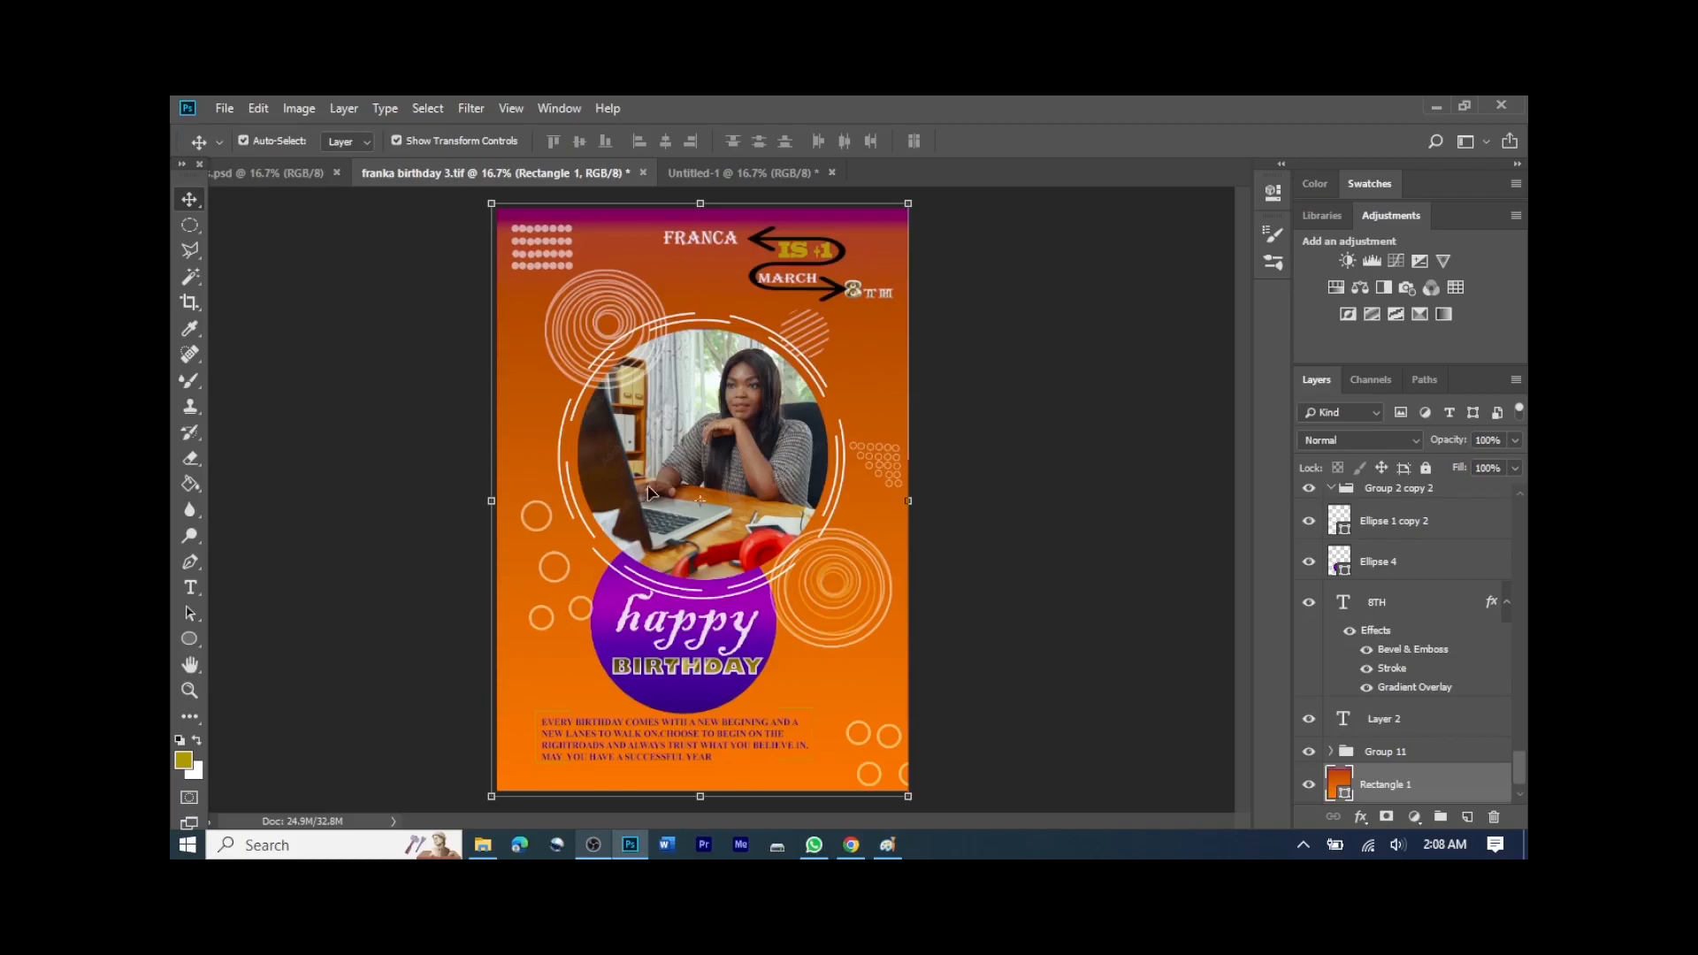
Step: Create a new A4 document, 210 × 297 mm, at 300 pixels/inch in RGB Color with a white background
{"action": "key", "text": "ctrl"}
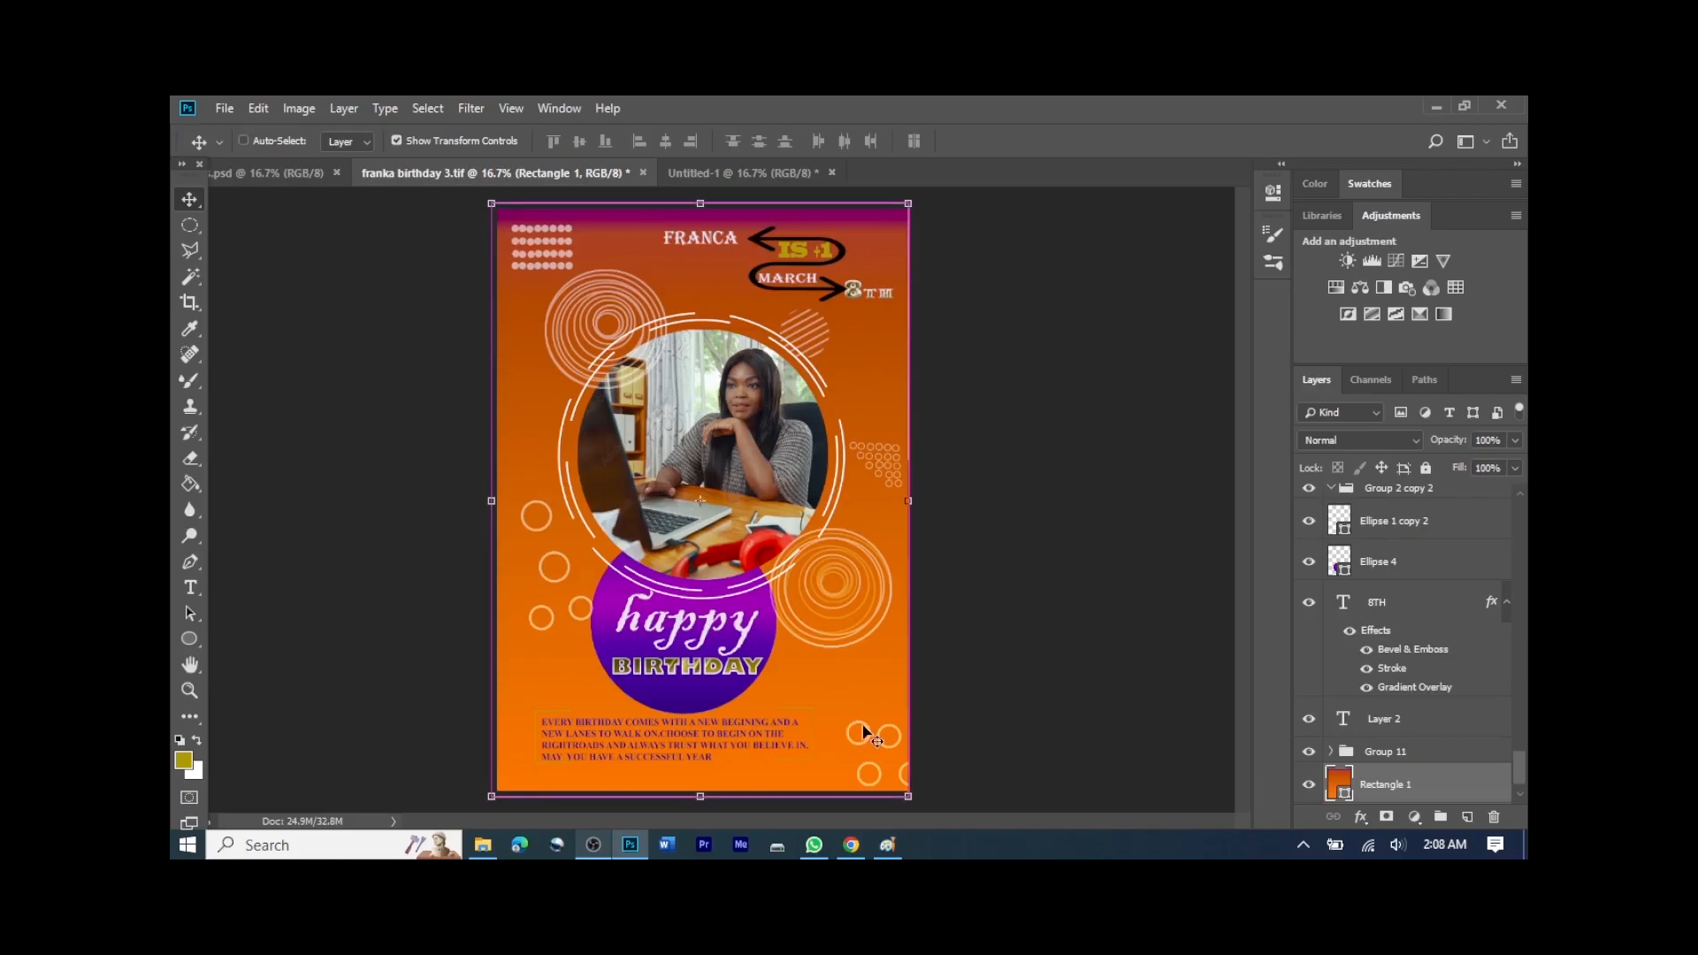
{"action": "key", "text": "ctrl+n"}
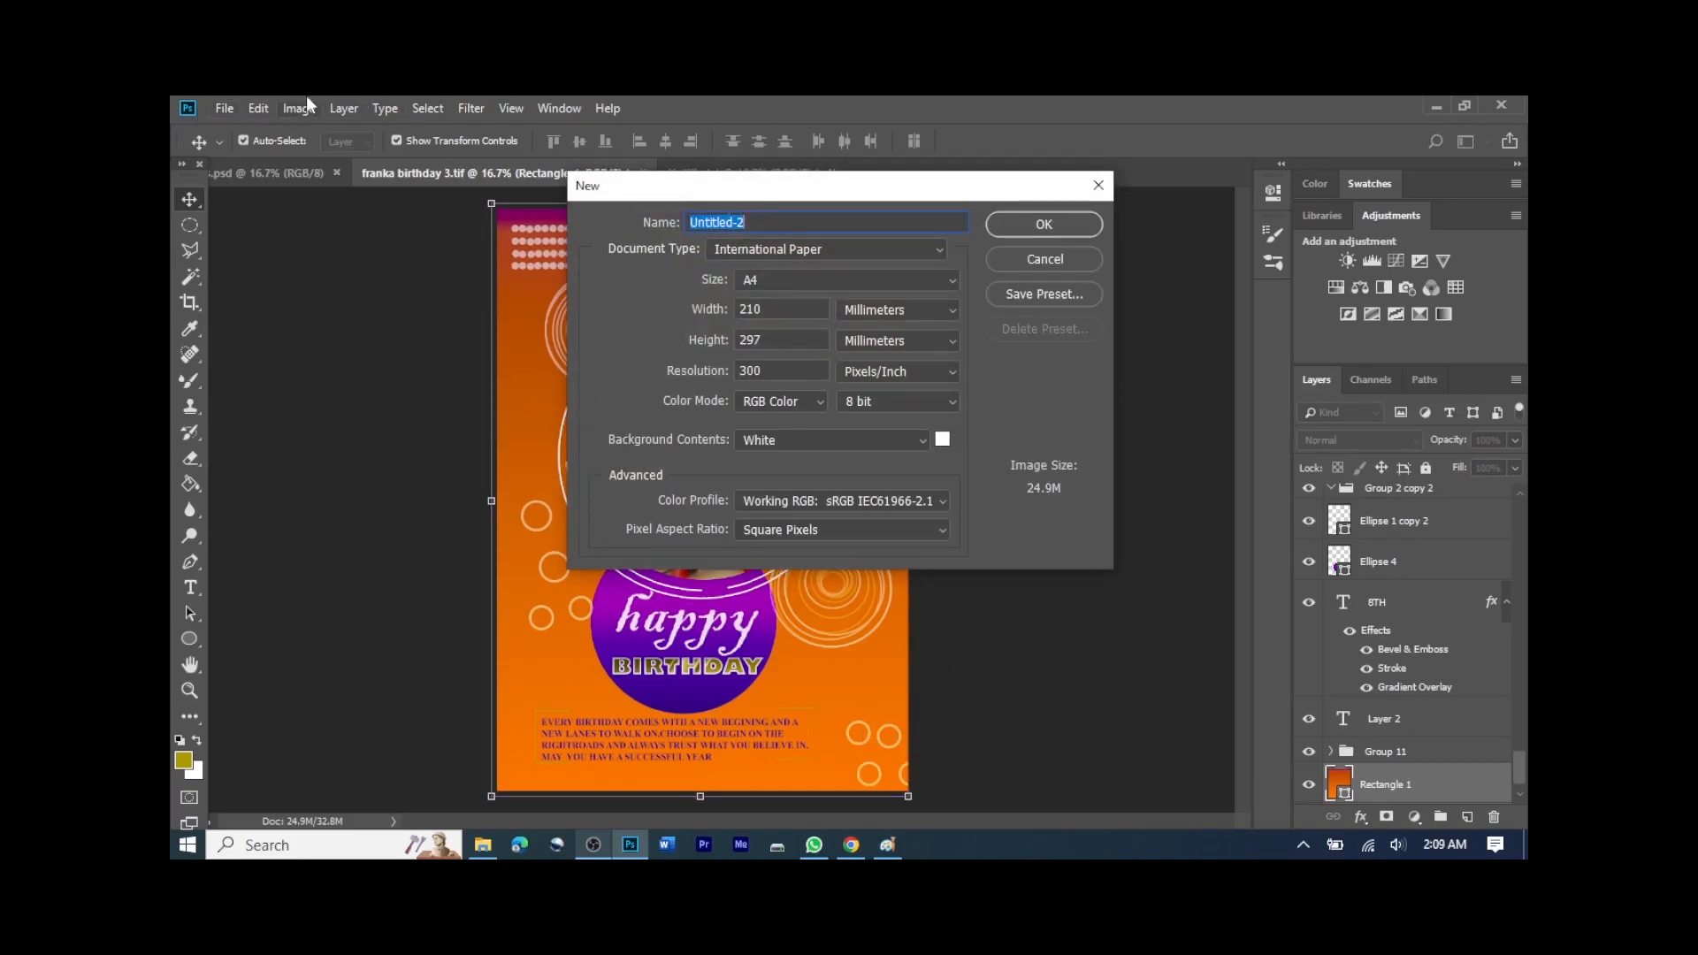
{"action": "left_click", "coordinate": [1029, 230]}
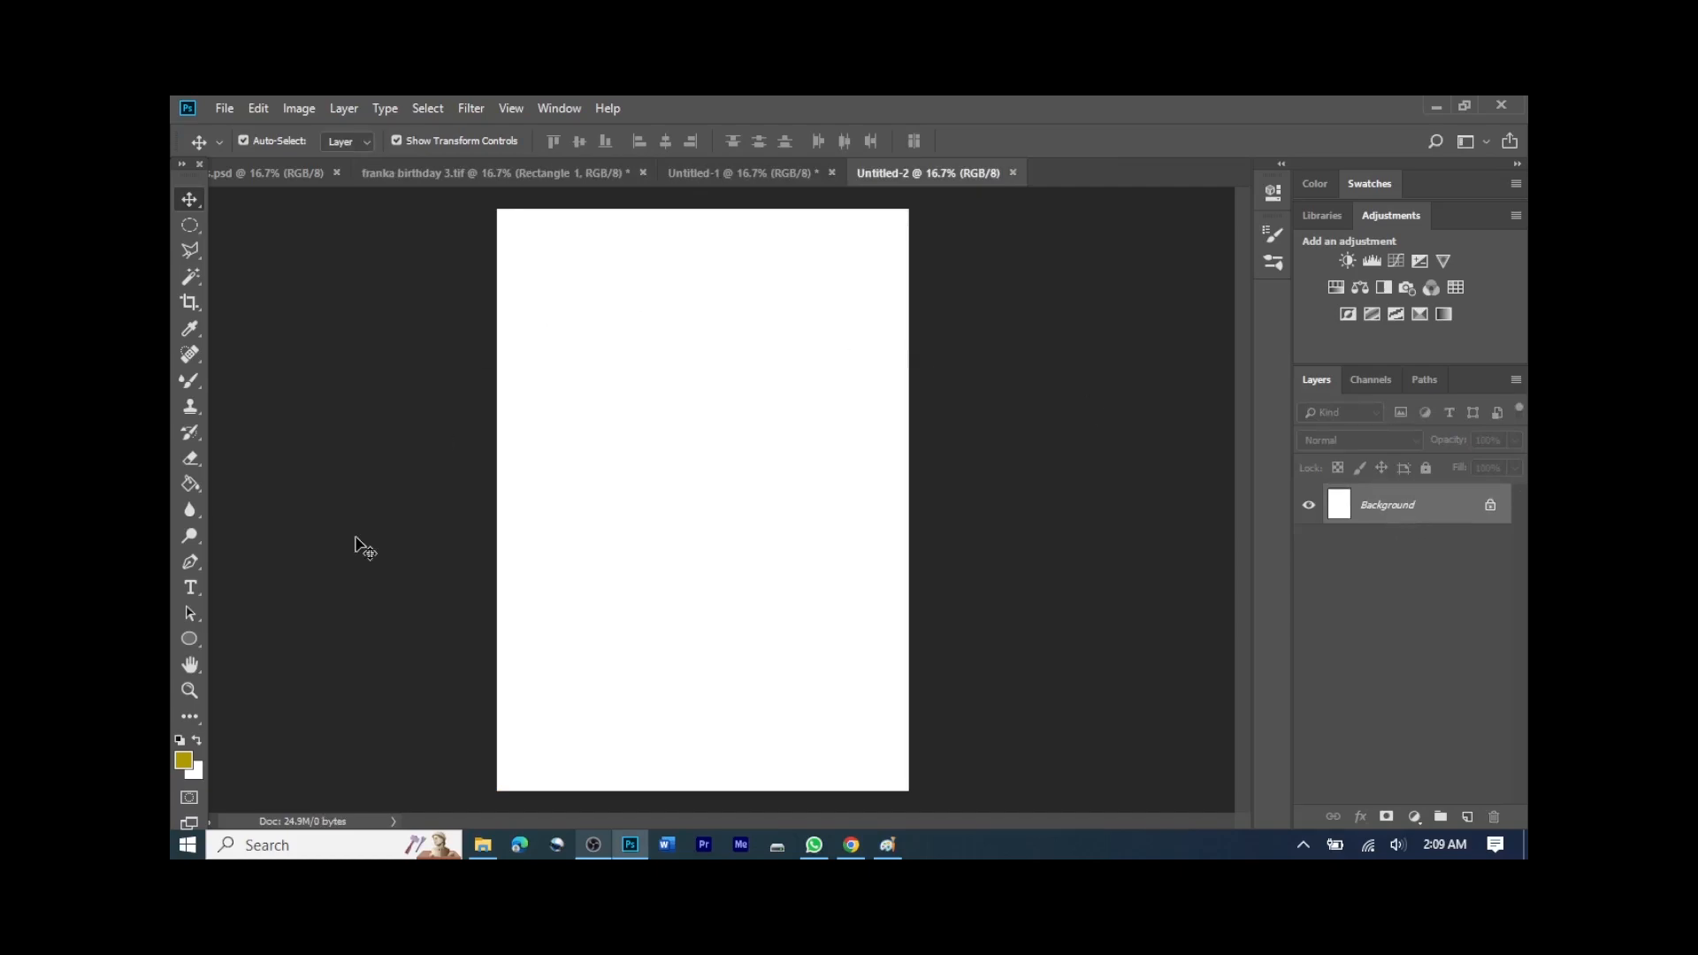
Step: Draw a rectangle shape of about 2511 × 3563 px covering the whole canvas, filled with the Violet, Orange linear gradient
{"action": "left_click", "coordinate": [195, 634]}
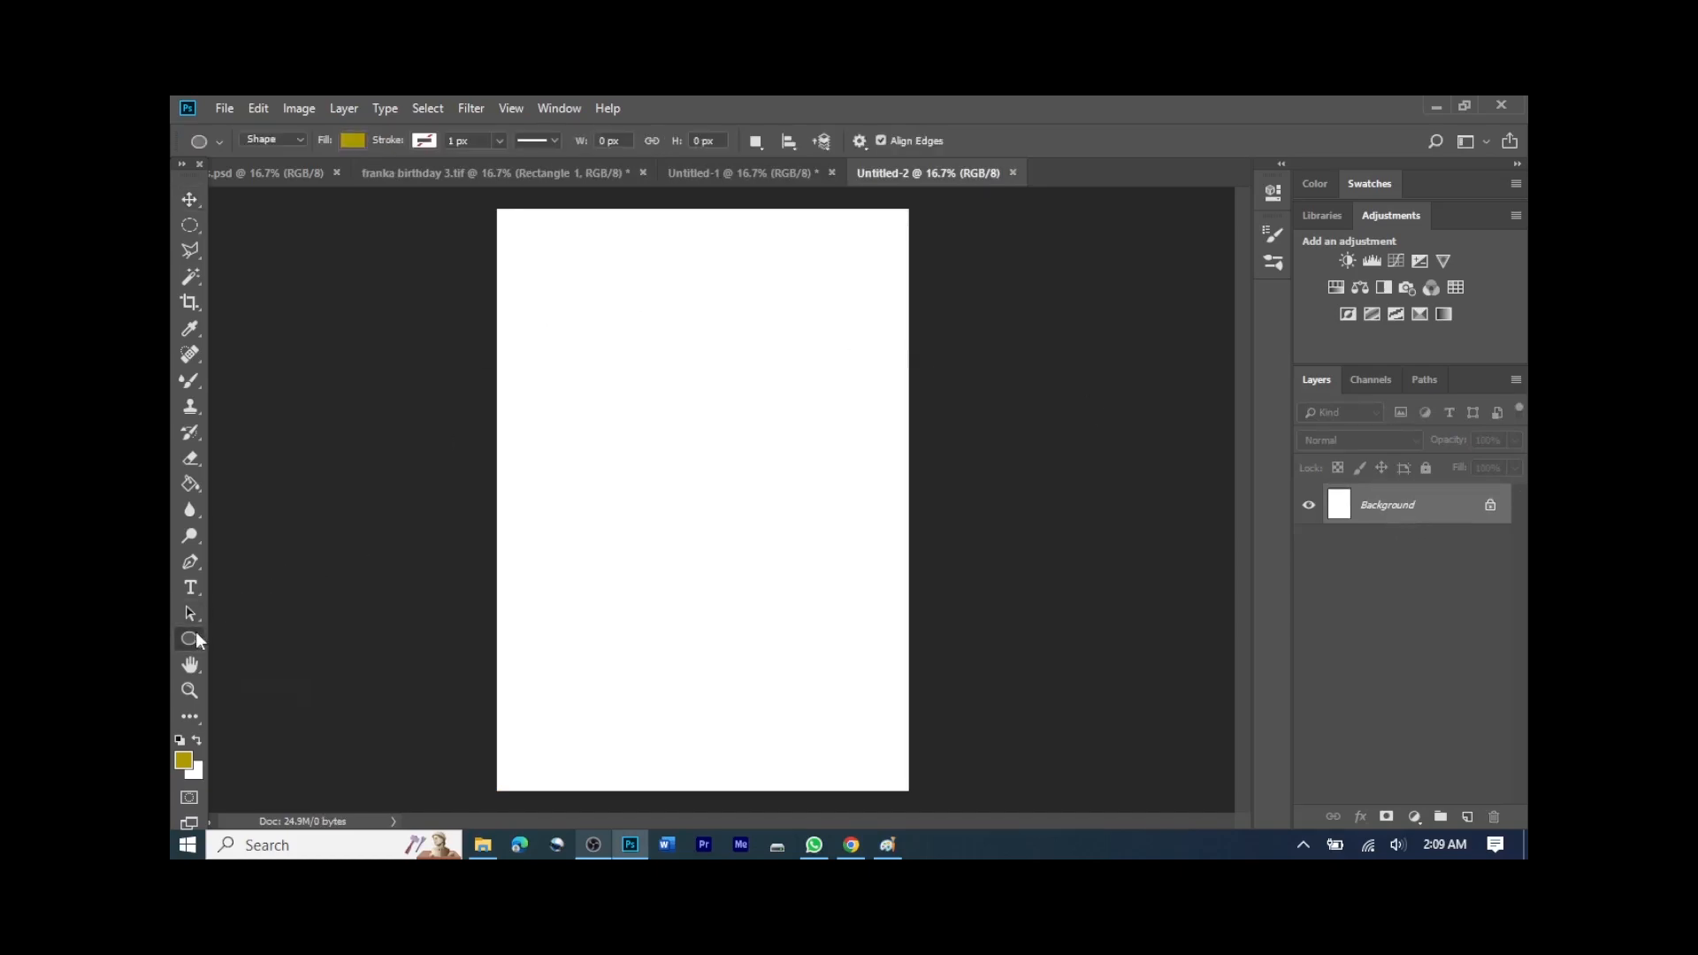
{"action": "left_click", "coordinate": [267, 644]}
{"action": "left_click", "coordinate": [361, 145]}
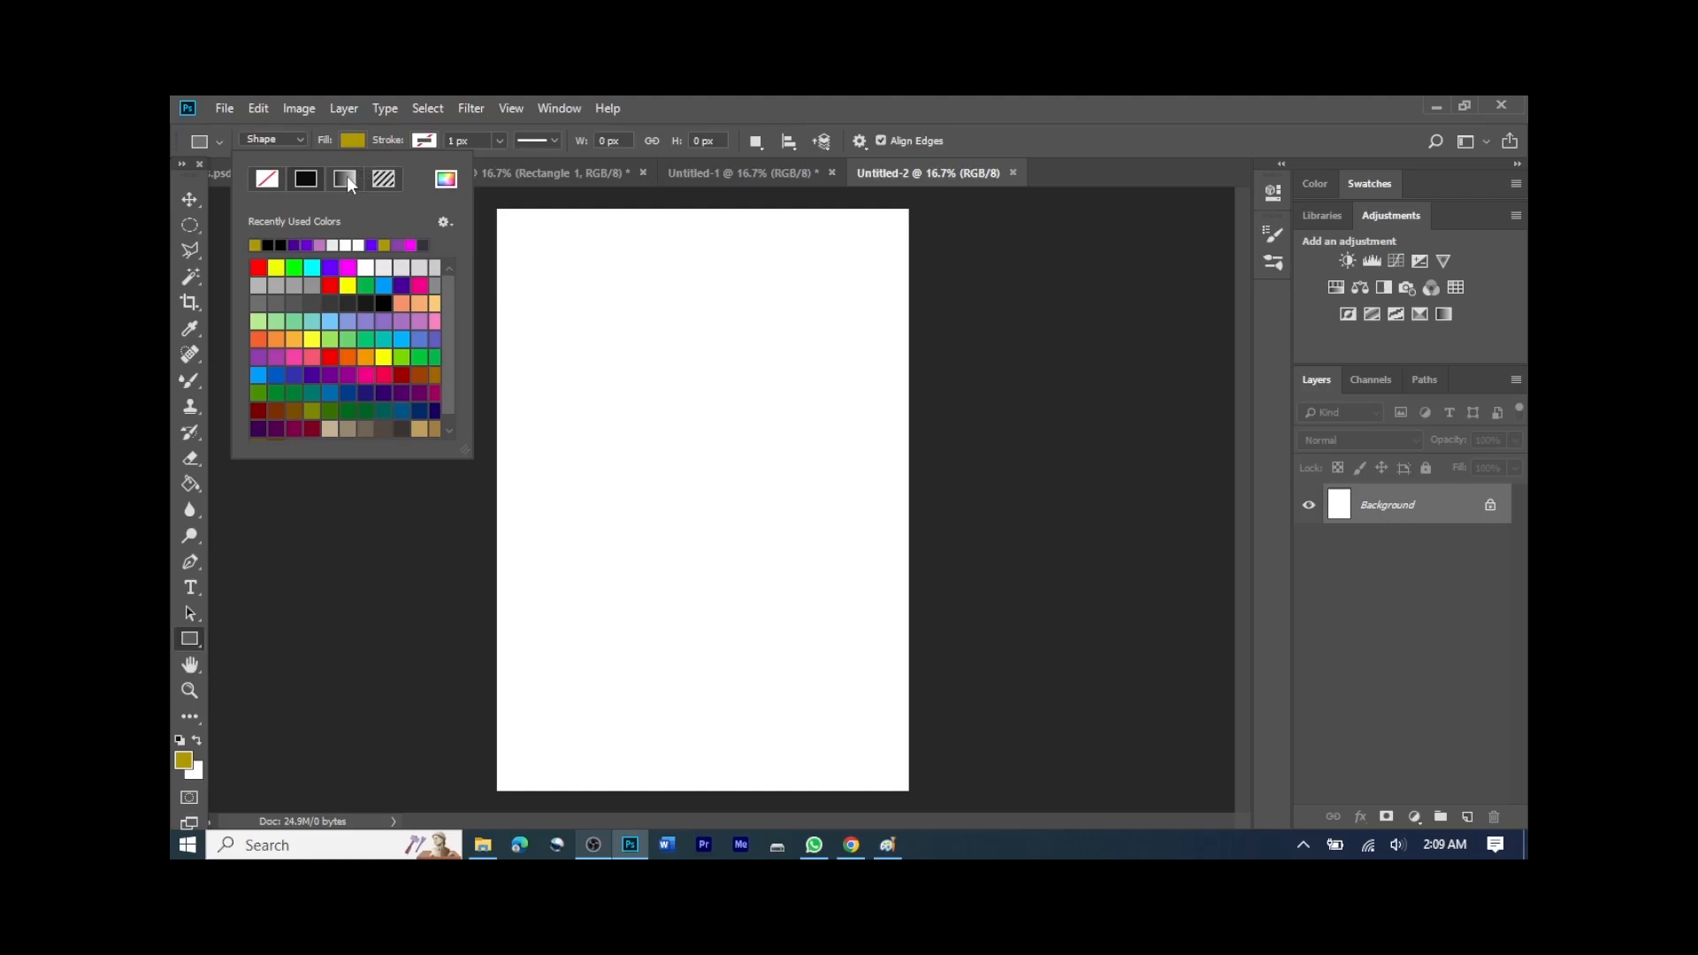
{"action": "left_click", "coordinate": [346, 177]}
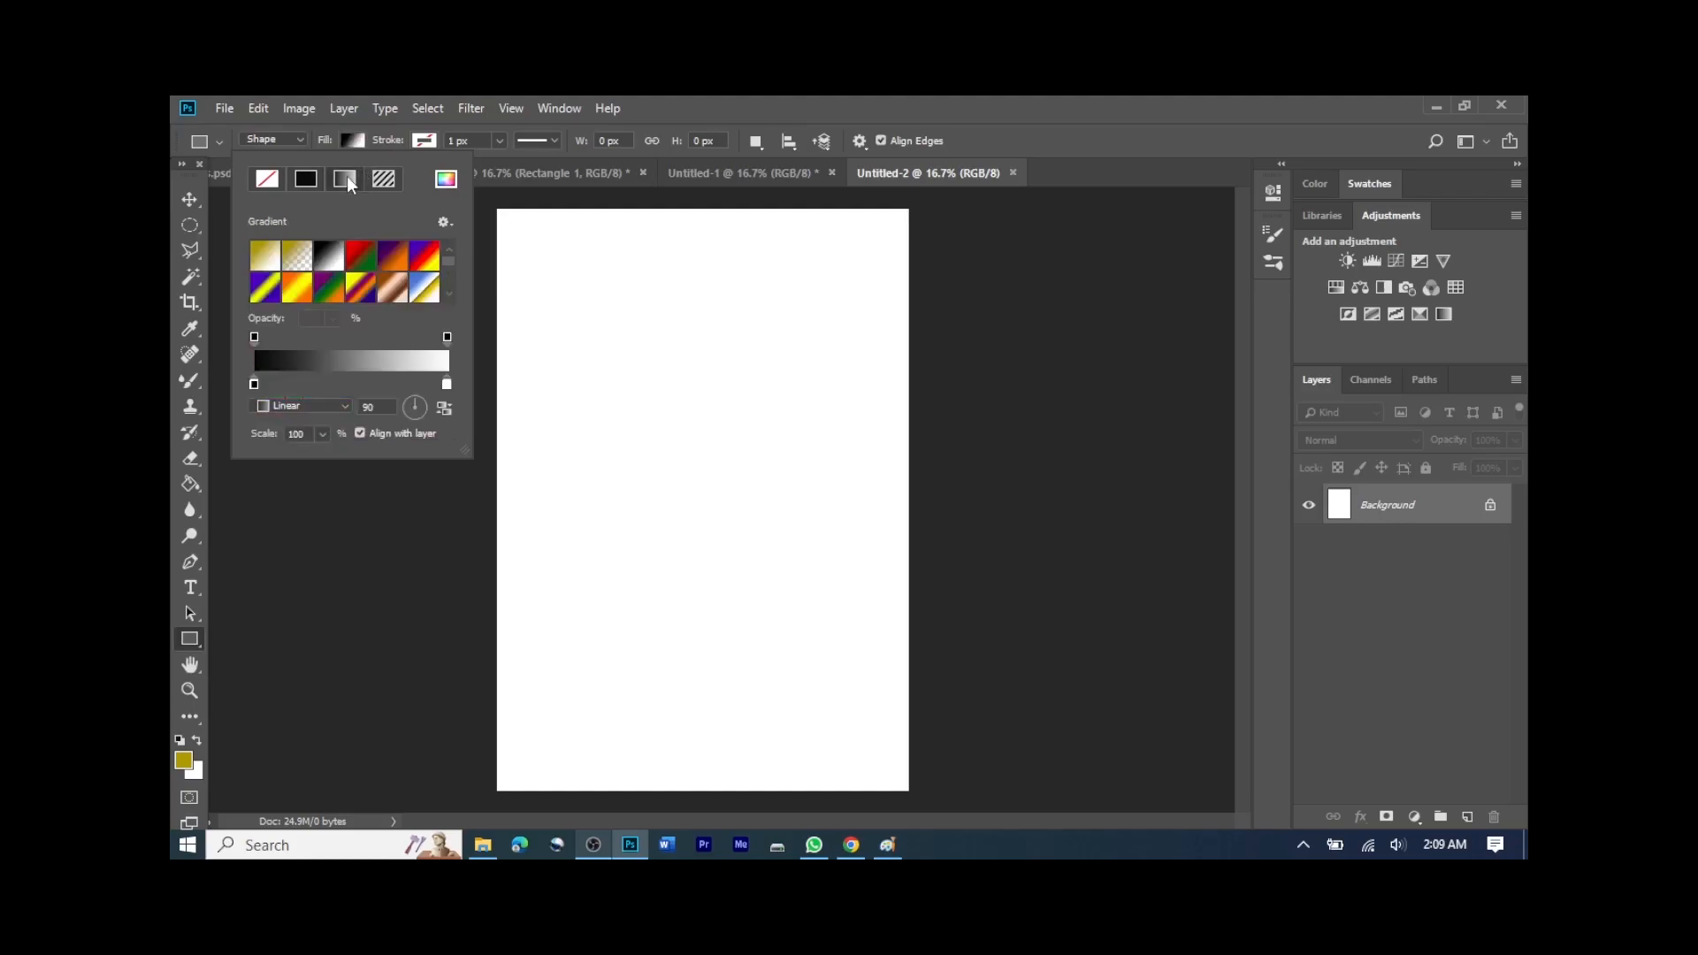
{"action": "left_click", "coordinate": [395, 262]}
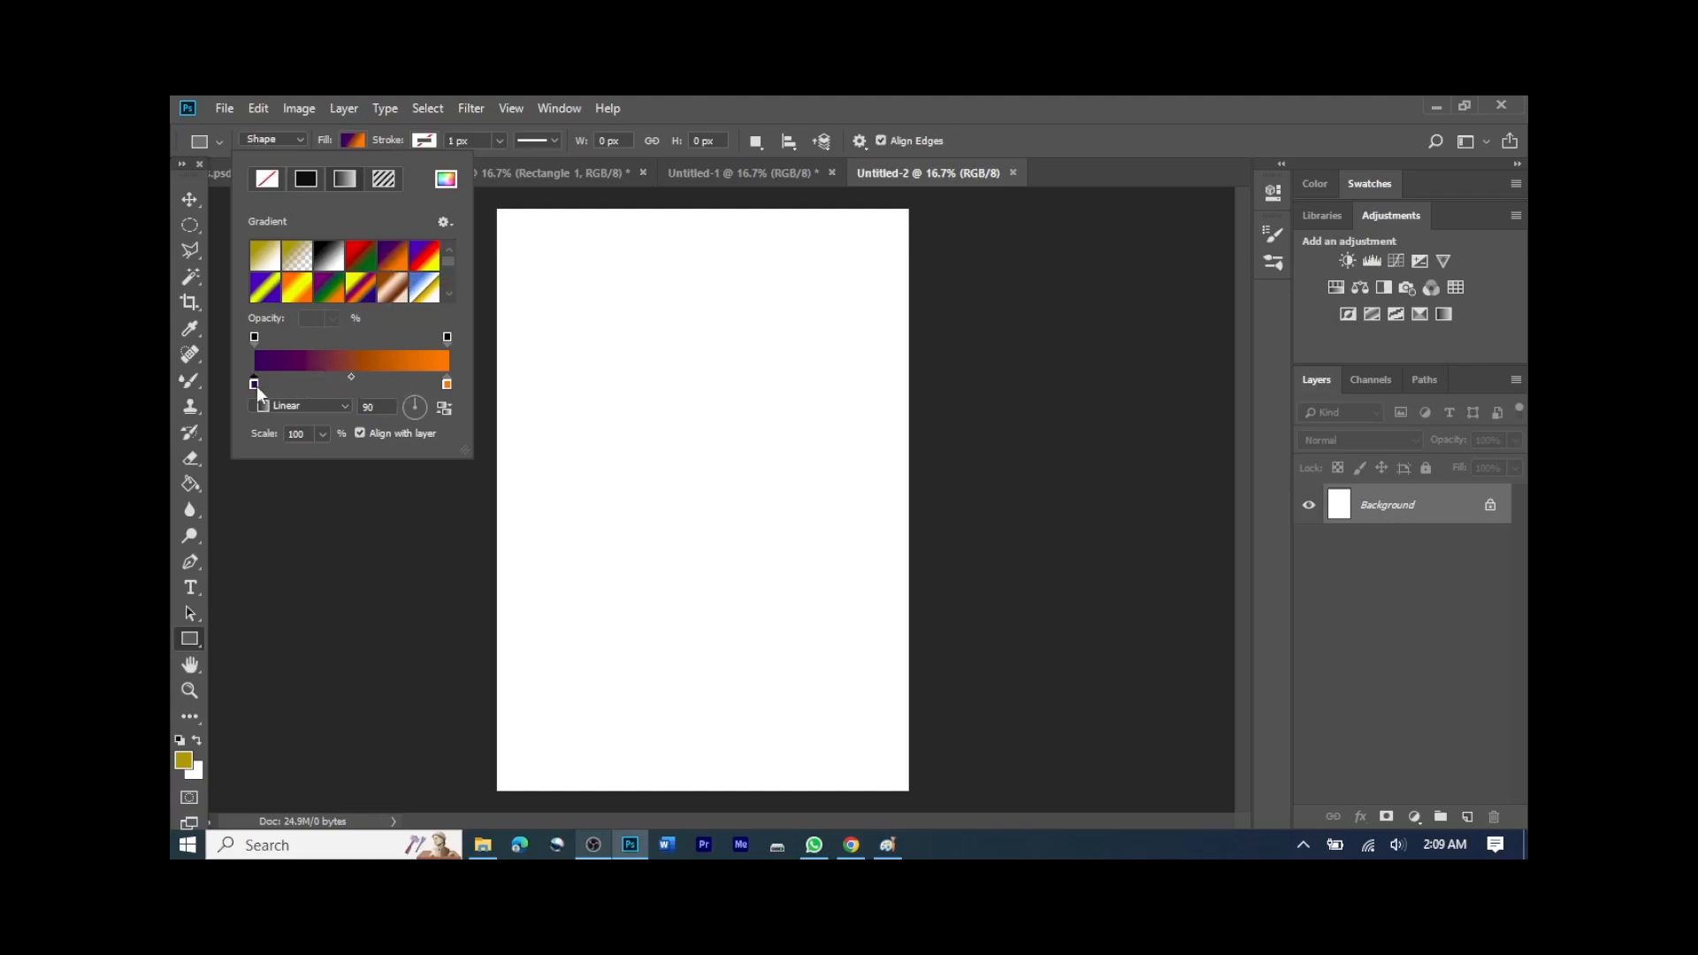
{"action": "left_click", "coordinate": [191, 202]}
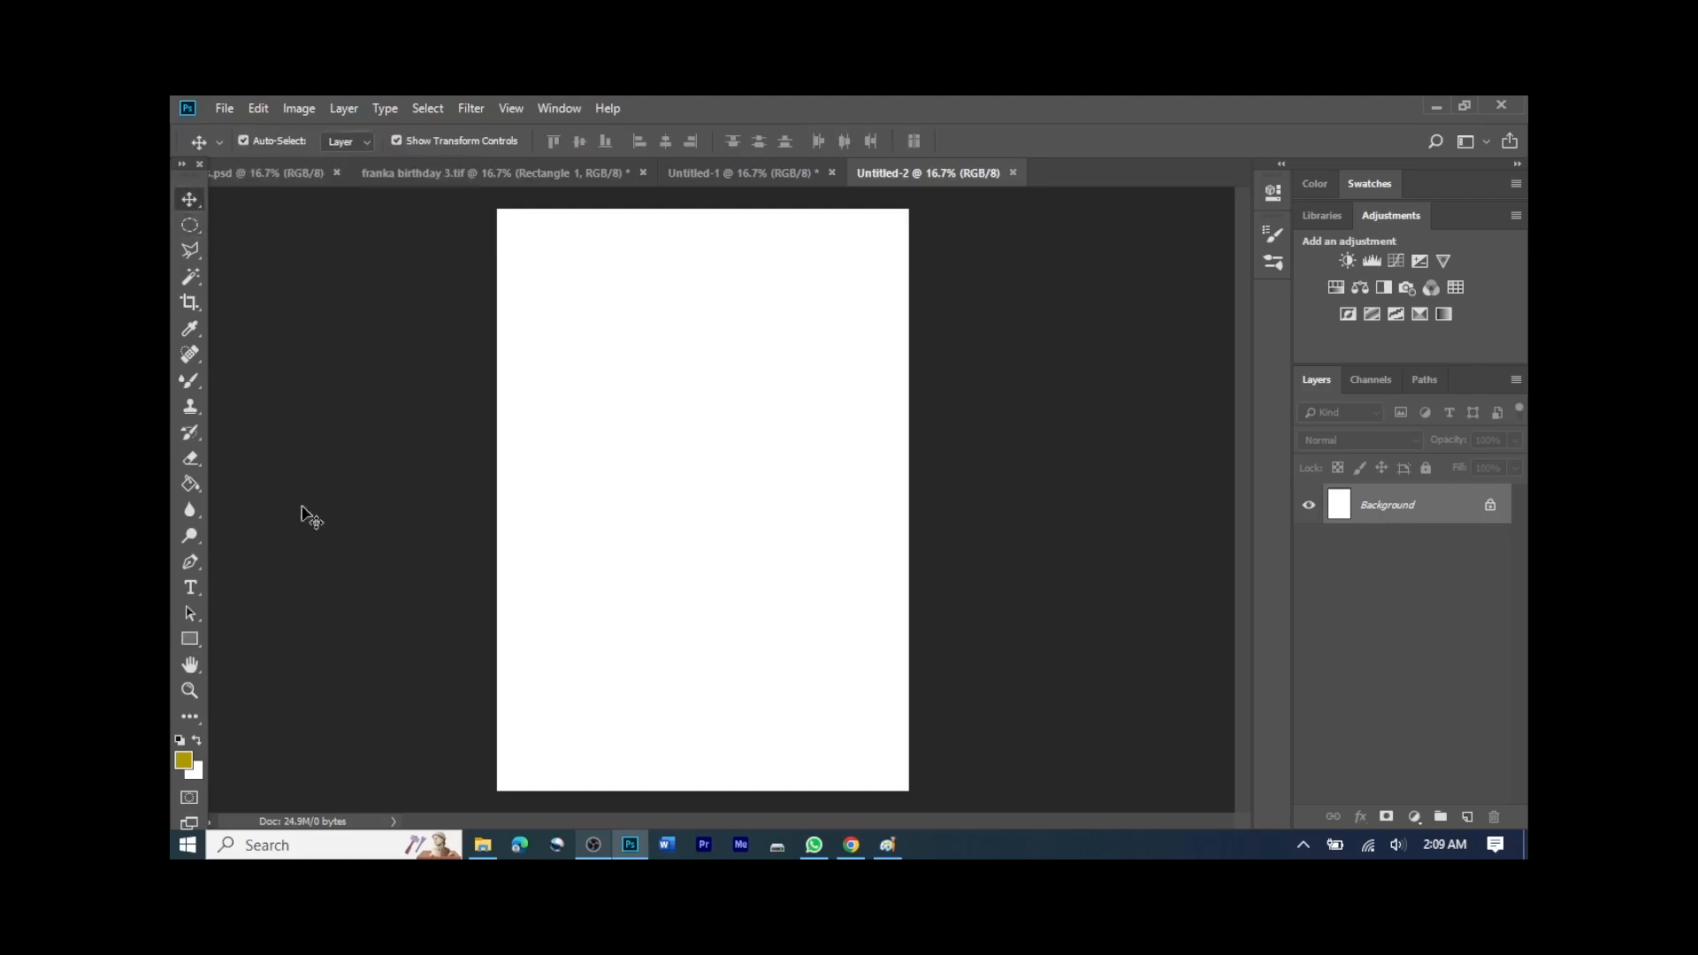
{"action": "left_click", "coordinate": [191, 640]}
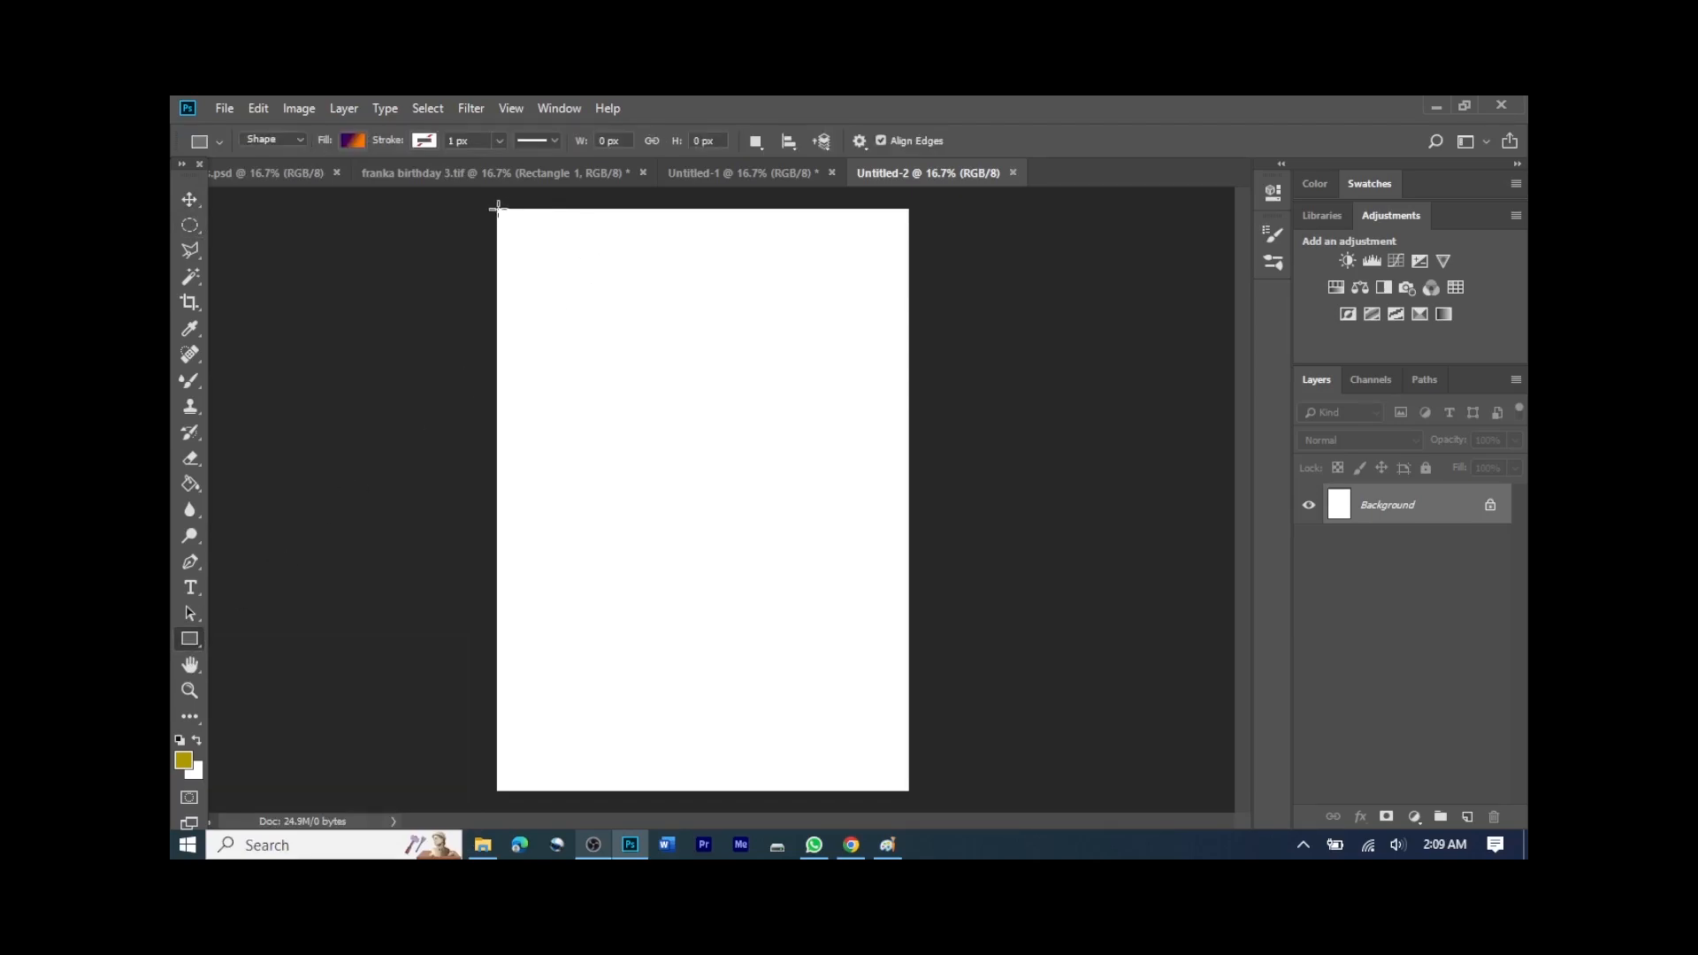
{"action": "left_click_drag", "start_coordinate": [497, 209], "coordinate": [912, 798]}
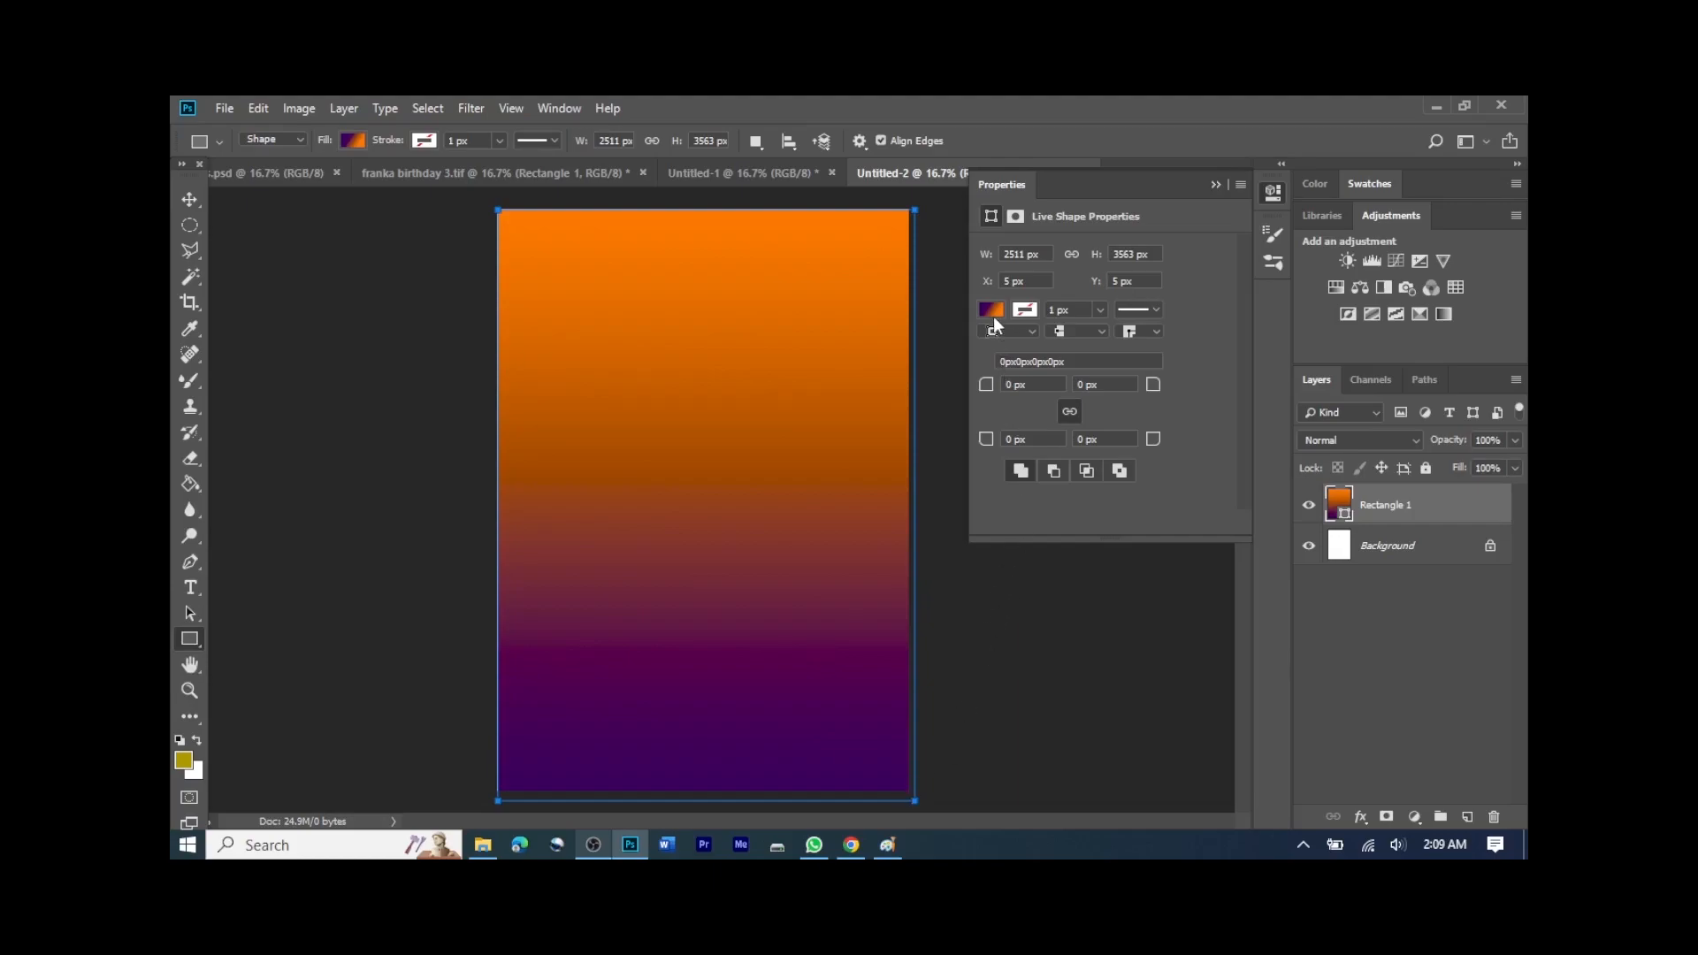
Step: Edit the rectangle's fill gradient and set its violet start stop to colour 24084f
{"action": "left_click", "coordinate": [571, 109]}
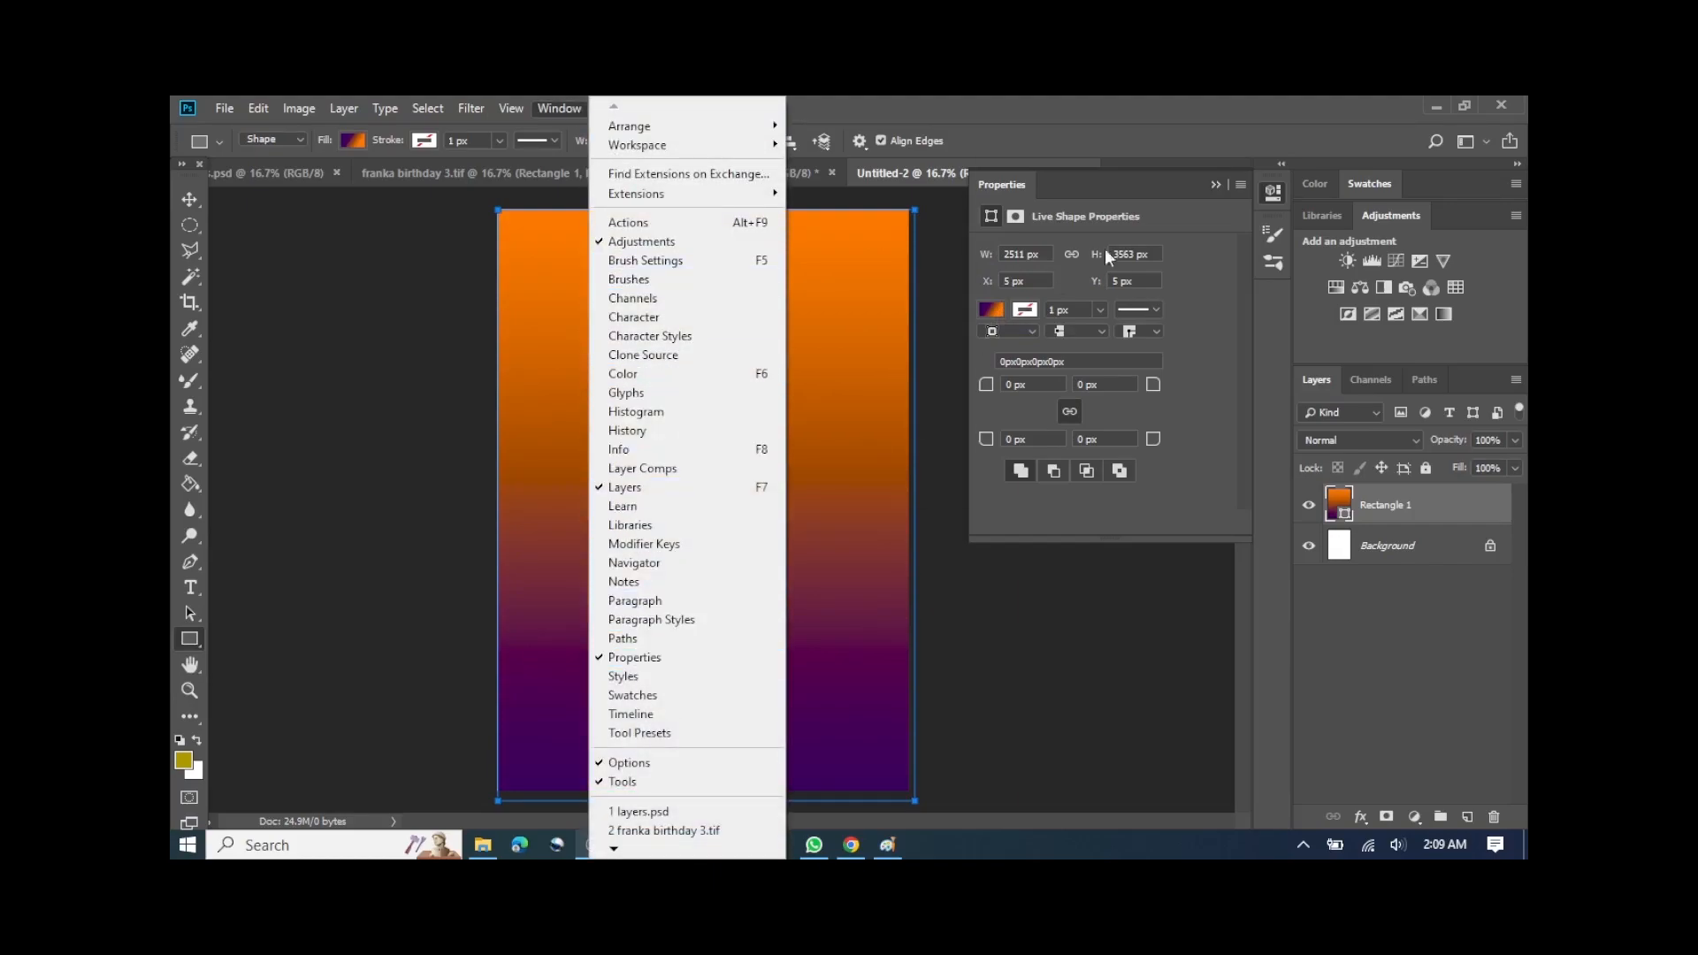
{"action": "left_click", "coordinate": [994, 313]}
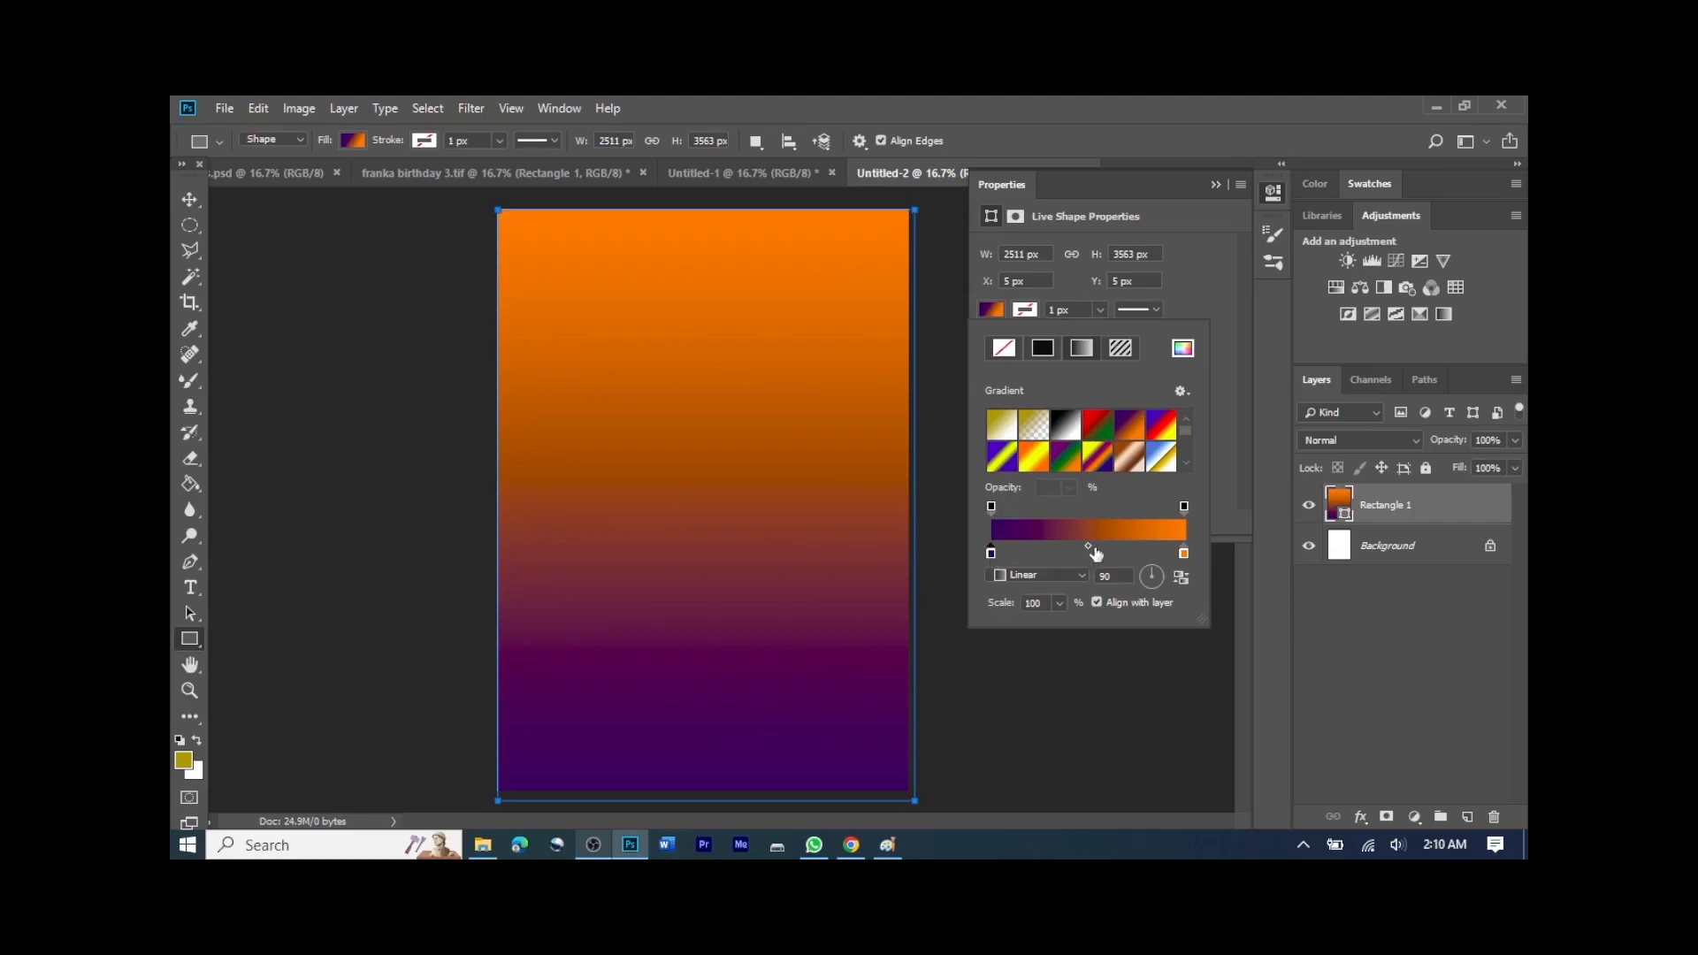
{"action": "left_click", "coordinate": [1019, 530]}
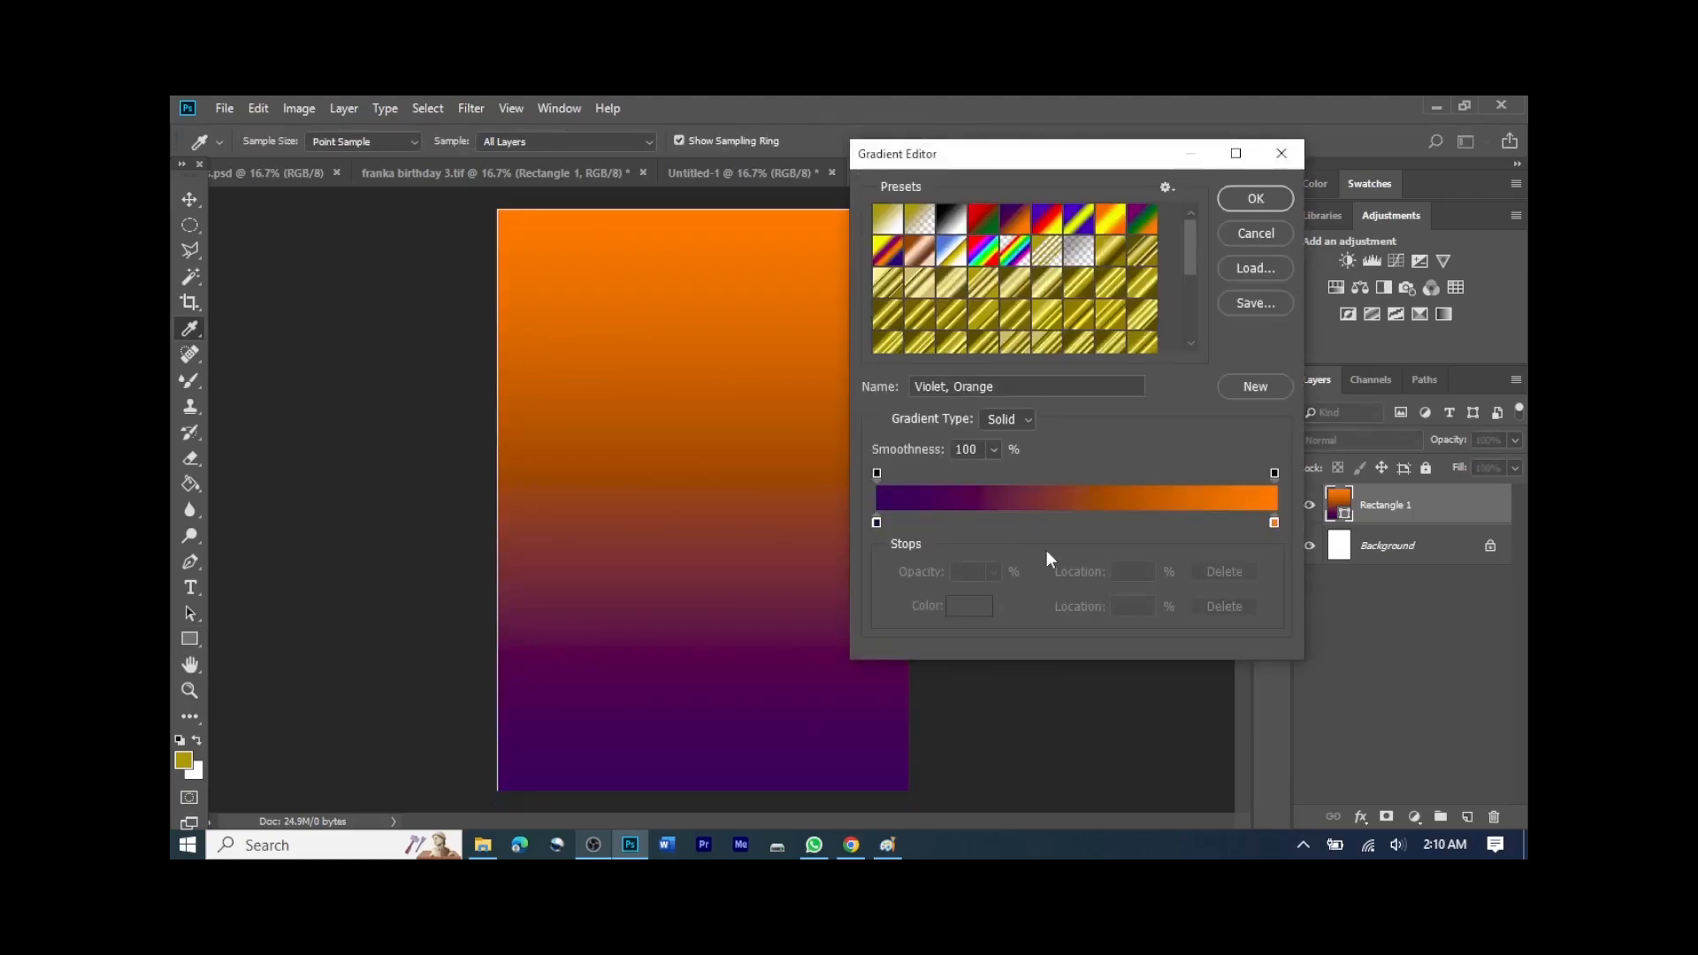
{"action": "left_click", "coordinate": [877, 522]}
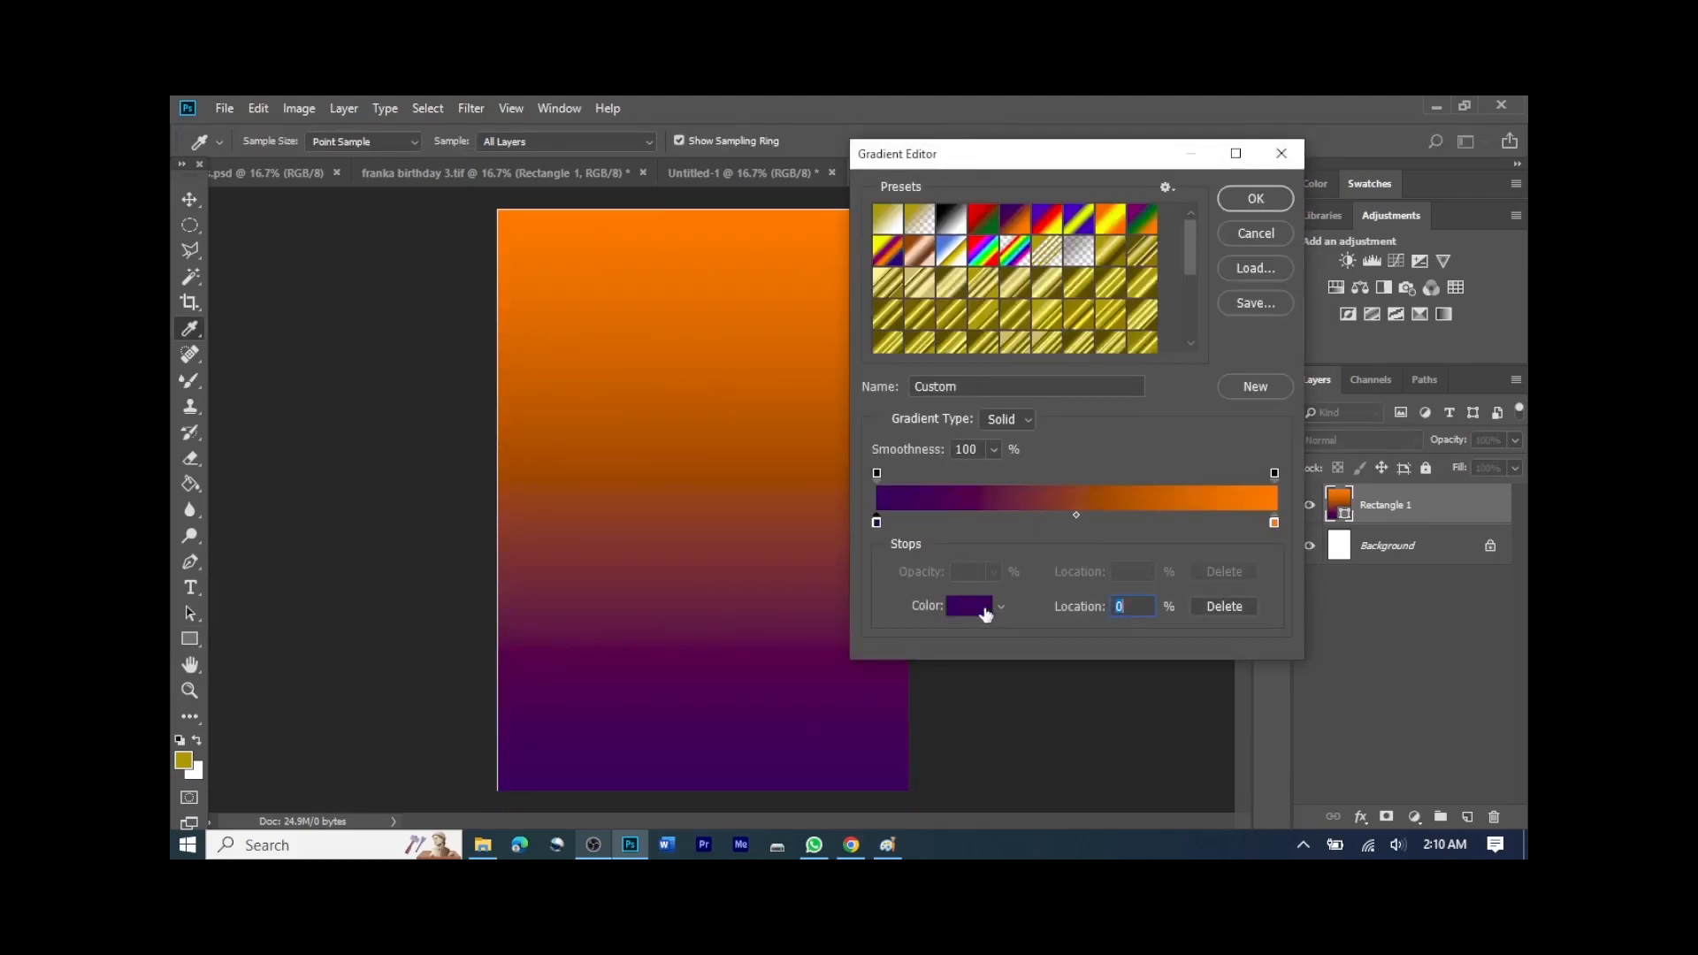
{"action": "left_click", "coordinate": [979, 608]}
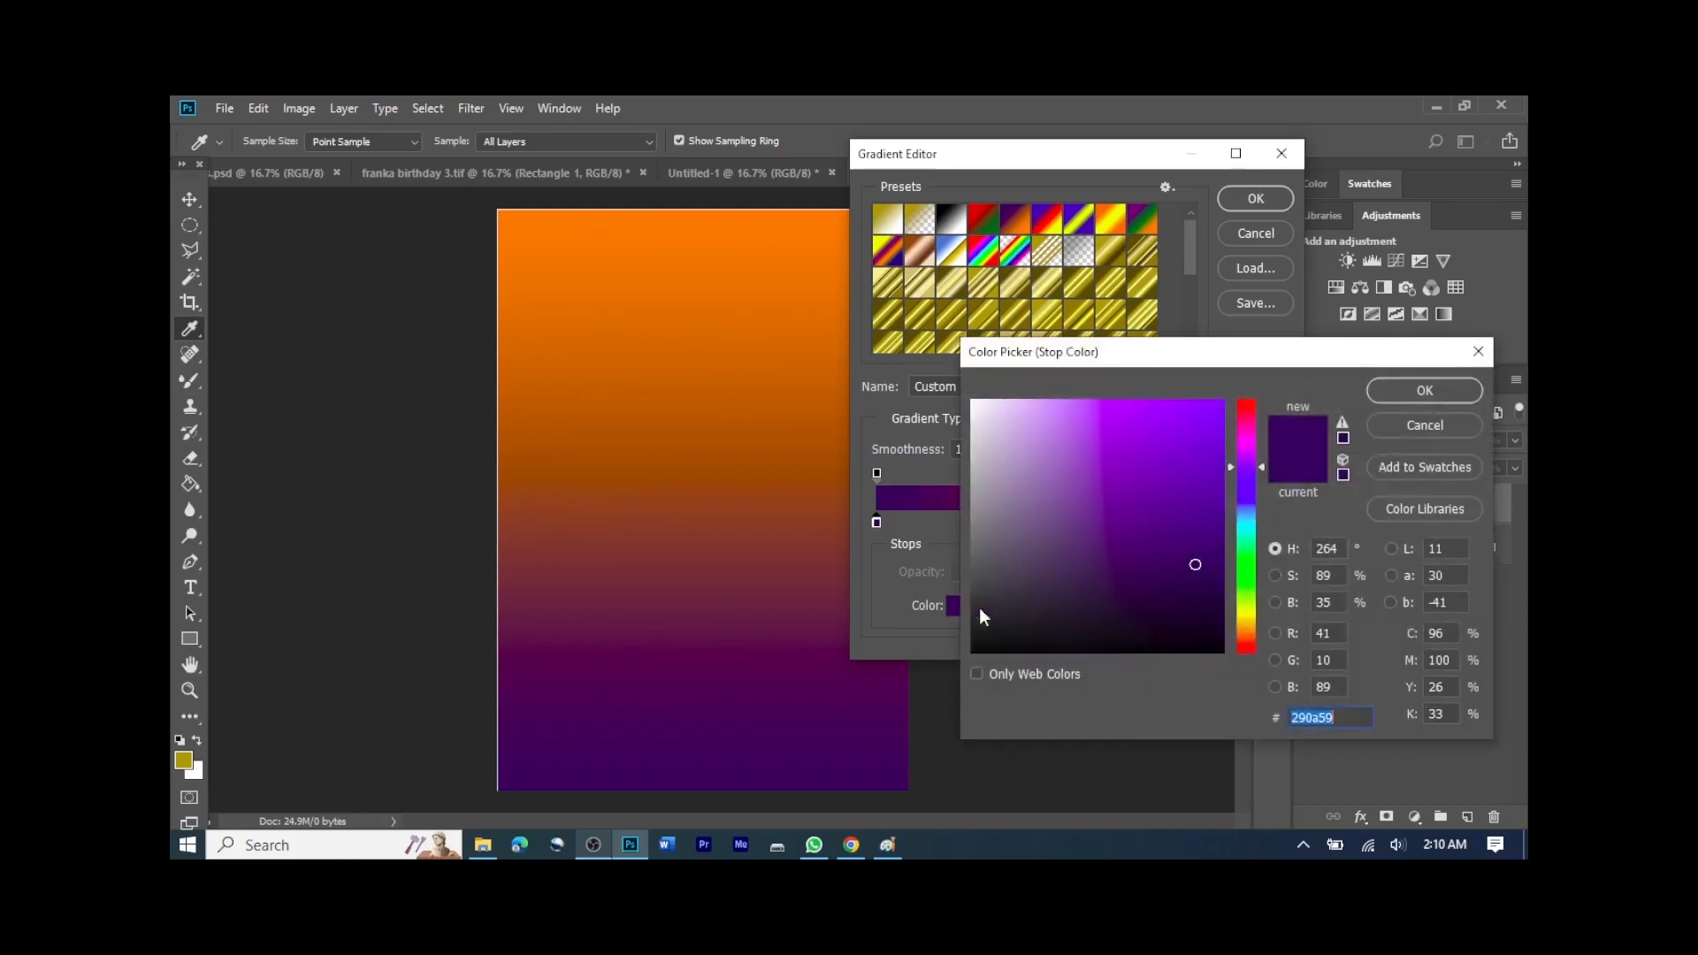
{"action": "left_click", "coordinate": [1138, 587]}
{"action": "left_click", "coordinate": [1207, 529]}
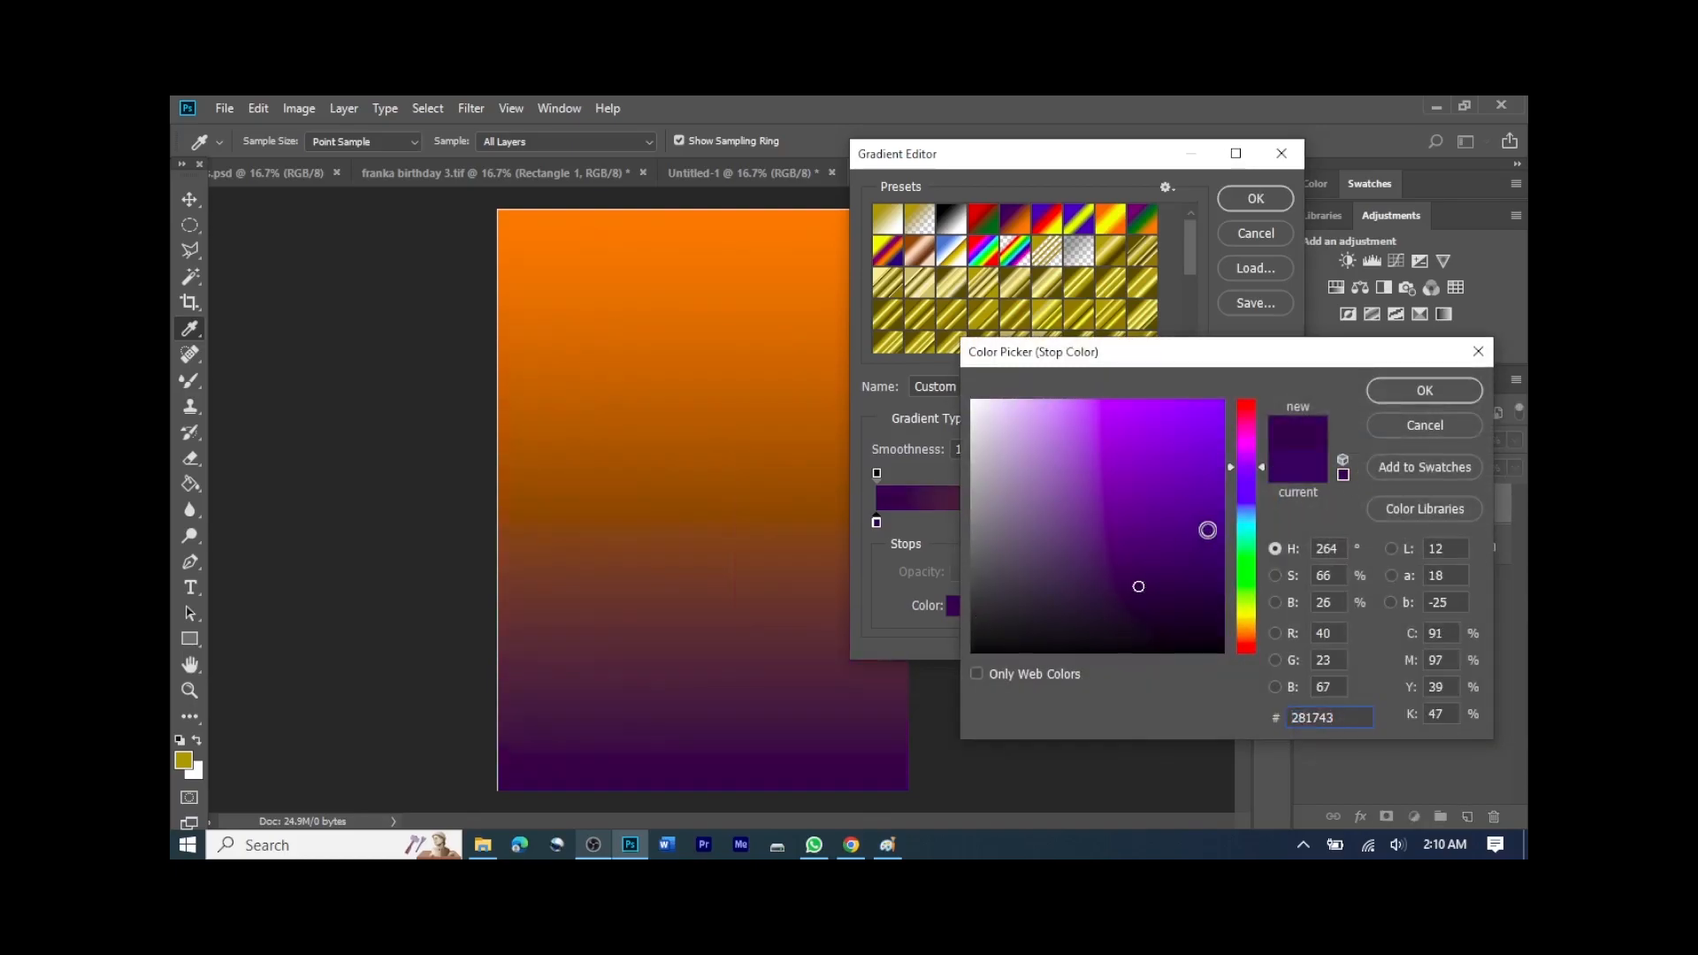
{"action": "left_click", "coordinate": [1199, 575]}
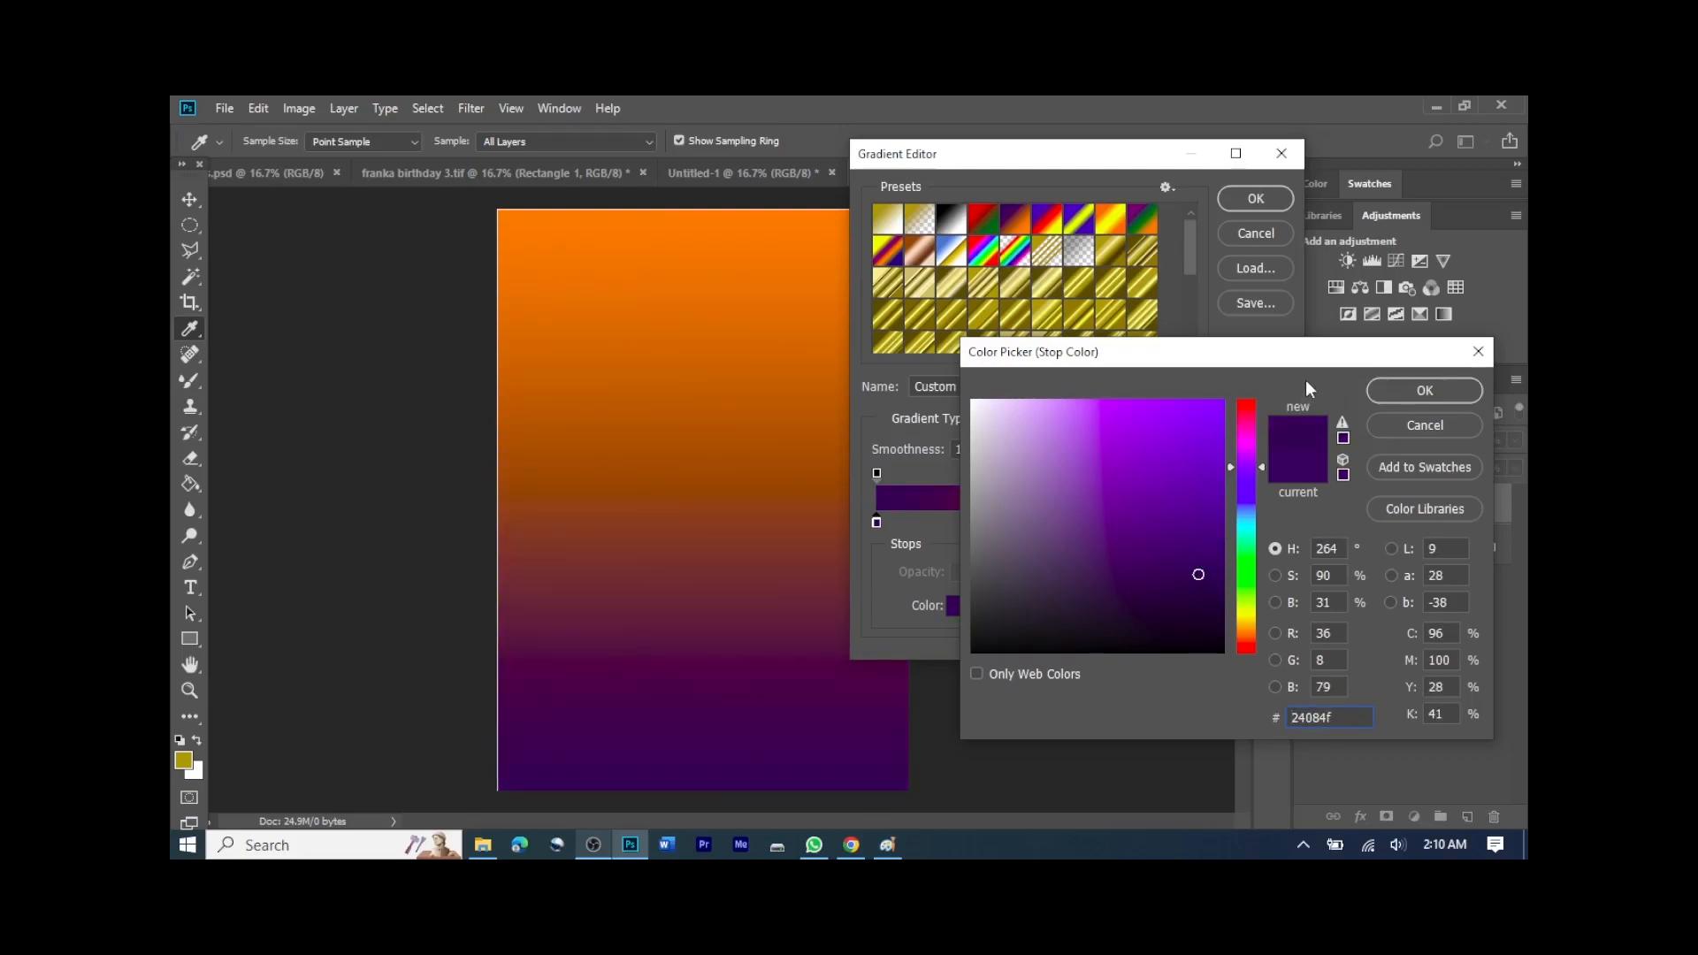
{"action": "left_click", "coordinate": [1390, 390]}
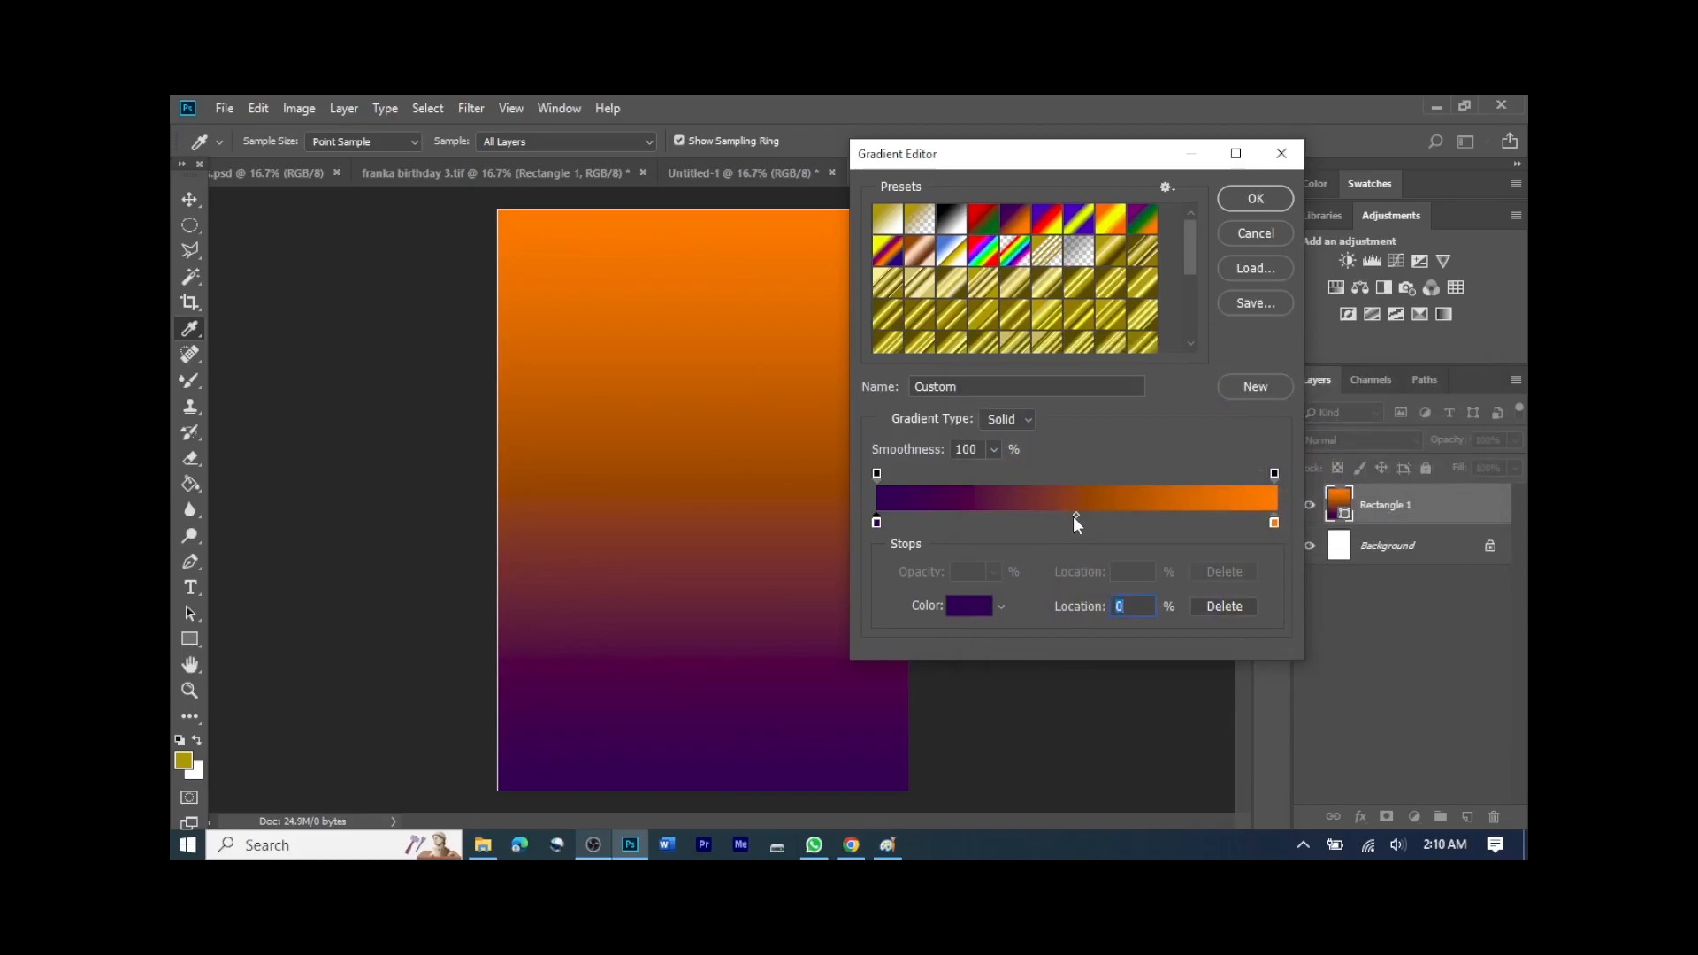
Step: Shrink the gradient's violet part to a narrow band, with a second violet stop at 1% and the midpoint to orange at 5%
{"action": "left_click_drag", "start_coordinate": [1074, 522], "coordinate": [948, 530]}
{"action": "left_click_drag", "start_coordinate": [1112, 521], "coordinate": [888, 522]}
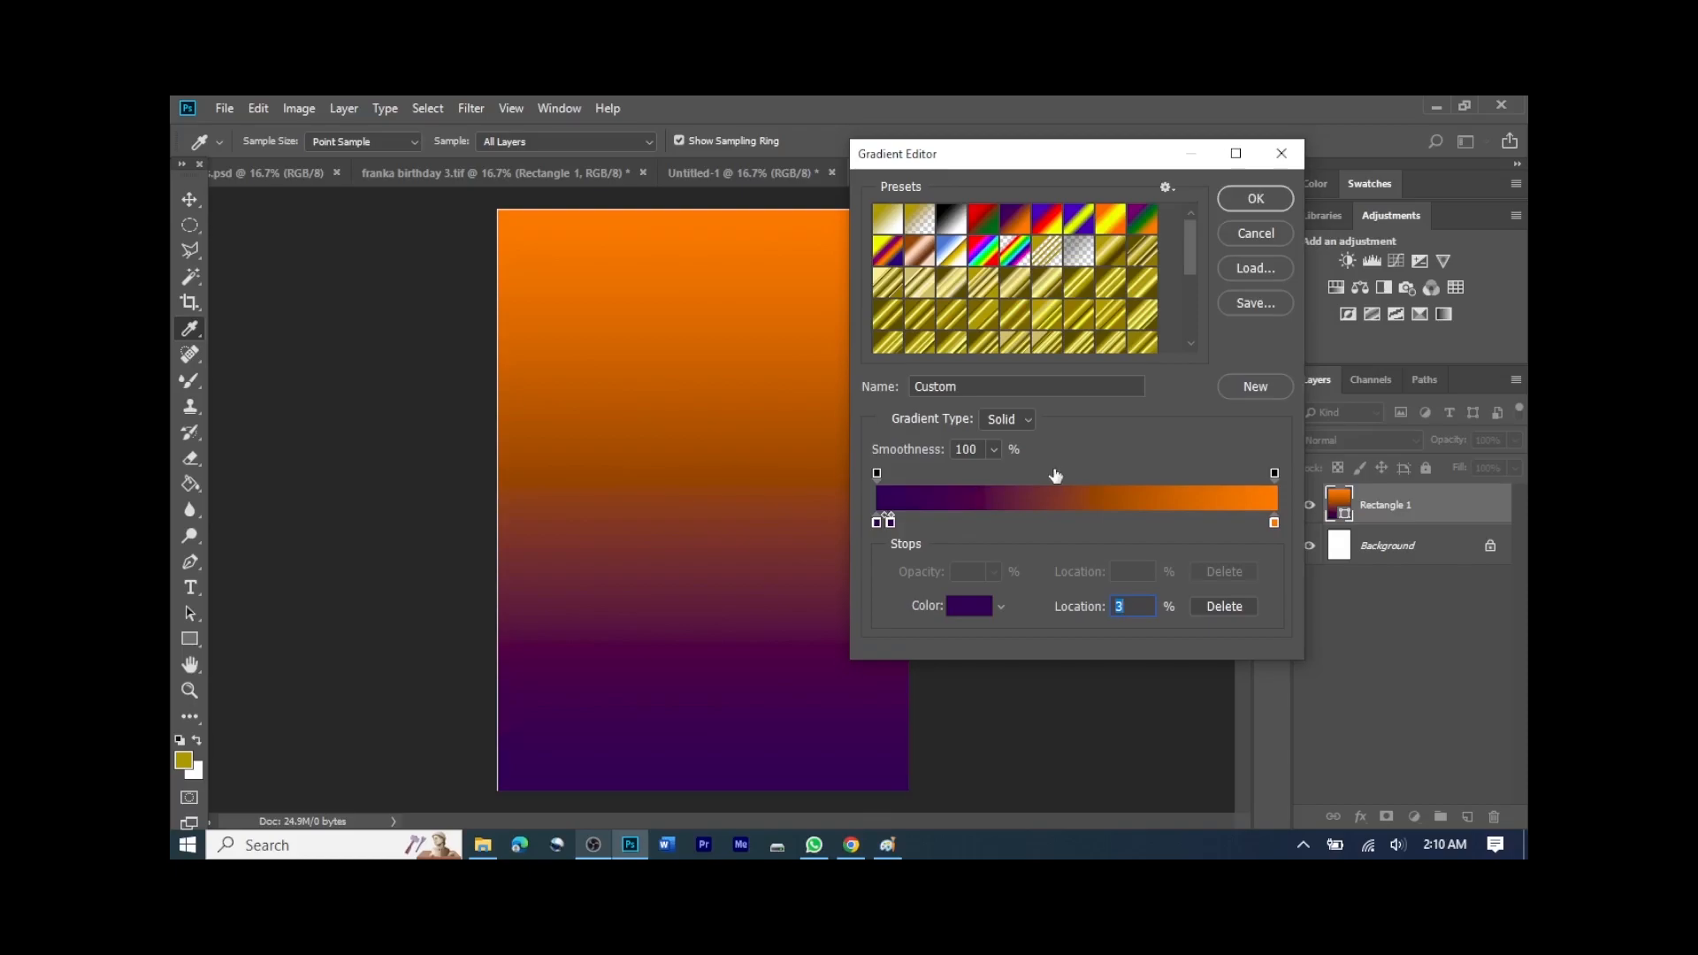
{"action": "left_click", "coordinate": [1033, 497]}
{"action": "left_click_drag", "start_coordinate": [889, 523], "coordinate": [946, 532]}
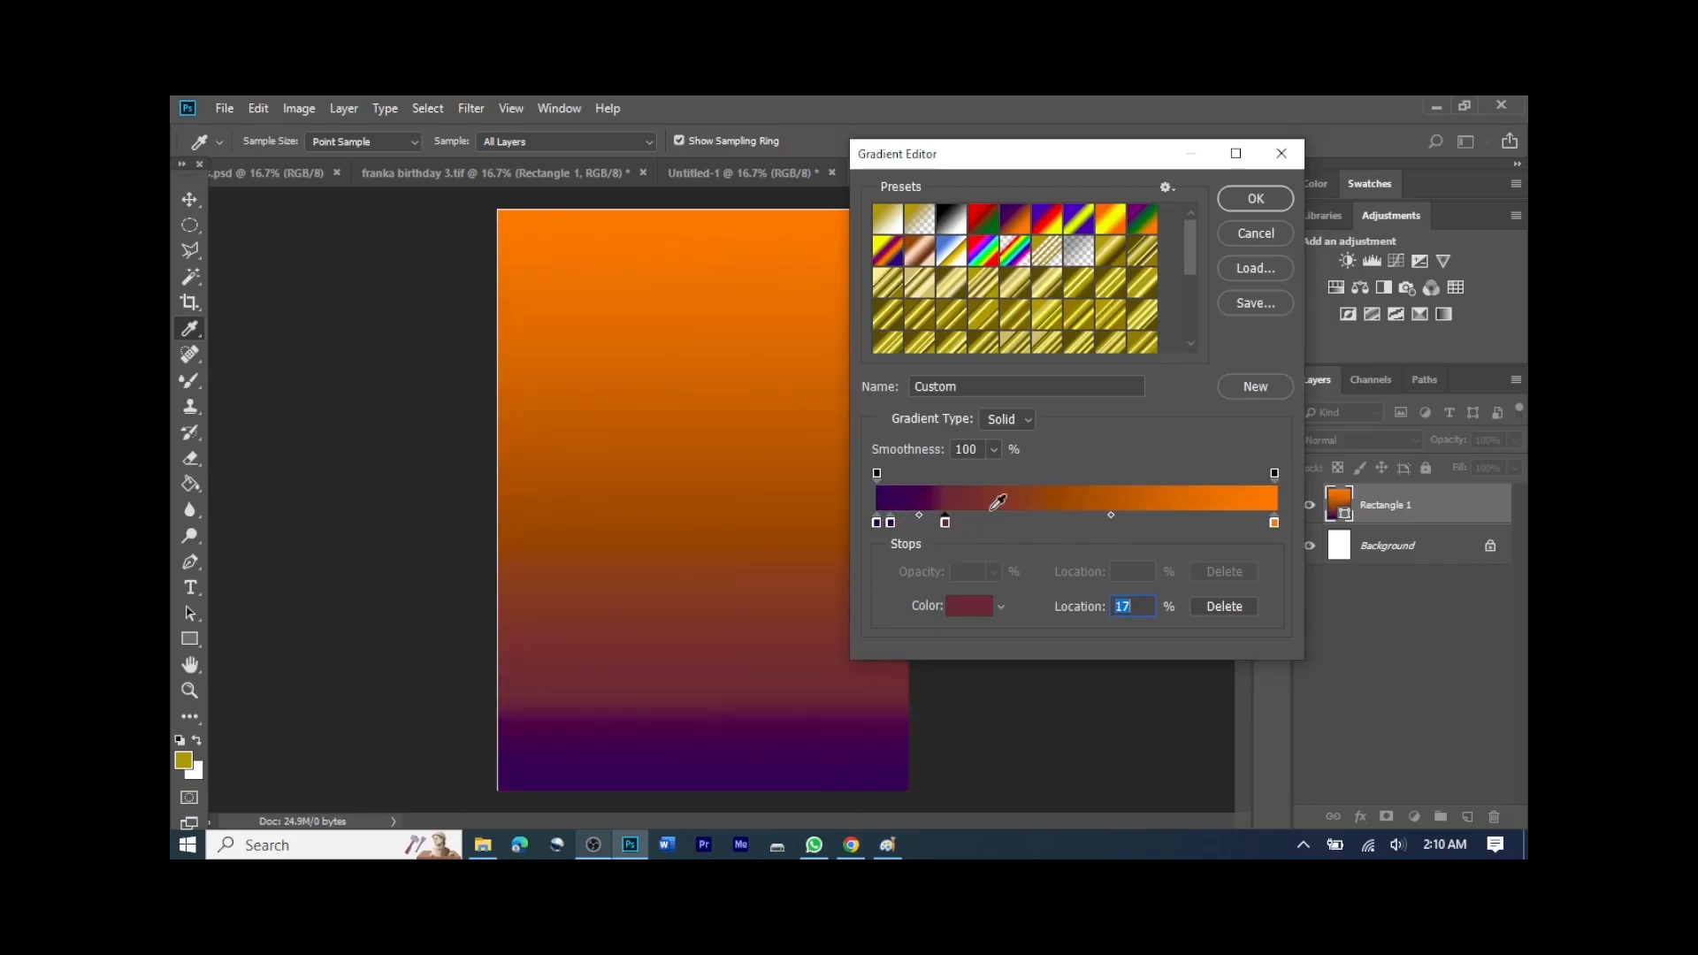
{"action": "left_click_drag", "start_coordinate": [1111, 515], "coordinate": [947, 517]}
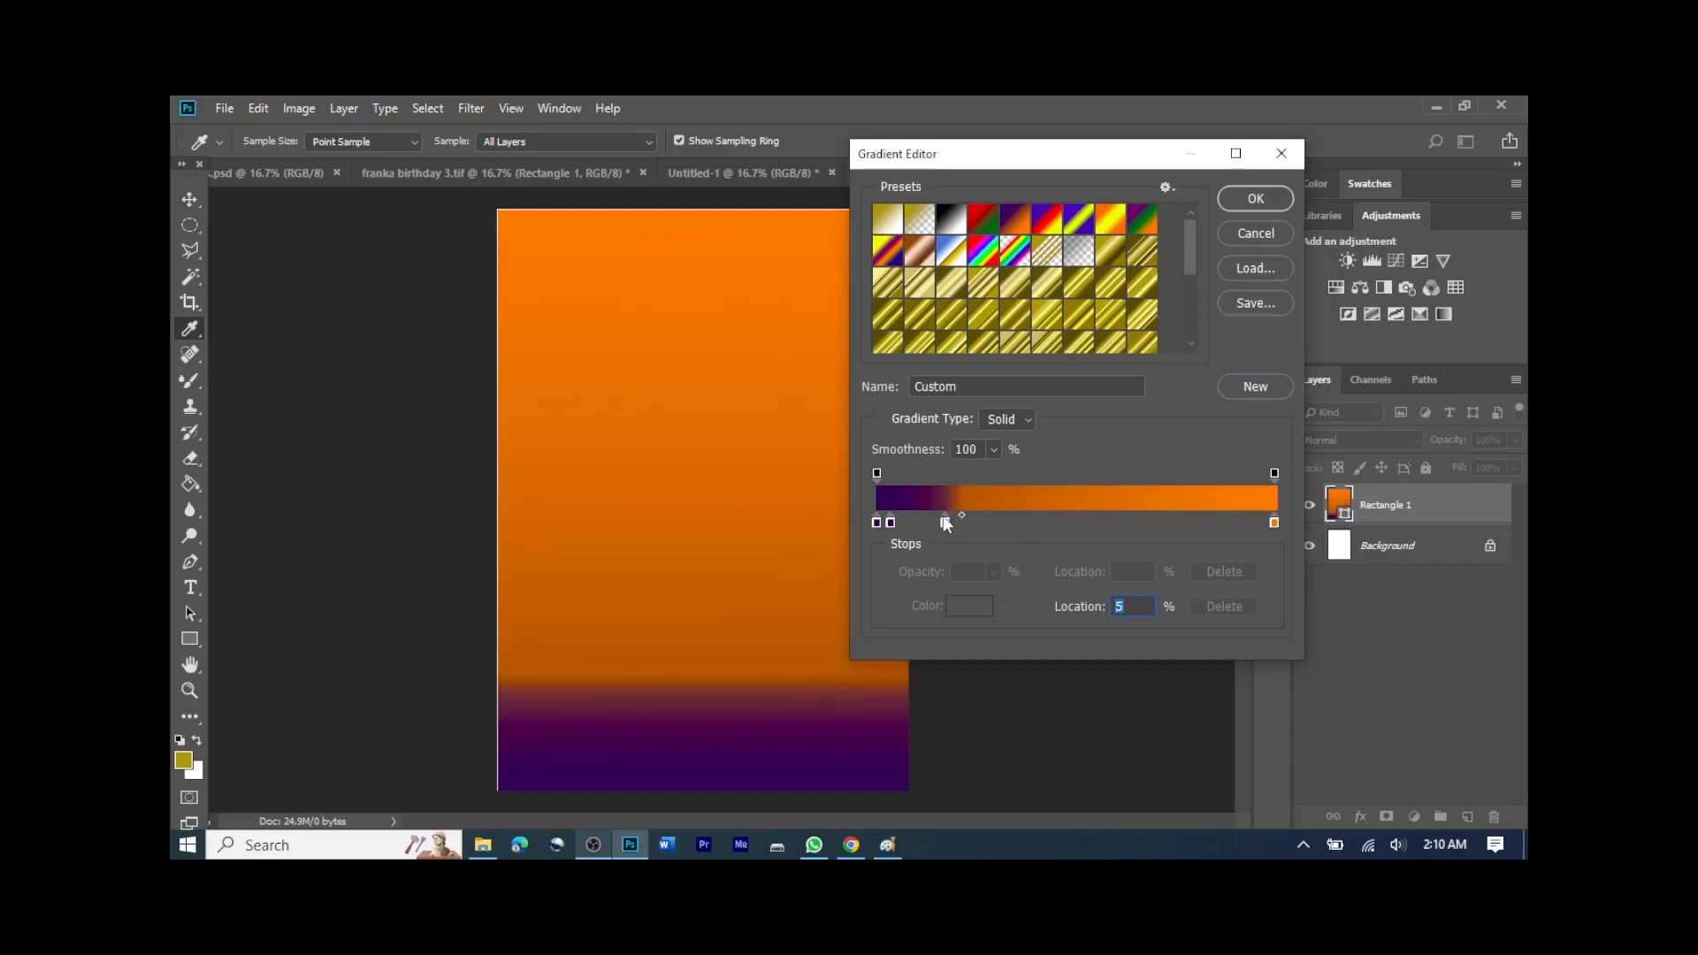
{"action": "left_click", "coordinate": [945, 523]}
{"action": "left_click_drag", "start_coordinate": [946, 522], "coordinate": [885, 532]}
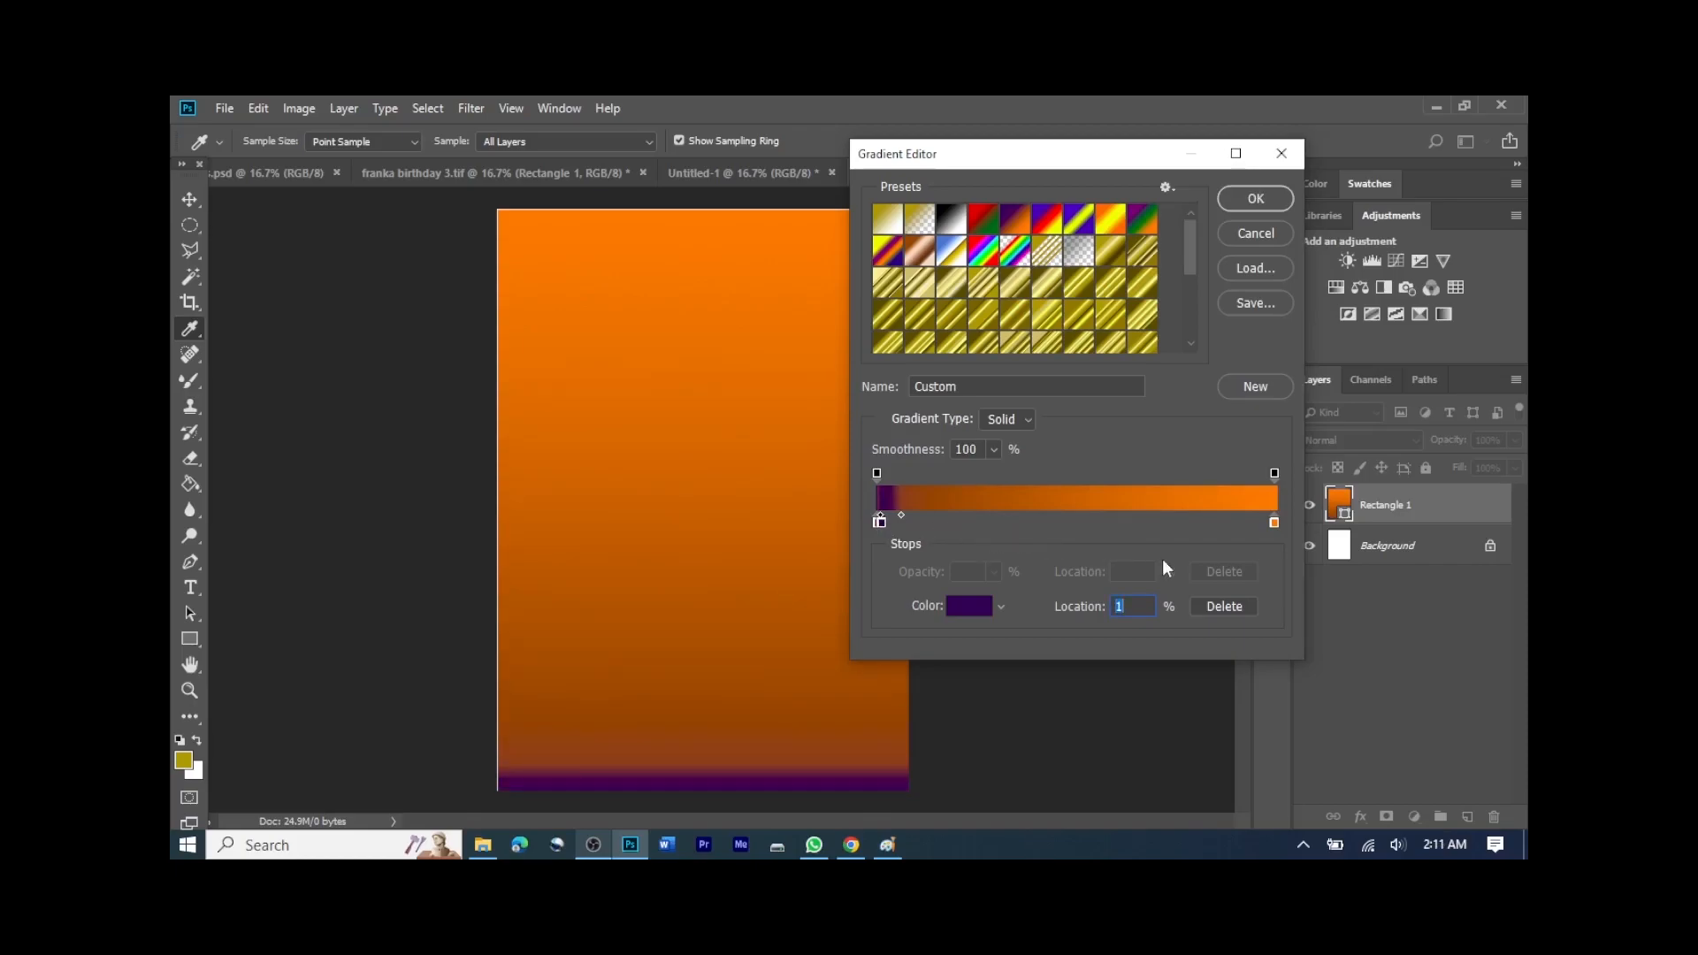
Step: Set the gradient's orange end stop to colour e4740b, apply the gradient and reverse its direction
{"action": "left_click", "coordinate": [1274, 523]}
{"action": "left_click", "coordinate": [965, 609]}
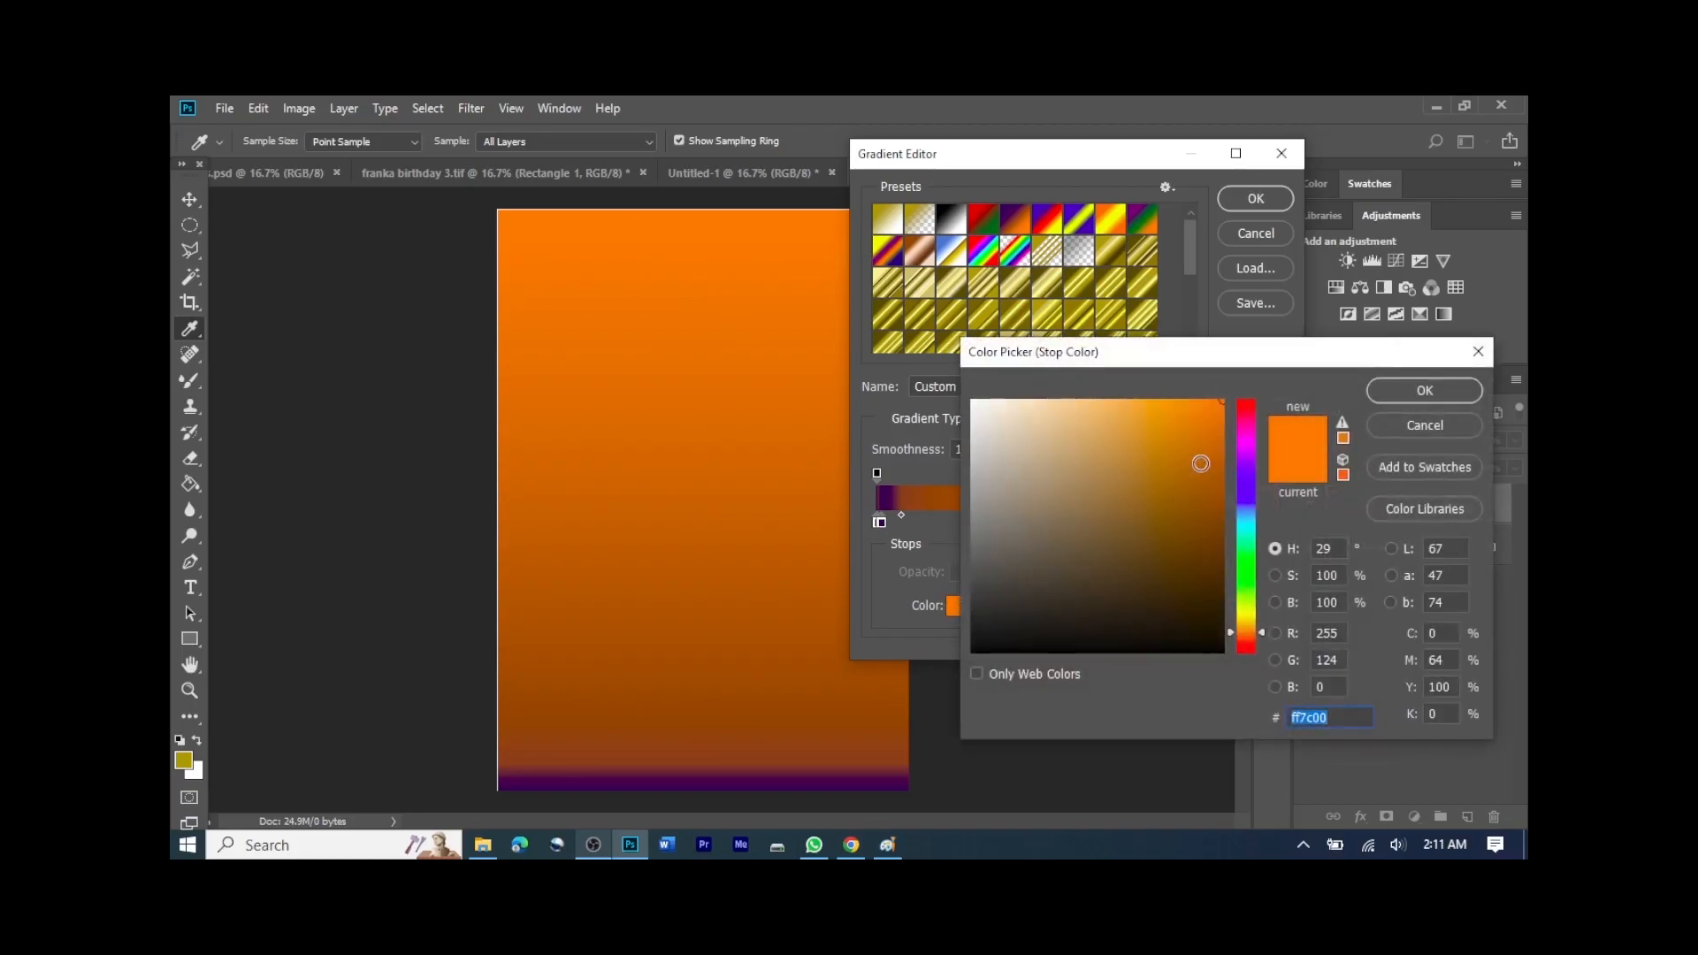
{"action": "left_click", "coordinate": [1200, 462]}
{"action": "left_click", "coordinate": [1212, 426]}
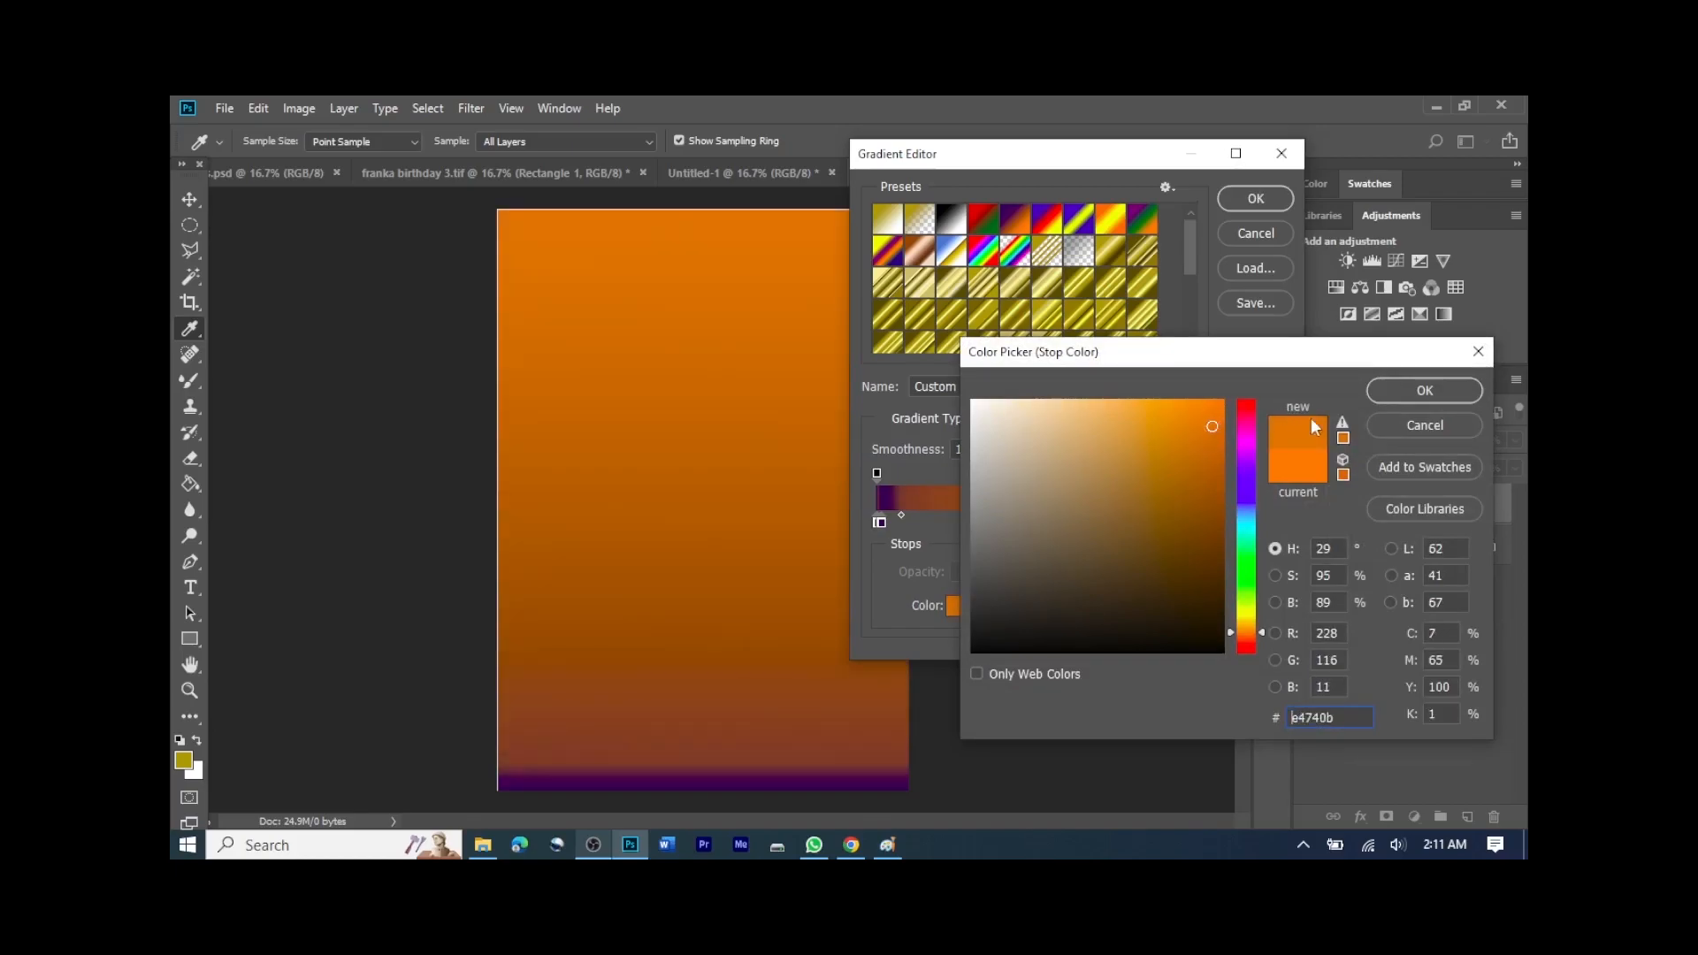
{"action": "left_click", "coordinate": [1400, 389]}
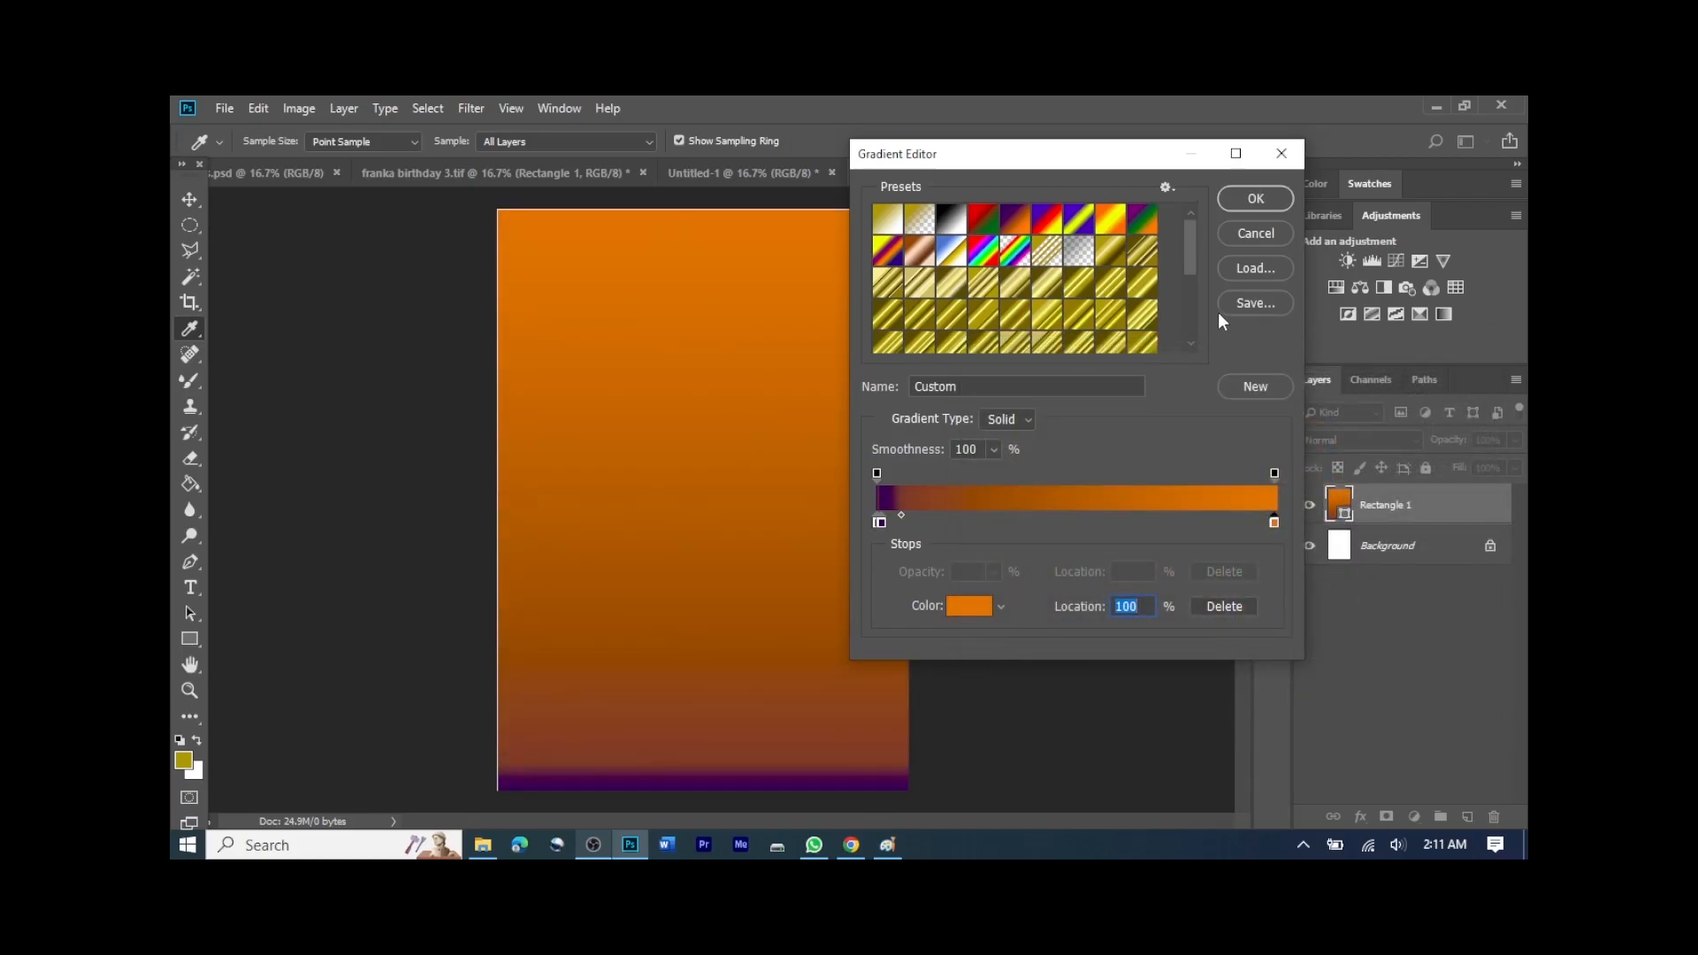
{"action": "left_click", "coordinate": [1255, 200]}
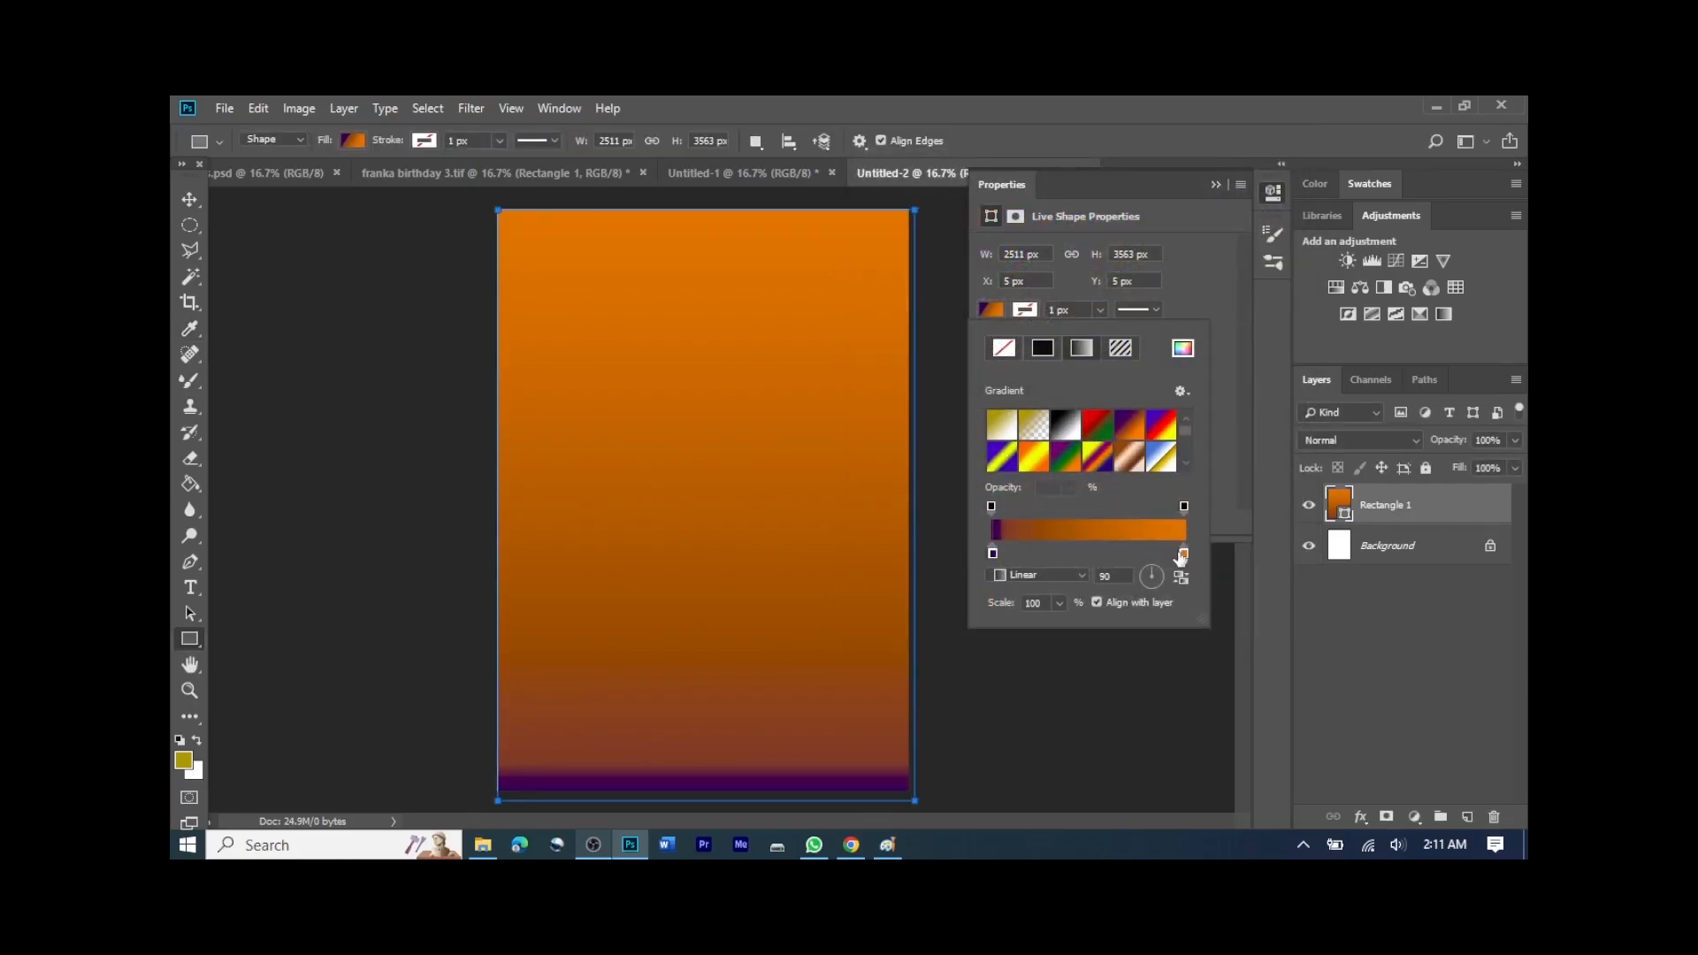
{"action": "left_click", "coordinate": [1182, 584]}
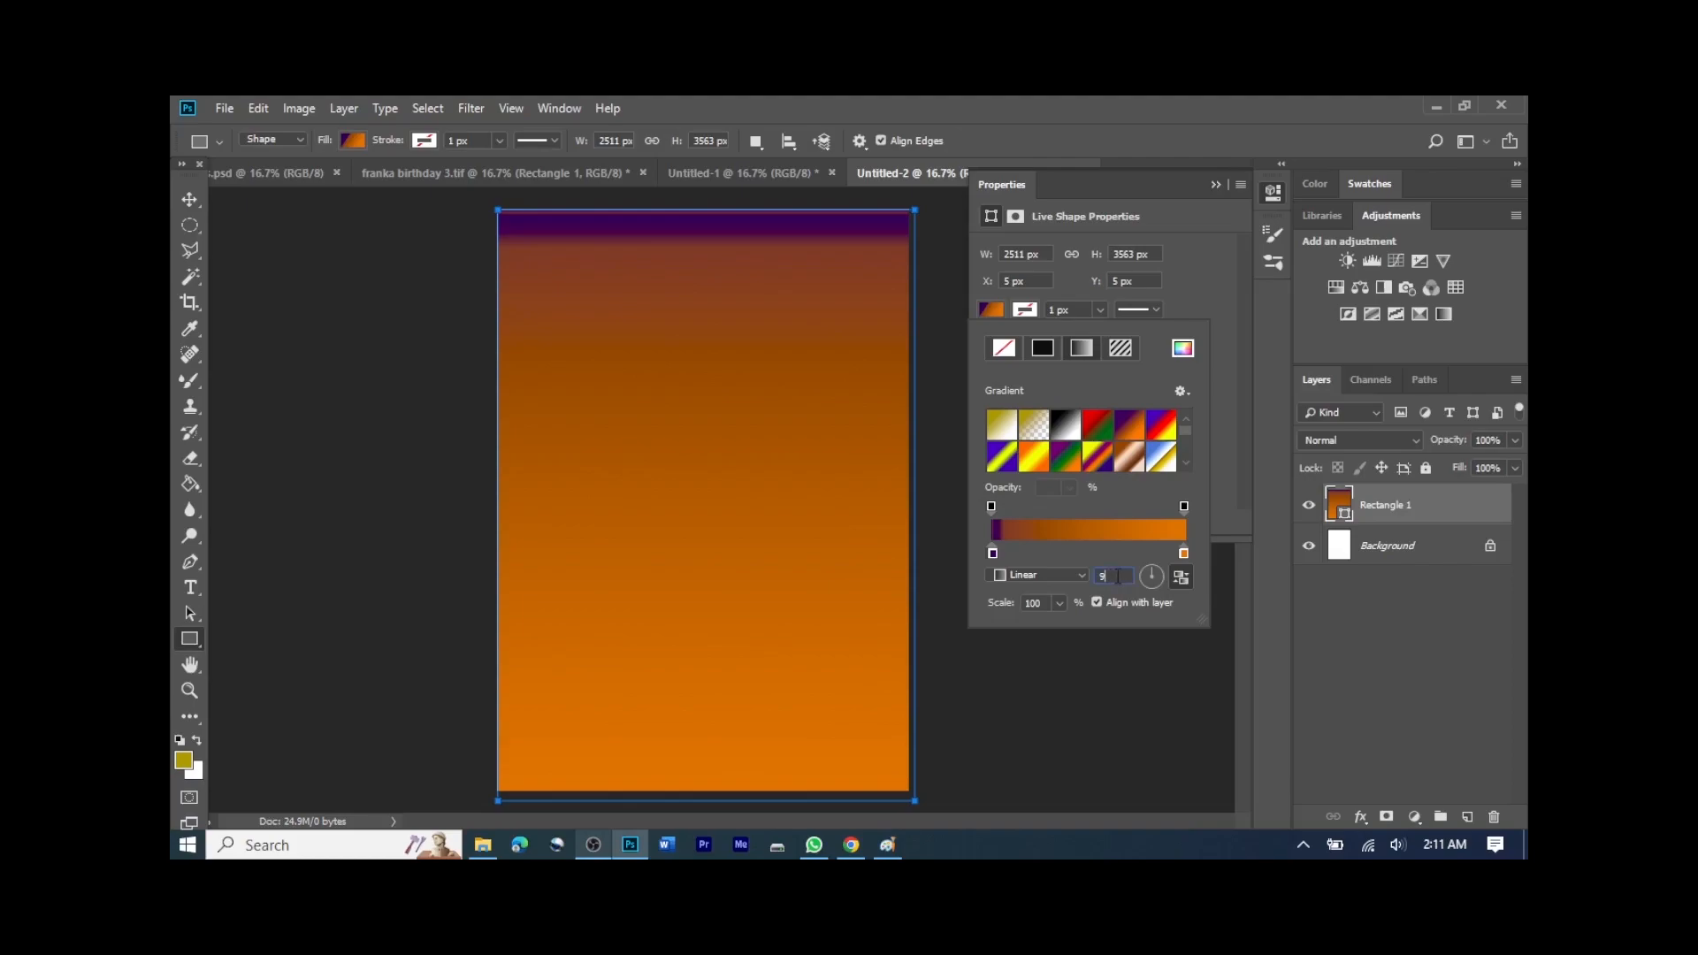
Step: Try a gradient angle of 120 degrees on the rectangle and set it back to 90 degrees
{"action": "key", "text": "Return"}
{"action": "type", "text": "120"}
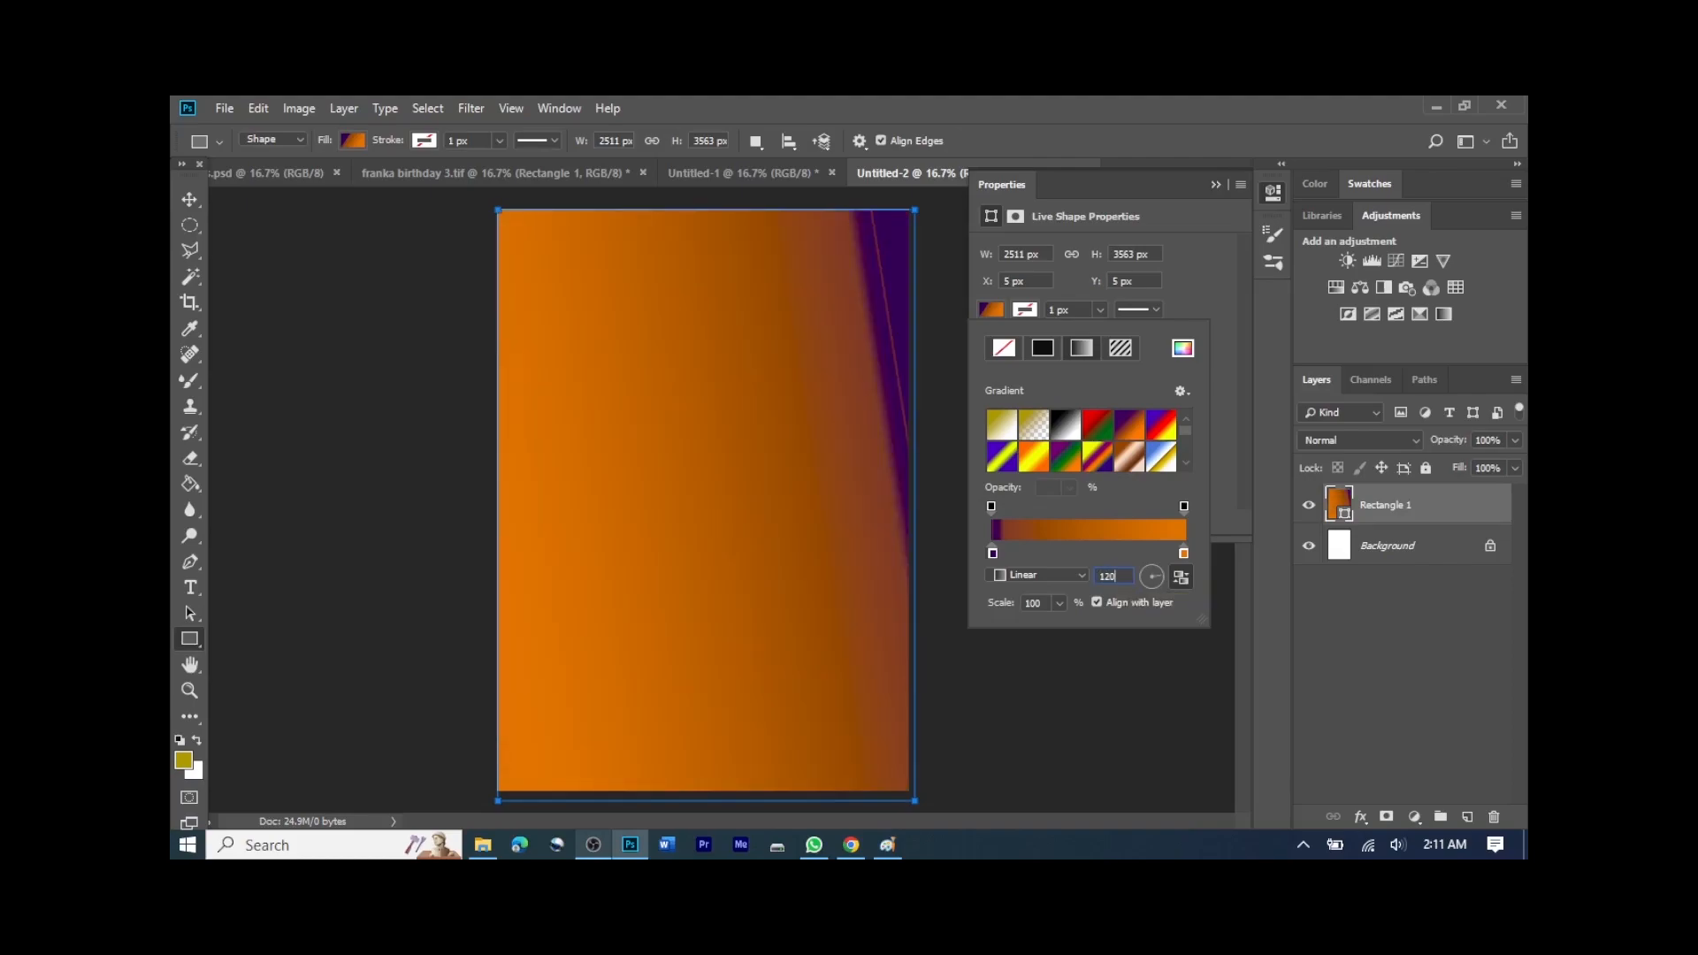
{"action": "key", "text": "Return"}
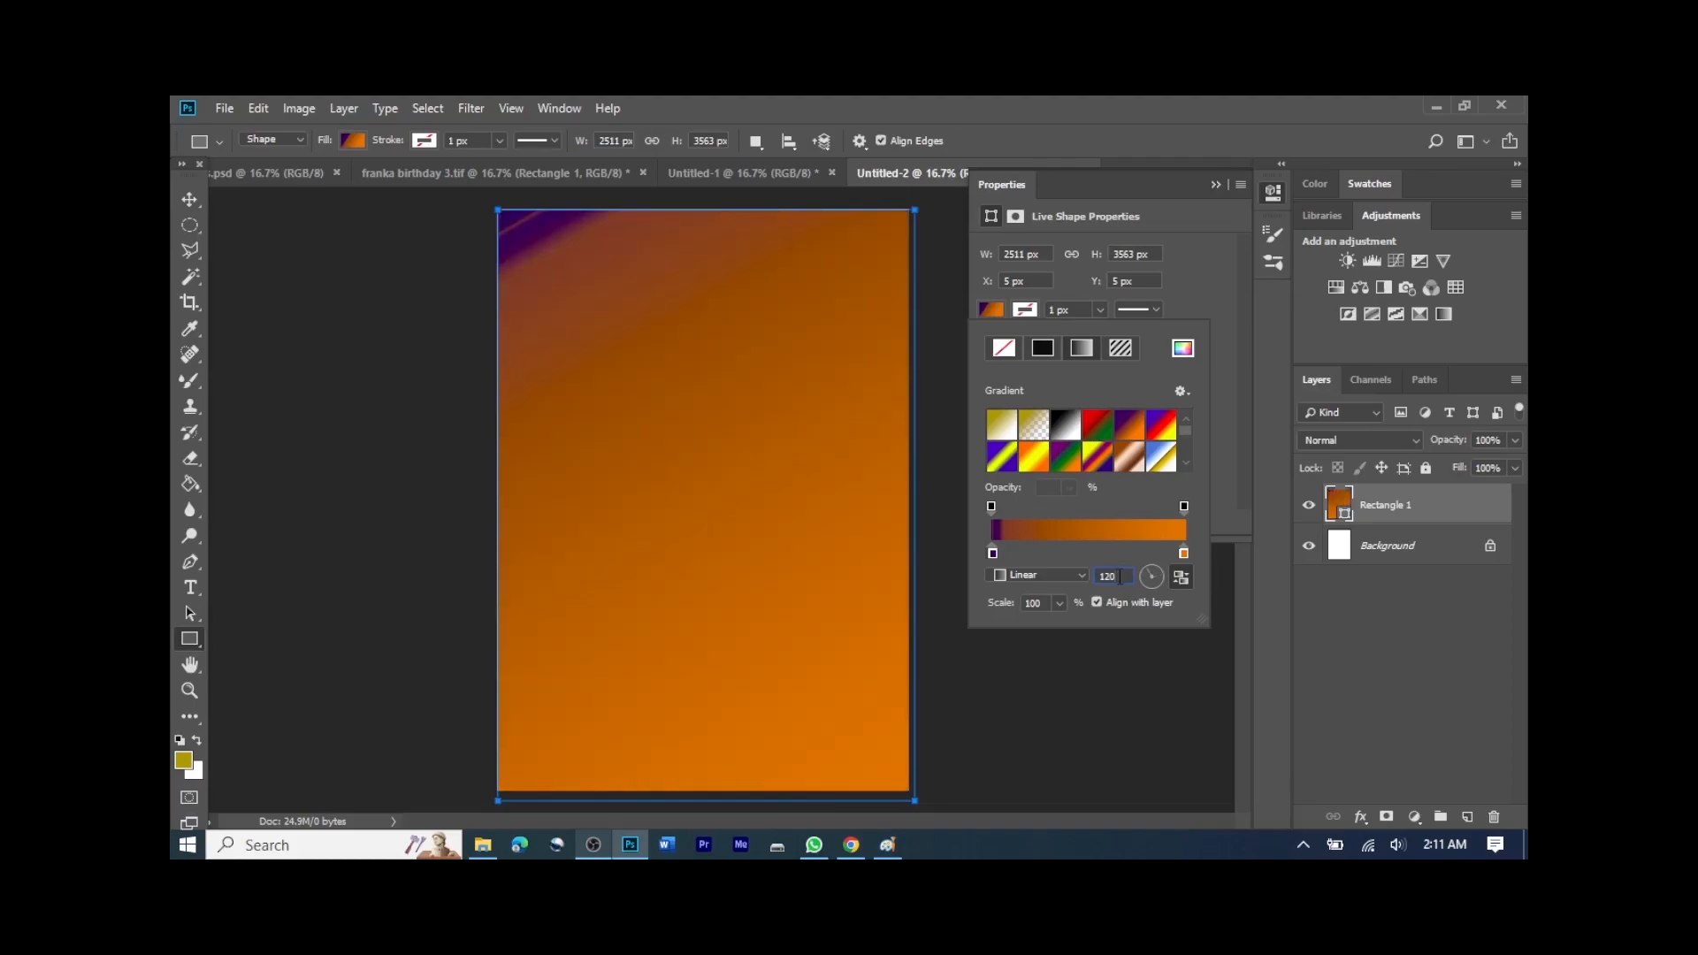
{"action": "key", "text": "BackSpace"}
{"action": "key", "text": "BackSpace"}
{"action": "key", "text": "BackSpace"}
{"action": "type", "text": "90"}
{"action": "key", "text": "Return"}
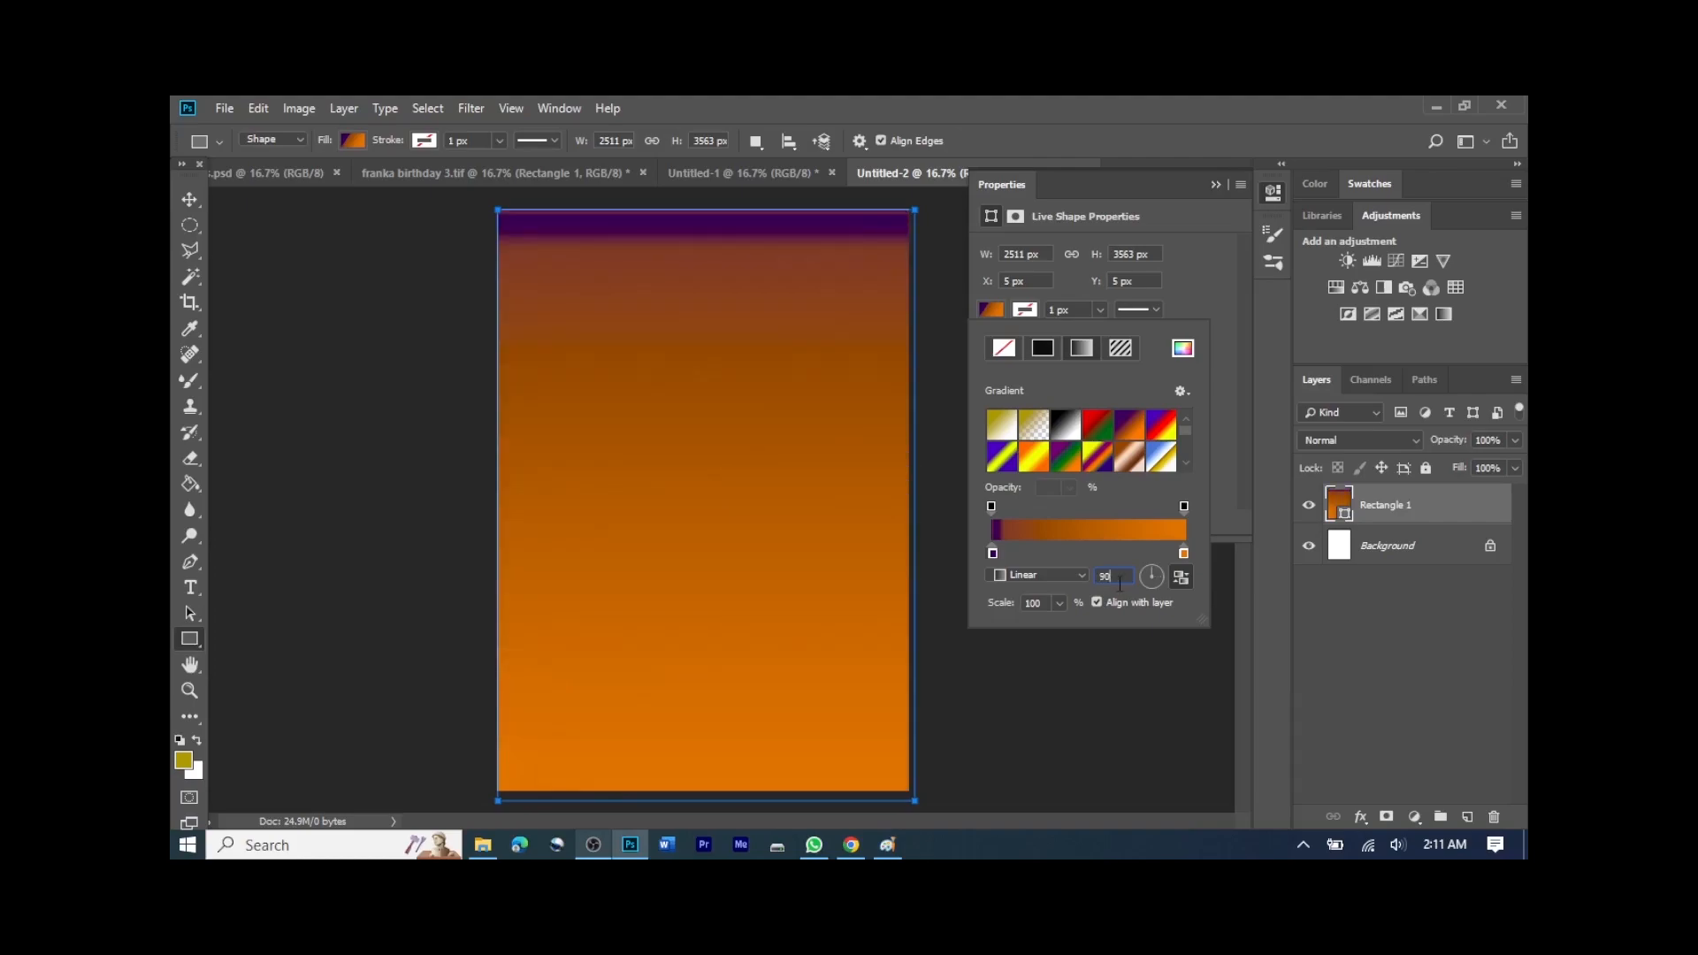
{"action": "key", "text": "Return"}
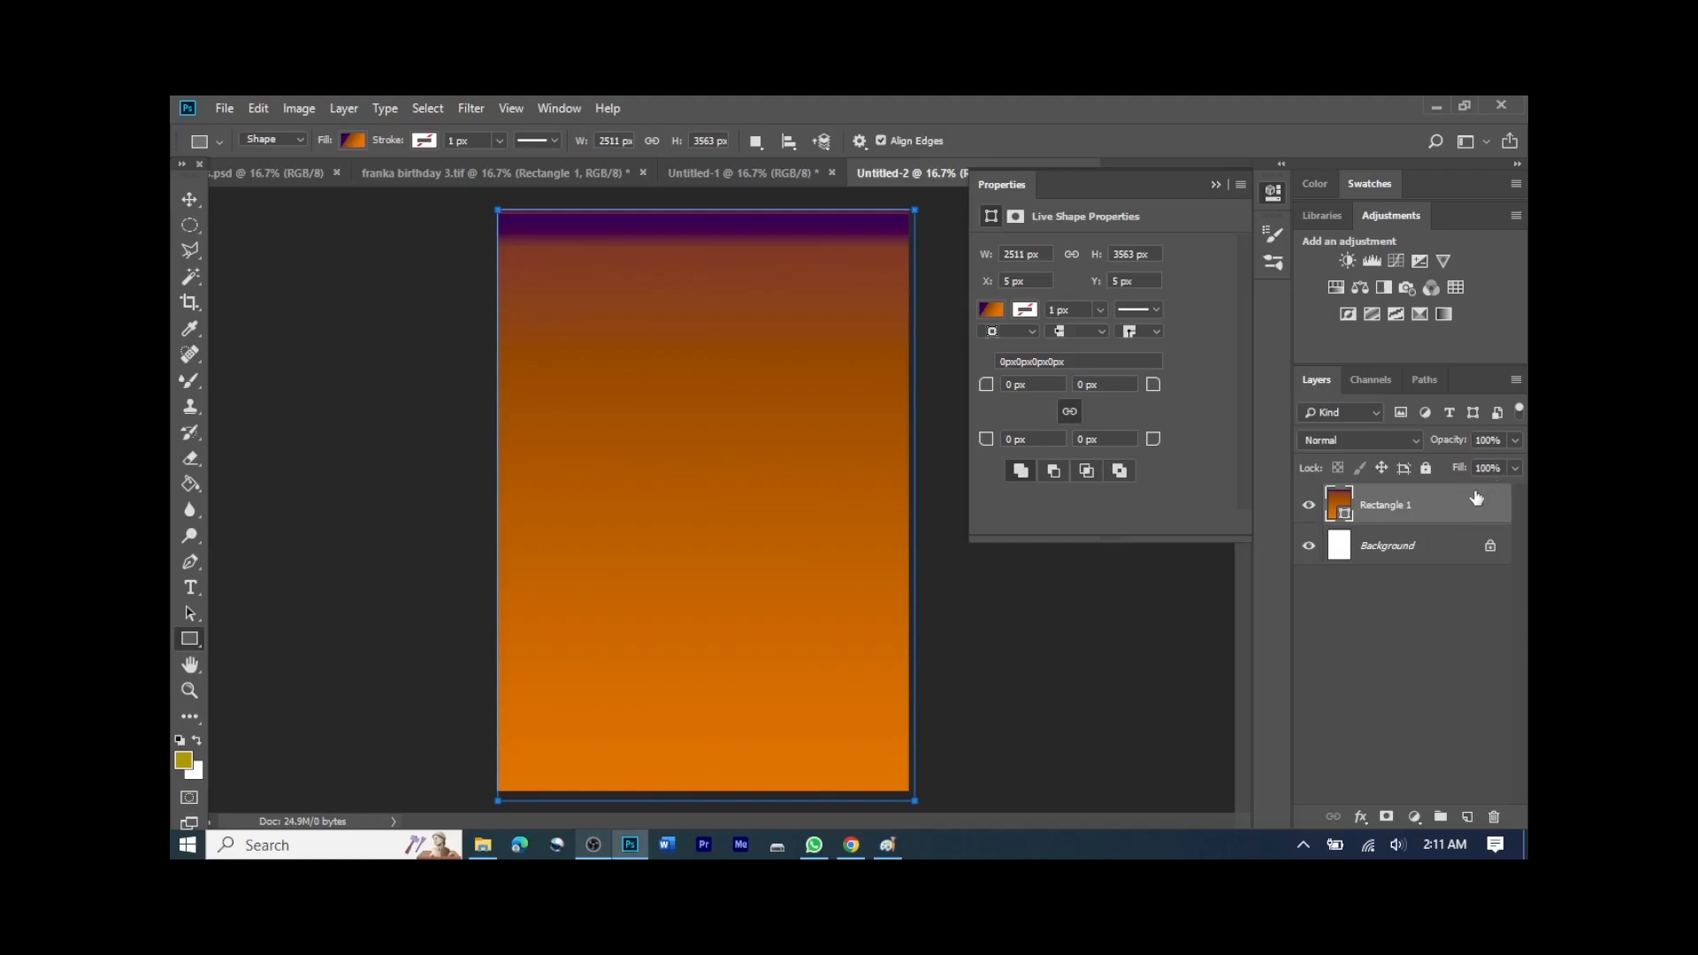
Step: Lock the gradient rectangle's layer completely
{"action": "left_click", "coordinate": [1424, 468]}
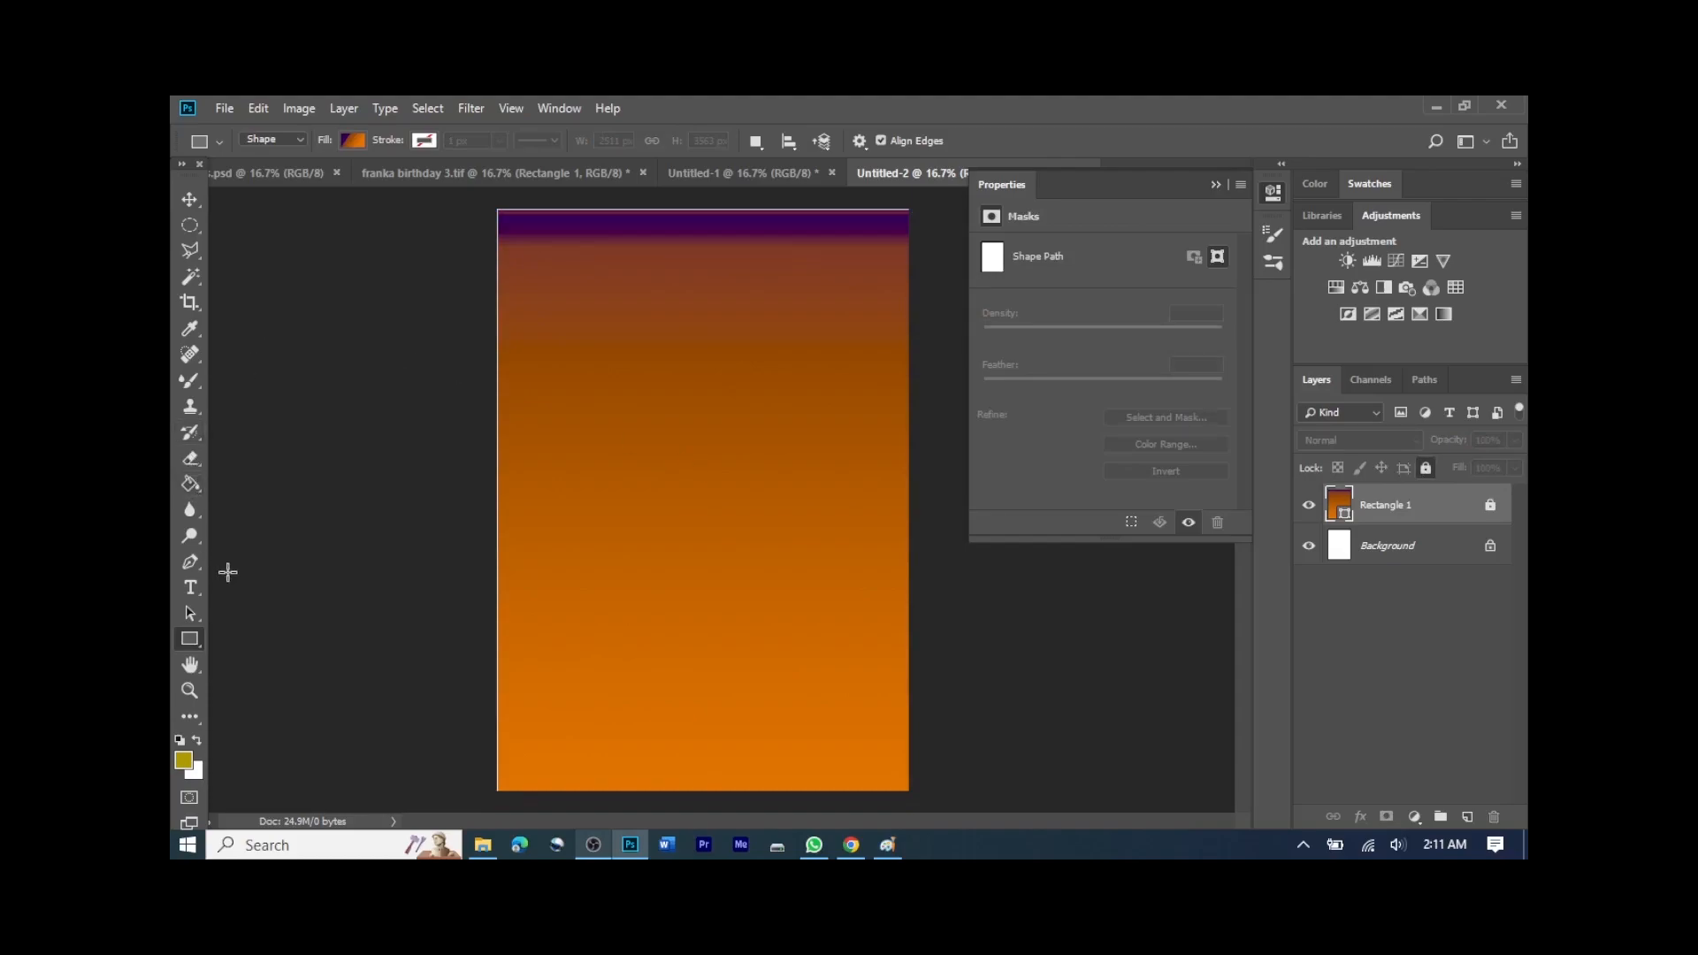
Step: Draw a circle about 1384 px in diameter near the middle of the page with the Ellipse tool
{"action": "right_click", "coordinate": [196, 638]}
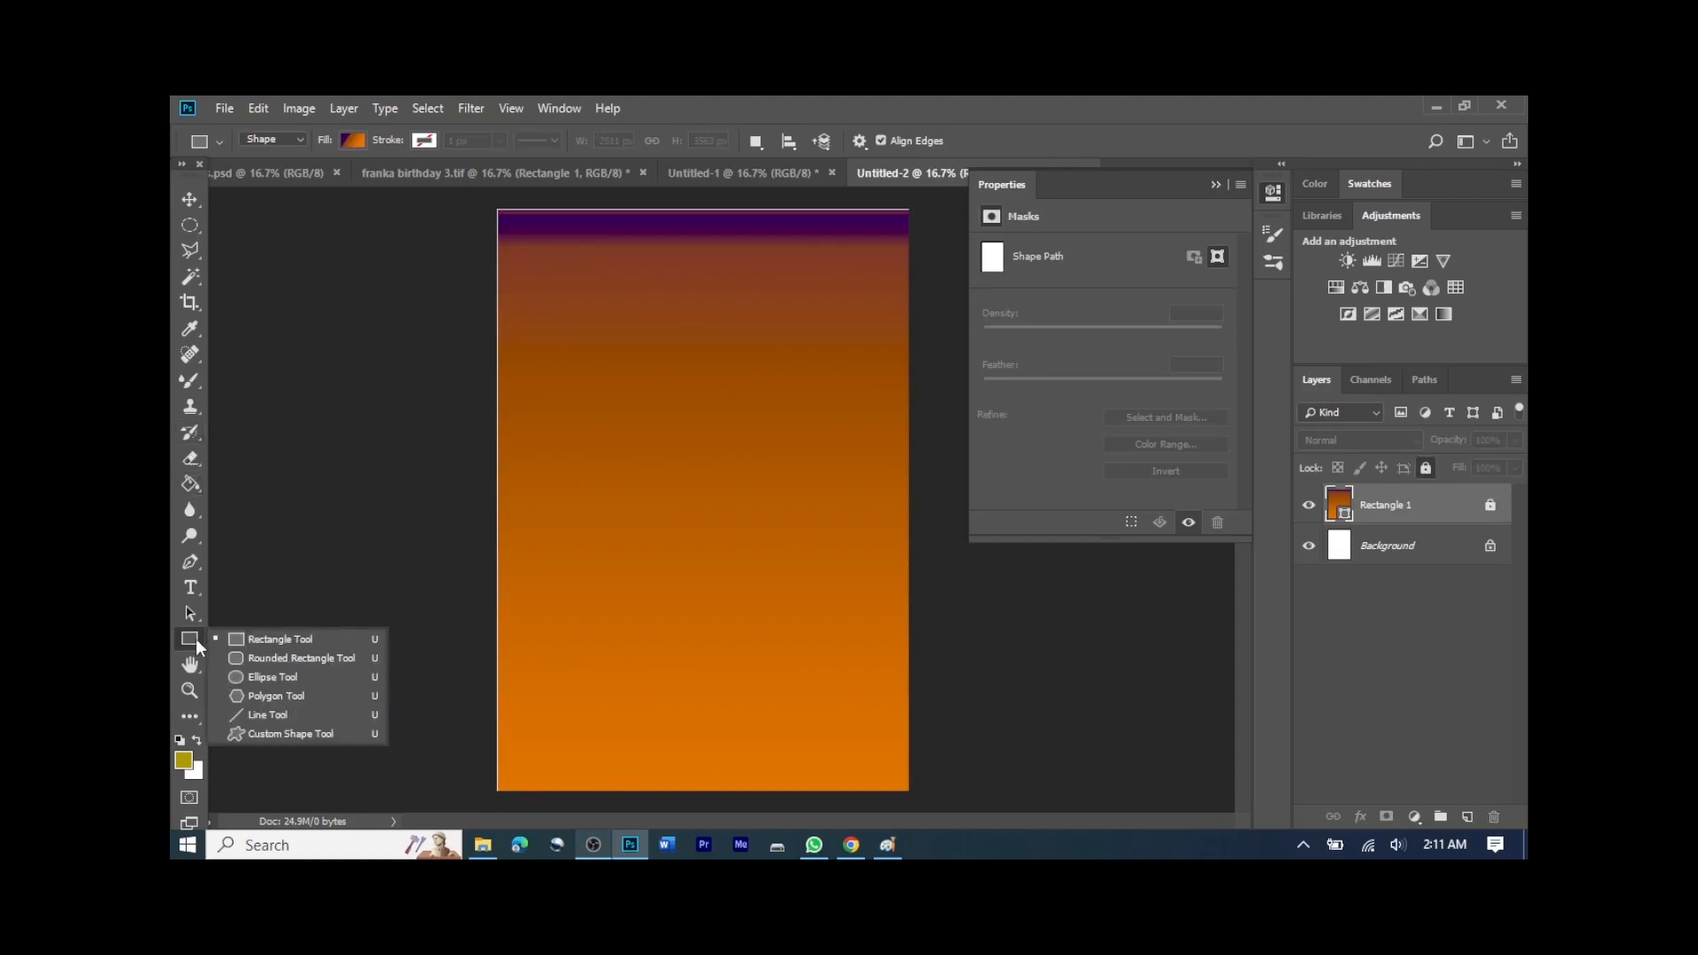
{"action": "left_click", "coordinate": [254, 694]}
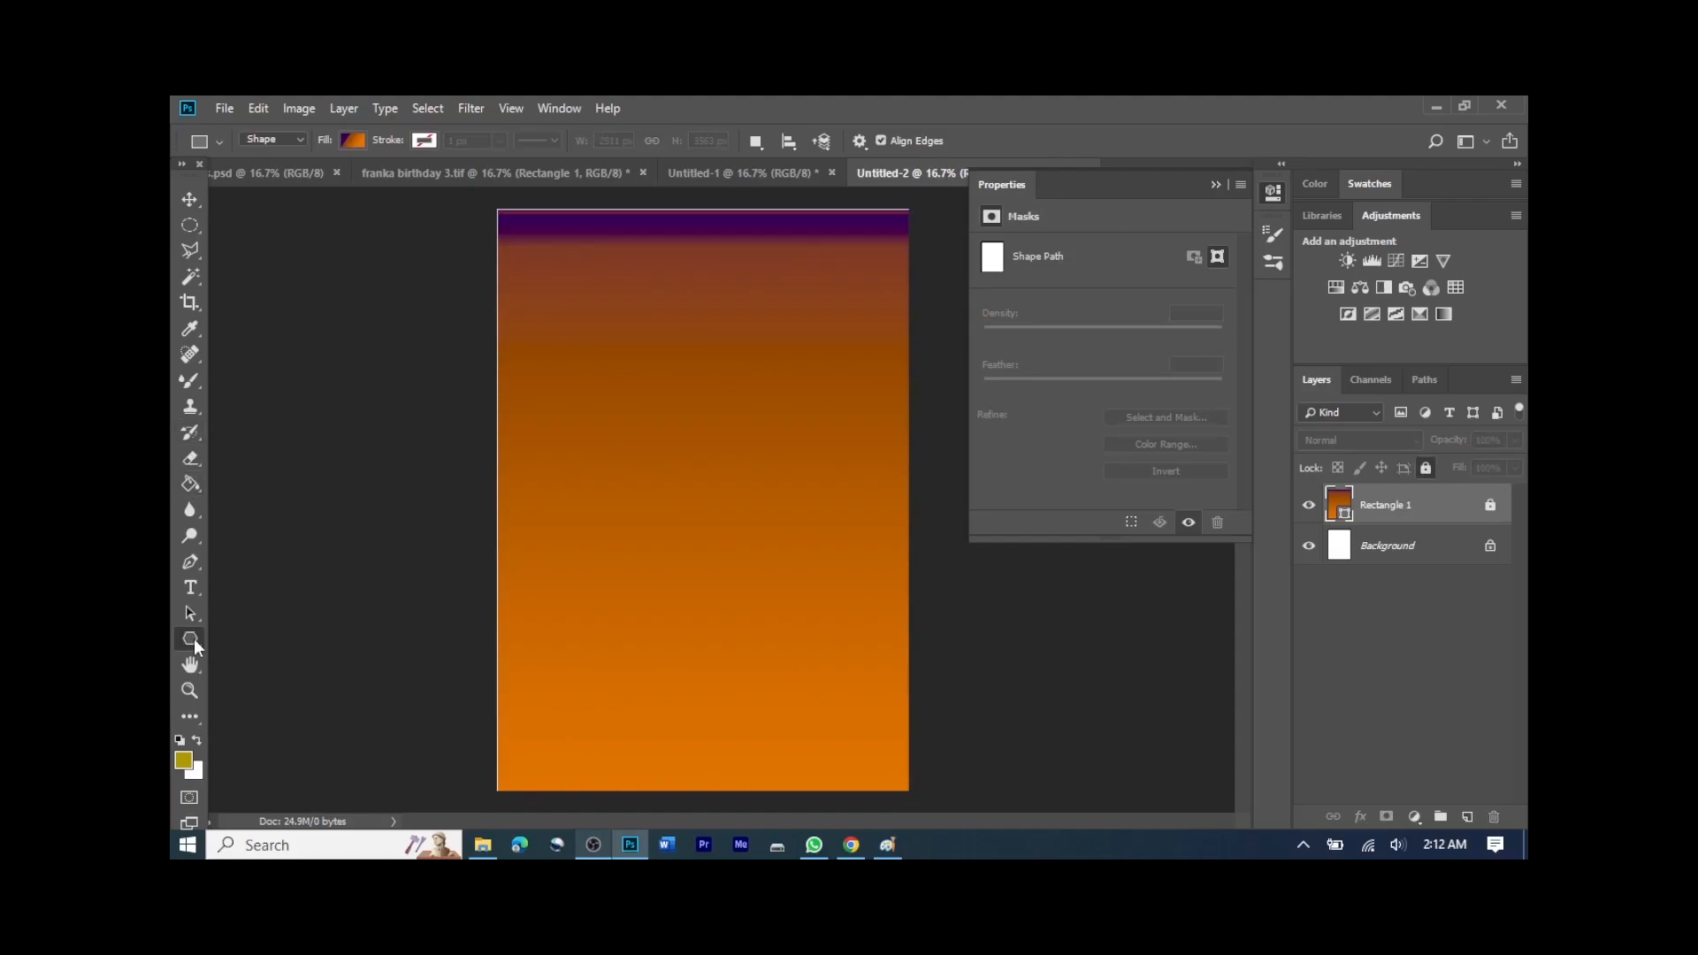
{"action": "right_click", "coordinate": [193, 644]}
{"action": "left_click", "coordinate": [260, 673]}
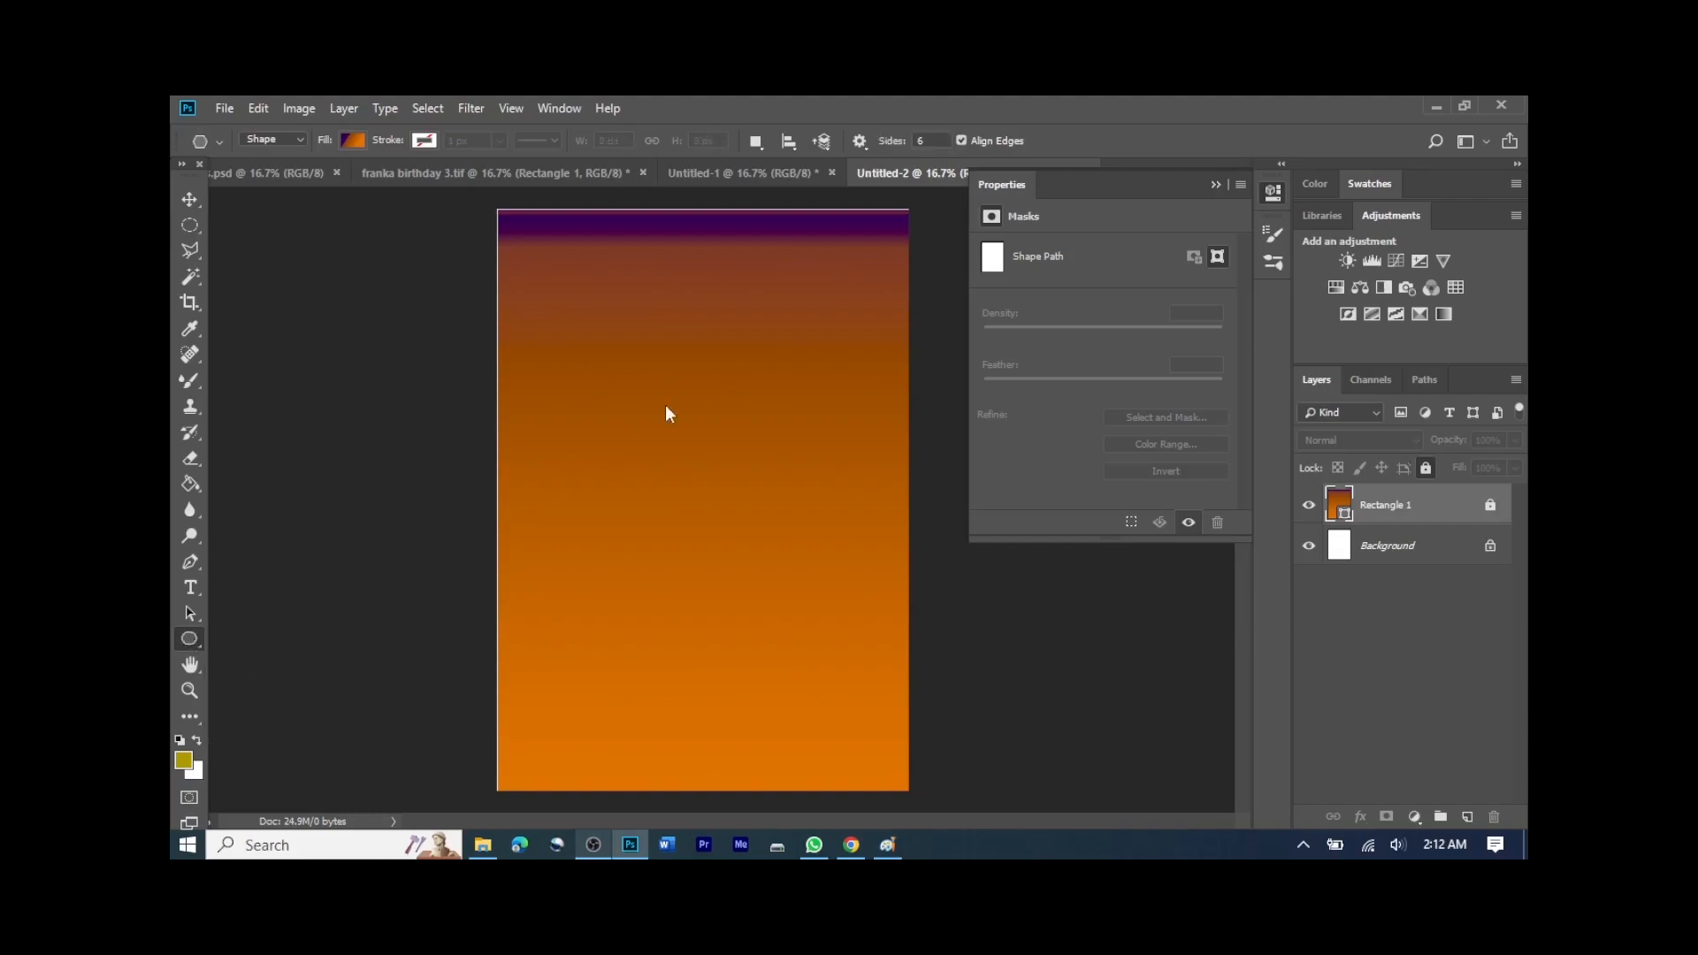
{"action": "left_click_drag", "start_coordinate": [591, 351], "coordinate": [820, 623]}
{"action": "left_click_drag", "start_coordinate": [822, 624], "coordinate": [823, 622]}
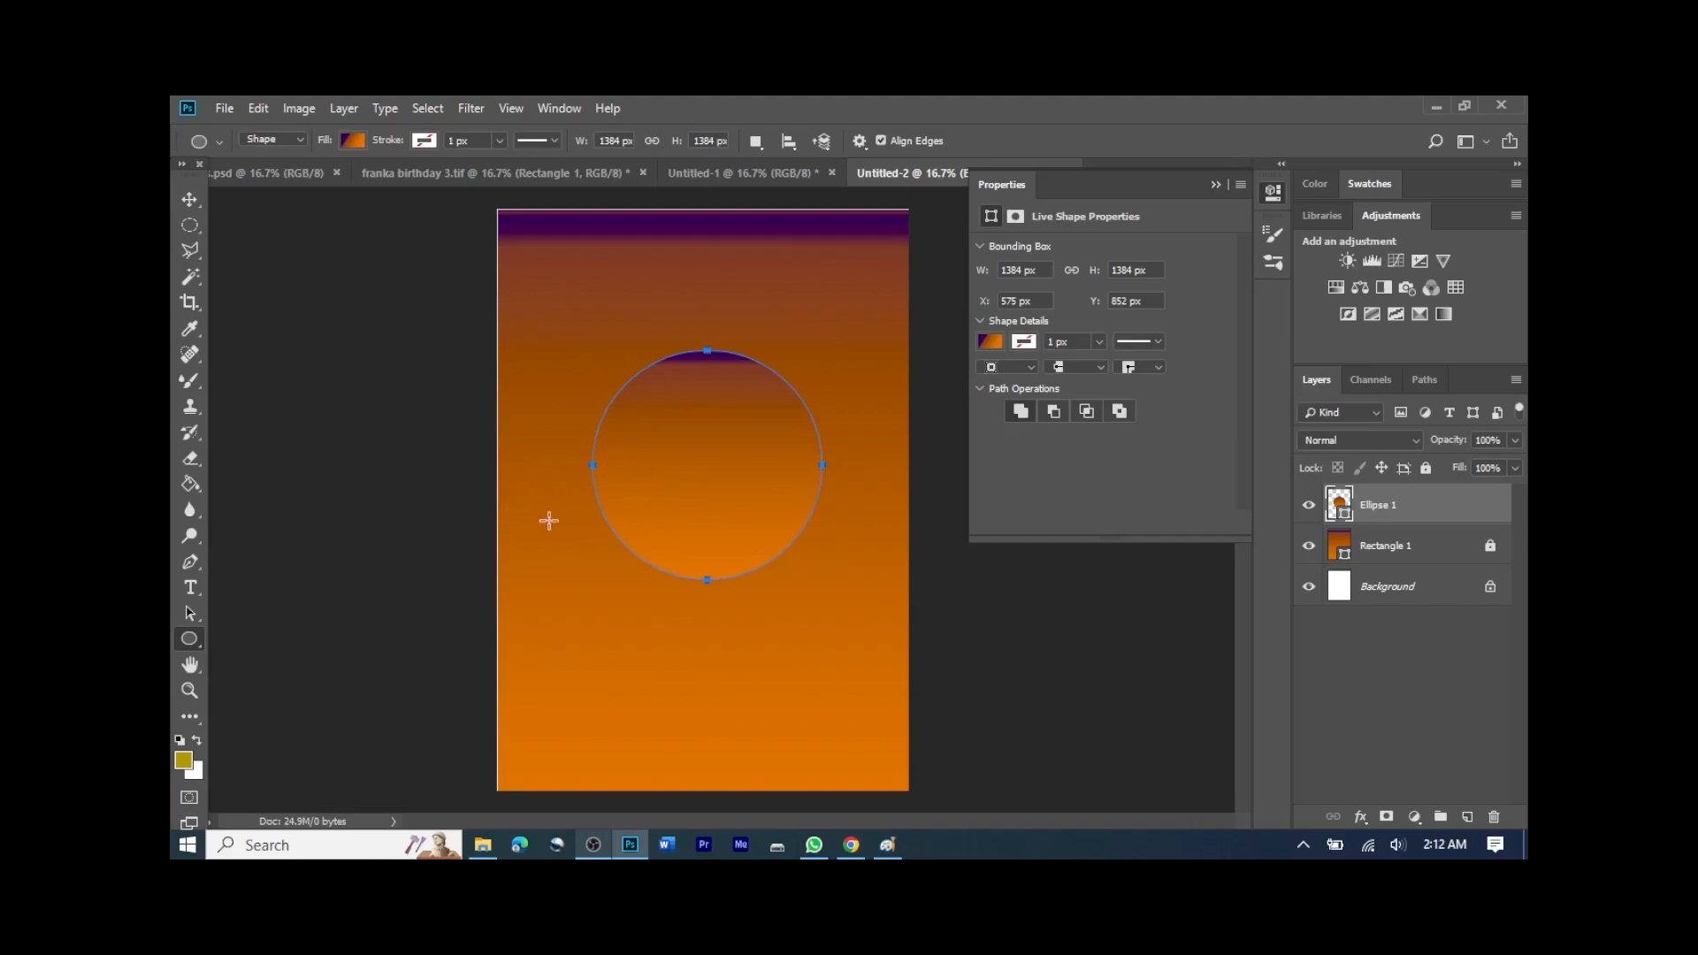
Step: Move the circle slightly down to about Y 918 px and duplicate its layer in place
{"action": "left_click", "coordinate": [189, 203]}
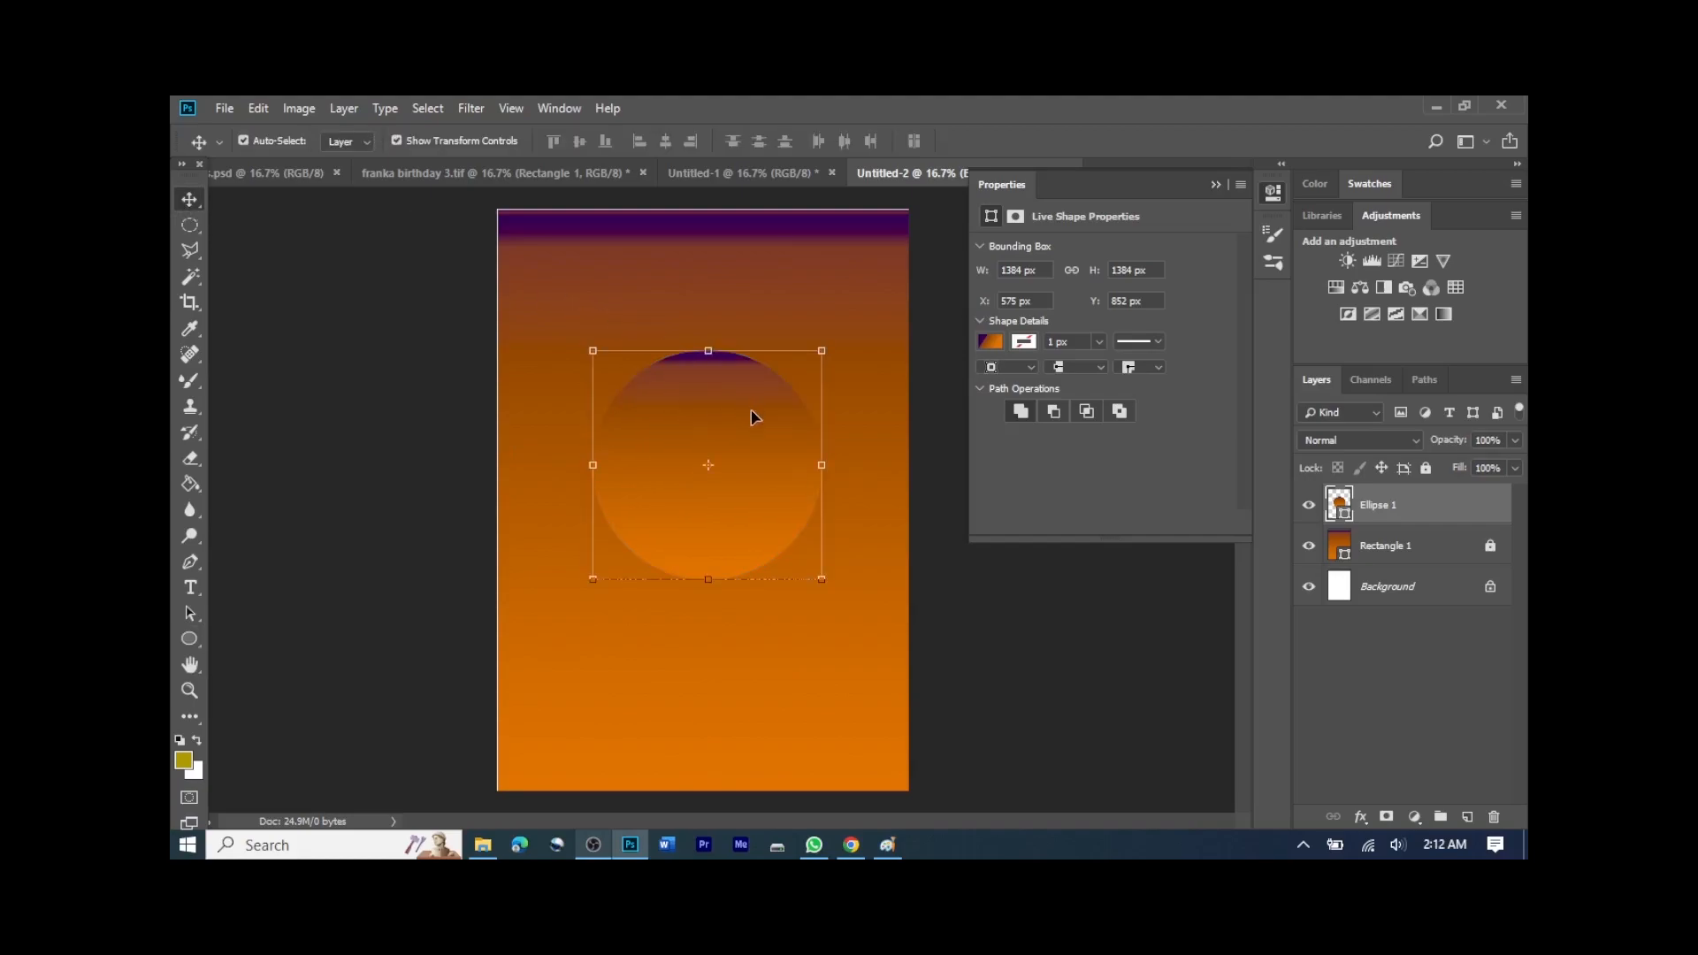
{"action": "left_click_drag", "start_coordinate": [754, 416], "coordinate": [756, 430]}
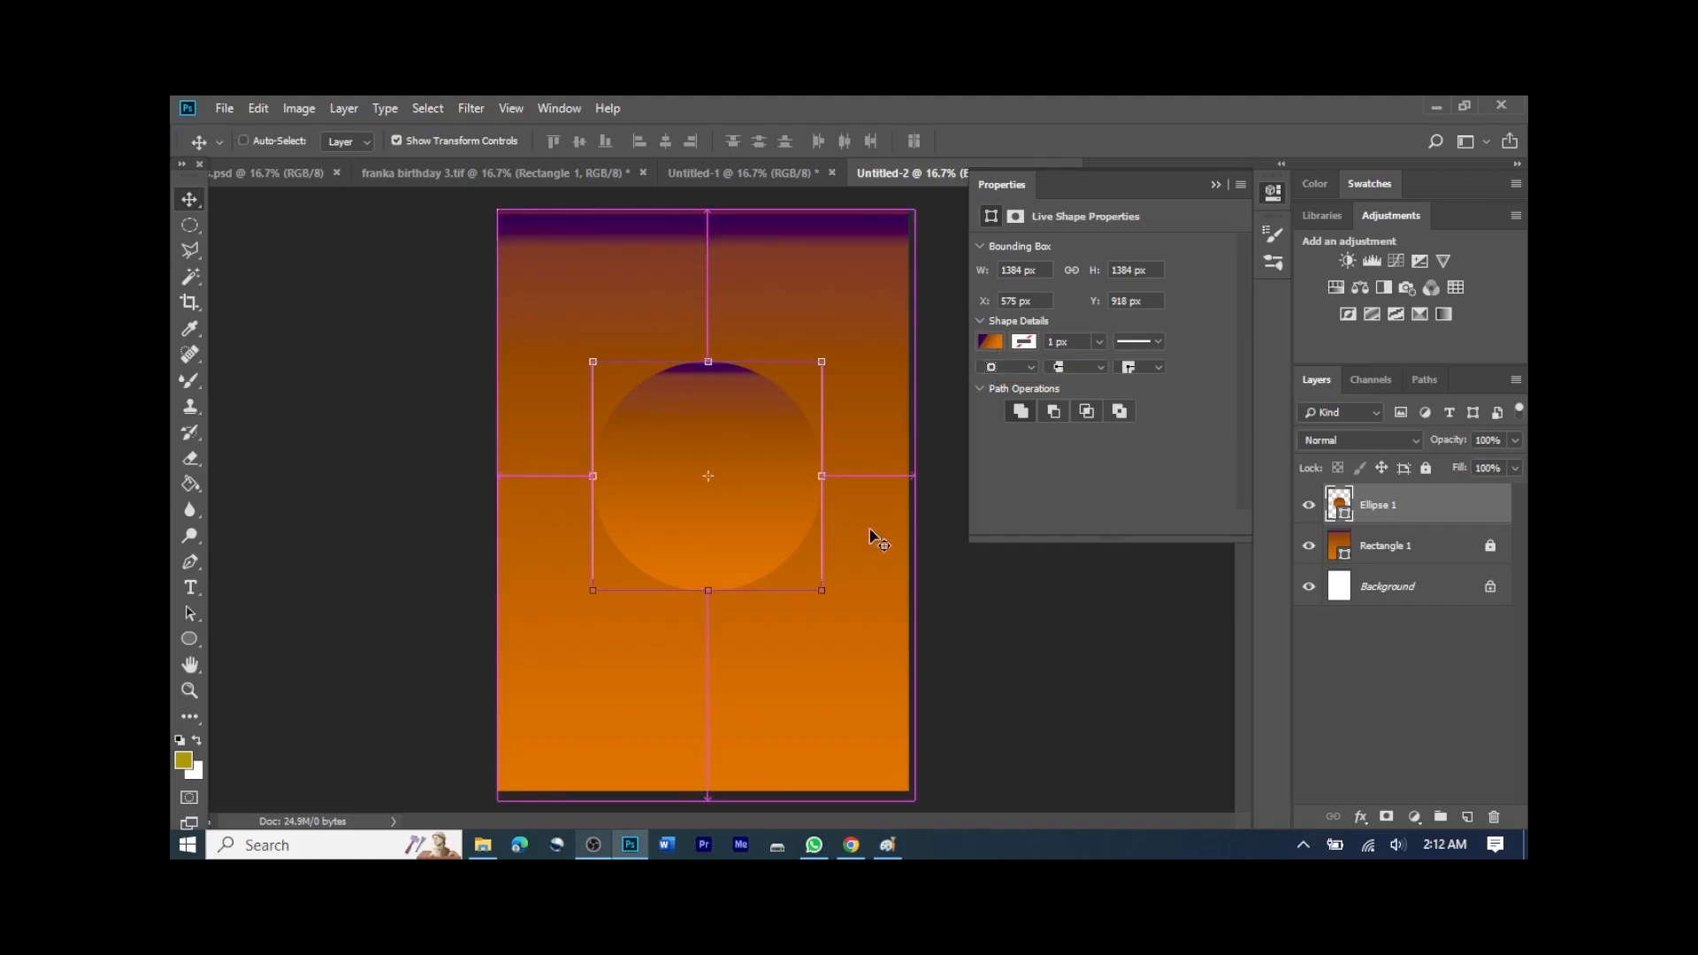
{"action": "key", "text": "ctrl+j"}
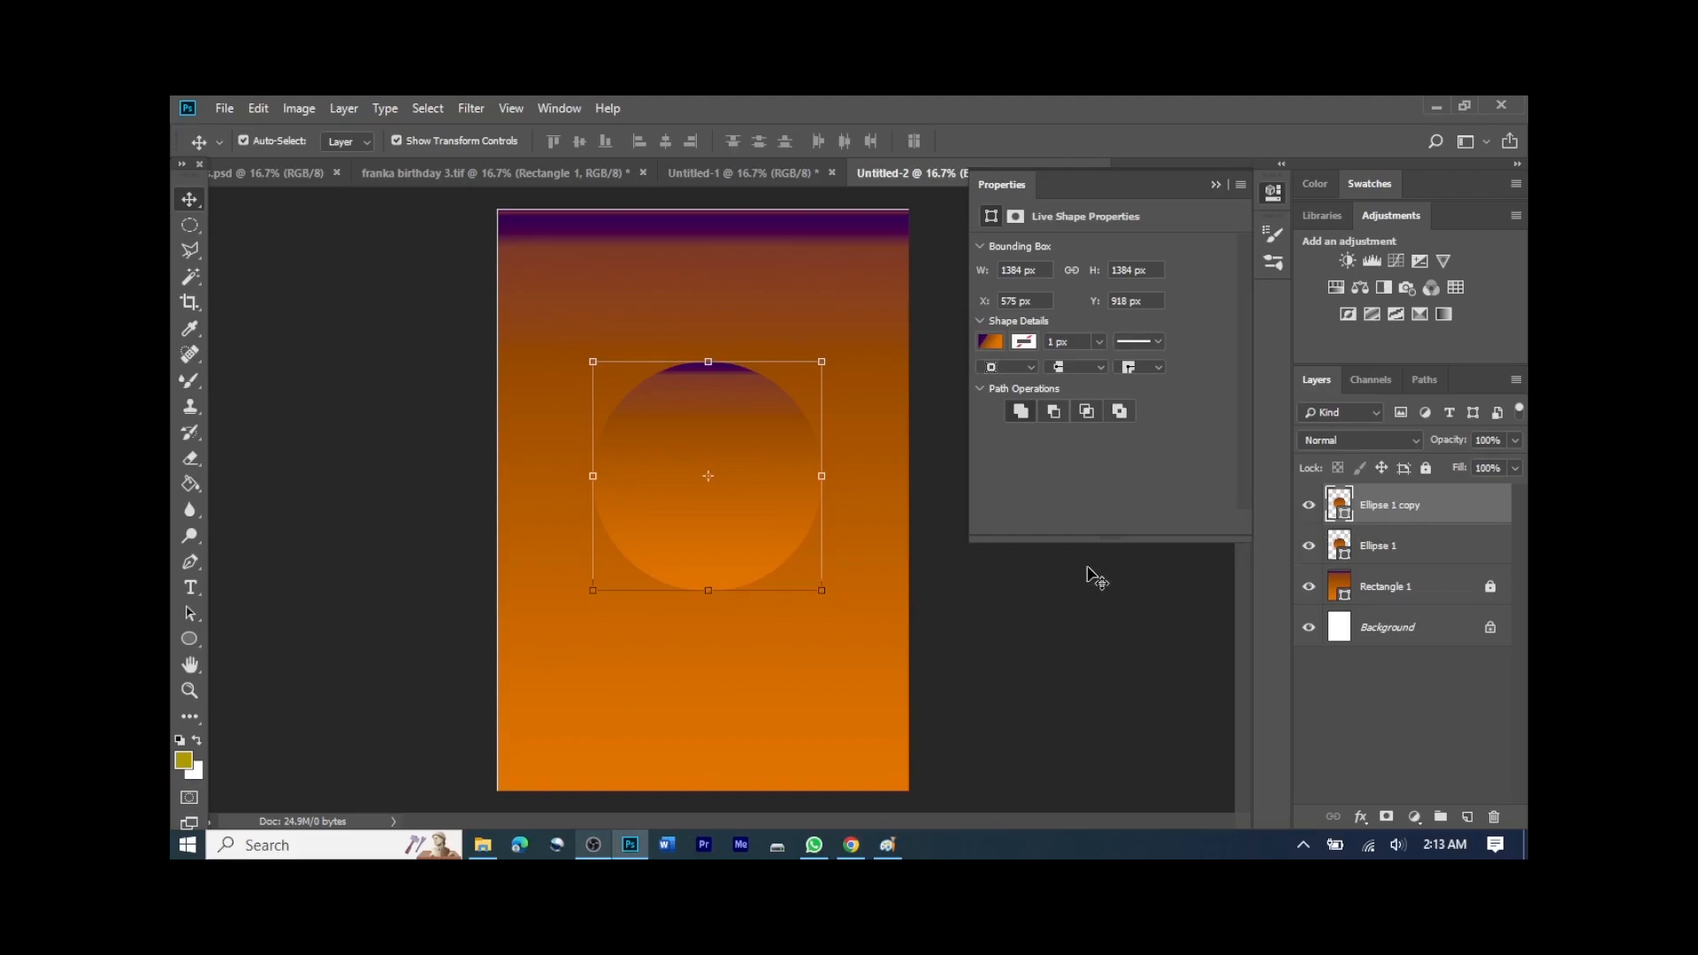
{"action": "left_click", "coordinate": [858, 466]}
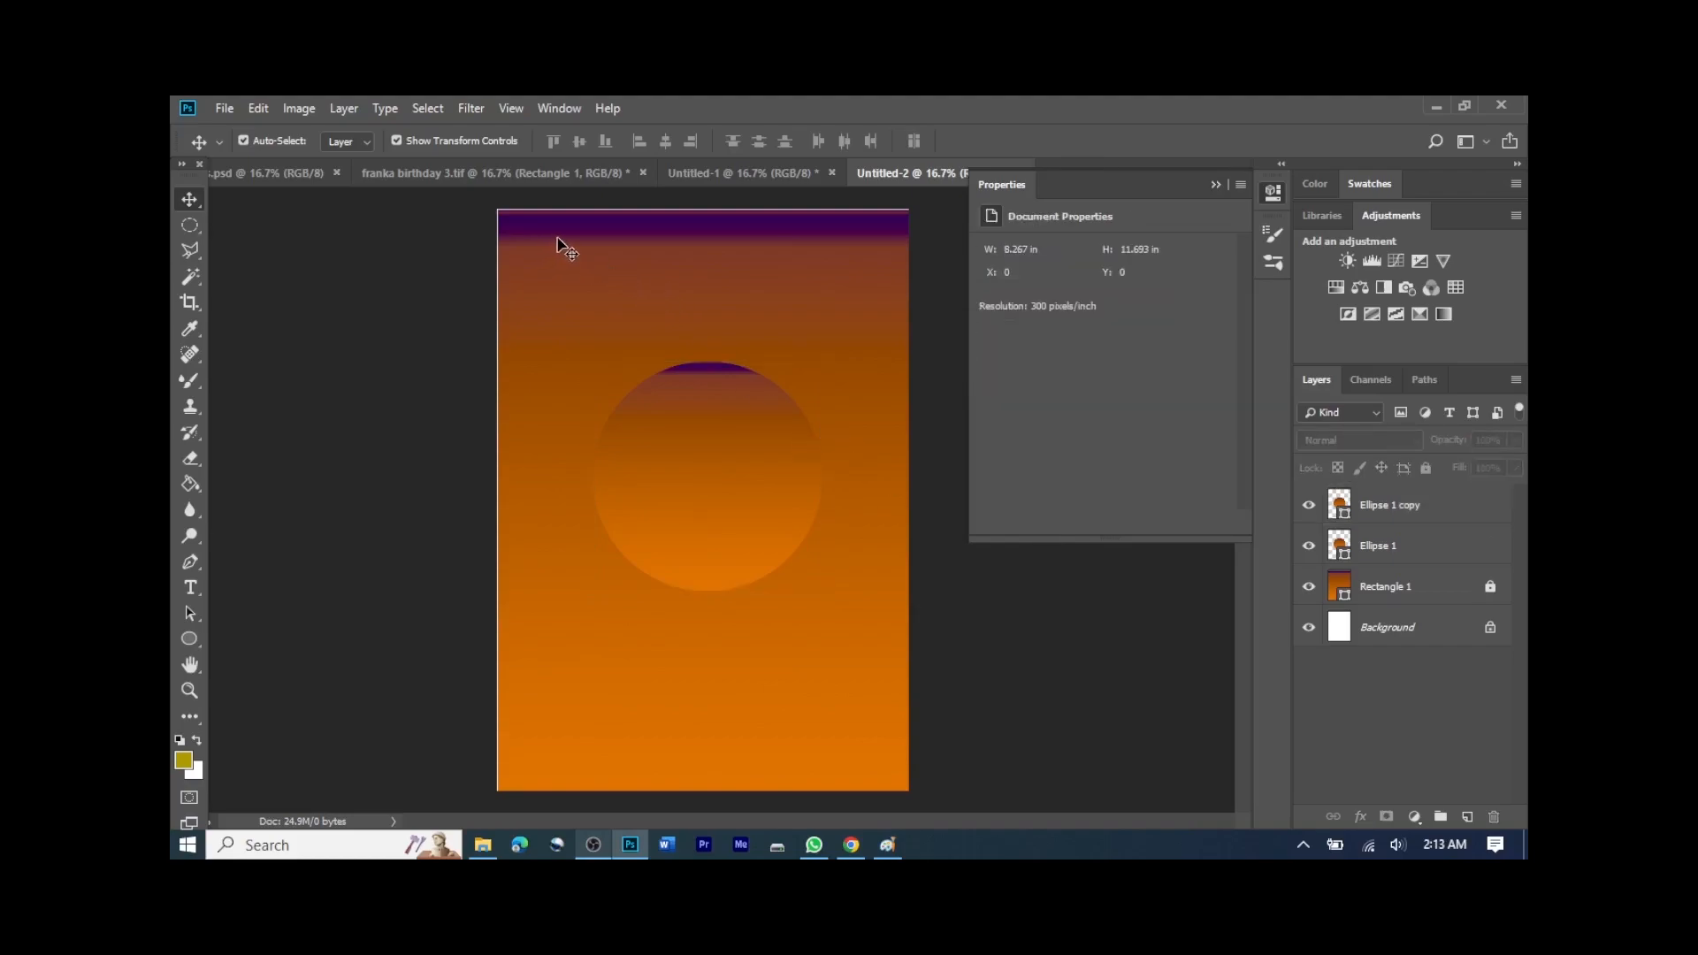
{"action": "left_click", "coordinate": [1214, 186]}
Step: Open the photo off3.jpg from the Desktop and convert its background into a regular layer
{"action": "left_click", "coordinate": [230, 107]}
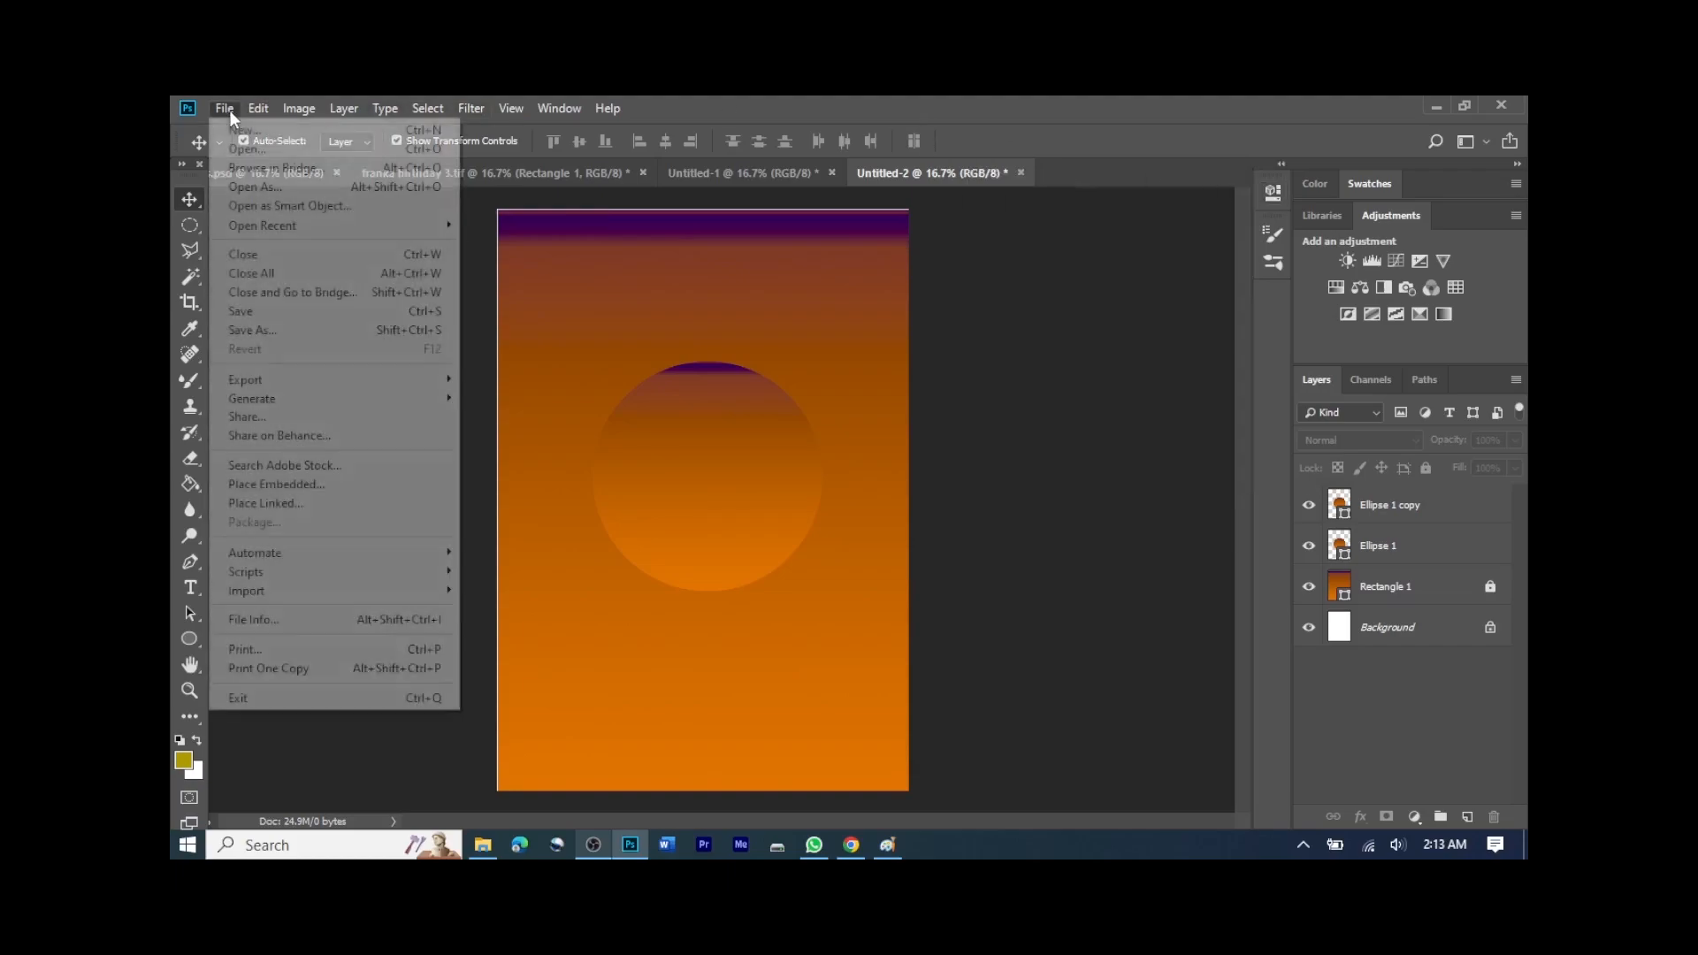
{"action": "left_click", "coordinate": [256, 150]}
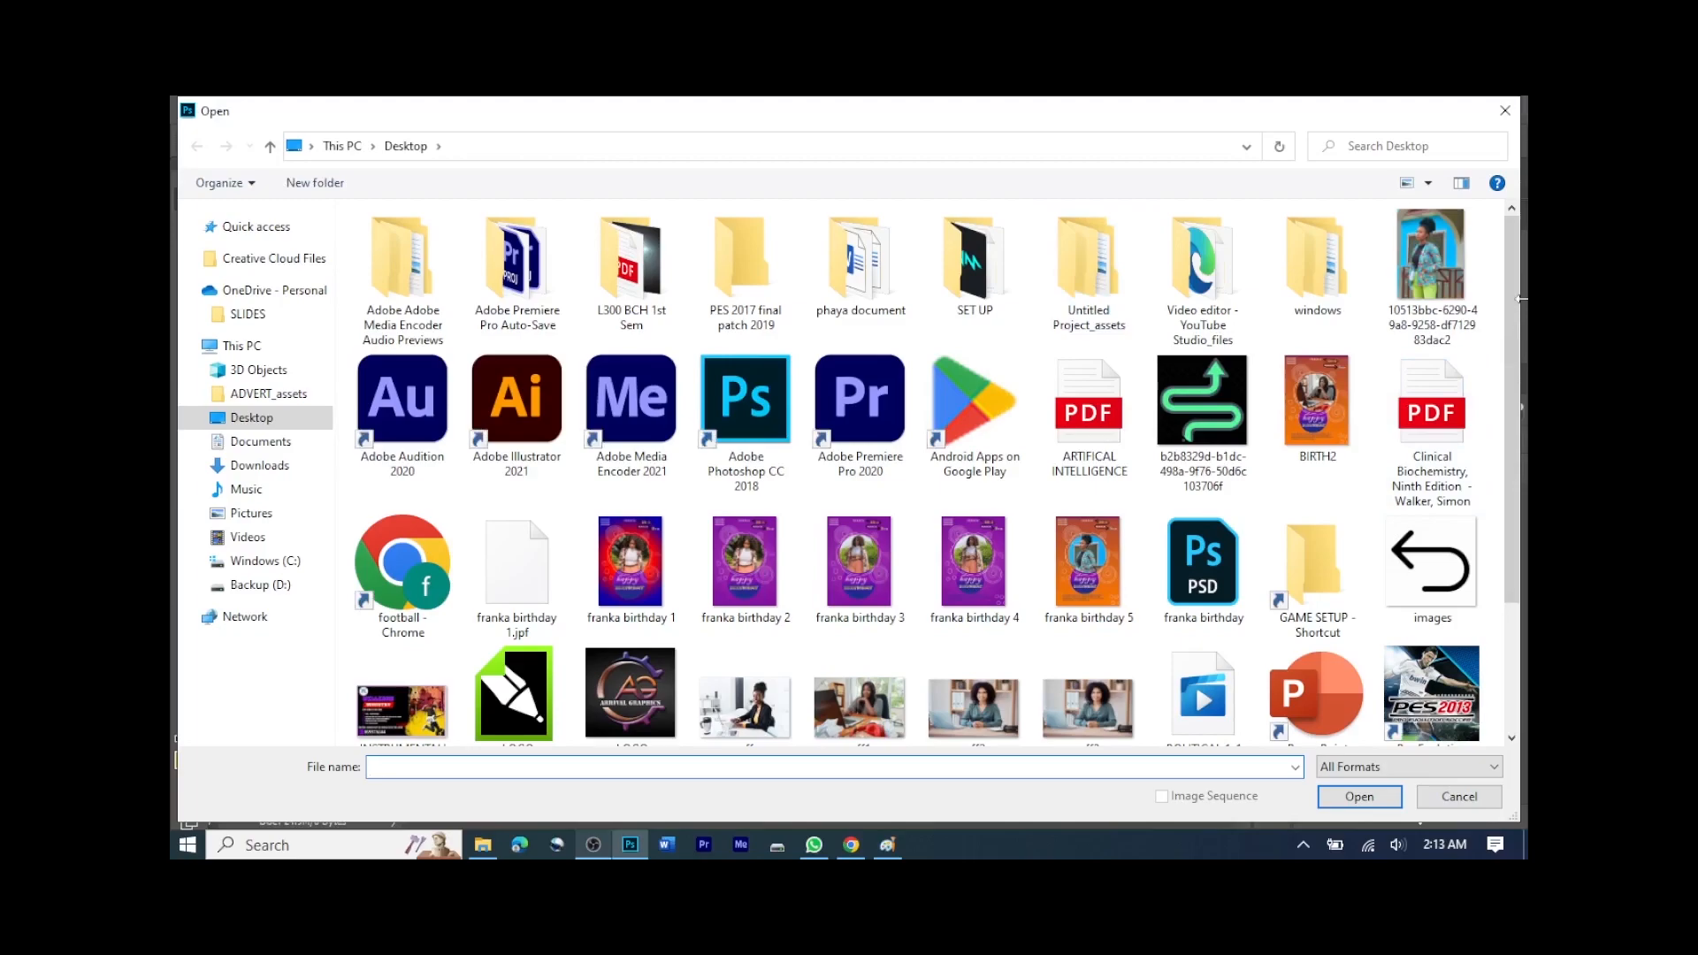
{"action": "left_click_drag", "start_coordinate": [1519, 299], "coordinate": [1507, 520]}
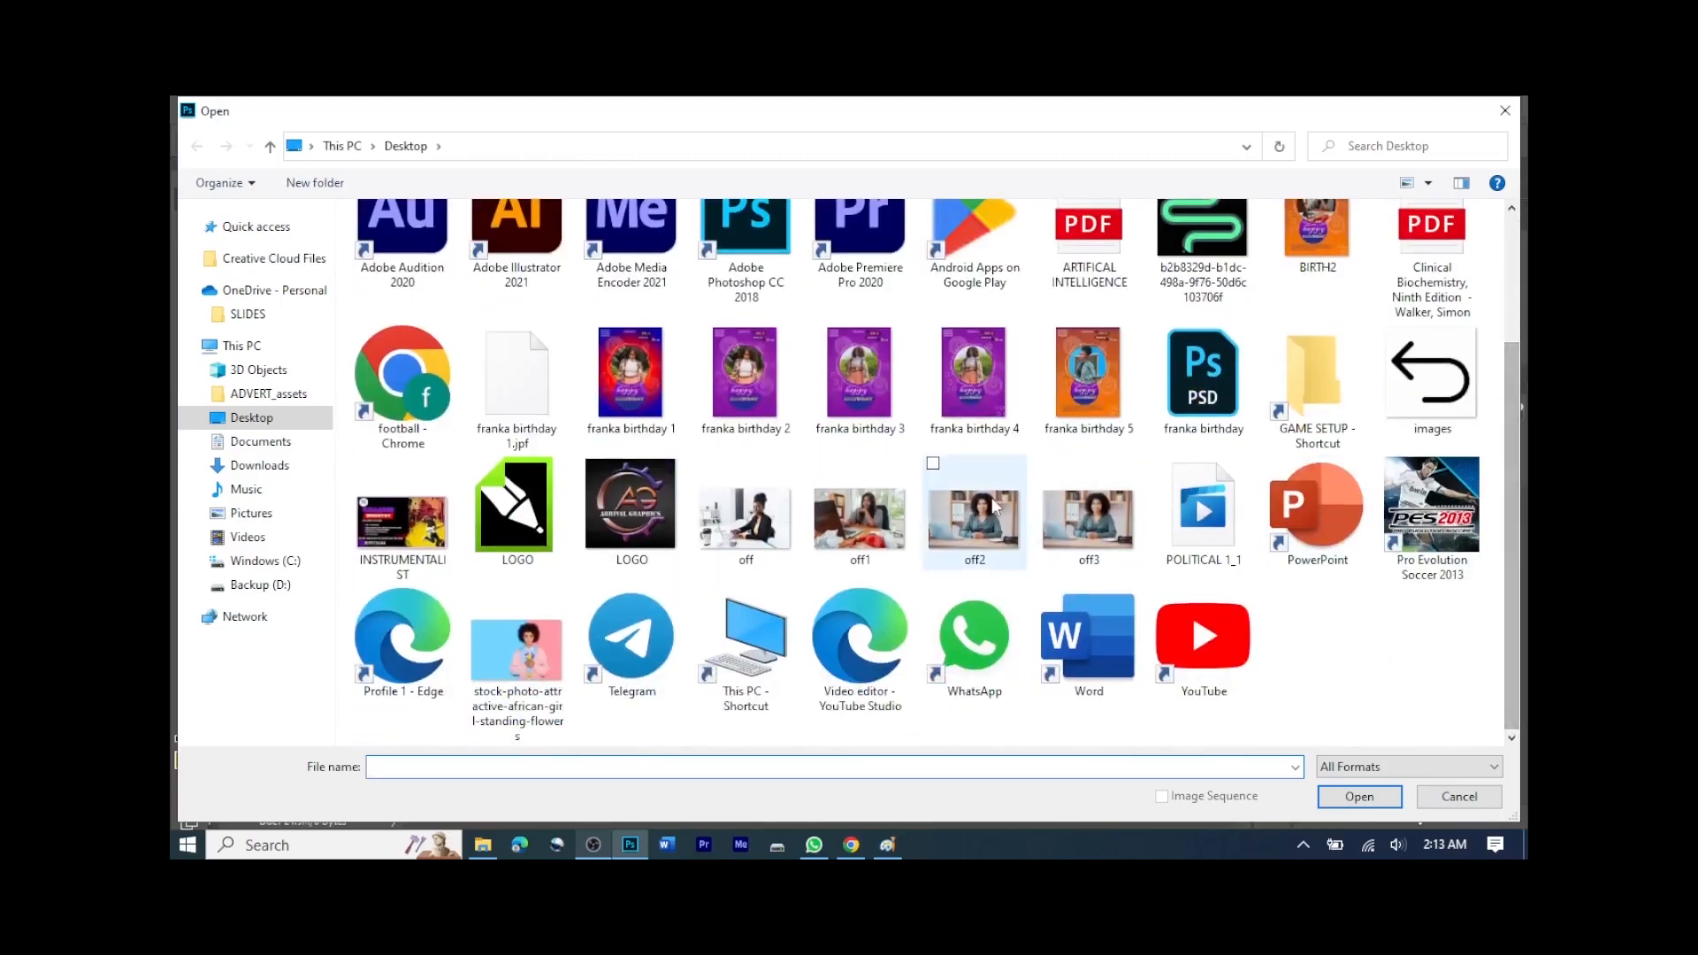
{"action": "left_click", "coordinate": [1100, 530]}
{"action": "left_click", "coordinate": [1359, 796]}
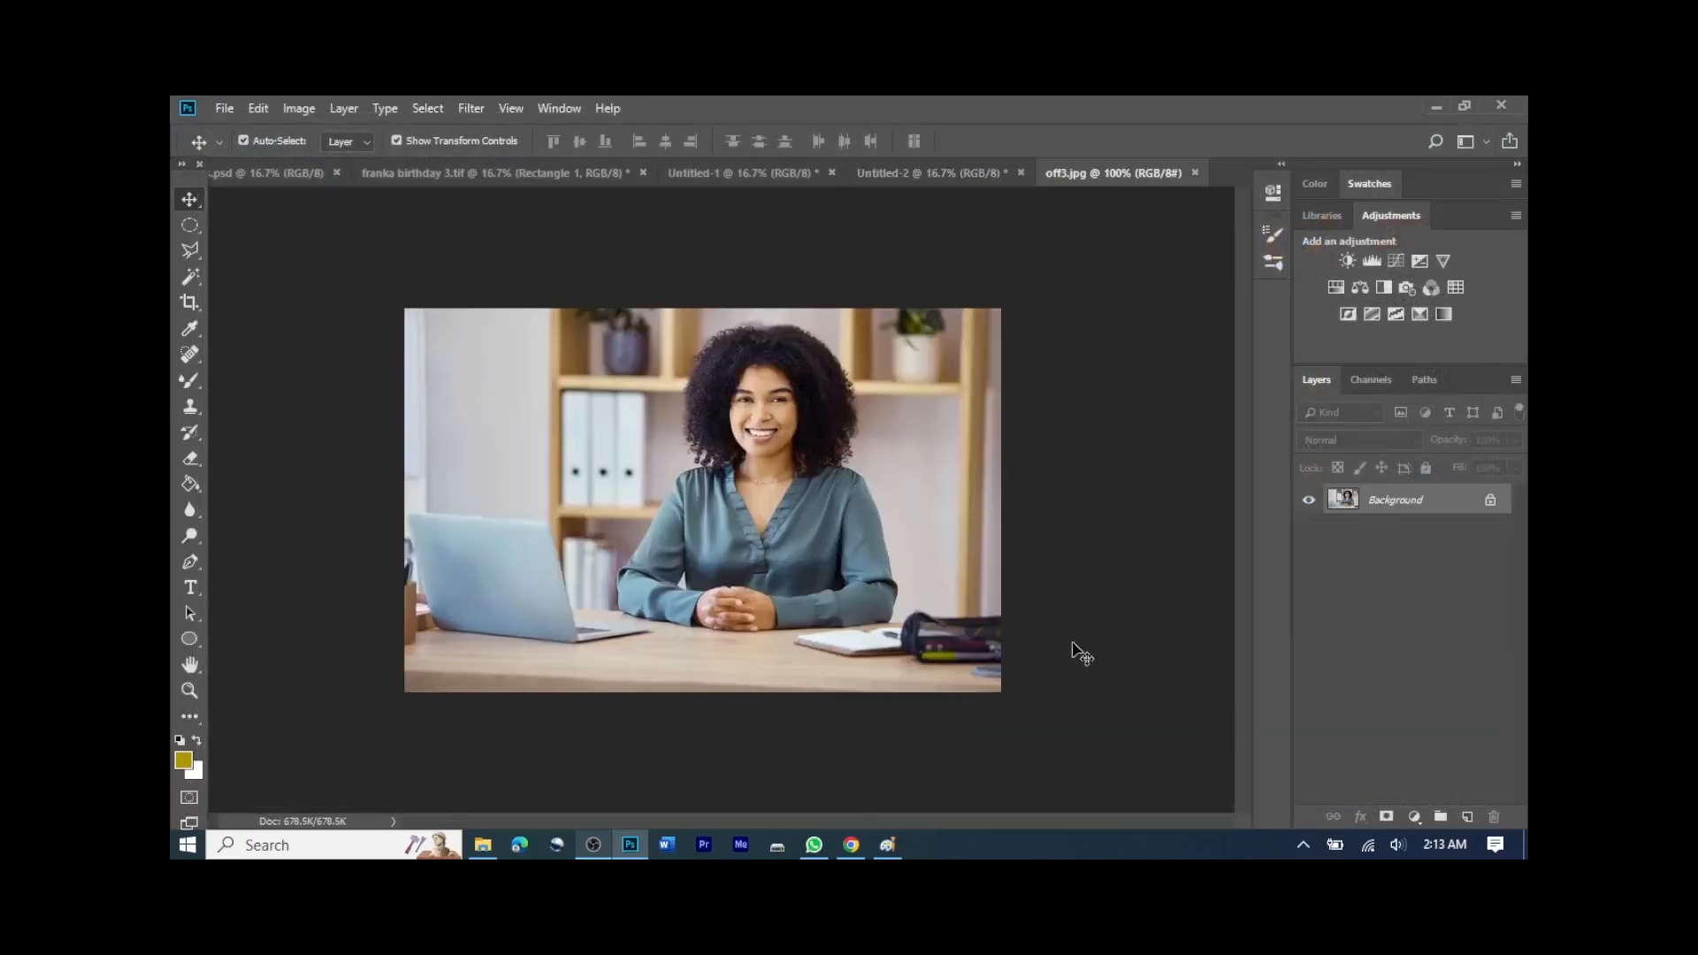
{"action": "double_click", "coordinate": [1462, 517]}
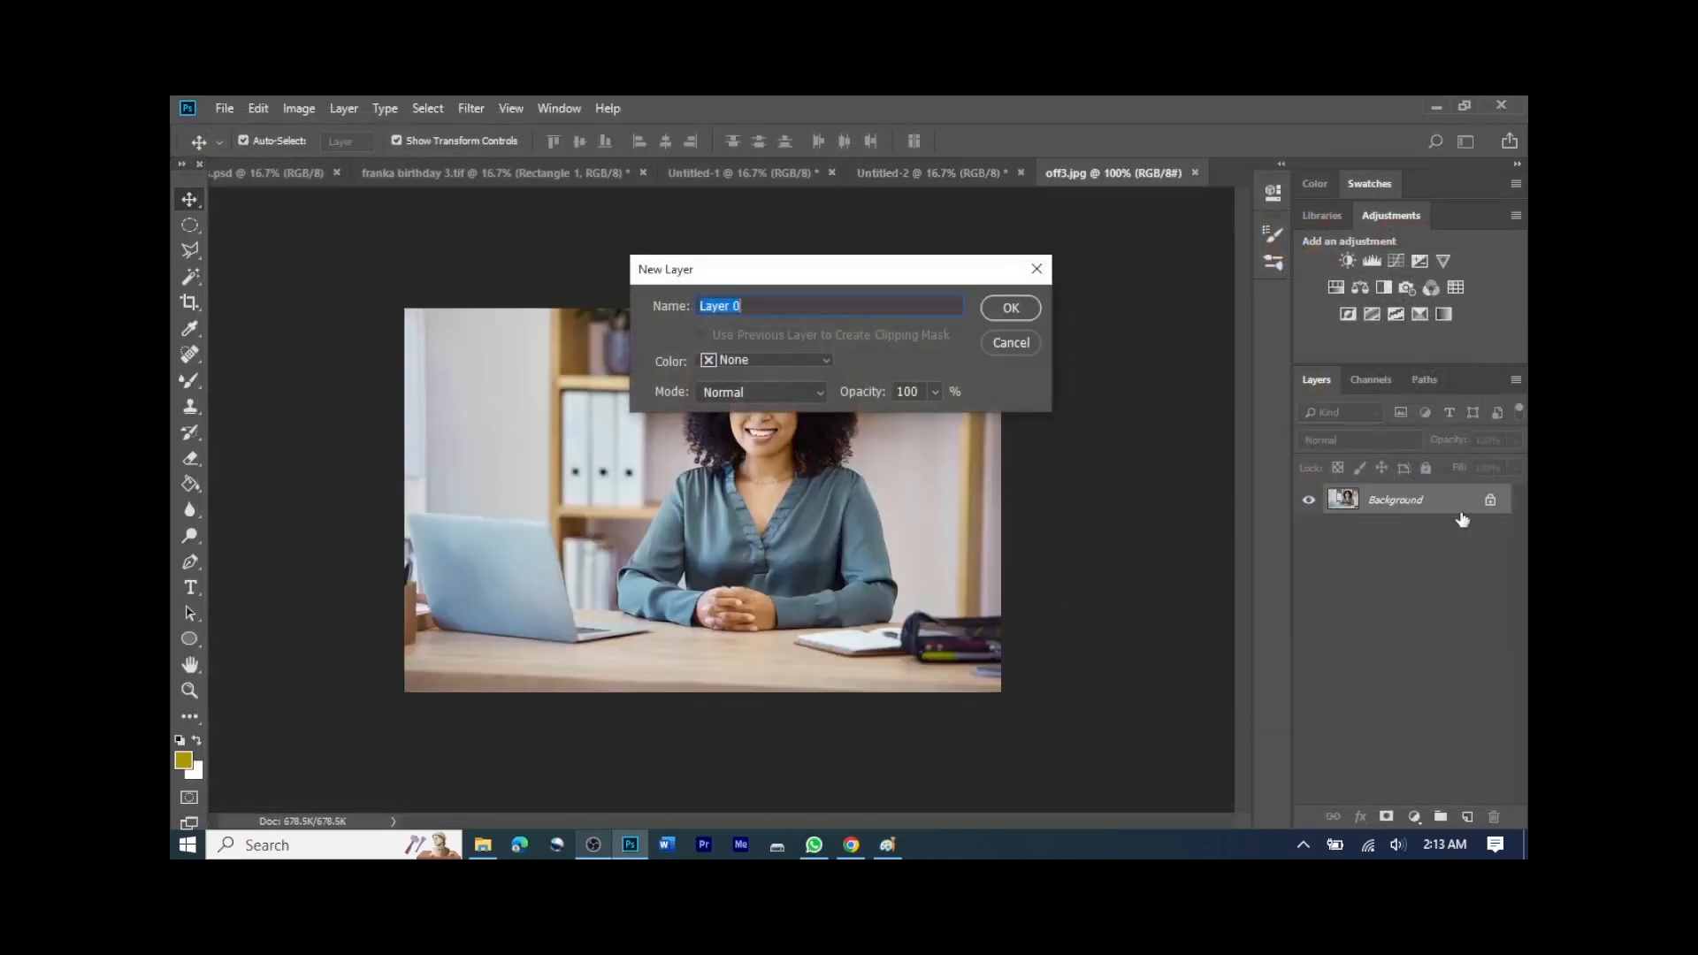
{"action": "left_click", "coordinate": [1026, 309]}
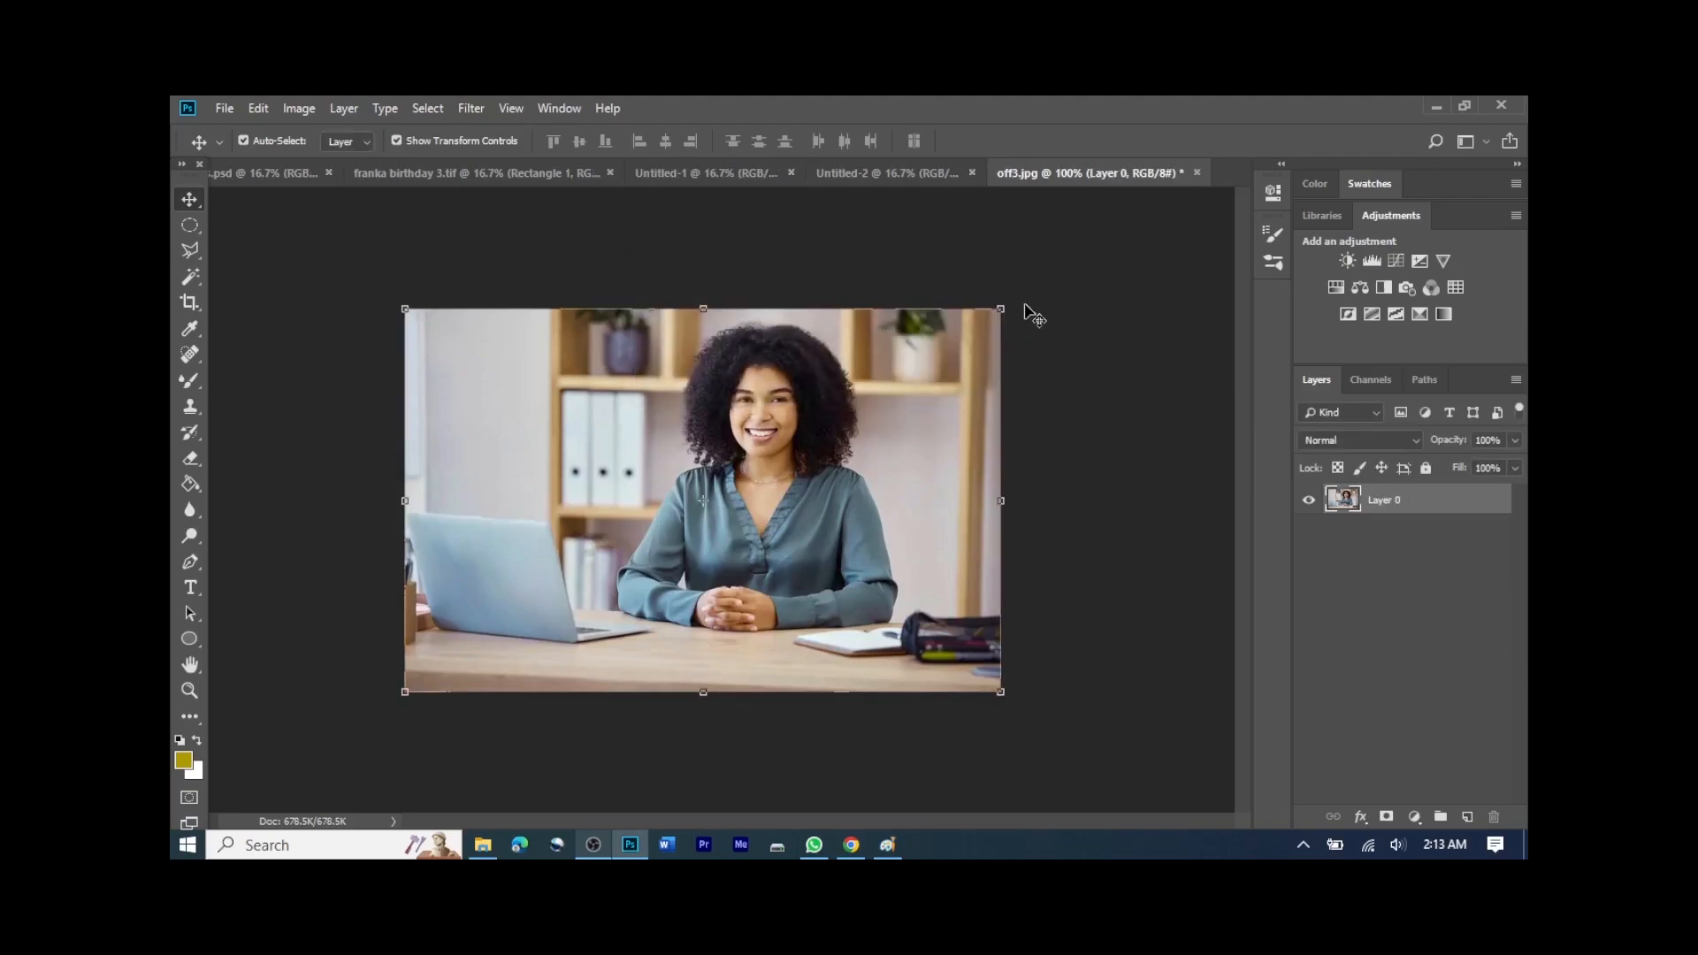
Step: Bring the photo into the Untitled-2 flyer and place its layer between the two circle layers
{"action": "left_click_drag", "start_coordinate": [896, 305], "coordinate": [640, 450]}
{"action": "key", "text": "ctrl+t"}
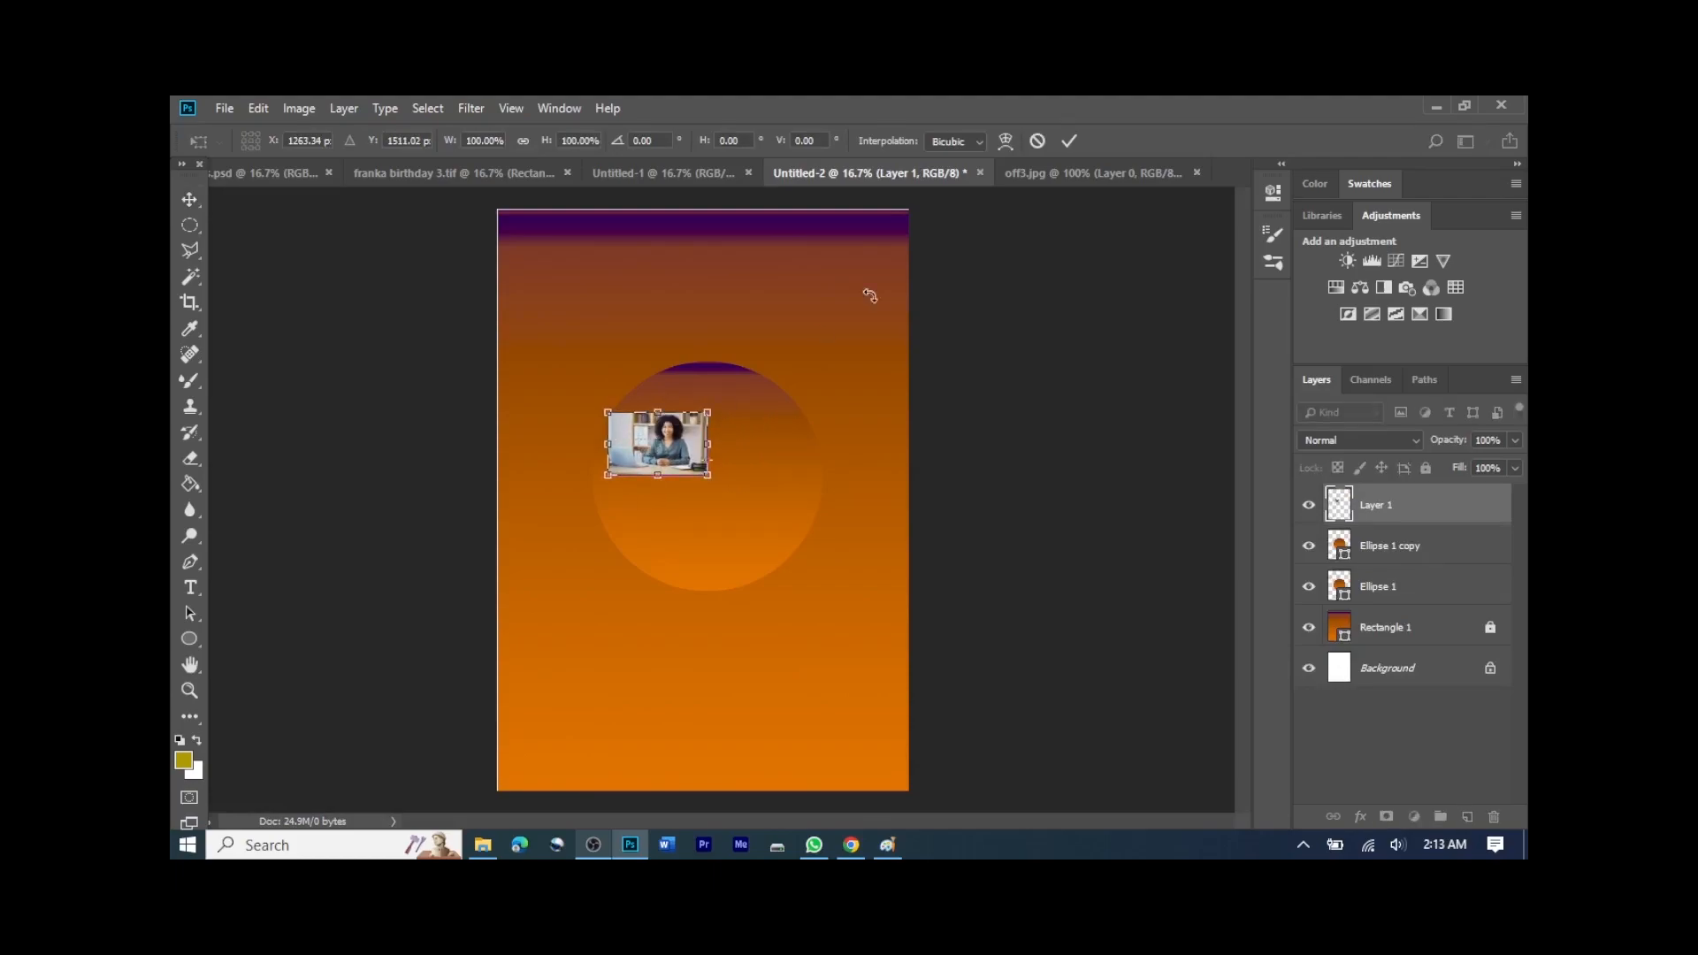
{"action": "left_click", "coordinate": [1075, 150]}
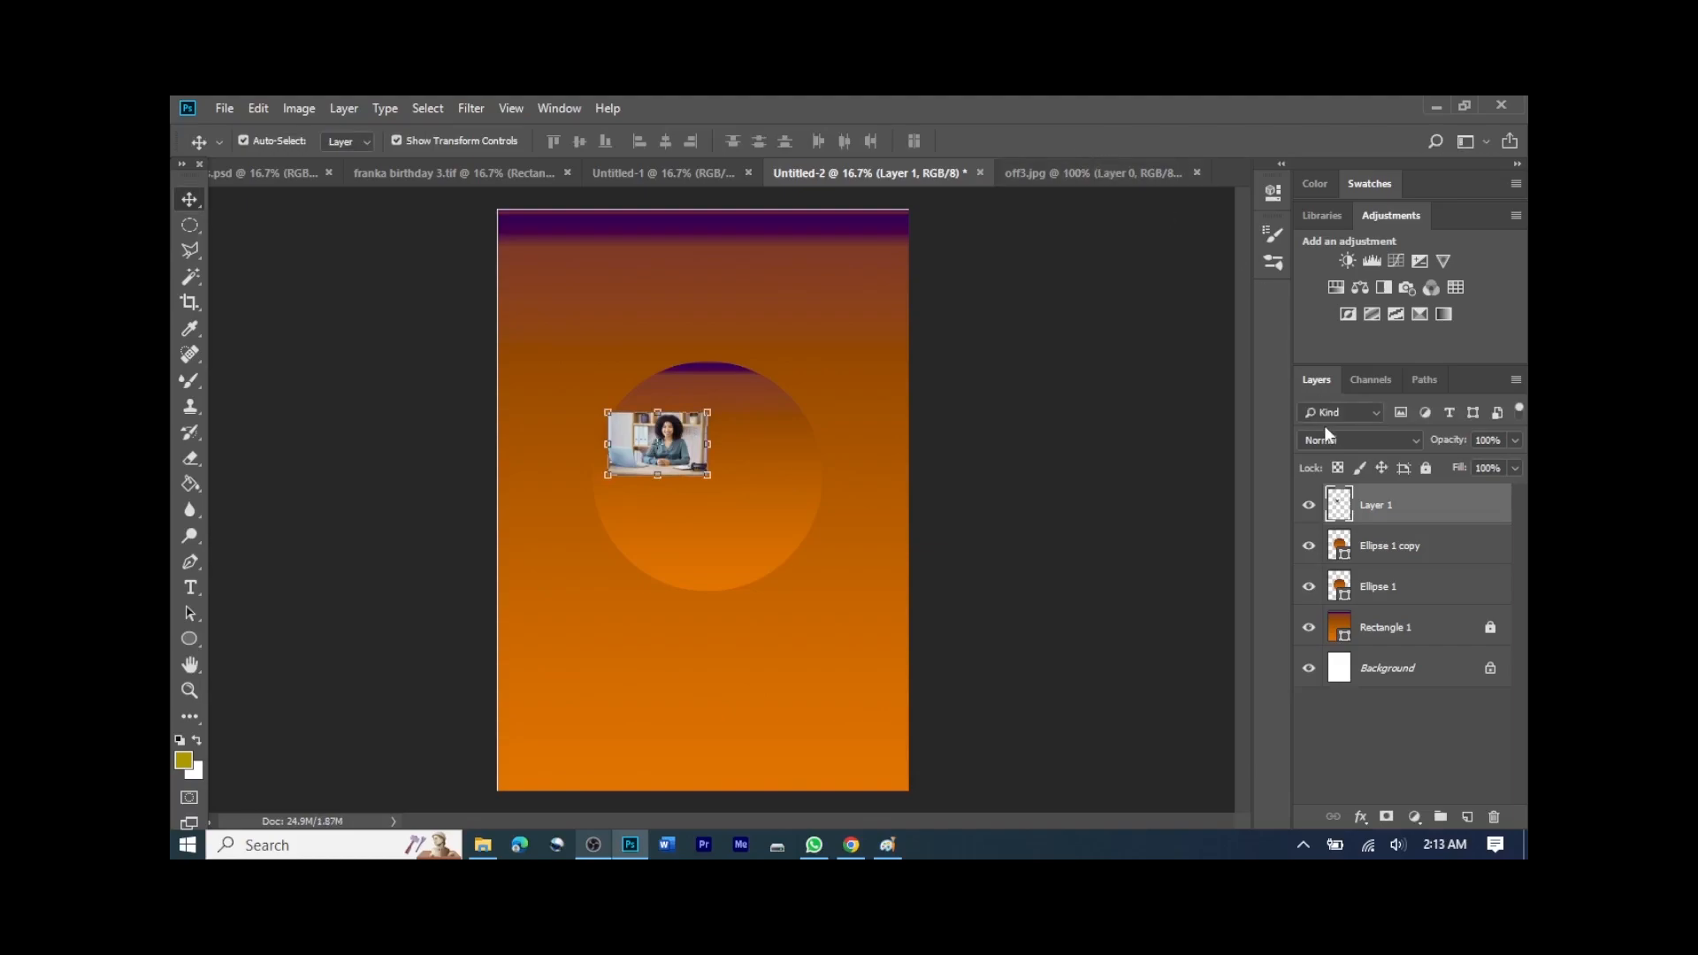
{"action": "left_click_drag", "start_coordinate": [1376, 513], "coordinate": [1353, 568]}
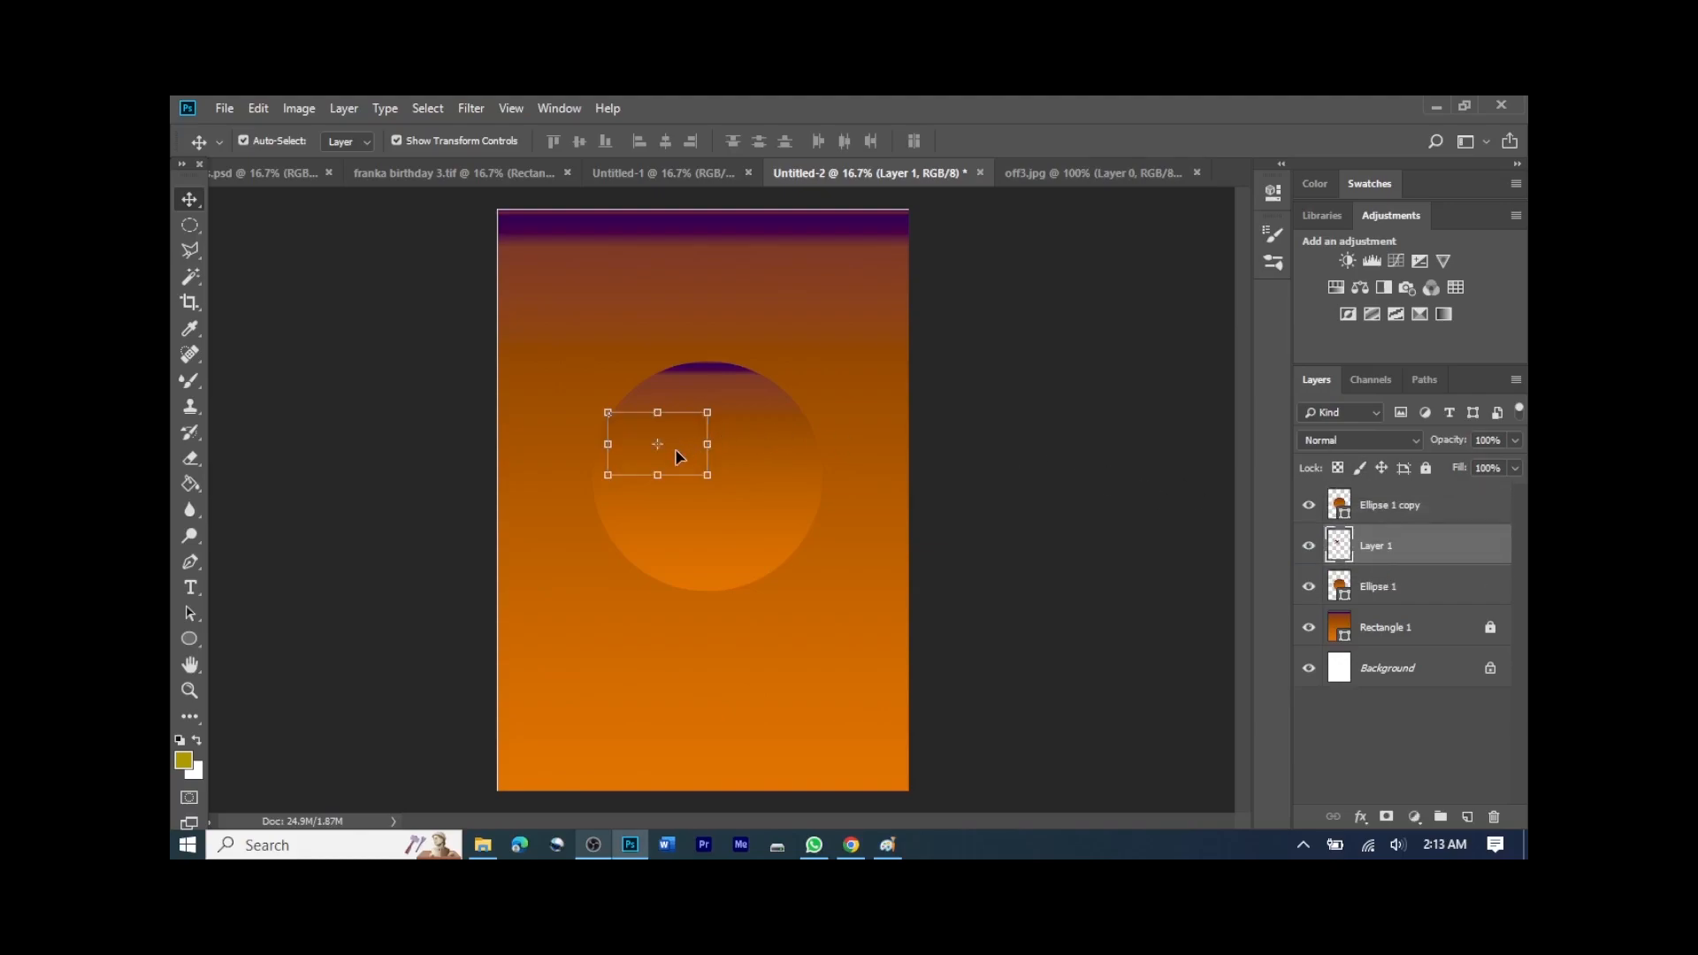
Step: Enlarge the photo until it spans almost the page width and covers the circle area
{"action": "left_click_drag", "start_coordinate": [659, 446], "coordinate": [898, 573]}
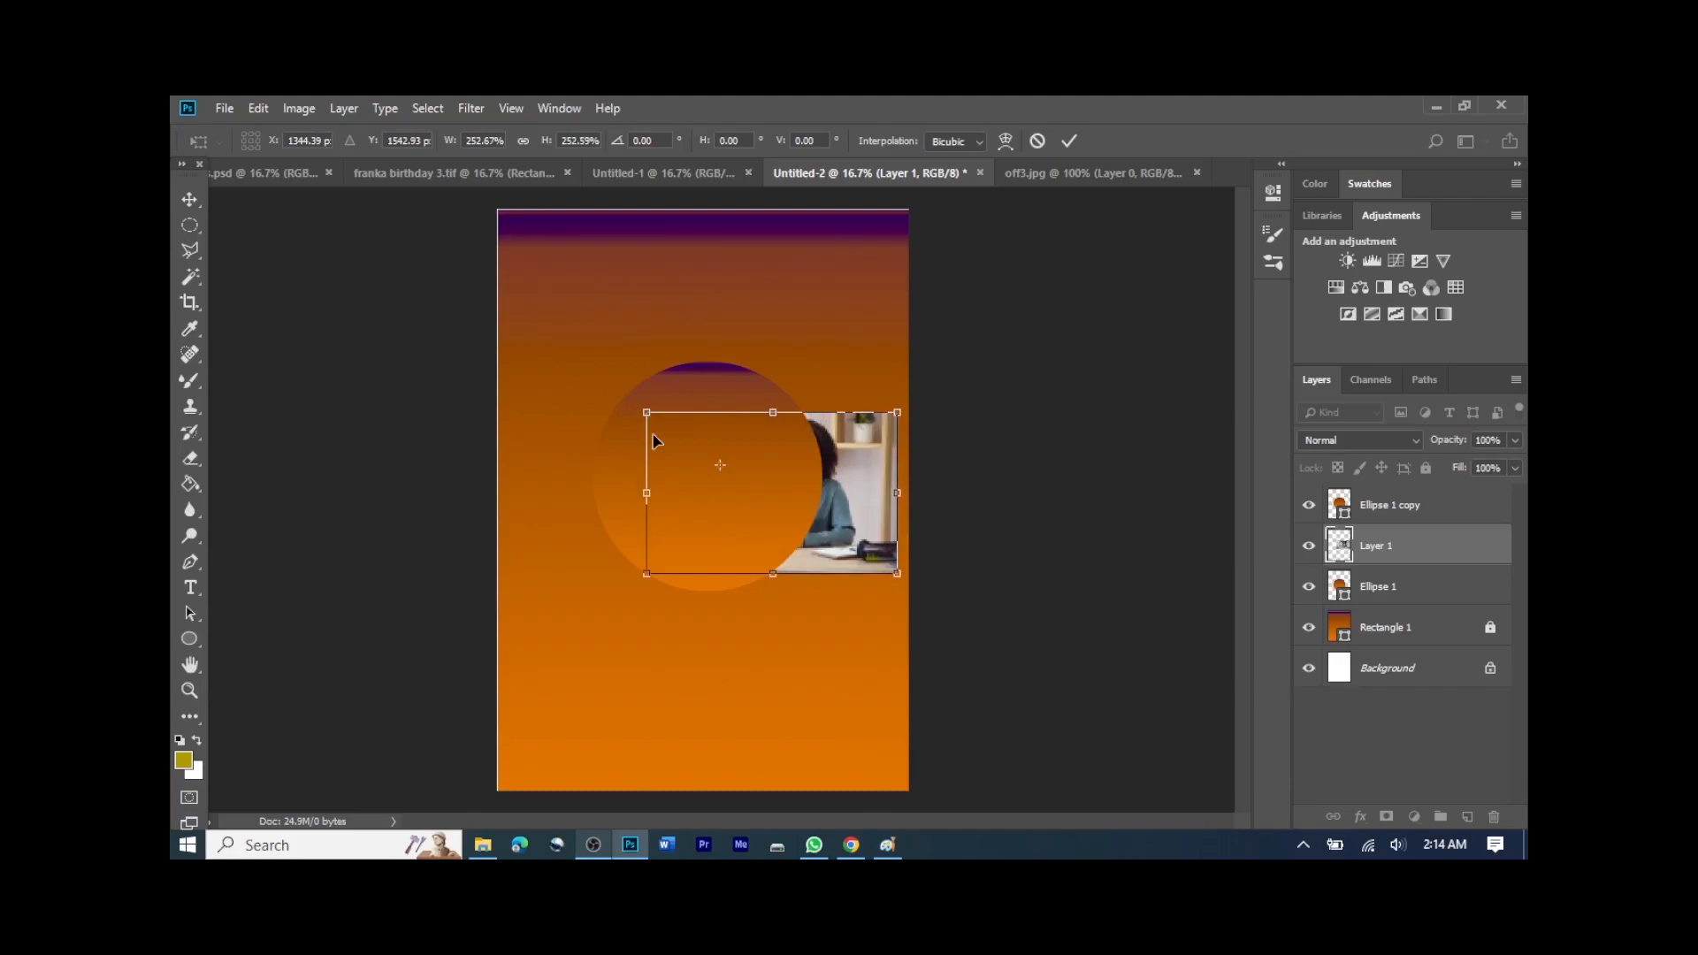
{"action": "left_click_drag", "start_coordinate": [646, 413], "coordinate": [547, 350]}
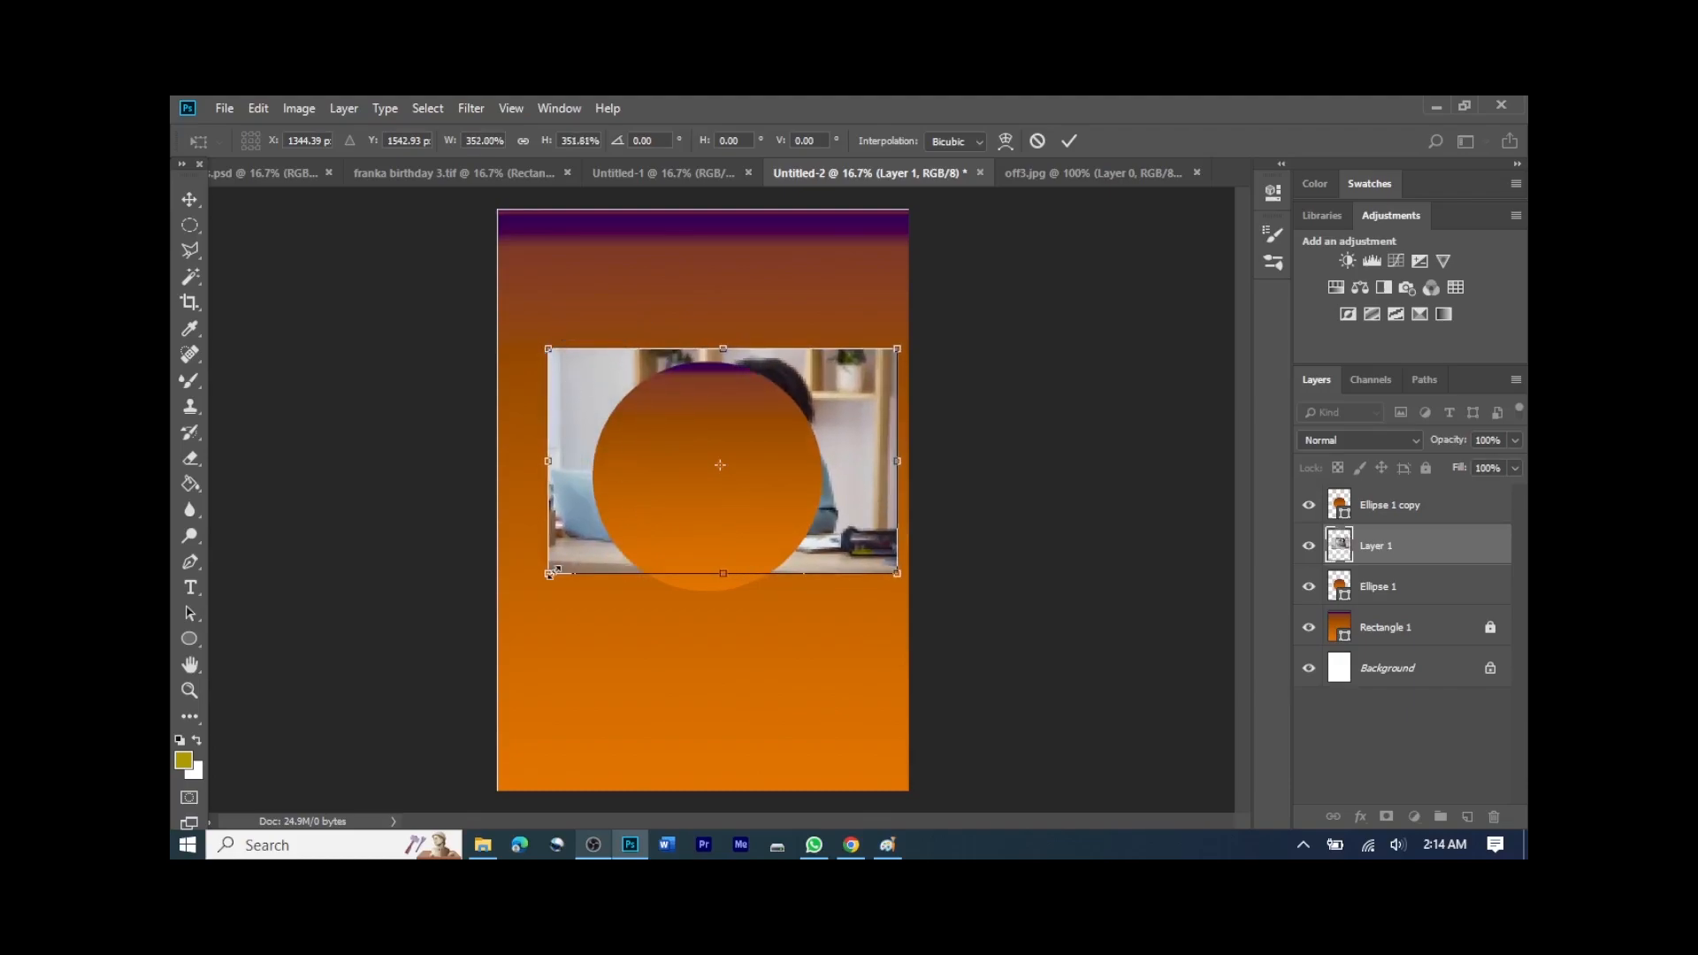
{"action": "left_click_drag", "start_coordinate": [545, 578], "coordinate": [496, 608]}
{"action": "key", "text": "Return"}
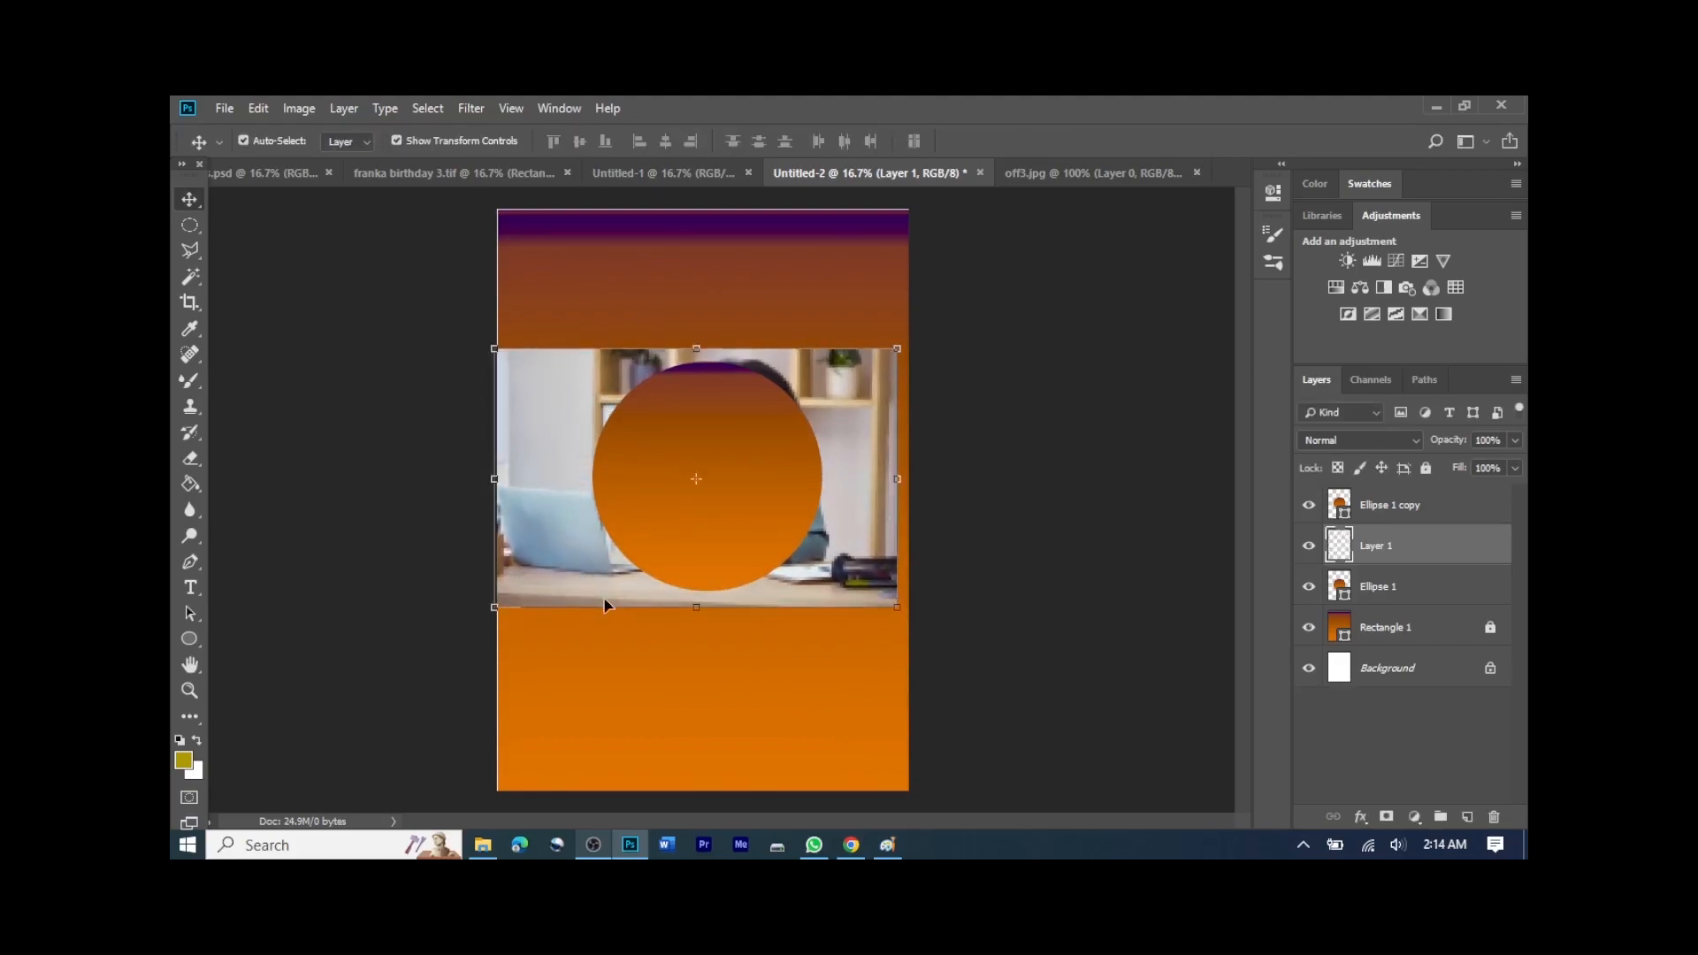
Step: Try clipping the photo to the lower circle, Ellipse 1
{"action": "right_click", "coordinate": [1399, 541]}
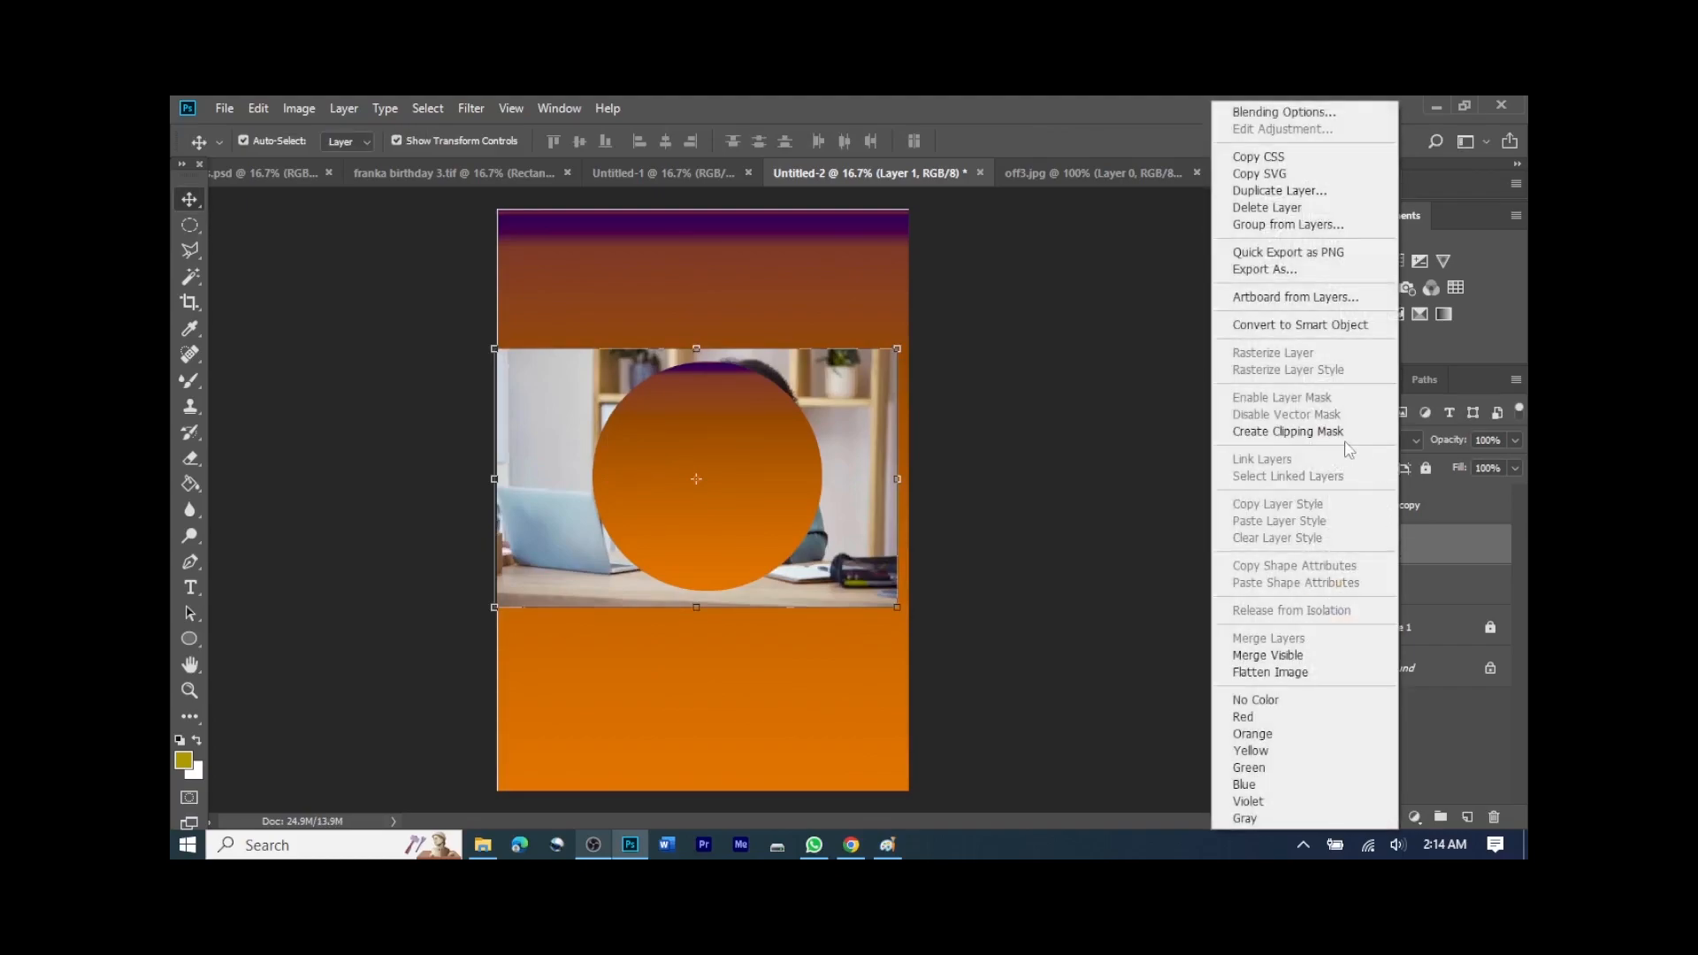
{"action": "left_click", "coordinate": [1321, 432]}
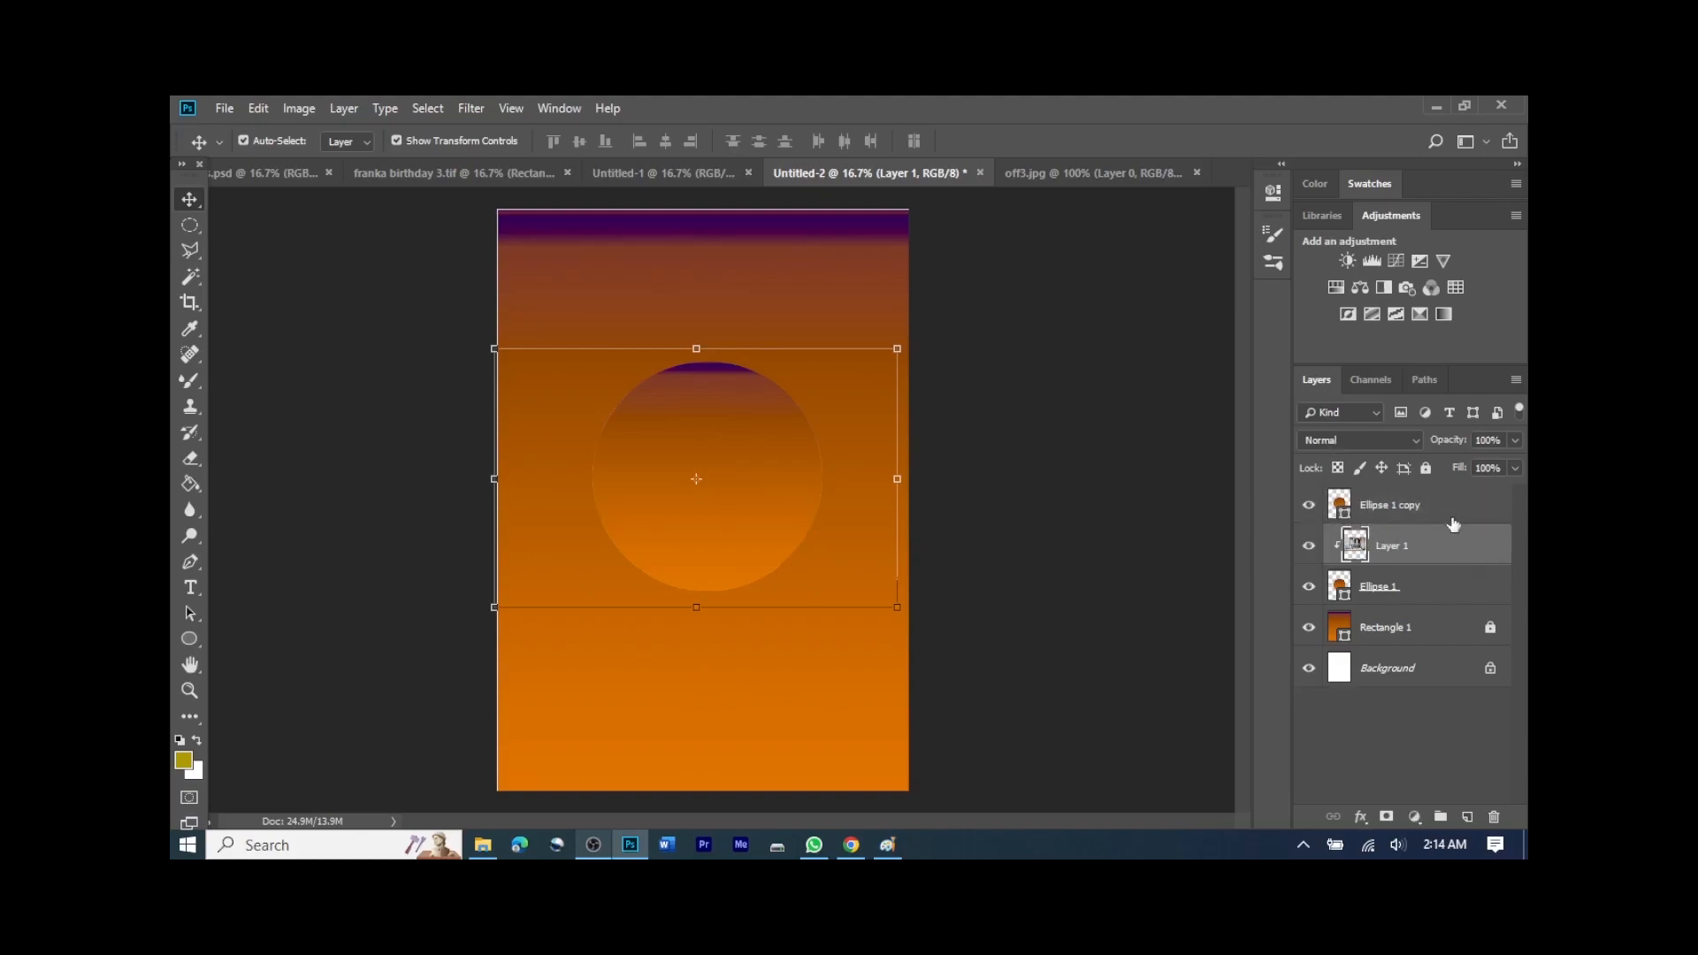
Step: Move the photo layer above Ellipse 1 copy and clip it to that circle with a clipping mask
{"action": "left_click_drag", "start_coordinate": [1450, 542], "coordinate": [1407, 480]}
{"action": "left_click_drag", "start_coordinate": [1408, 546], "coordinate": [1392, 495]}
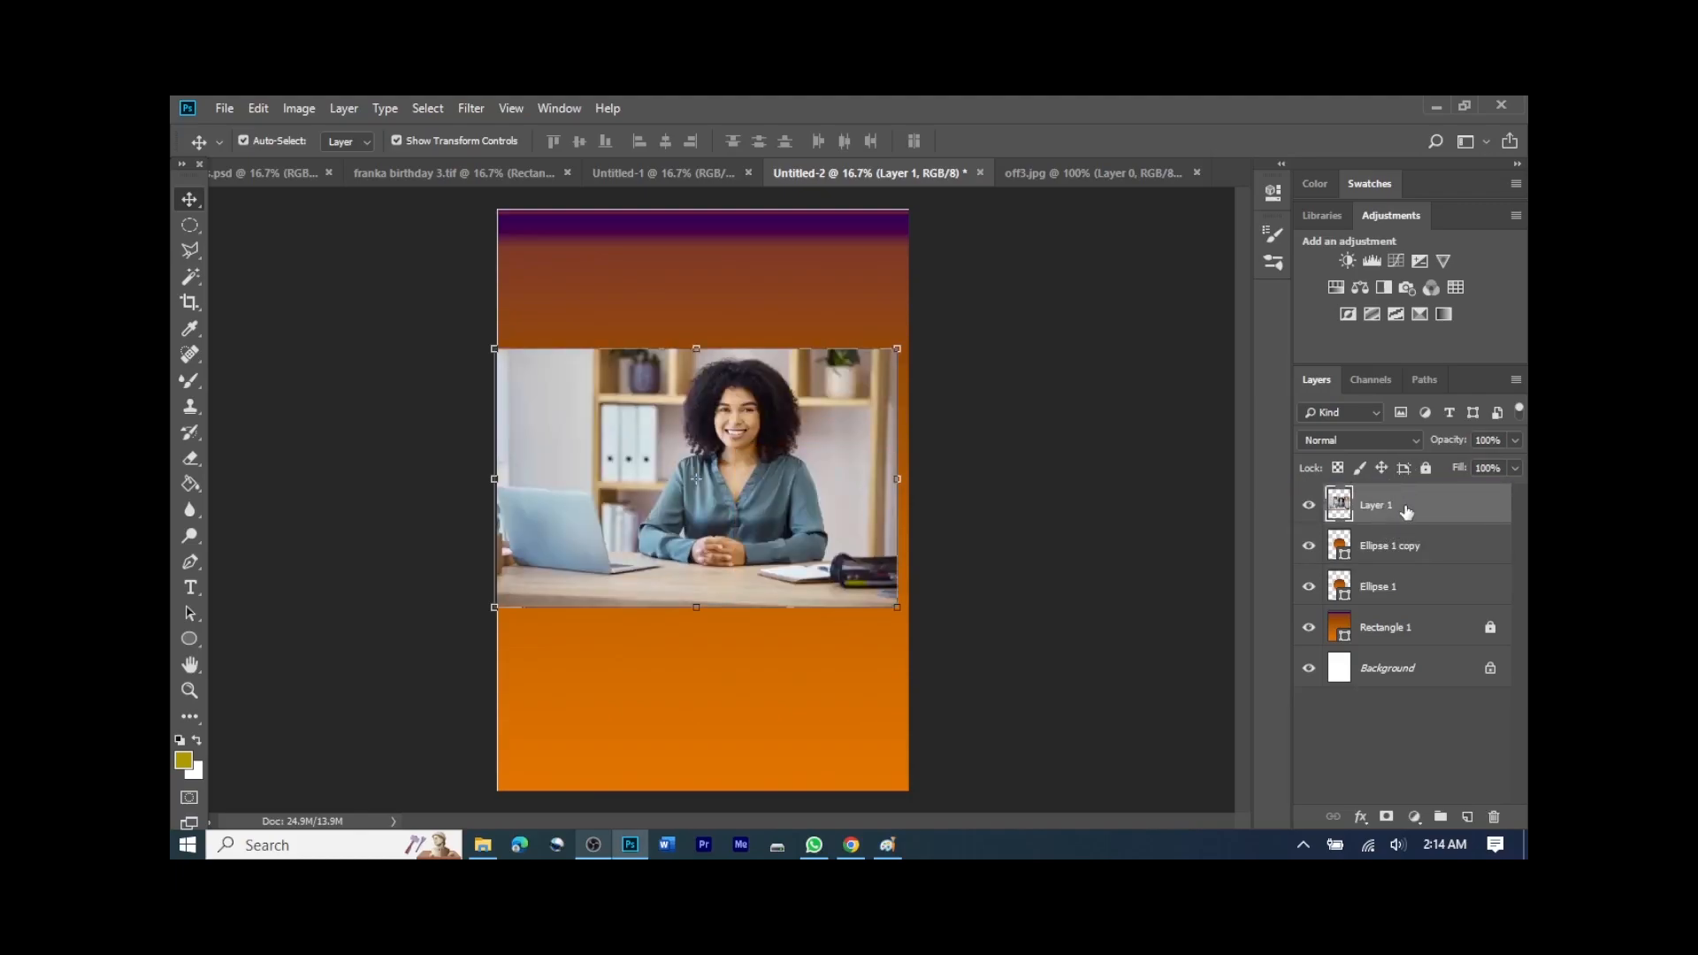
{"action": "right_click", "coordinate": [1406, 511]}
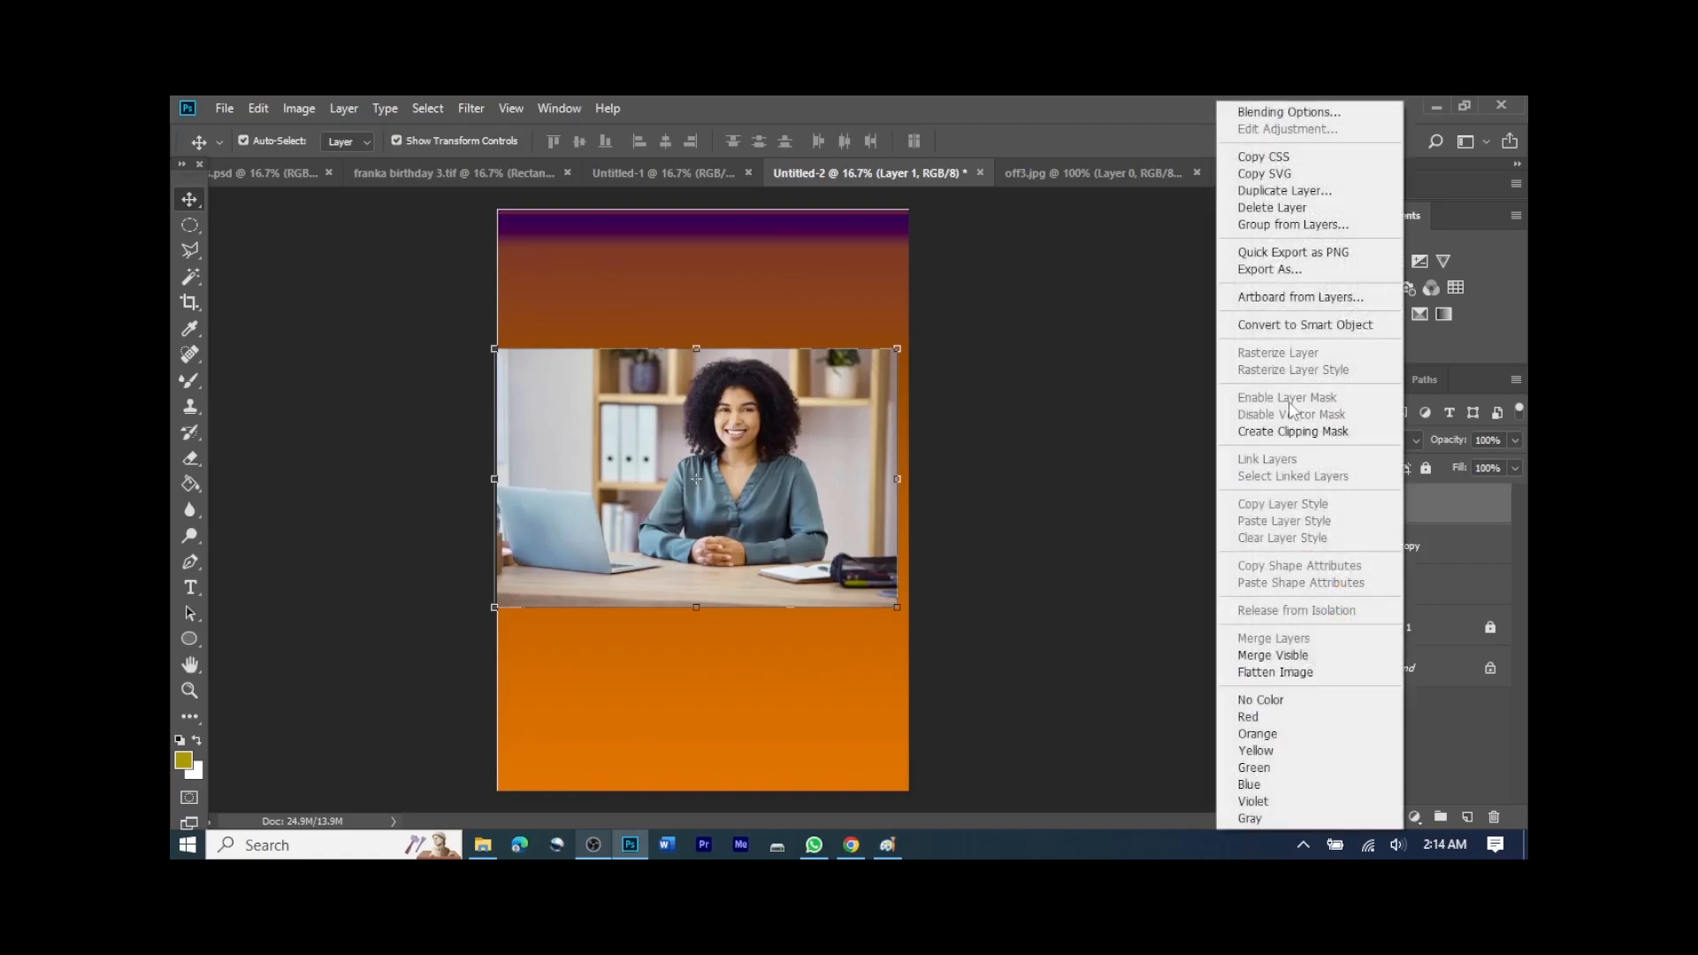
{"action": "left_click", "coordinate": [1293, 433]}
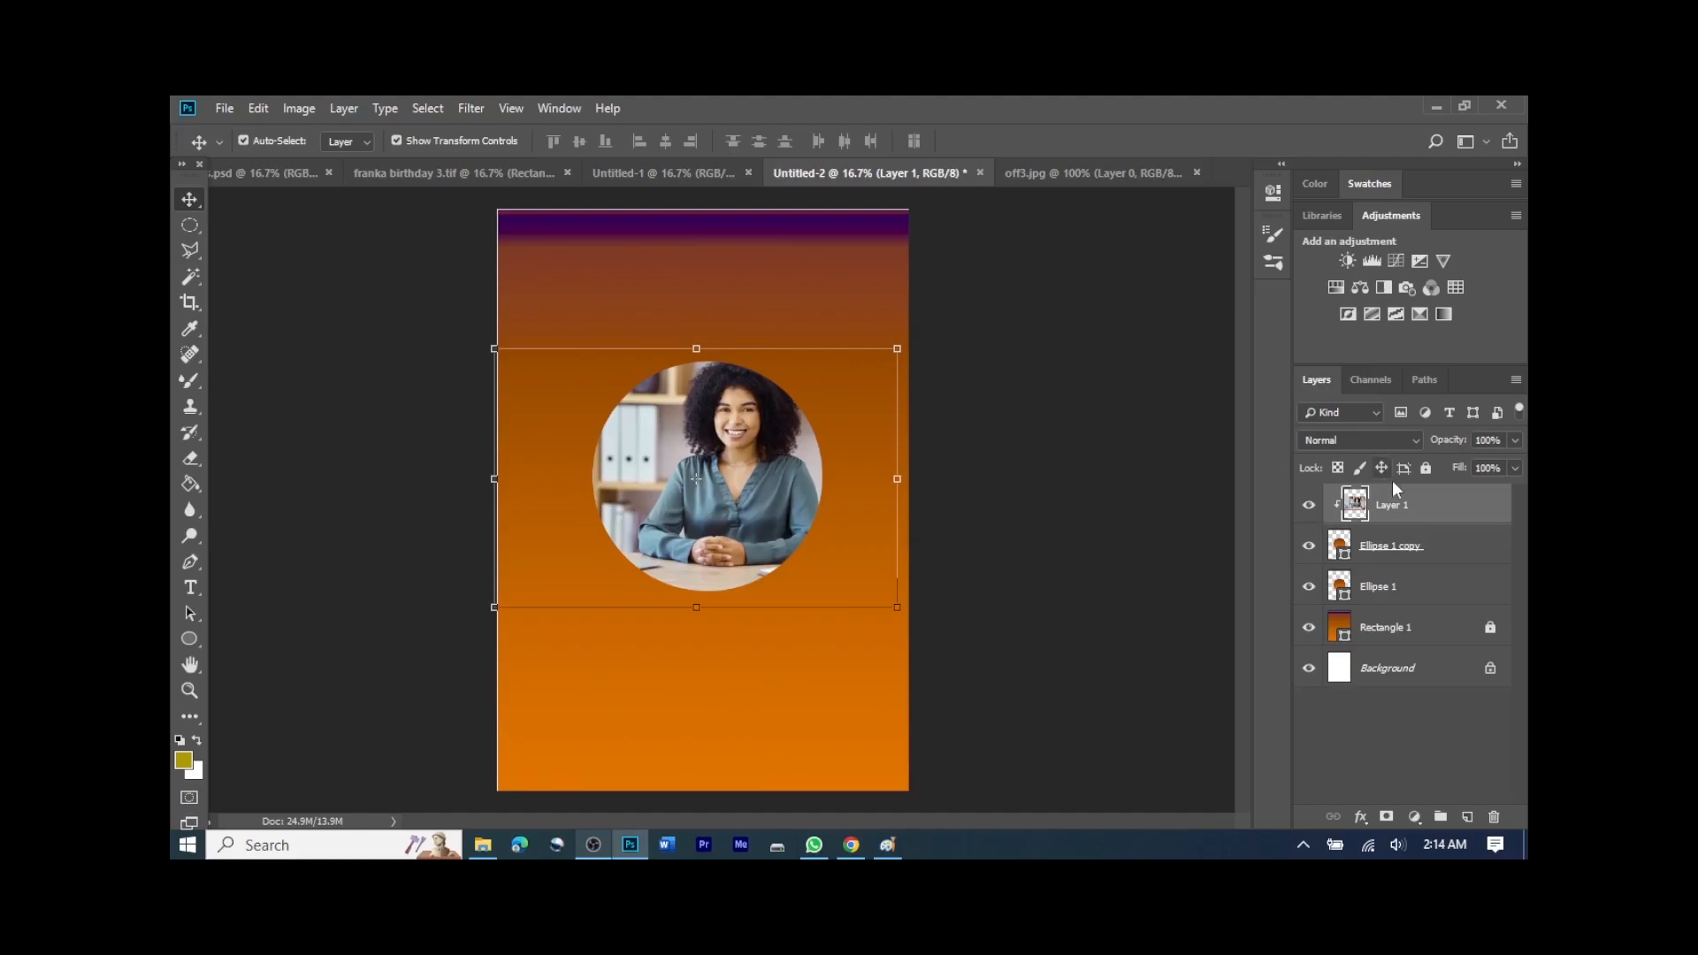
Step: Enlarge the lower circle, Ellipse 1, to about 110% so it forms an even ring around the photo
{"action": "left_click", "coordinate": [1381, 587]}
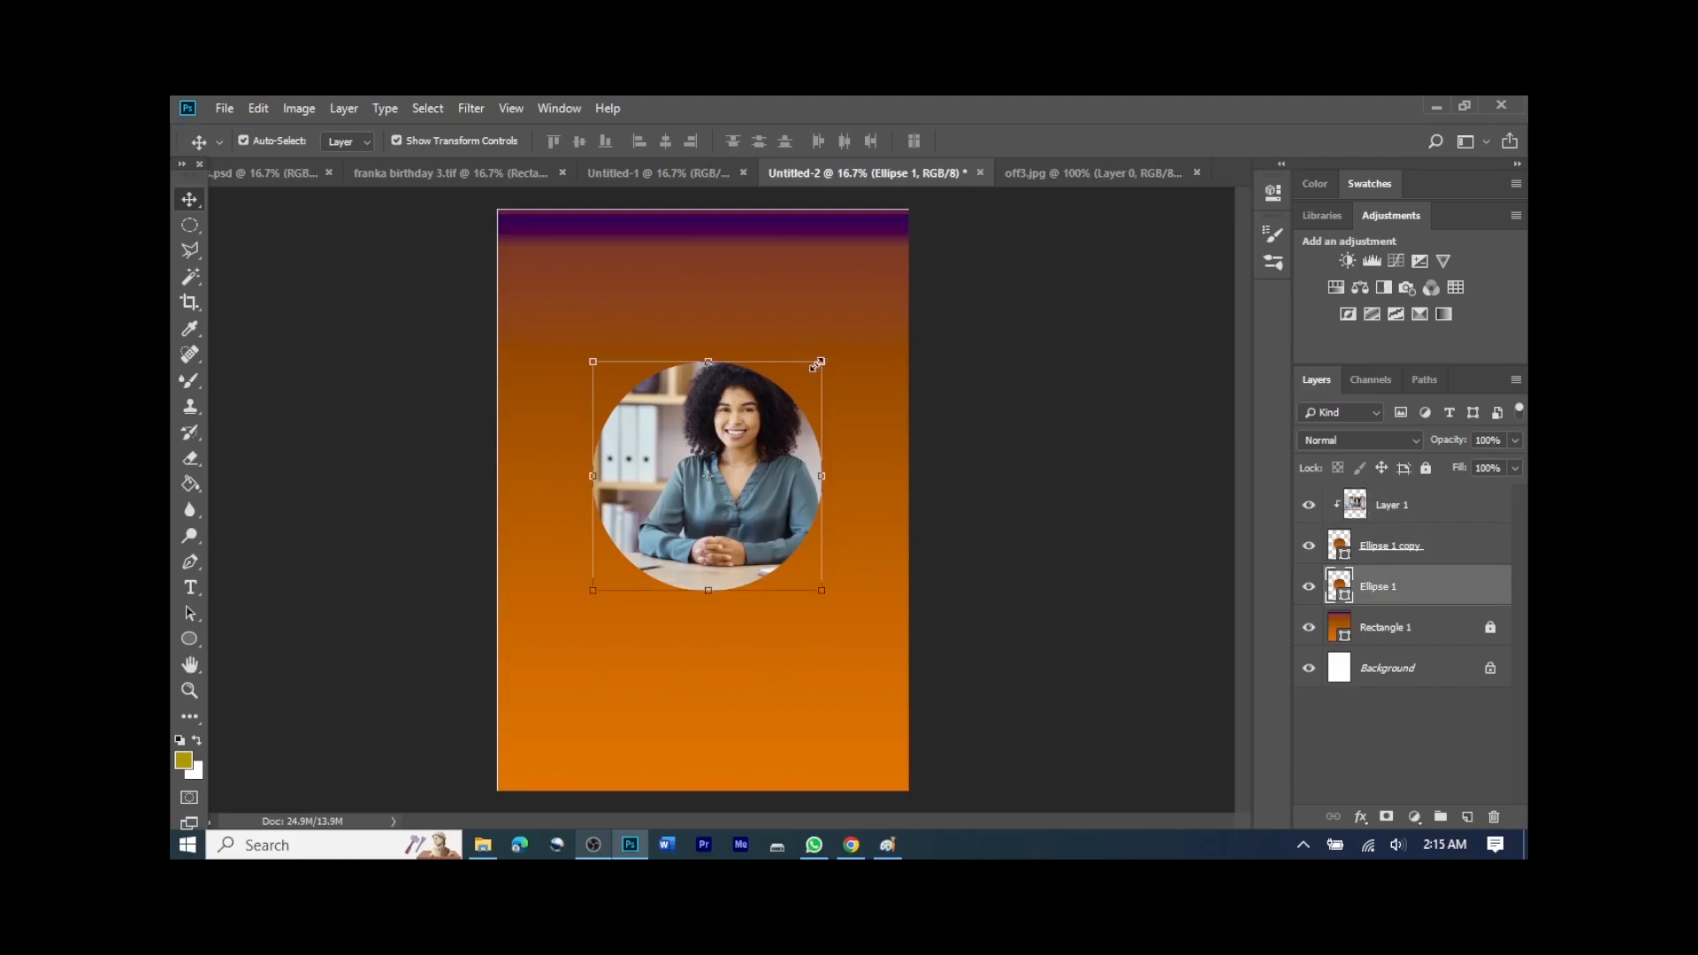
{"action": "left_click_drag", "start_coordinate": [820, 362], "coordinate": [833, 356]}
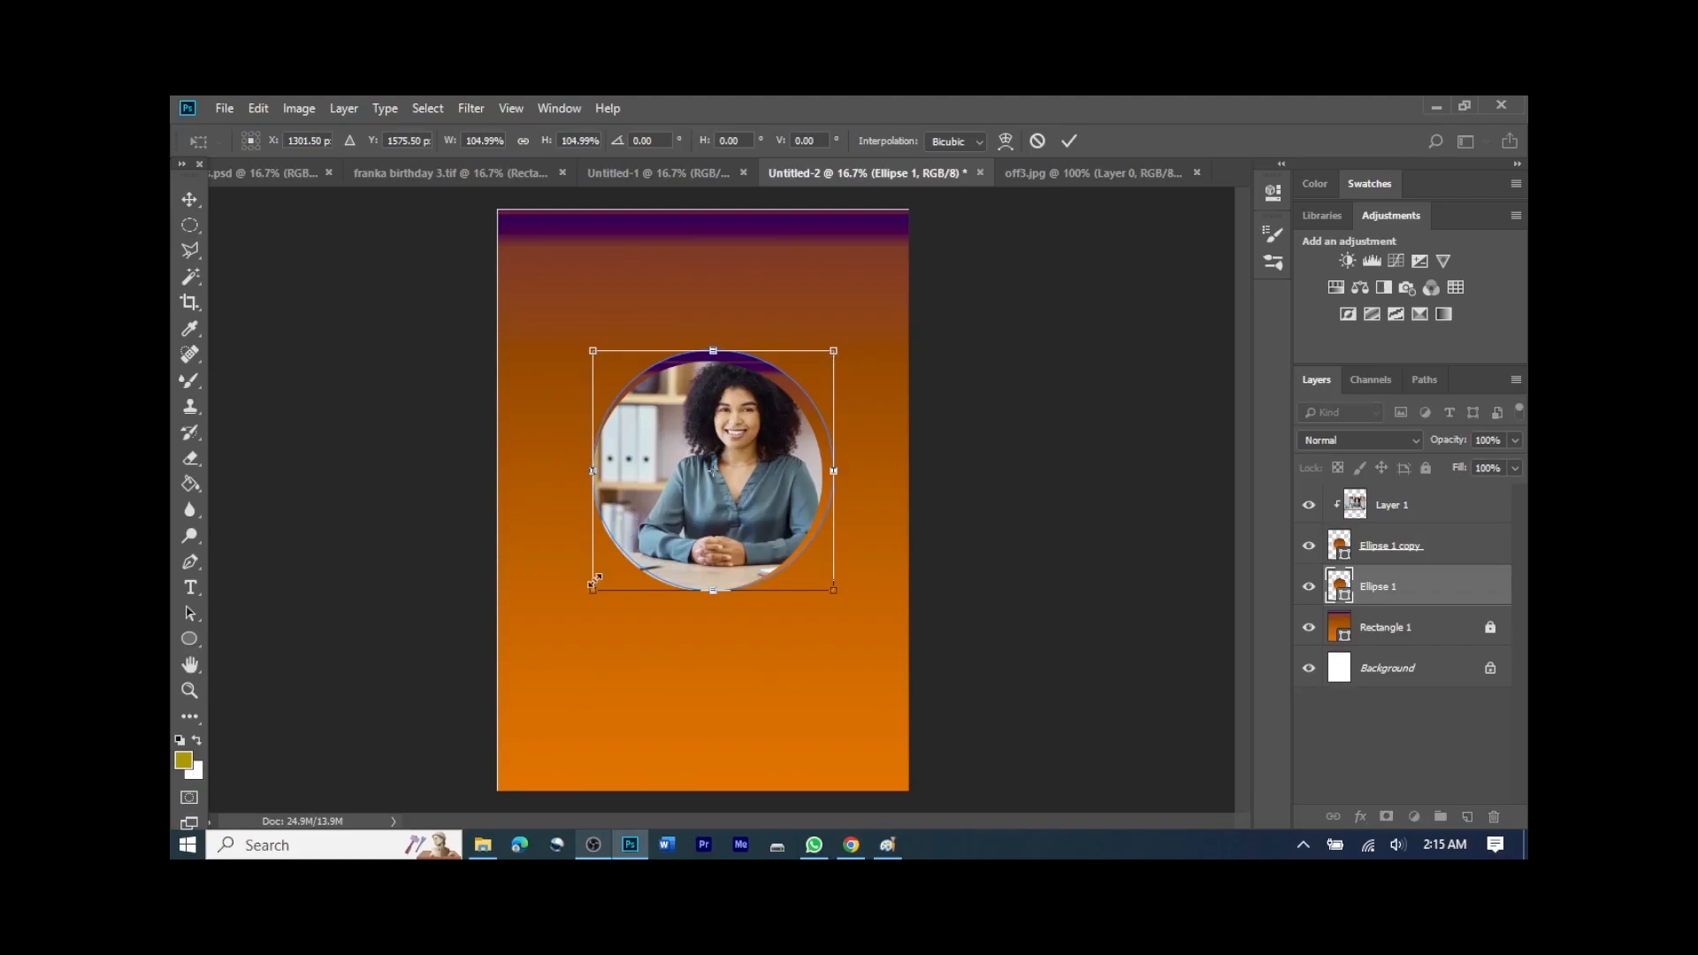
{"action": "left_click_drag", "start_coordinate": [595, 584], "coordinate": [584, 599]}
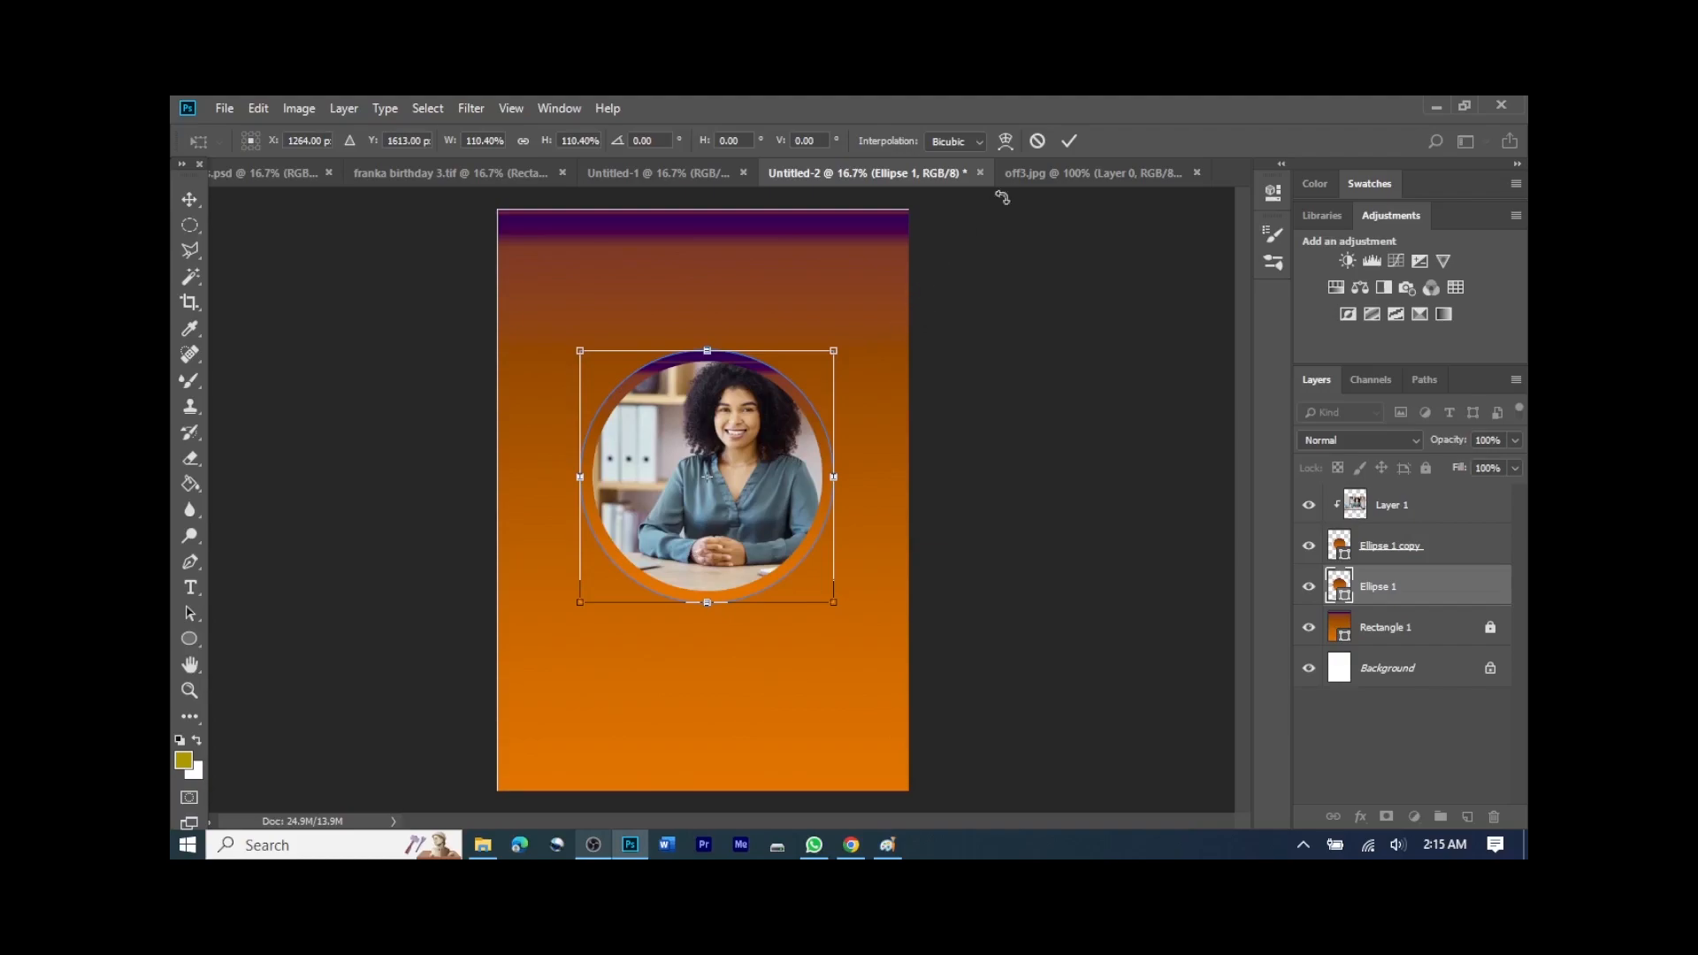
{"action": "left_click", "coordinate": [1070, 143]}
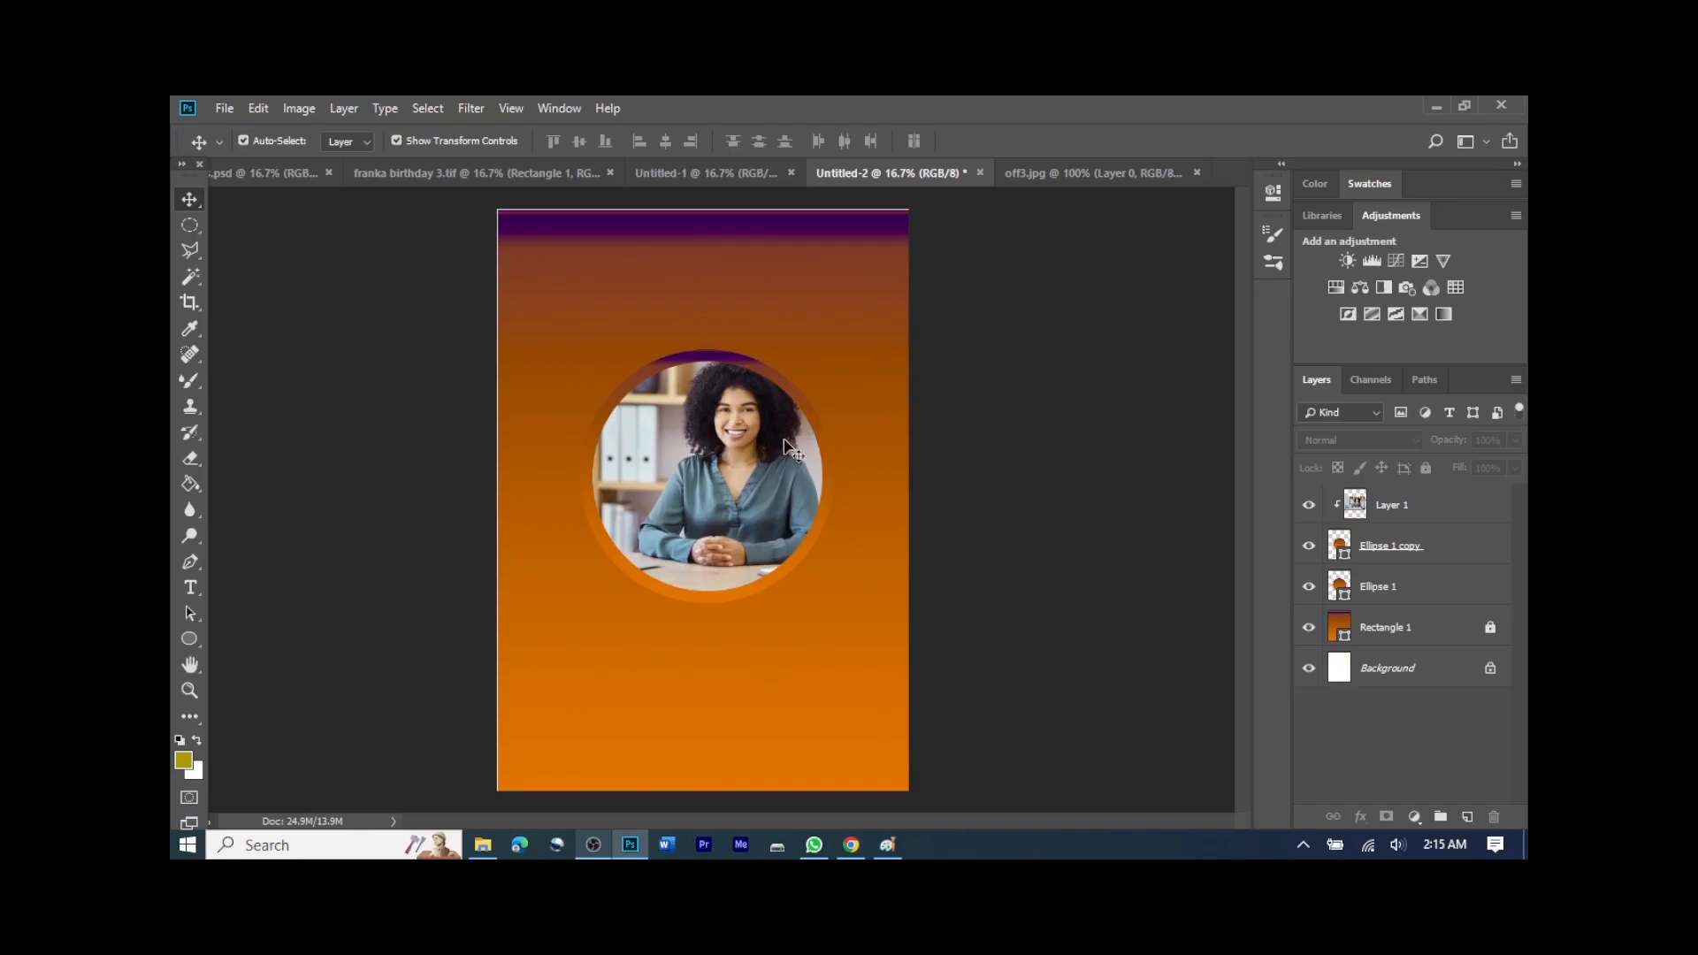
Step: Scale the clipped photo to about 92% and shift it slightly right and down inside the circle
{"action": "left_click", "coordinate": [725, 495]}
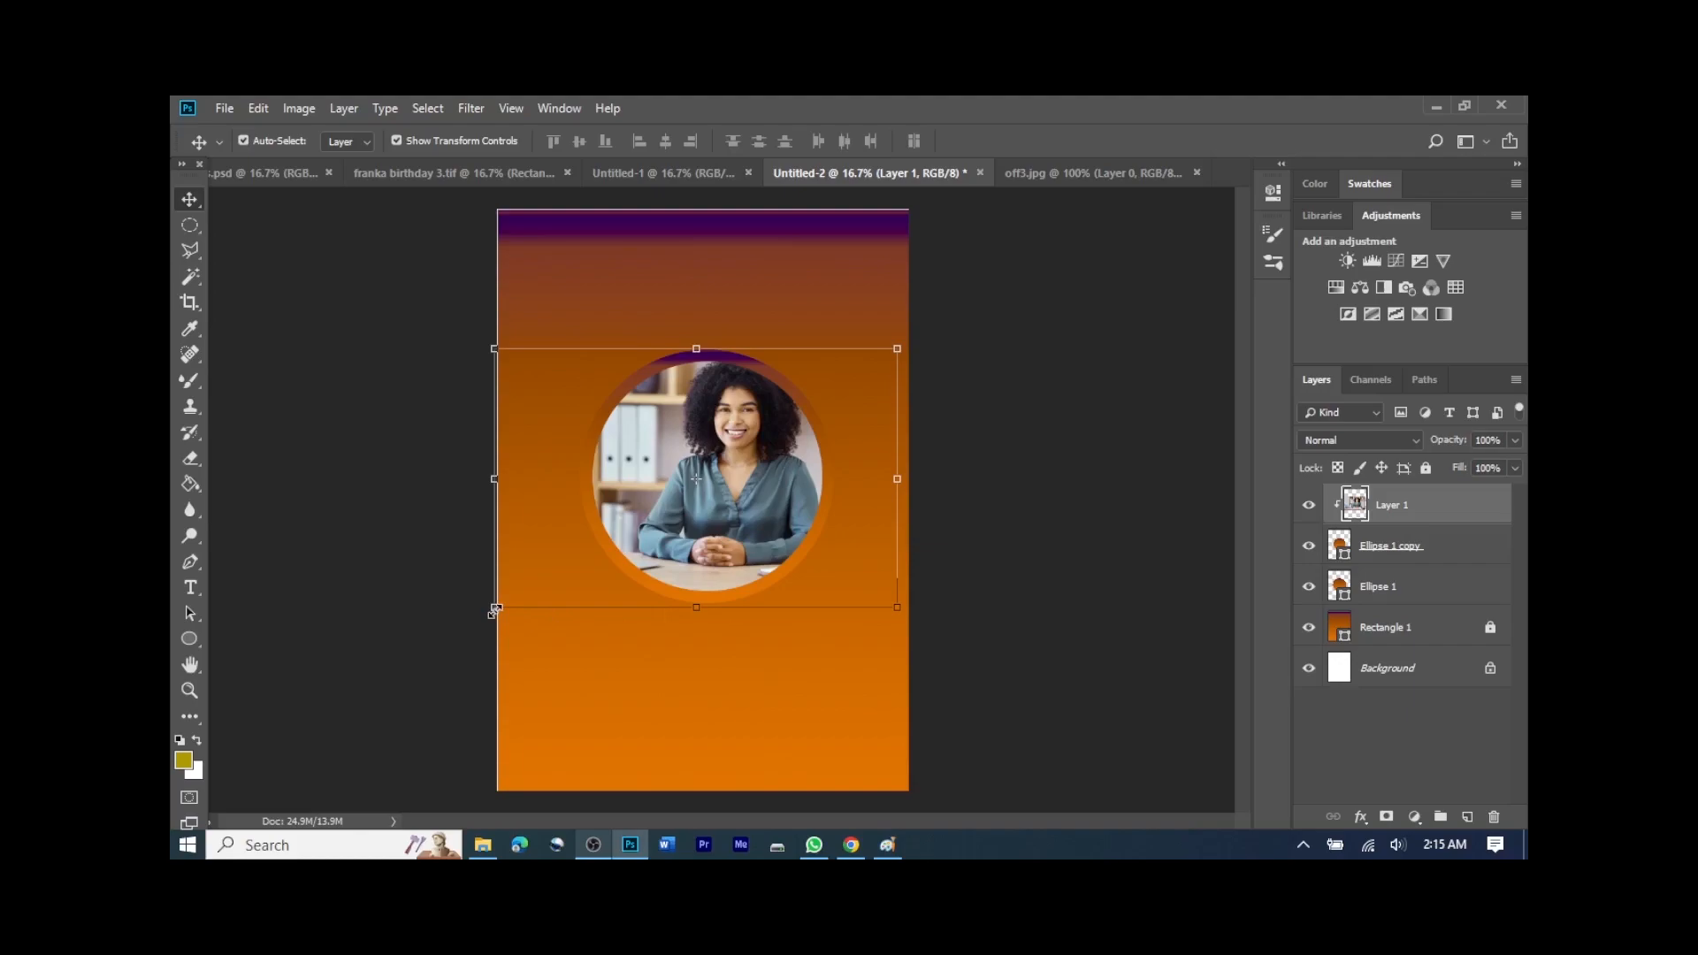
{"action": "left_click_drag", "start_coordinate": [495, 610], "coordinate": [527, 592]}
{"action": "left_click_drag", "start_coordinate": [714, 471], "coordinate": [743, 492]}
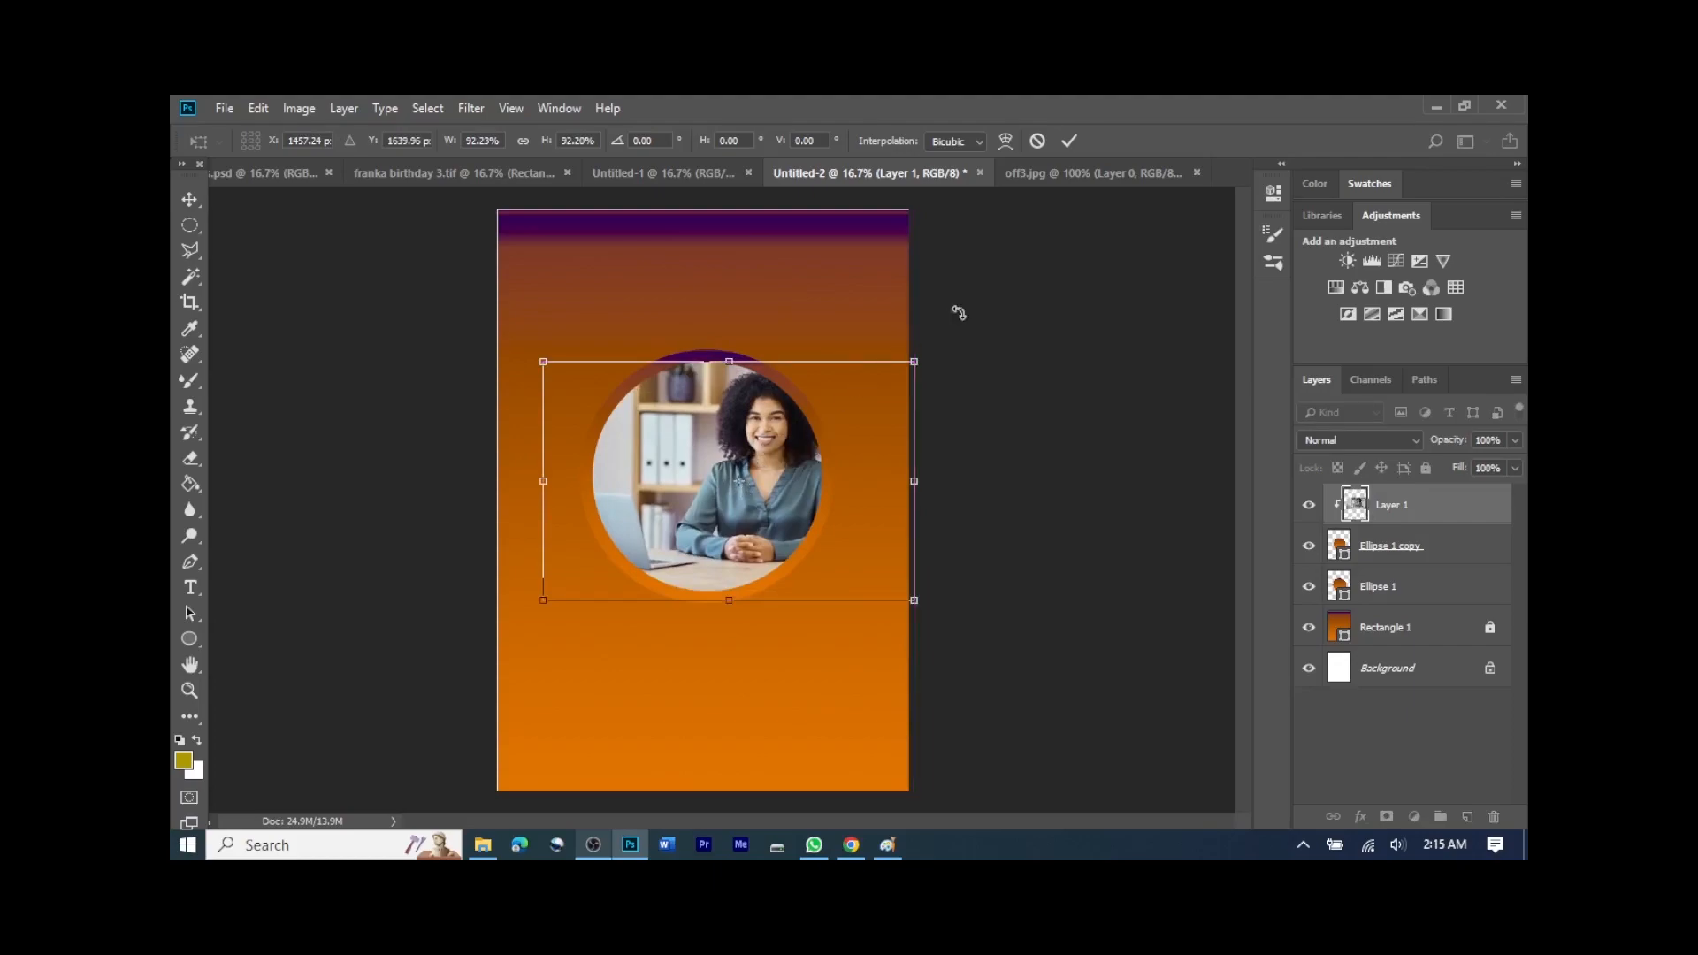
{"action": "key", "text": "Return"}
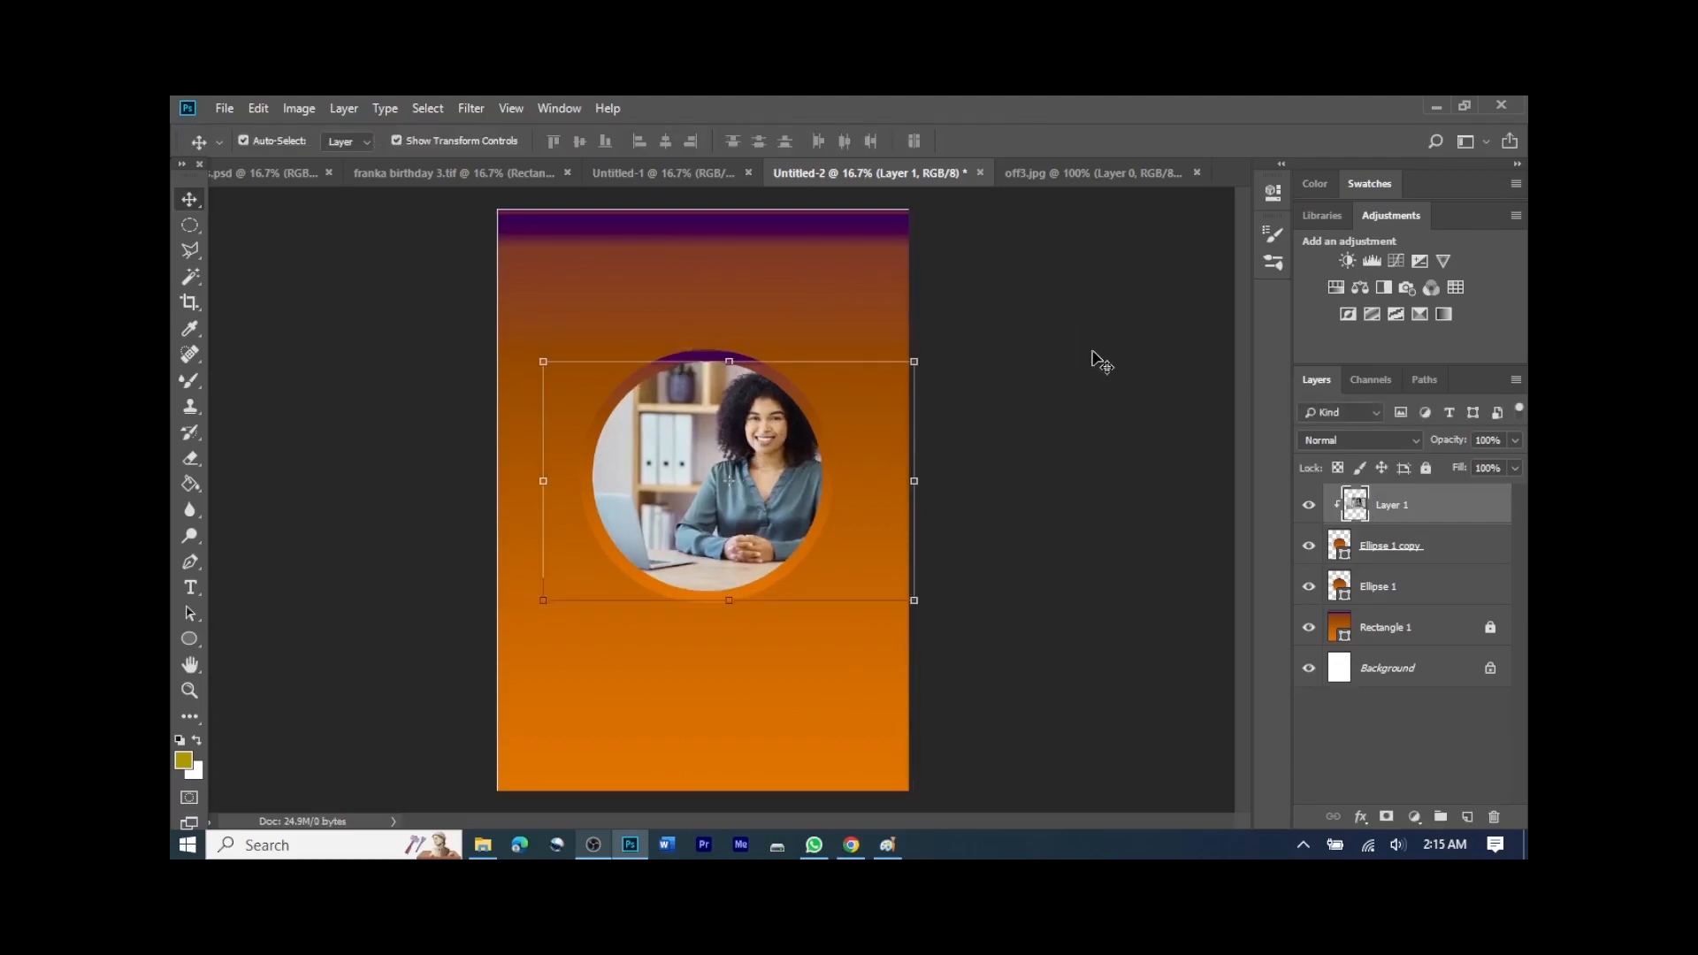
{"action": "left_click", "coordinate": [1097, 361]}
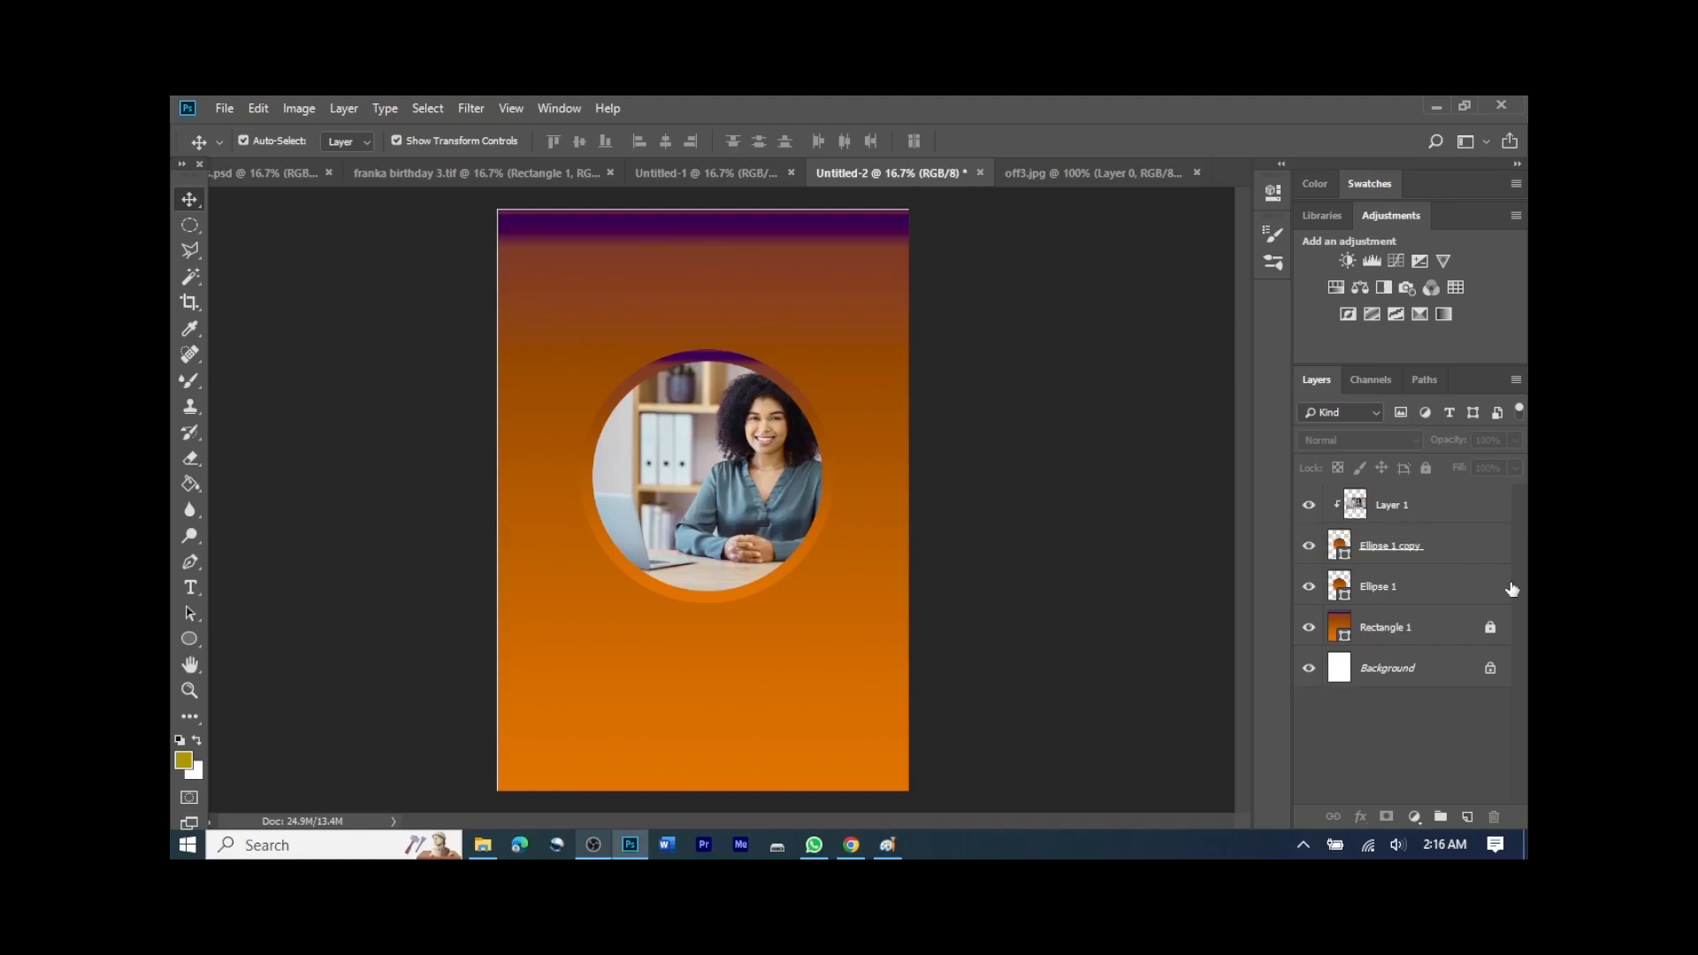
Step: Remove the gradient fill from the lower circle, Ellipse 1, so it has no fill
{"action": "left_click", "coordinate": [1374, 557]}
{"action": "left_click", "coordinate": [1381, 588]}
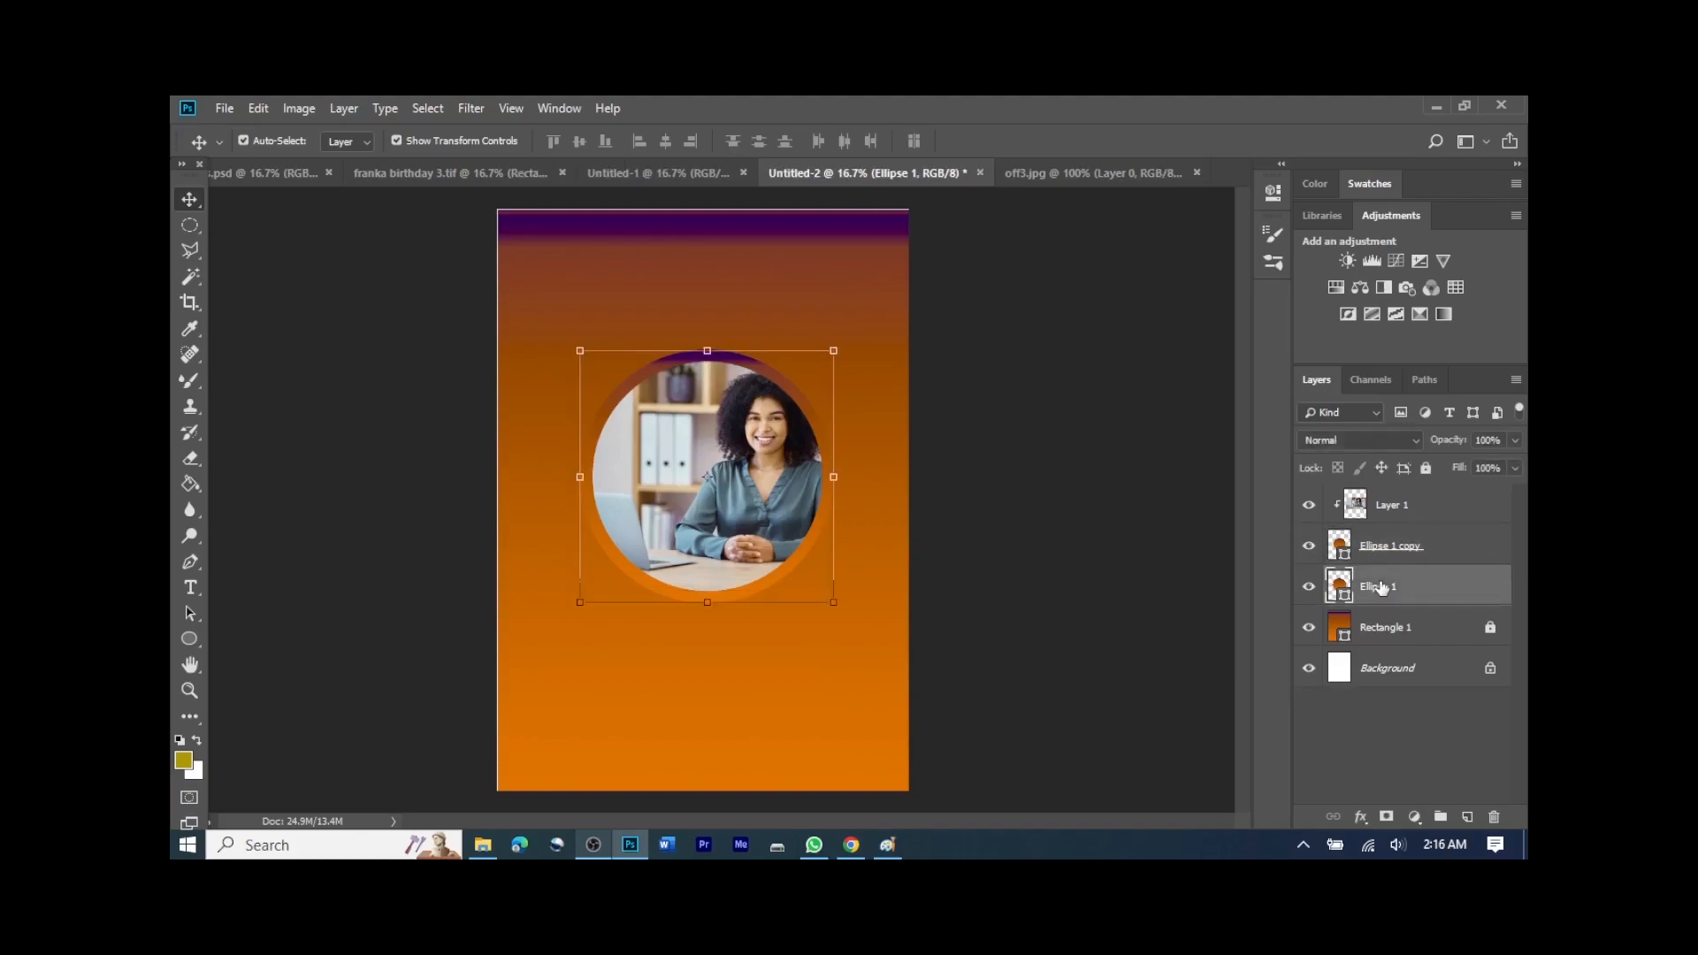
{"action": "left_click", "coordinate": [1271, 190]}
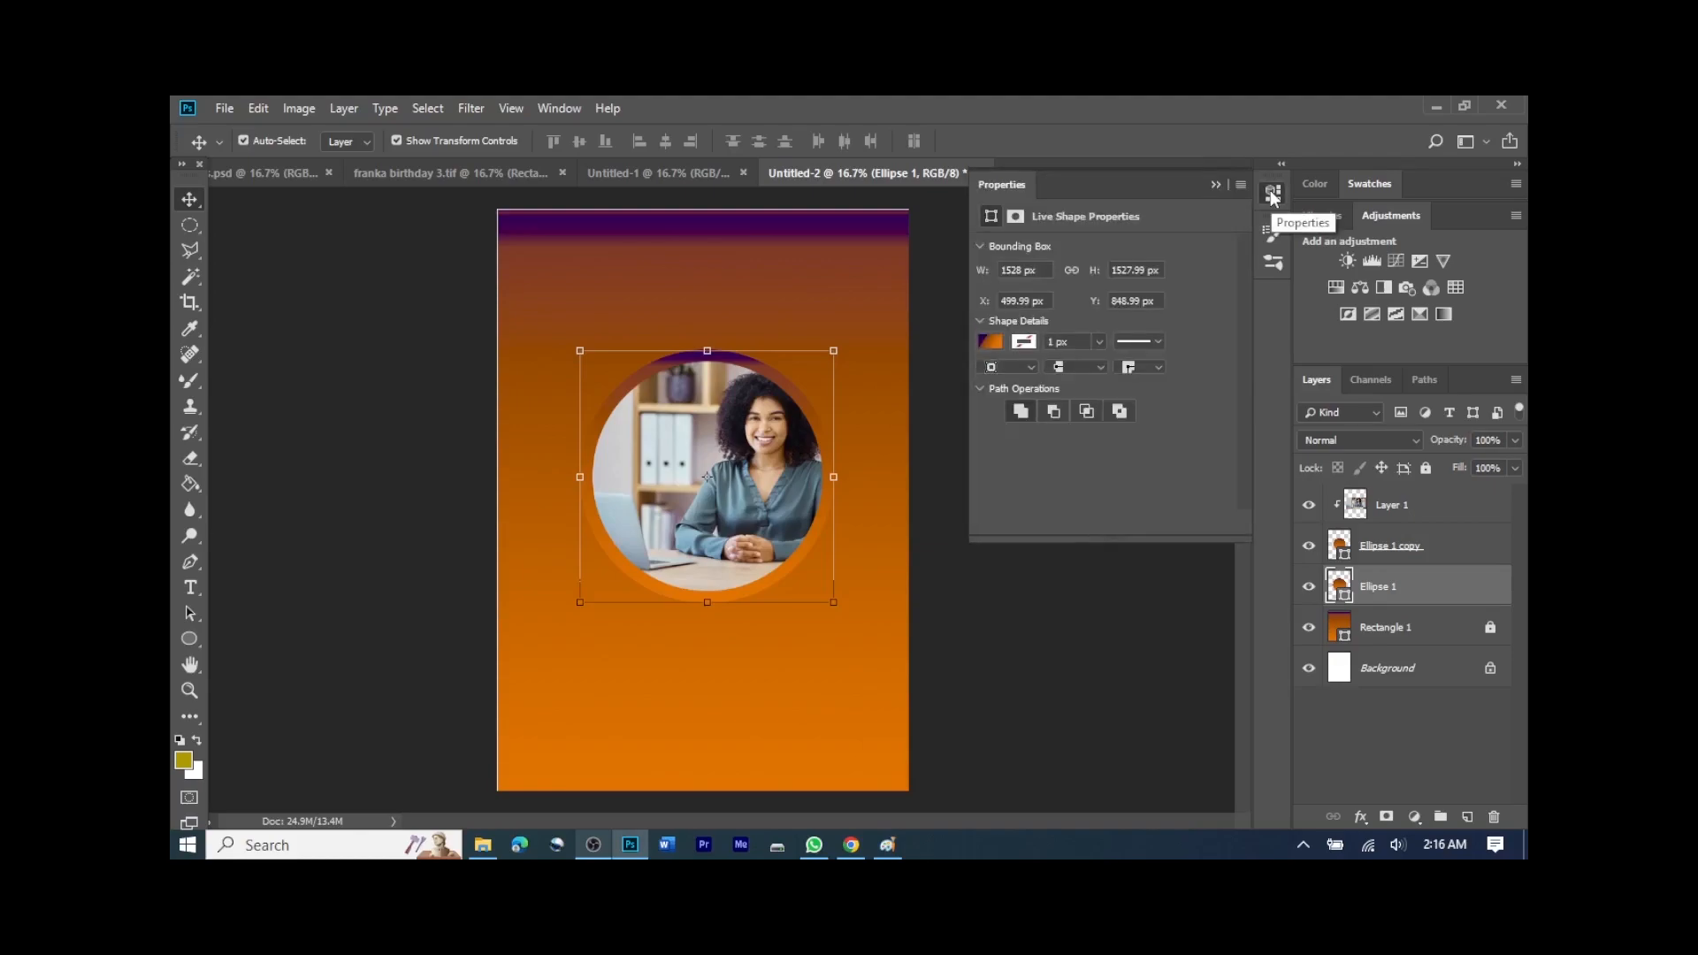
{"action": "left_click", "coordinate": [990, 344]}
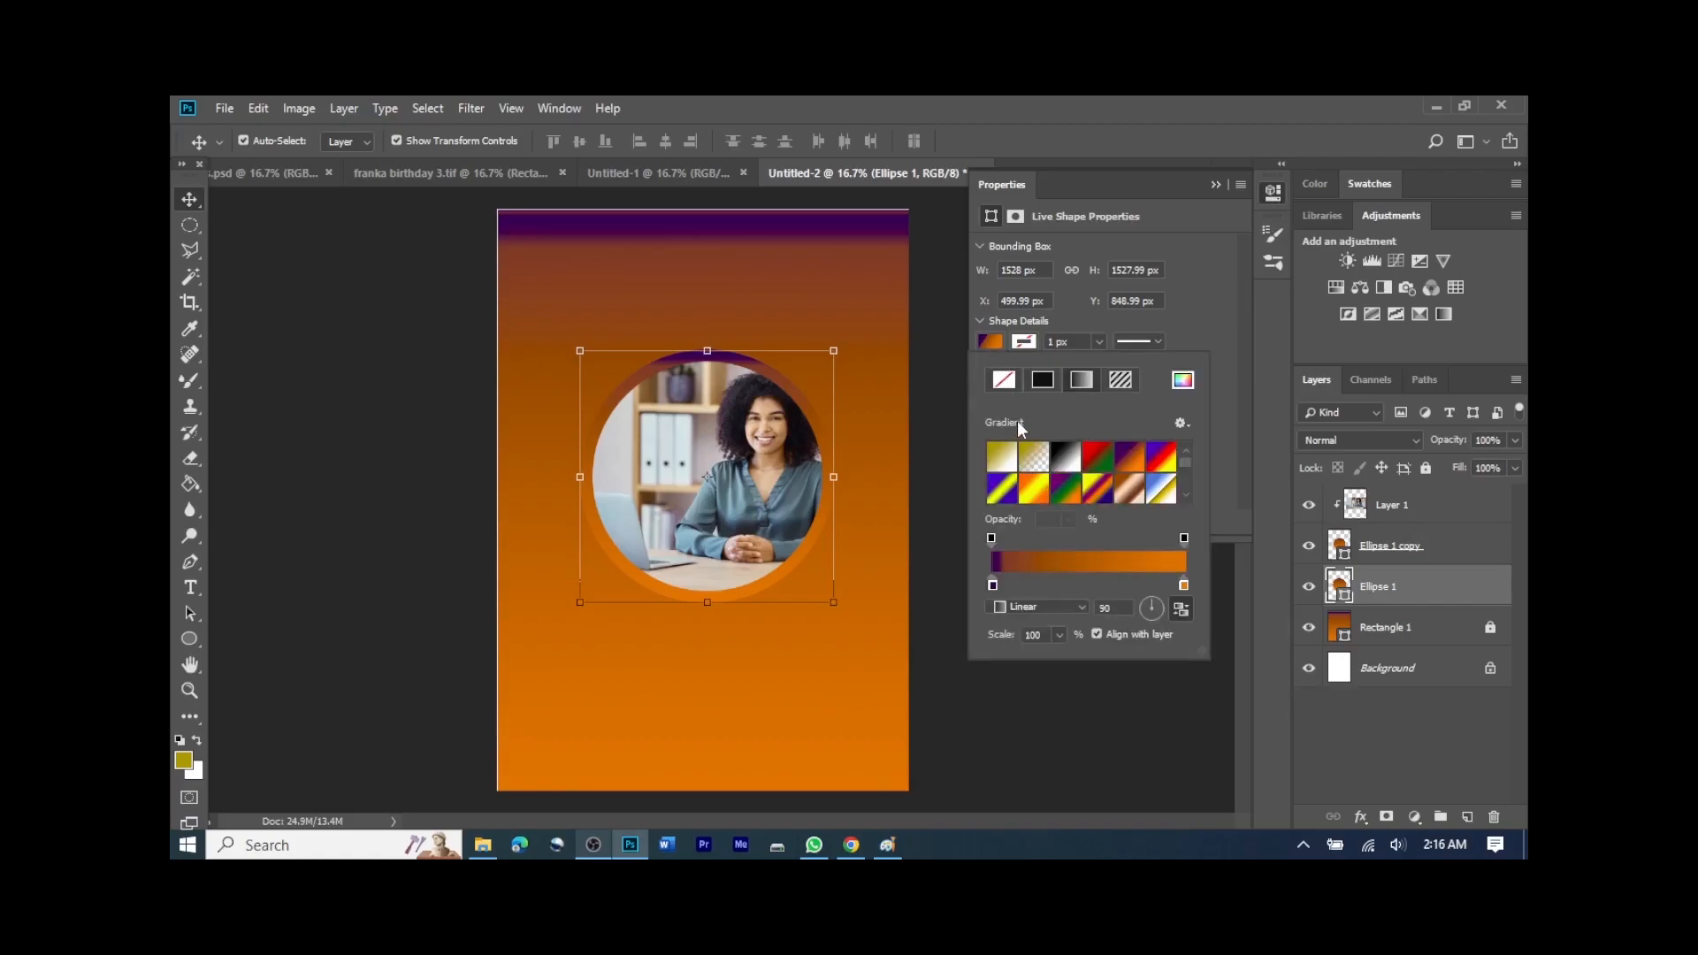
{"action": "left_click", "coordinate": [1008, 386]}
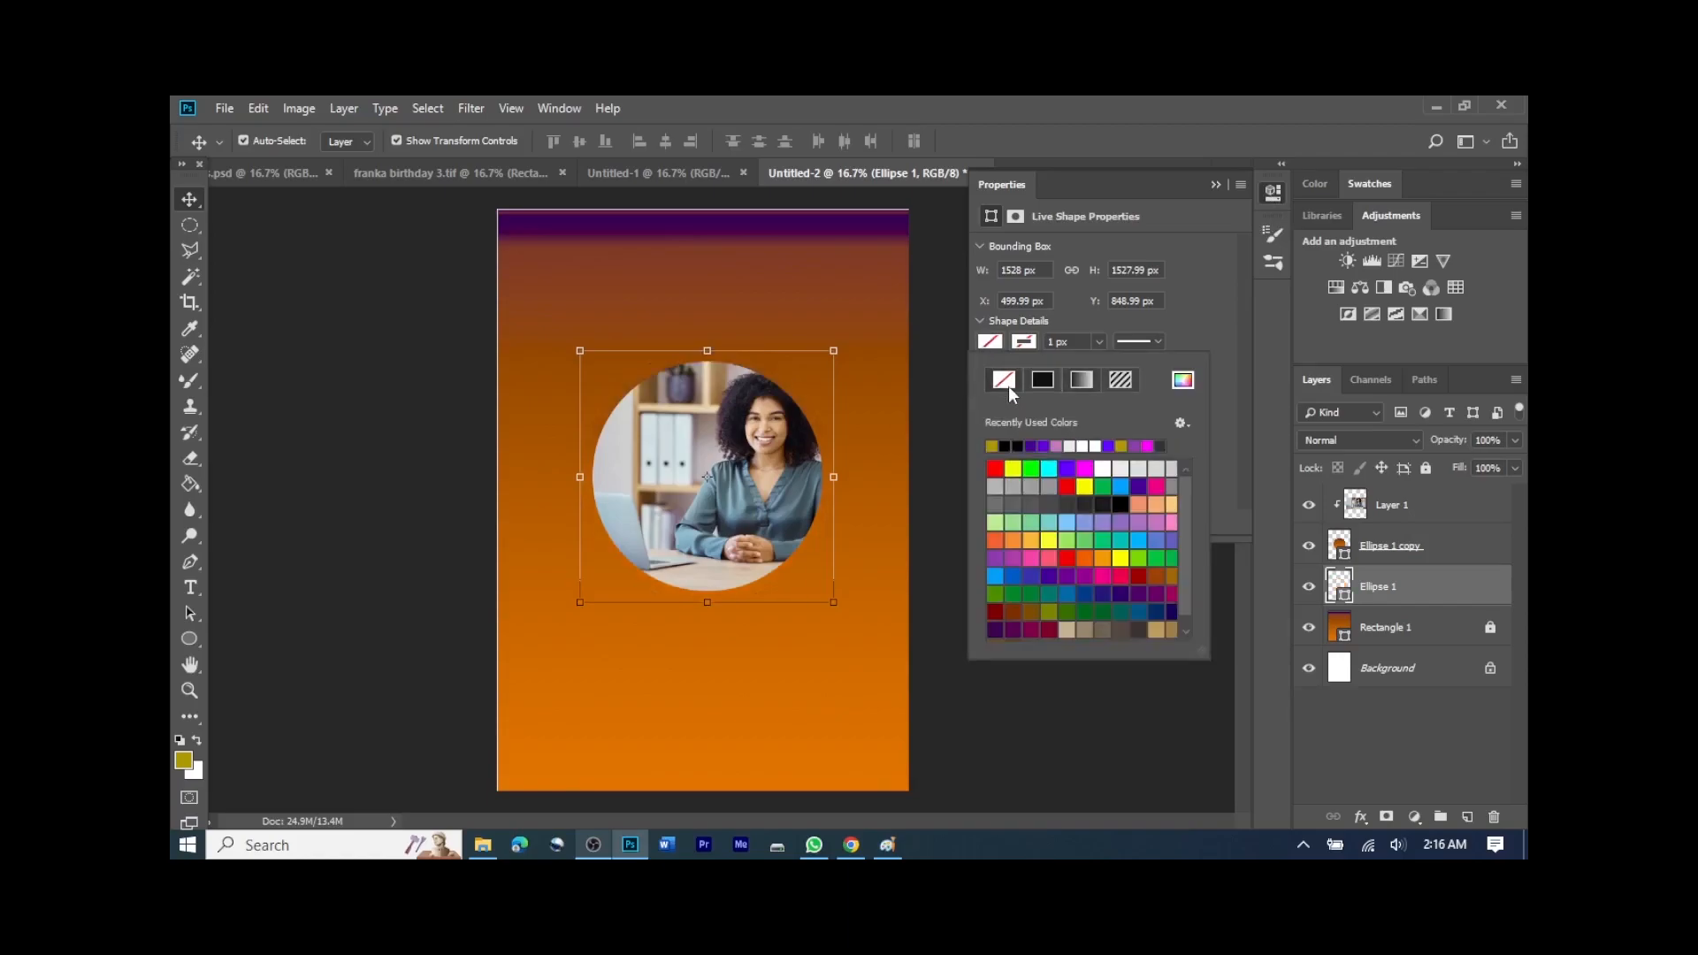
Step: Give Ellipse 1 a white outline with a stroke width of 10 px
{"action": "left_click", "coordinate": [1055, 342]}
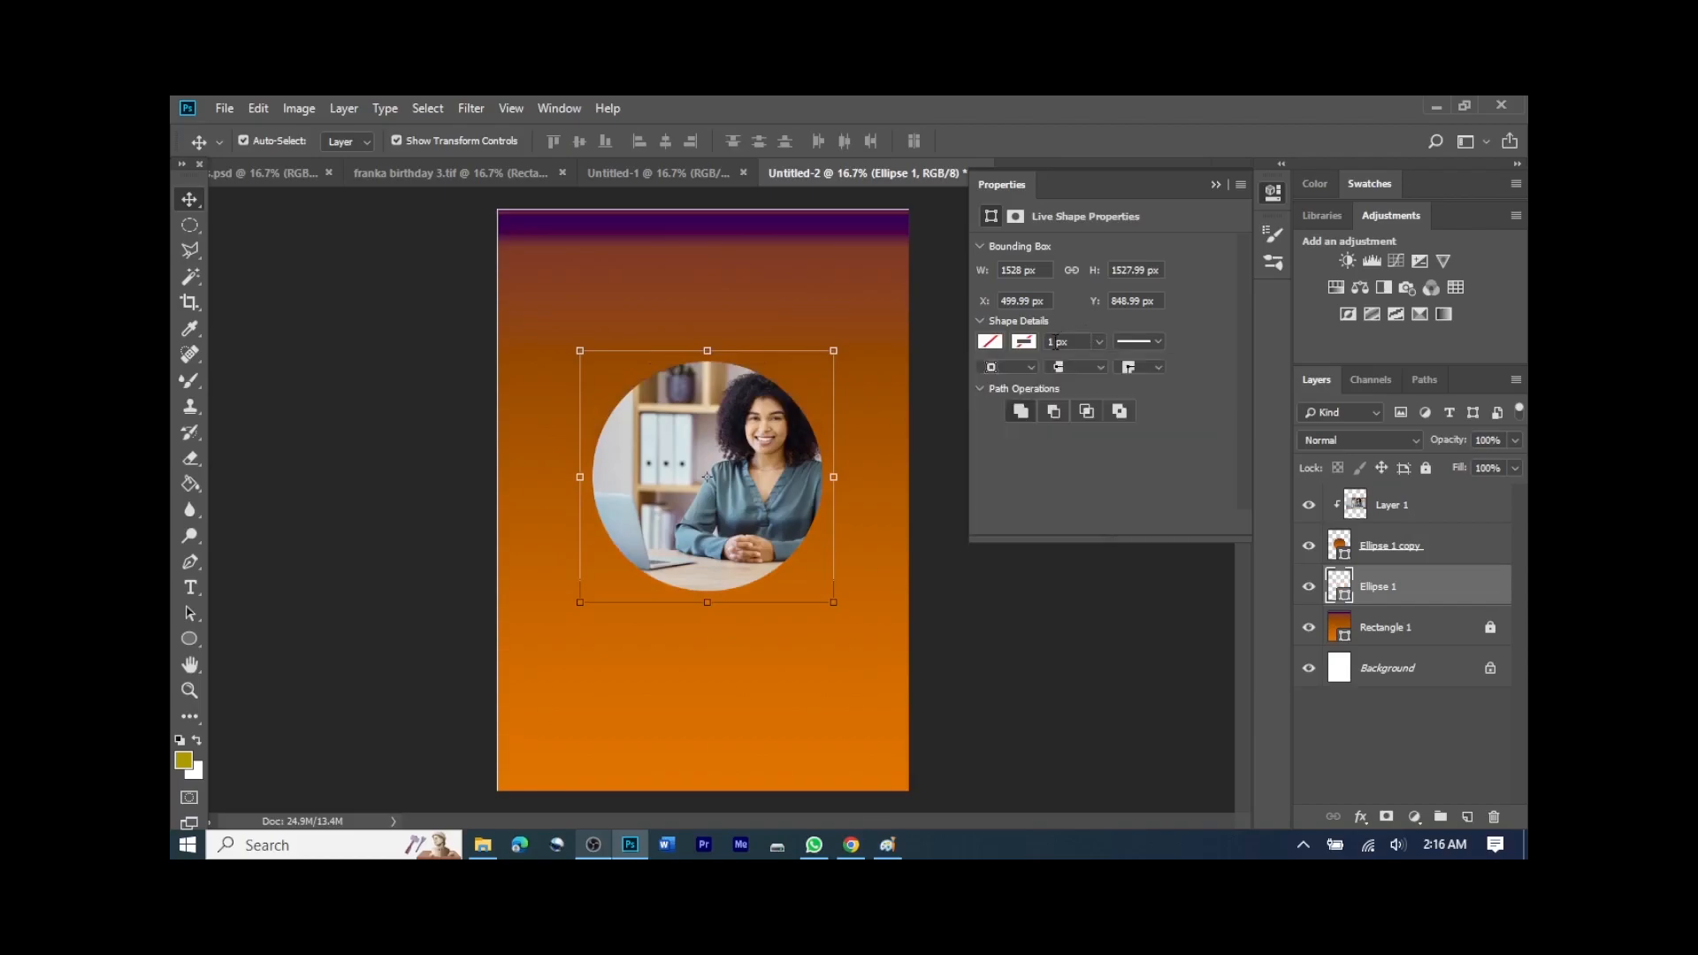
{"action": "type", "text": "0"}
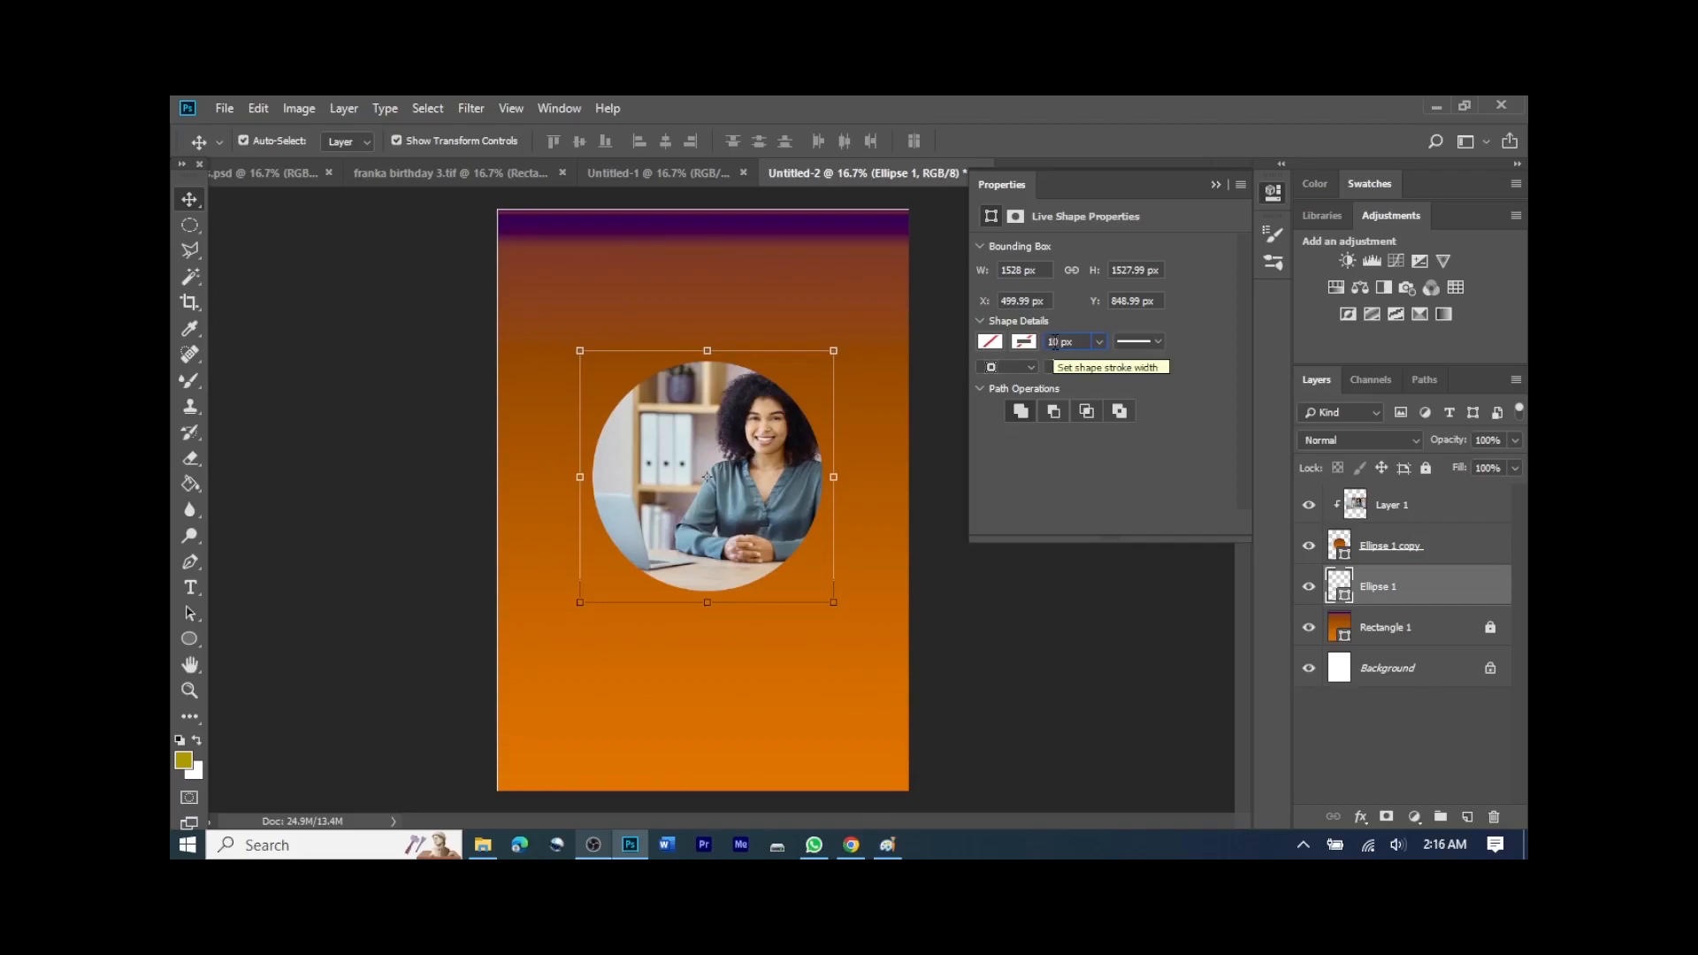
{"action": "key", "text": "Return"}
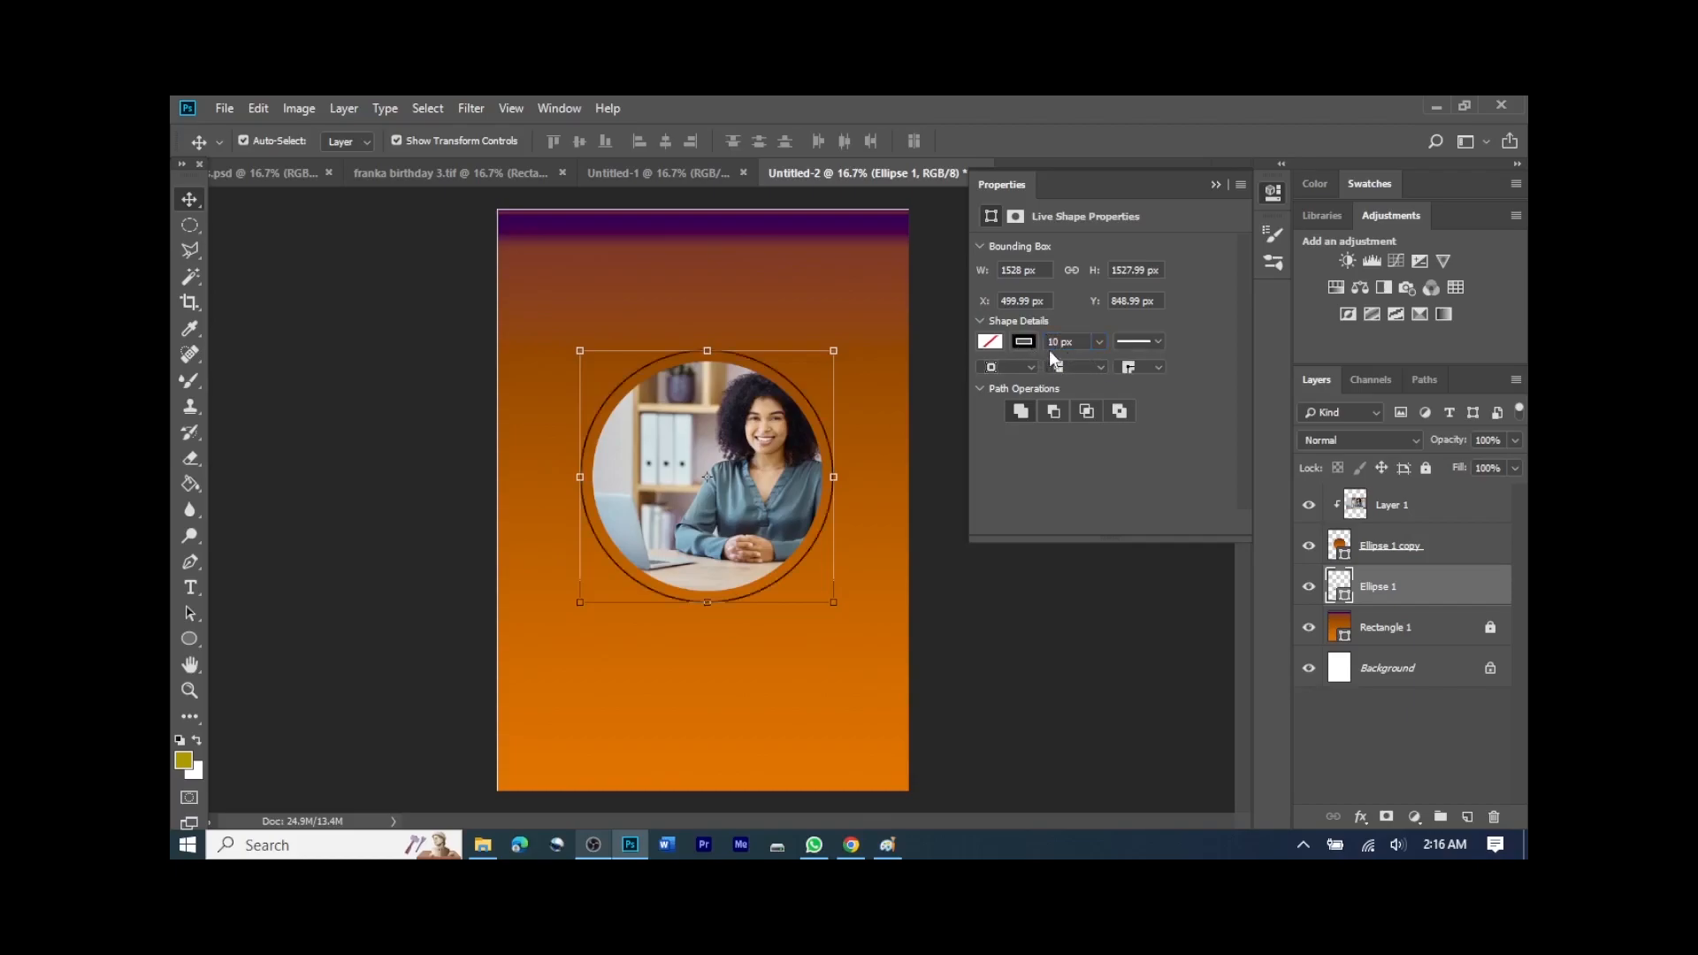
{"action": "left_click", "coordinate": [1023, 343]}
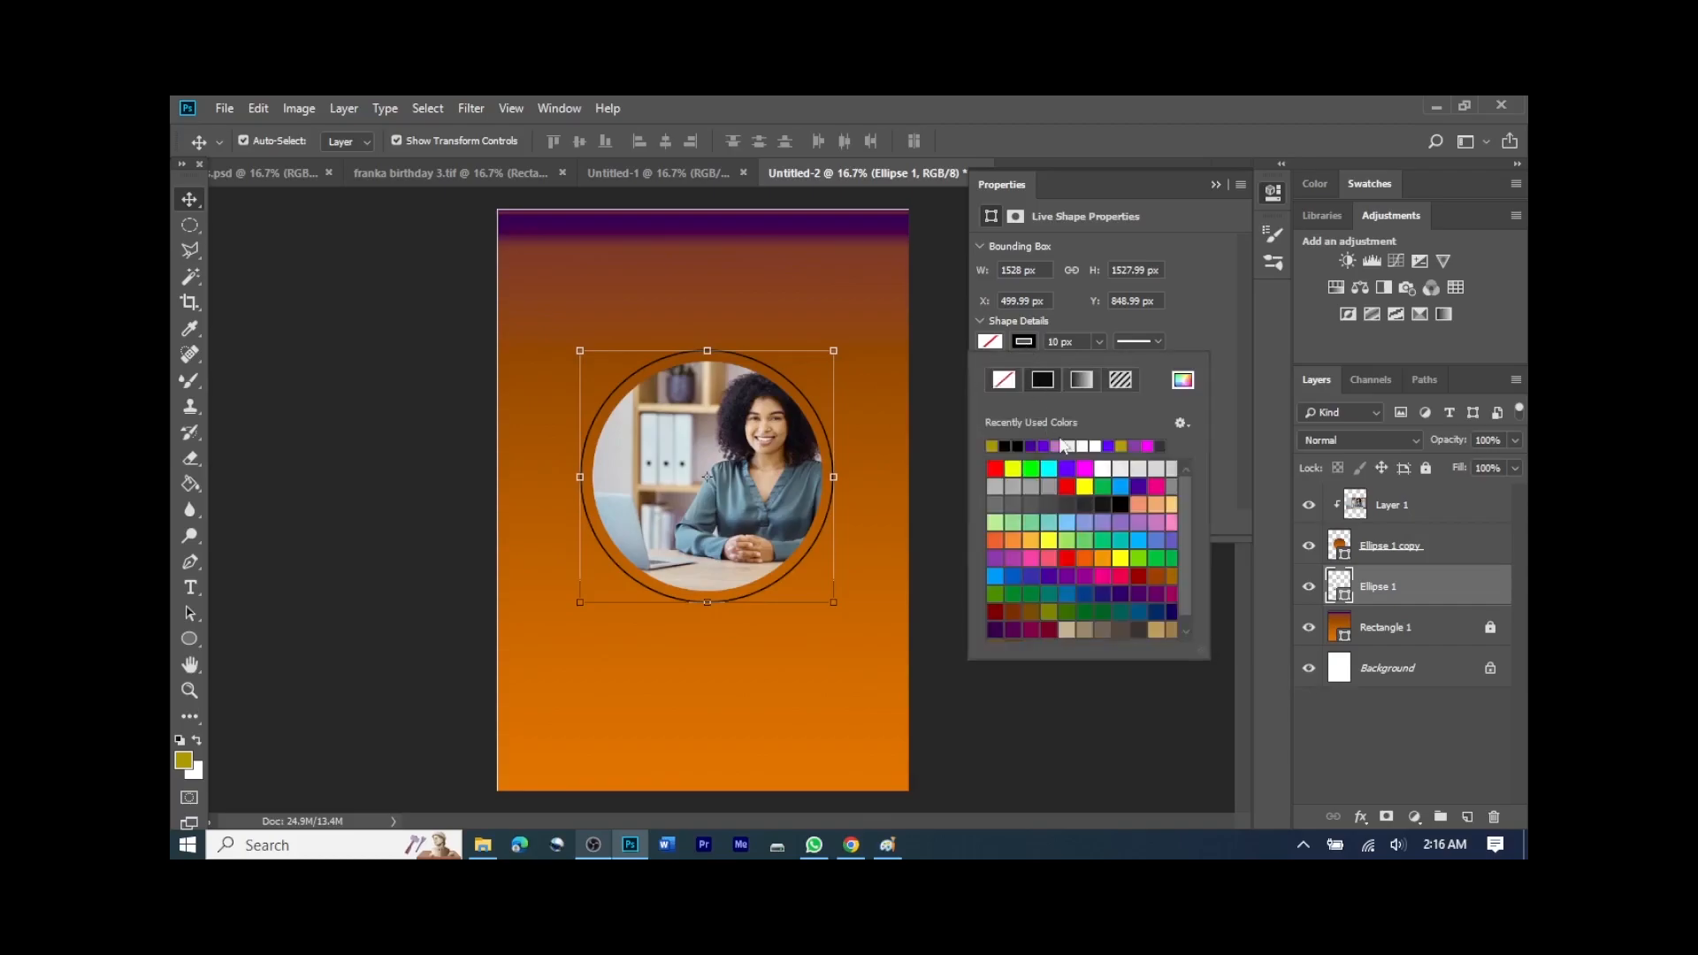
{"action": "left_click", "coordinate": [1079, 444]}
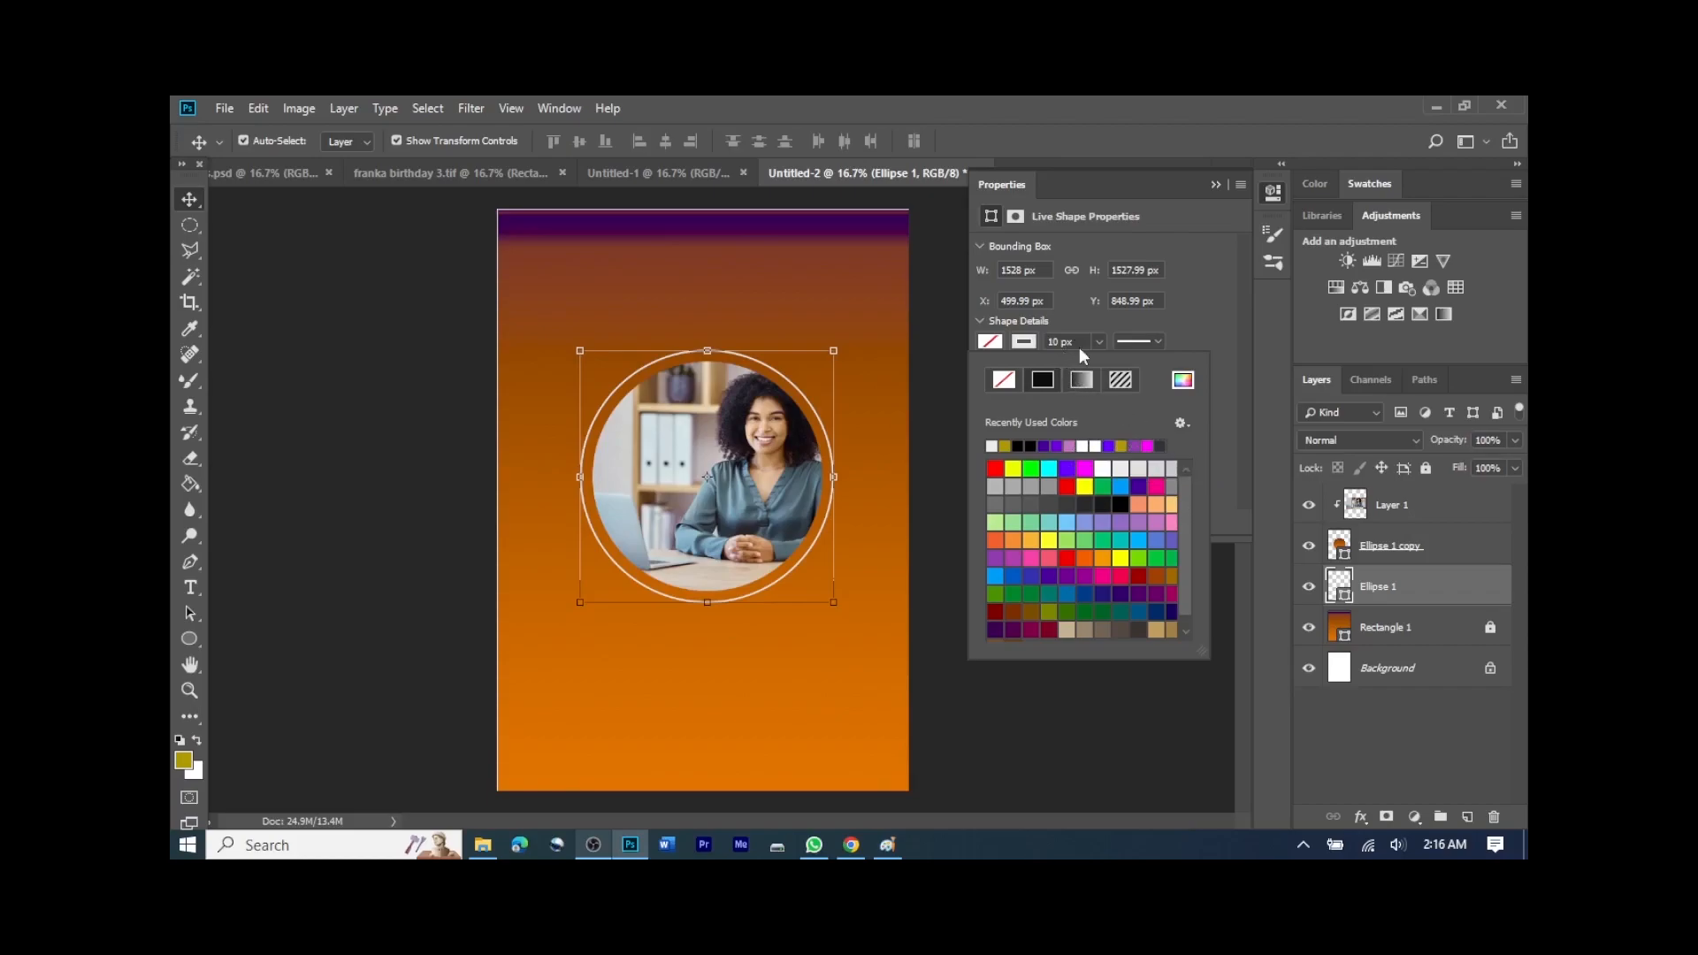
{"action": "key", "text": "Return"}
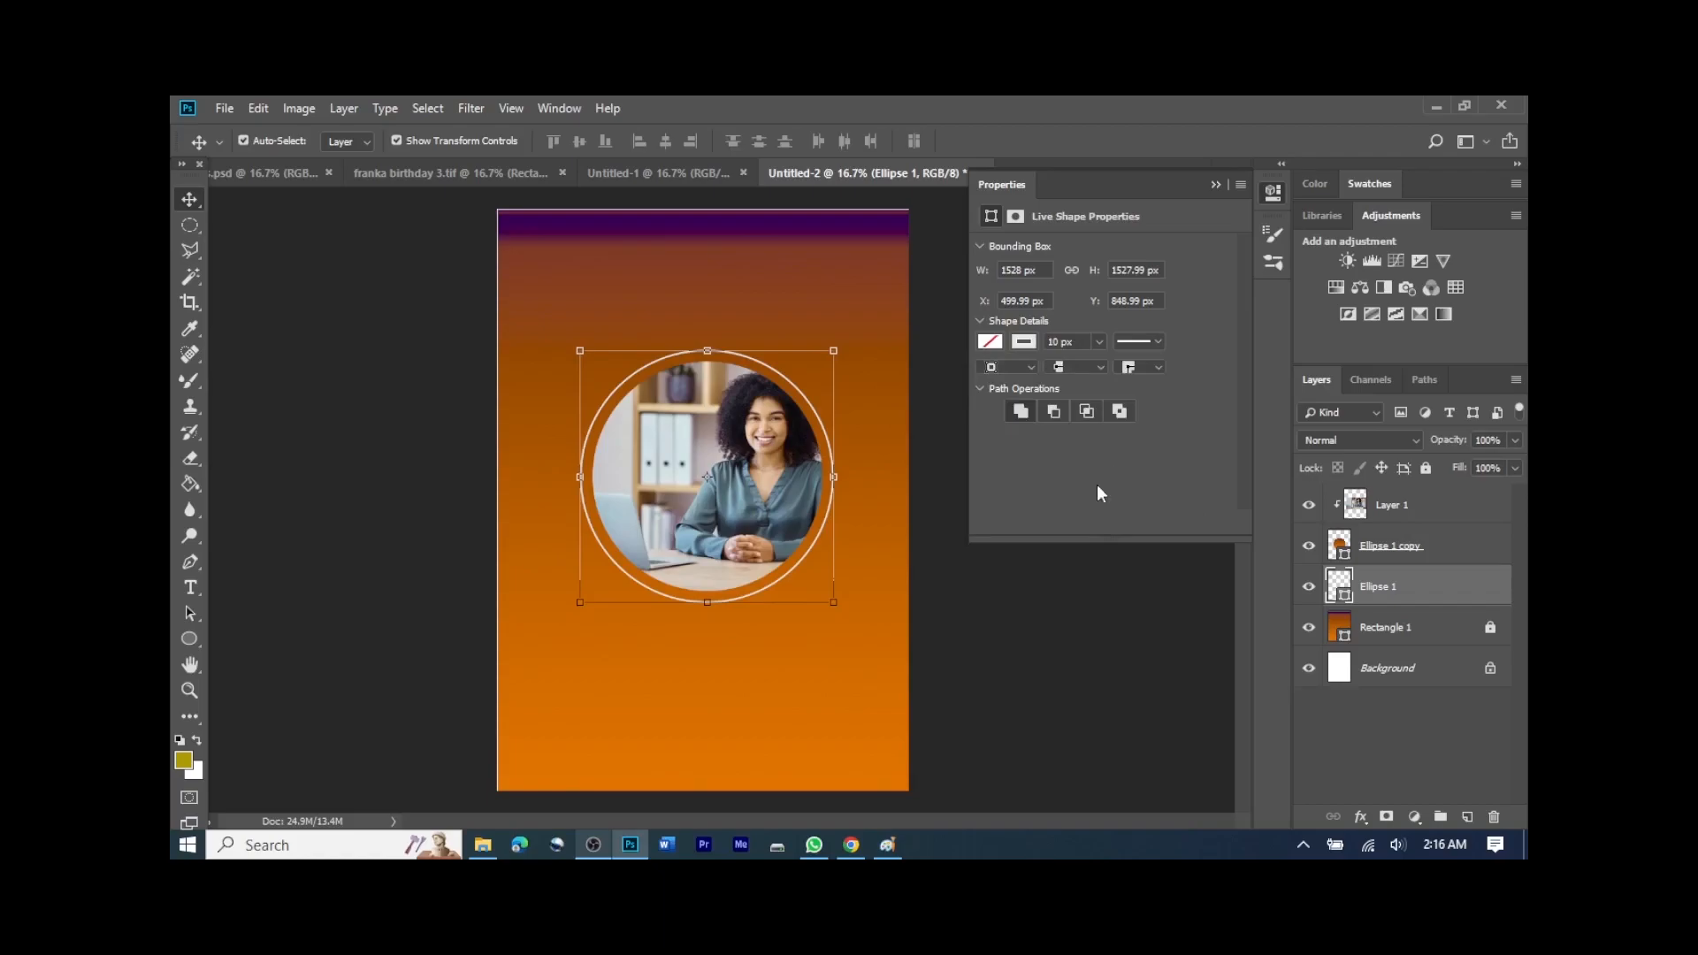
Step: Make Ellipse 1's stroke a dashed line with dash 120 pt, gap 12, second dash 0 pt and second gap 20
{"action": "left_click", "coordinate": [1154, 347]}
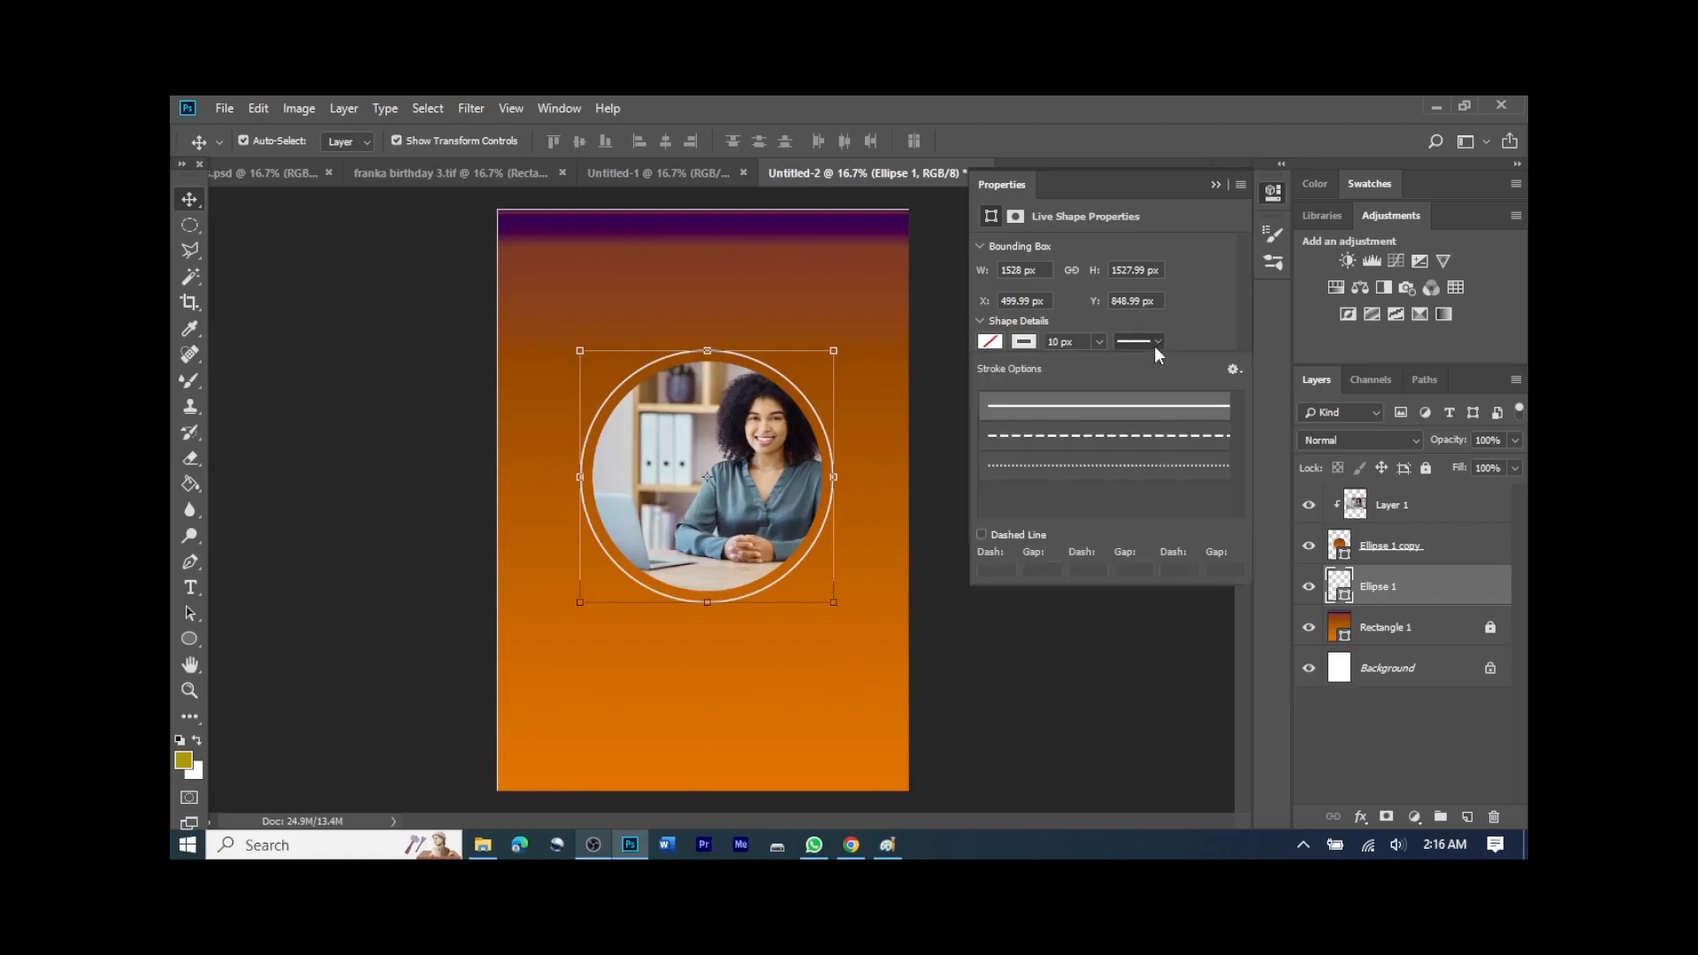
{"action": "left_click", "coordinate": [1080, 436]}
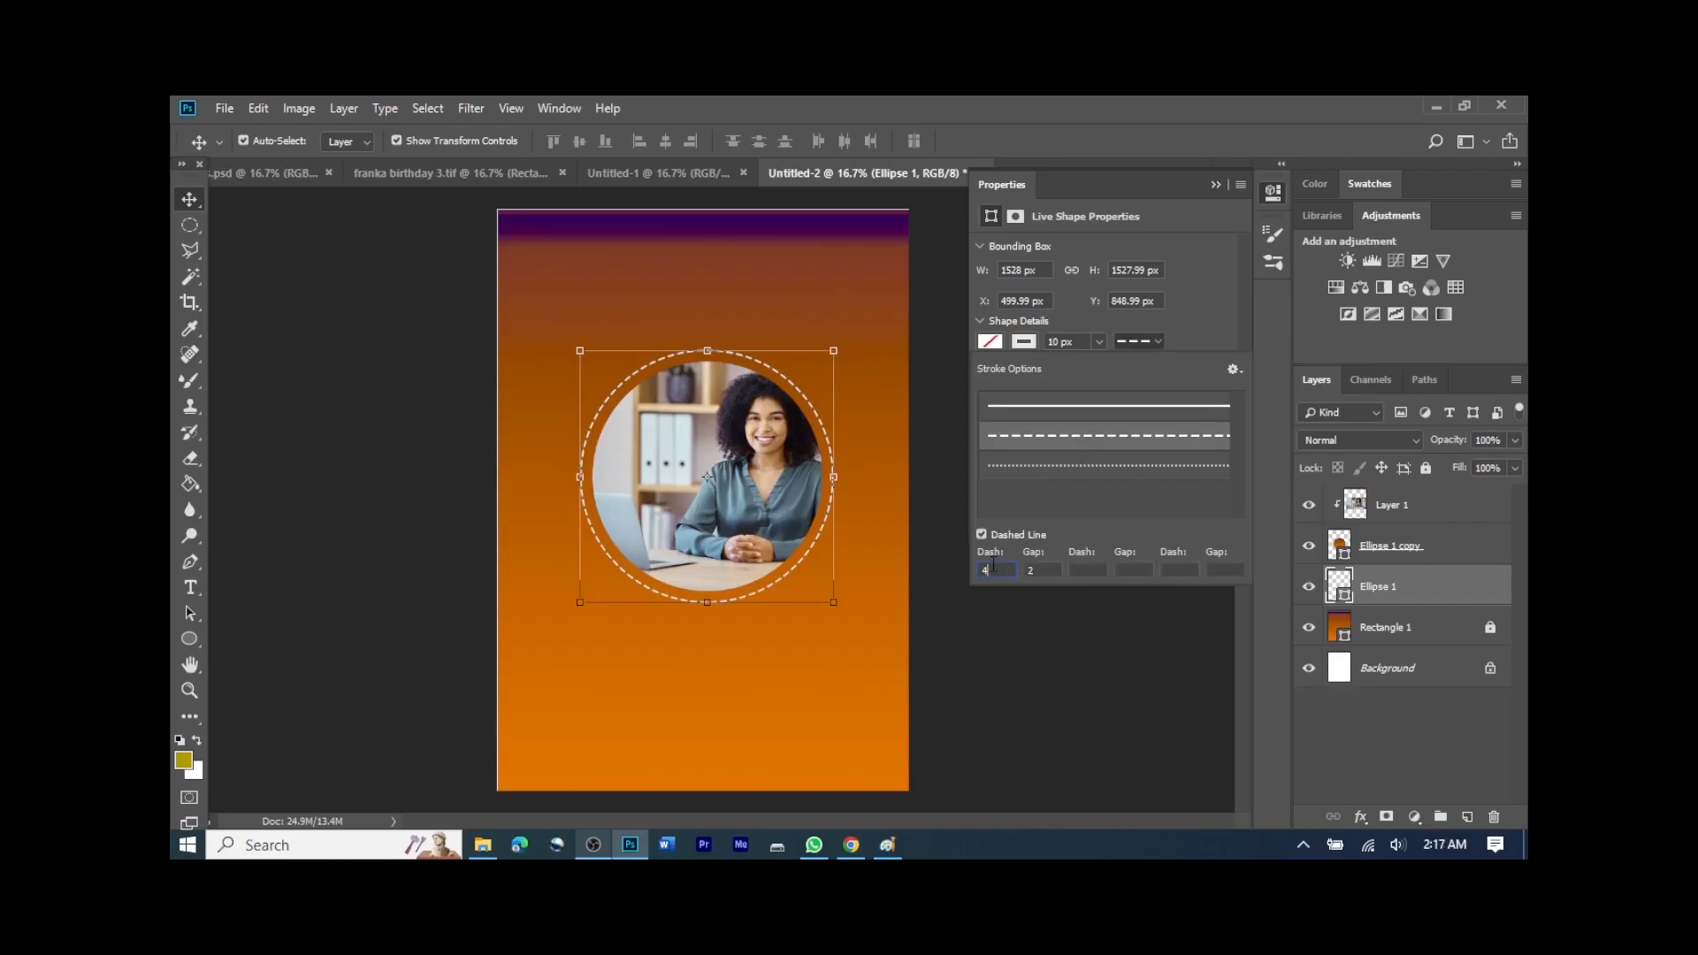
{"action": "key", "text": "BackSpace"}
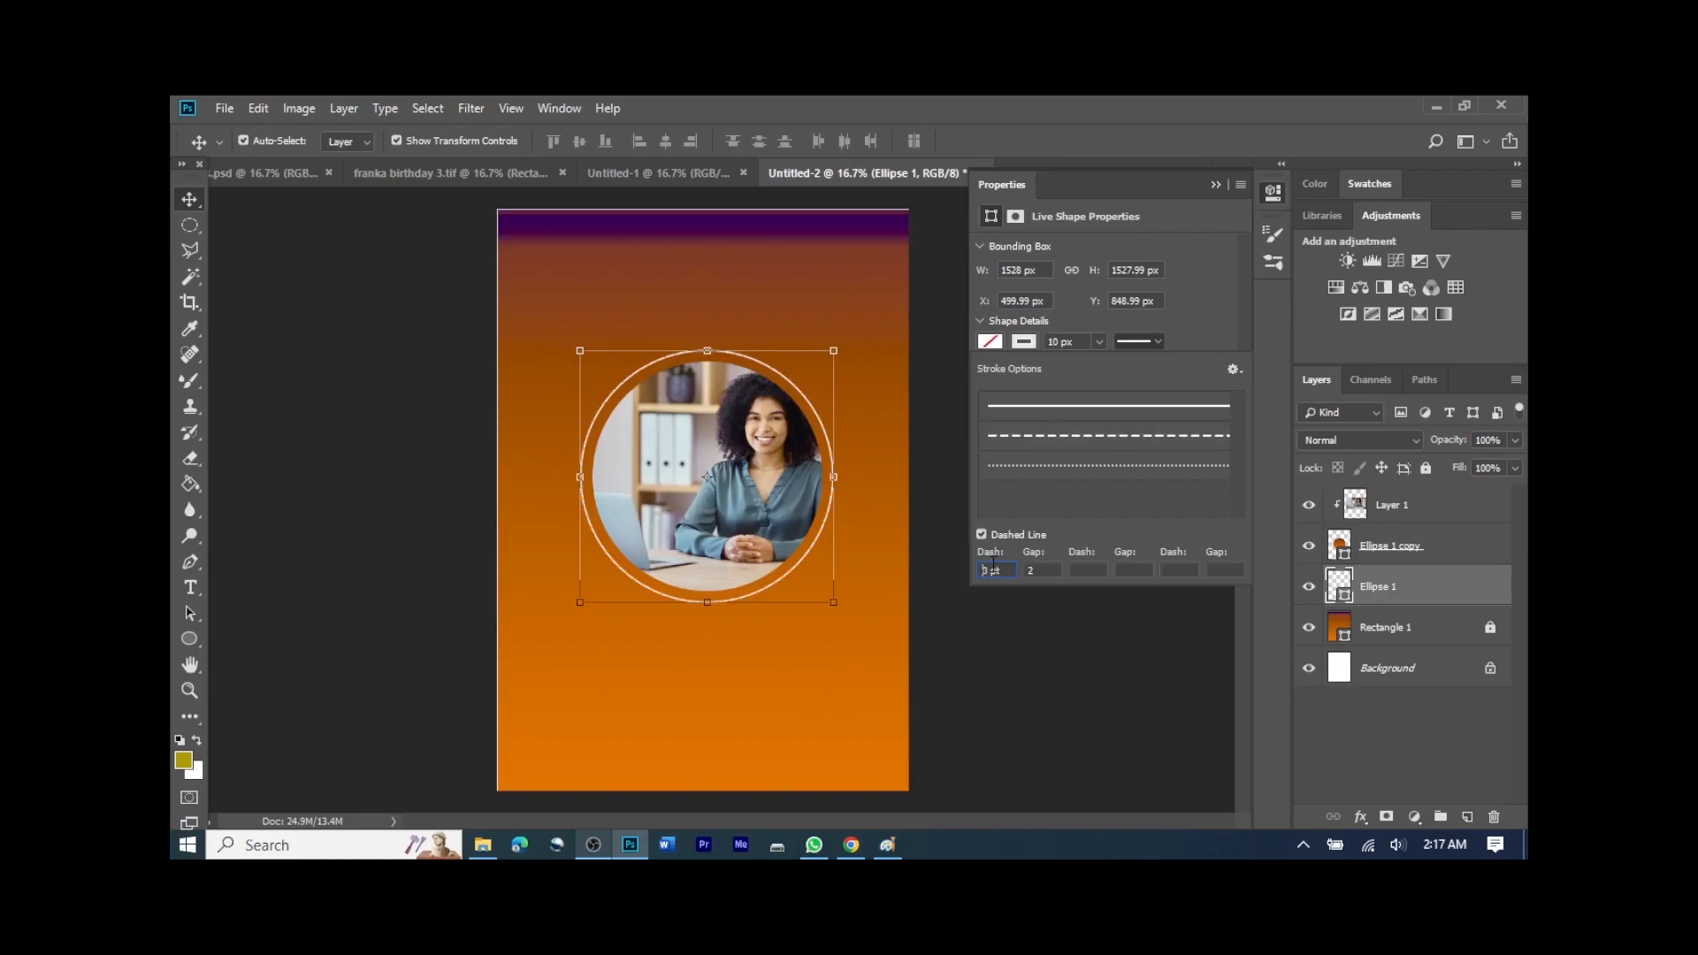
{"action": "type", "text": "120"}
{"action": "key", "text": "Delete"}
{"action": "type", "text": "1"}
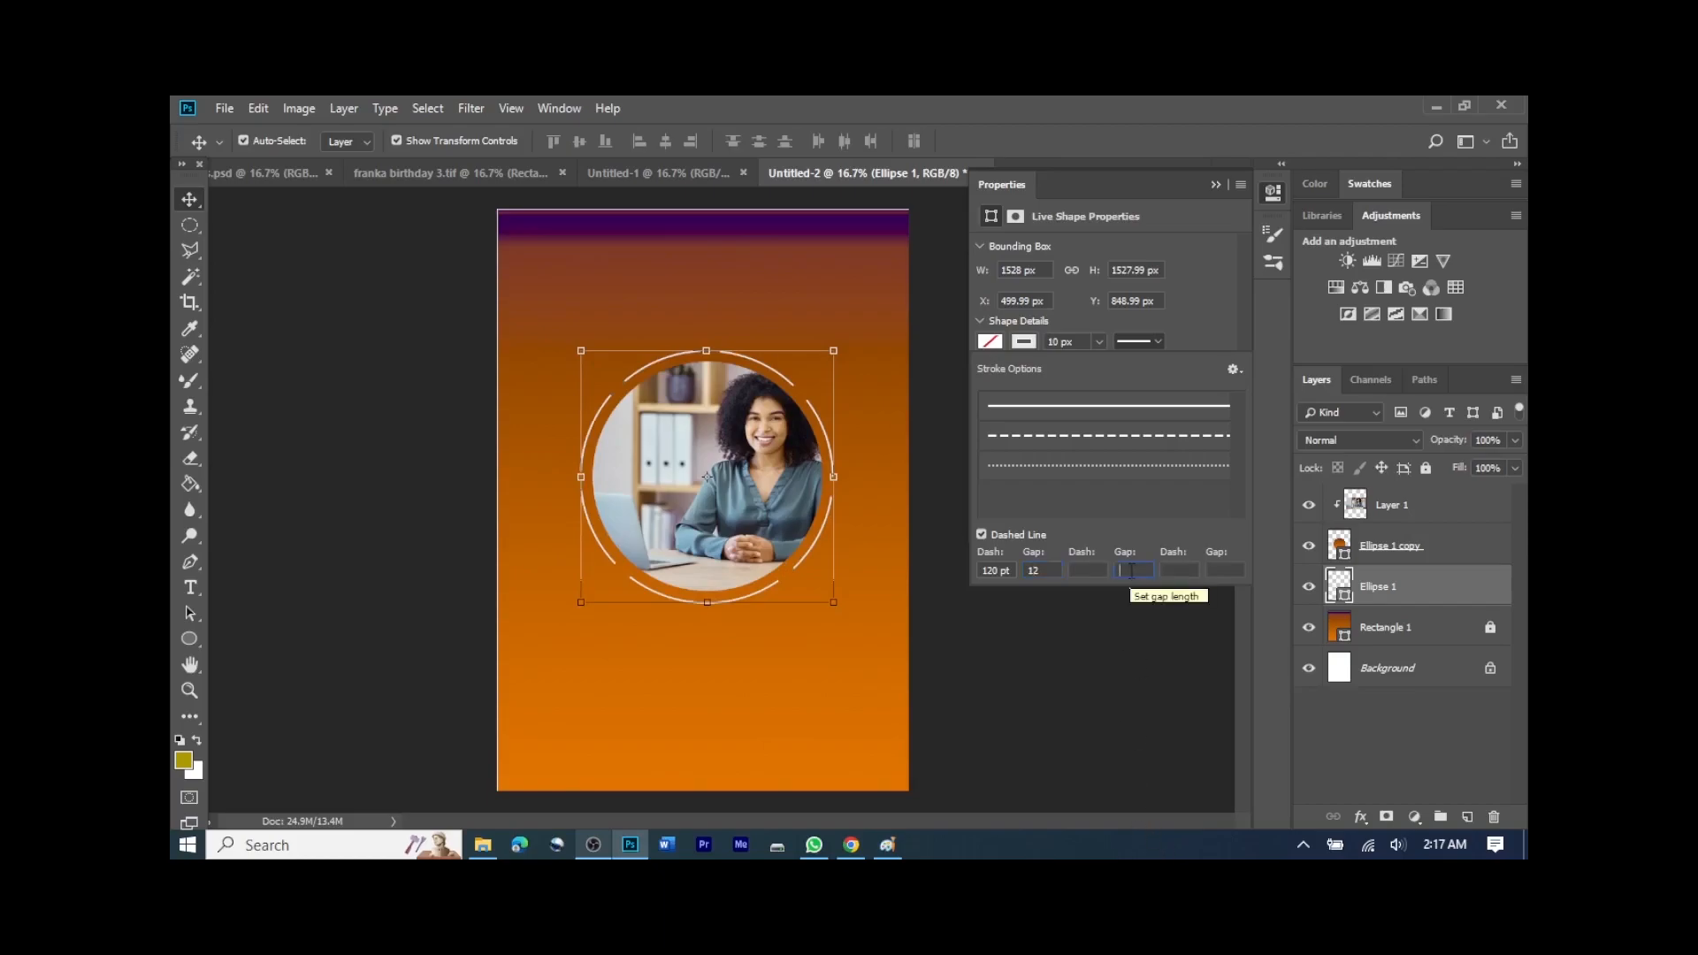
{"action": "type", "text": "20"}
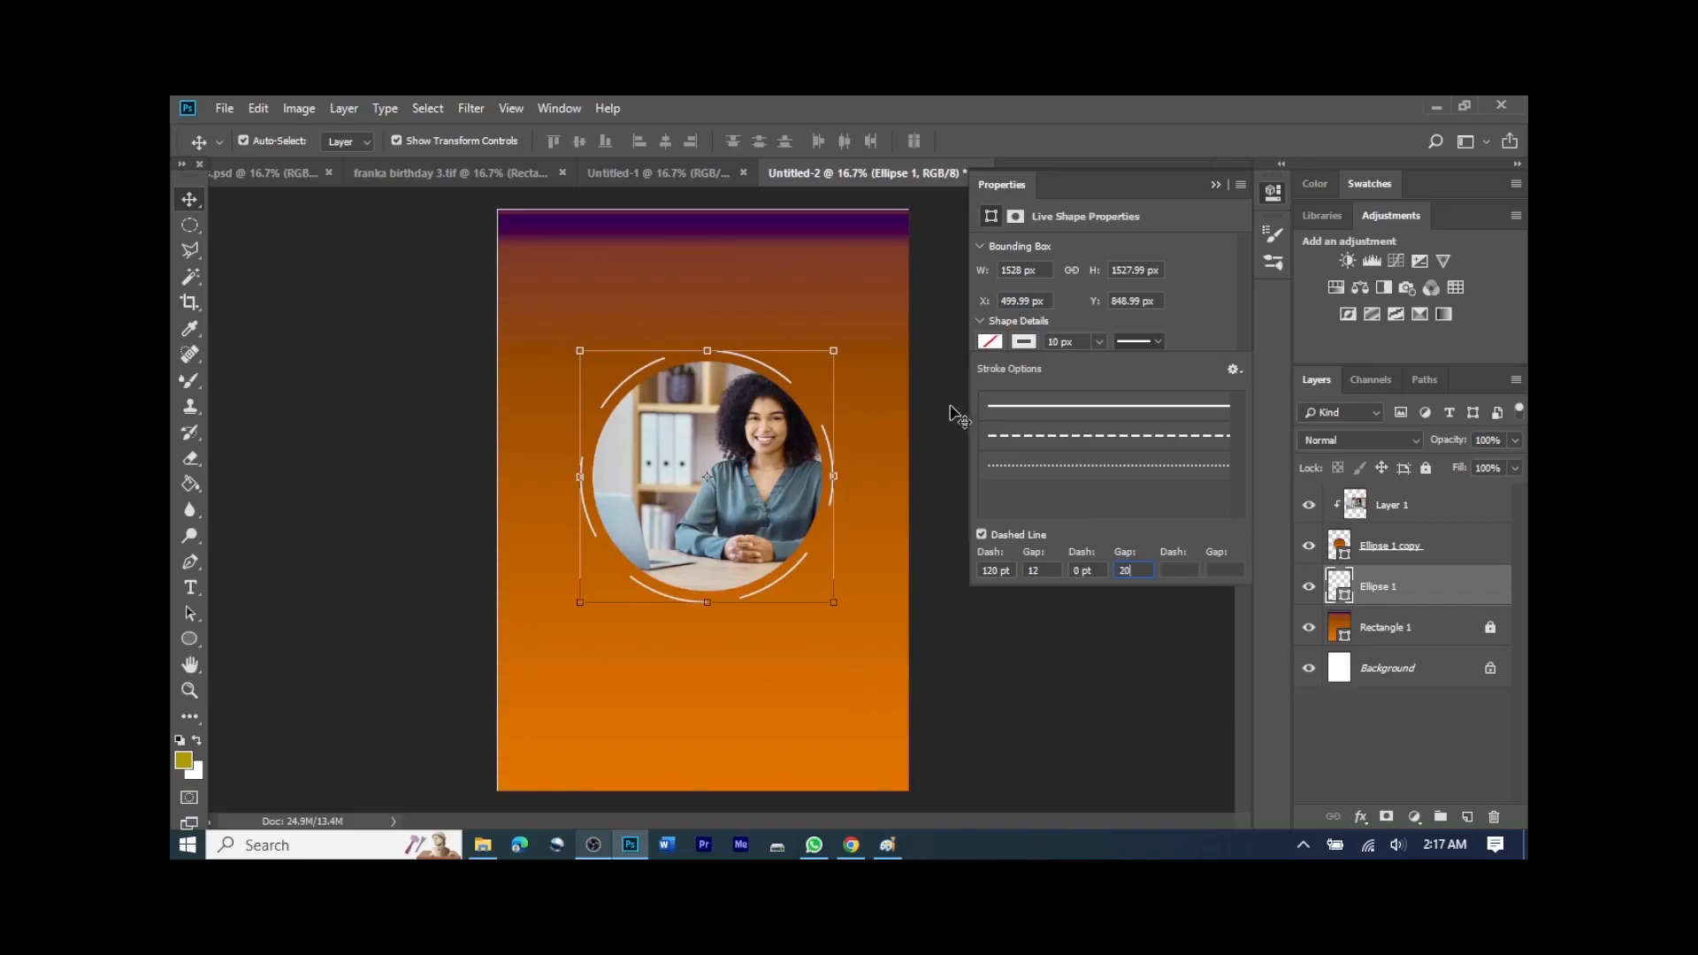
{"action": "left_click", "coordinate": [984, 504]}
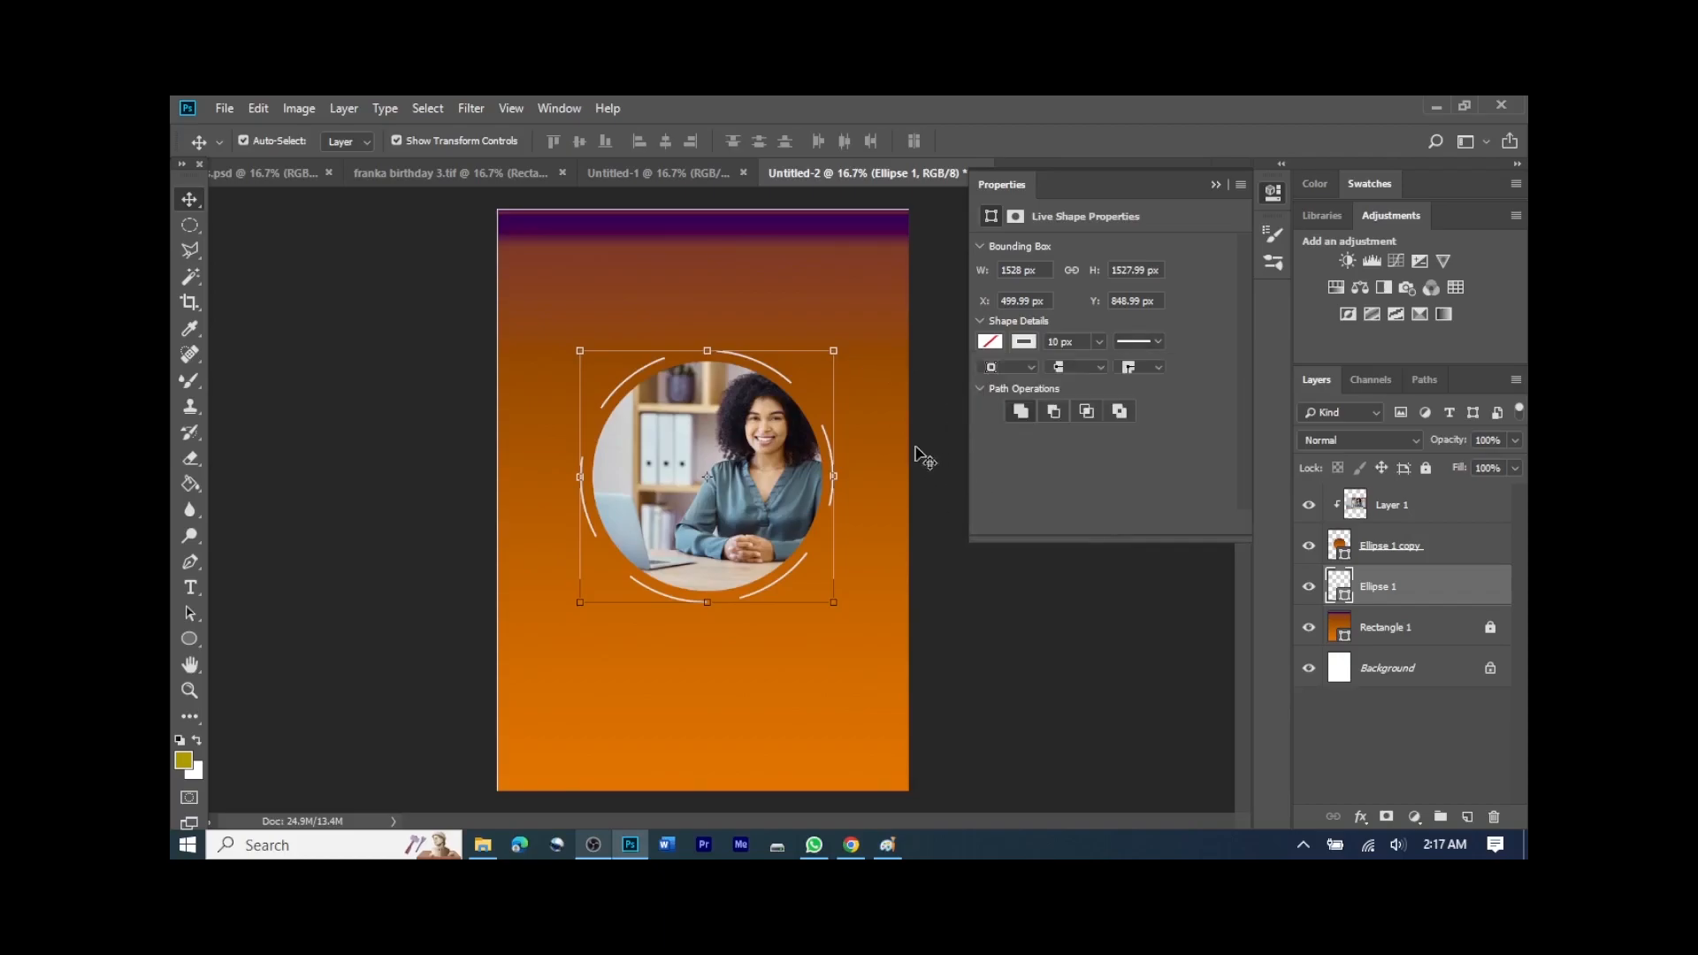
{"action": "left_click", "coordinate": [853, 390]}
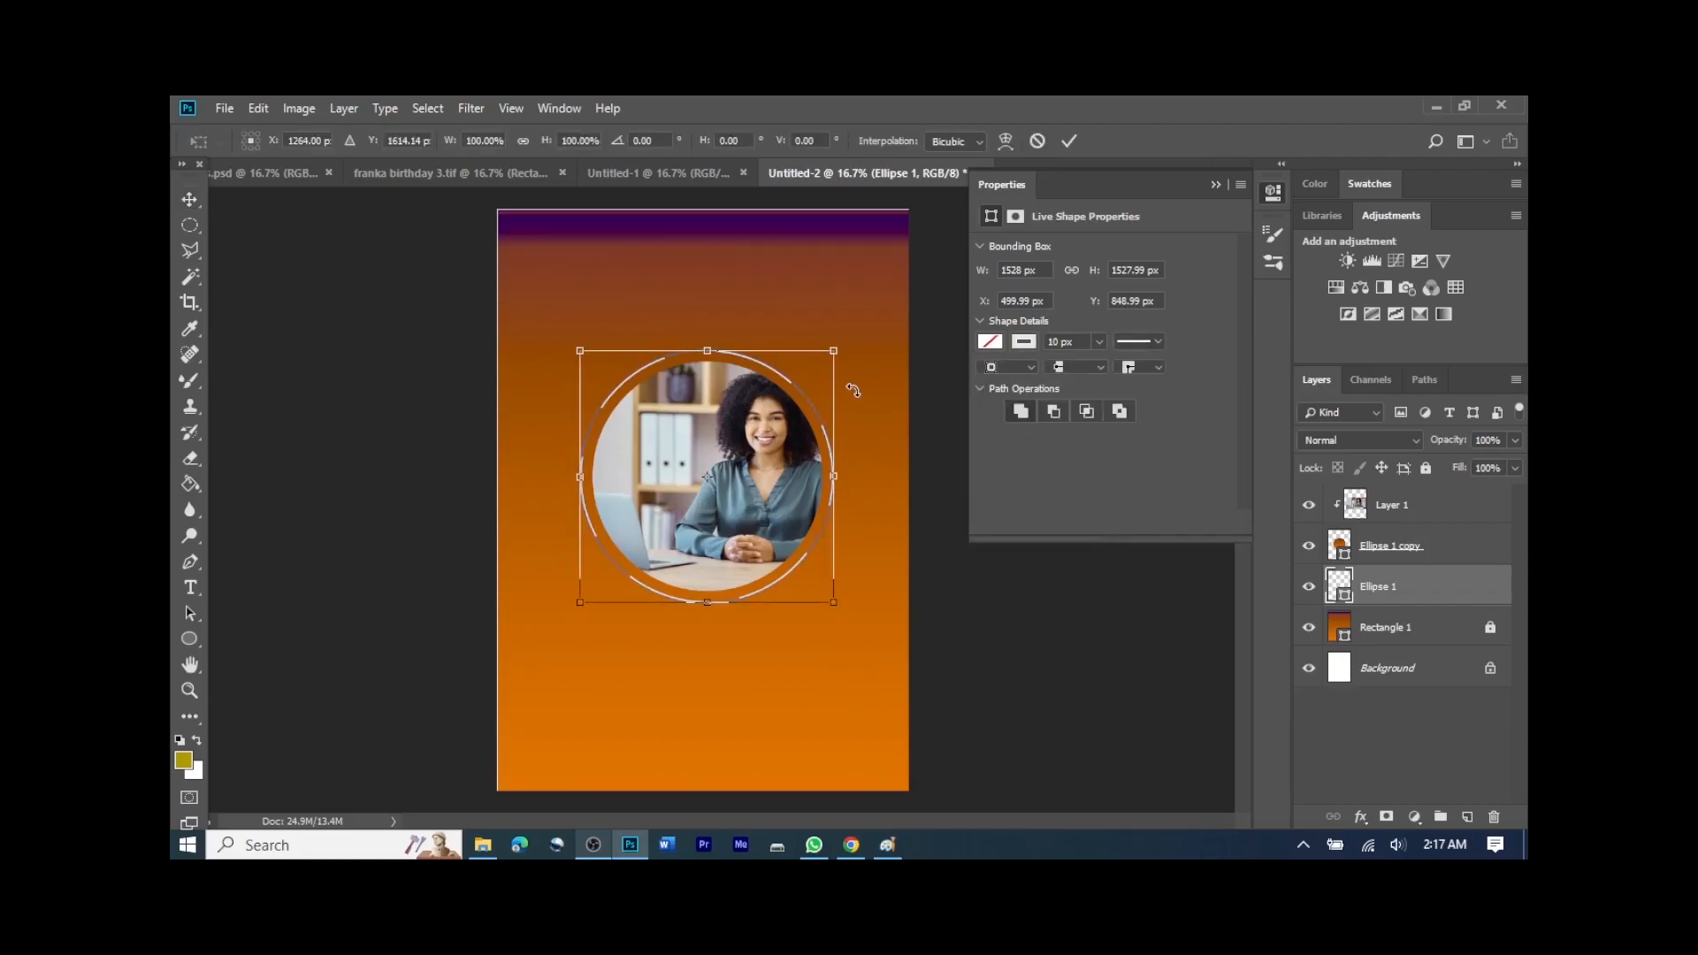
{"action": "left_click", "coordinate": [1068, 141]}
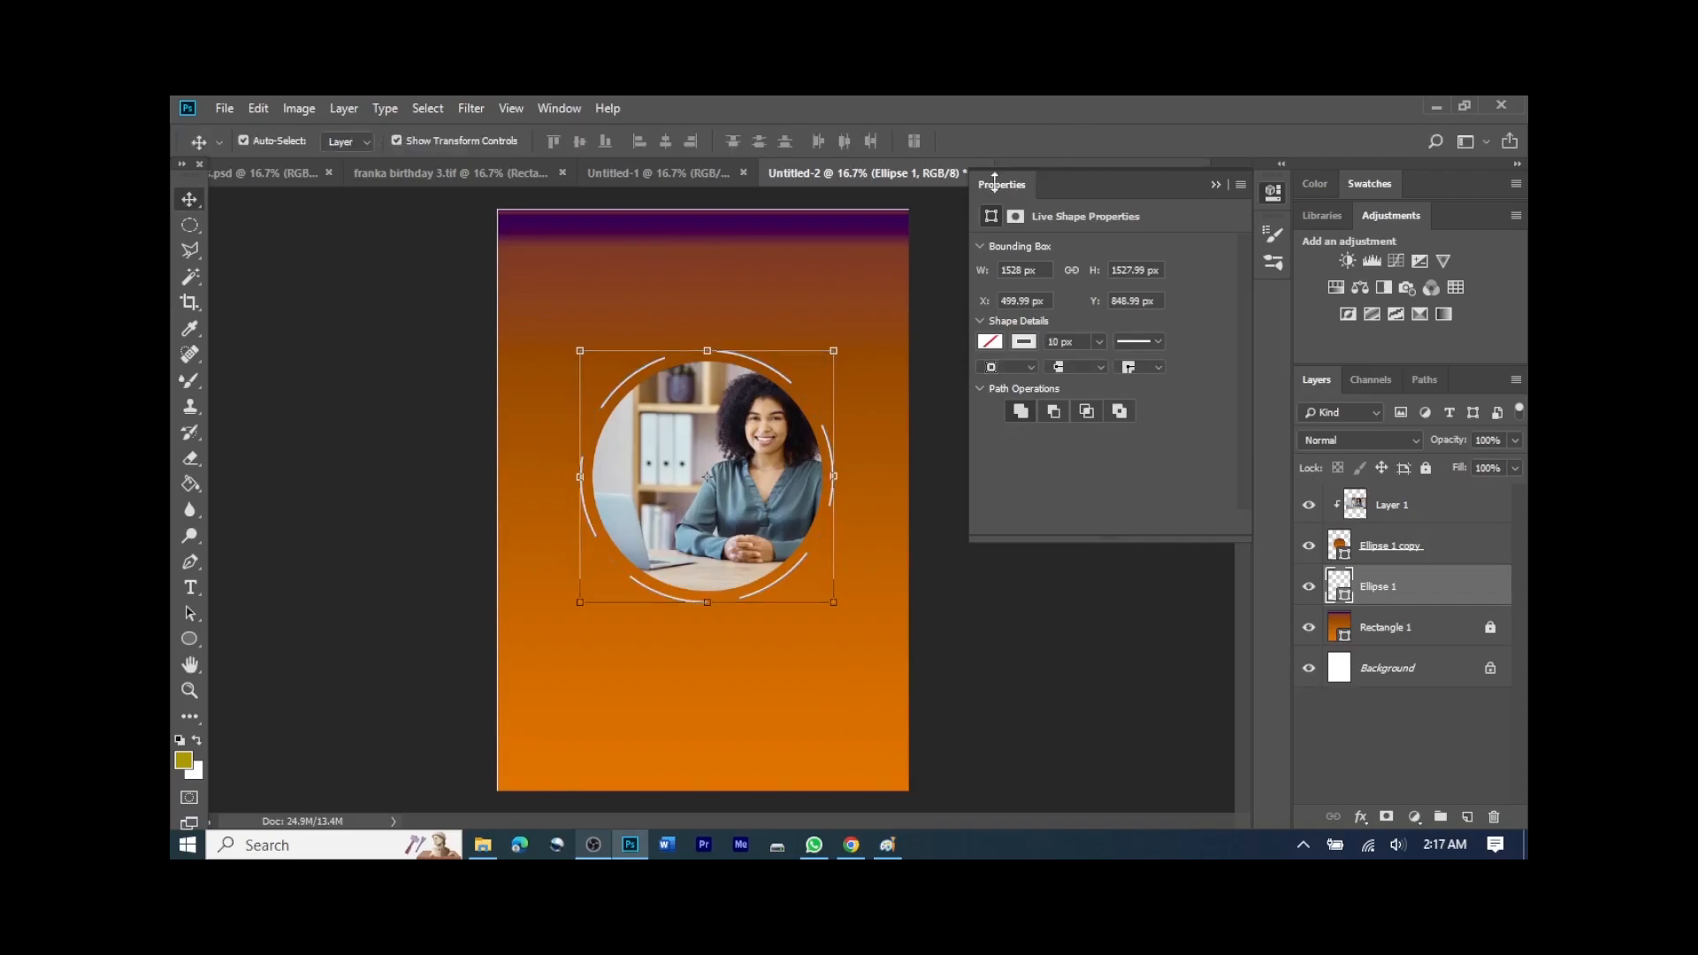
{"action": "left_click", "coordinate": [840, 280]}
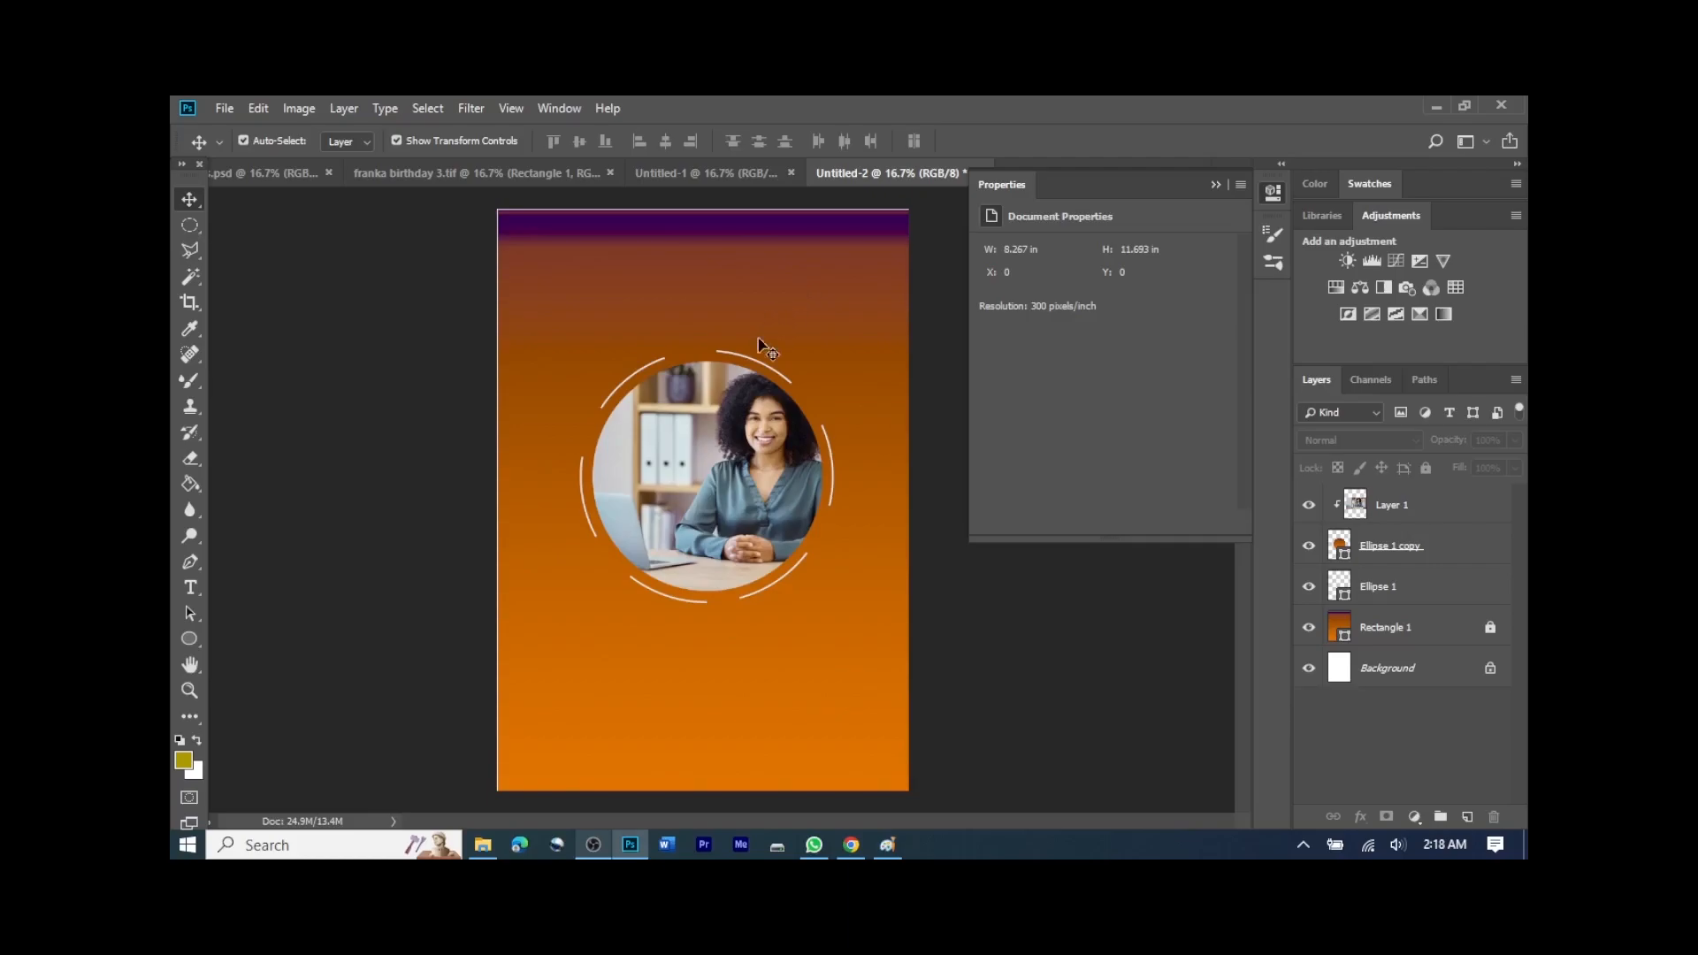
Step: Duplicate the dashed ring layer, Ellipse 1
{"action": "left_click", "coordinate": [760, 367]}
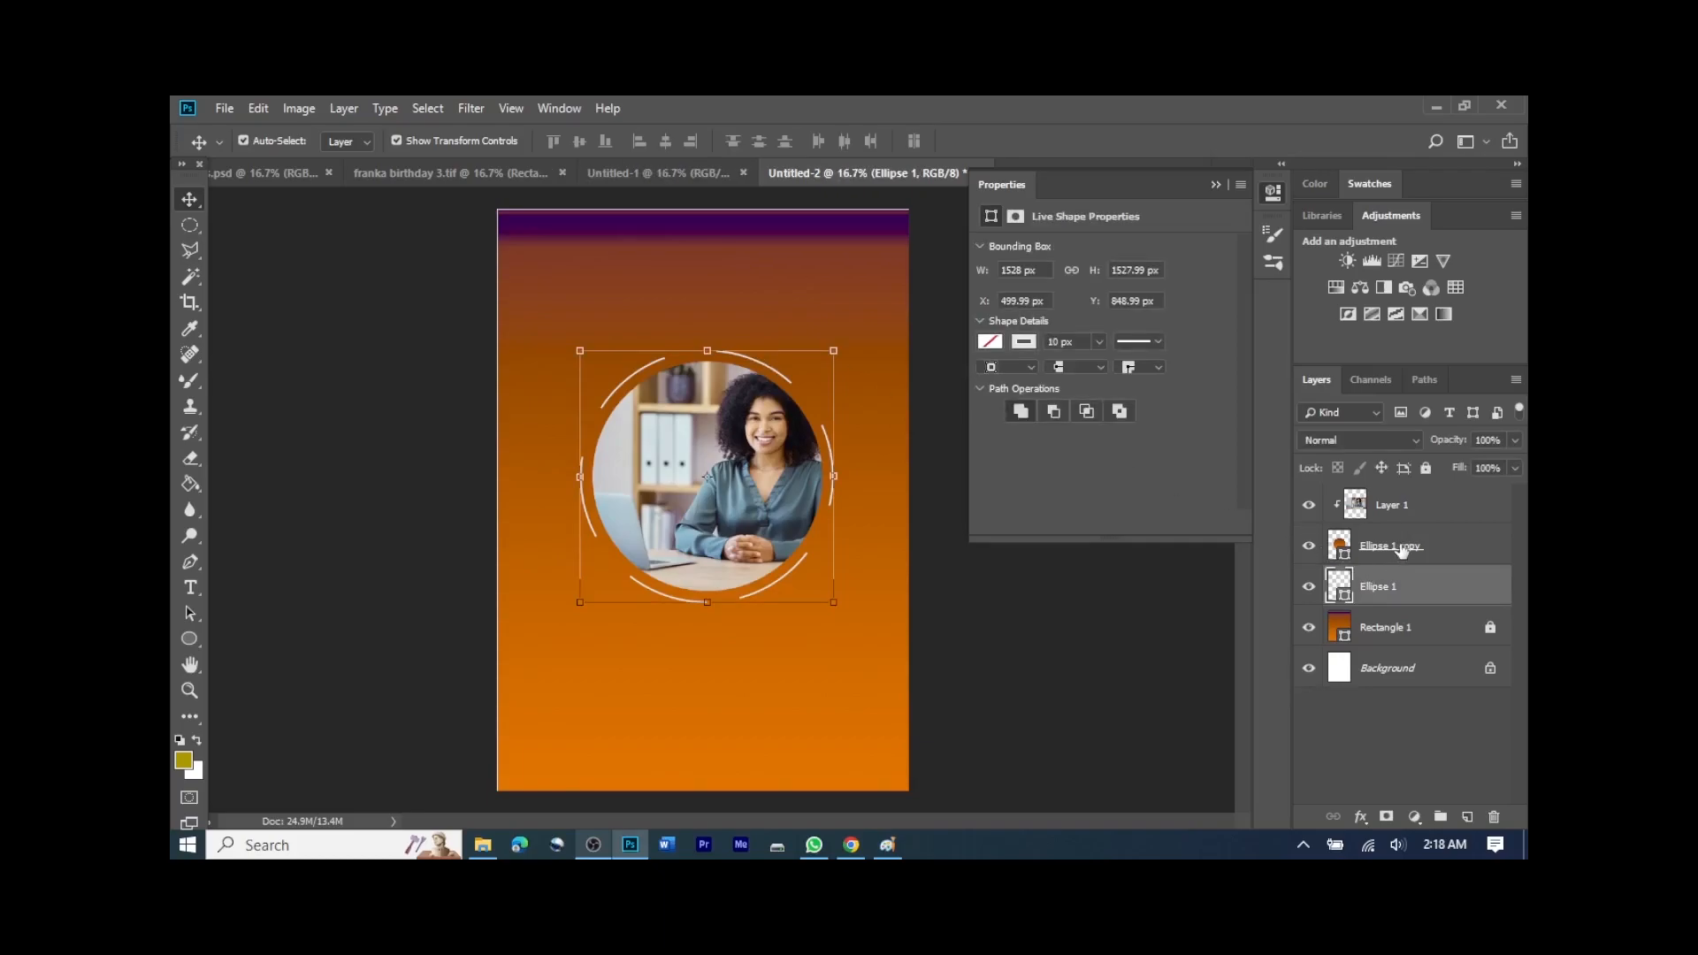
{"action": "left_click", "coordinate": [1400, 548]}
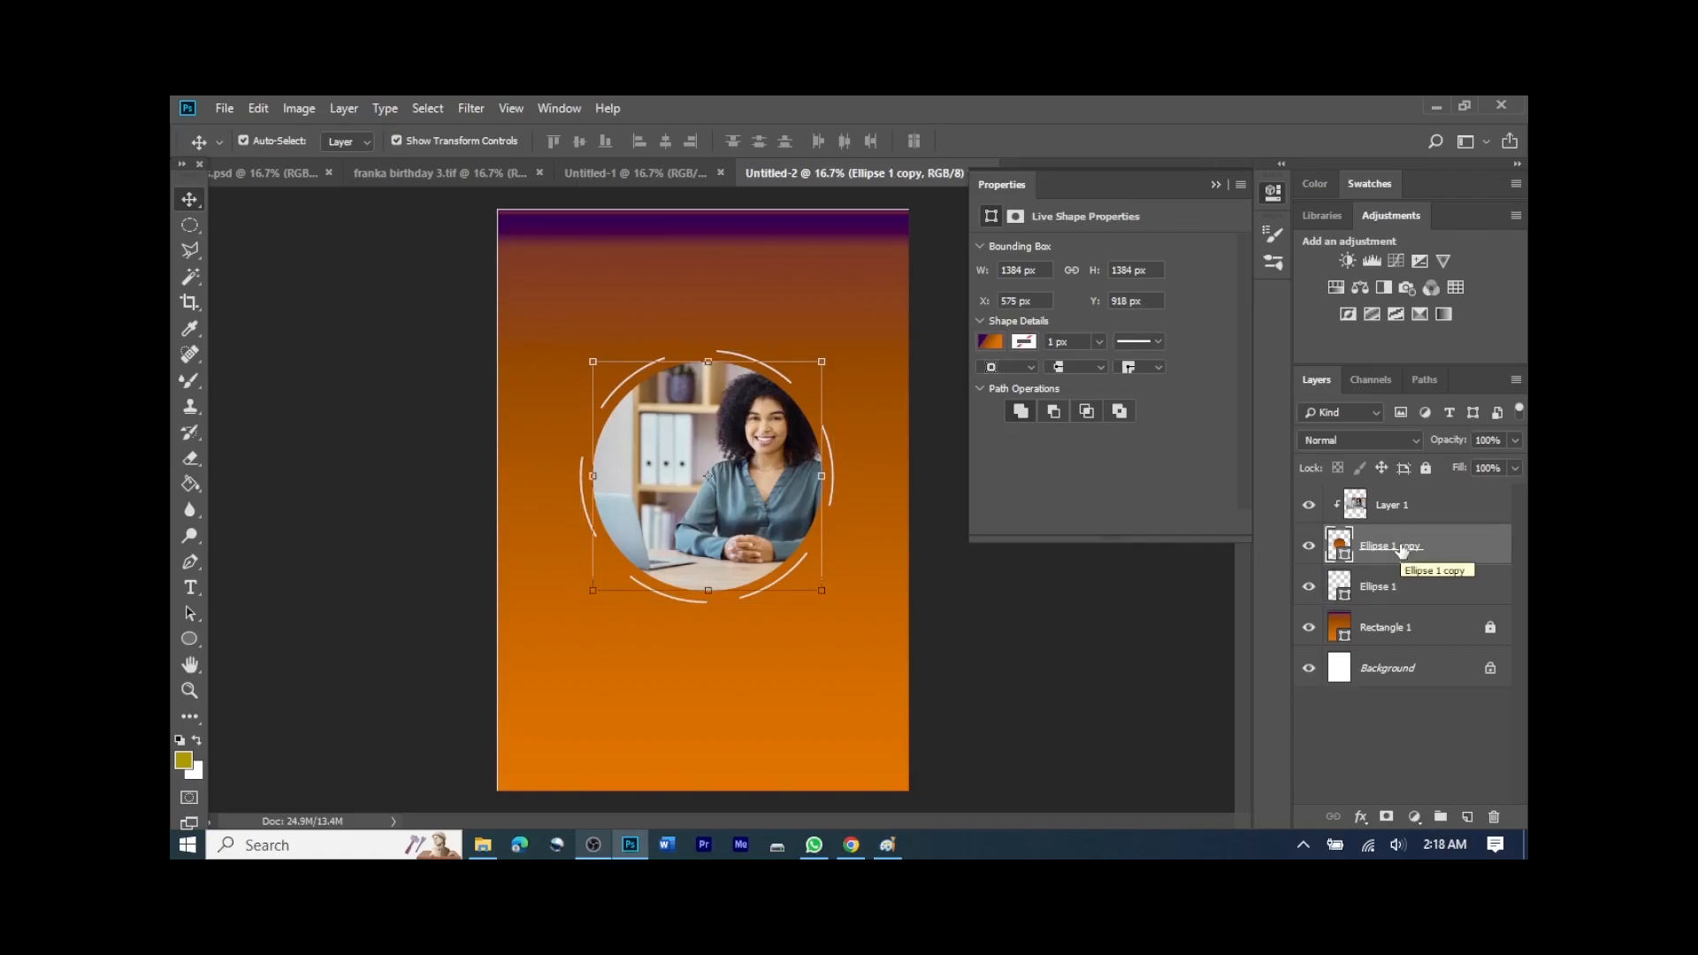
{"action": "left_click", "coordinate": [1415, 591]}
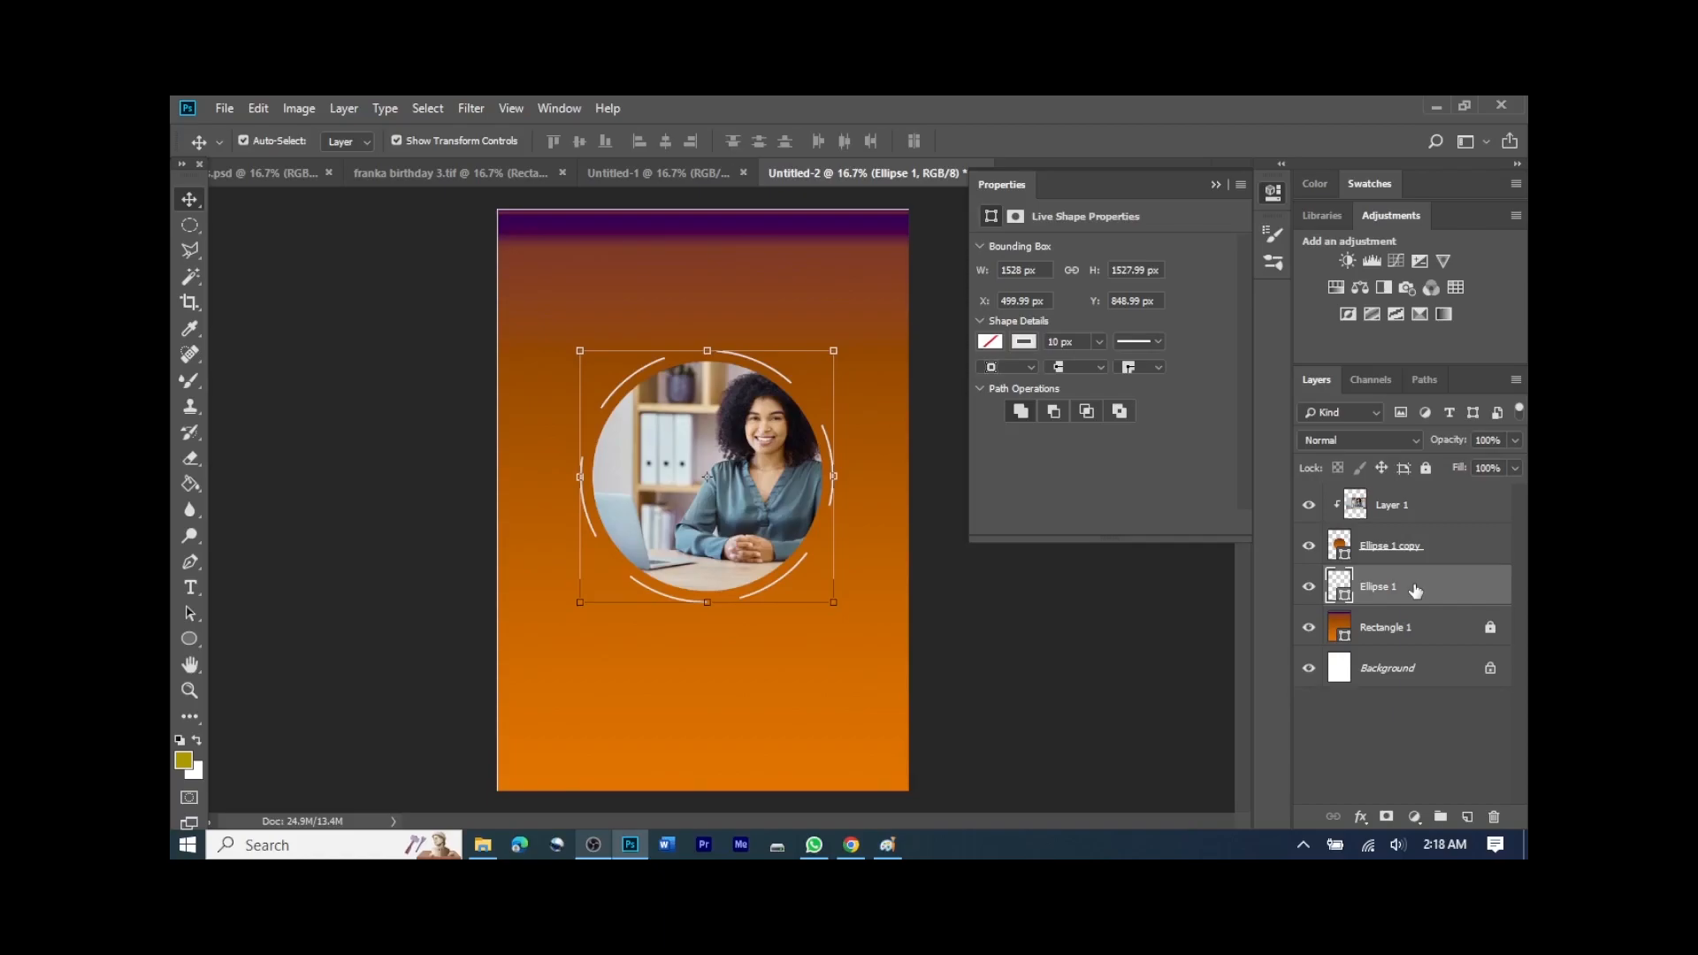
{"action": "key", "text": "ctrl"}
{"action": "key", "text": "ctrl+j"}
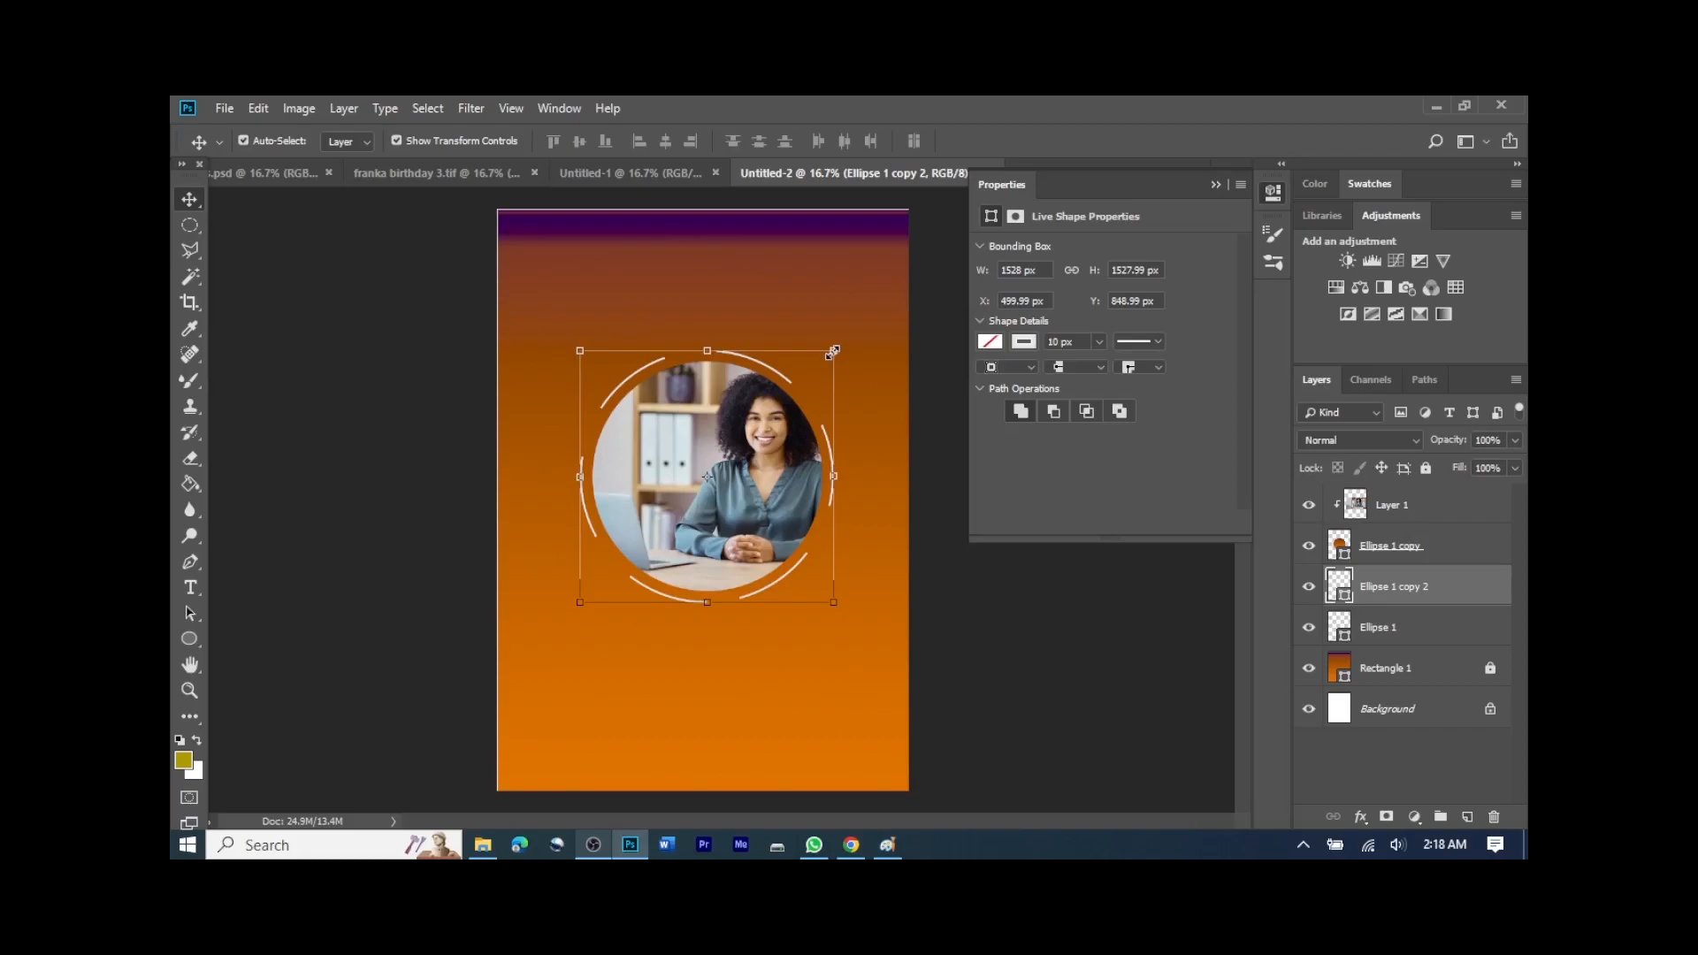
Step: Enlarge the duplicated ring, Ellipse 1 copy 2, to about 112% so it surrounds the original dashed ring
{"action": "left_click_drag", "start_coordinate": [855, 339], "coordinate": [854, 330]}
{"action": "left_click_drag", "start_coordinate": [581, 603], "coordinate": [569, 612]}
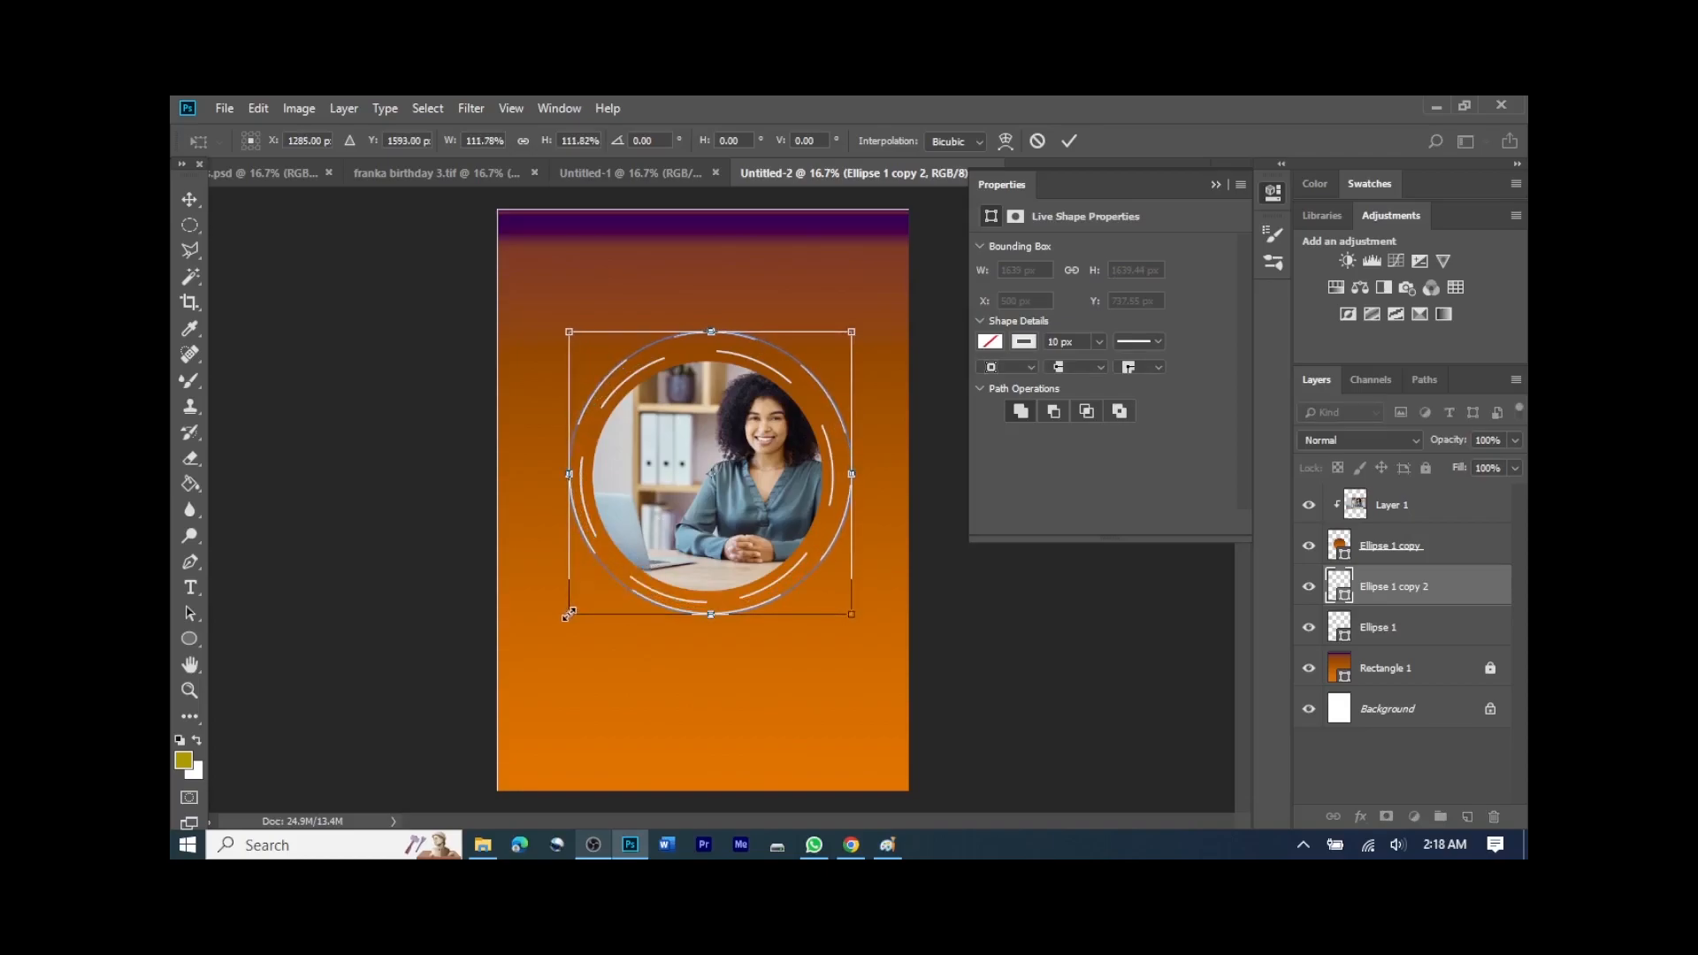
{"action": "left_click", "coordinate": [1072, 140]}
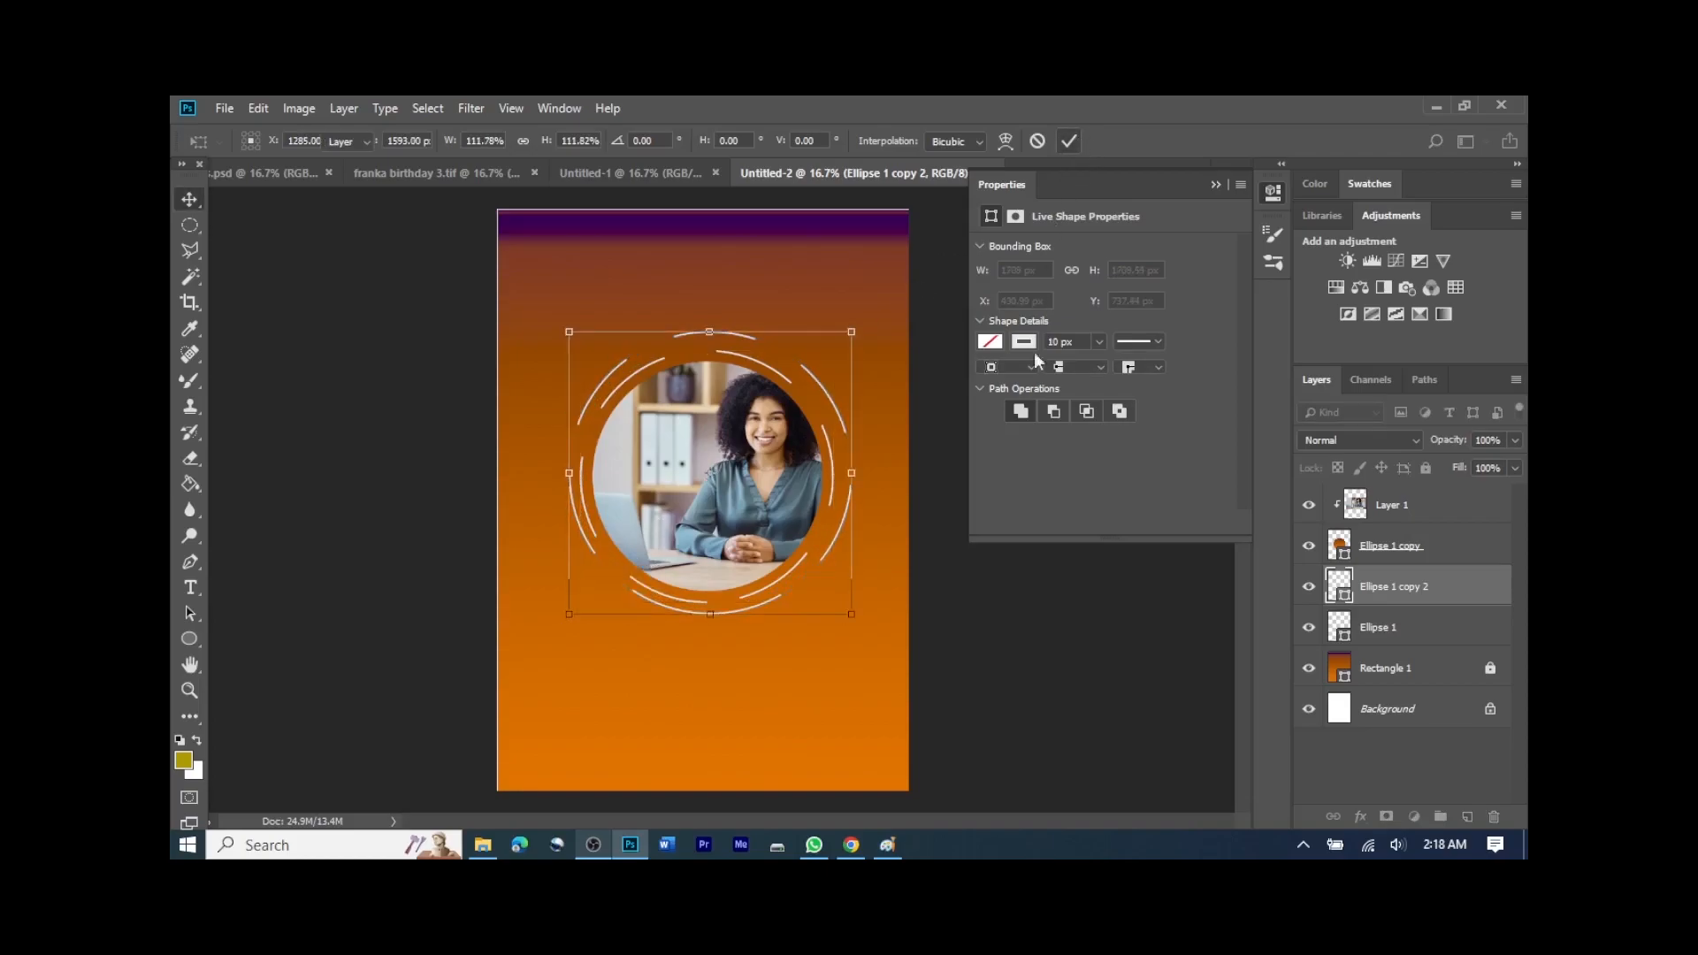
{"action": "left_click", "coordinate": [1000, 561]}
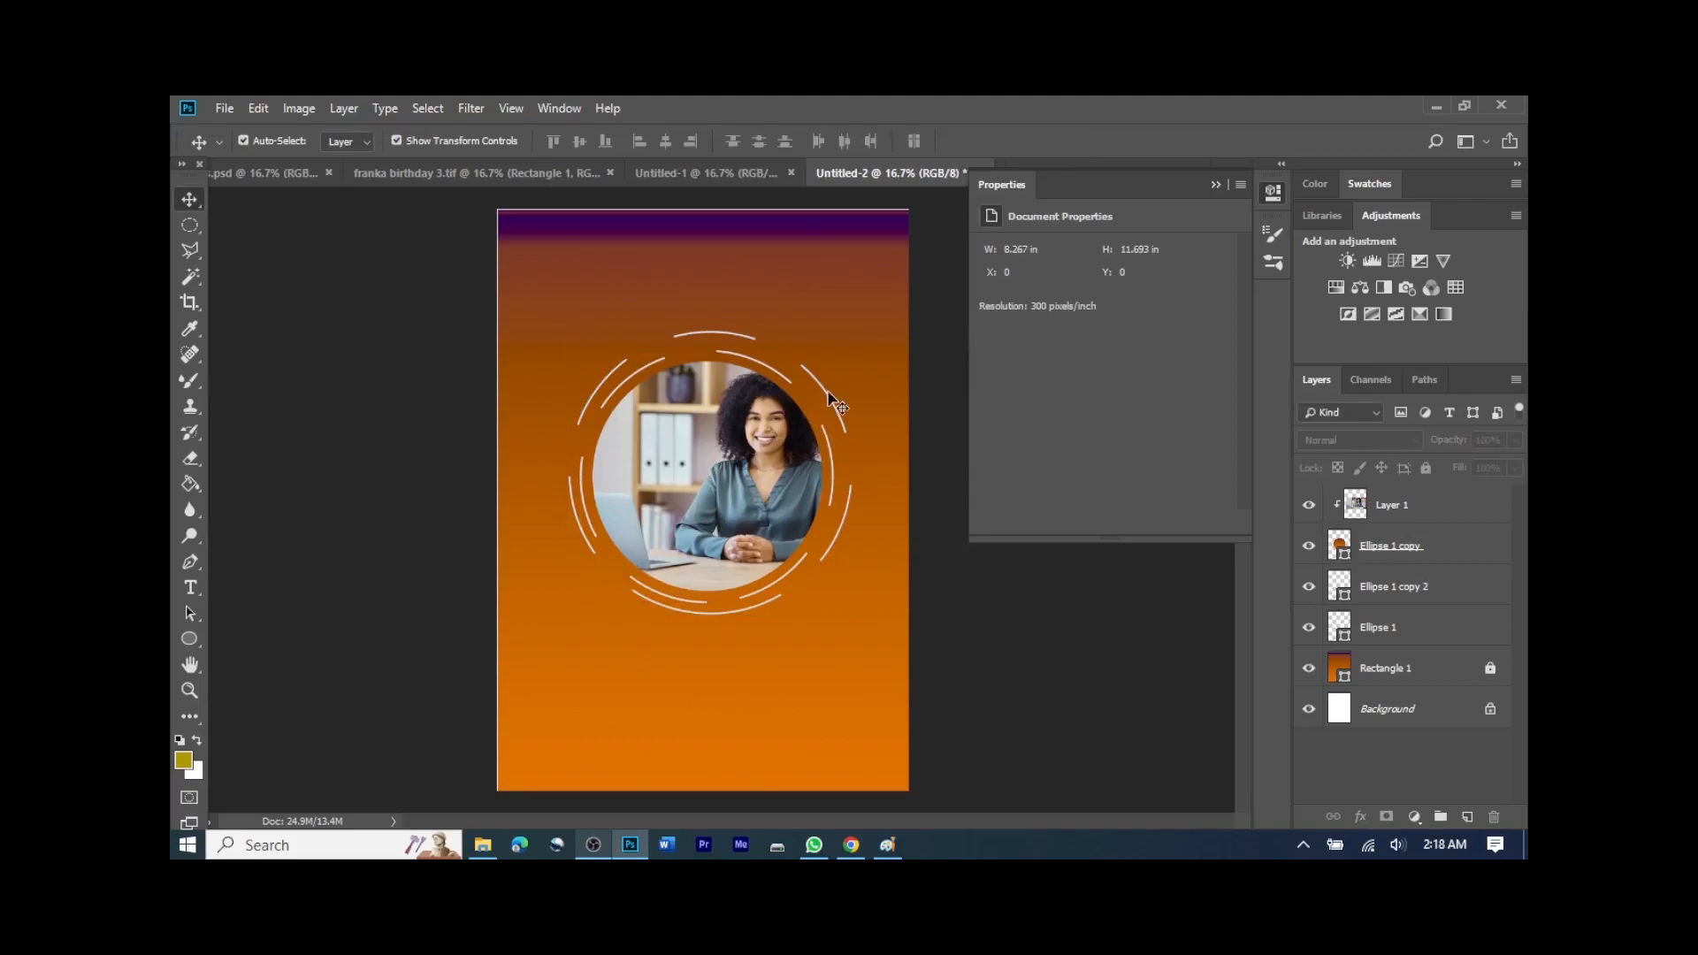
Step: Shrink the outer dashed ring, Ellipse 1 copy 2, to about 1639 by 1589 px, closer to the inner ring
{"action": "left_click", "coordinate": [740, 337]}
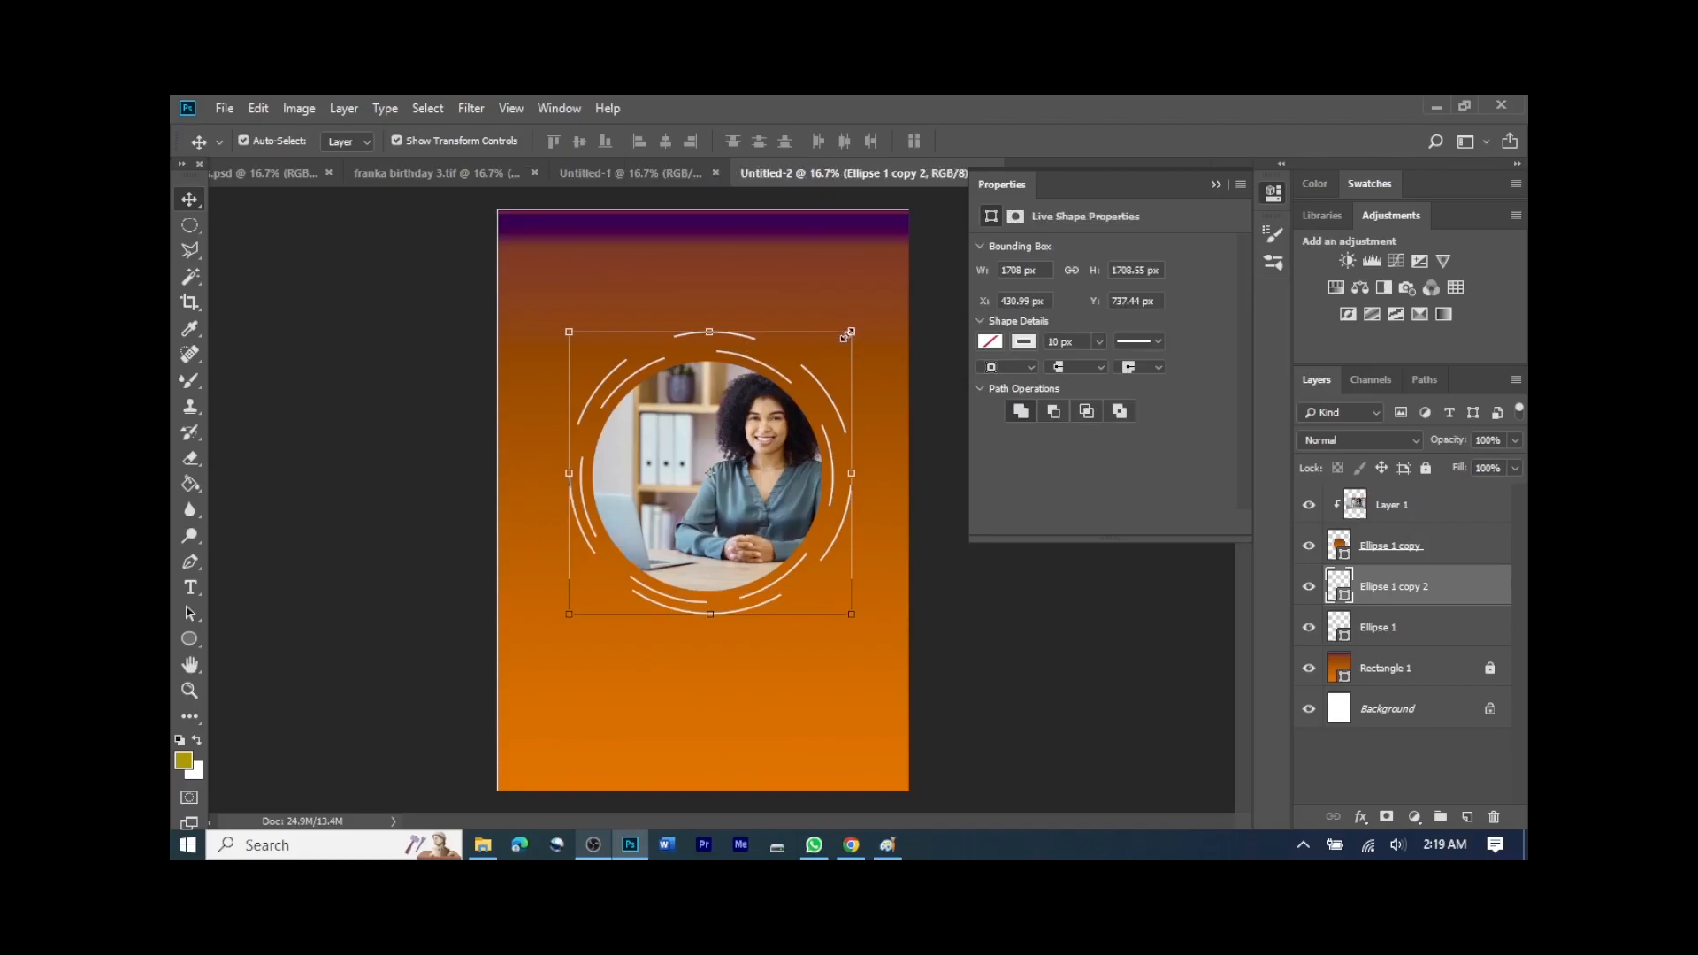
{"action": "left_click_drag", "start_coordinate": [850, 333], "coordinate": [836, 345]}
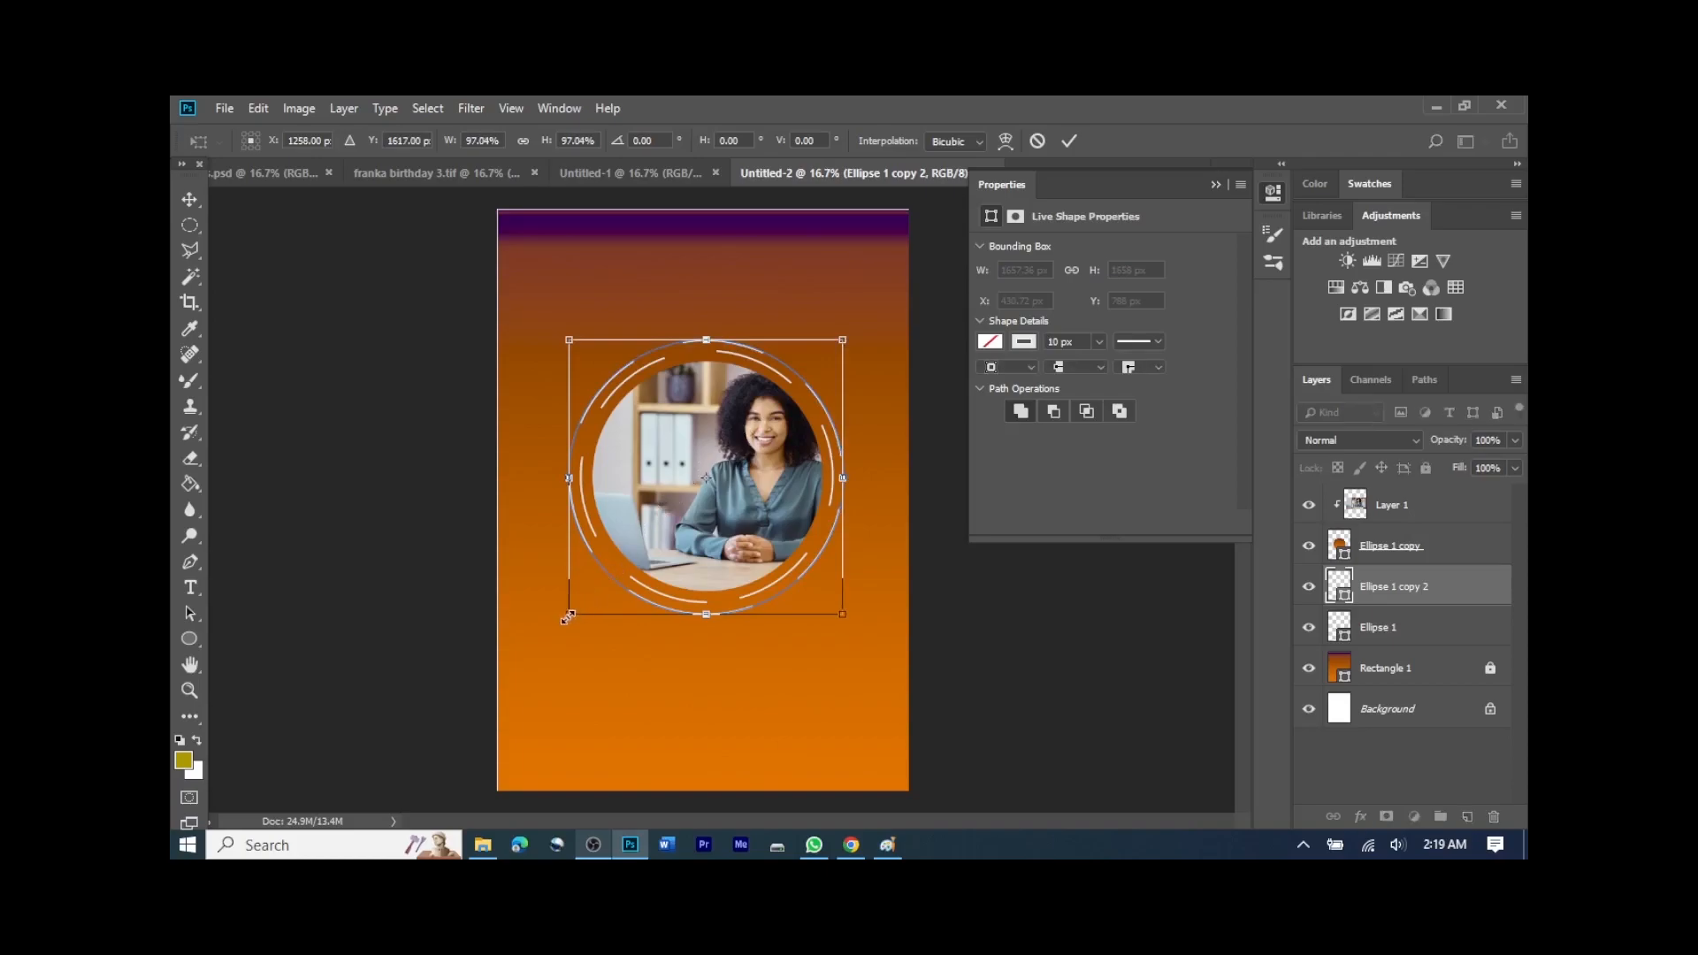
{"action": "left_click_drag", "start_coordinate": [569, 613], "coordinate": [570, 607]}
{"action": "key", "text": "Return"}
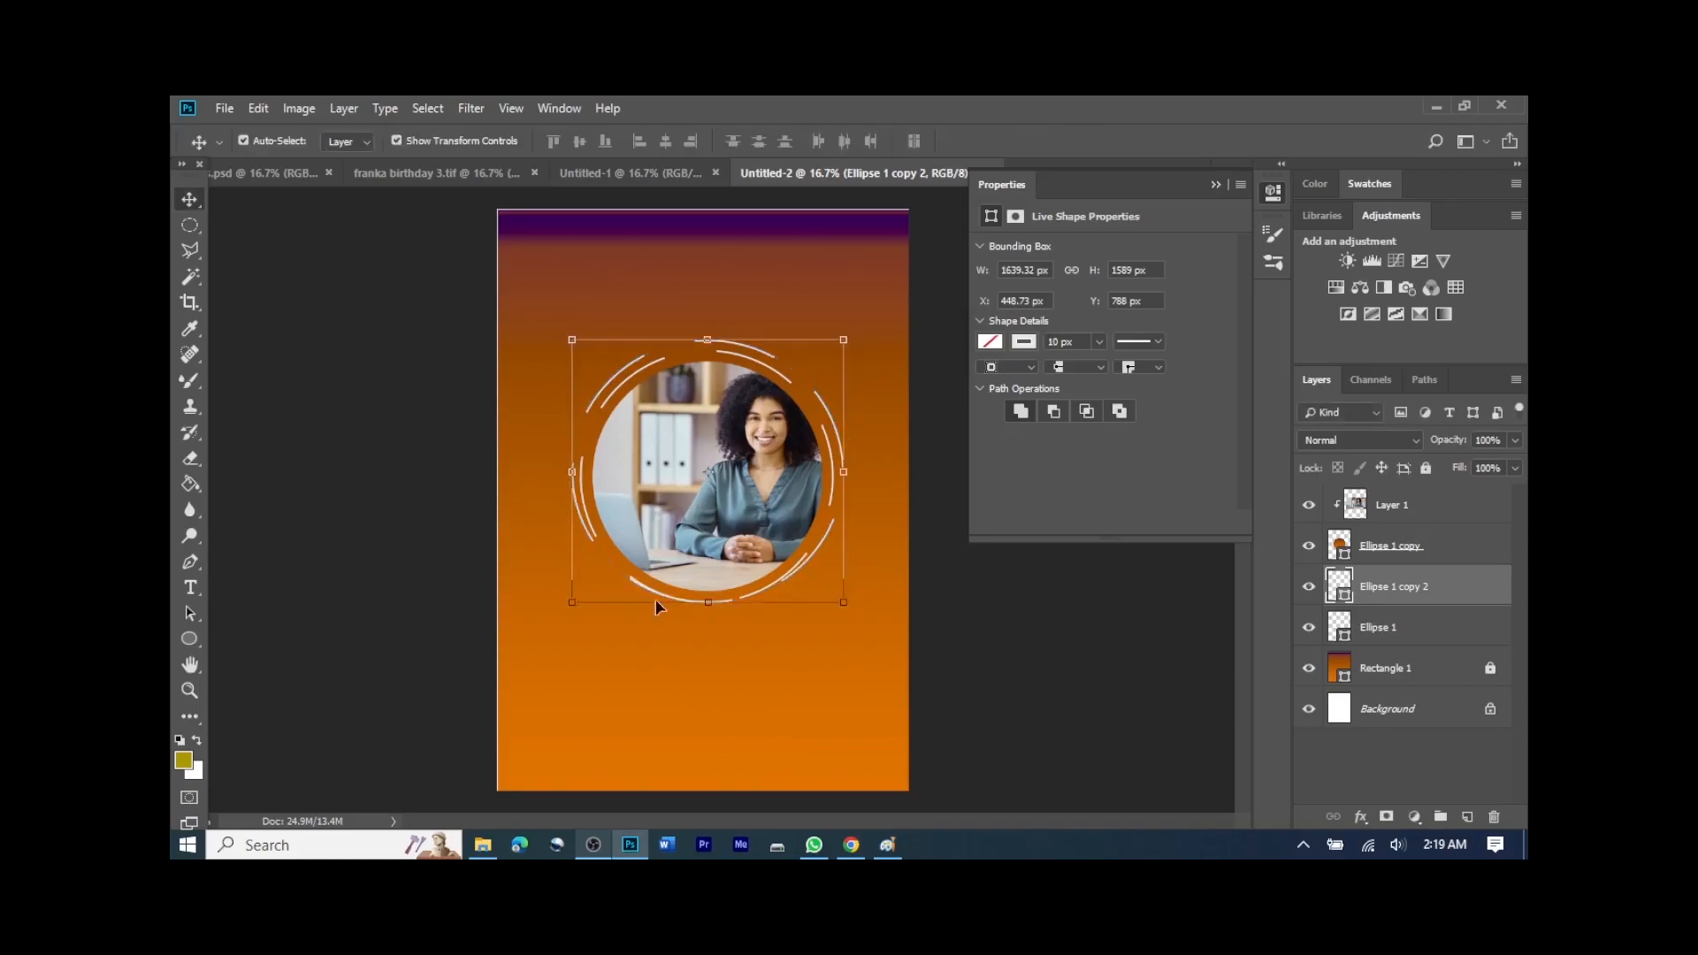
{"action": "left_click", "coordinate": [775, 290]}
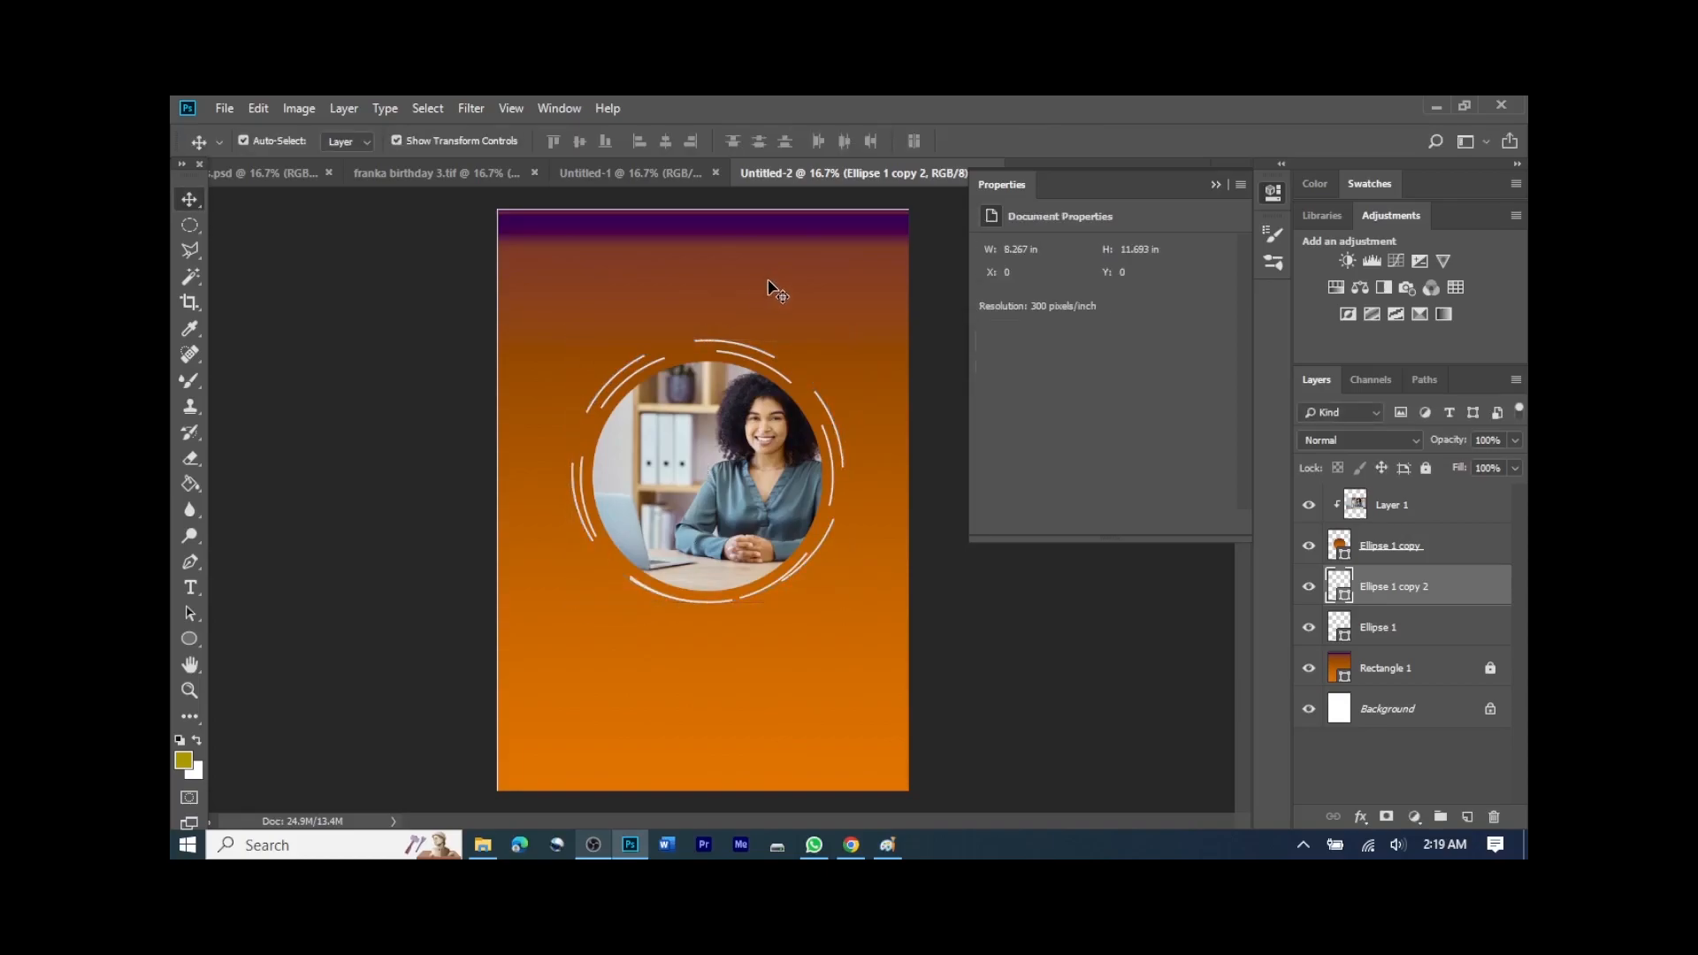
Step: Set the outer ring's first dash length to 150 pt and slightly widen its first gap
{"action": "left_click", "coordinate": [750, 354]}
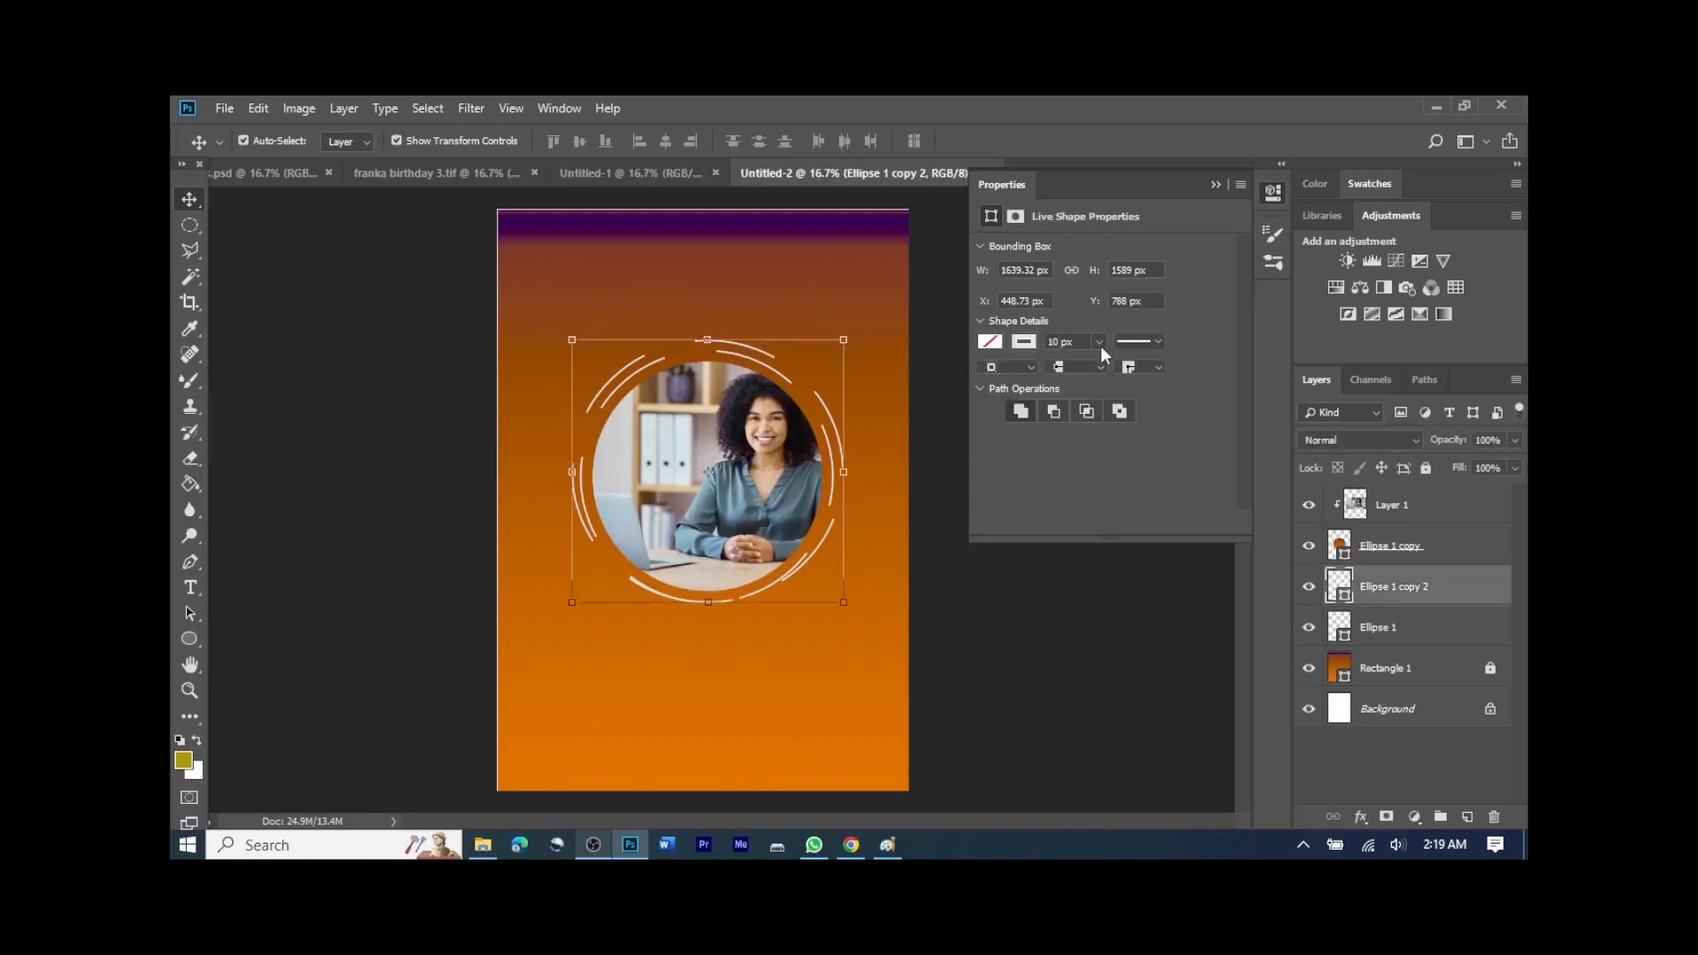
{"action": "left_click", "coordinate": [1153, 342]}
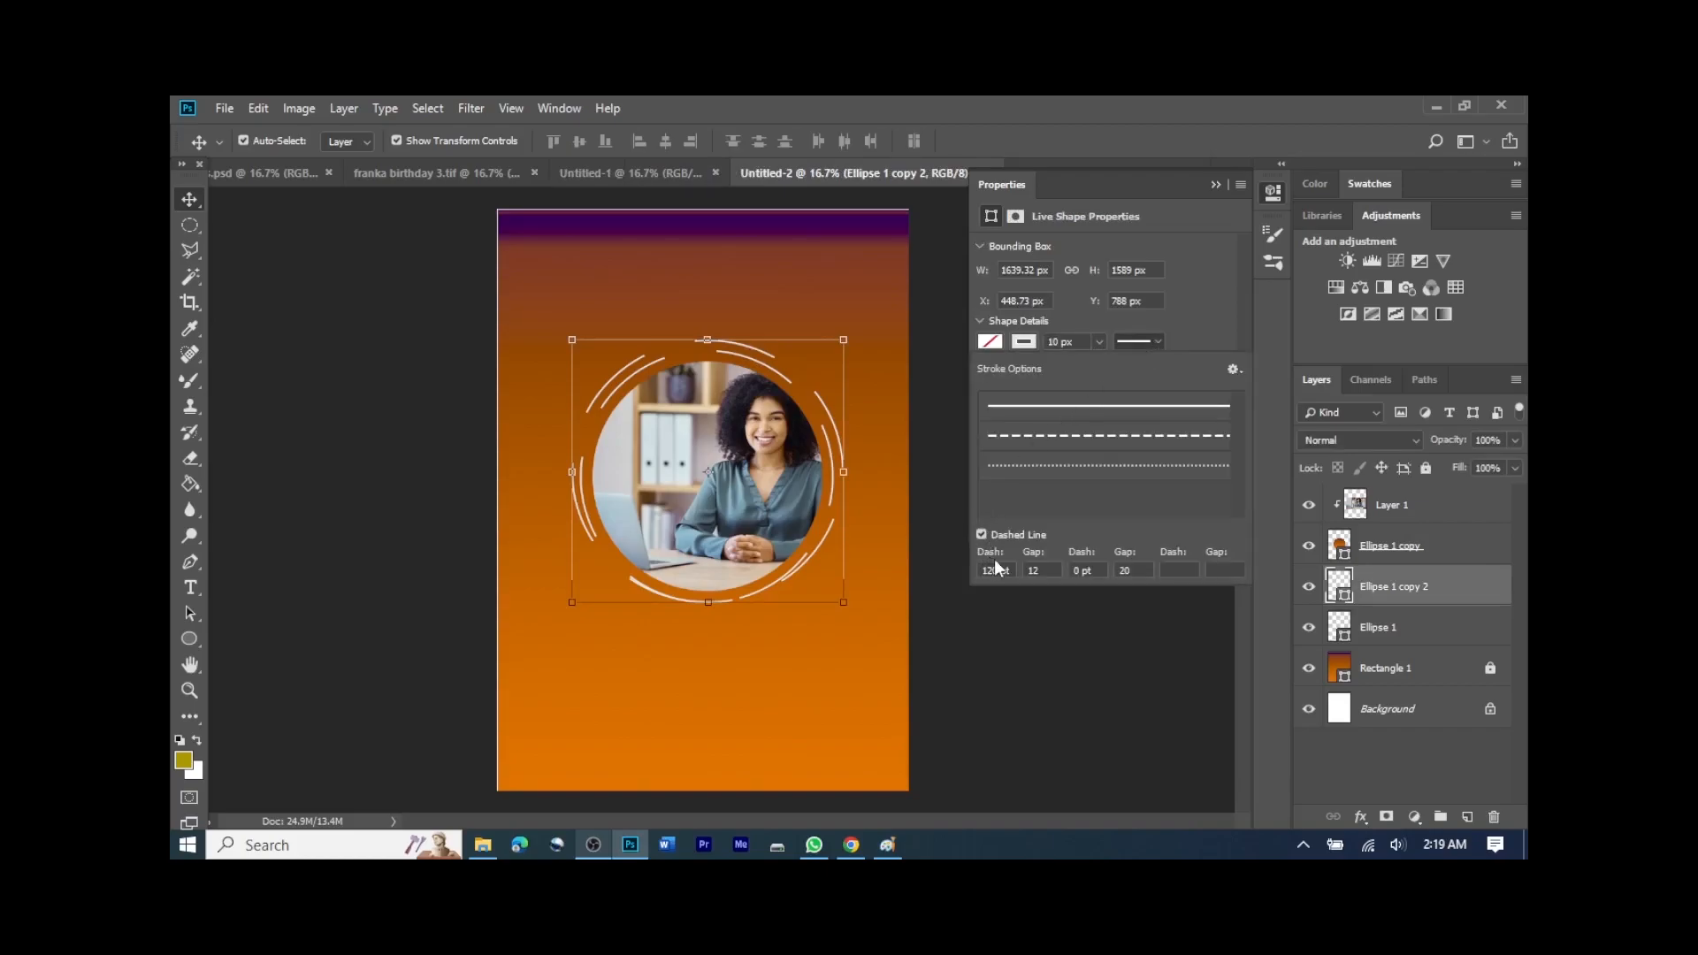
{"action": "key", "text": "shift+Up"}
{"action": "key", "text": "shift+Up"}
{"action": "key", "text": "shift+Up"}
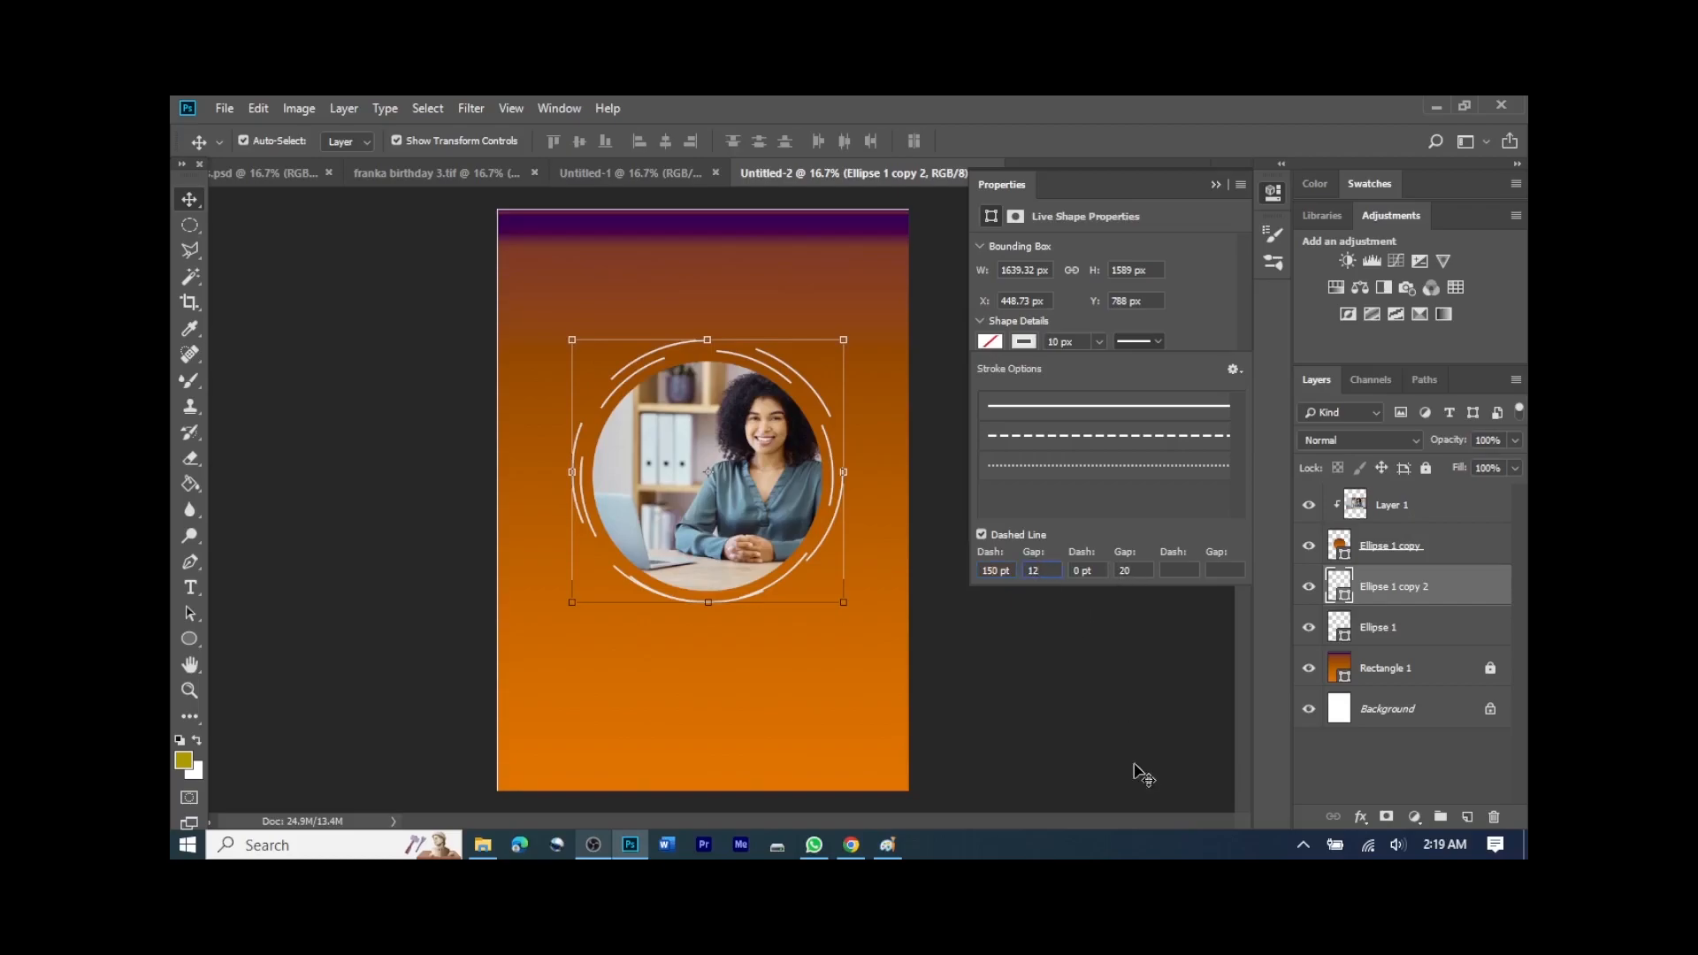
{"action": "type", "text": "5"}
{"action": "left_click", "coordinate": [1111, 725]}
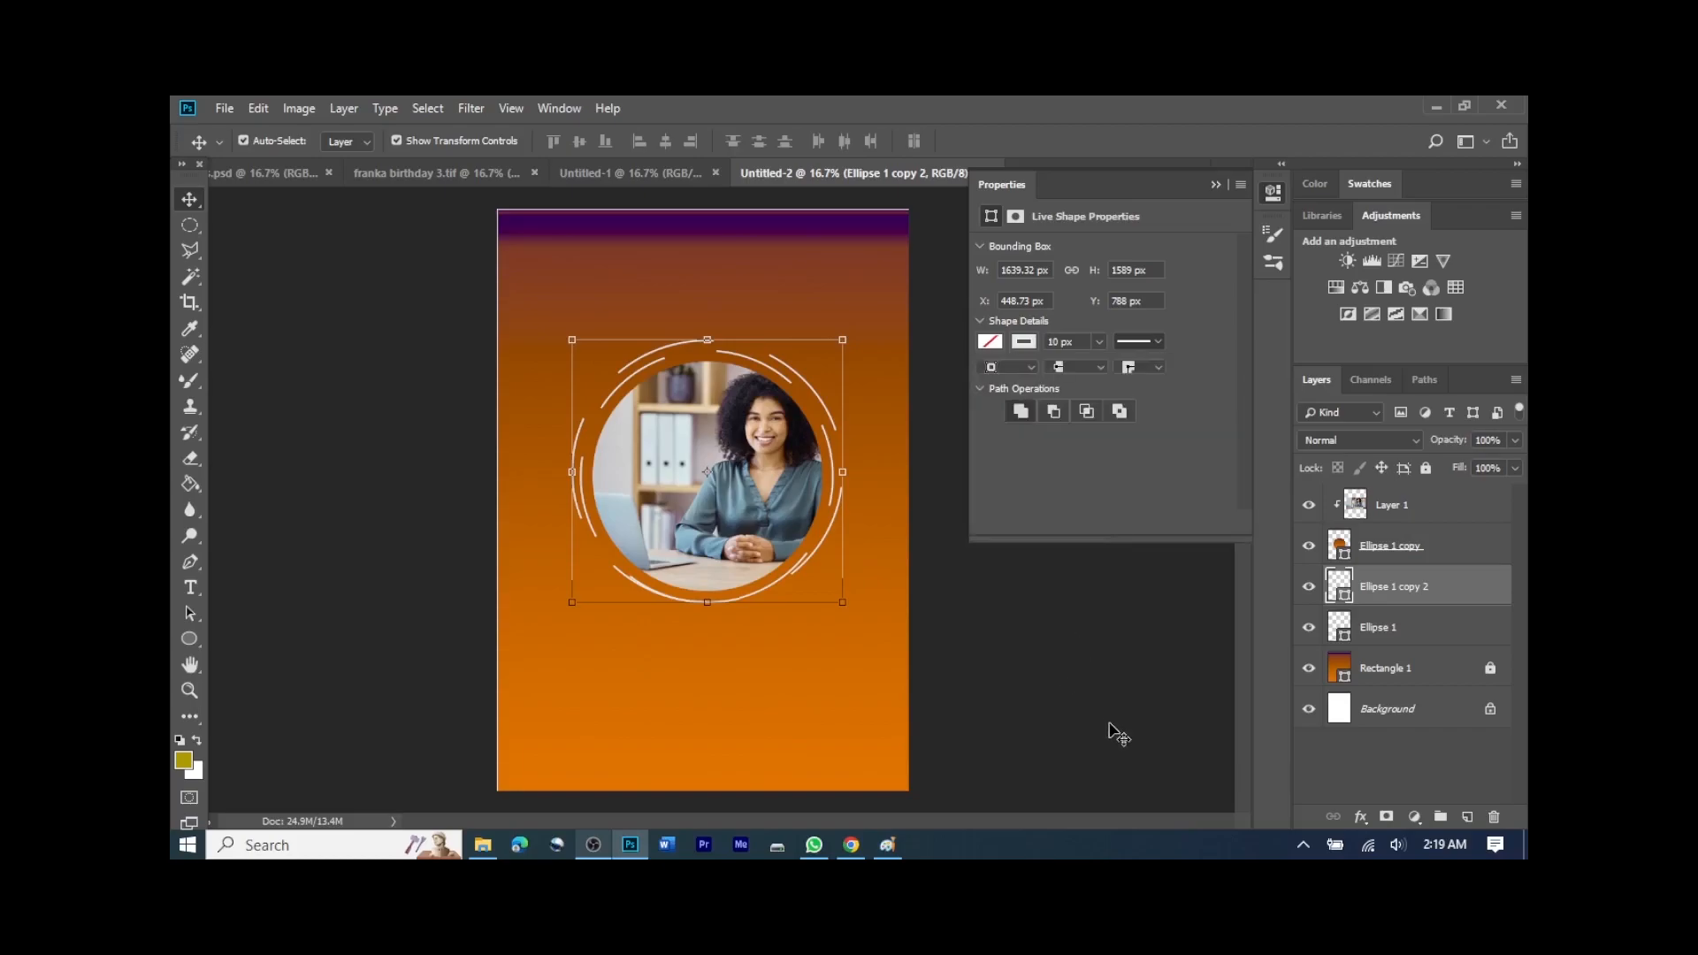
{"action": "left_click", "coordinate": [1008, 641]}
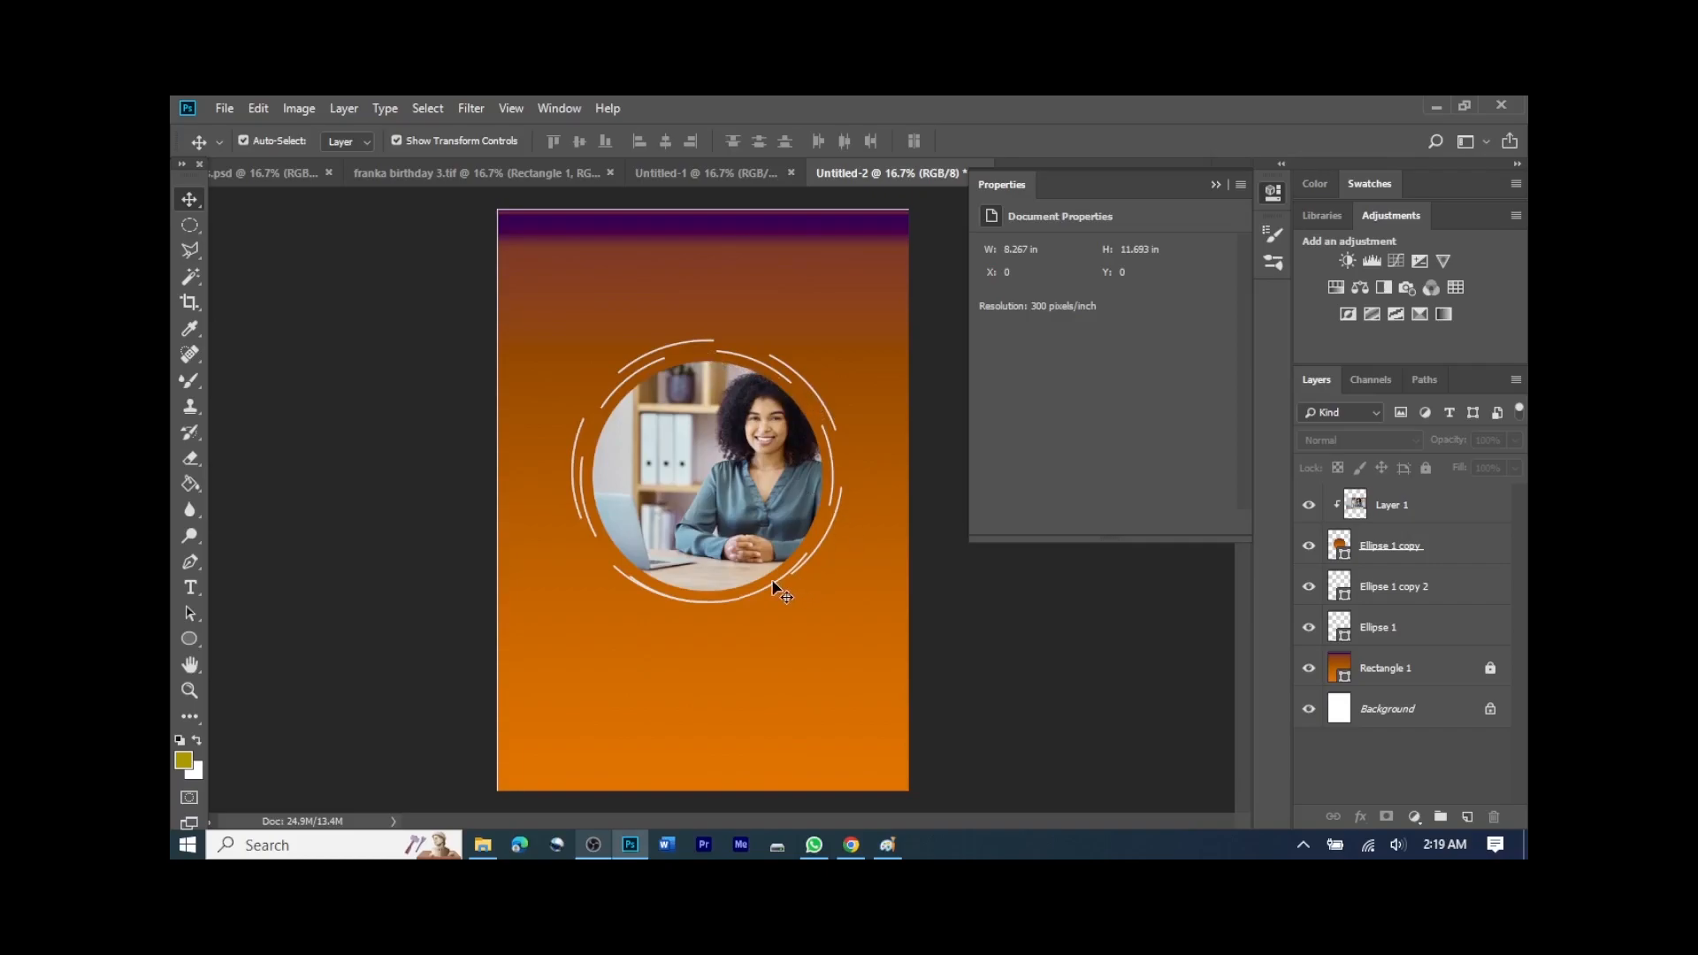
Step: Enlarge the outer dashed ring, Ellipse 1 copy 2, to about 1724 by 1672 px
{"action": "left_click", "coordinate": [703, 342]}
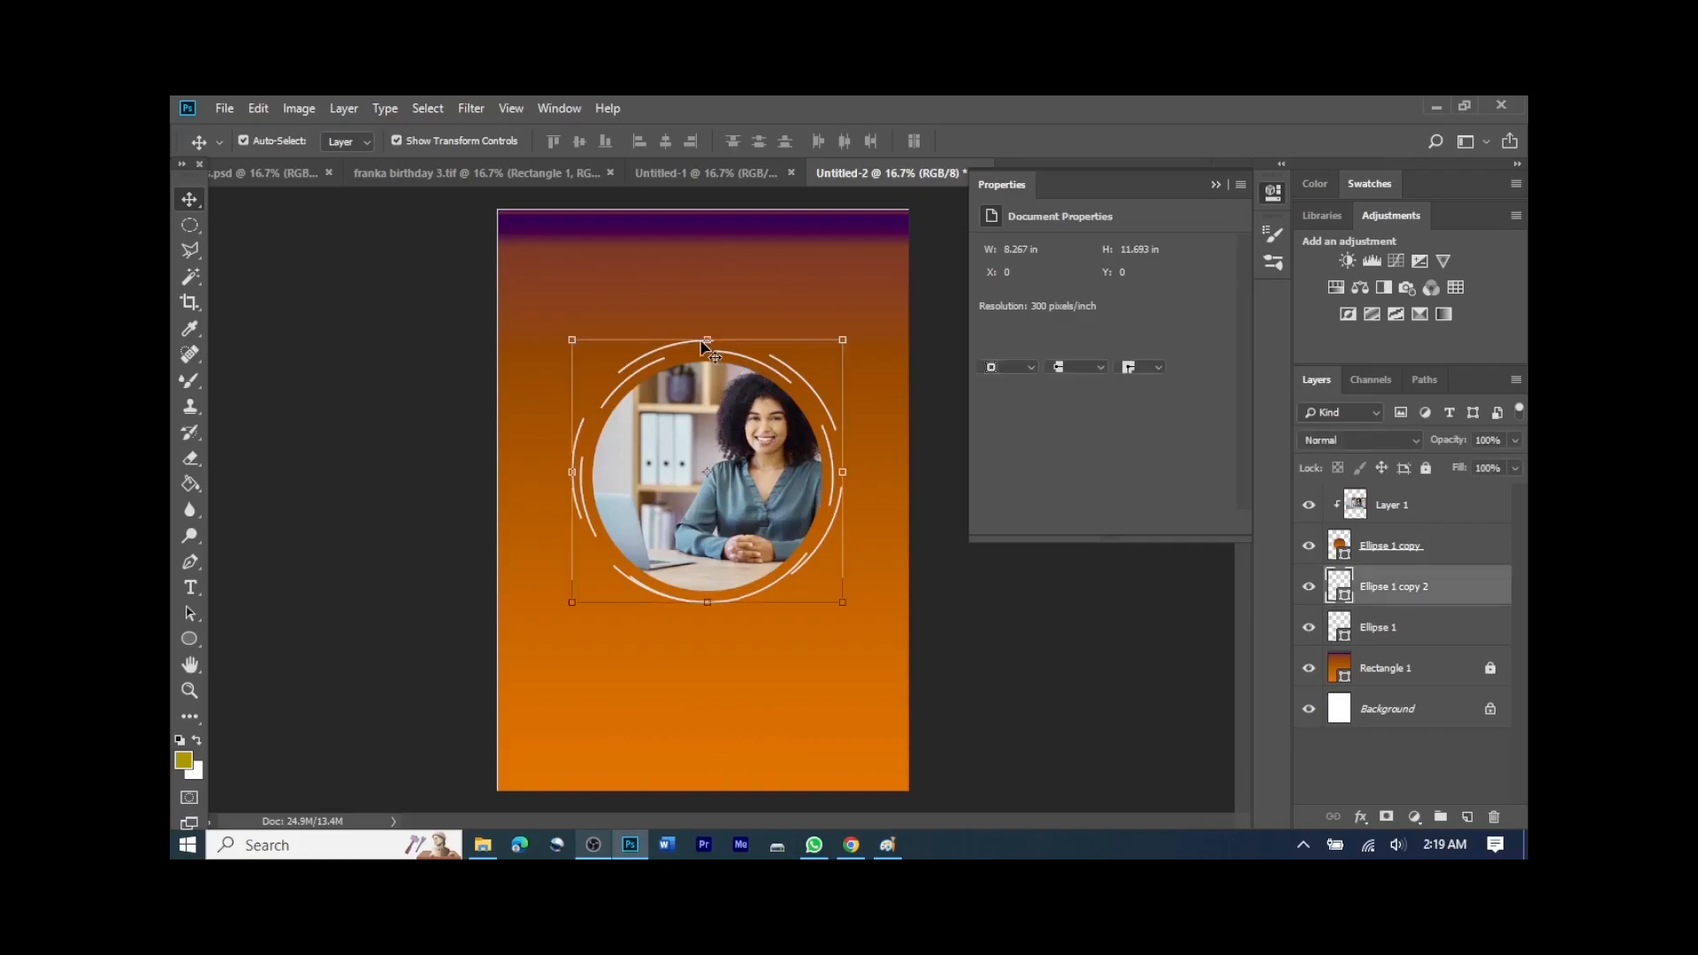
{"action": "left_click", "coordinate": [703, 341]}
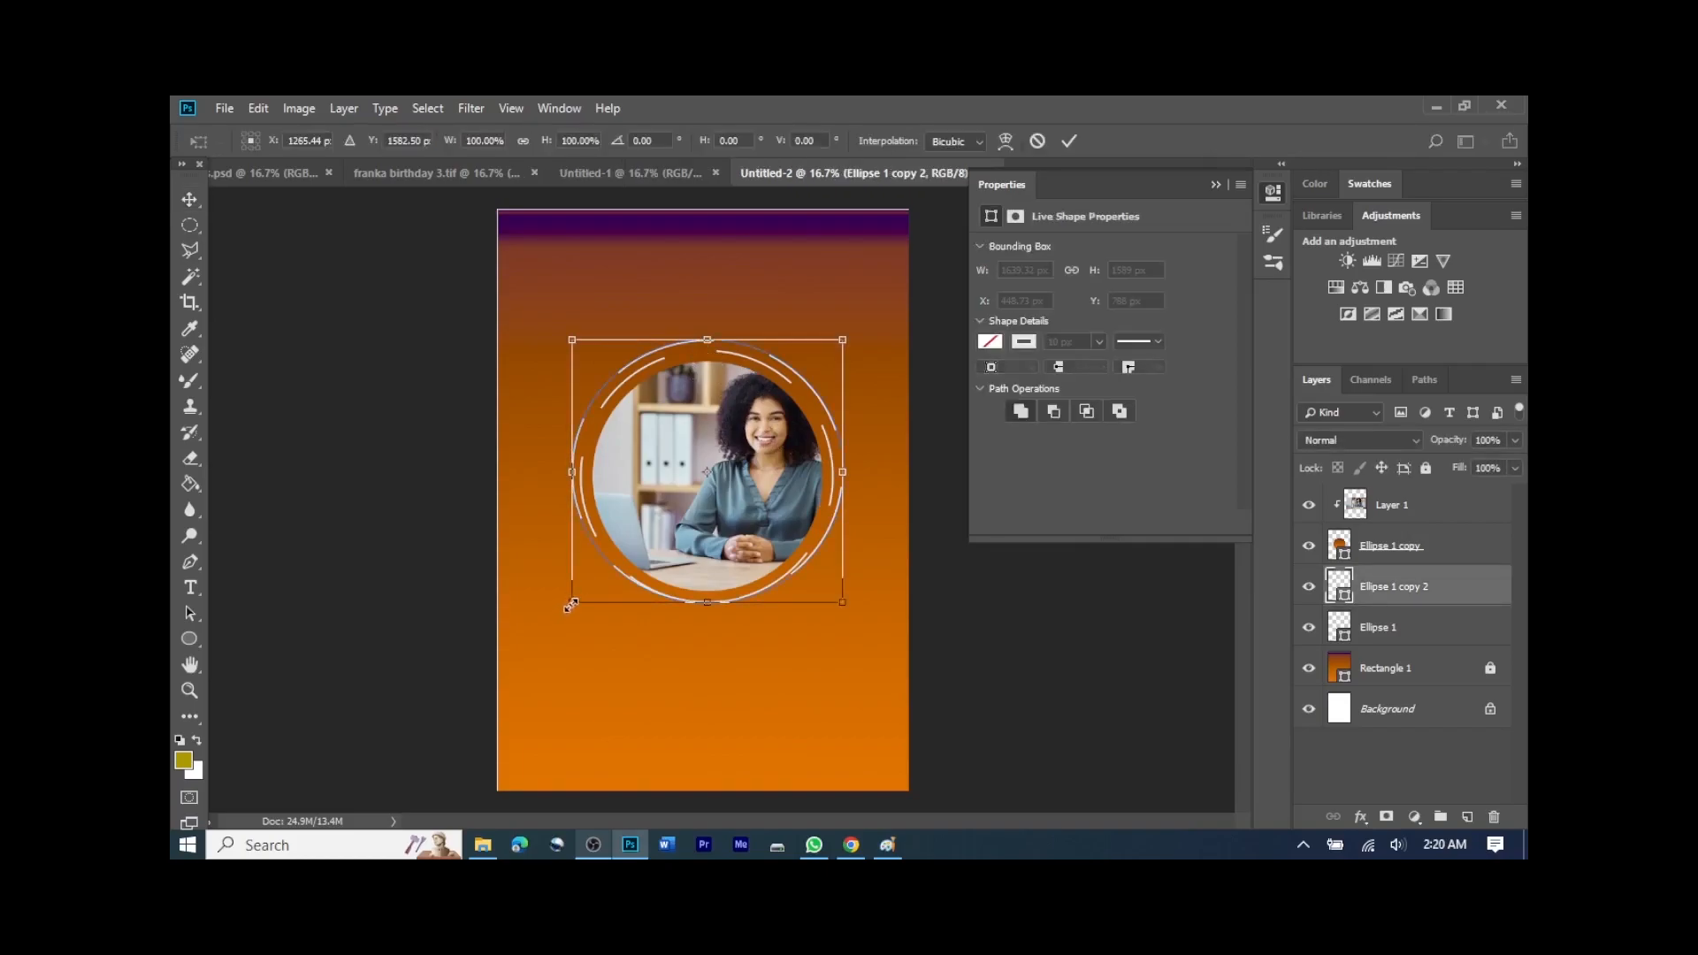
{"action": "left_click_drag", "start_coordinate": [569, 607], "coordinate": [561, 612]}
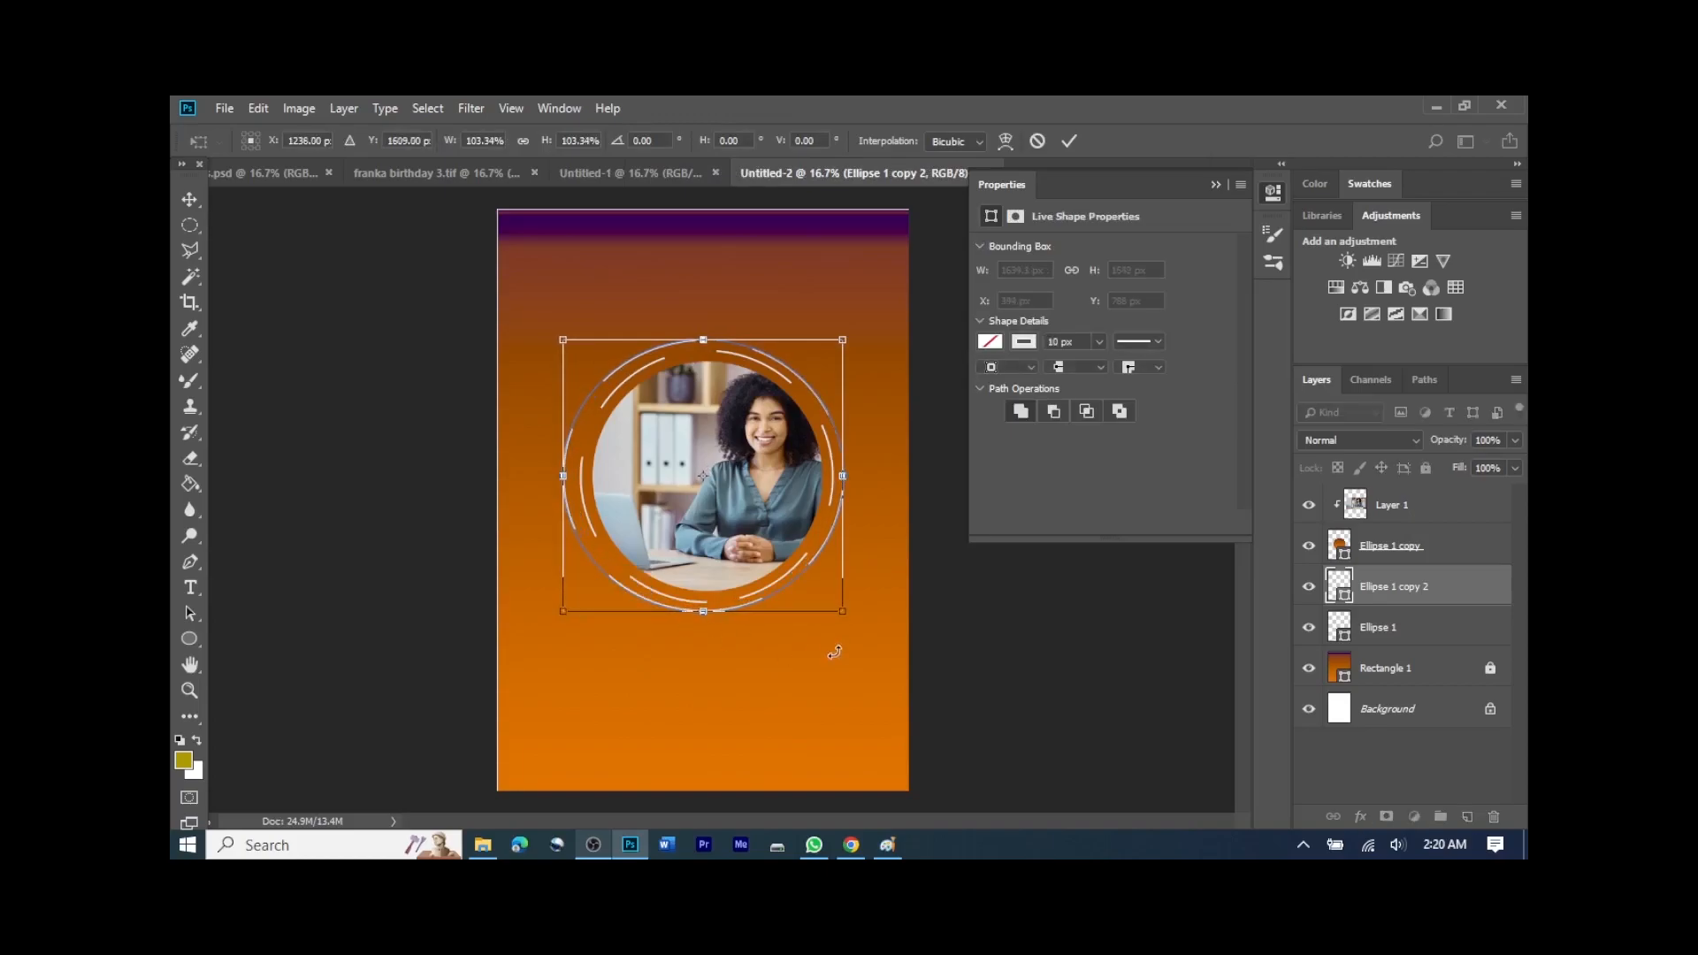
{"action": "left_click_drag", "start_coordinate": [847, 618], "coordinate": [852, 621]}
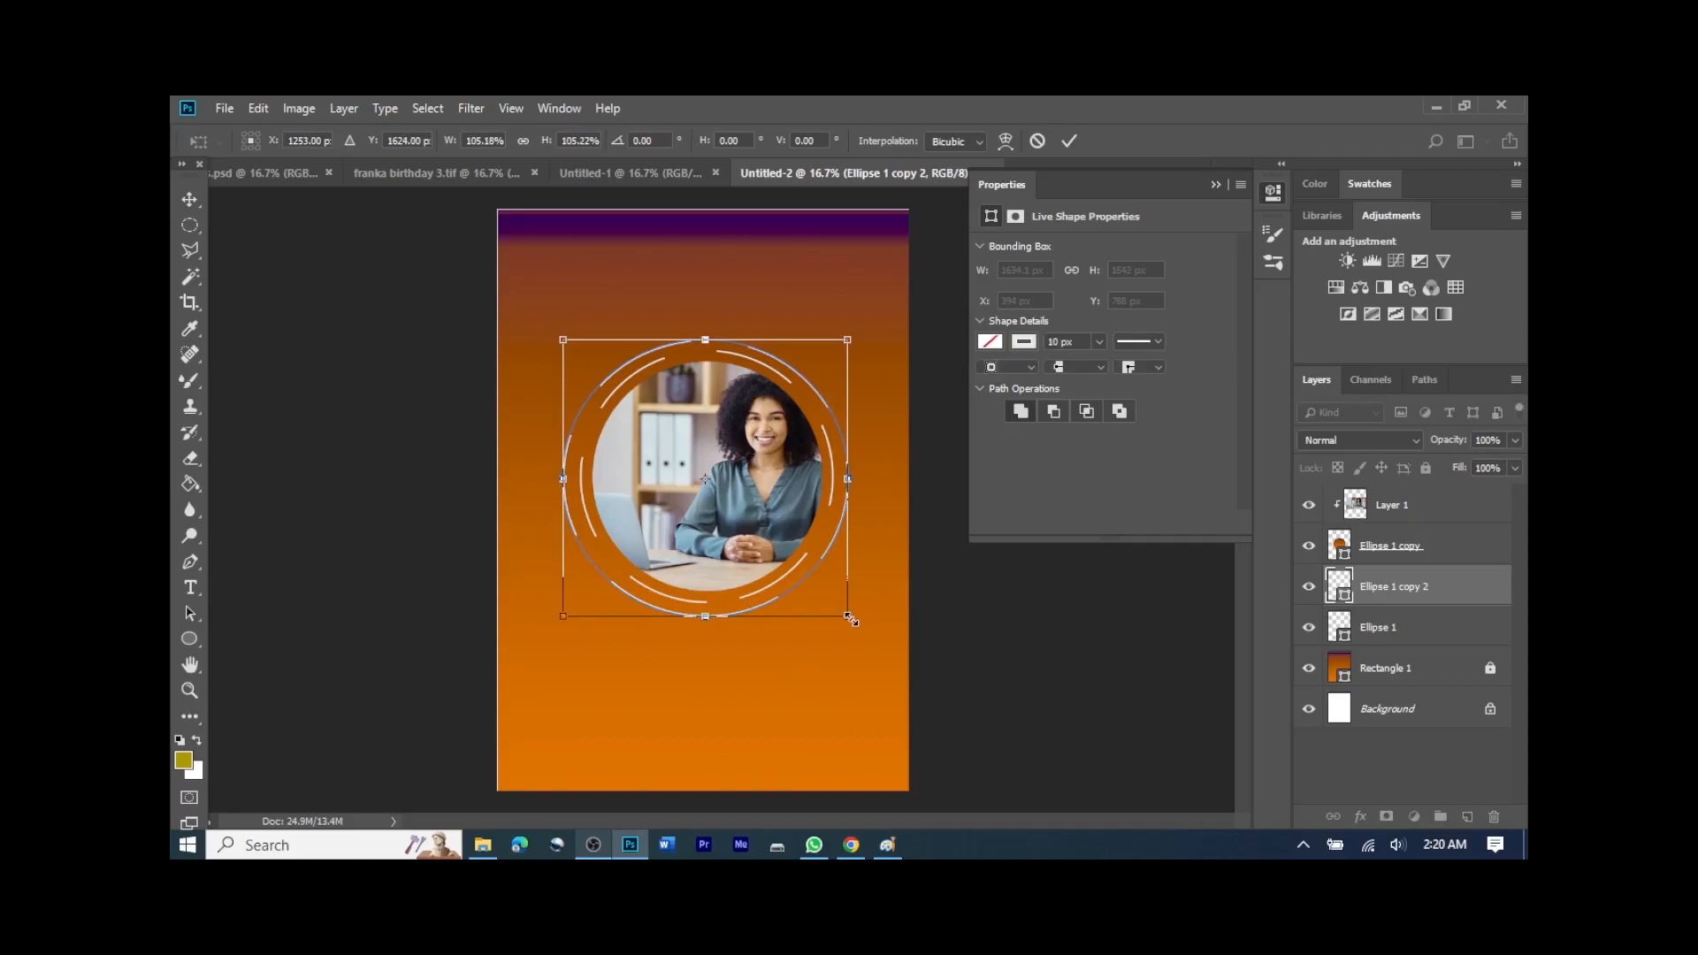
{"action": "left_click", "coordinate": [1069, 140]}
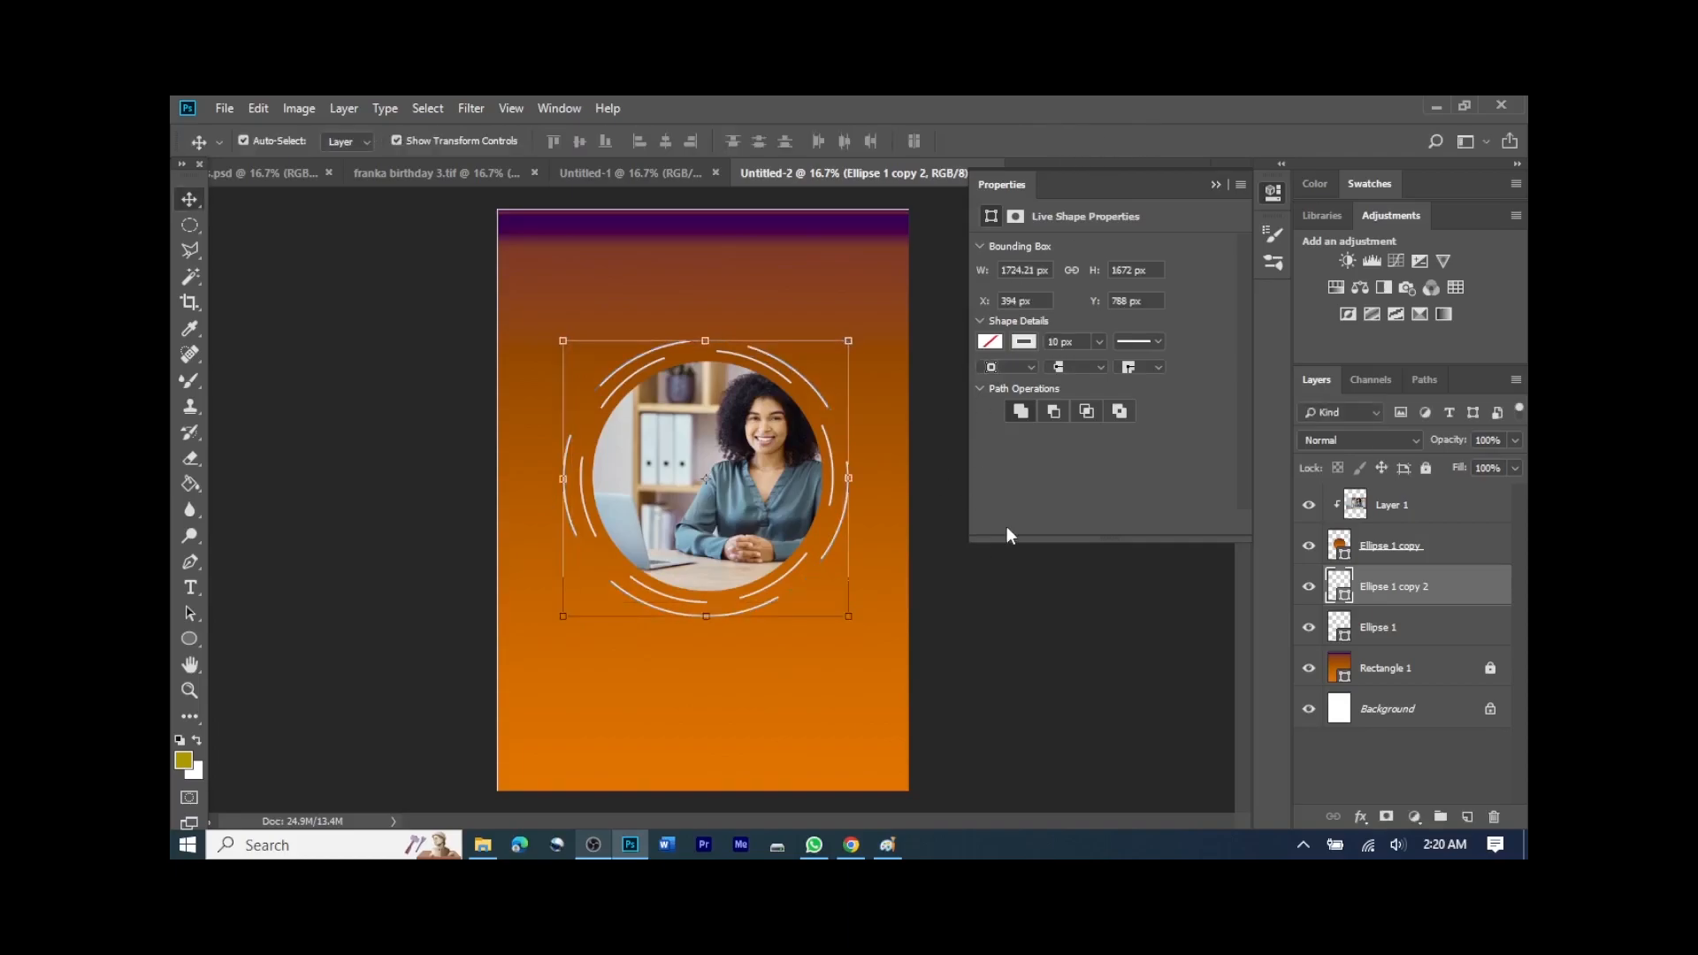
{"action": "left_click", "coordinate": [1011, 635]}
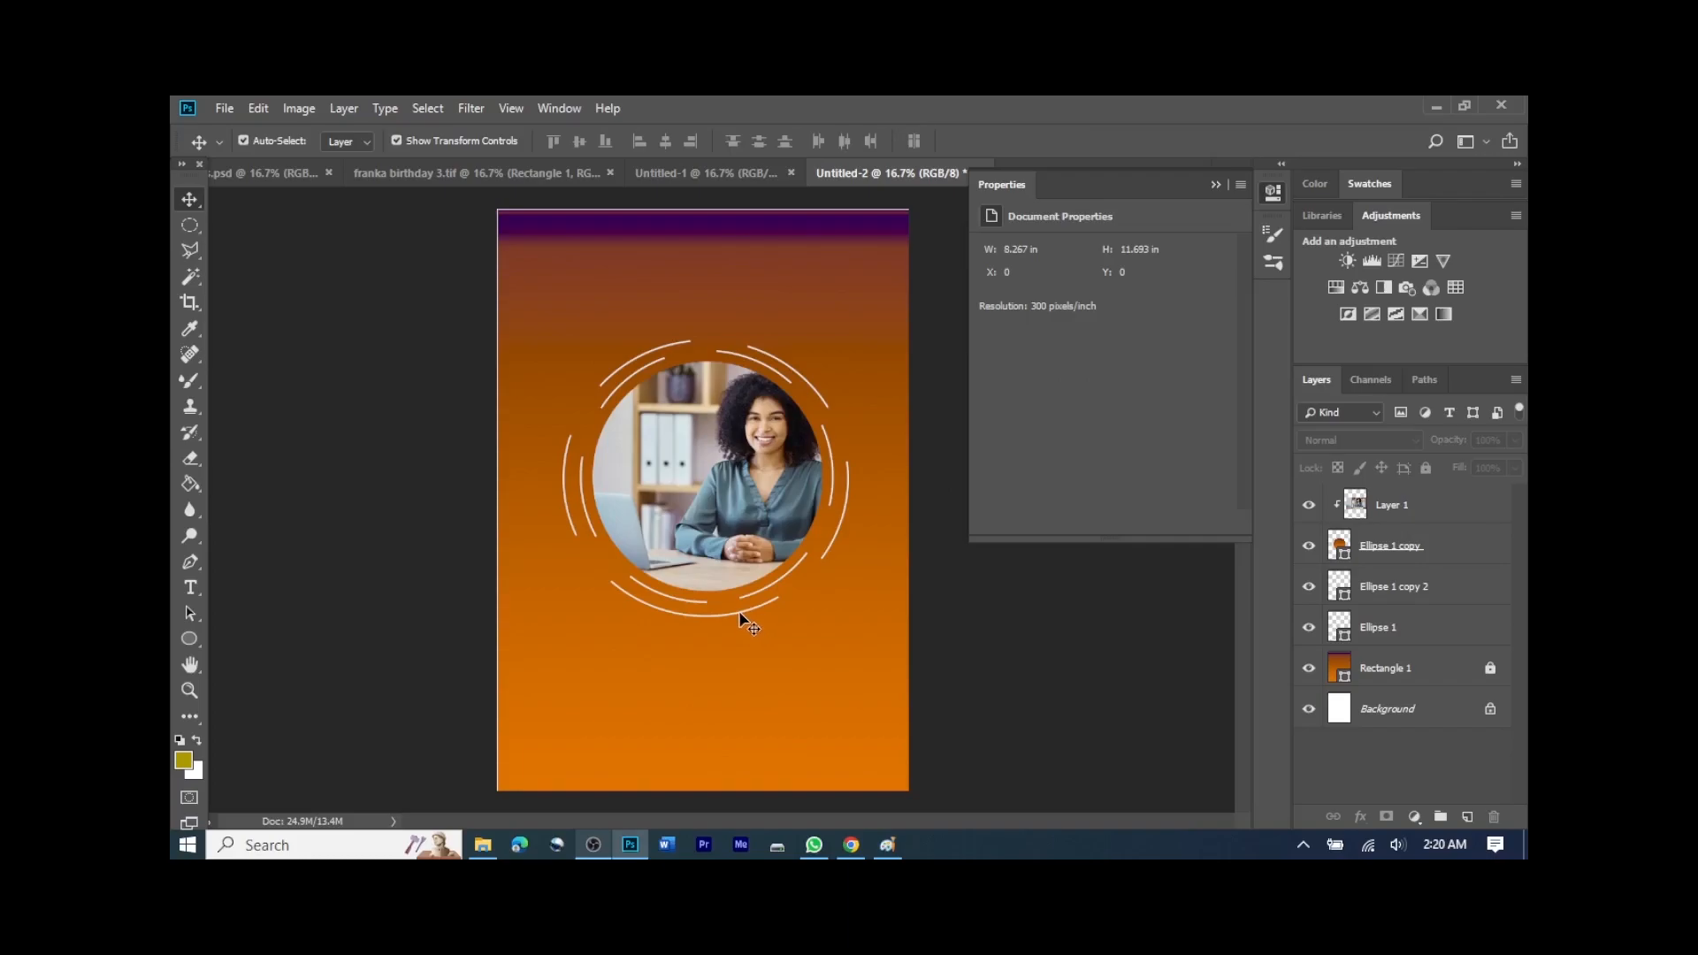
Step: Shrink the outer dashed ring, Ellipse 1 copy 2, to about 1653 by 1604 px around the inner ring
{"action": "left_click", "coordinate": [744, 618]}
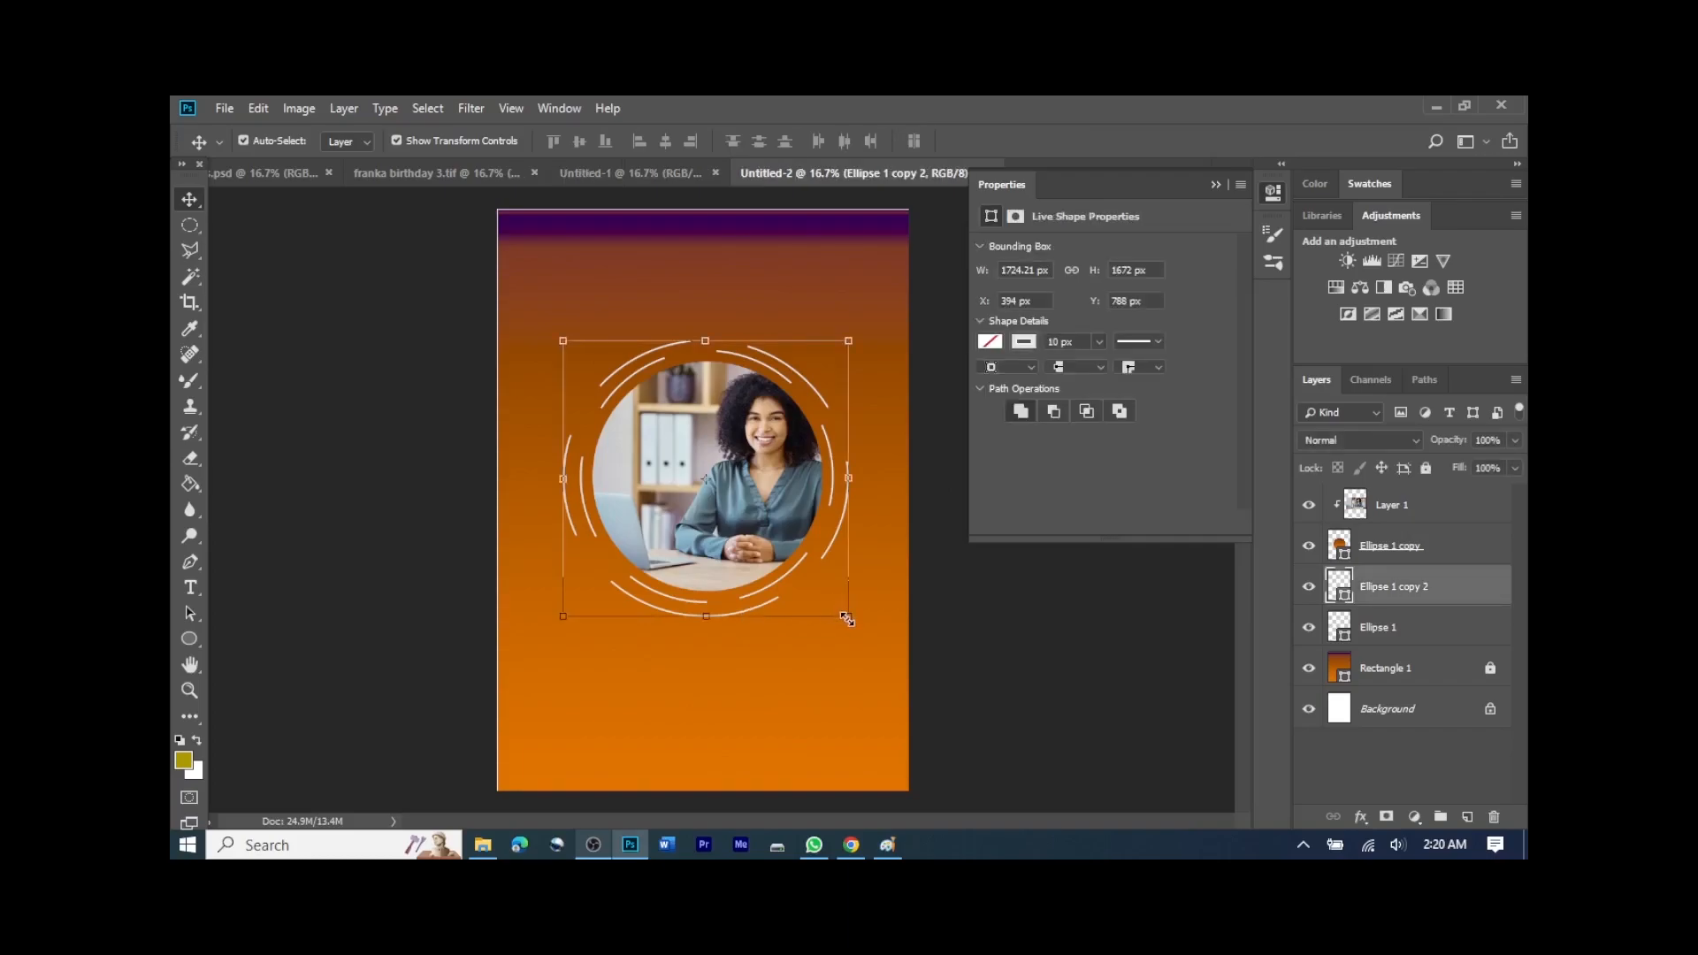
{"action": "left_click_drag", "start_coordinate": [845, 618], "coordinate": [837, 611]}
{"action": "left_click_drag", "start_coordinate": [564, 342], "coordinate": [567, 344]}
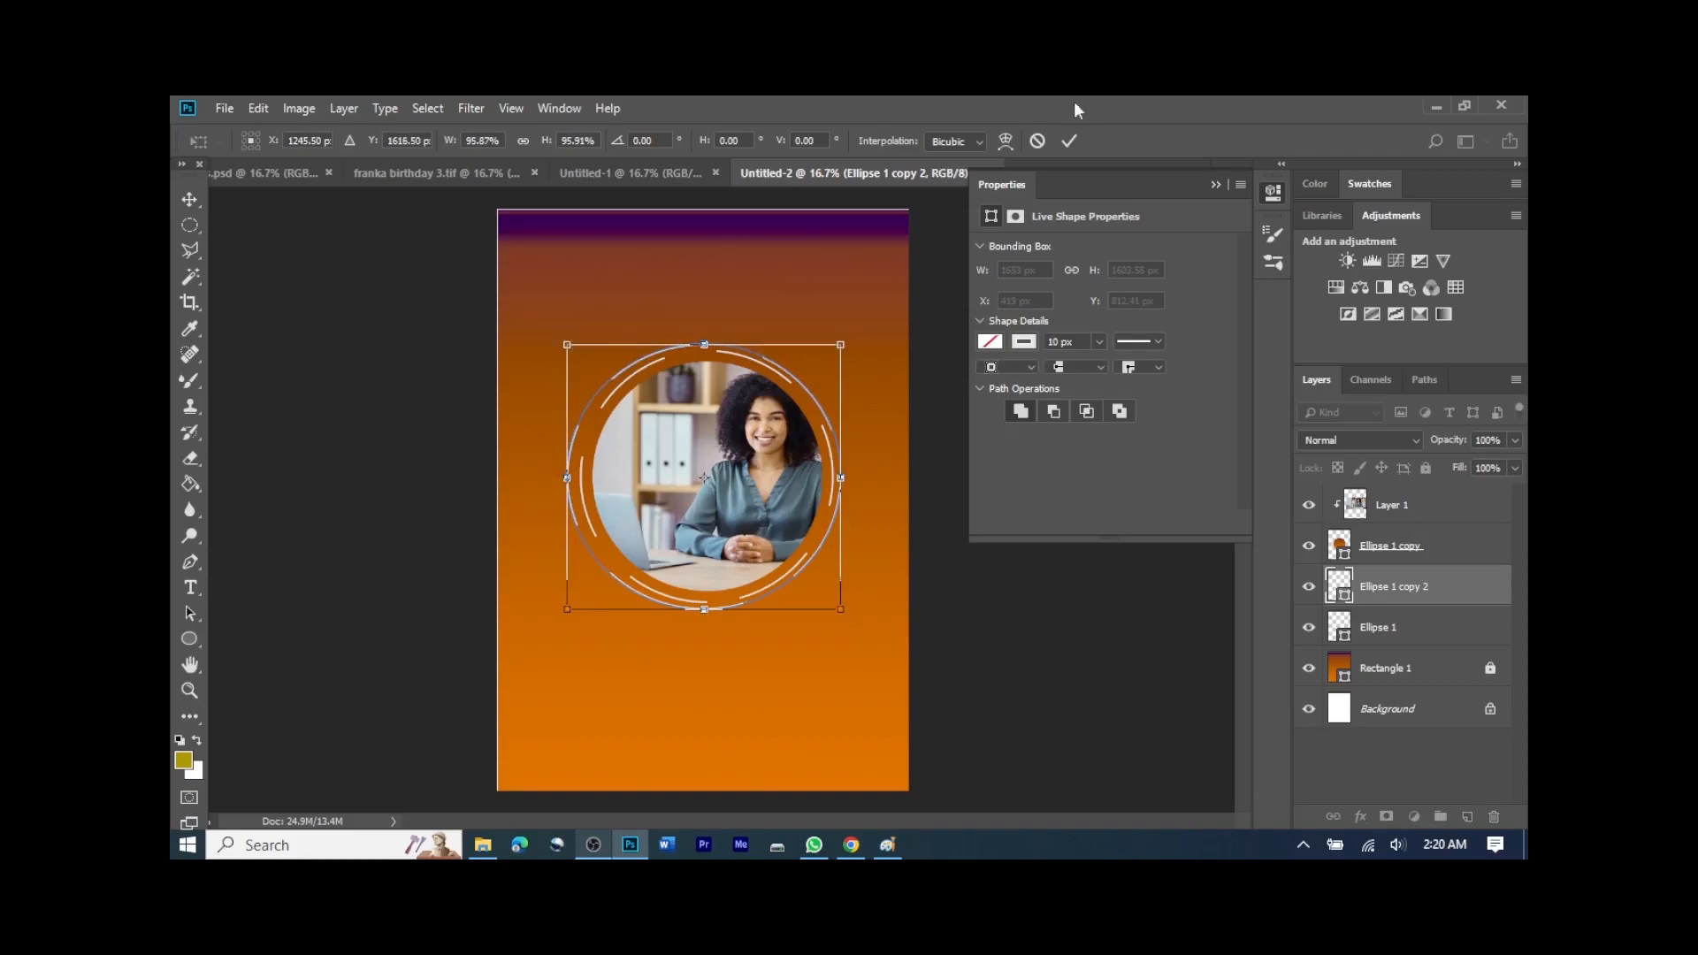
{"action": "left_click", "coordinate": [1070, 141]}
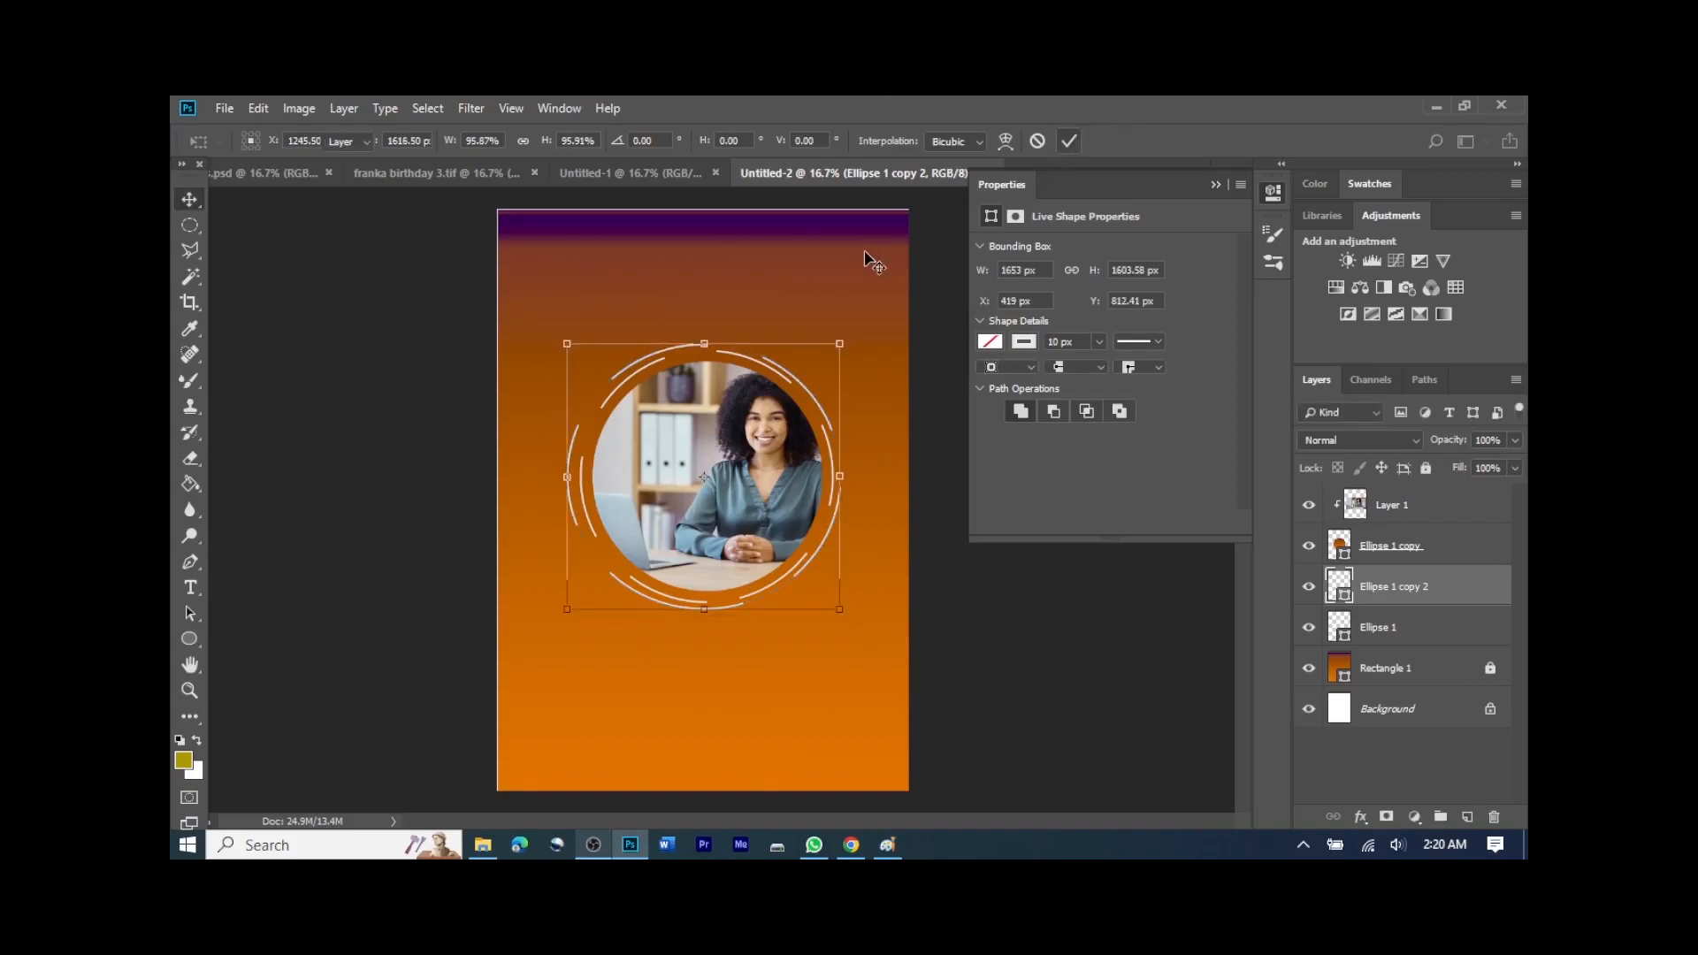
{"action": "left_click", "coordinate": [857, 264]}
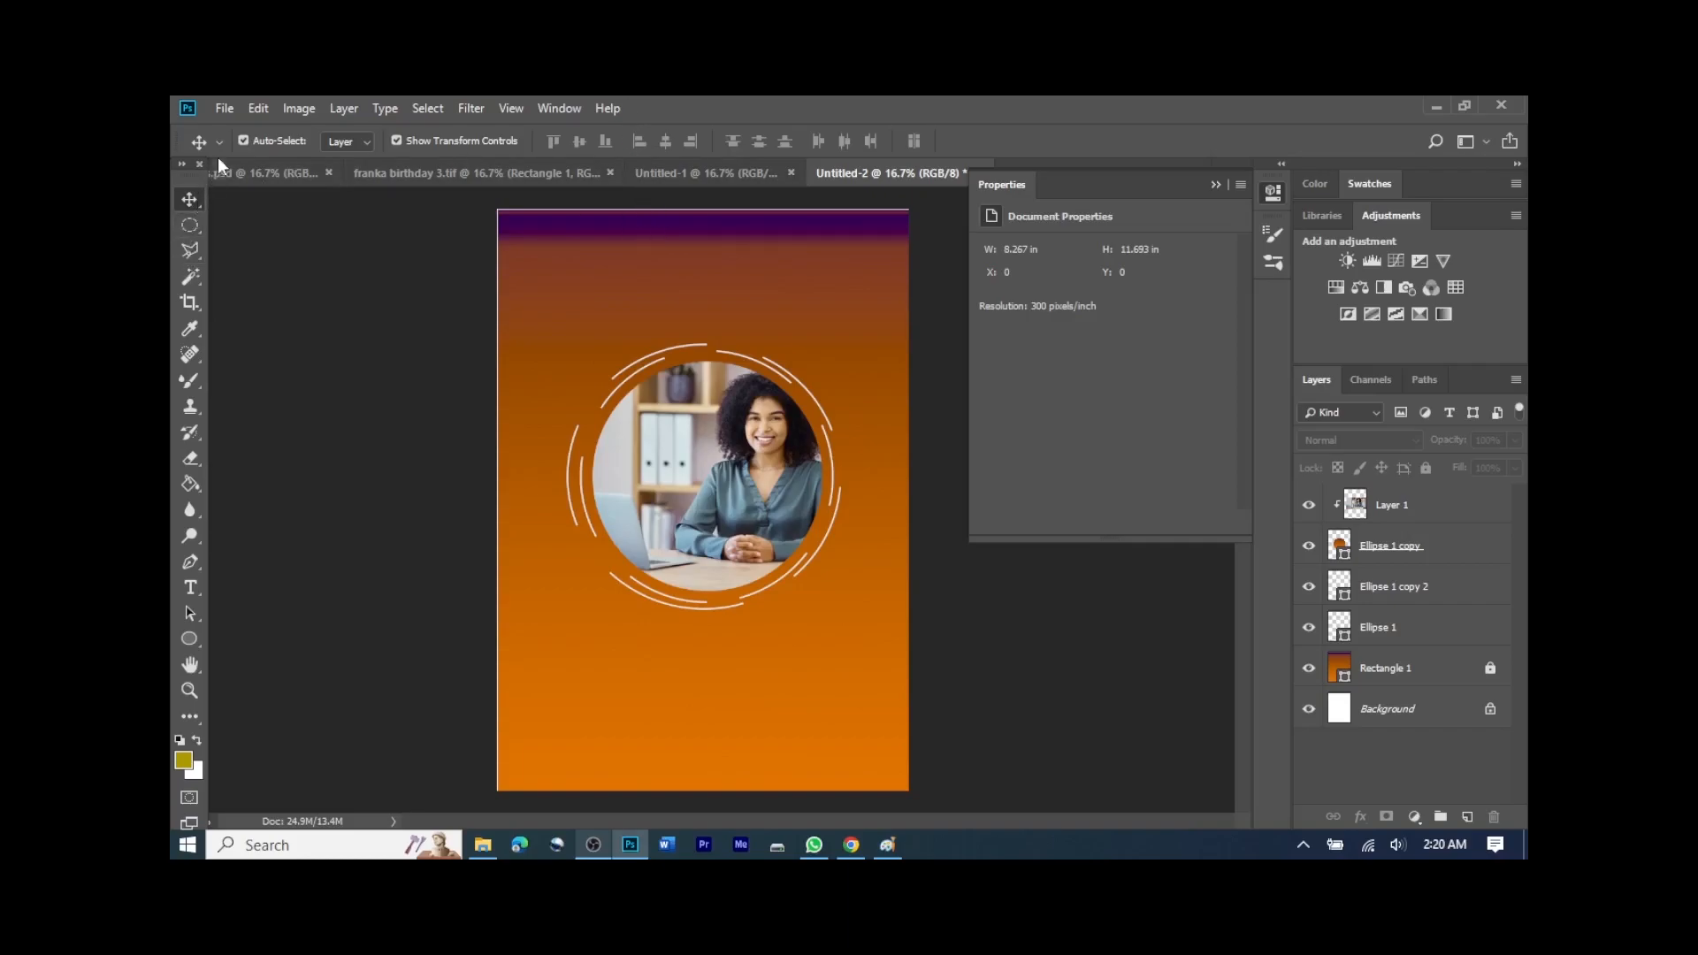
Step: Draw a violet-orange gradient circle about 1013 px in diameter and place it overlapping the lower edge of the portrait
{"action": "left_click", "coordinate": [191, 640]}
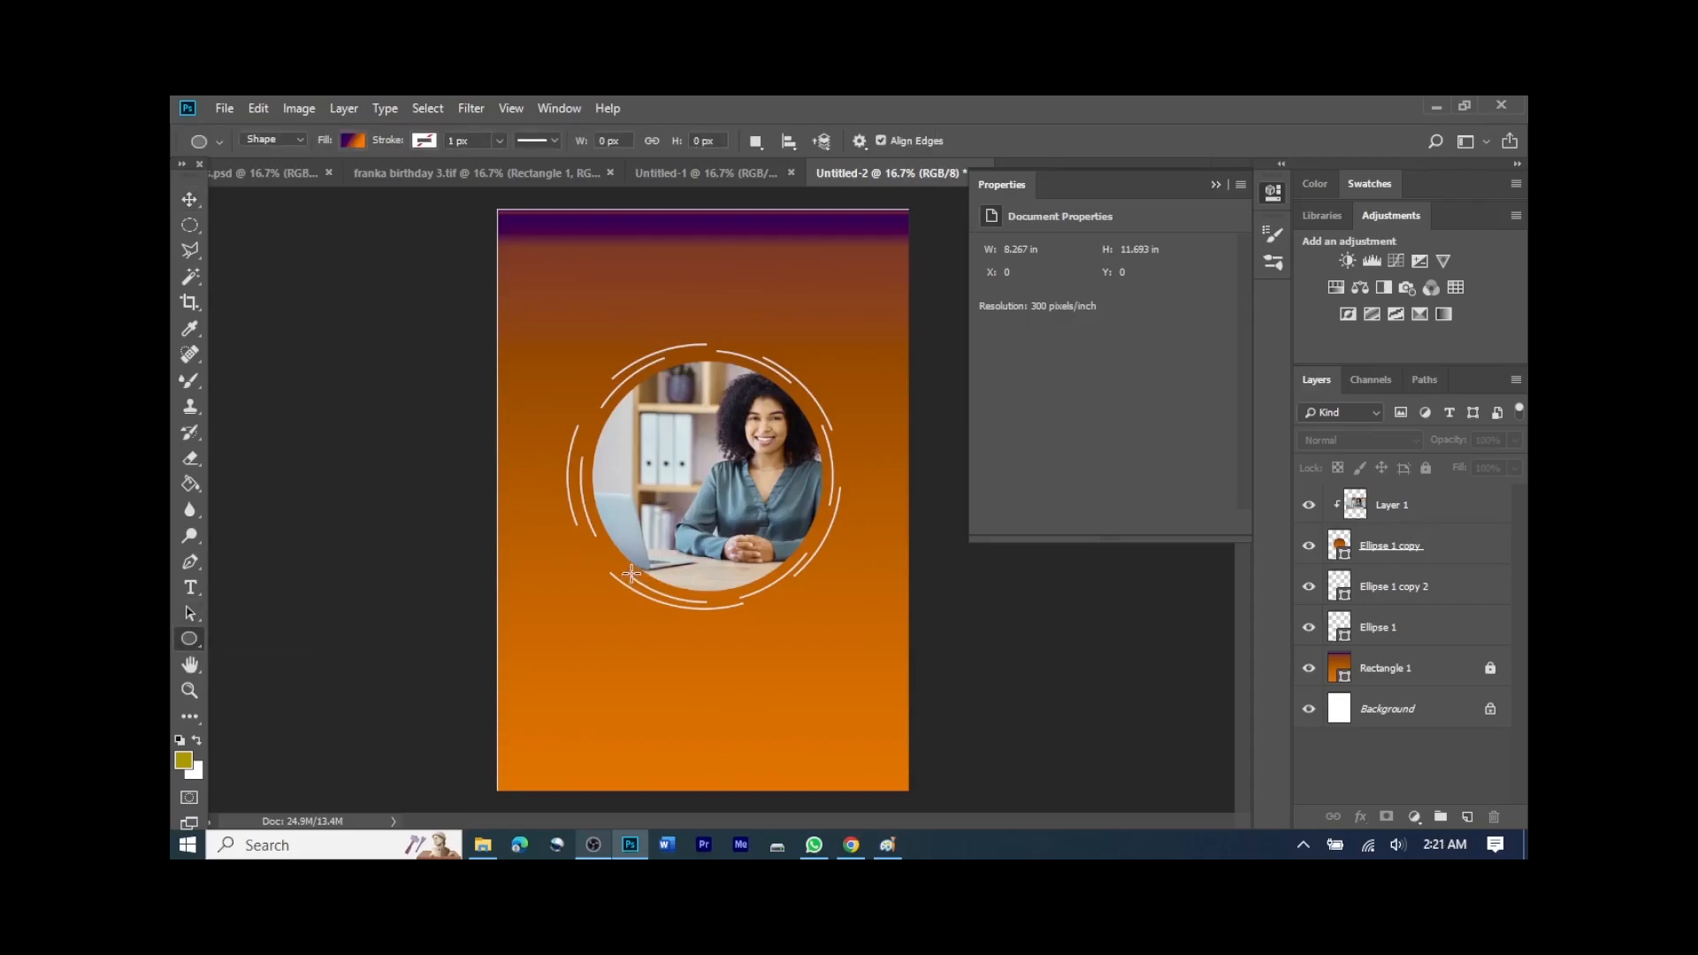
{"action": "left_click_drag", "start_coordinate": [632, 573], "coordinate": [869, 741]}
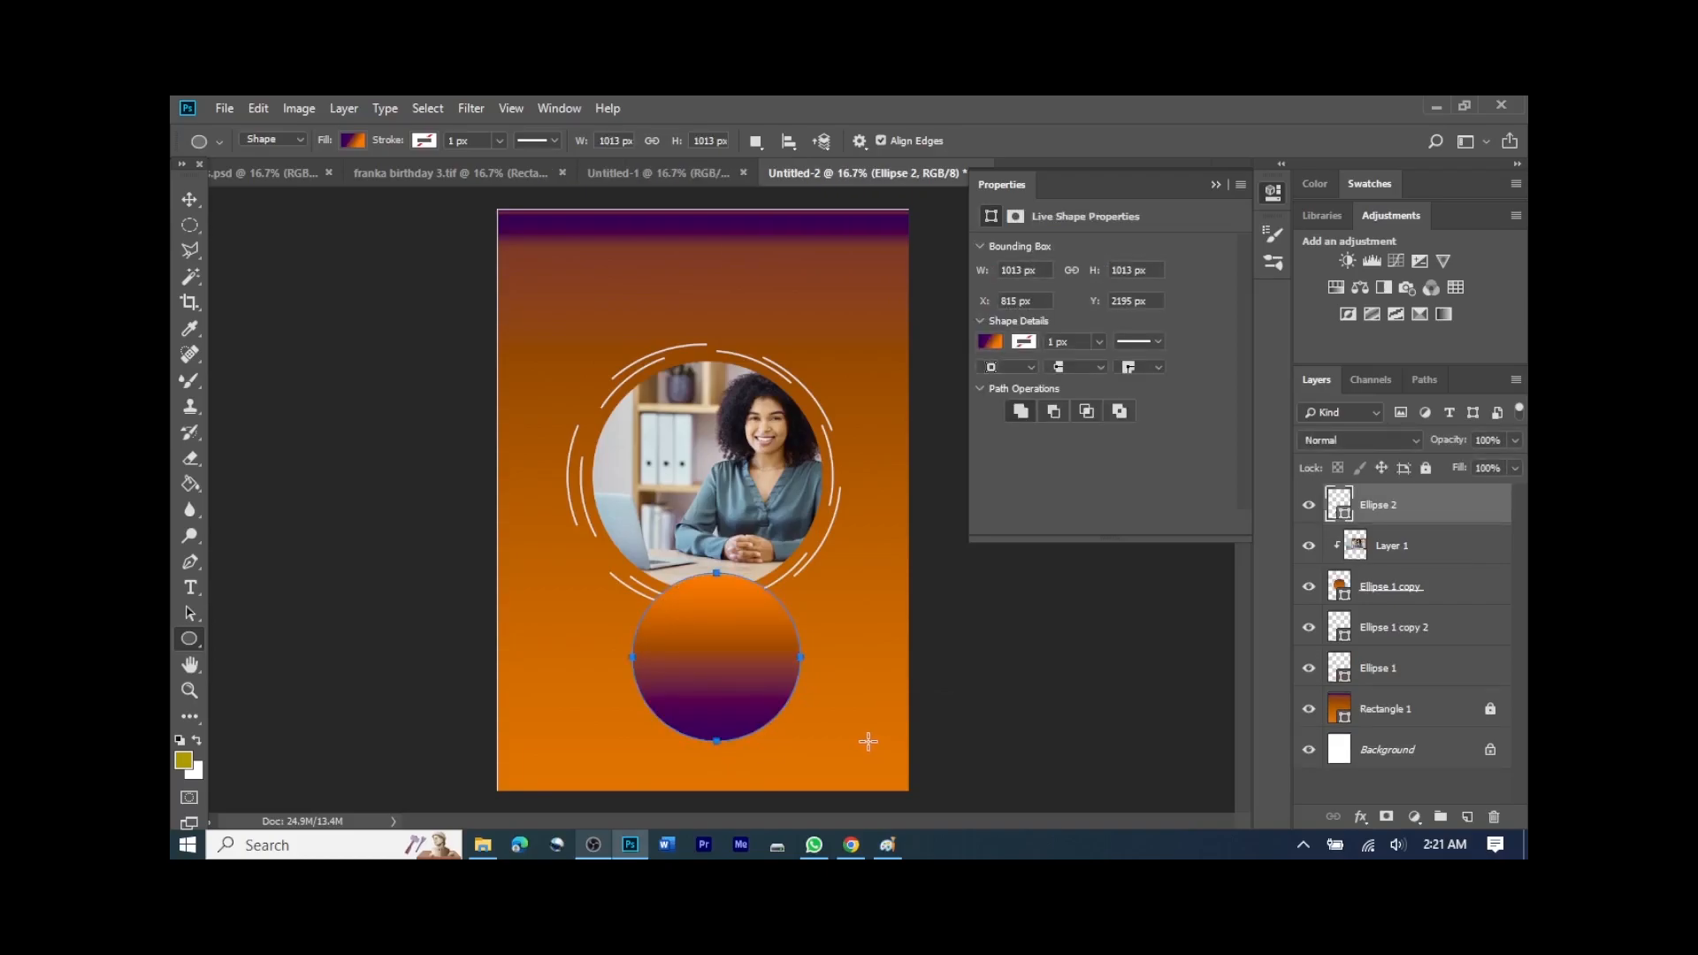
{"action": "left_click", "coordinate": [188, 191]}
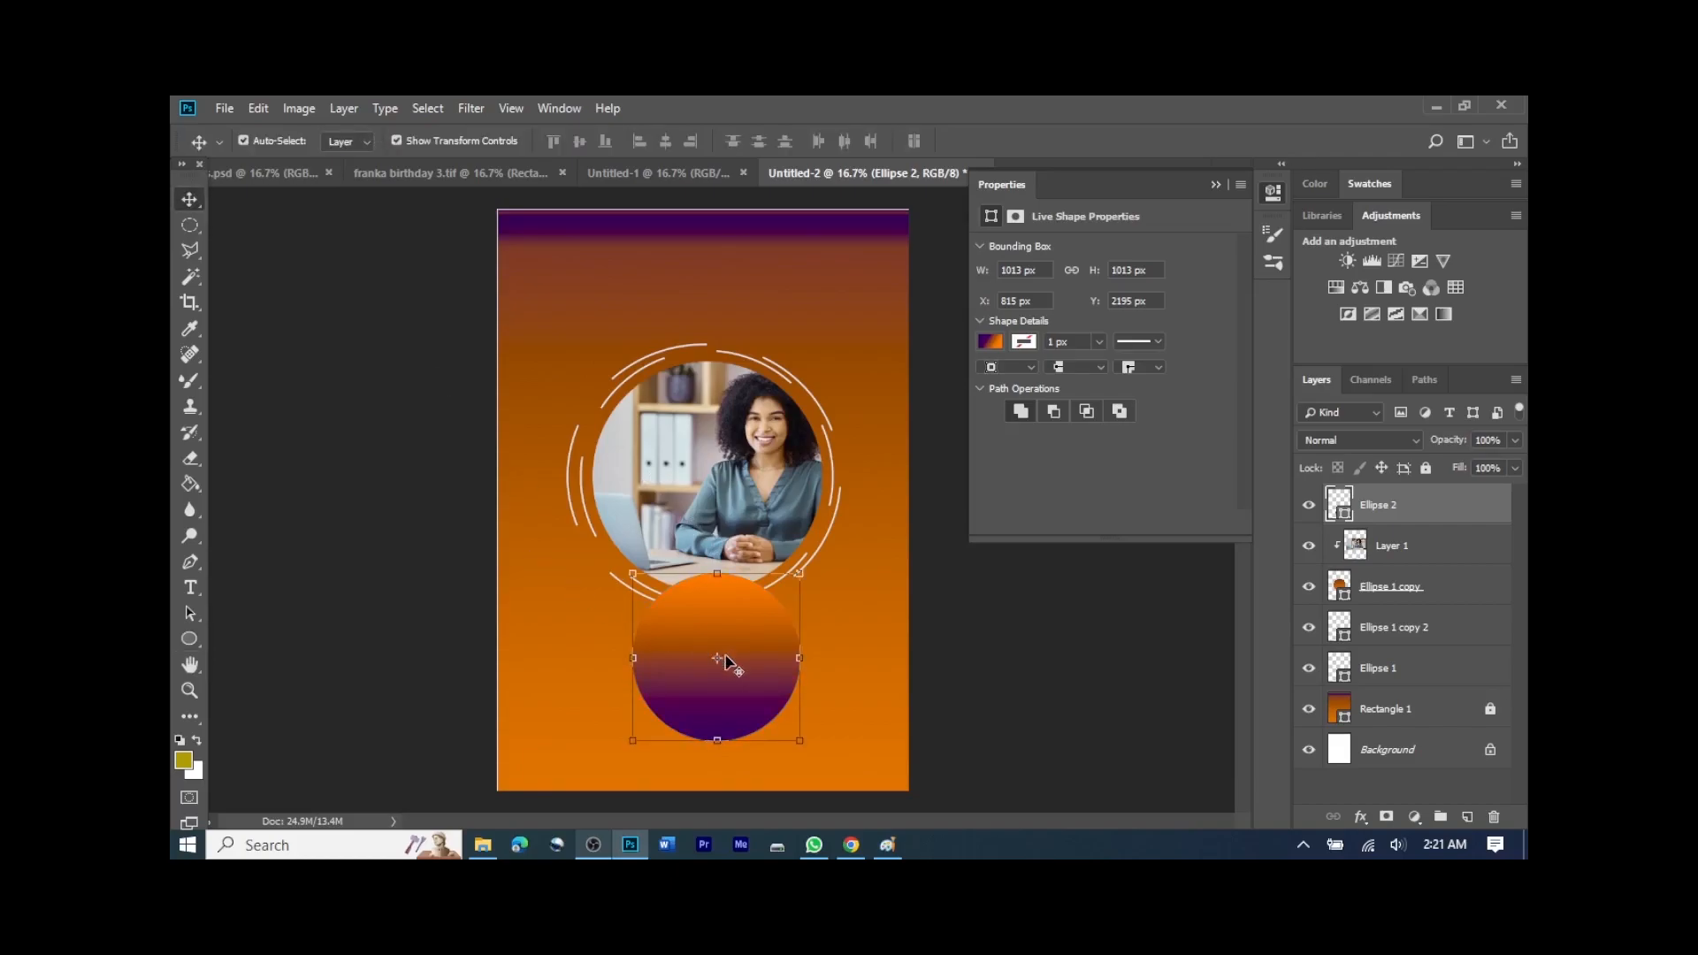
{"action": "key", "text": "ctrl+t"}
{"action": "mouse_move", "coordinate": [711, 632]}
{"action": "left_mouse_down"}
{"action": "mouse_move", "coordinate": [657, 604]}
{"action": "mouse_move", "coordinate": [701, 619]}
{"action": "left_mouse_up"}
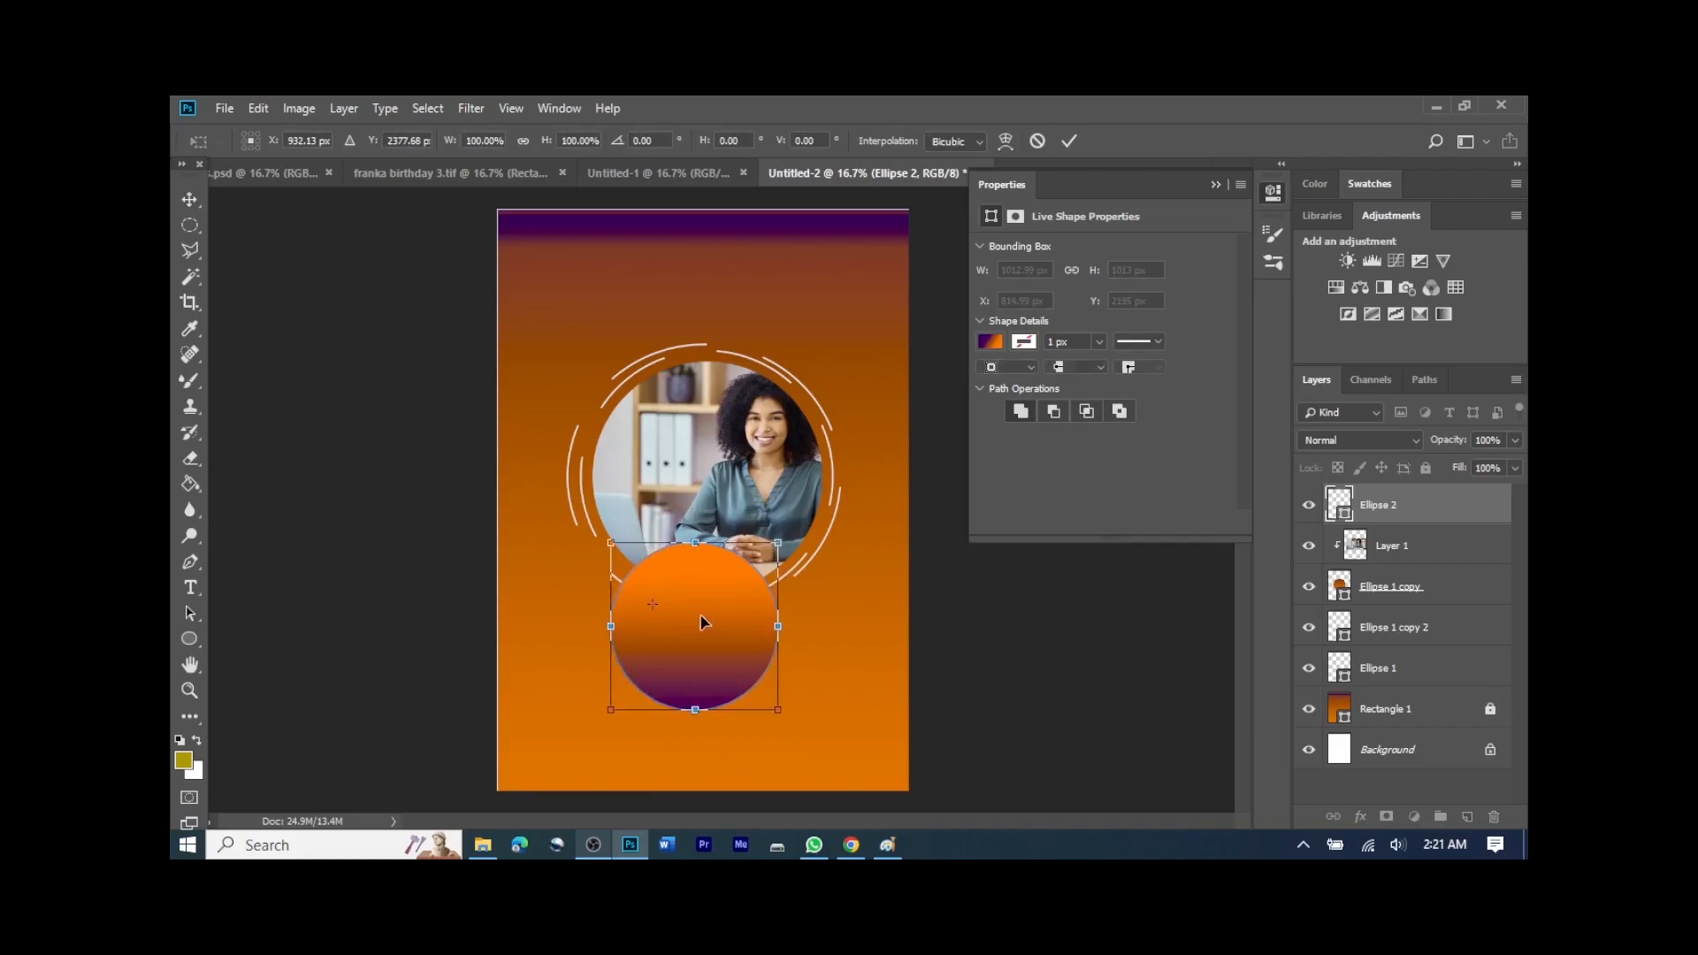
{"action": "left_click", "coordinate": [1068, 144]}
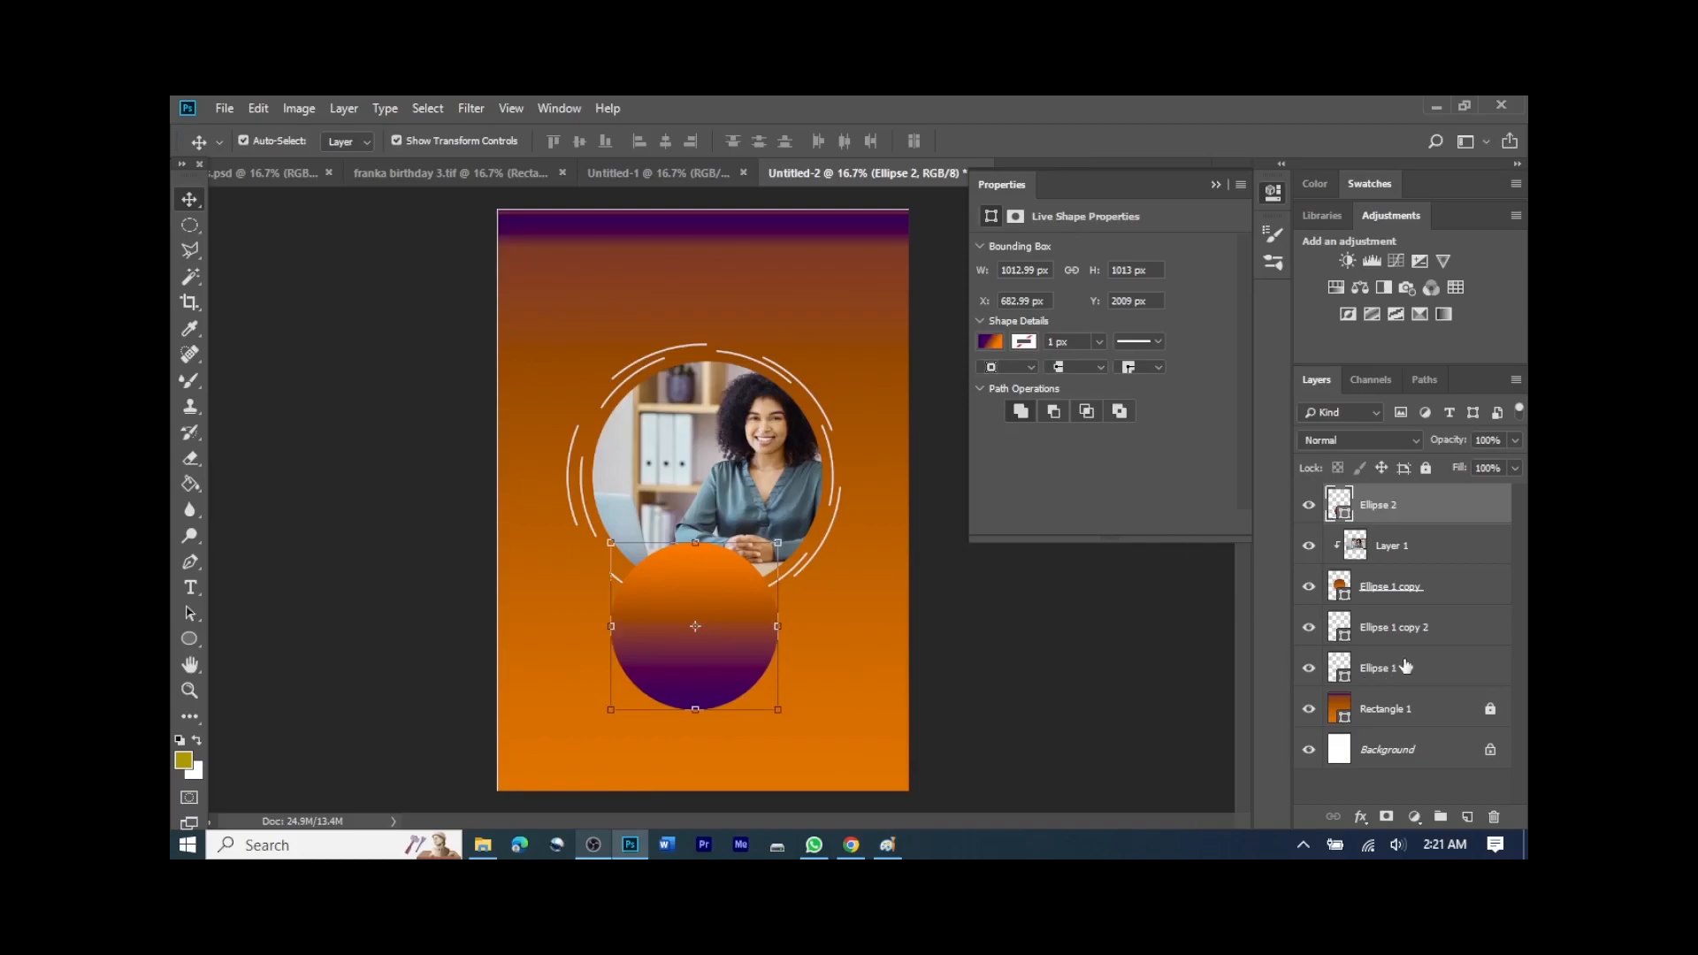
Step: Move the Ellipse 2 layer between Ellipse 1 copy 2 and Ellipse 1, and centre the circle horizontally beneath the portrait
{"action": "left_click_drag", "start_coordinate": [1406, 511], "coordinate": [1406, 668]}
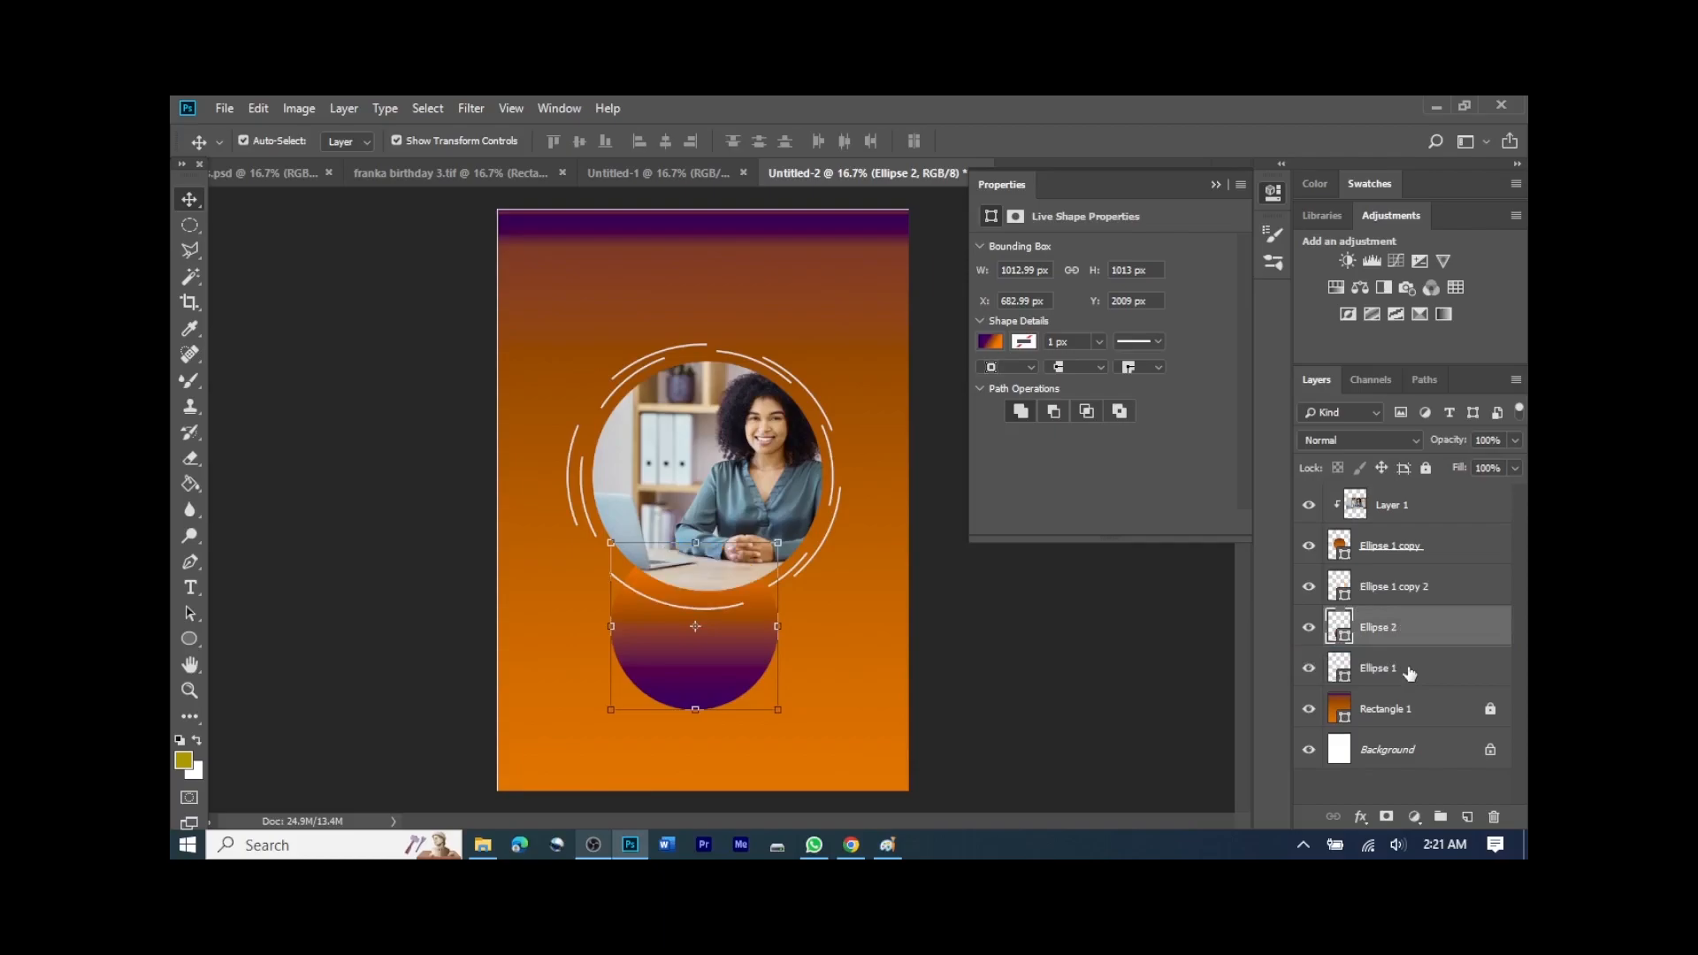
{"action": "left_click", "coordinate": [864, 629]}
{"action": "mouse_move", "coordinate": [713, 633]}
{"action": "left_mouse_down"}
{"action": "mouse_move", "coordinate": [743, 634]}
{"action": "mouse_move", "coordinate": [722, 628]}
{"action": "left_mouse_up"}
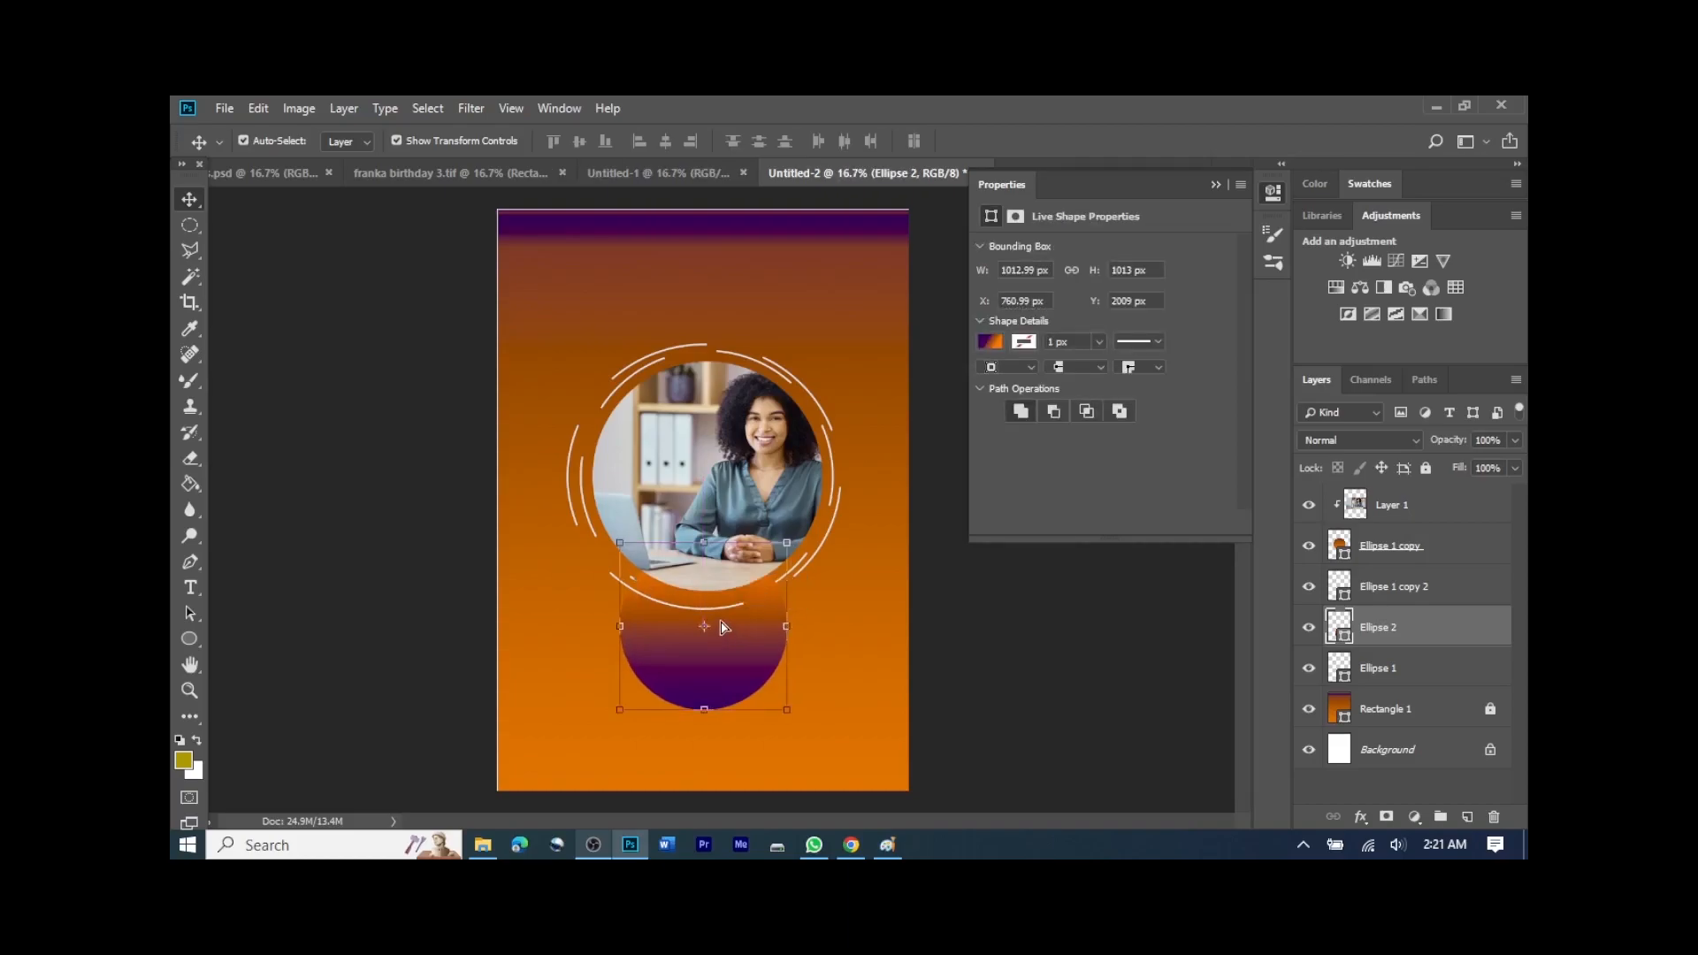
{"action": "left_click", "coordinate": [933, 664]}
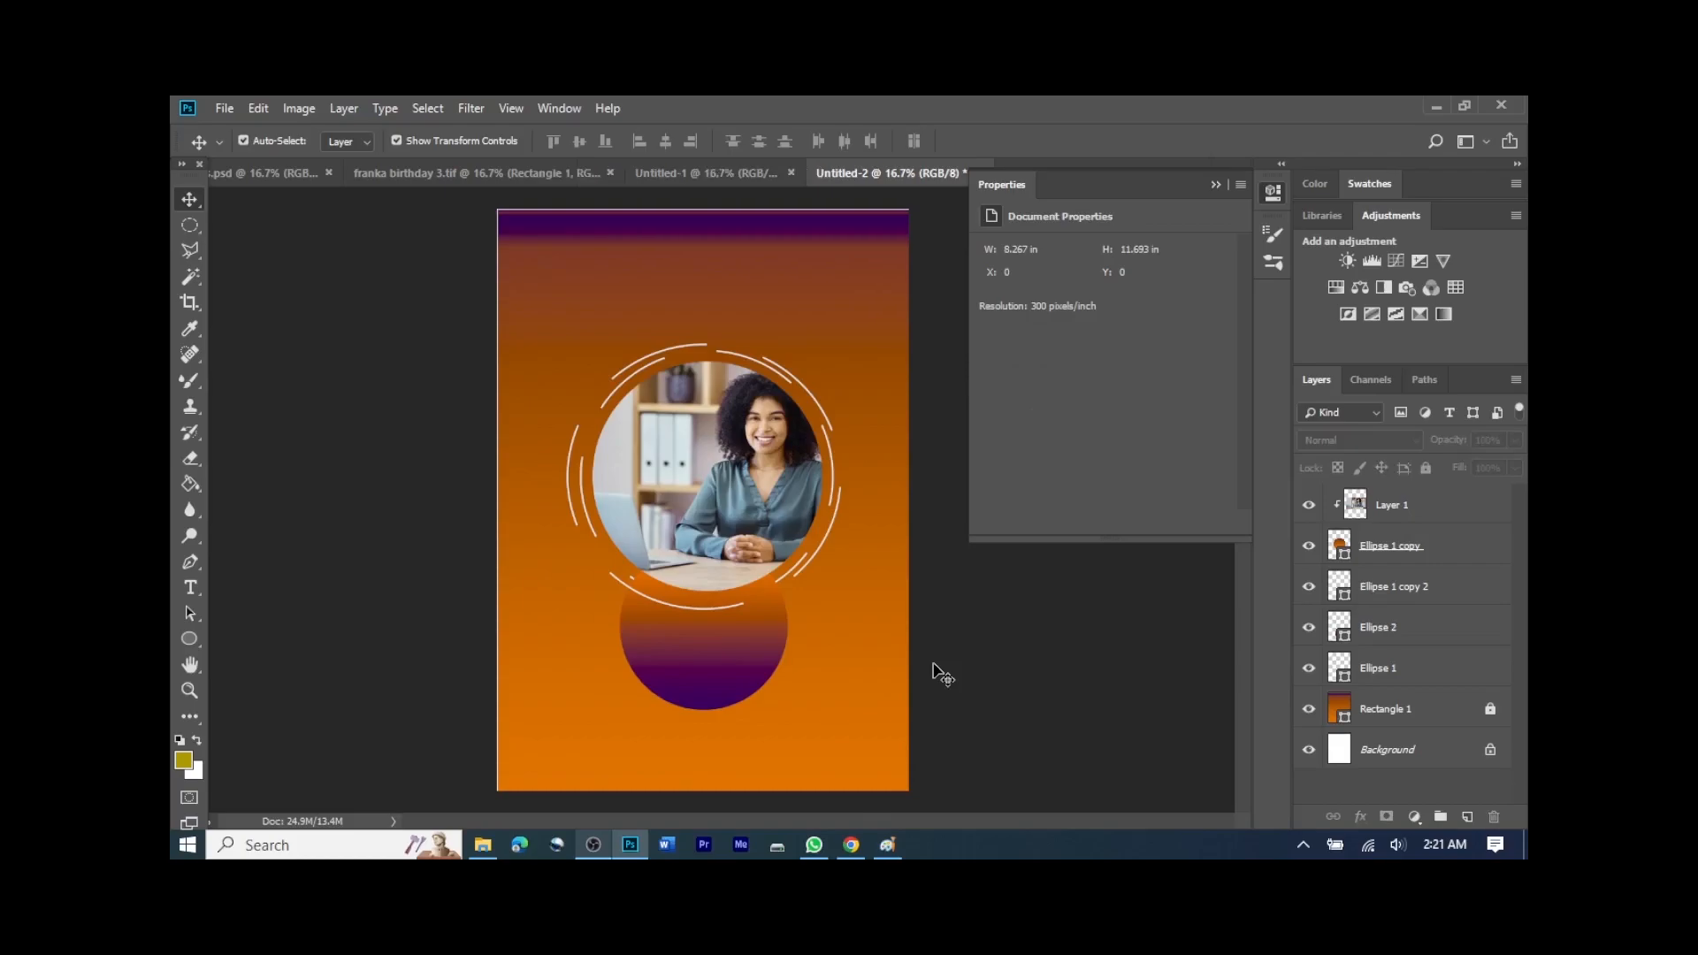
Step: Reduce the outer dashed ring, Ellipse 1 copy 2, to about 1622 by 1574 px
{"action": "left_click", "coordinate": [712, 615]}
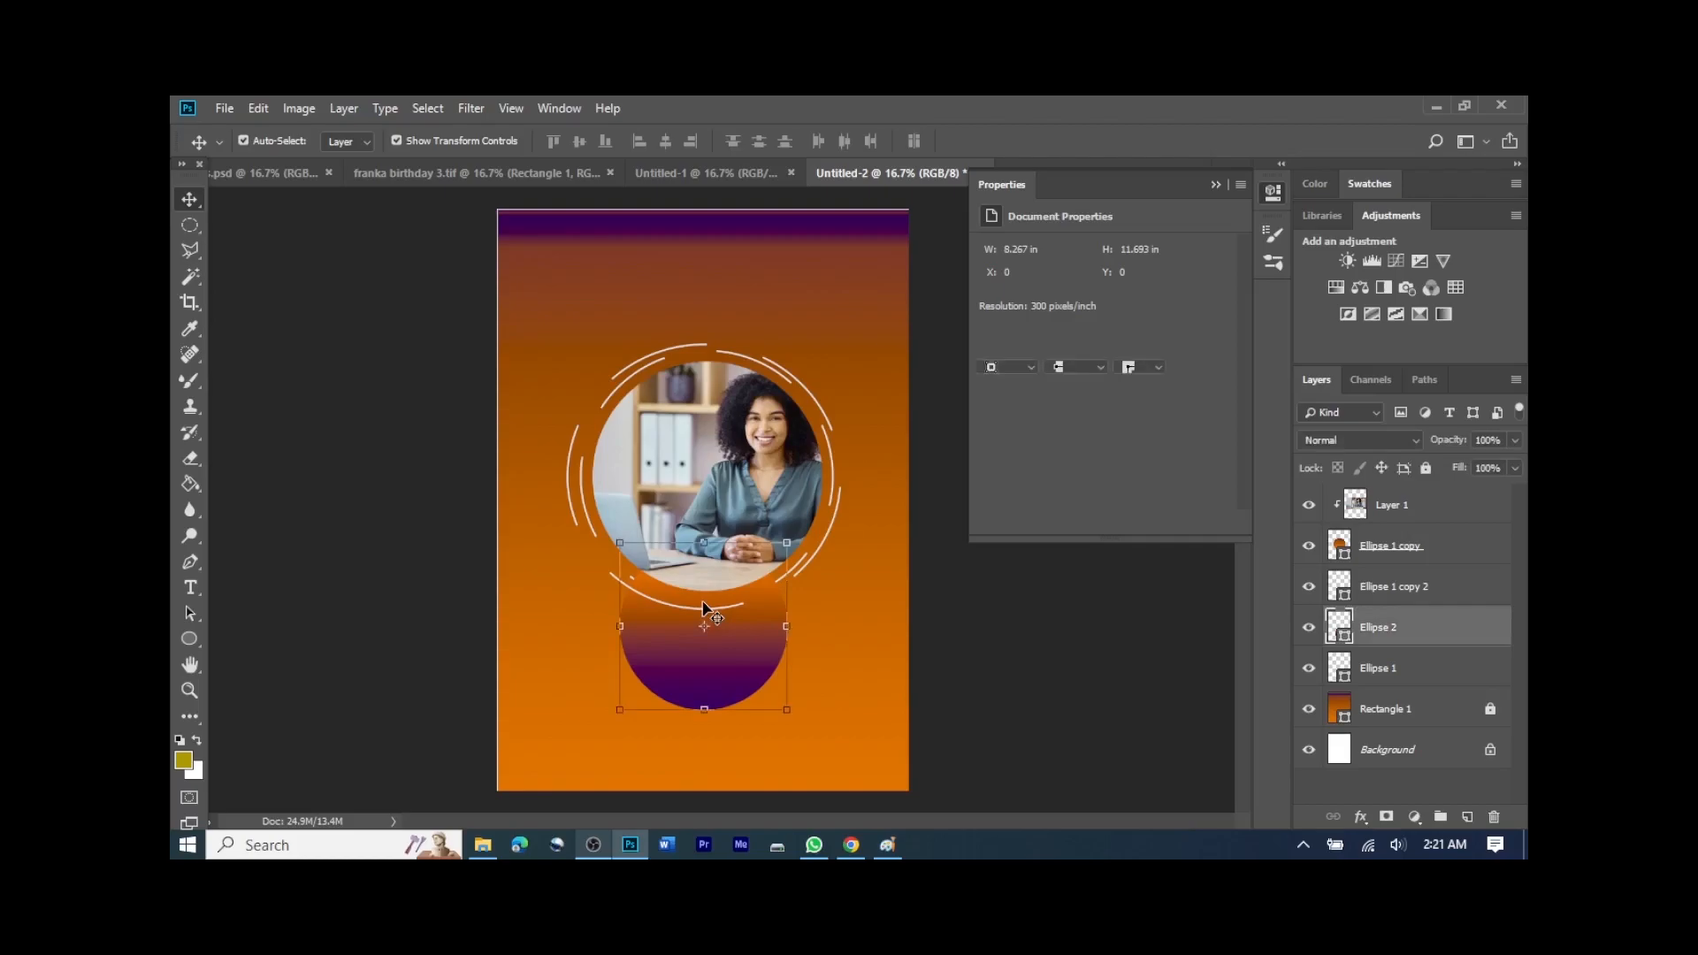
{"action": "left_click", "coordinate": [583, 523]}
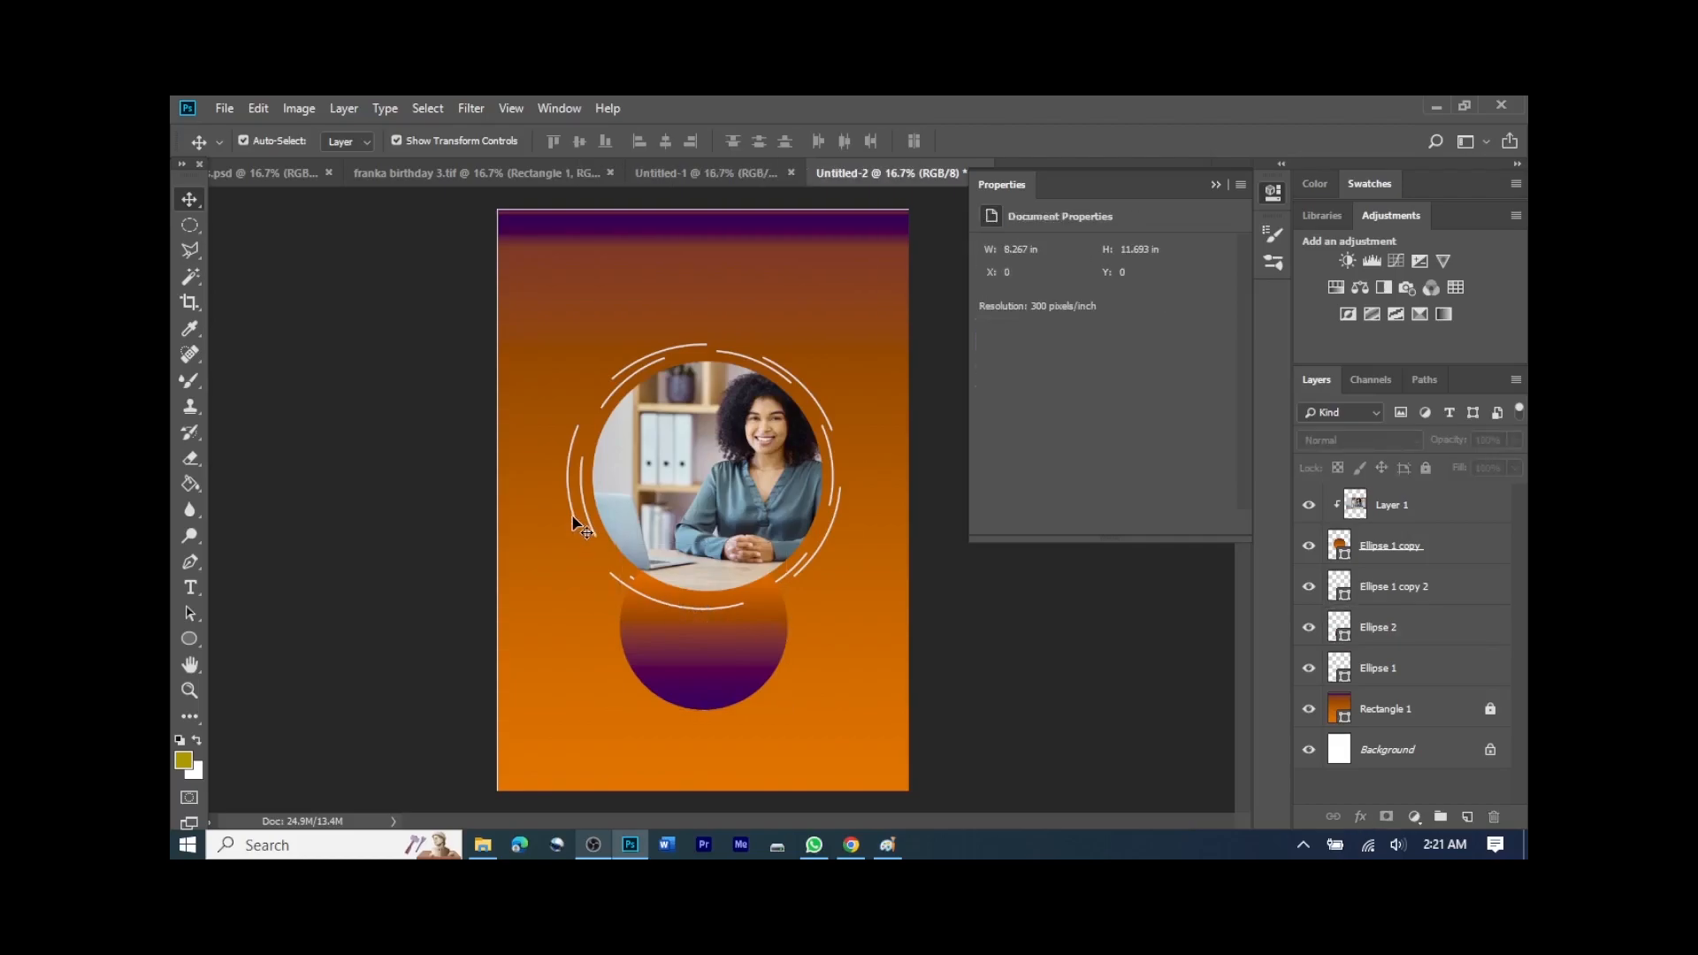
{"action": "left_click", "coordinate": [637, 591]}
{"action": "left_click", "coordinate": [822, 407]}
{"action": "left_click", "coordinate": [1414, 587]}
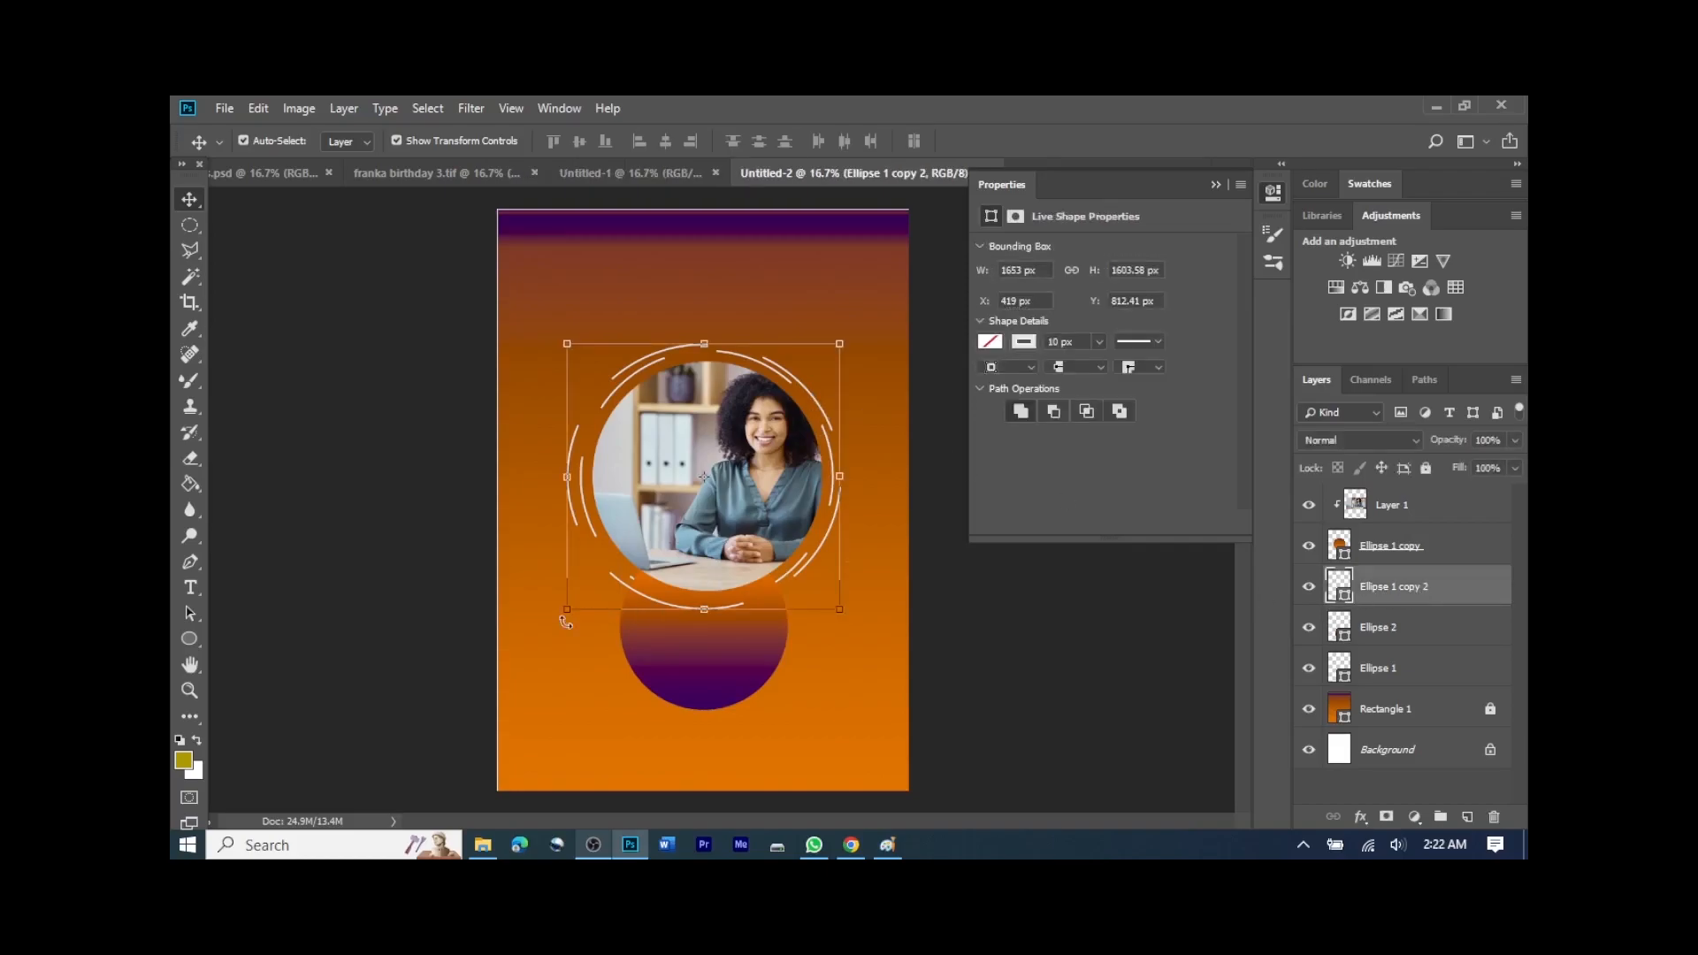
{"action": "left_click_drag", "start_coordinate": [562, 611], "coordinate": [567, 610]}
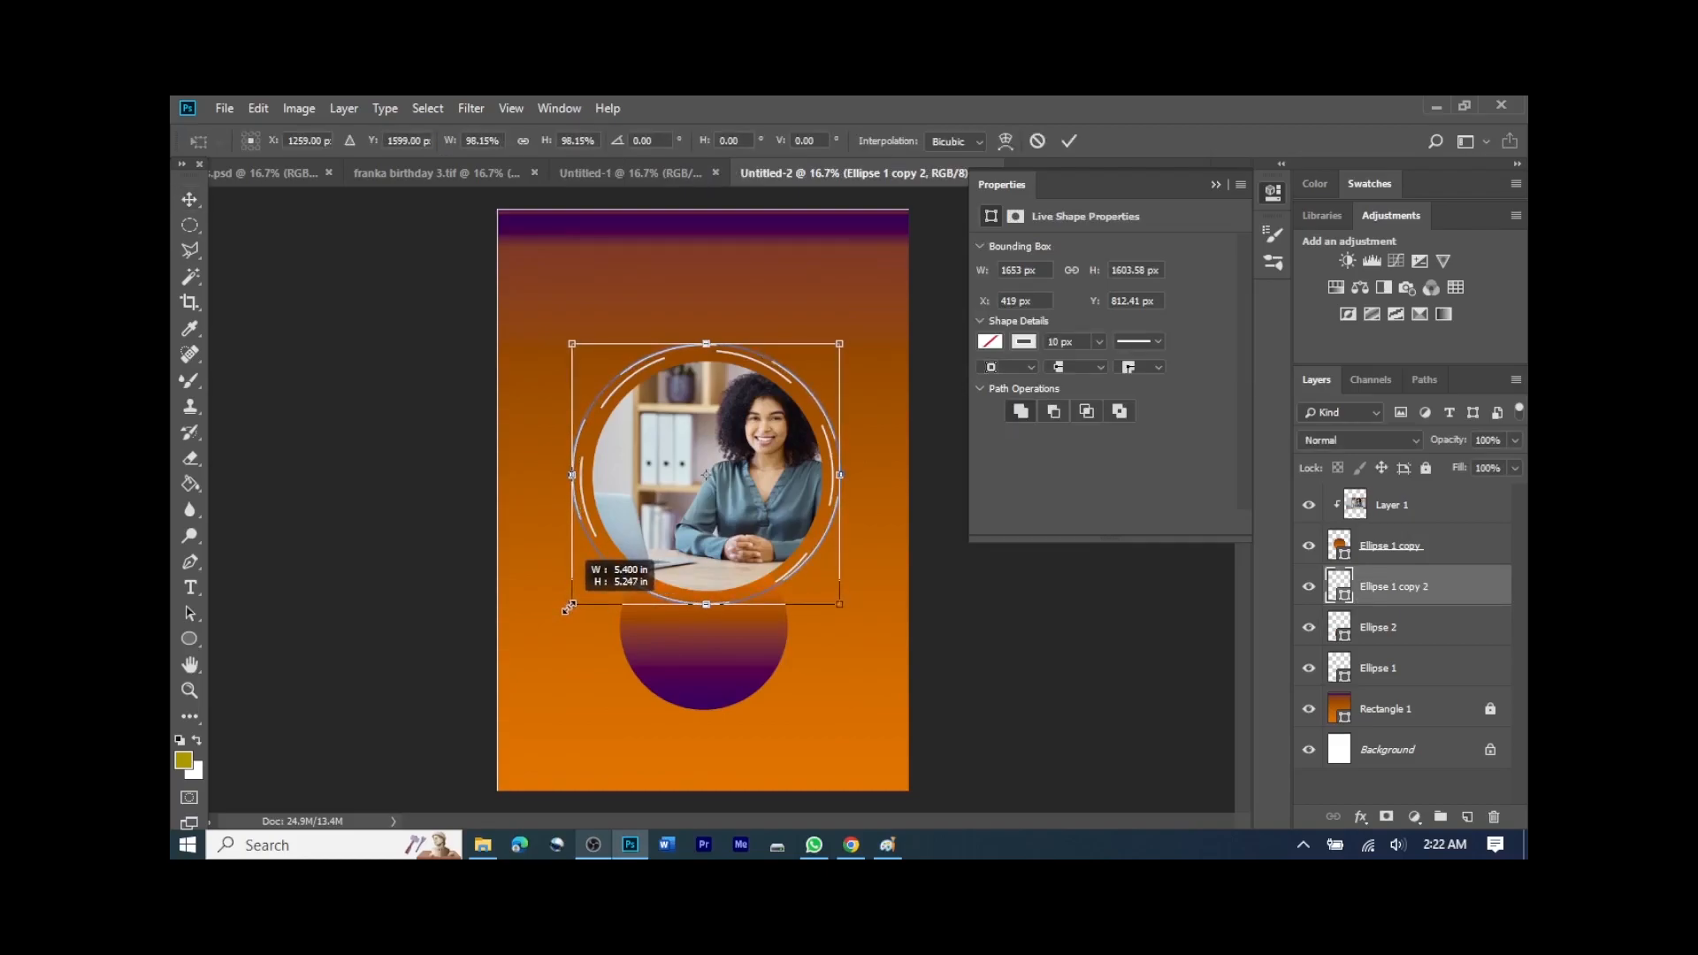
{"action": "left_click_drag", "start_coordinate": [566, 610], "coordinate": [567, 609]}
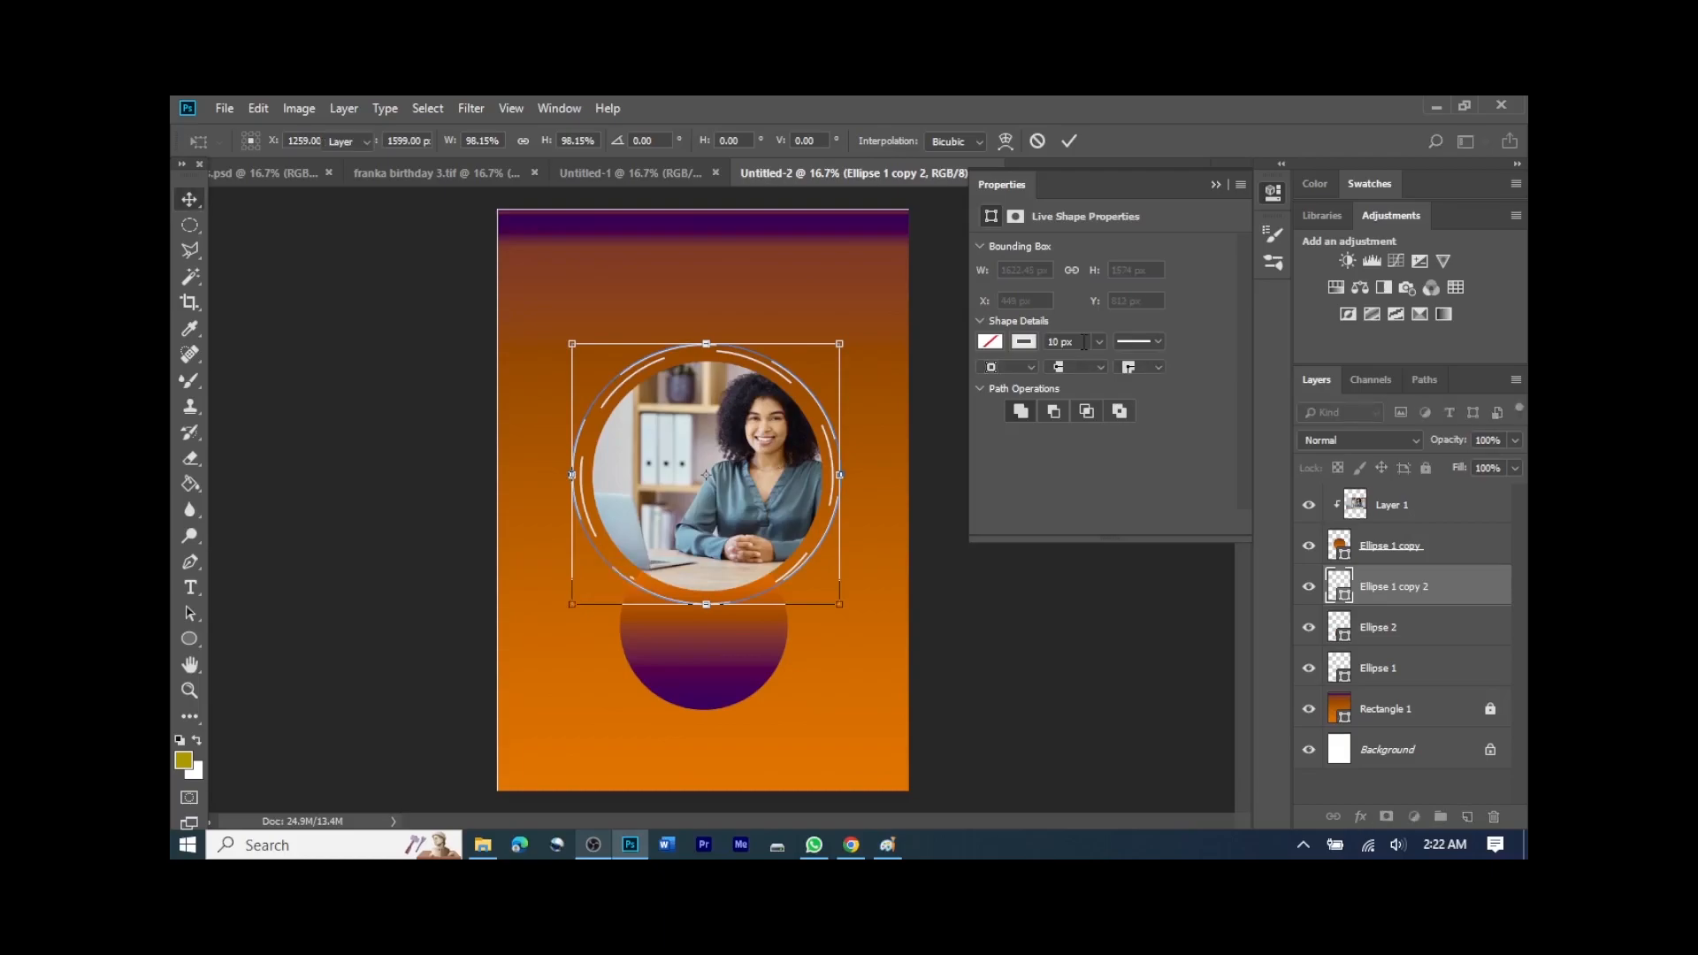
{"action": "left_click", "coordinate": [832, 687]}
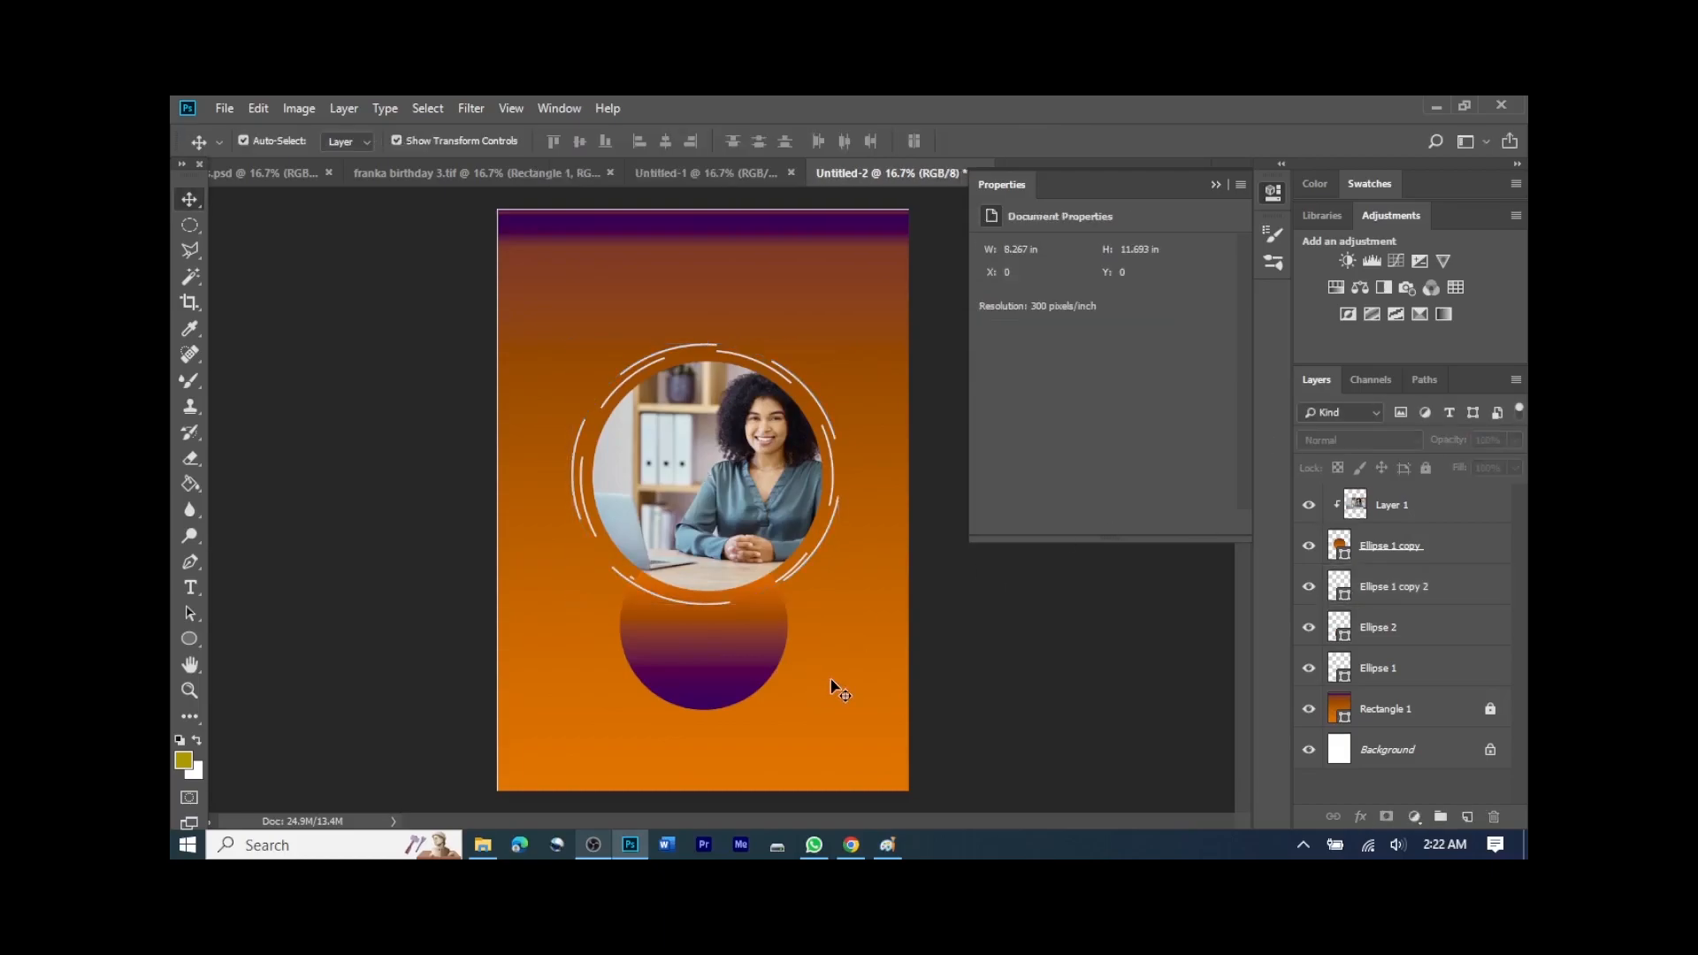
Step: Shrink the inner dashed ring, Ellipse 1, to about 1486 by 1486 px so it sits closer to the portrait
{"action": "left_click", "coordinate": [595, 539]}
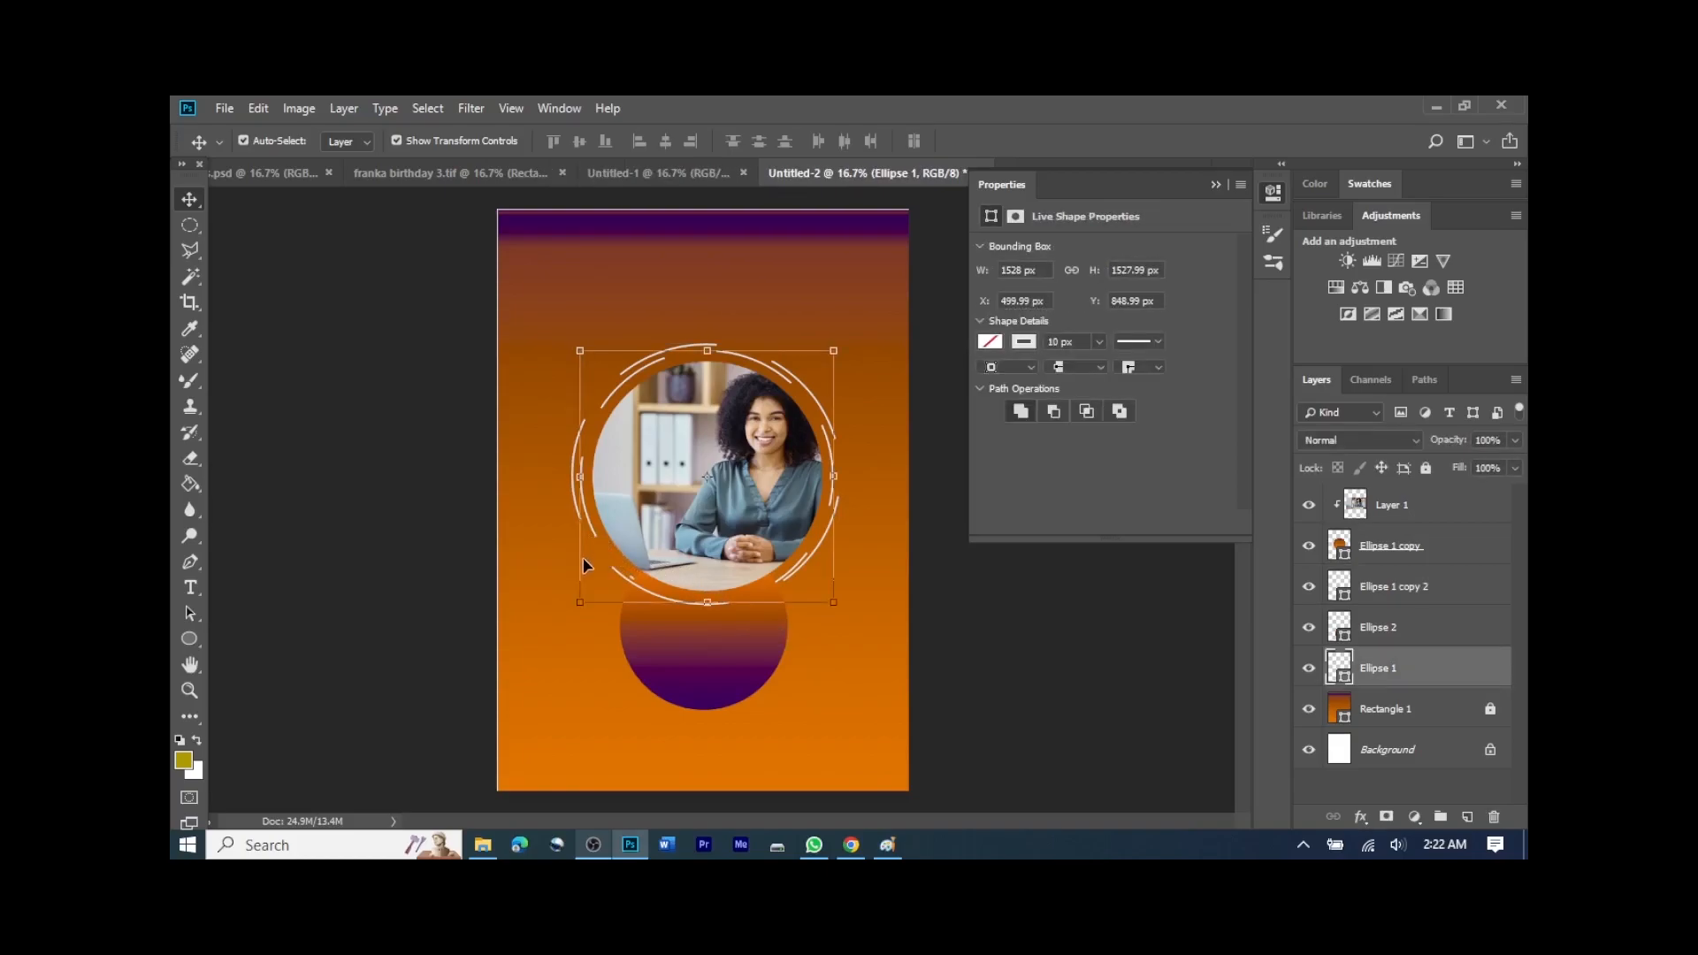
{"action": "left_click_drag", "start_coordinate": [578, 602], "coordinate": [584, 594]}
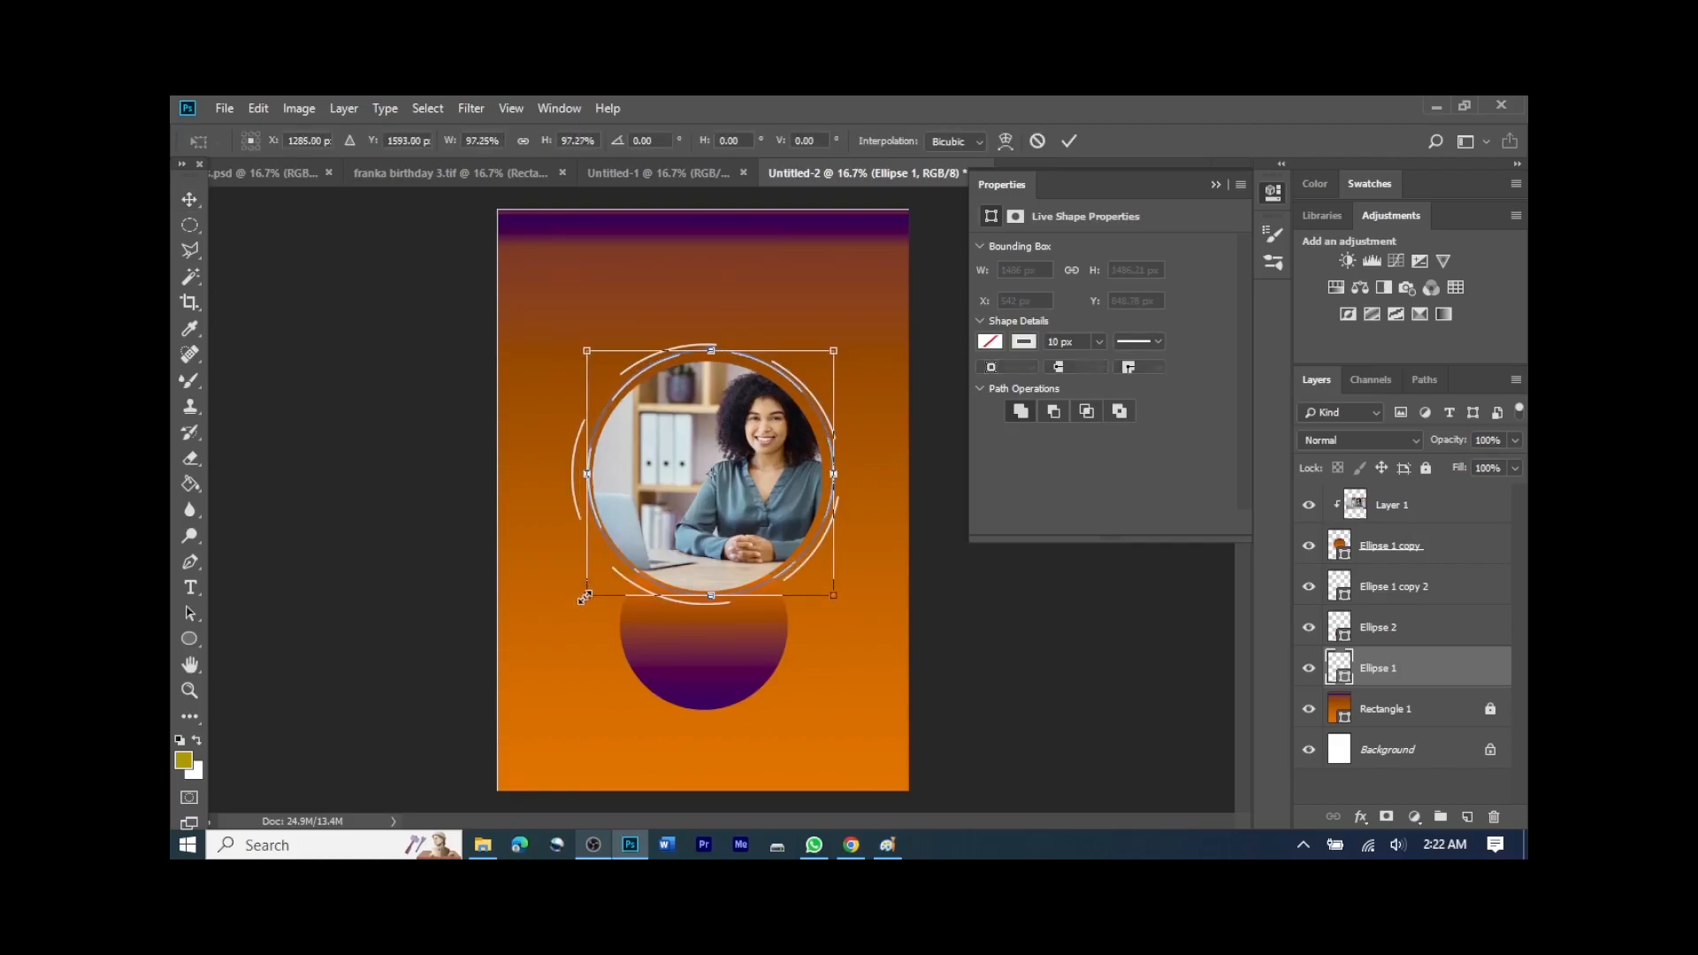
{"action": "key", "text": "Return"}
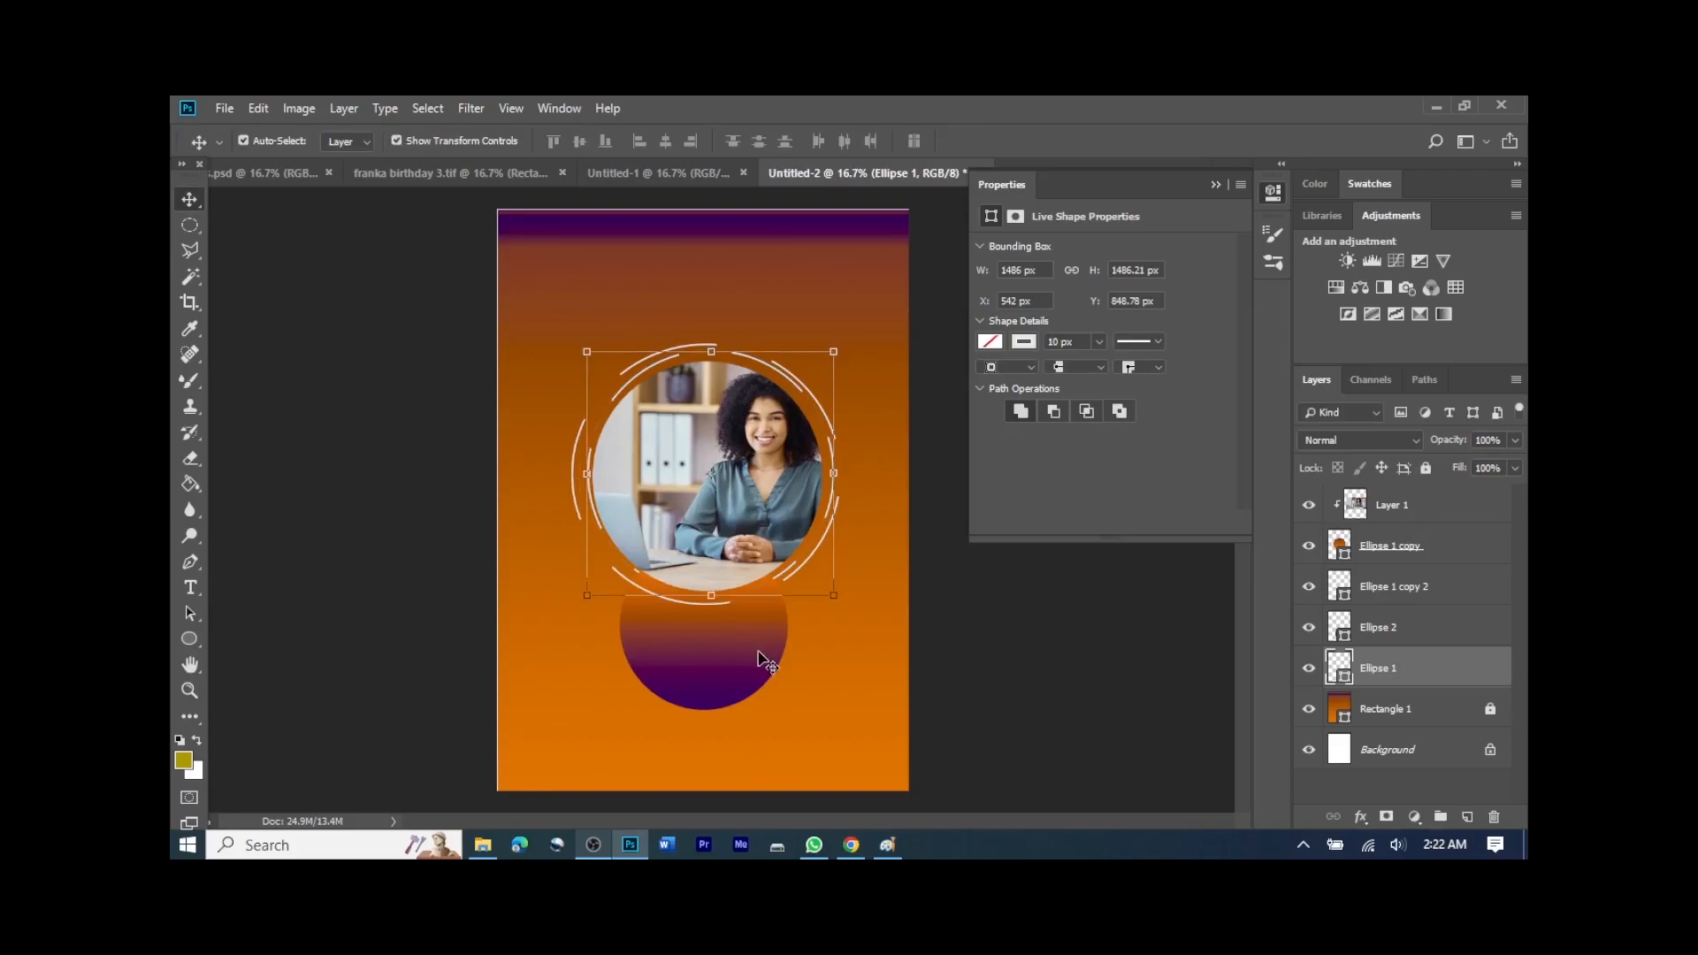
{"action": "left_click", "coordinate": [838, 672]}
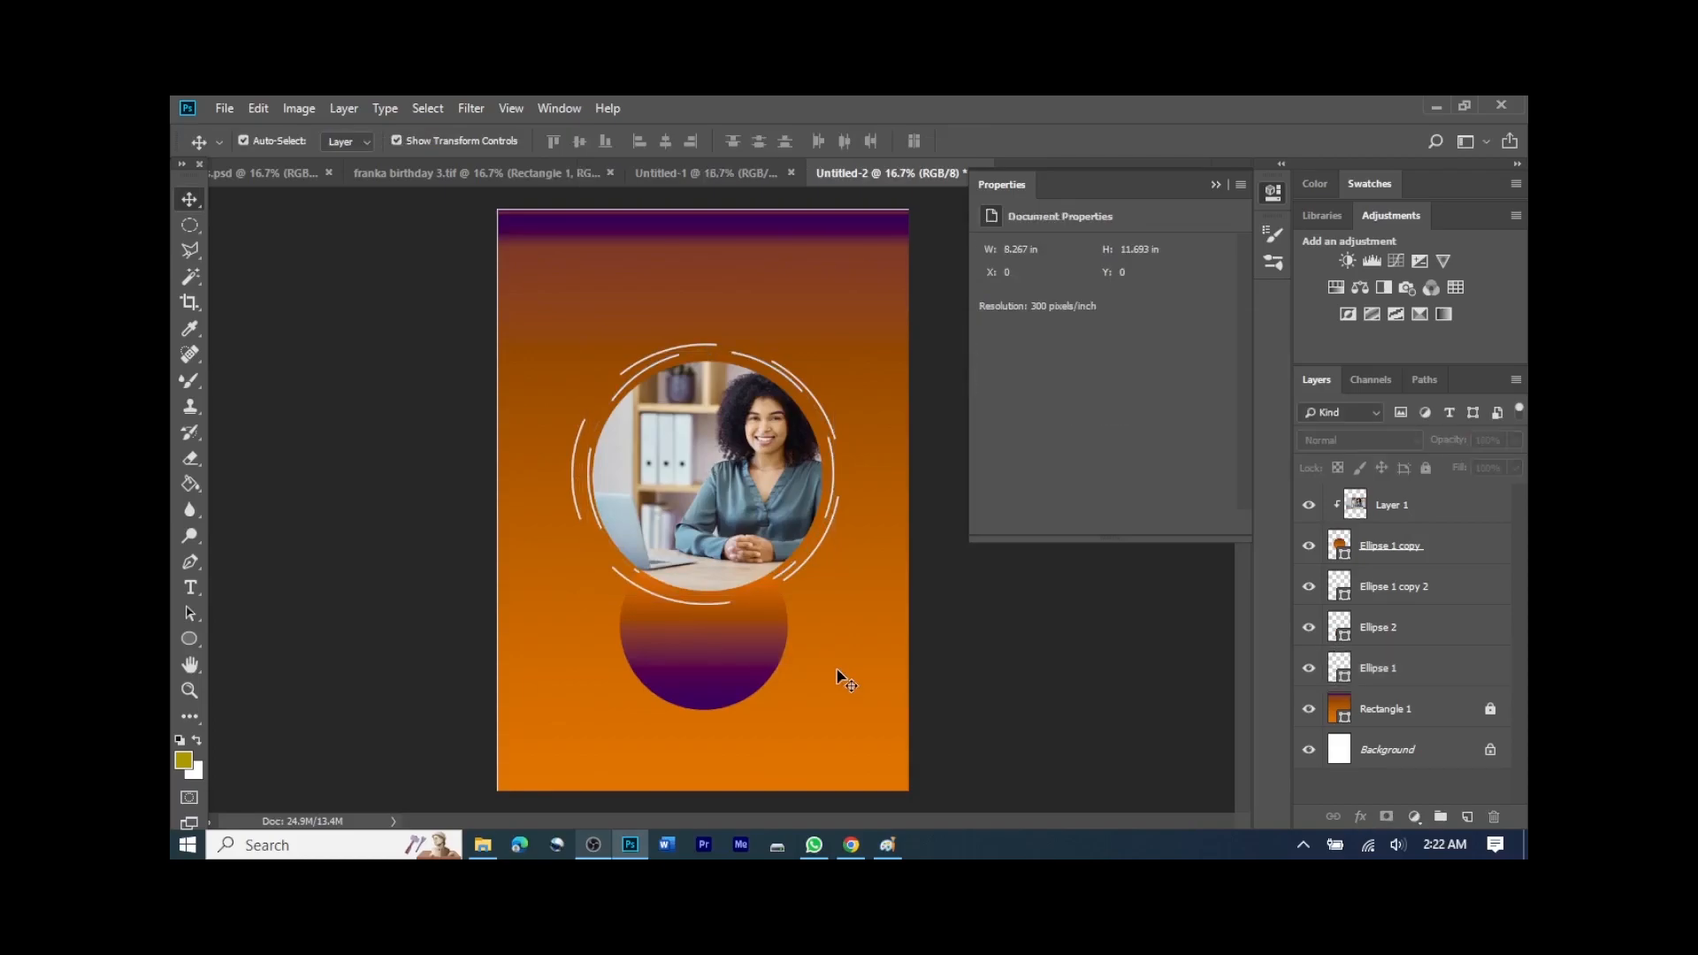
Step: Shrink the outer dashed ring, Ellipse 1 copy 2, slightly further from its lower-left corner to tighten it around the inner ring
{"action": "left_click", "coordinate": [625, 577]}
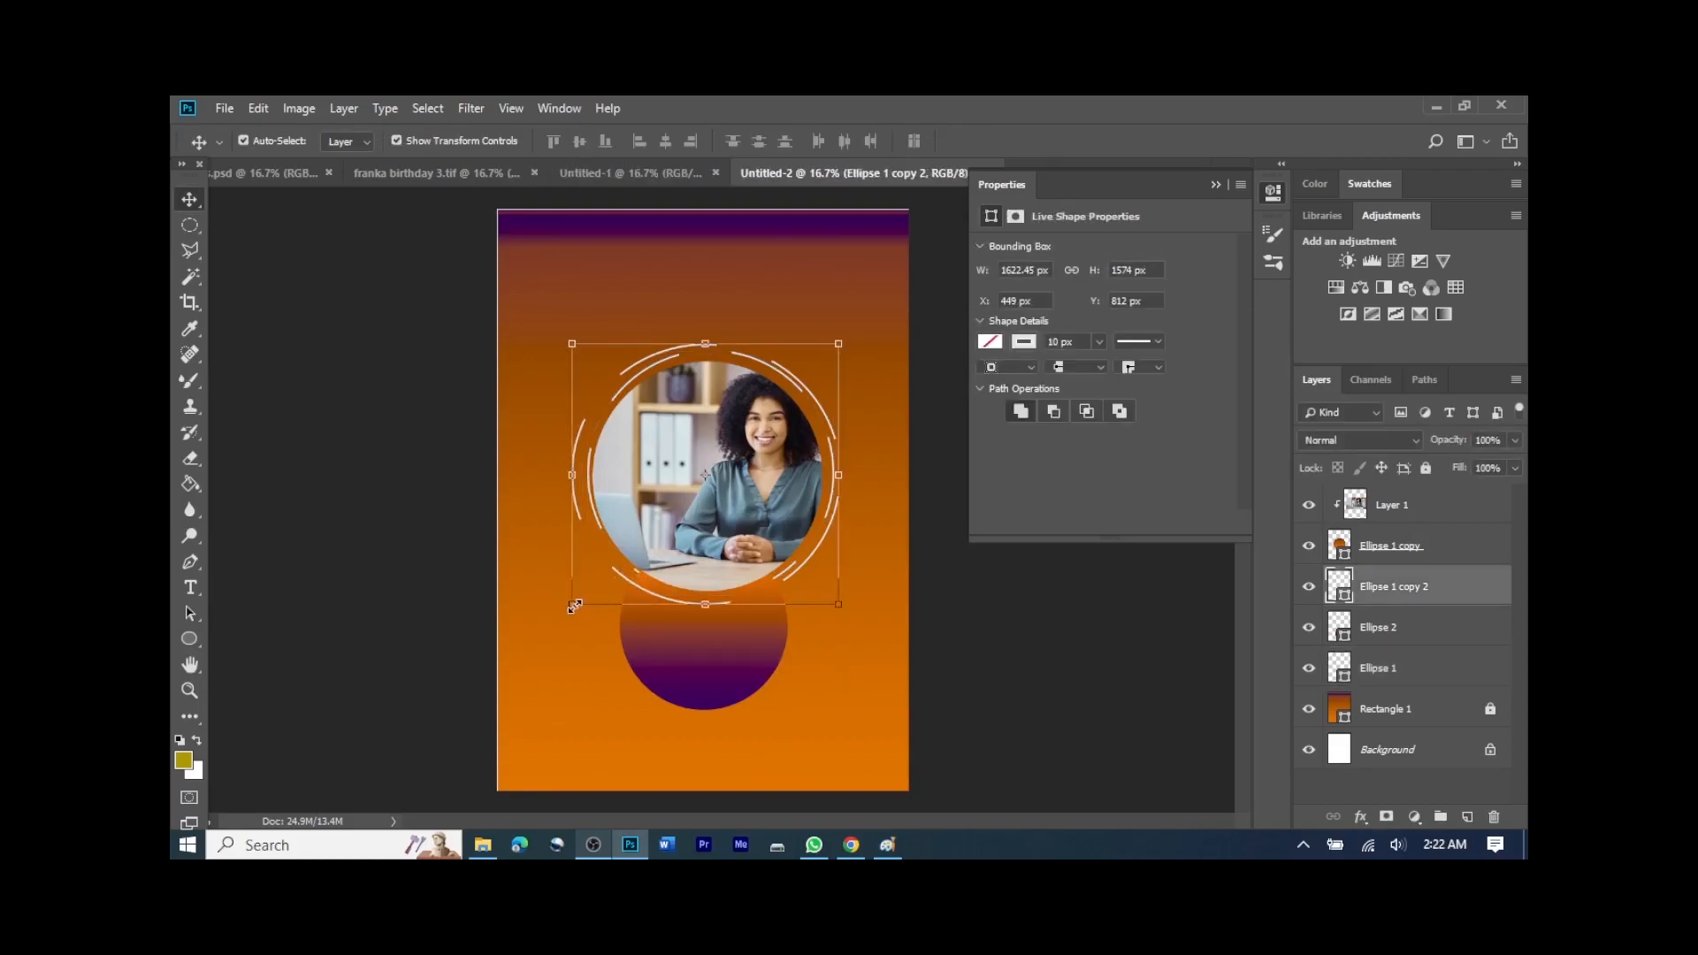
{"action": "left_click_drag", "start_coordinate": [573, 604], "coordinate": [579, 597]}
{"action": "key", "text": "Return"}
{"action": "left_click", "coordinate": [886, 683]}
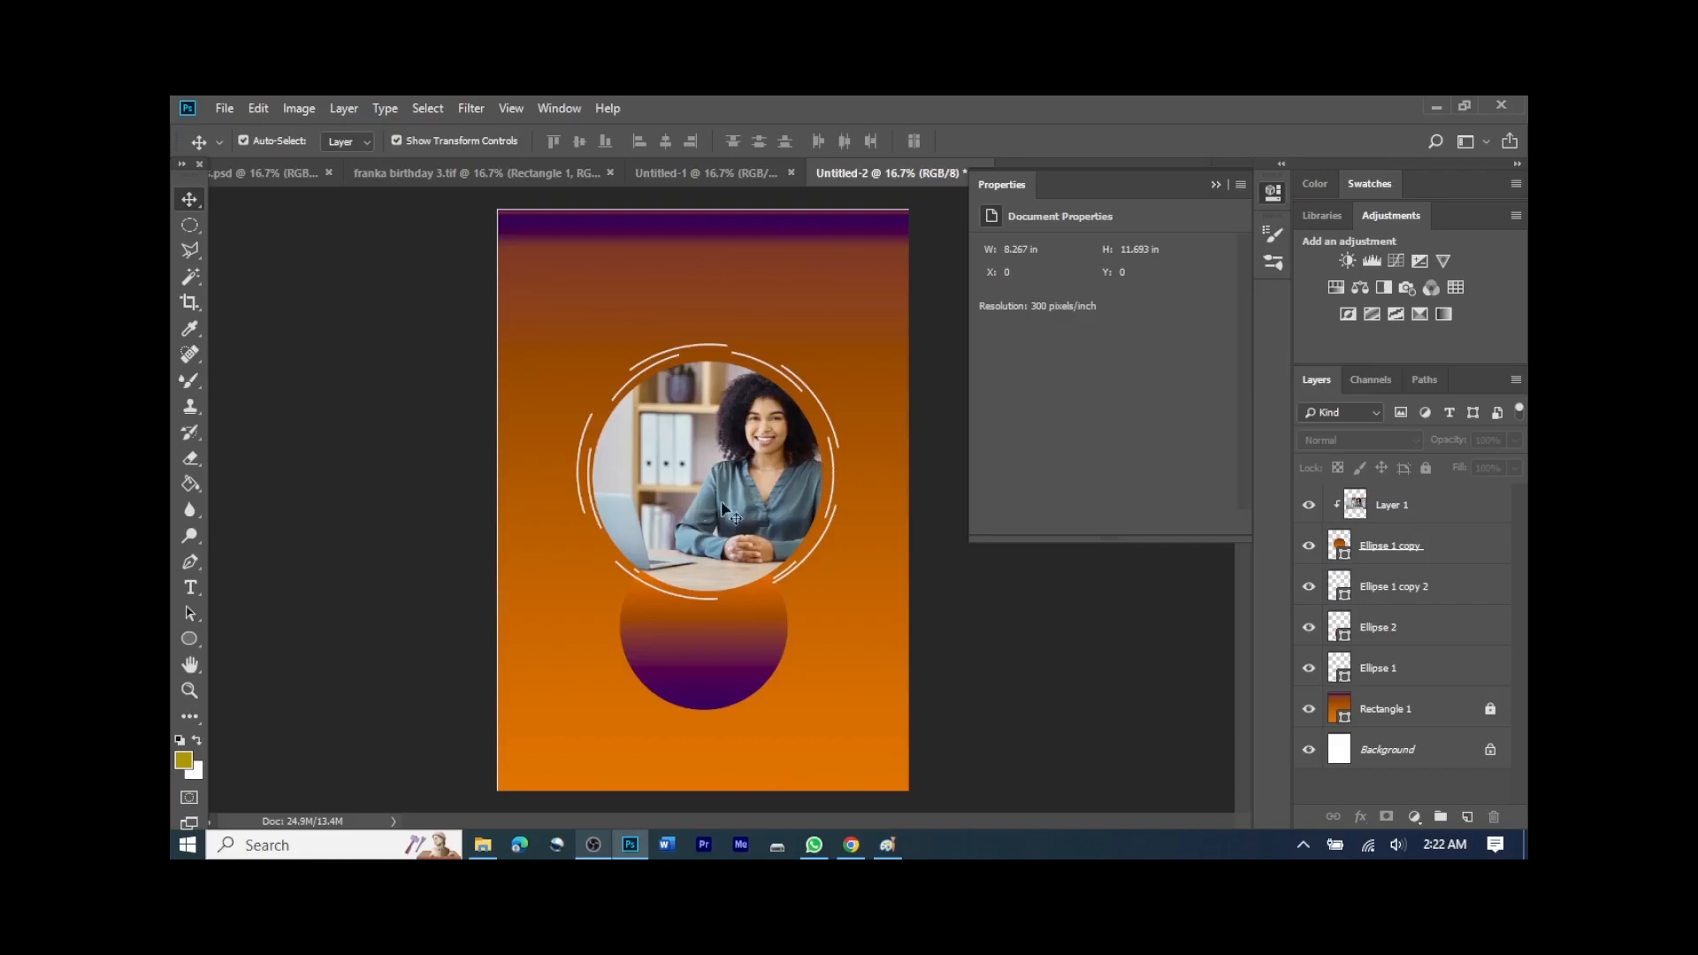
Step: Try several preset gradient fills on the Ellipse 2 circle and settle on the blue-red-yellow preset
{"action": "left_click", "coordinate": [699, 691]}
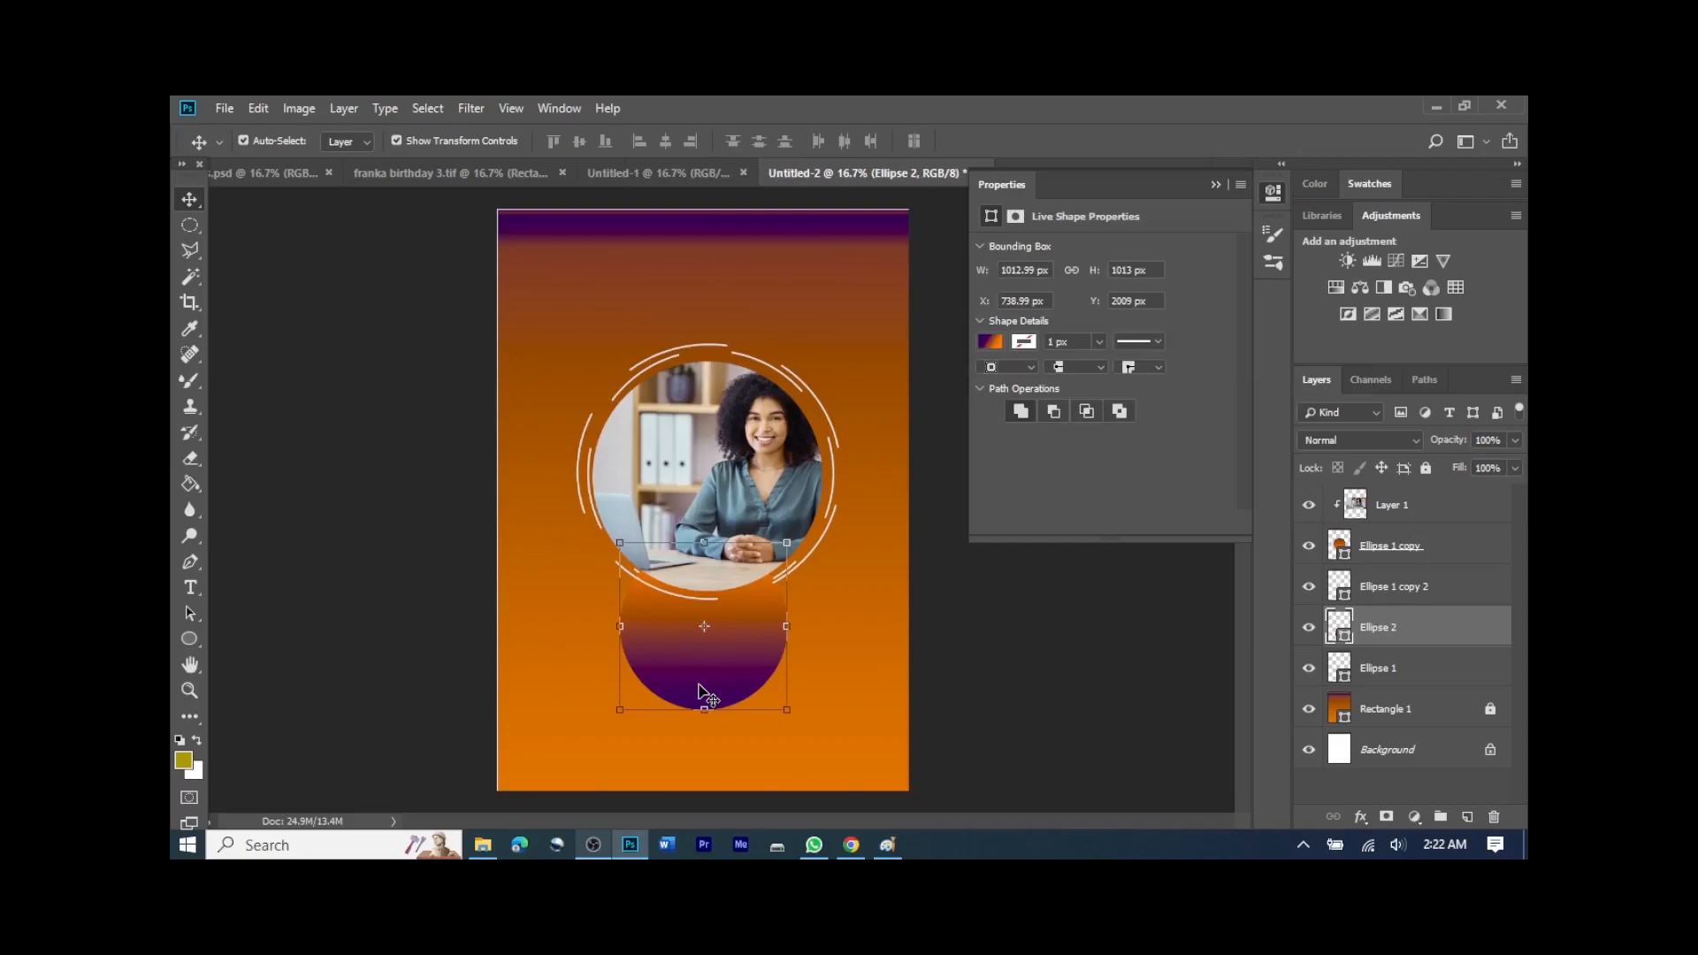
{"action": "left_click", "coordinate": [992, 342]}
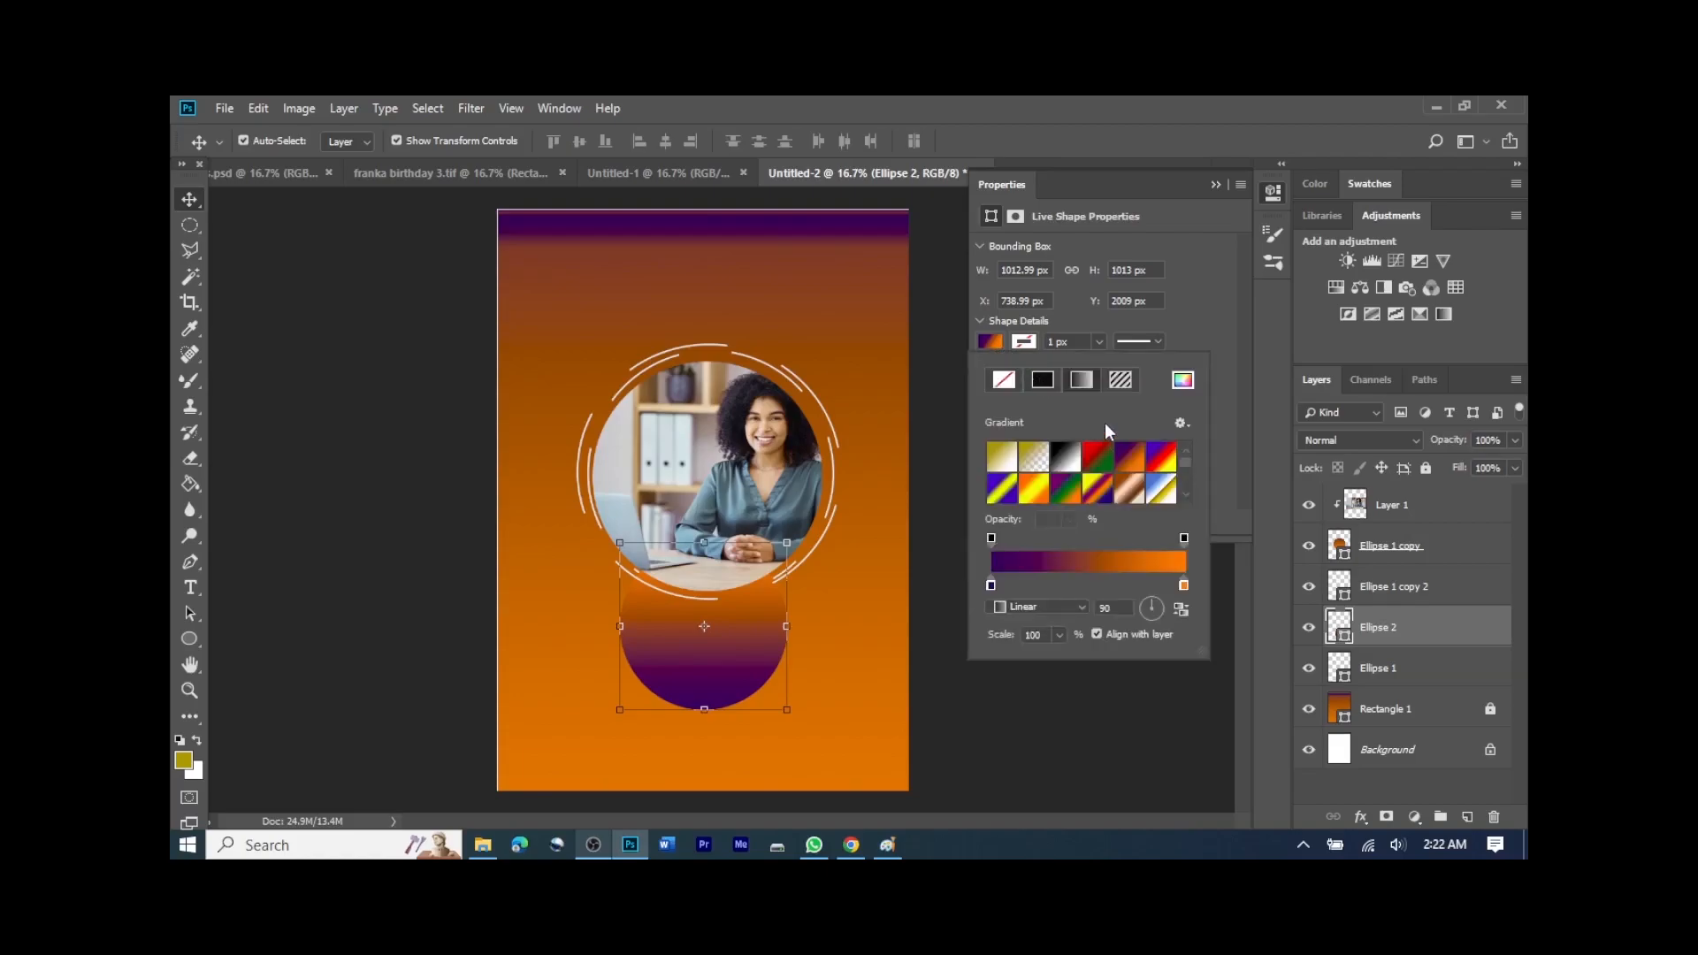
{"action": "left_click", "coordinate": [1163, 474]}
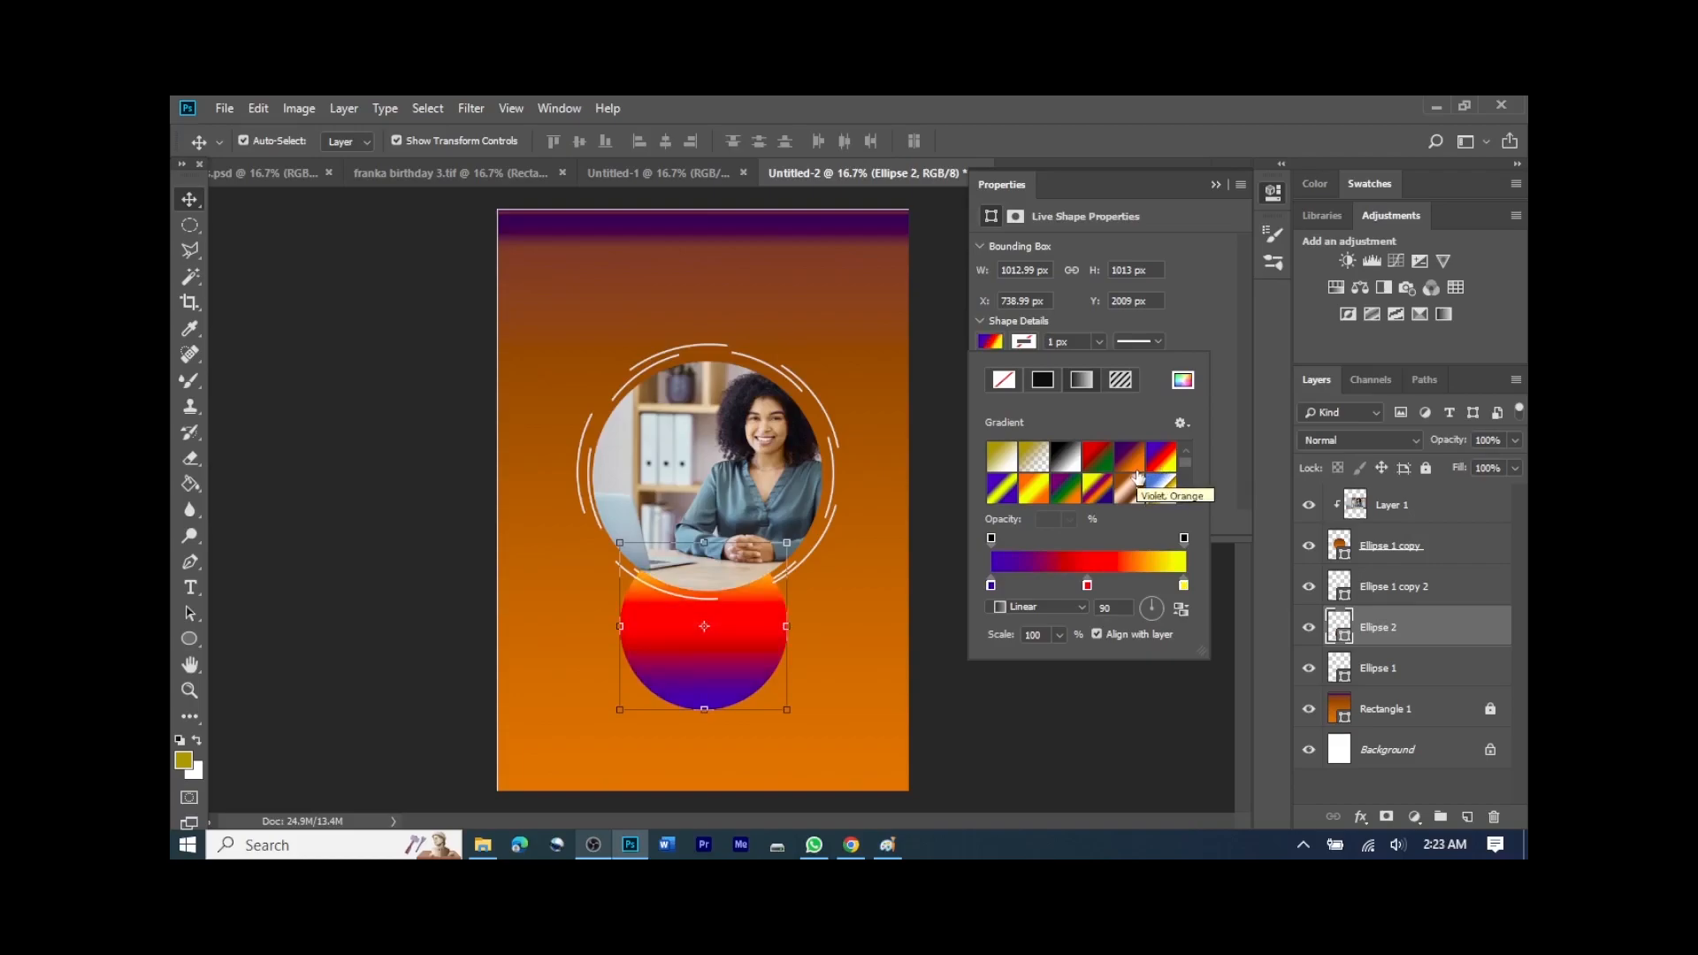
{"action": "left_click", "coordinate": [1137, 473]}
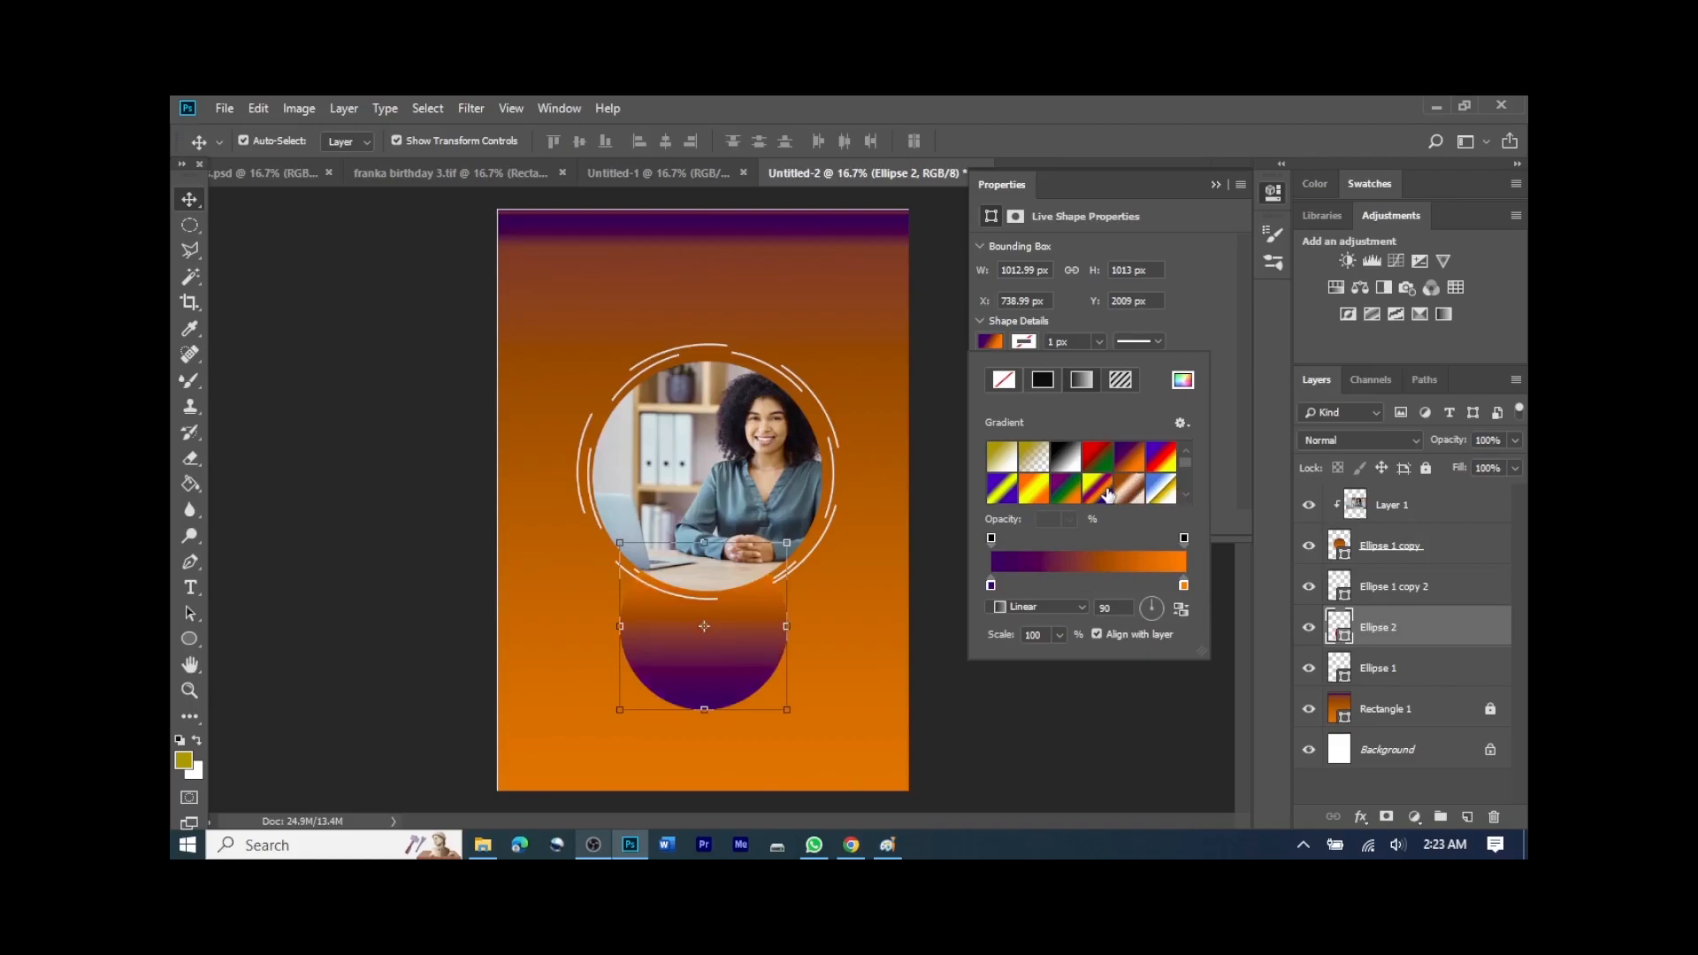
{"action": "left_click", "coordinate": [1107, 493]}
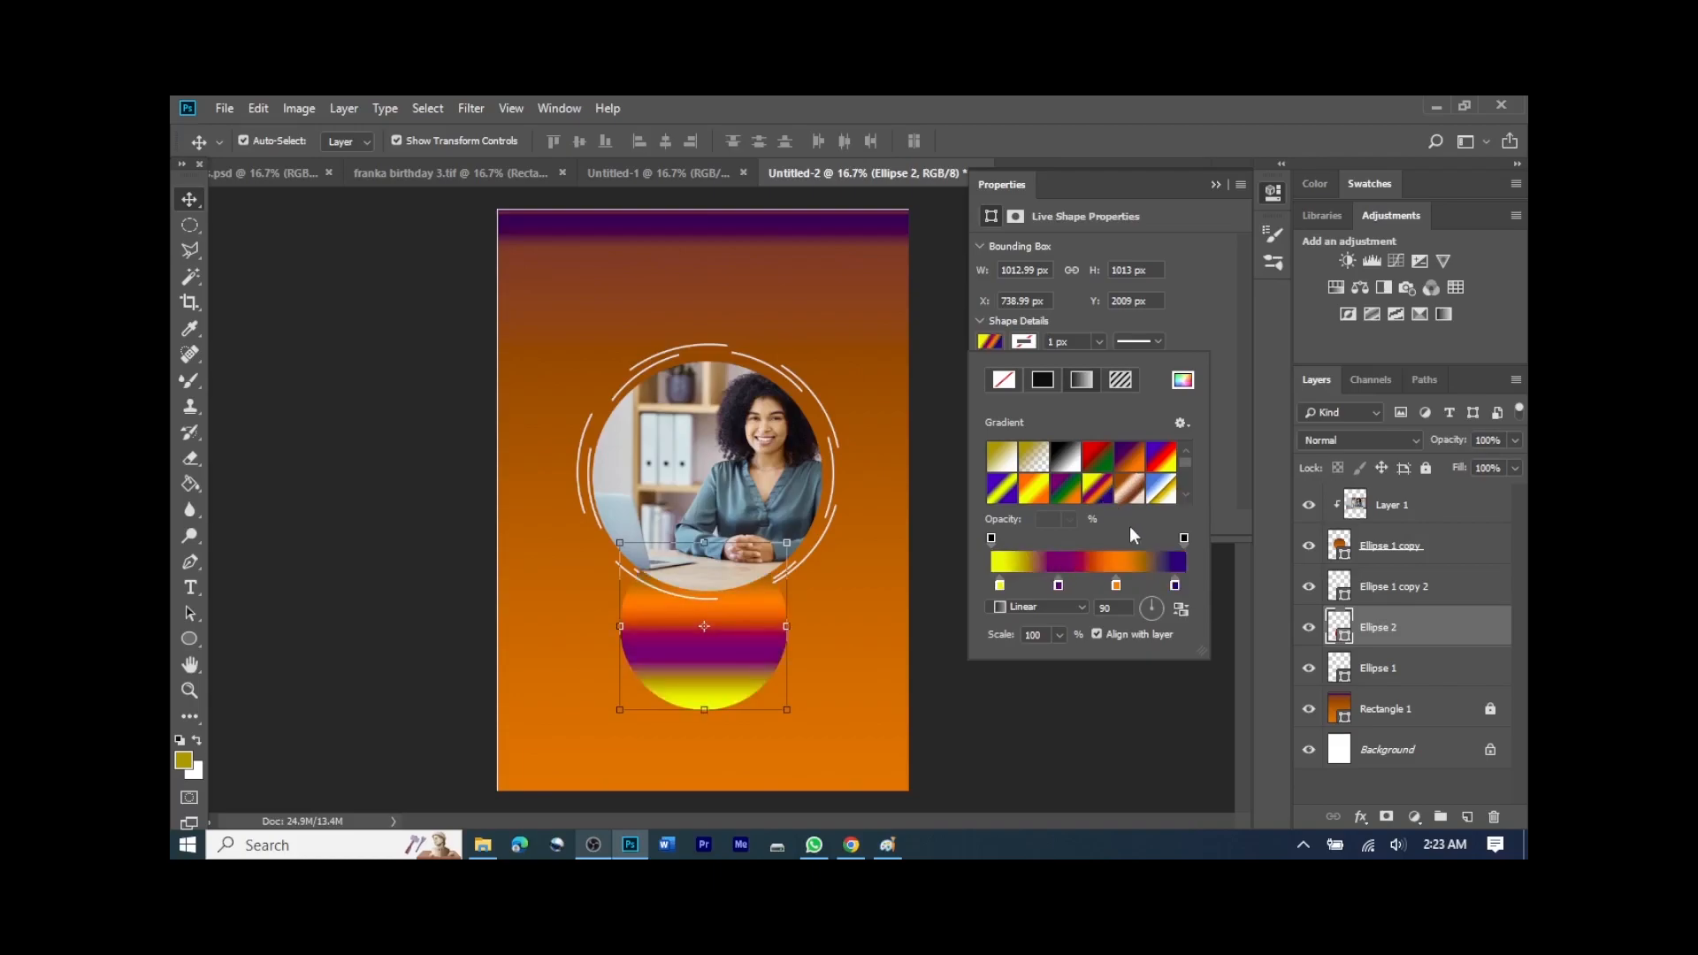
{"action": "left_click", "coordinate": [1067, 495]}
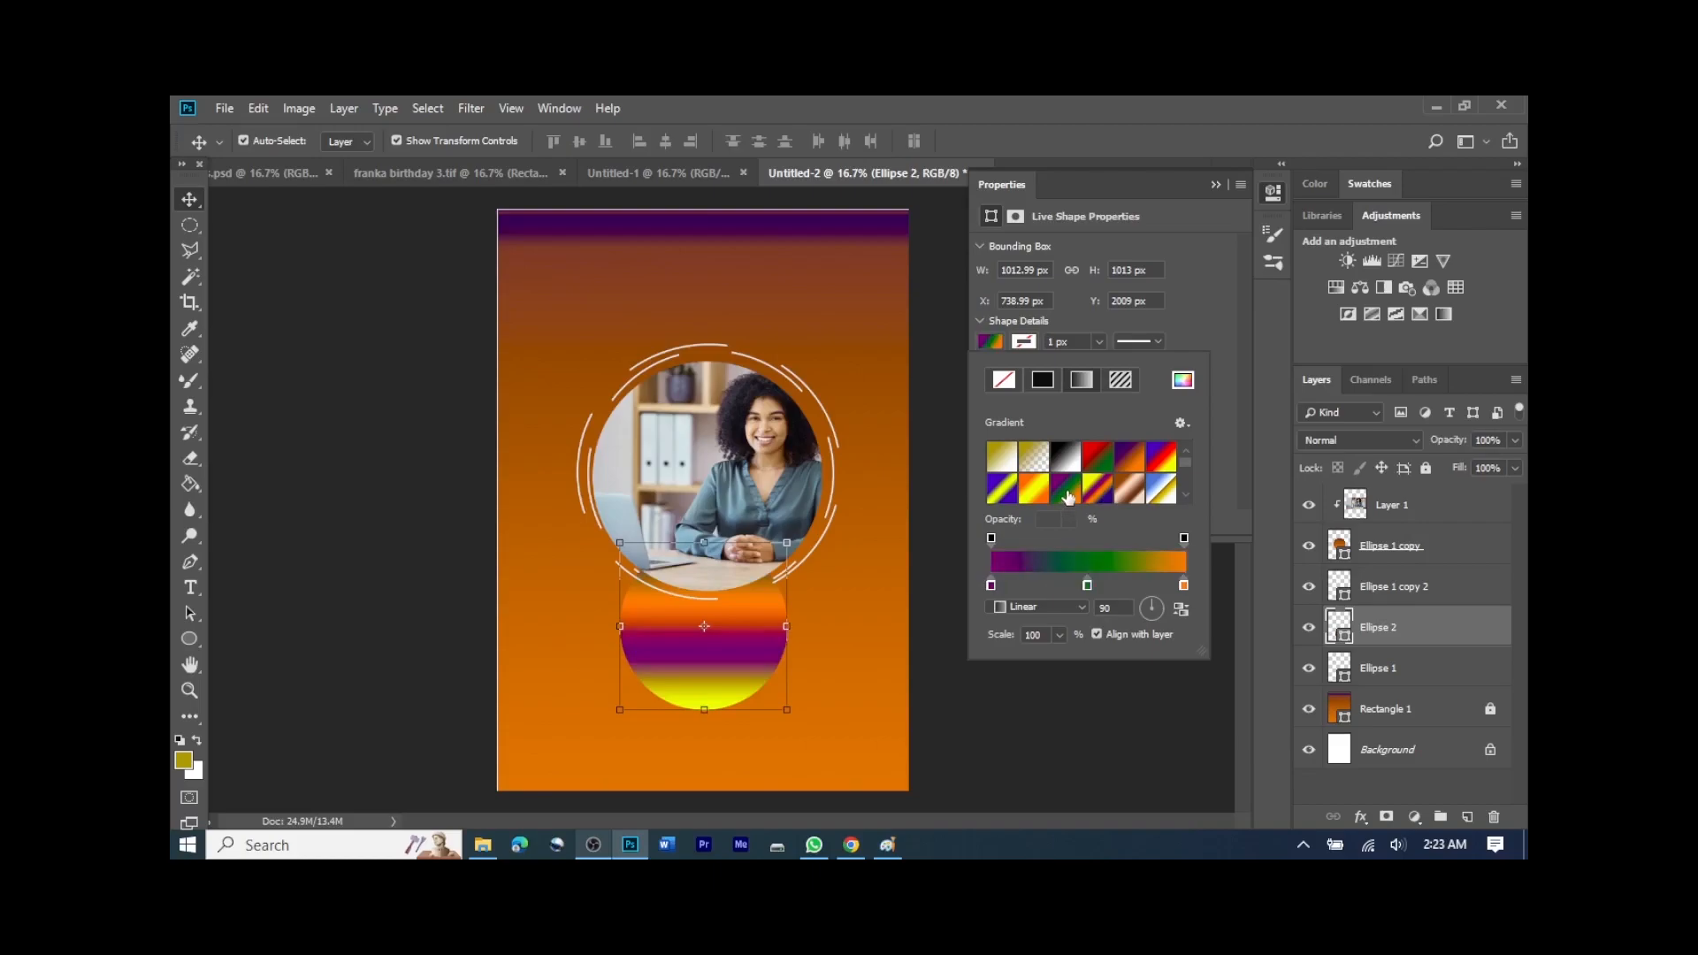
{"action": "left_click", "coordinate": [1101, 458]}
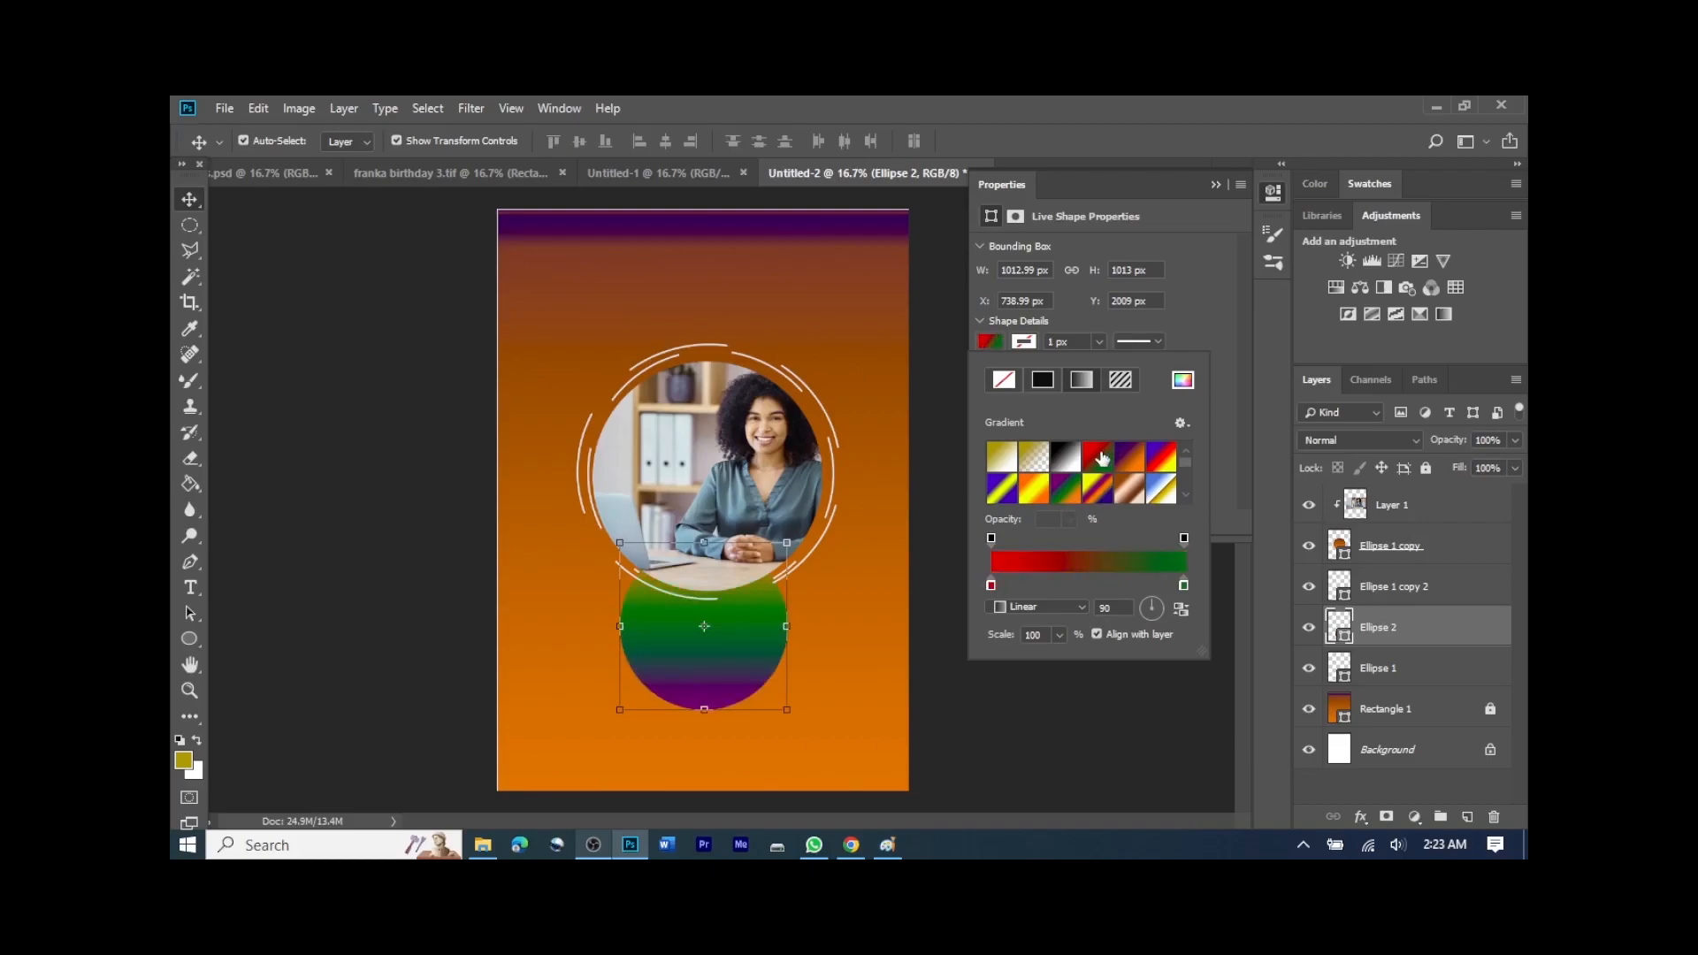
{"action": "left_click", "coordinate": [1130, 458]}
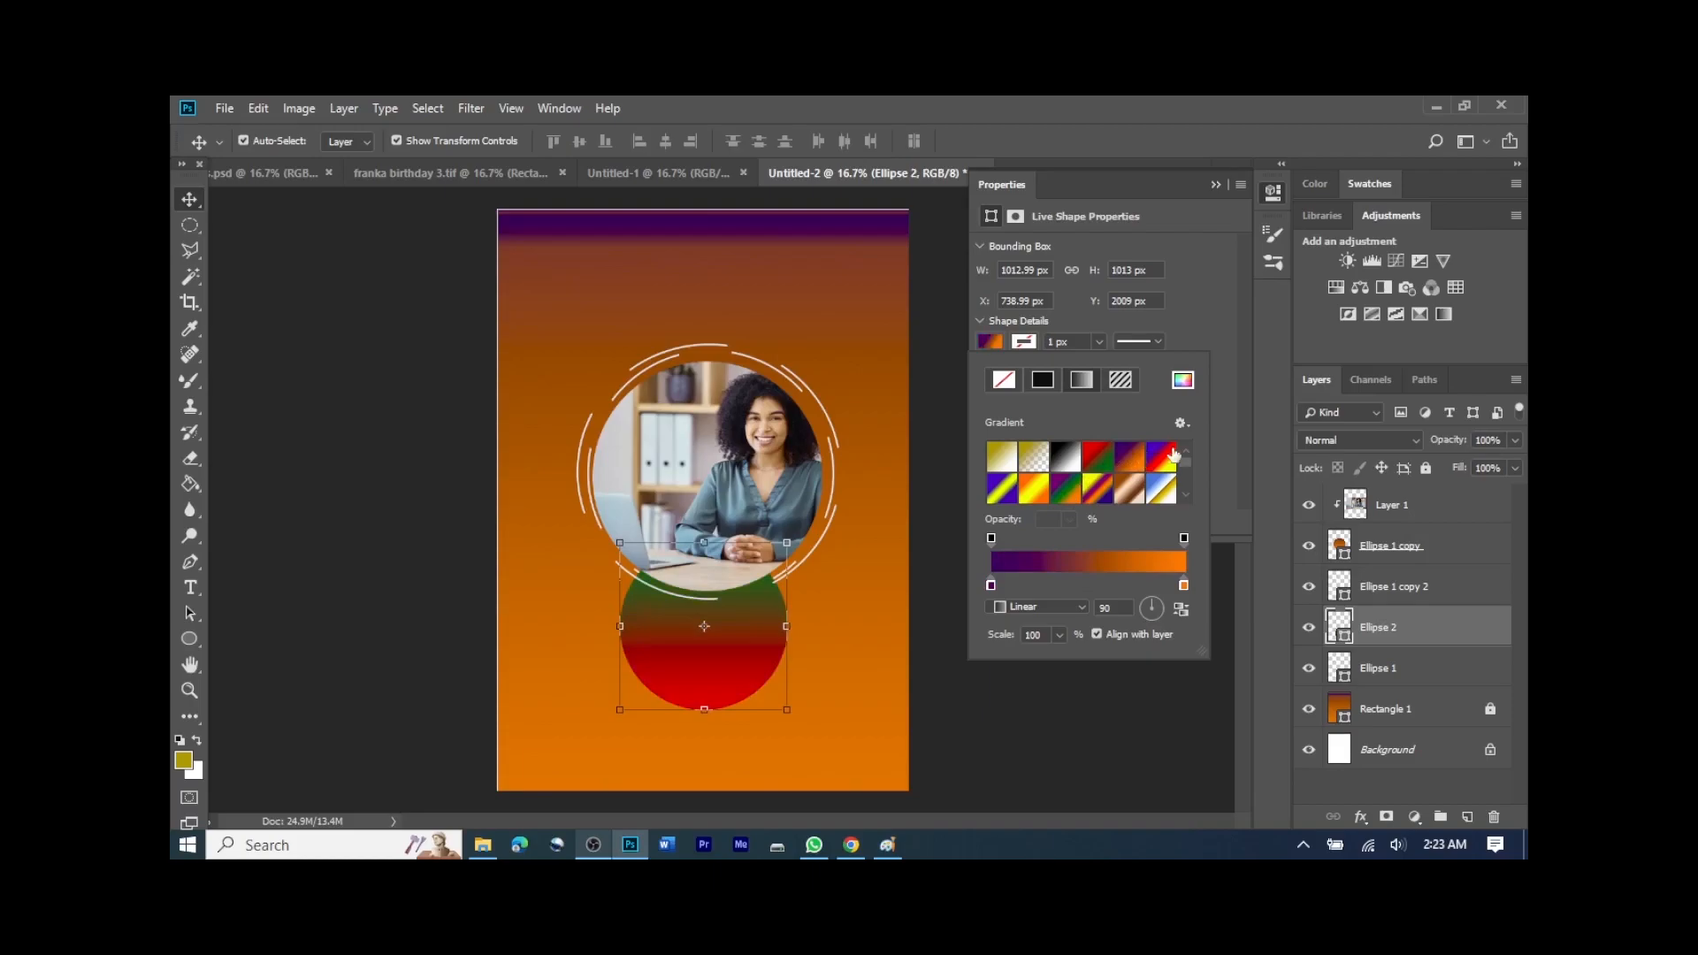
{"action": "left_click", "coordinate": [1165, 456]}
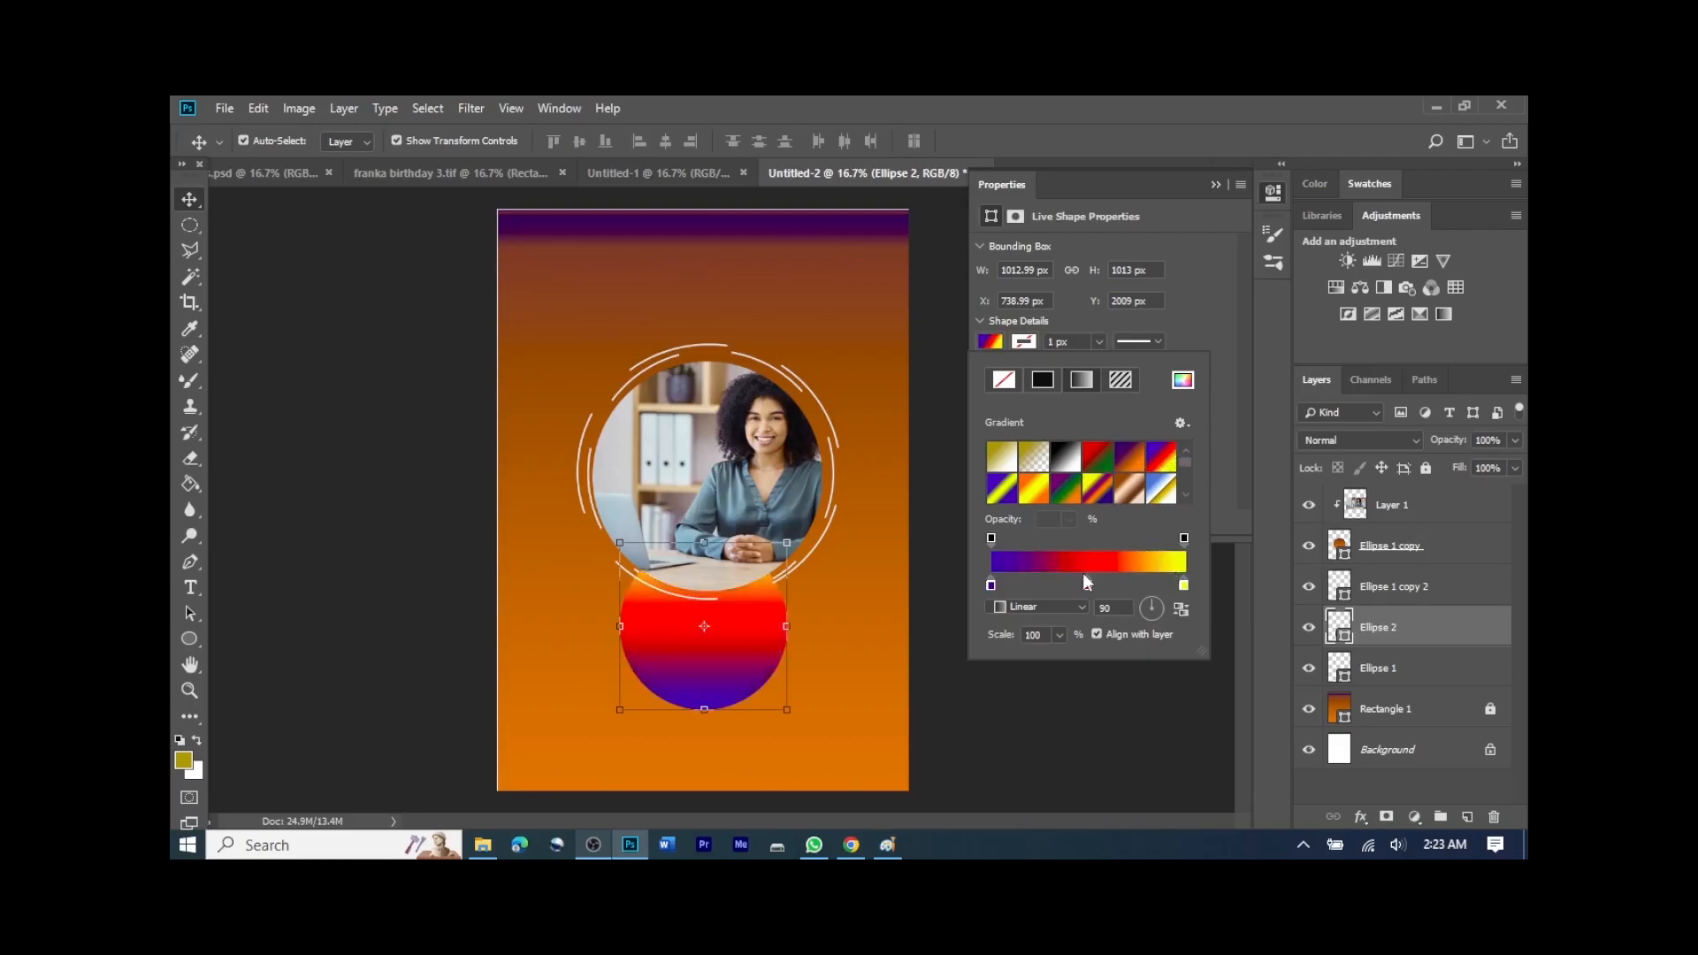
Step: Shift the red stop and blue-red midpoint toward the gradient's yellow end, and adjust the stops so blue dominates the Ellipse 2 fill
{"action": "left_click_drag", "start_coordinate": [1086, 585], "coordinate": [1156, 585]}
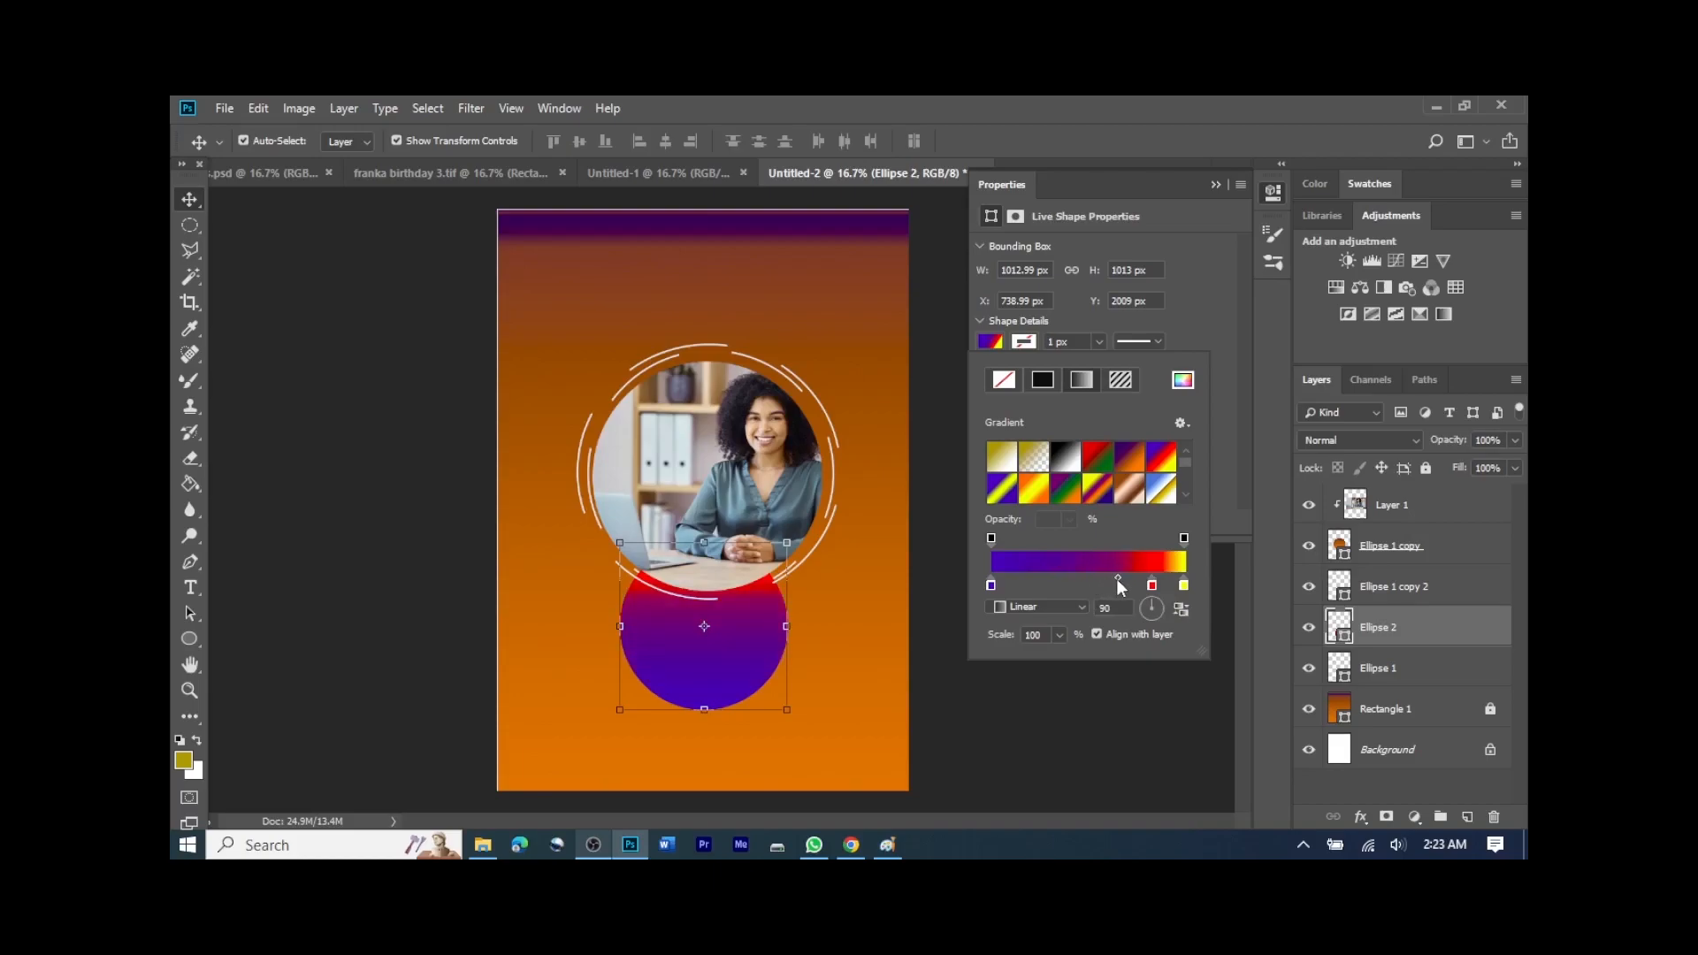
{"action": "left_click_drag", "start_coordinate": [1117, 578], "coordinate": [1138, 582]}
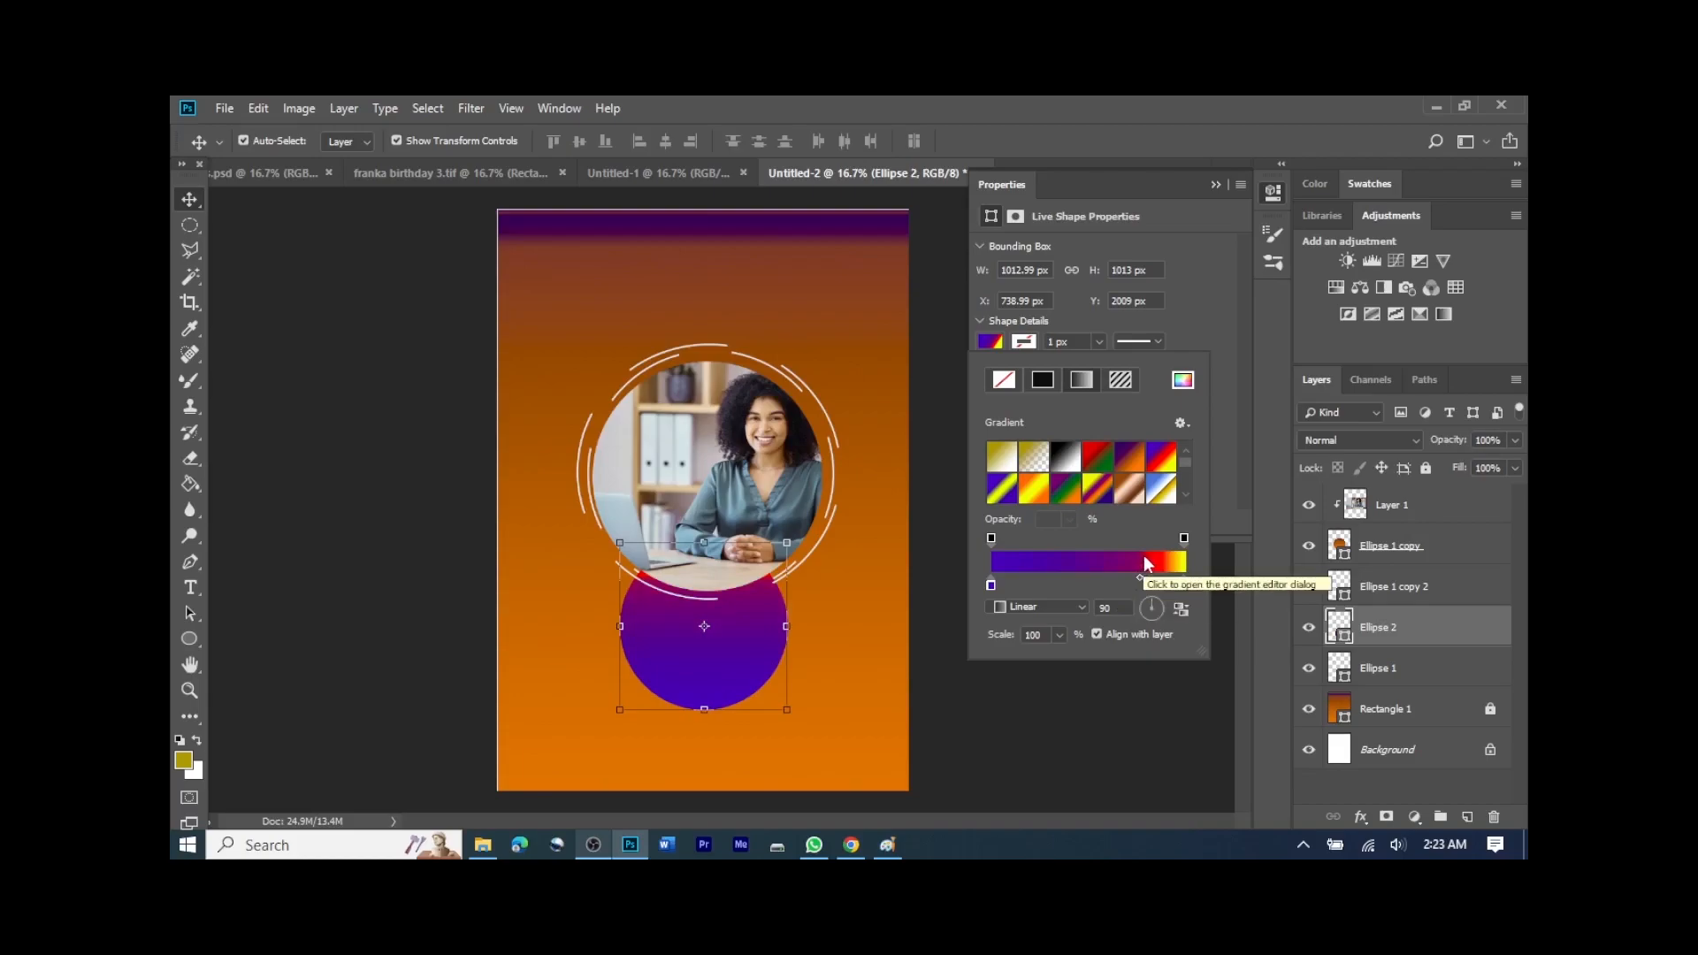
{"action": "left_click_drag", "start_coordinate": [1018, 541], "coordinate": [1163, 588]}
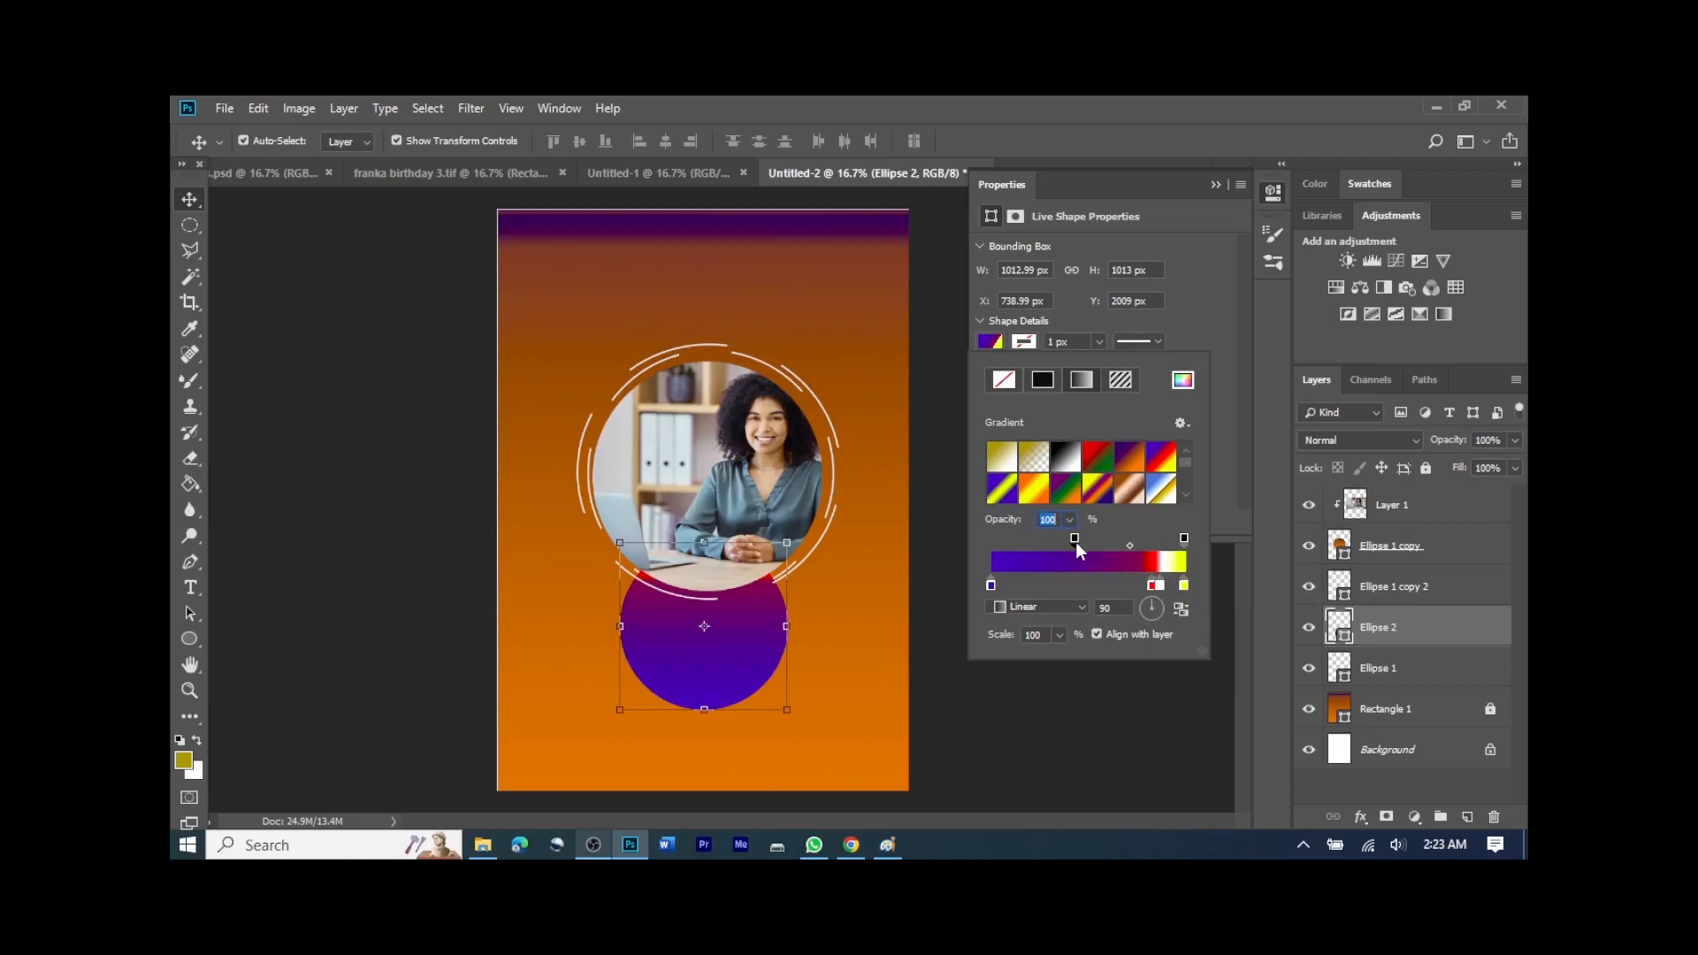
{"action": "left_click_drag", "start_coordinate": [994, 586], "coordinate": [1013, 590]}
Step: Move the Ellipse 2 circle slightly up and to the right beneath the portrait, leaving it deselected
{"action": "left_click", "coordinate": [730, 646]}
{"action": "left_click_drag", "start_coordinate": [730, 647], "coordinate": [739, 631]}
{"action": "left_click", "coordinate": [851, 610]}
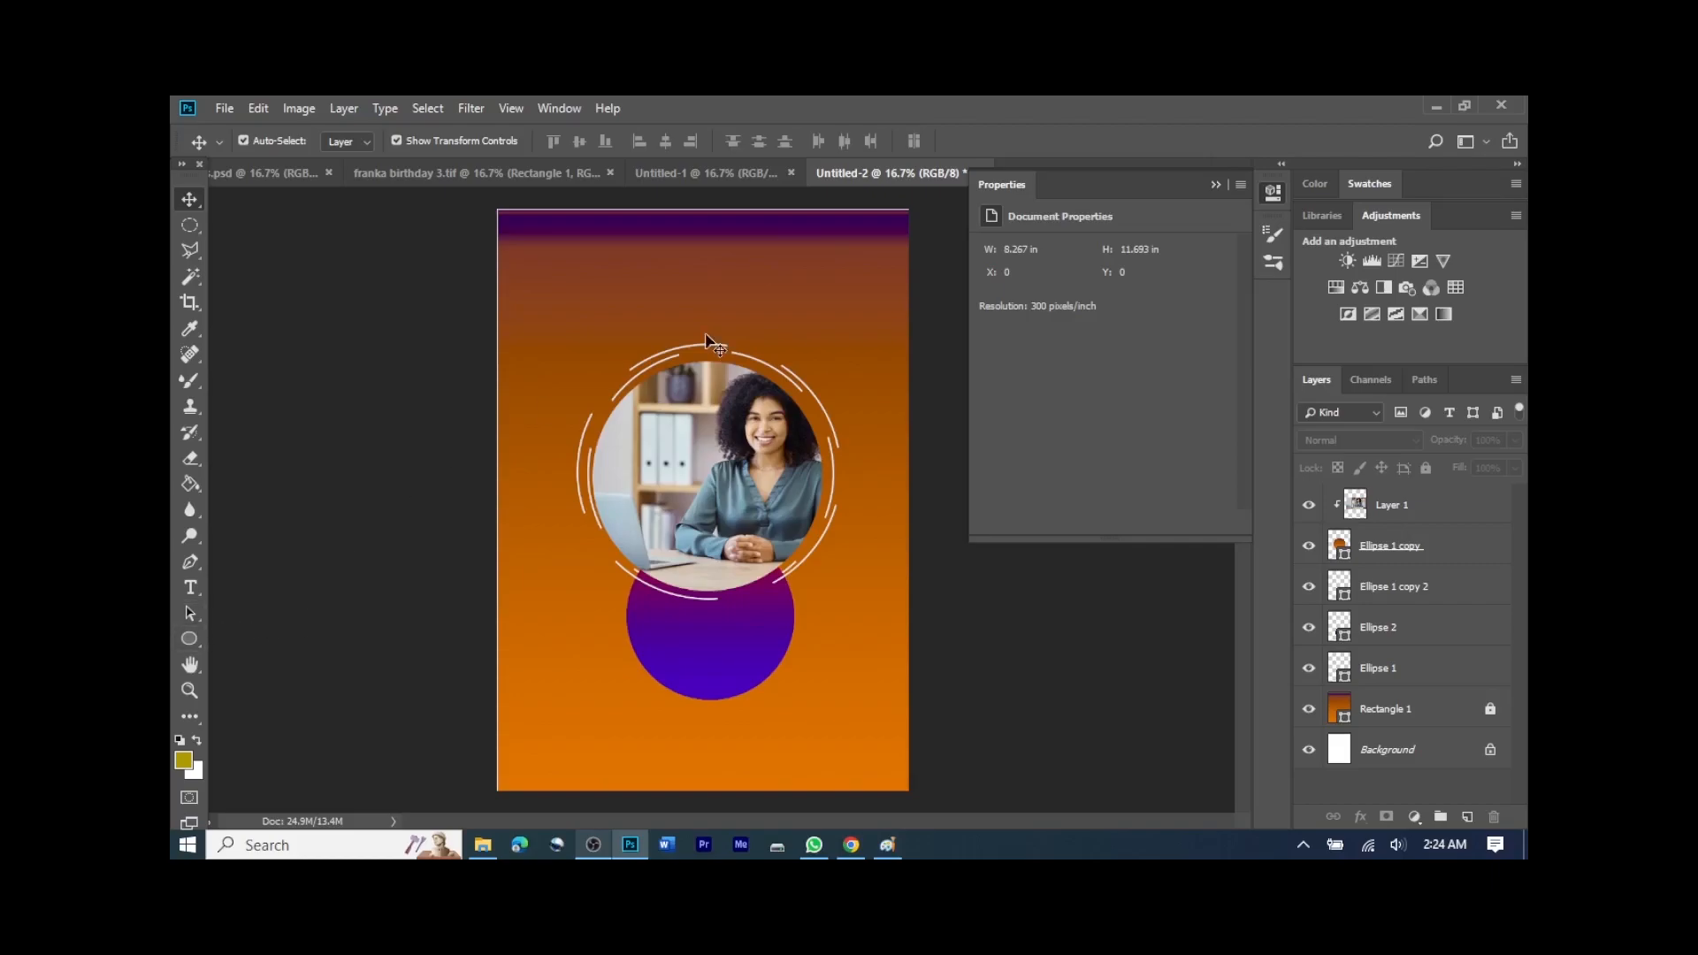
Step: Centre the double-arrow Group 11 roughly on the Untitled-1 page and copy it into the upper-right area of the Untitled-2 flyer
{"action": "left_click", "coordinate": [724, 174]}
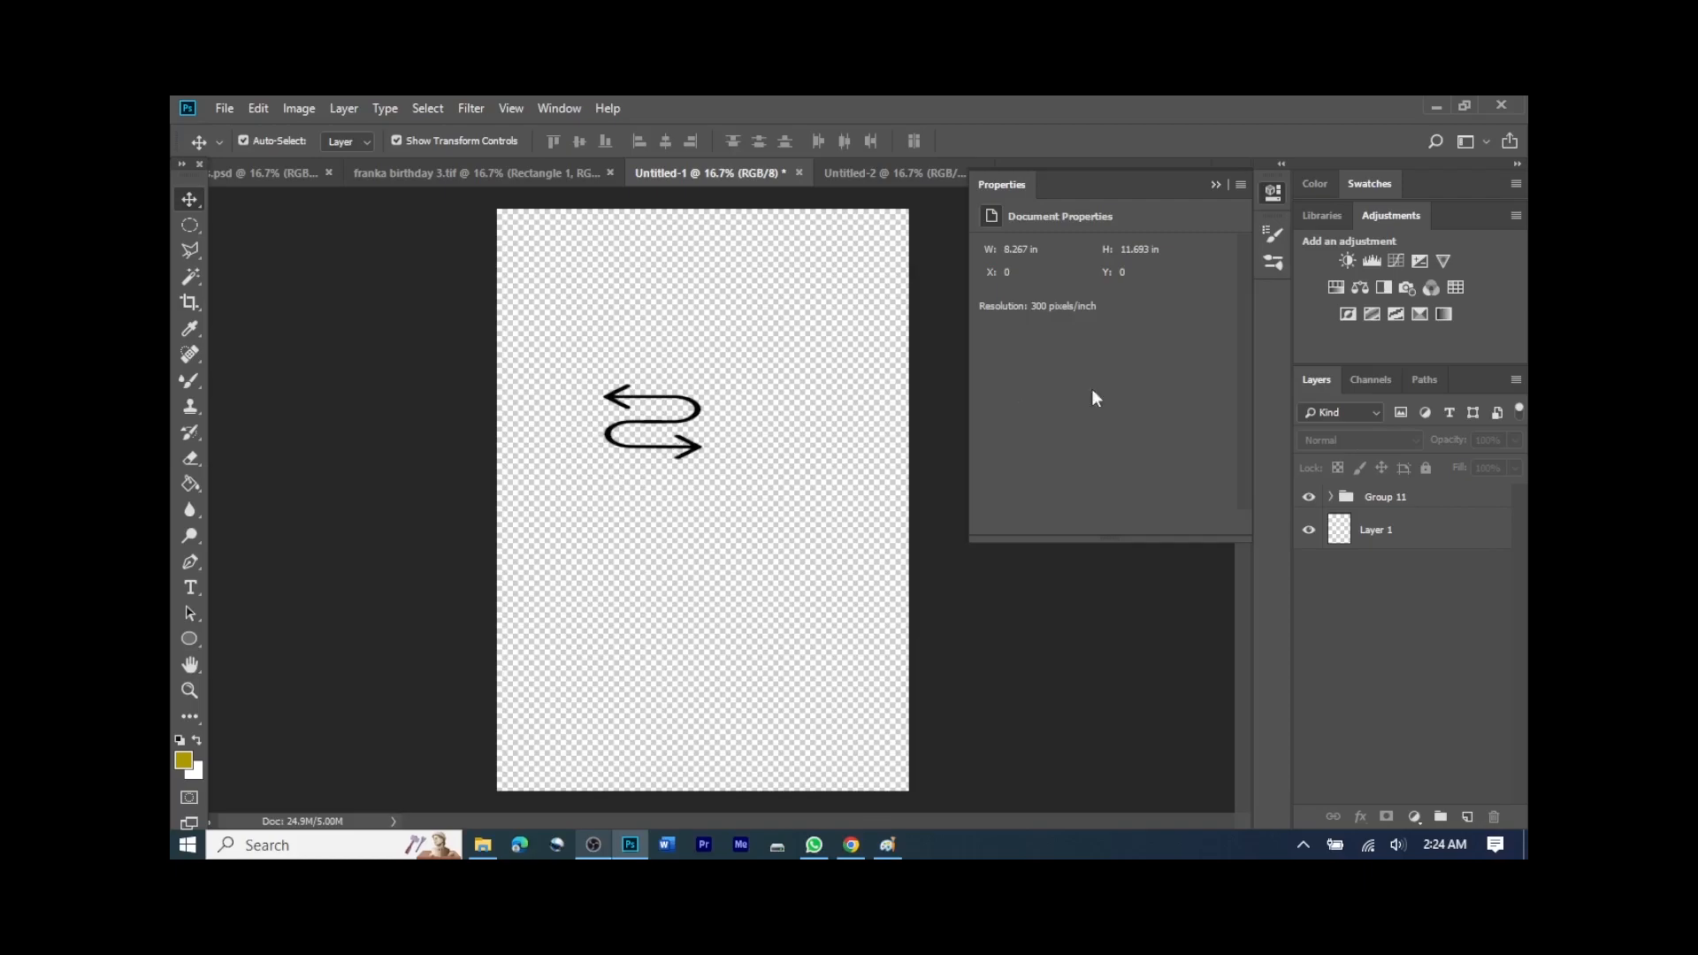
{"action": "left_click", "coordinate": [1402, 503]}
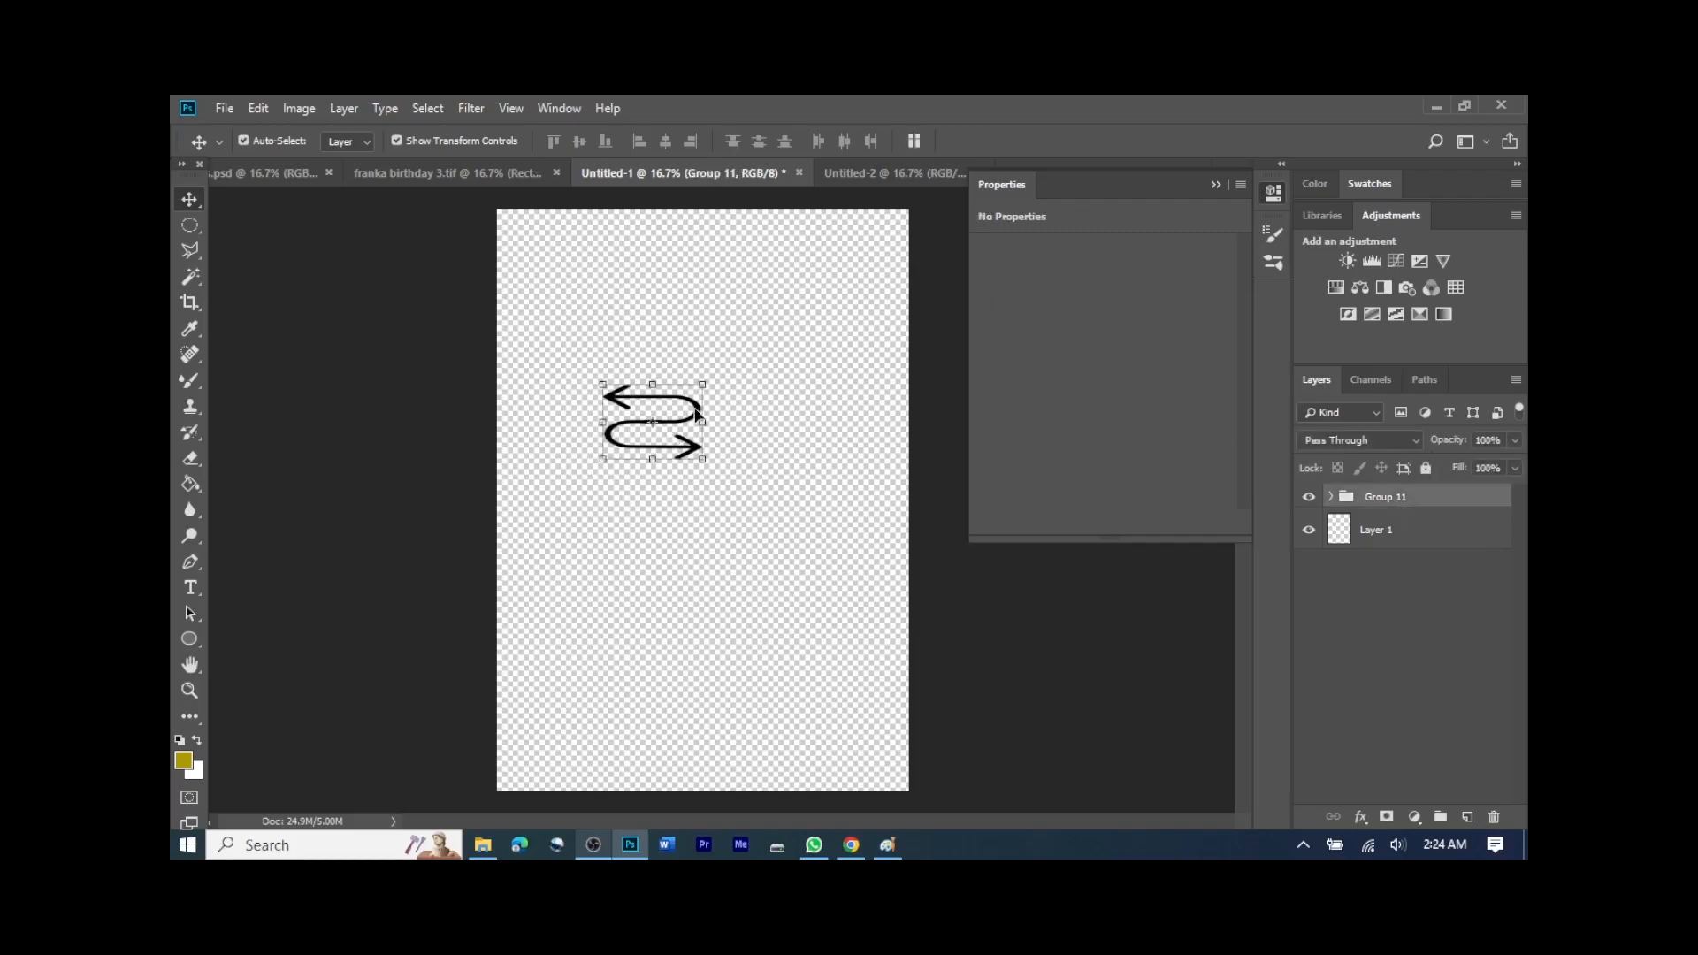
{"action": "left_click_drag", "start_coordinate": [656, 426], "coordinate": [721, 501]}
{"action": "key", "text": "Return"}
{"action": "key", "text": "Return"}
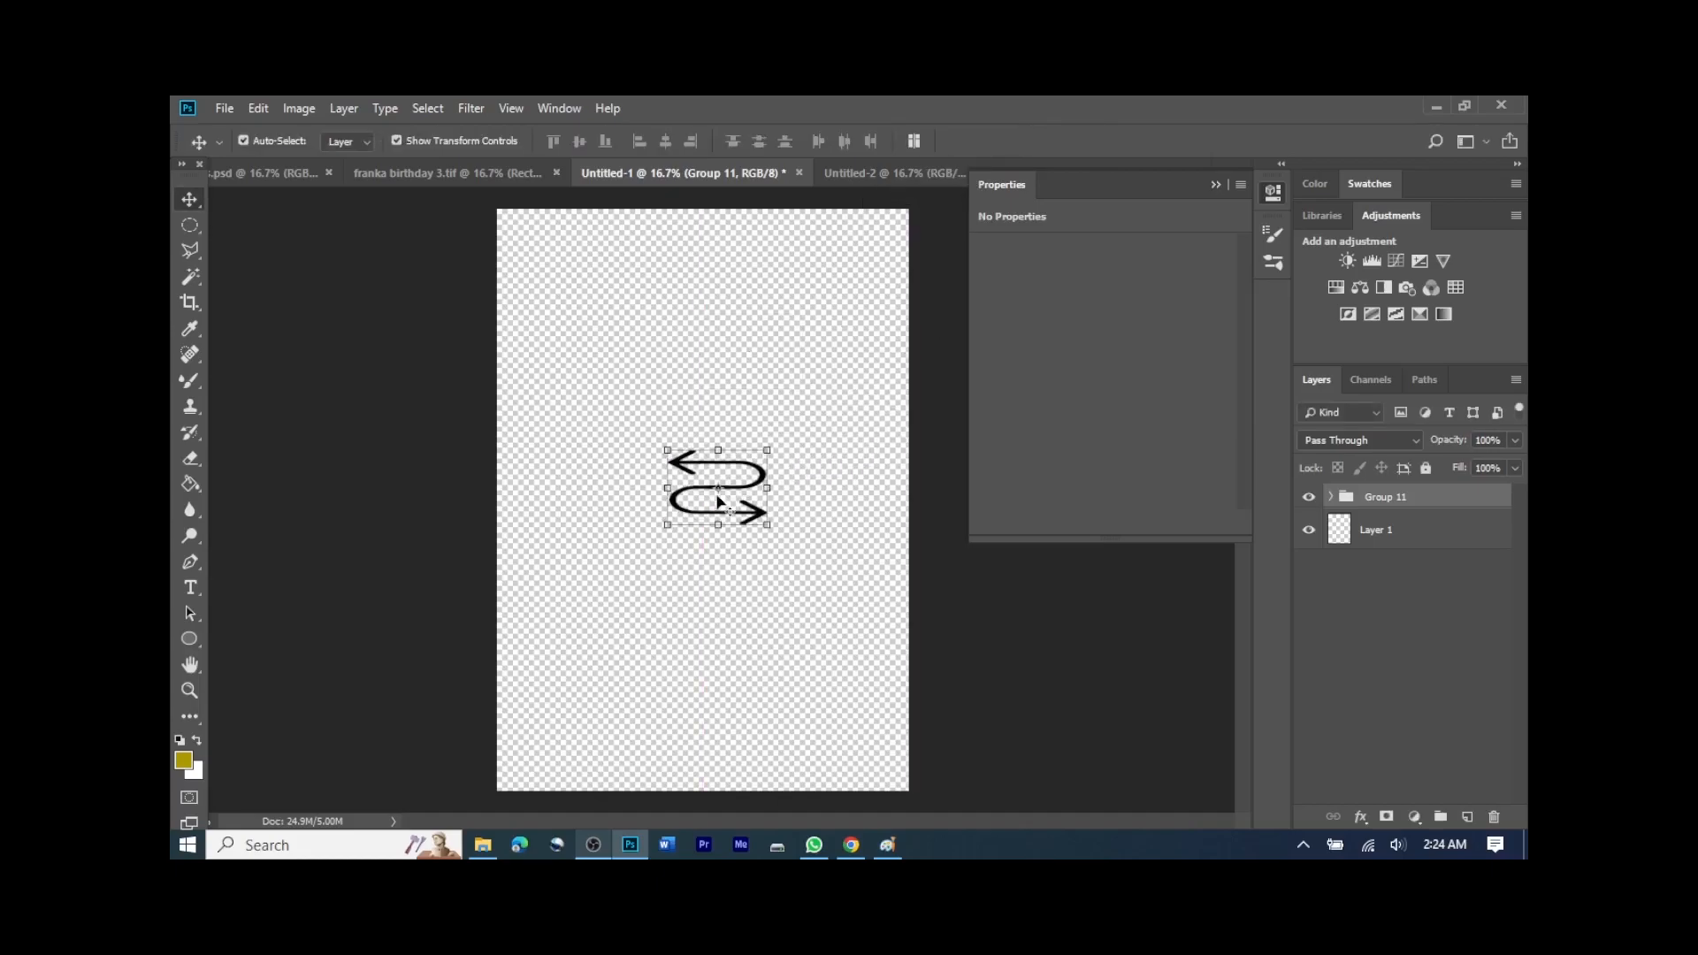
{"action": "left_click_drag", "start_coordinate": [1343, 454], "coordinate": [811, 272]}
Step: Move the double-arrow group slightly right and down within the flyer's upper-right corner and apply the transform
{"action": "key", "text": "ctrl+t"}
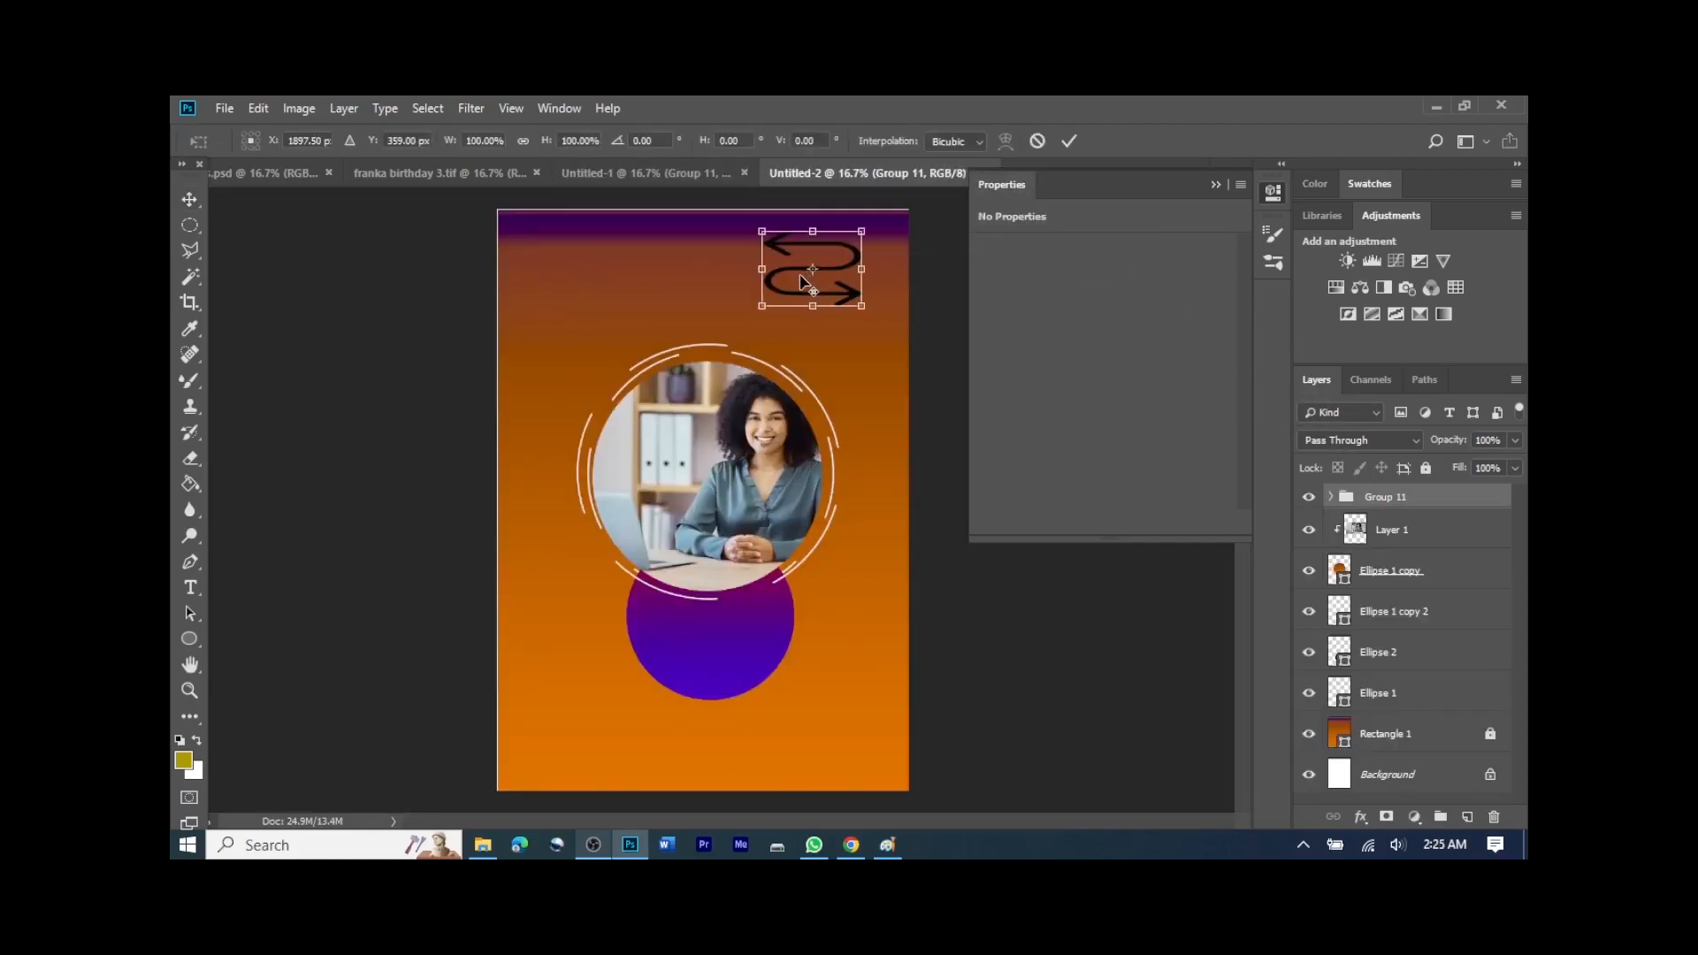
{"action": "left_click_drag", "start_coordinate": [798, 275], "coordinate": [834, 278]}
{"action": "key", "text": "Return"}
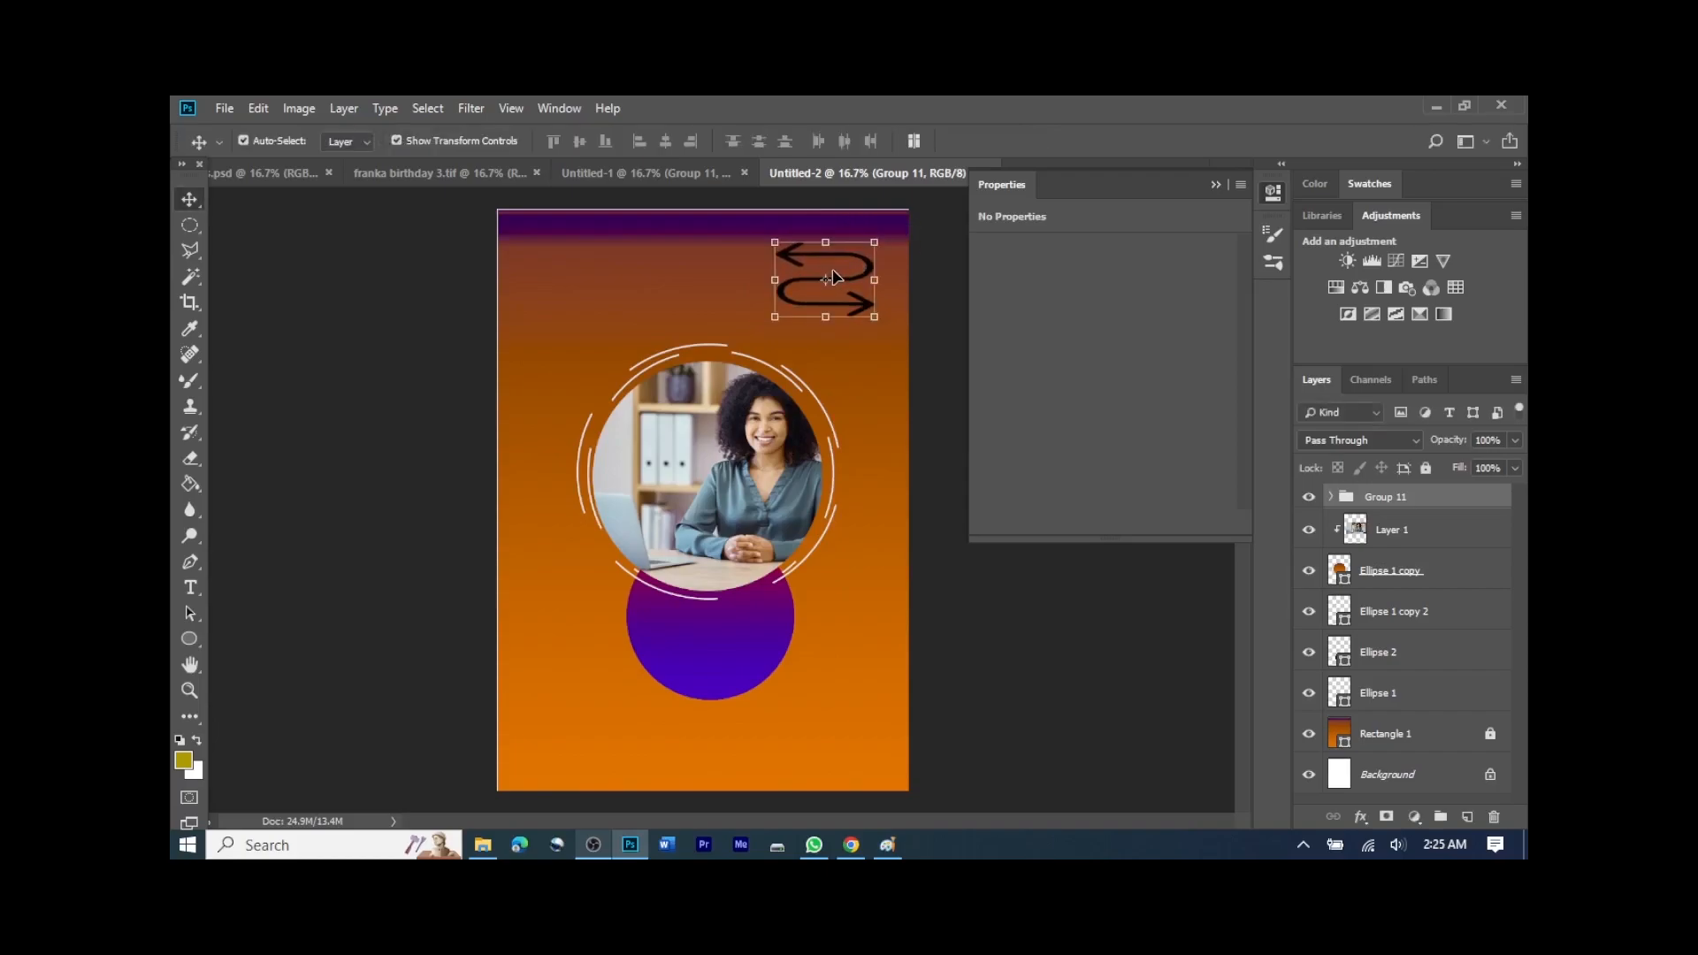
{"action": "left_click", "coordinate": [949, 305]}
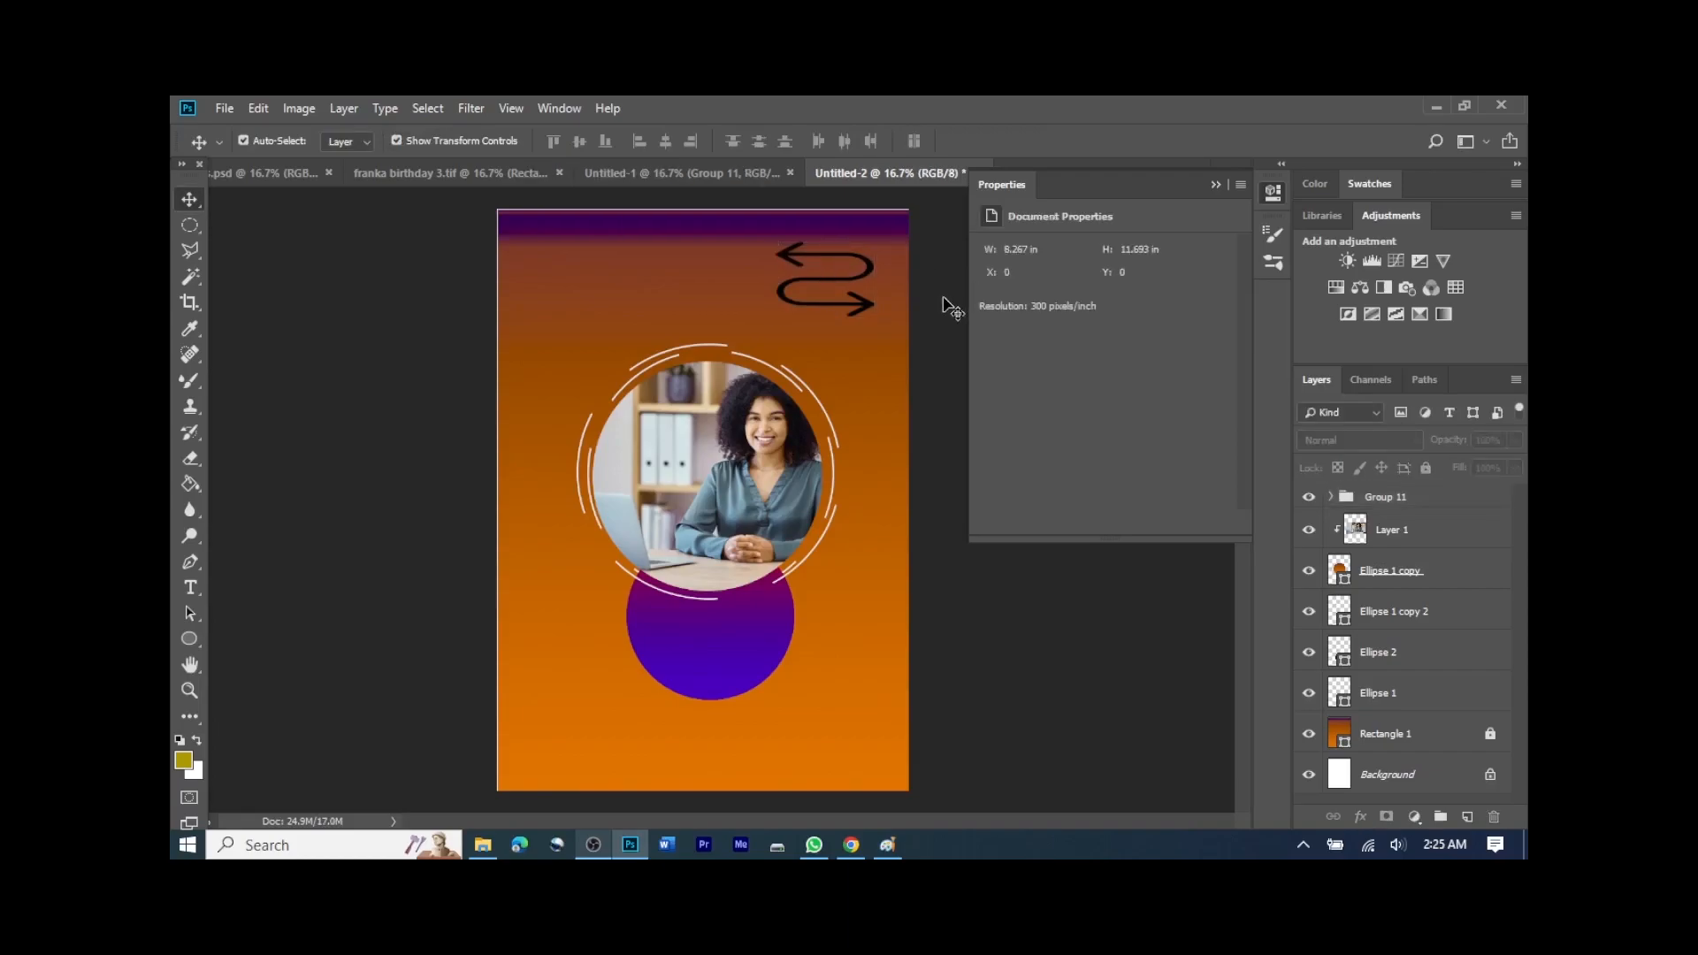
Step: Nudge the double arrow about 50 px to the left, leaving it deselected
{"action": "left_click", "coordinate": [831, 283]}
{"action": "key", "text": "shift+Left"}
{"action": "key", "text": "shift+Left"}
{"action": "key", "text": "shift+Left"}
{"action": "key", "text": "shift+Left"}
{"action": "key", "text": "shift+Left"}
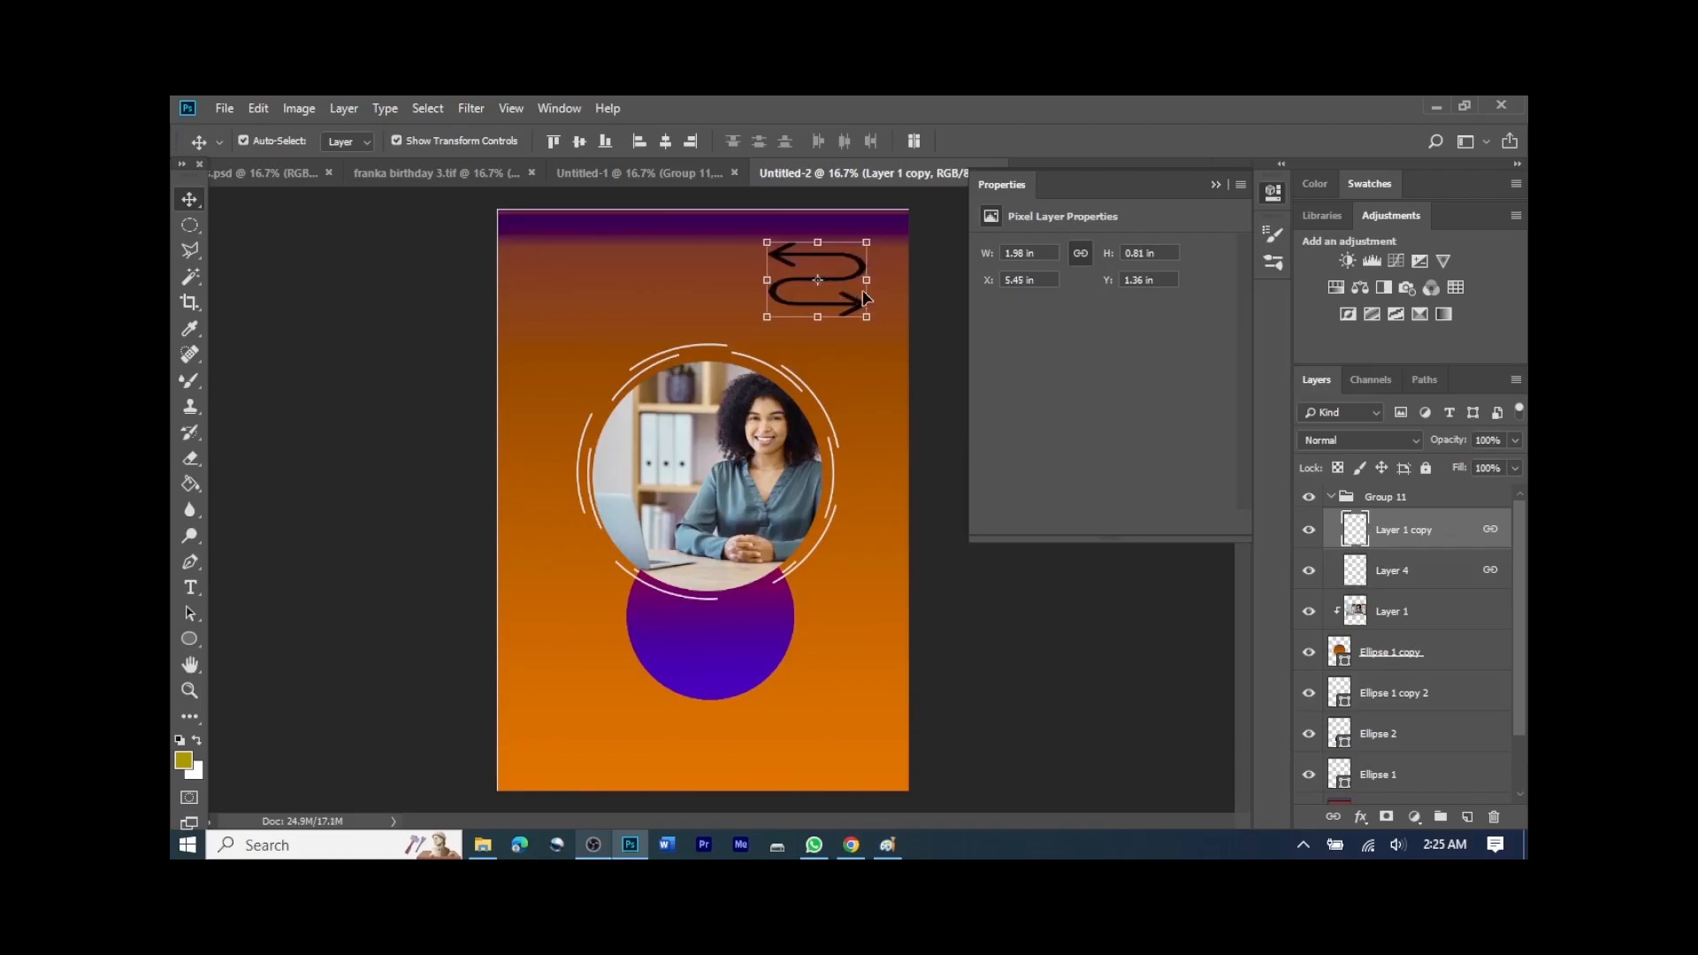
{"action": "left_click", "coordinate": [917, 333]}
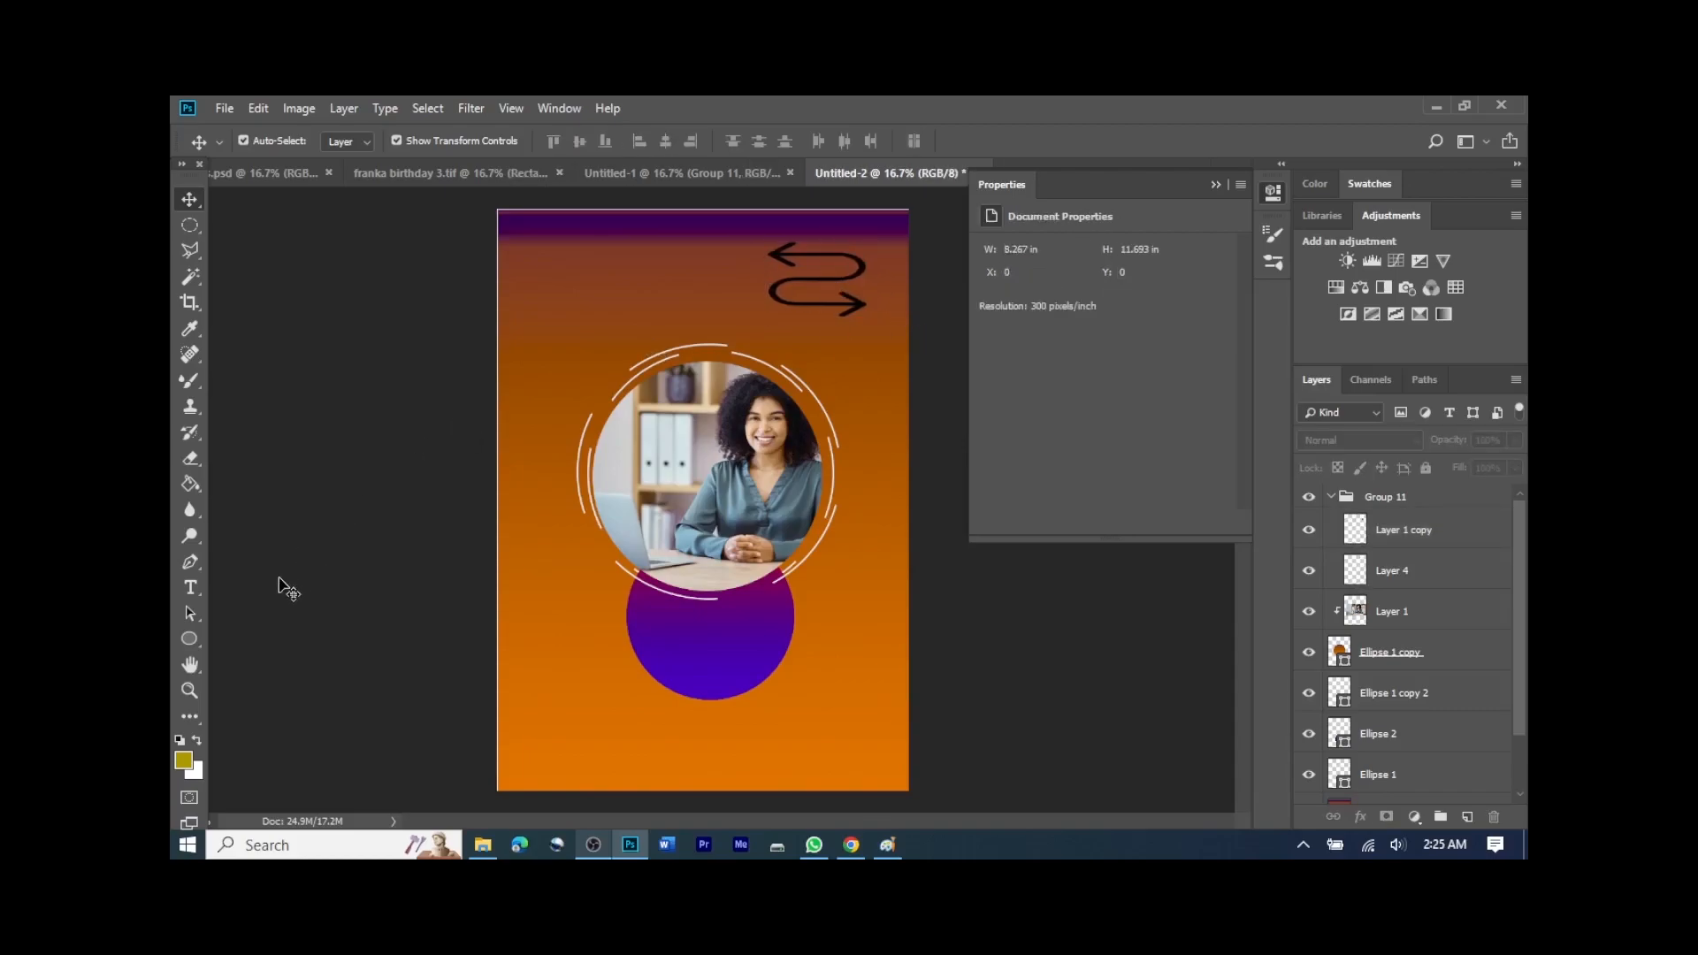
Step: Add the text "8" in purple Times New Roman Bold, 12 pt, beside the tip of the lower arrow
{"action": "left_click", "coordinate": [198, 588]}
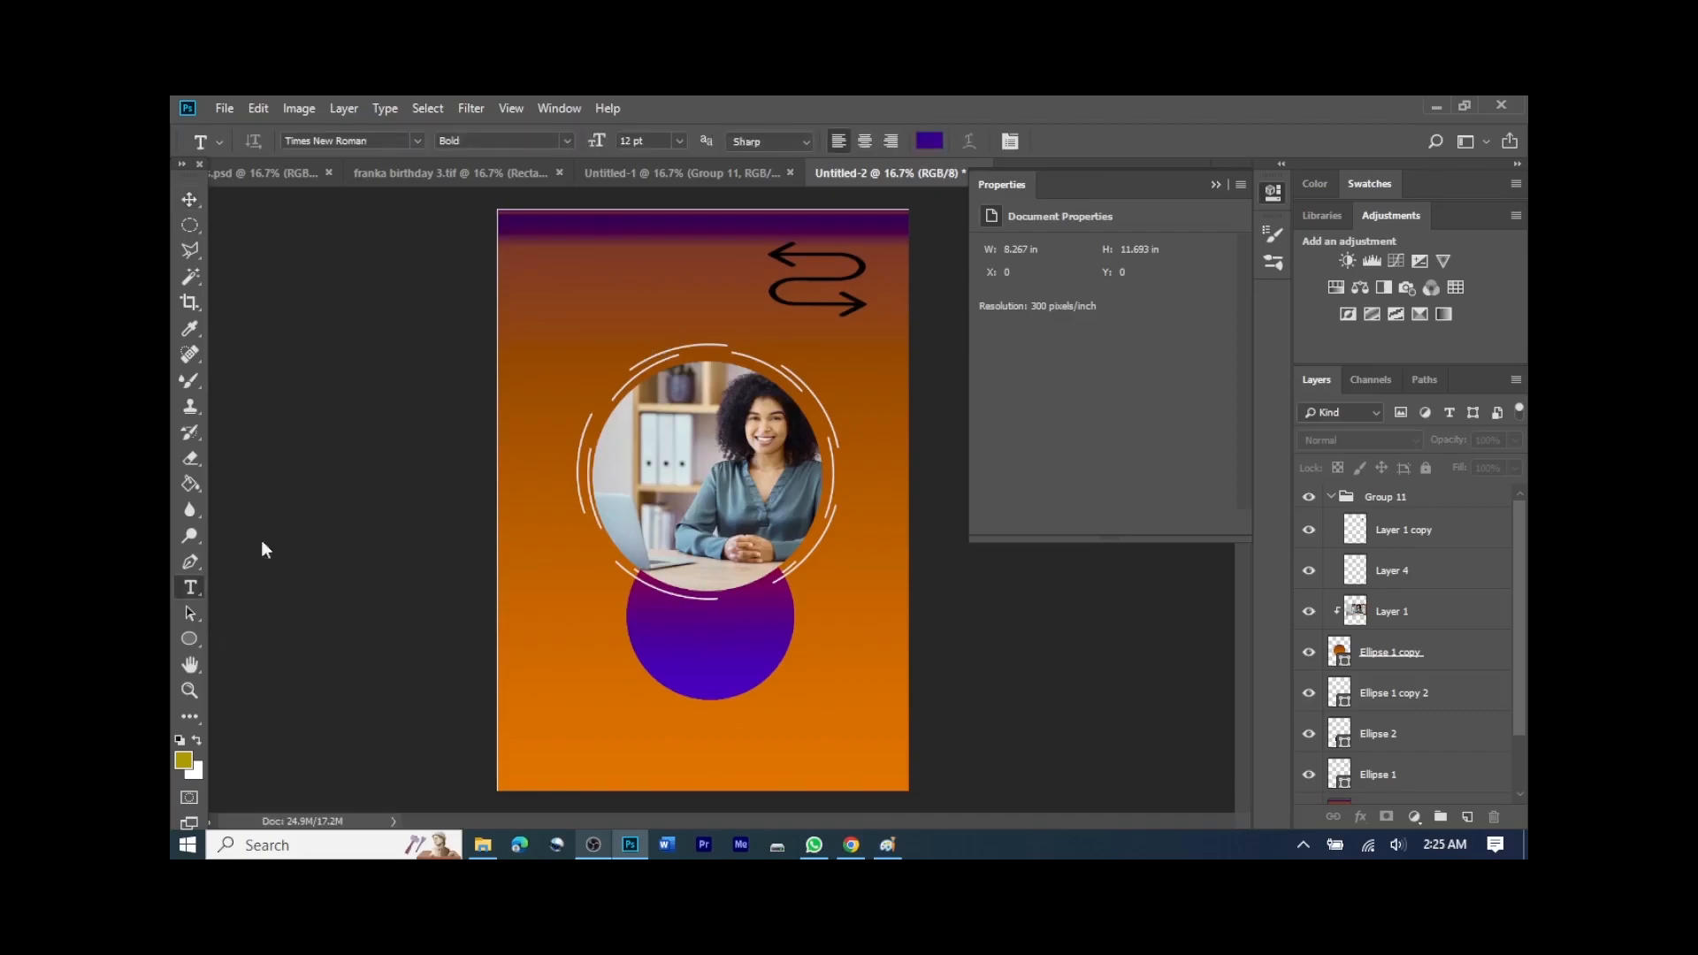
{"action": "left_click", "coordinate": [878, 311]}
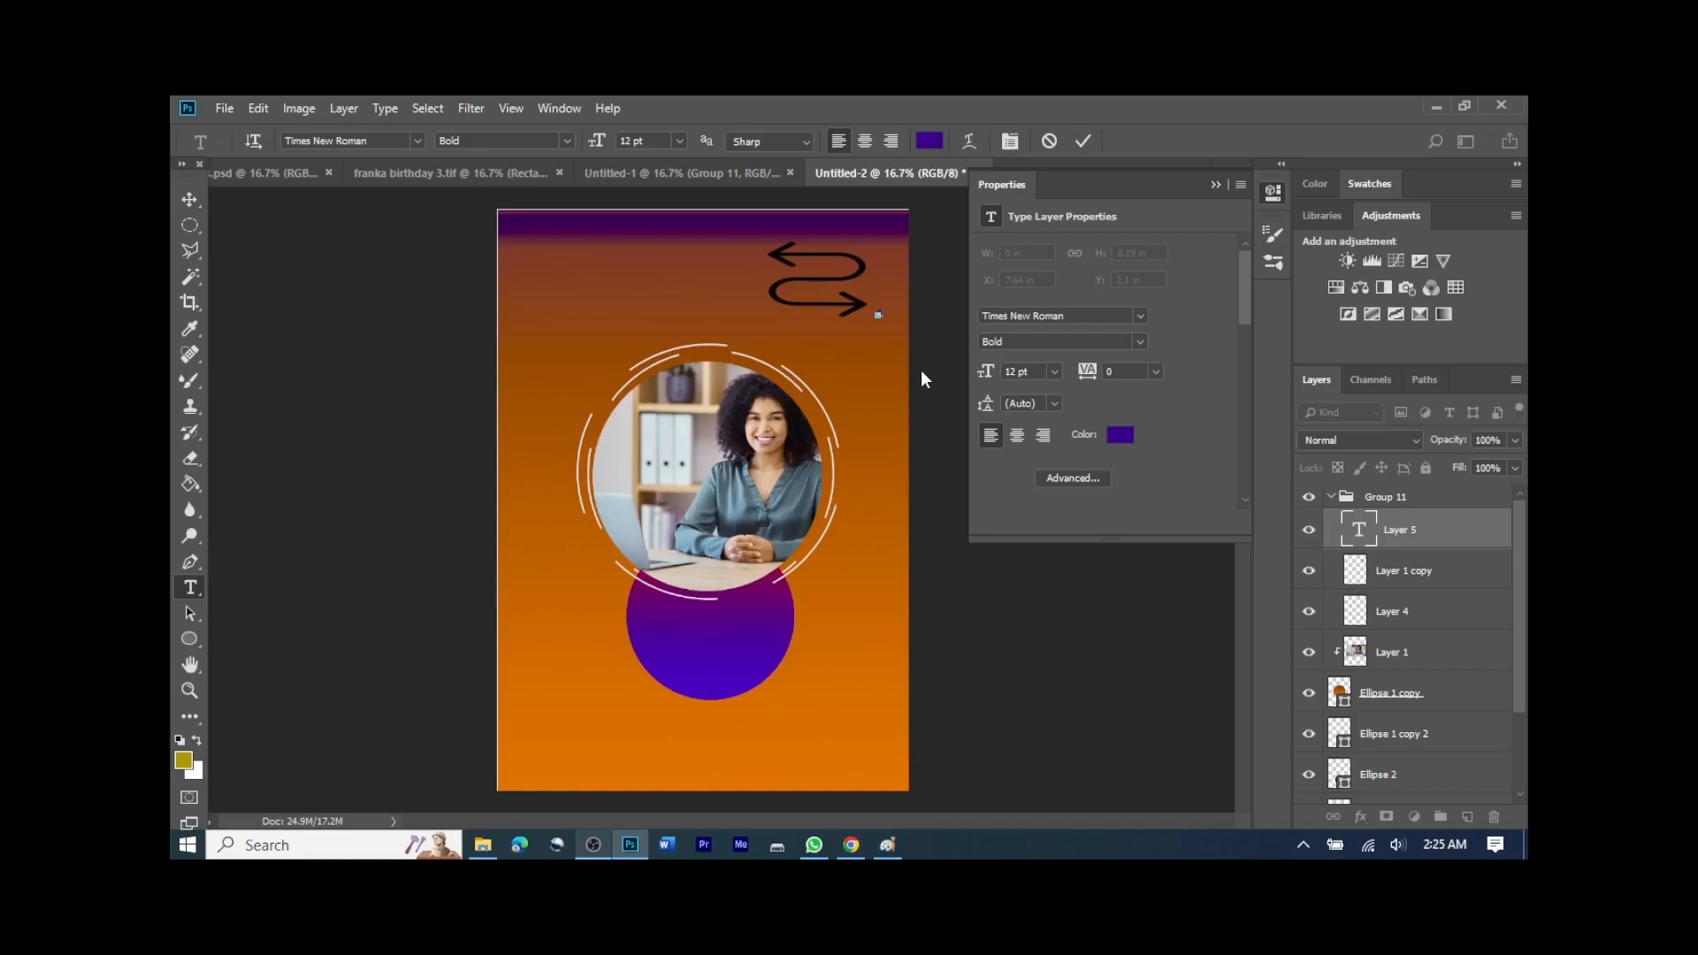
{"action": "left_click", "coordinate": [1082, 151]}
{"action": "left_click", "coordinate": [194, 204]}
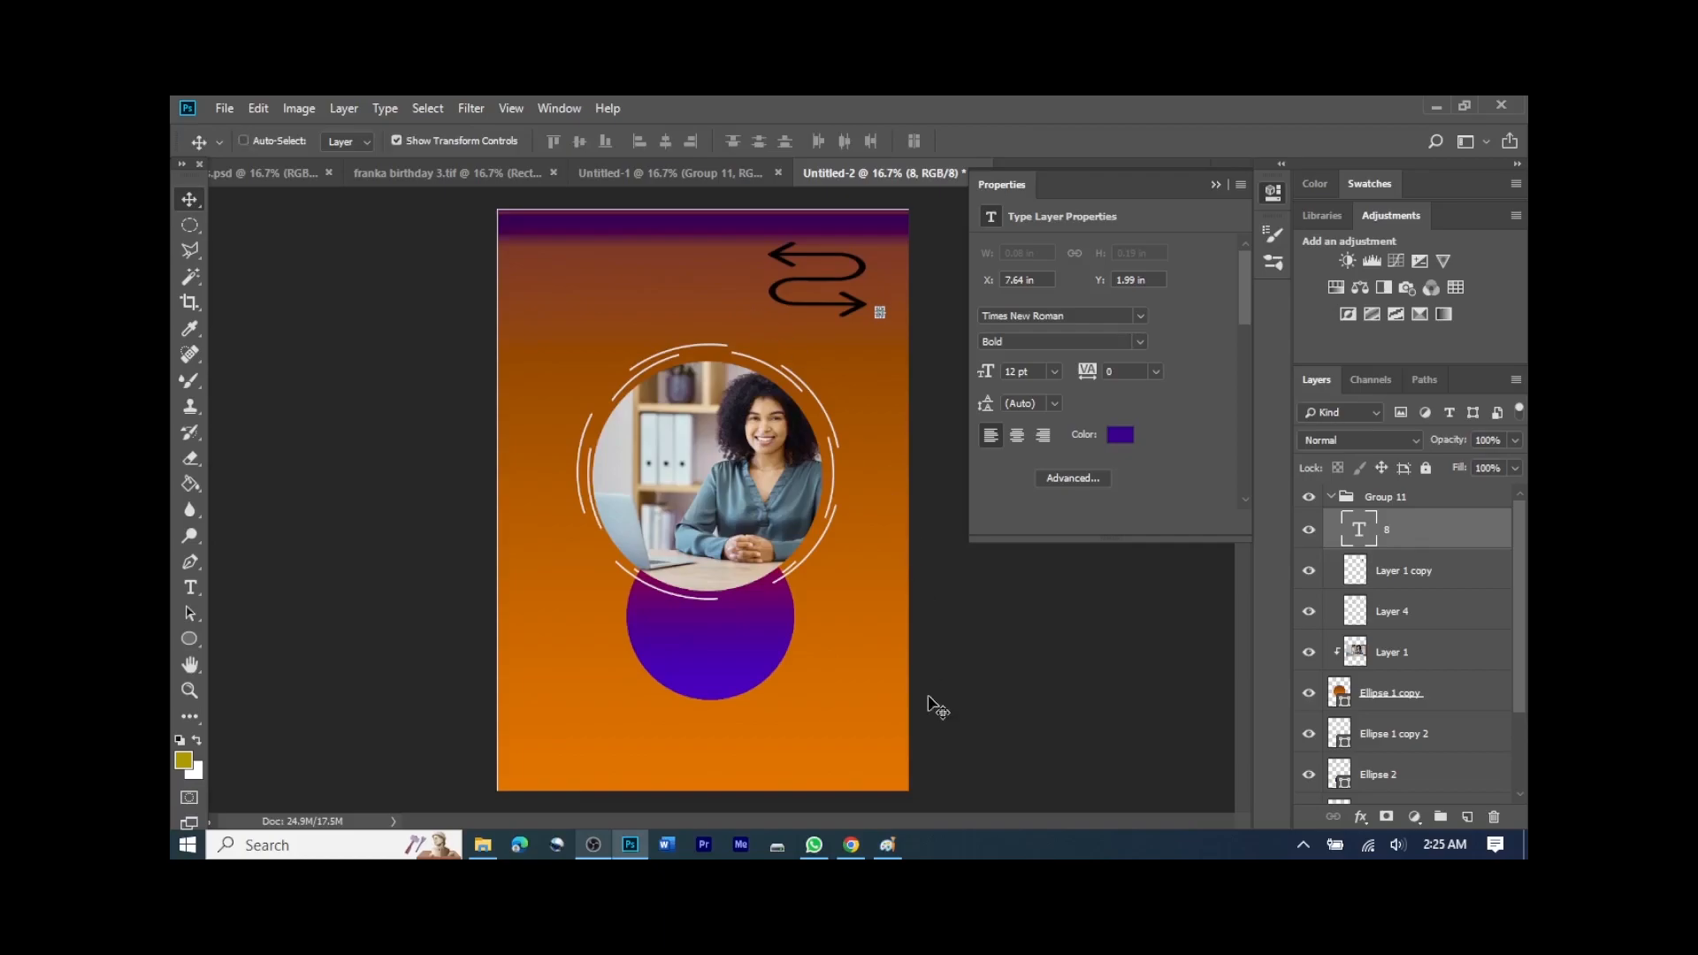
Step: Enlarge the "8" to about 44.53 pt and position it just below the lower arrowhead
{"action": "key", "text": "ctrl+plus"}
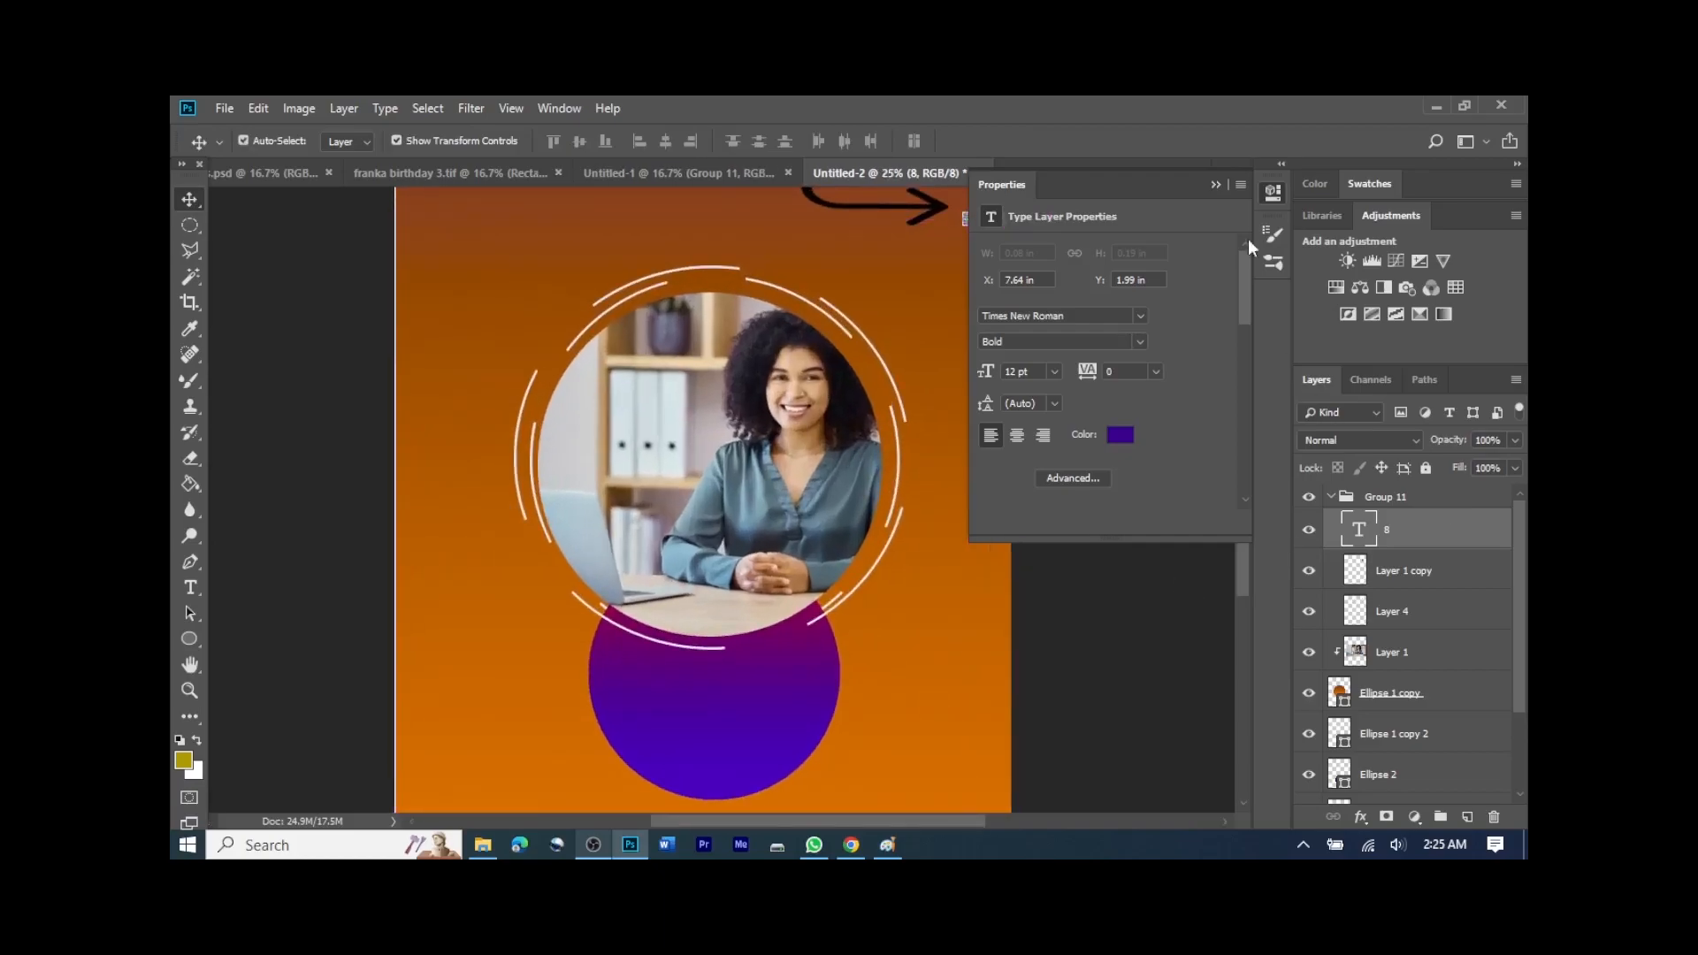
{"action": "left_click", "coordinate": [1216, 185]}
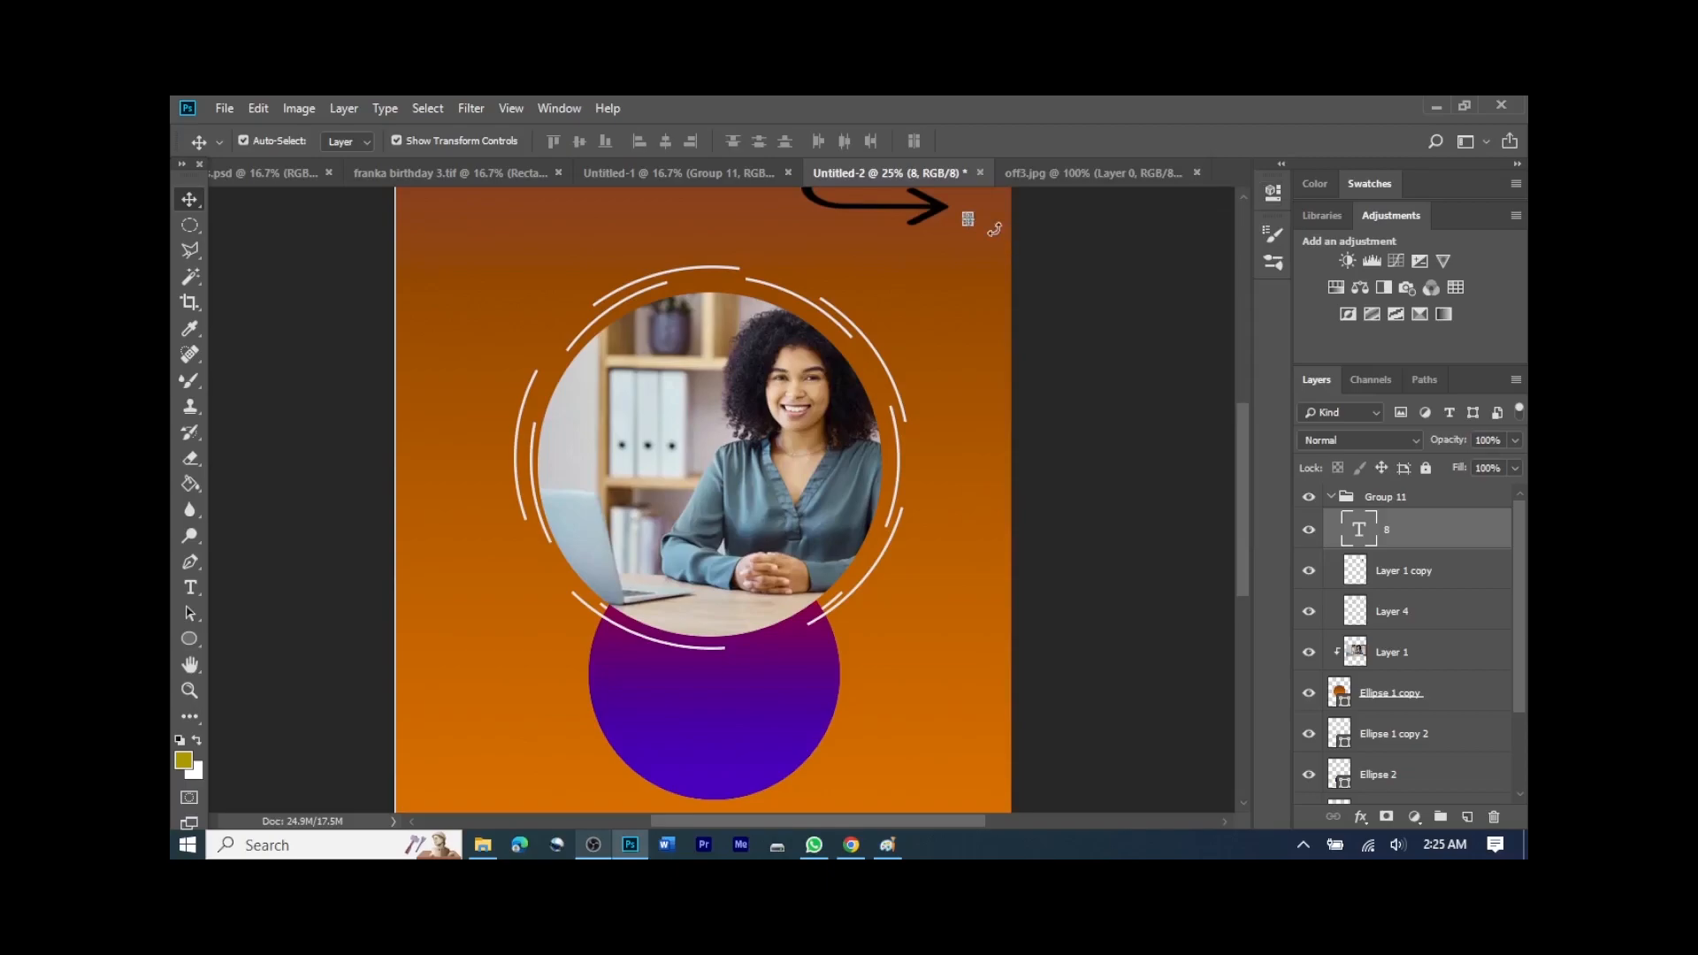
{"action": "left_click_drag", "start_coordinate": [970, 222], "coordinate": [1033, 258]}
{"action": "key", "text": "Return"}
{"action": "left_click", "coordinate": [1035, 258]}
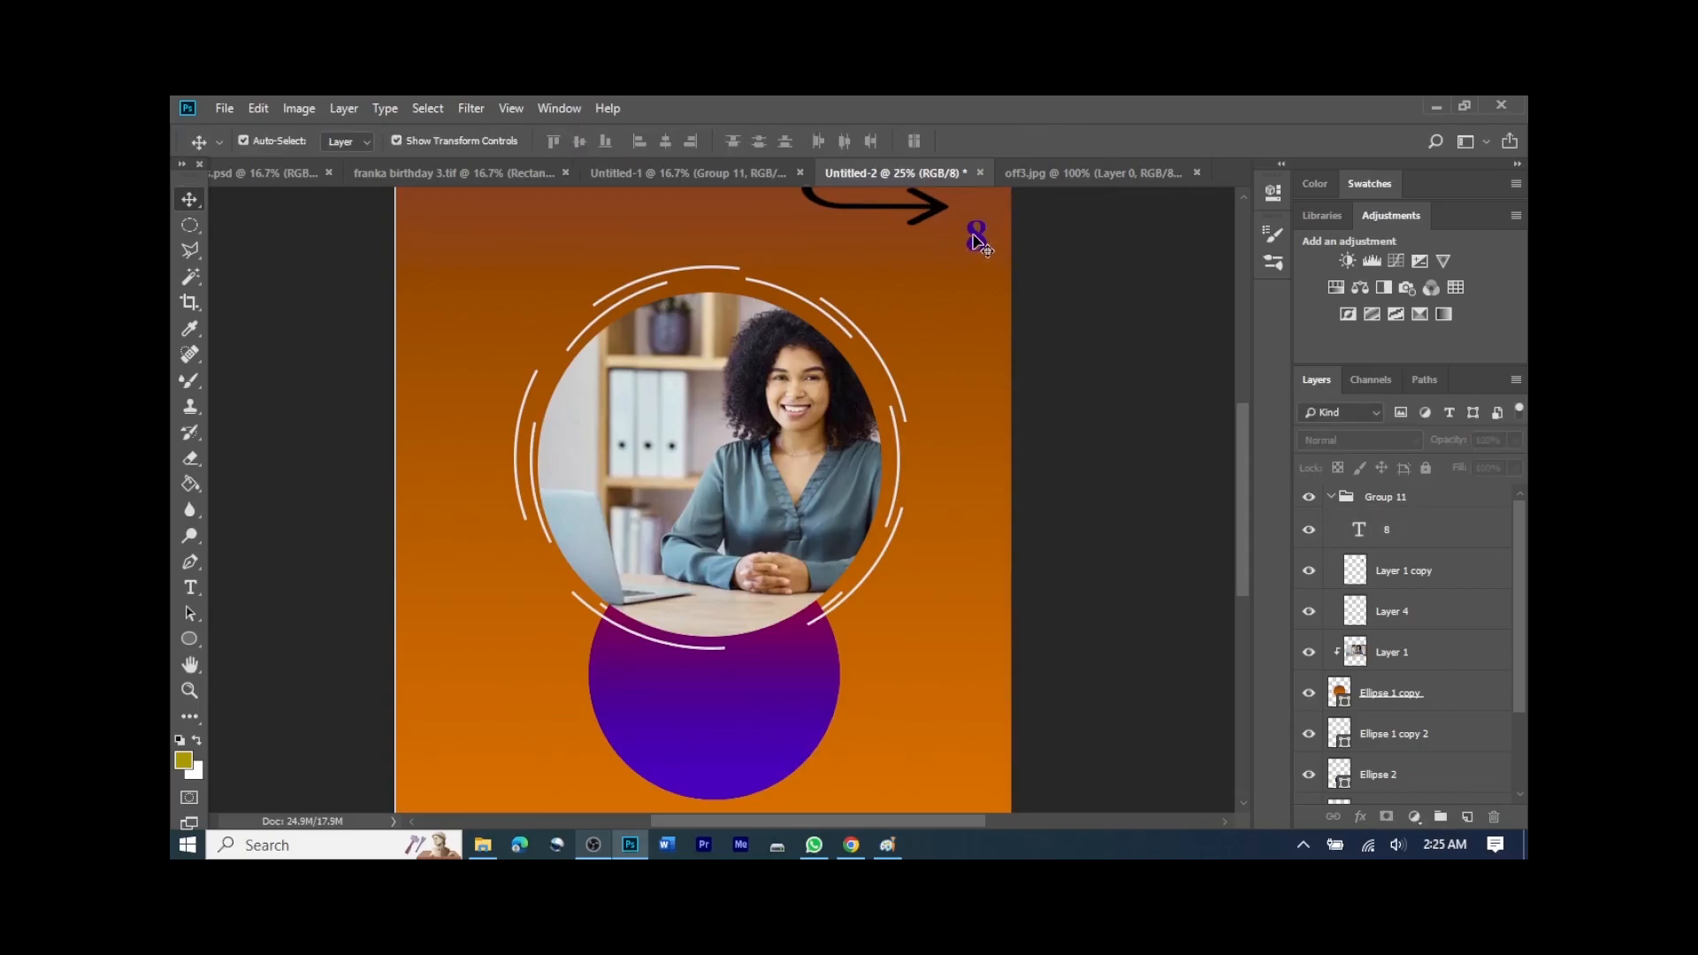
{"action": "left_click_drag", "start_coordinate": [973, 243], "coordinate": [939, 239]}
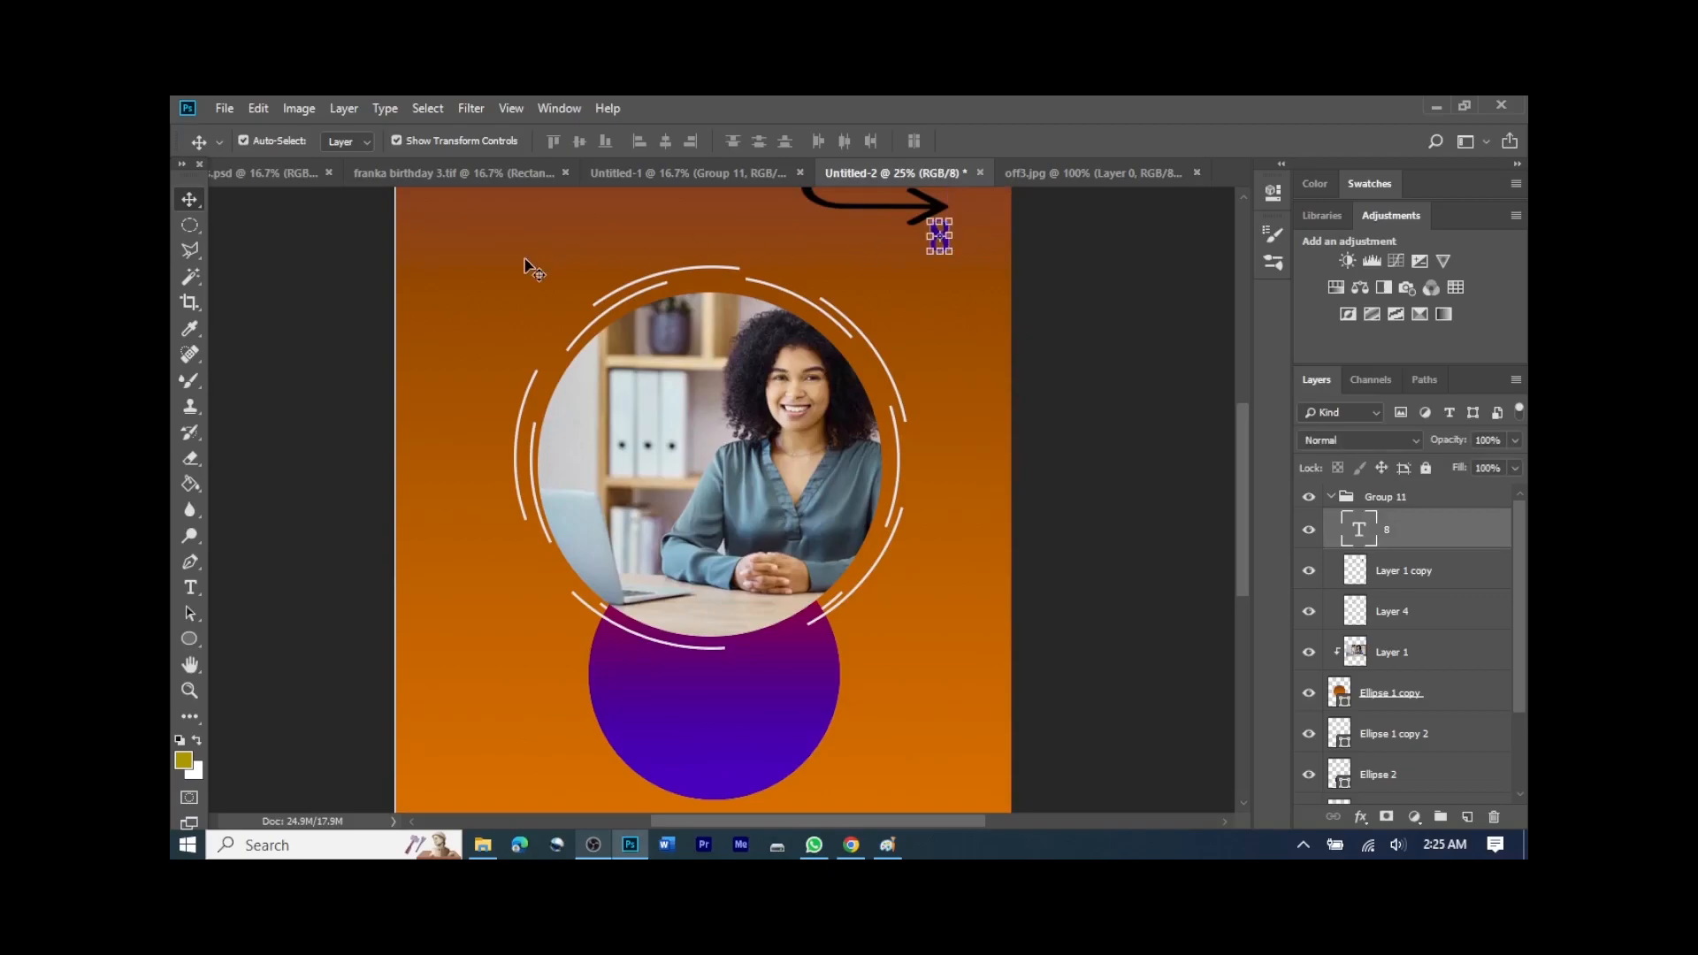
Step: Append "TH" to the "8" so the text reads "8TH"
{"action": "left_click", "coordinate": [192, 587]}
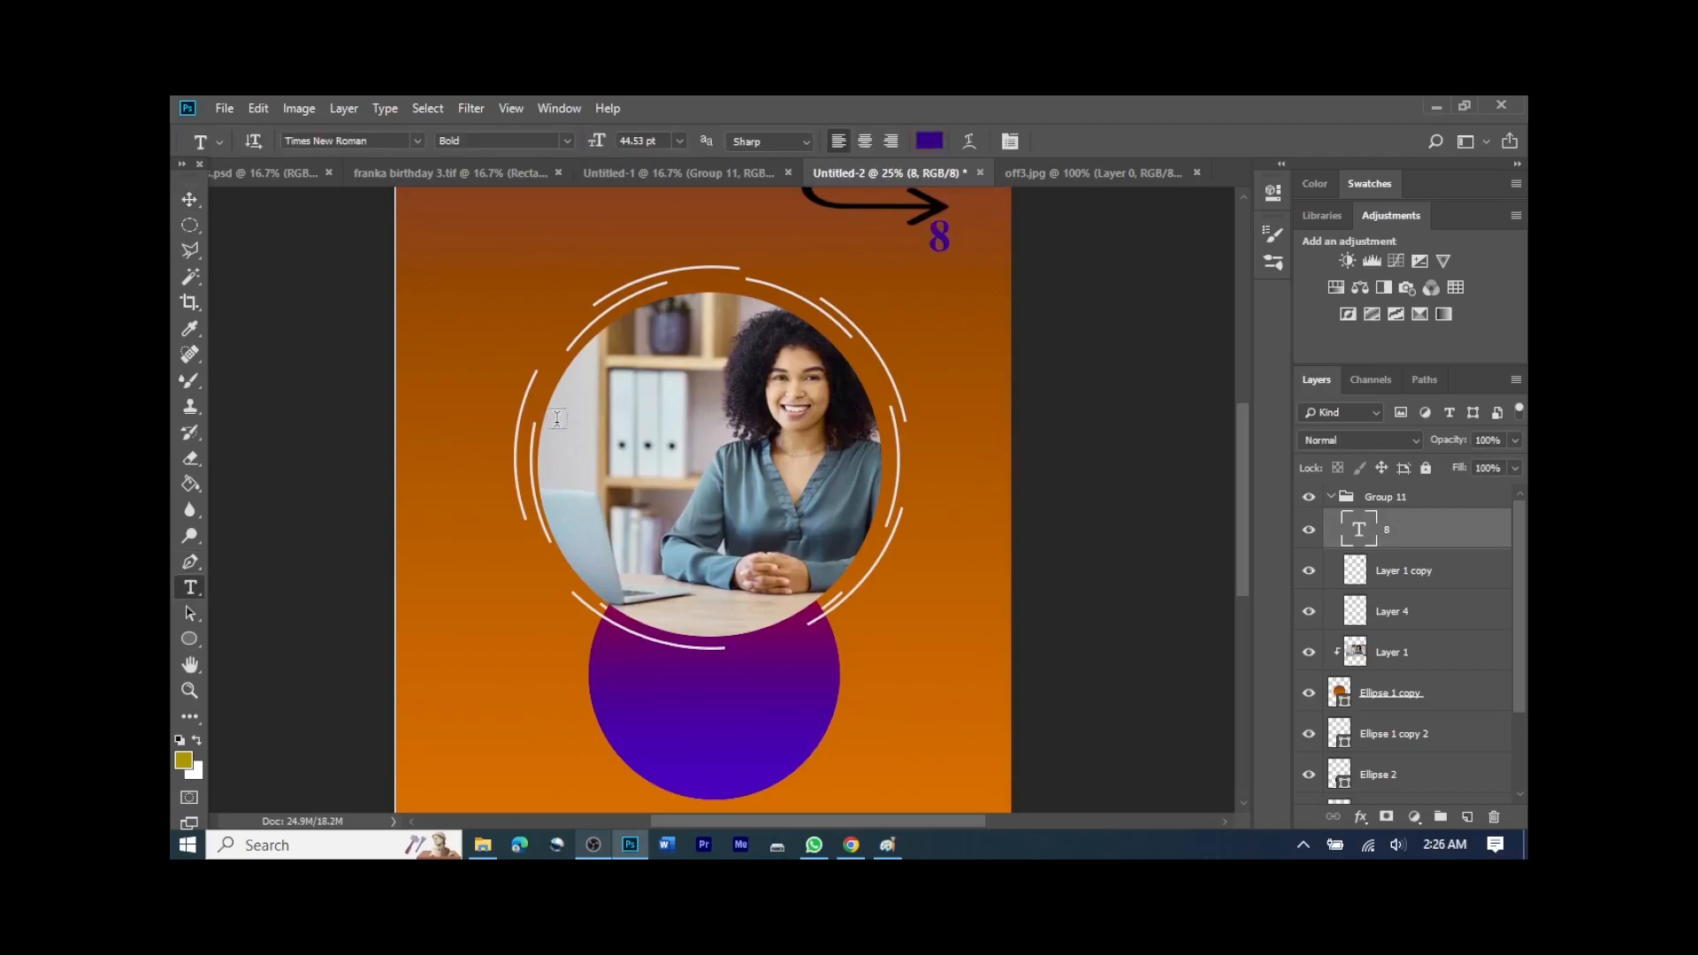
{"action": "left_click", "coordinate": [940, 243]}
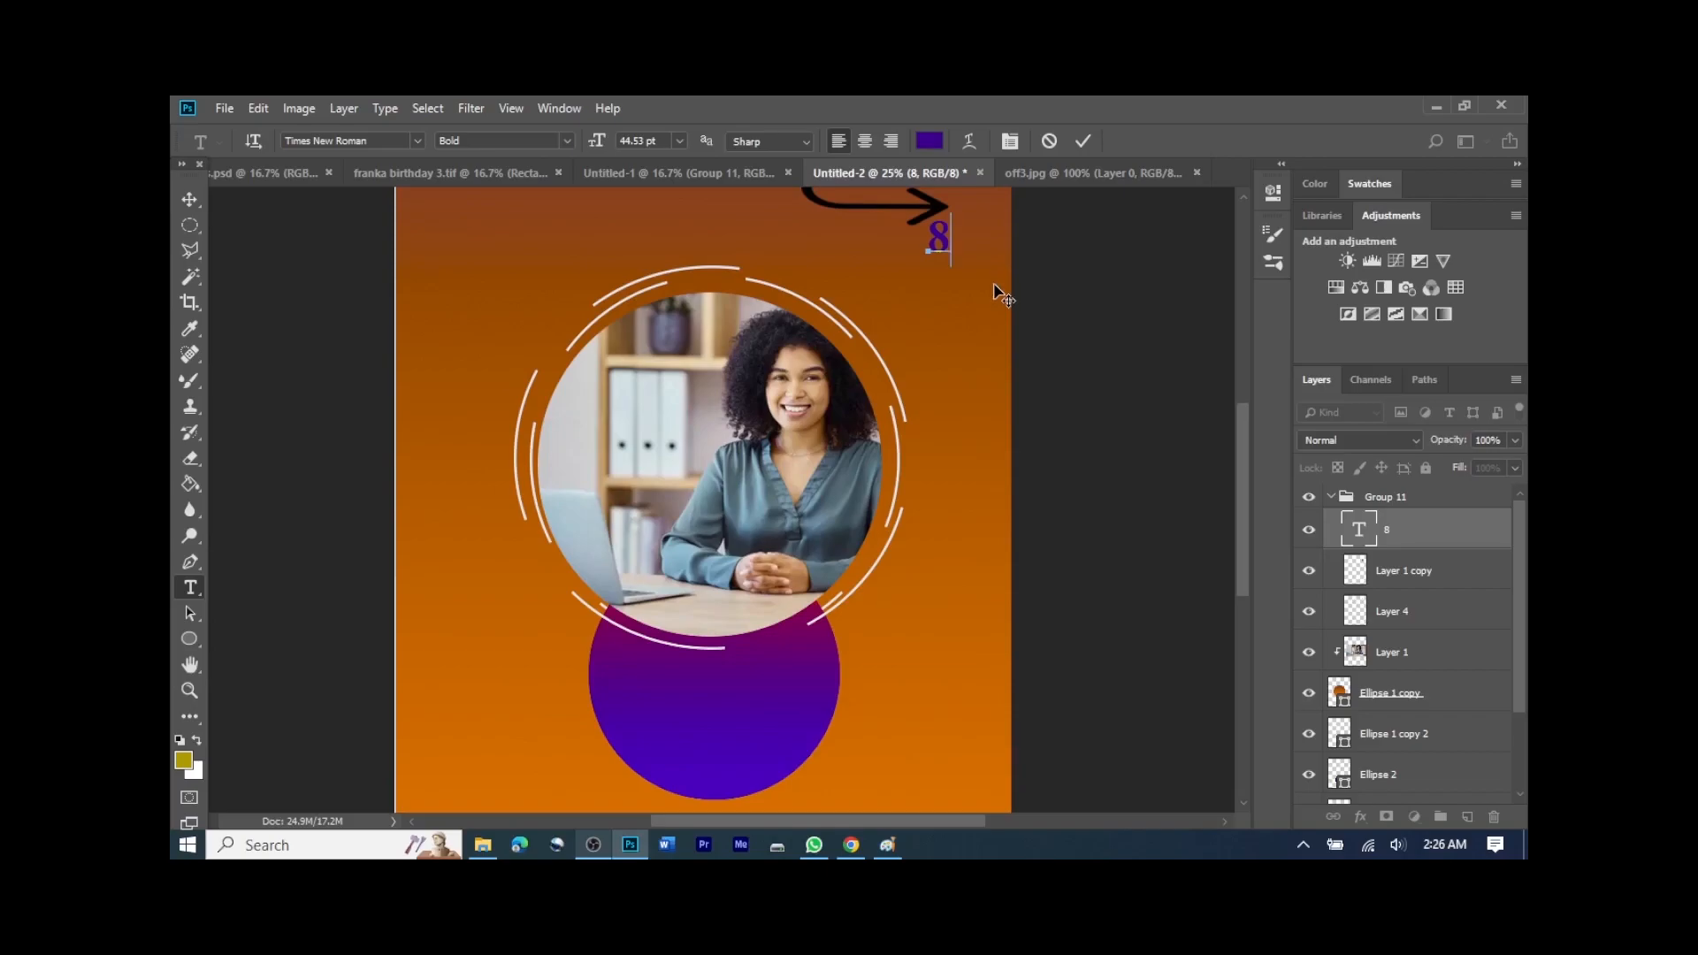
{"action": "type", "text": "TH"}
Step: Reduce only the "TH" letters to 20.53 pt and commit the text edit
{"action": "left_click_drag", "start_coordinate": [1017, 243], "coordinate": [952, 242]}
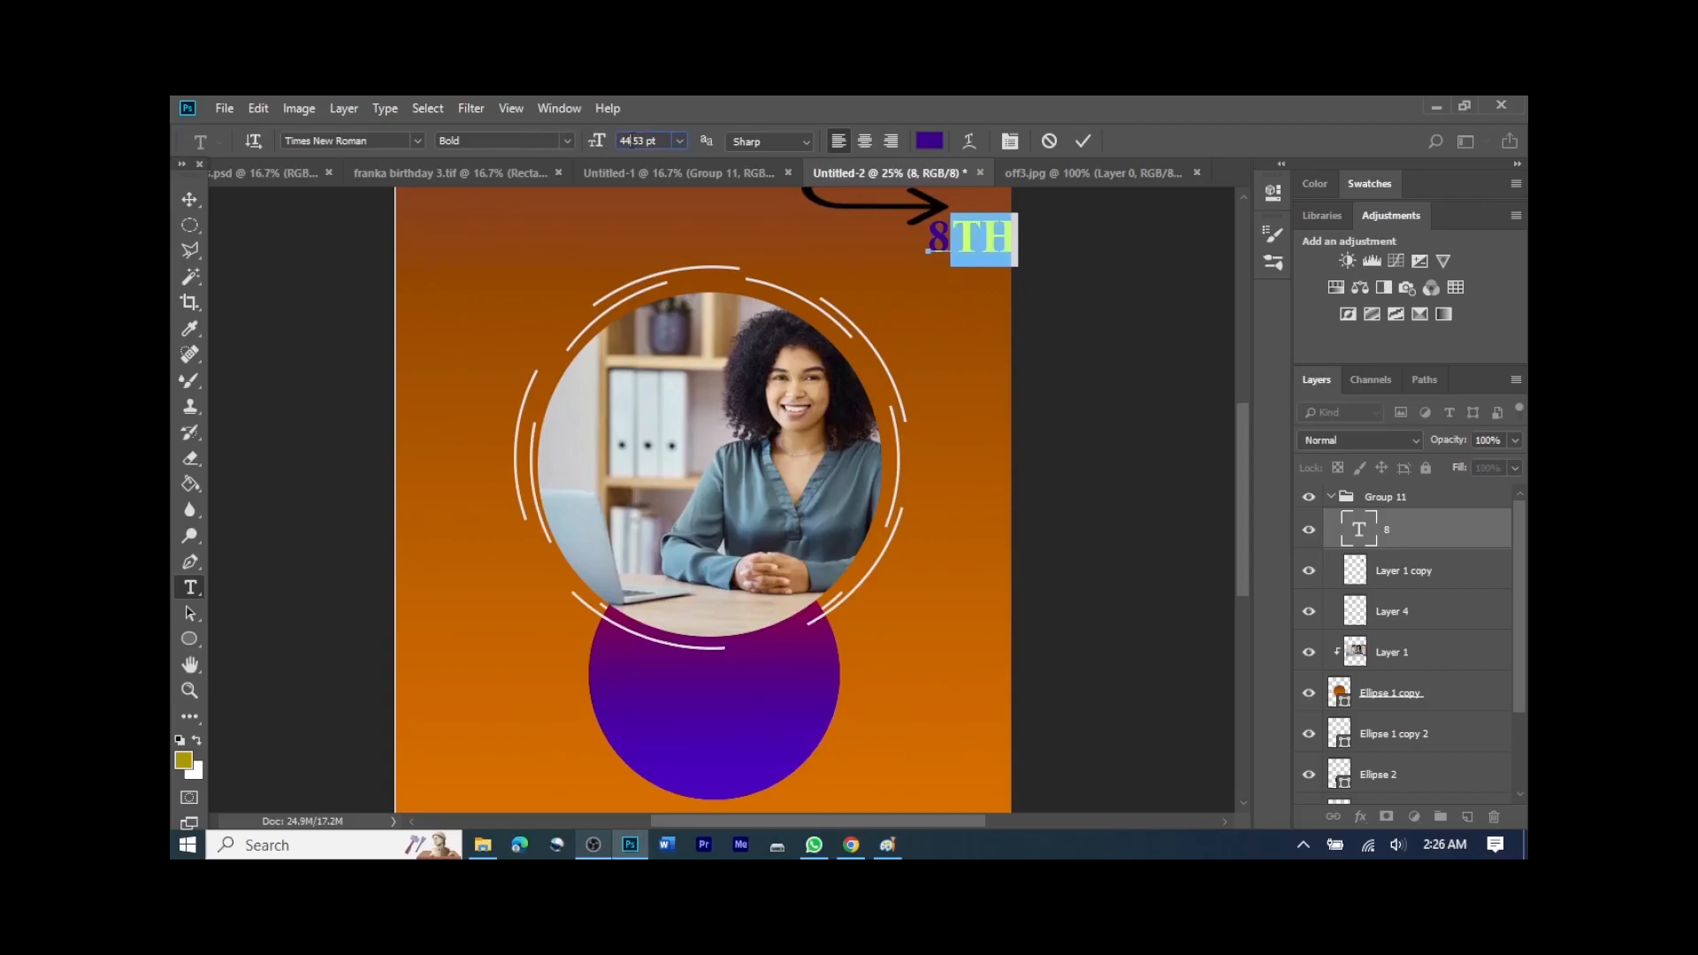
{"action": "key", "text": "BackSpace"}
{"action": "key", "text": "BackSpace"}
{"action": "type", "text": "20"}
{"action": "key", "text": "Return"}
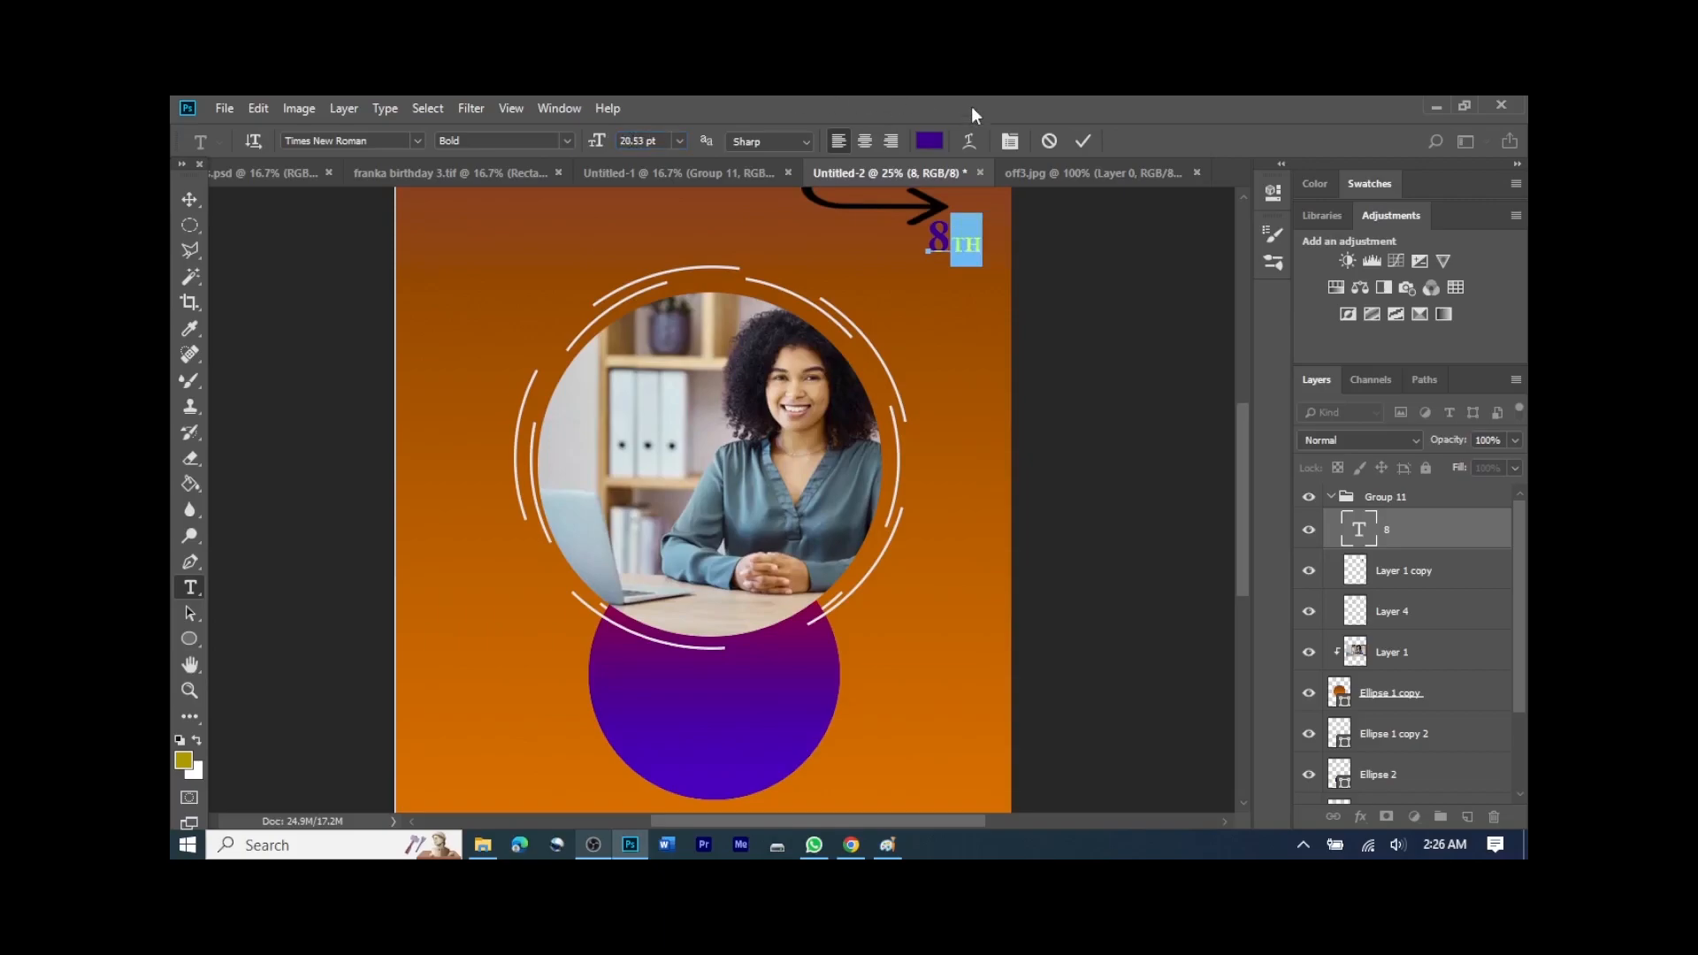
{"action": "left_click", "coordinate": [1083, 140]}
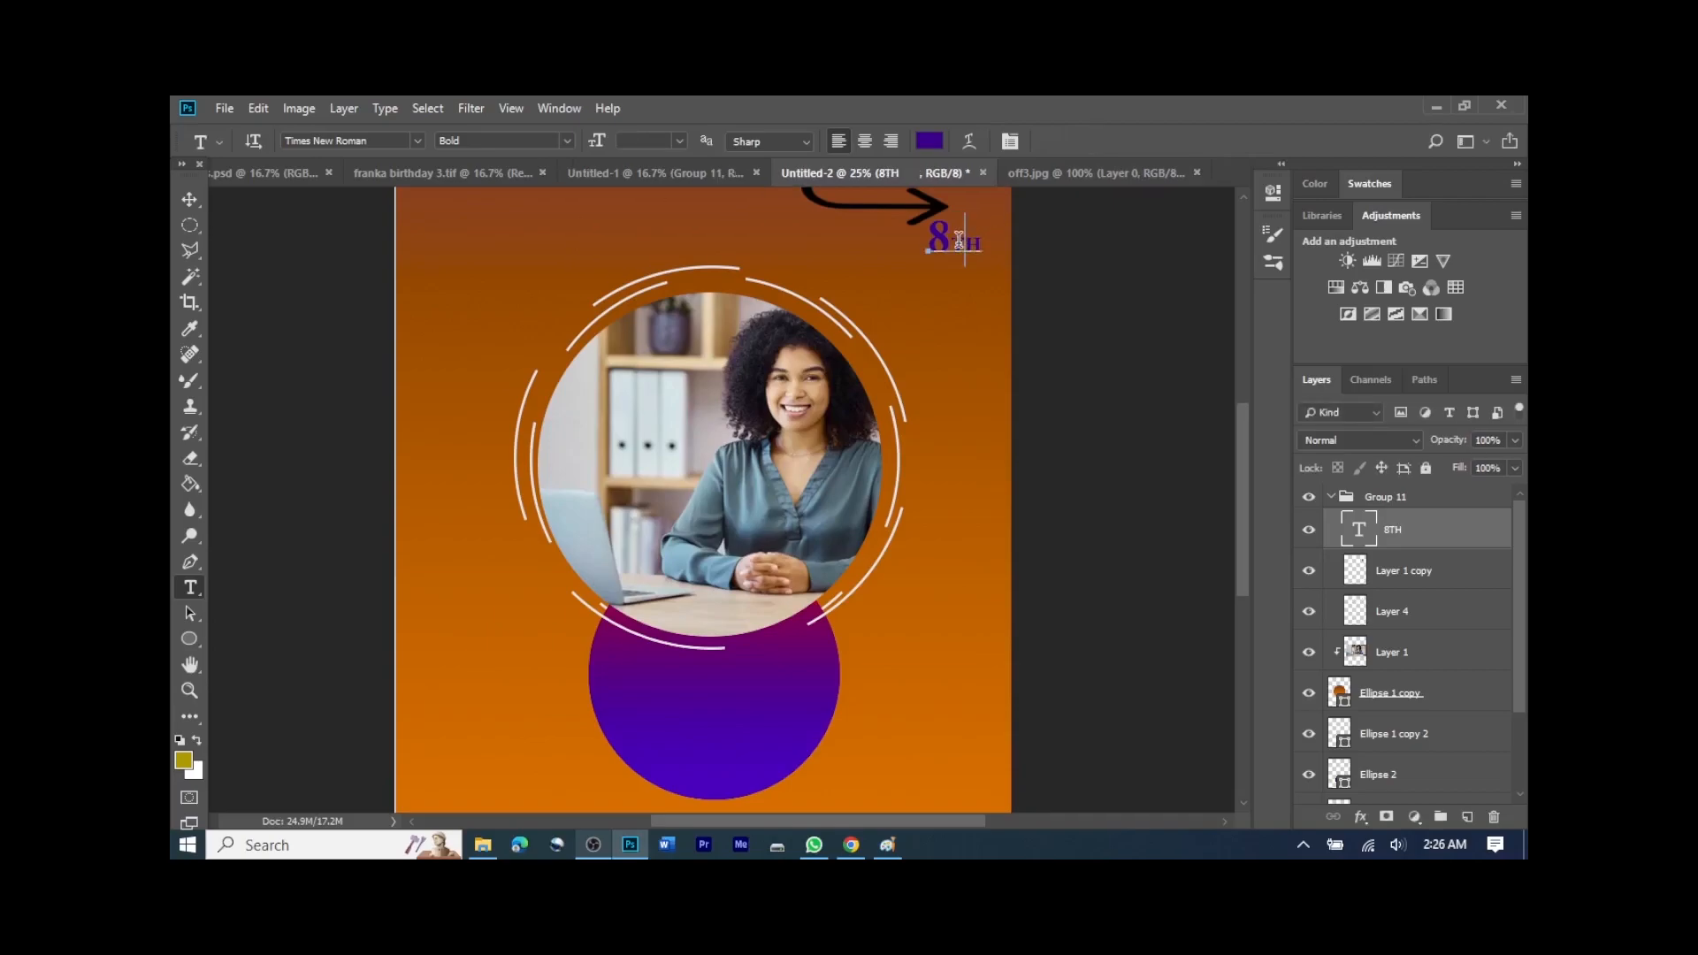
{"action": "key", "text": "ctrl+a"}
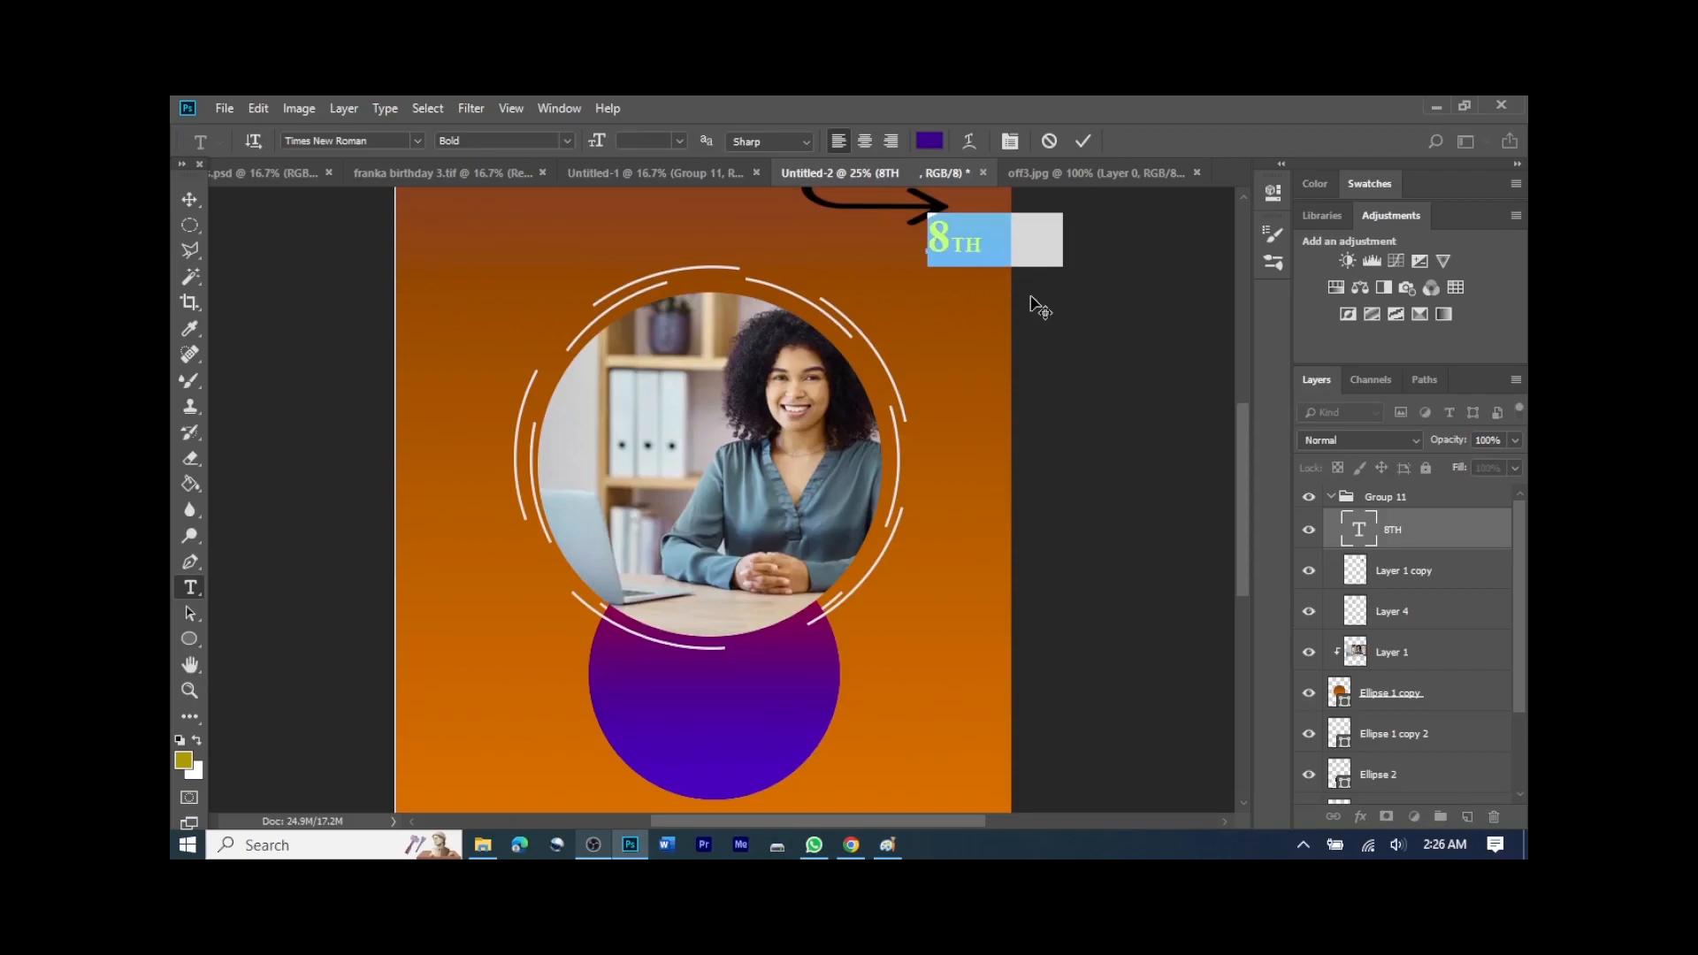
{"action": "left_click", "coordinate": [1075, 146]}
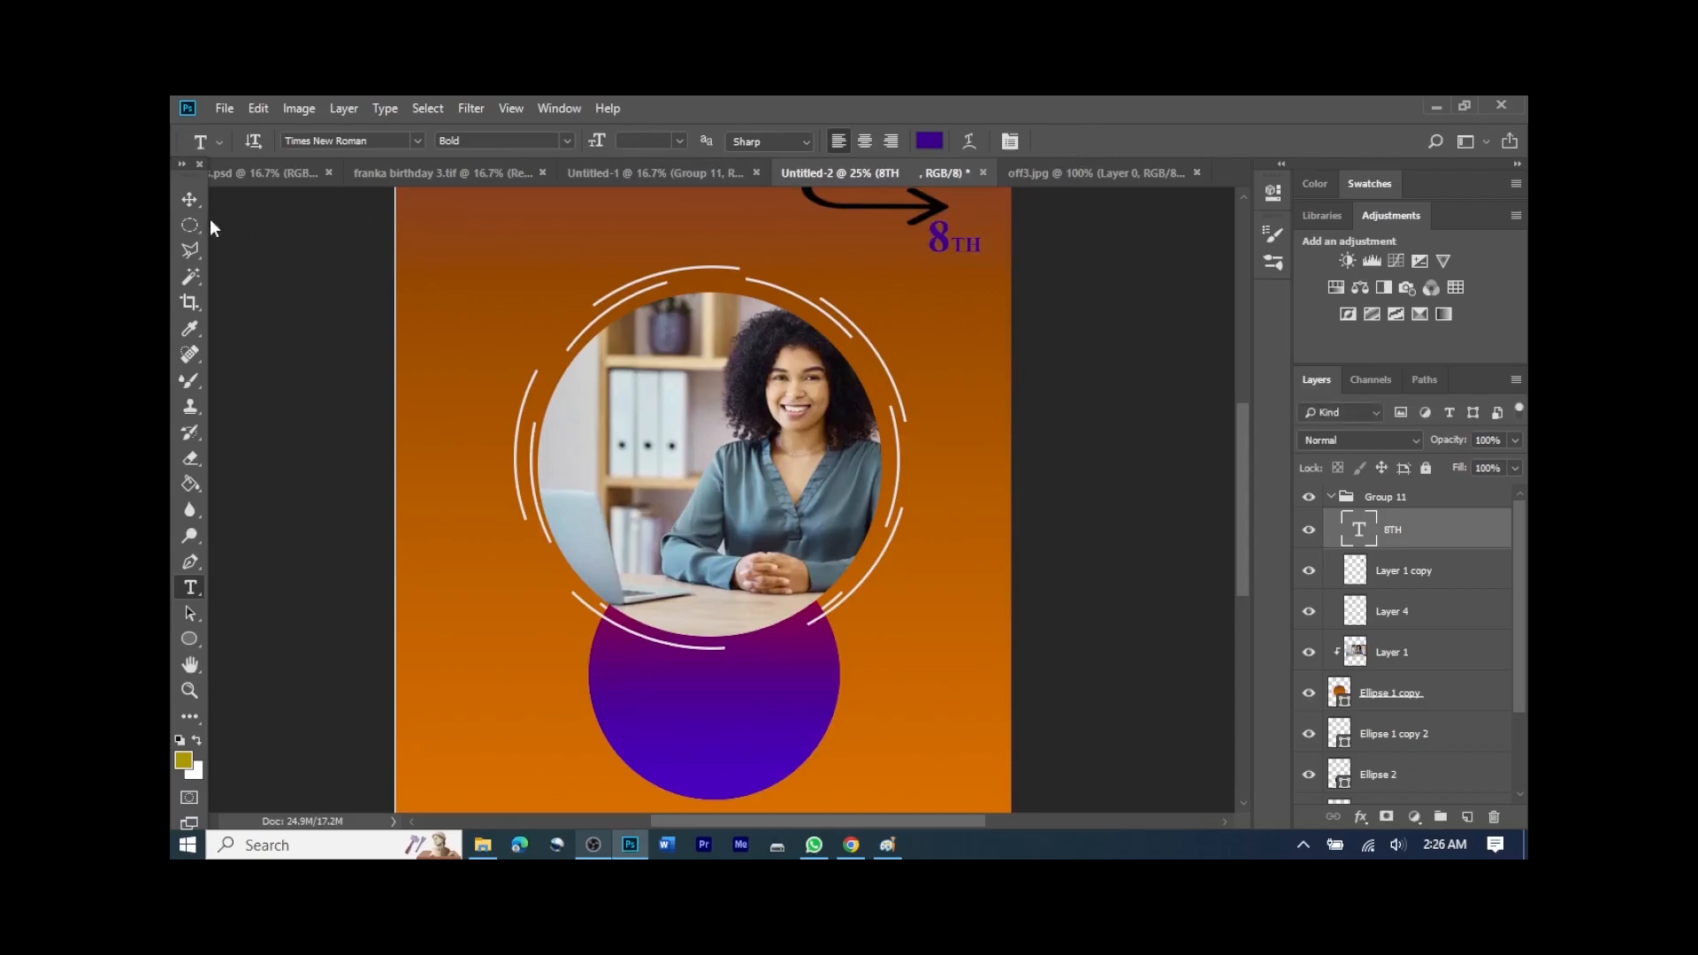
Step: Apply a linear Gradient Overlay to the "8TH" text with a shiny striped gold preset, keeping angle -34° and scale 122%
{"action": "left_click", "coordinate": [190, 200]}
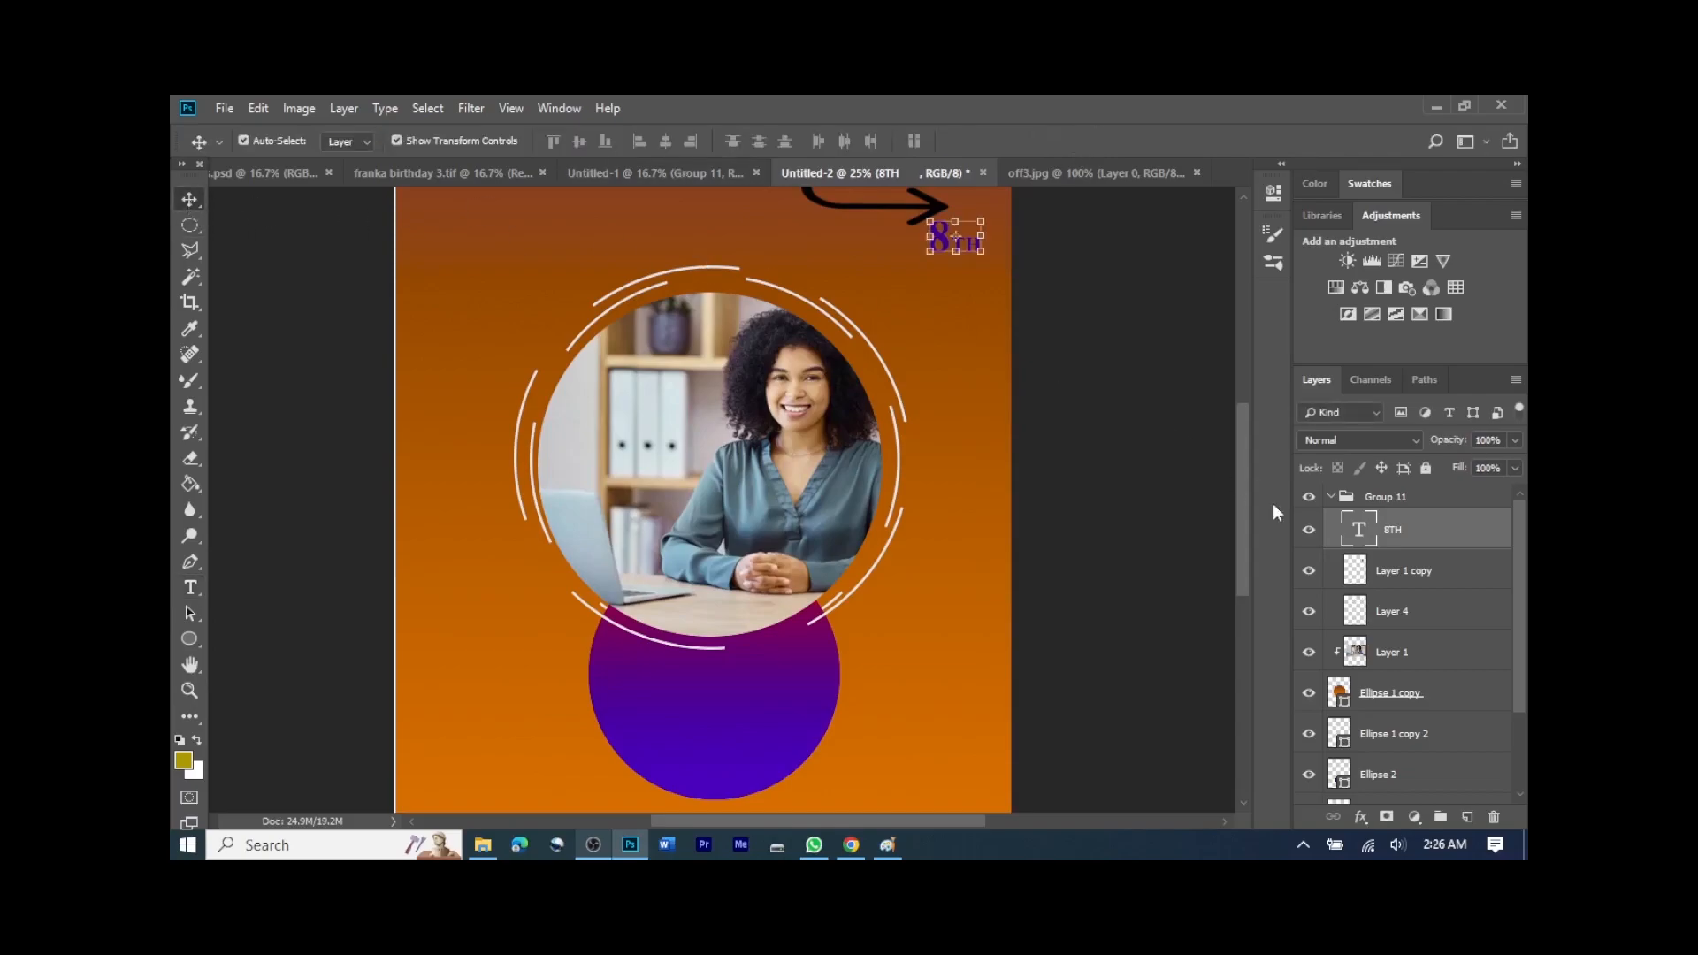
{"action": "left_click", "coordinate": [1361, 816]}
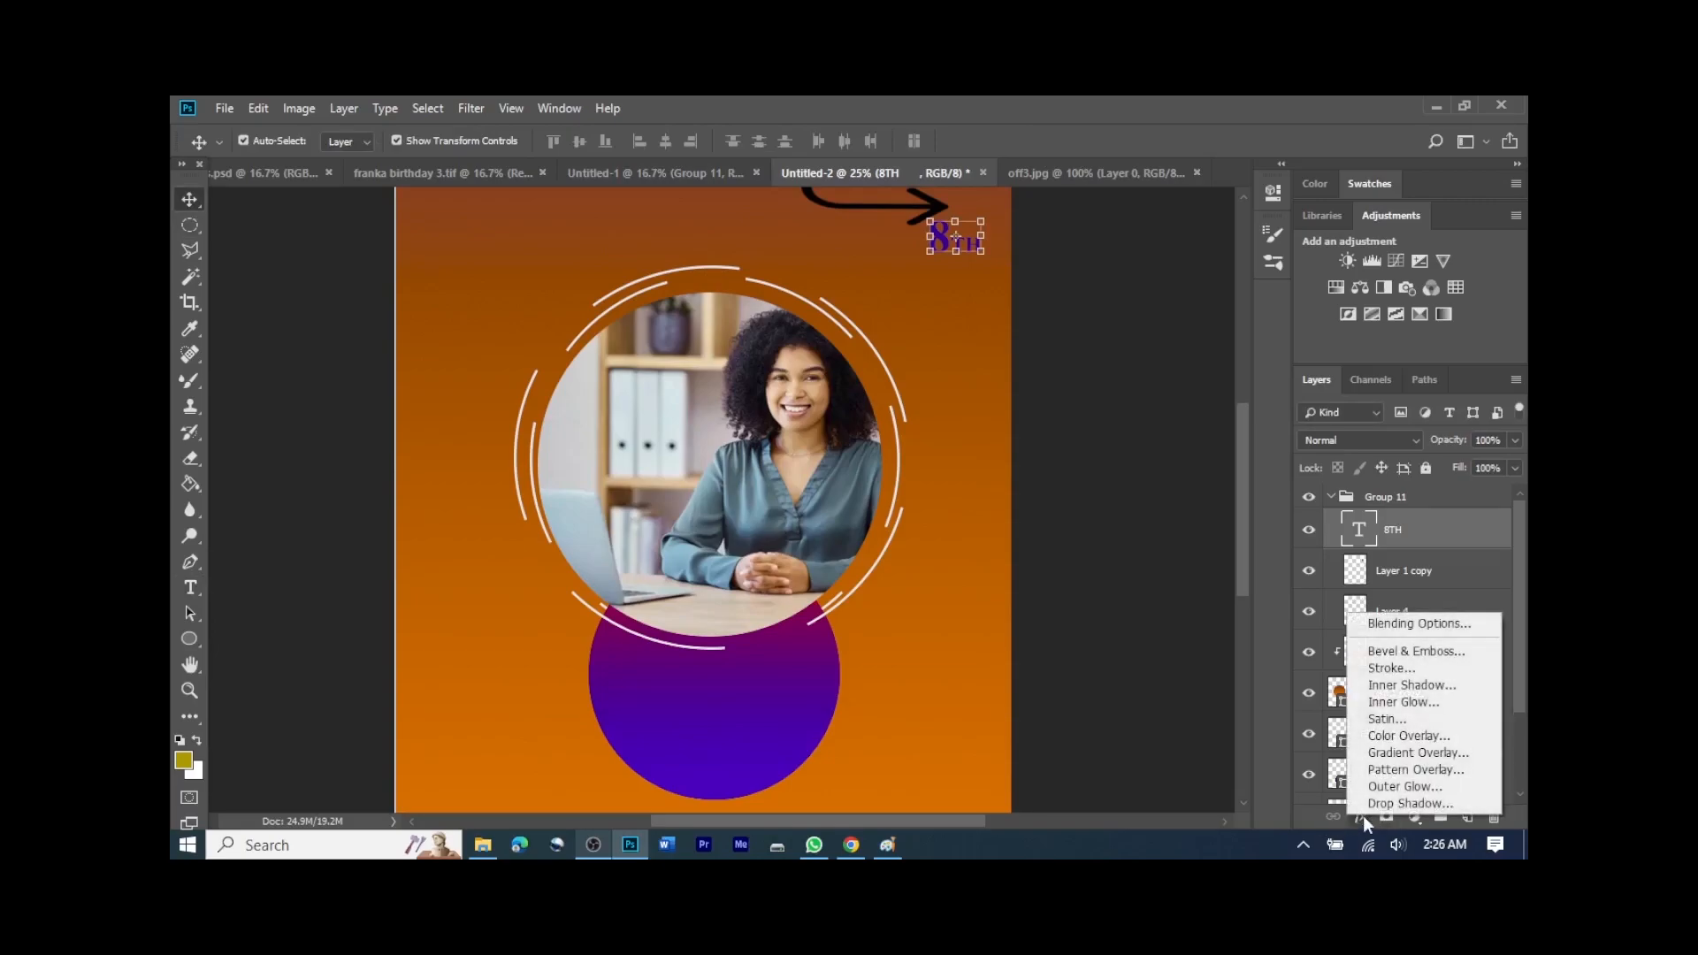
{"action": "left_click", "coordinate": [1390, 753]}
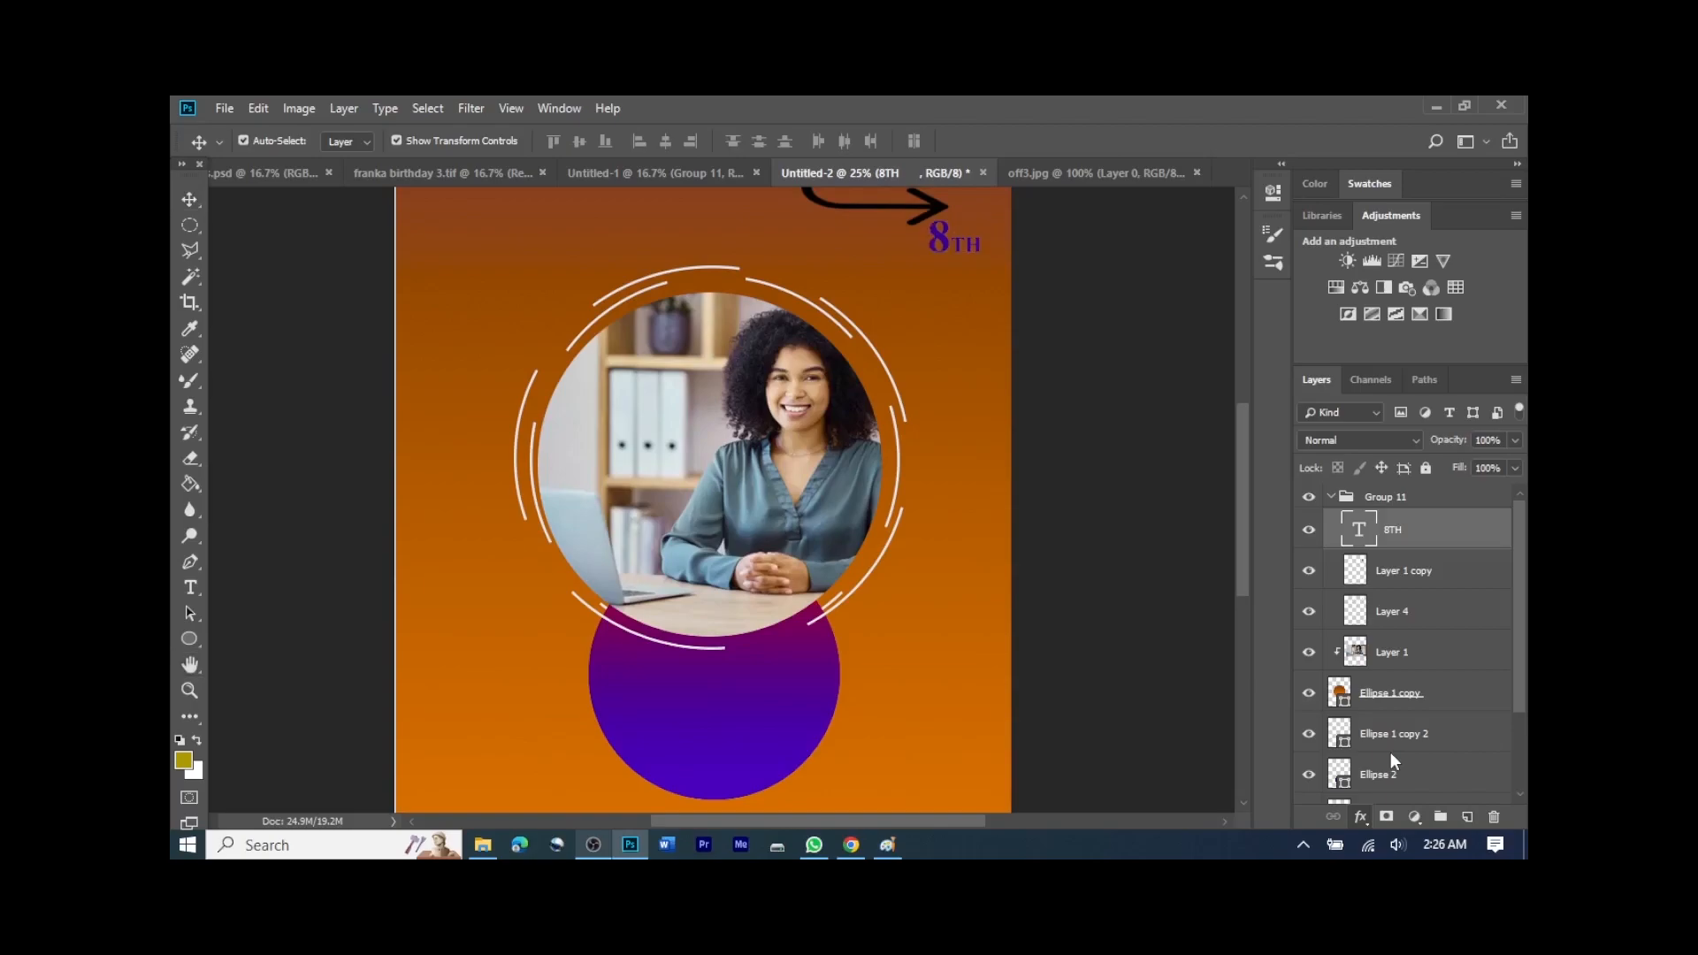
{"action": "left_click_drag", "start_coordinate": [945, 199], "coordinate": [849, 341]}
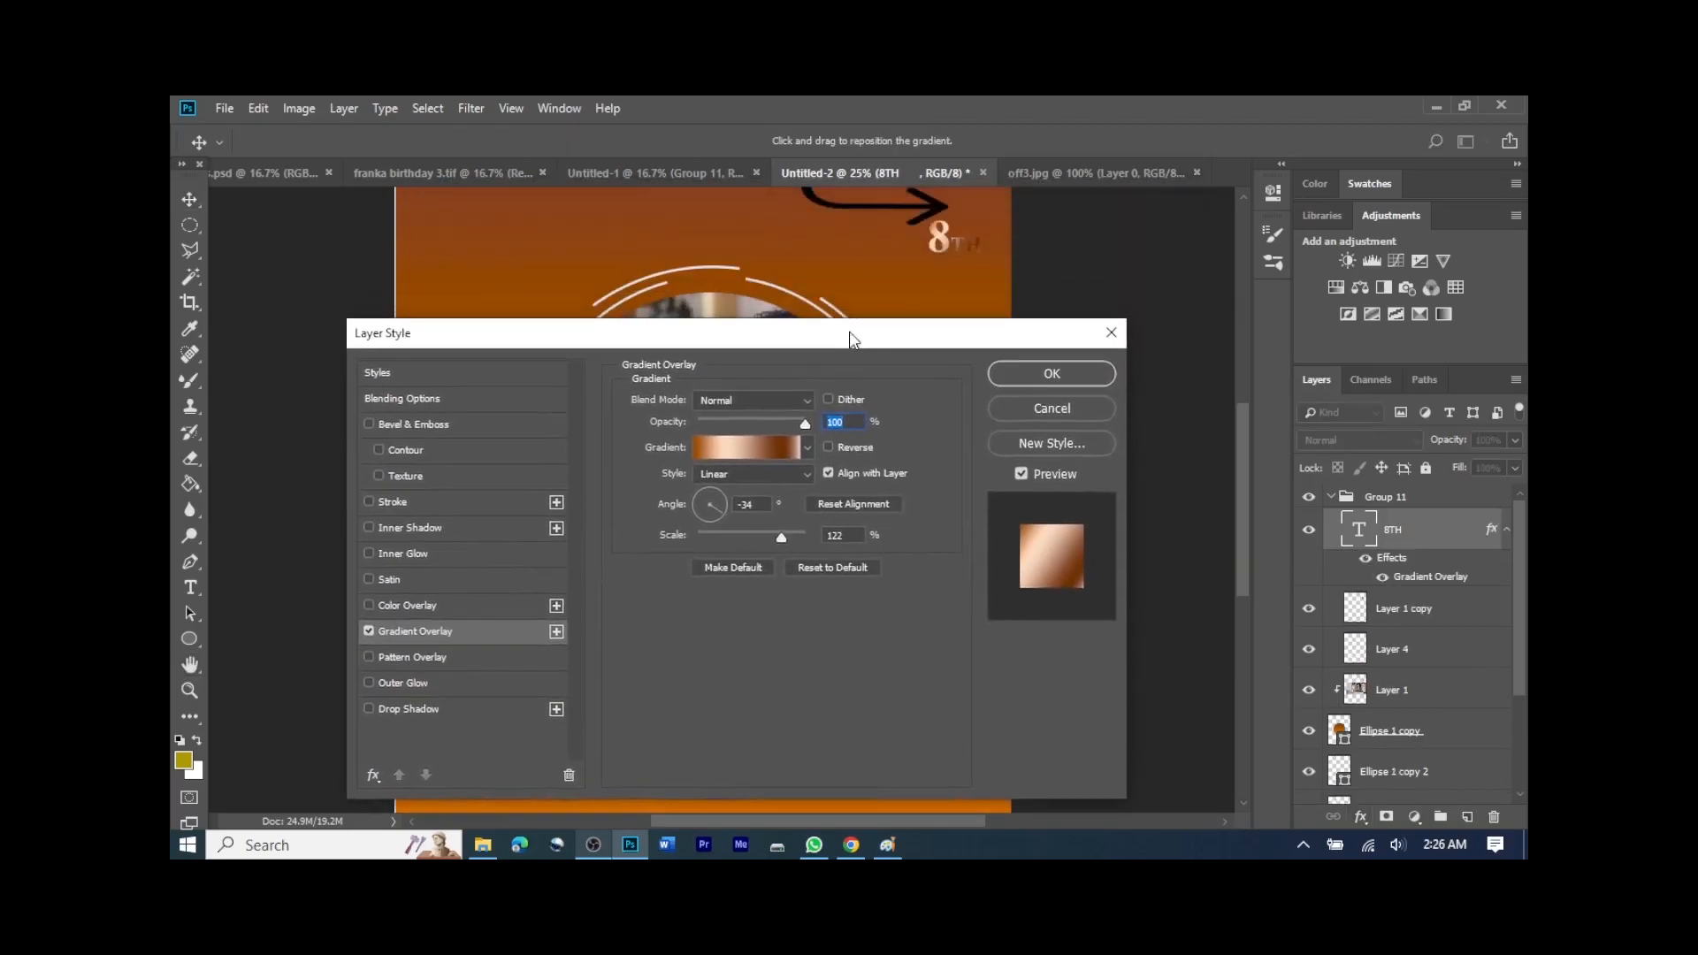
{"action": "left_click", "coordinate": [804, 455]}
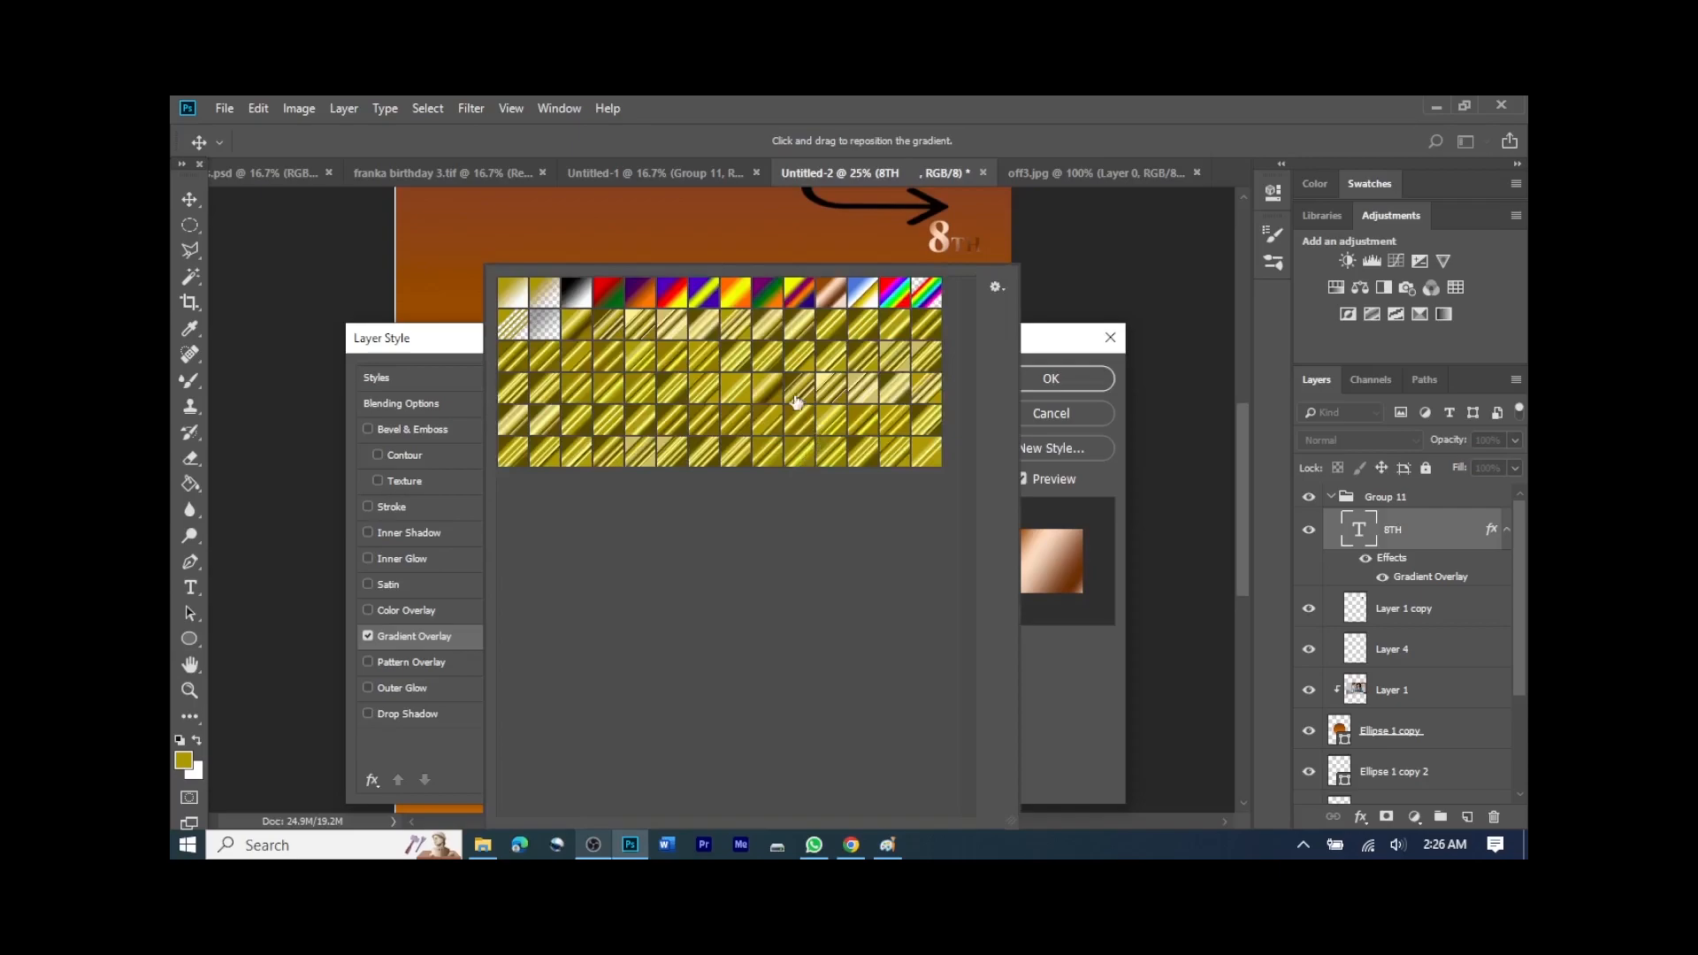
{"action": "left_click", "coordinate": [774, 350]}
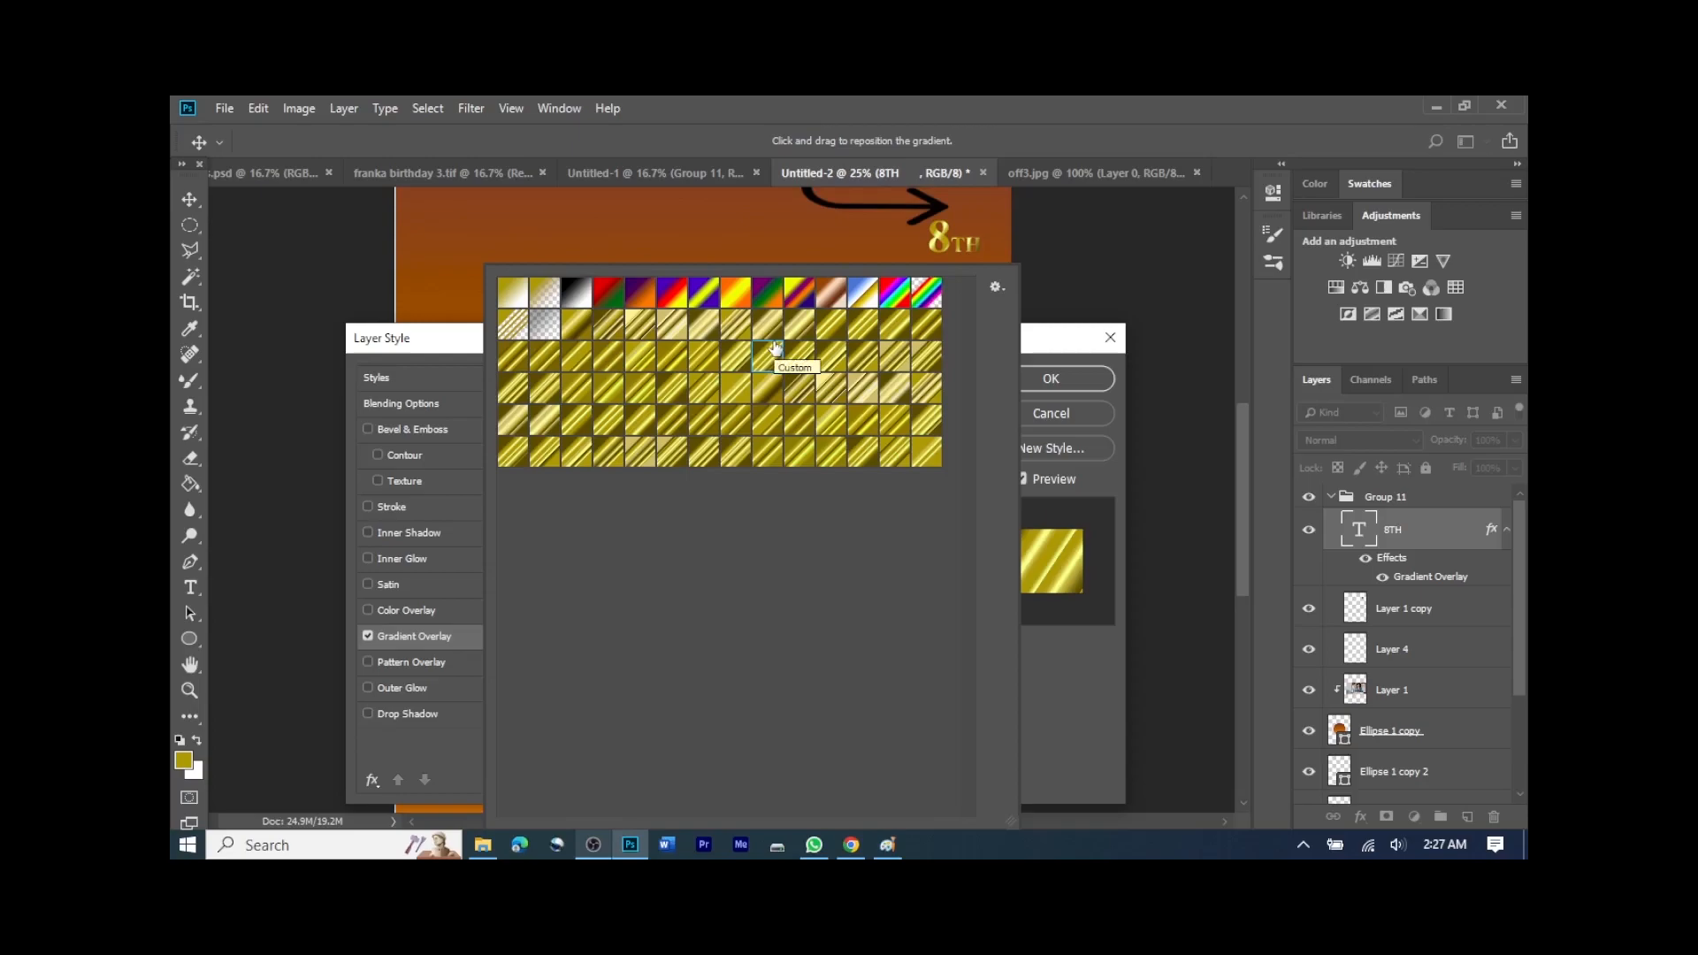
{"action": "left_click", "coordinate": [767, 395]}
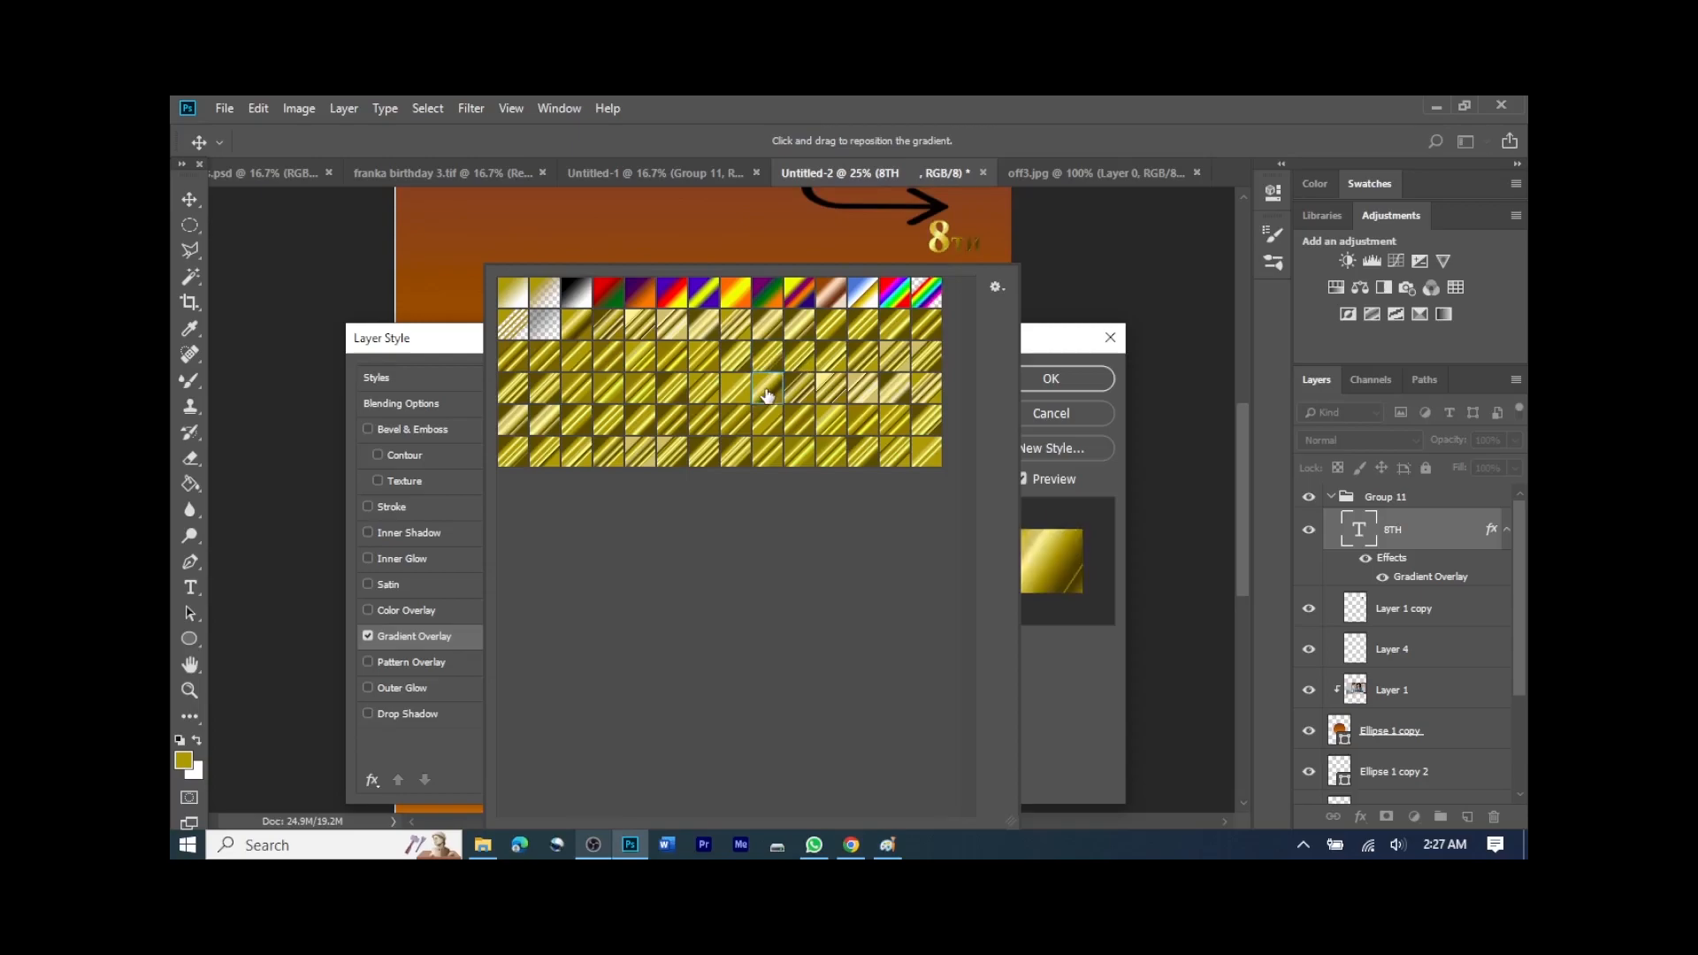
{"action": "left_click", "coordinate": [842, 394]}
{"action": "left_click", "coordinate": [871, 394]}
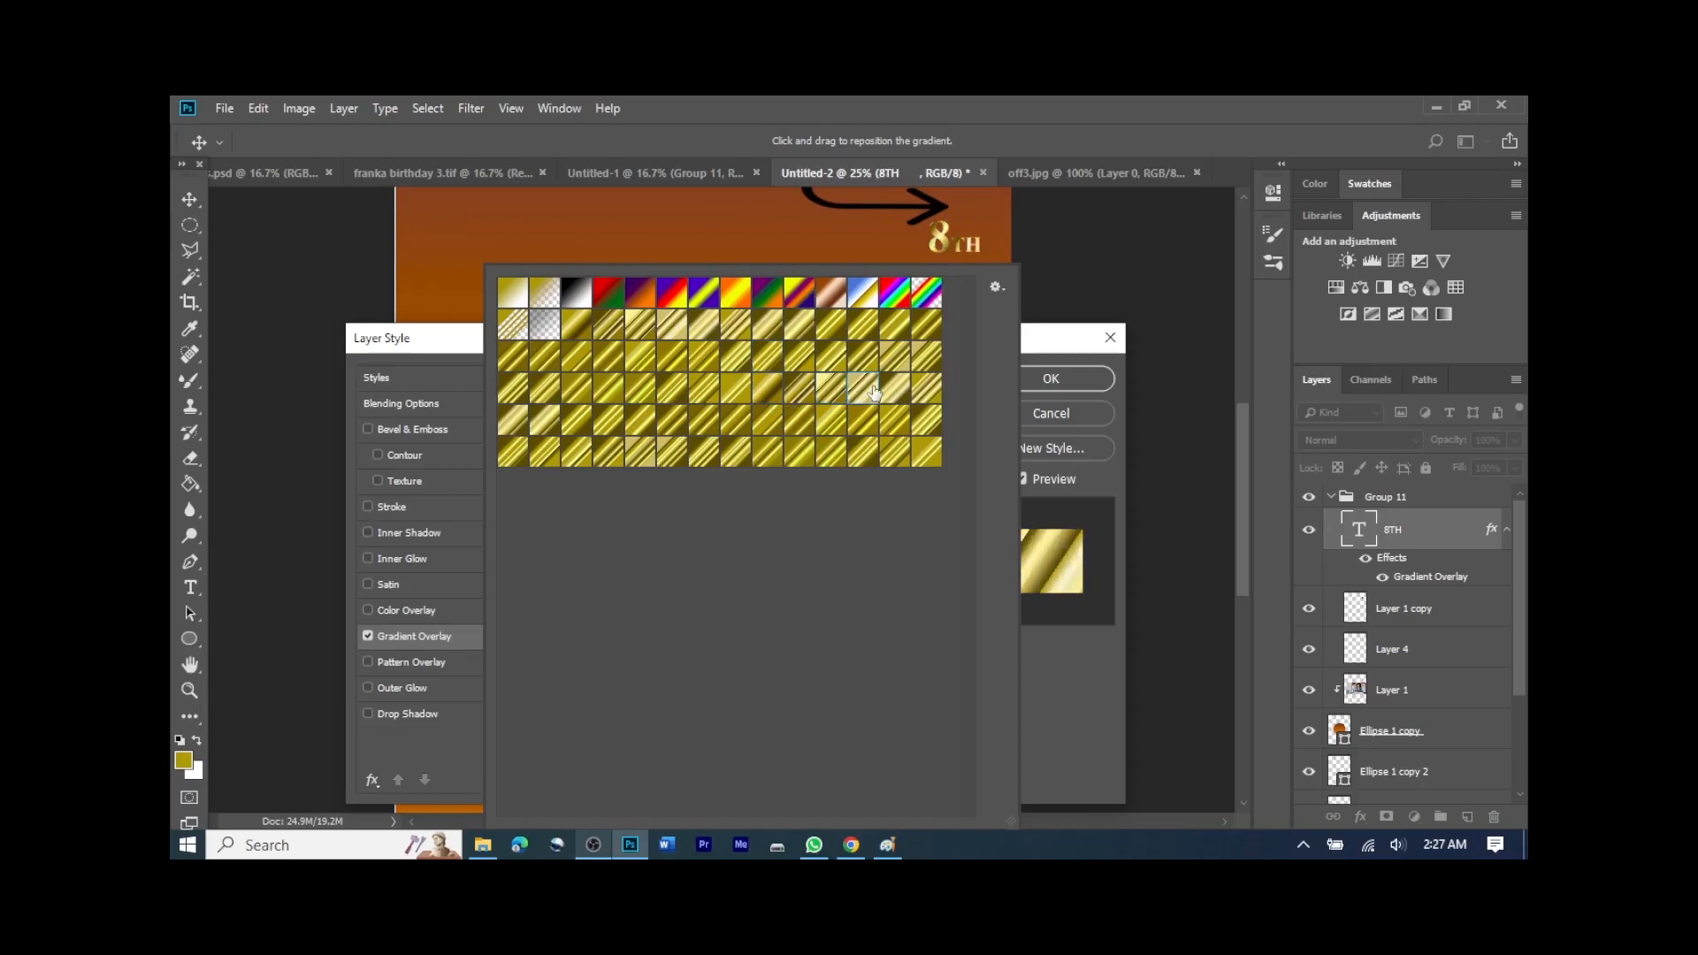
{"action": "left_click", "coordinate": [586, 358]}
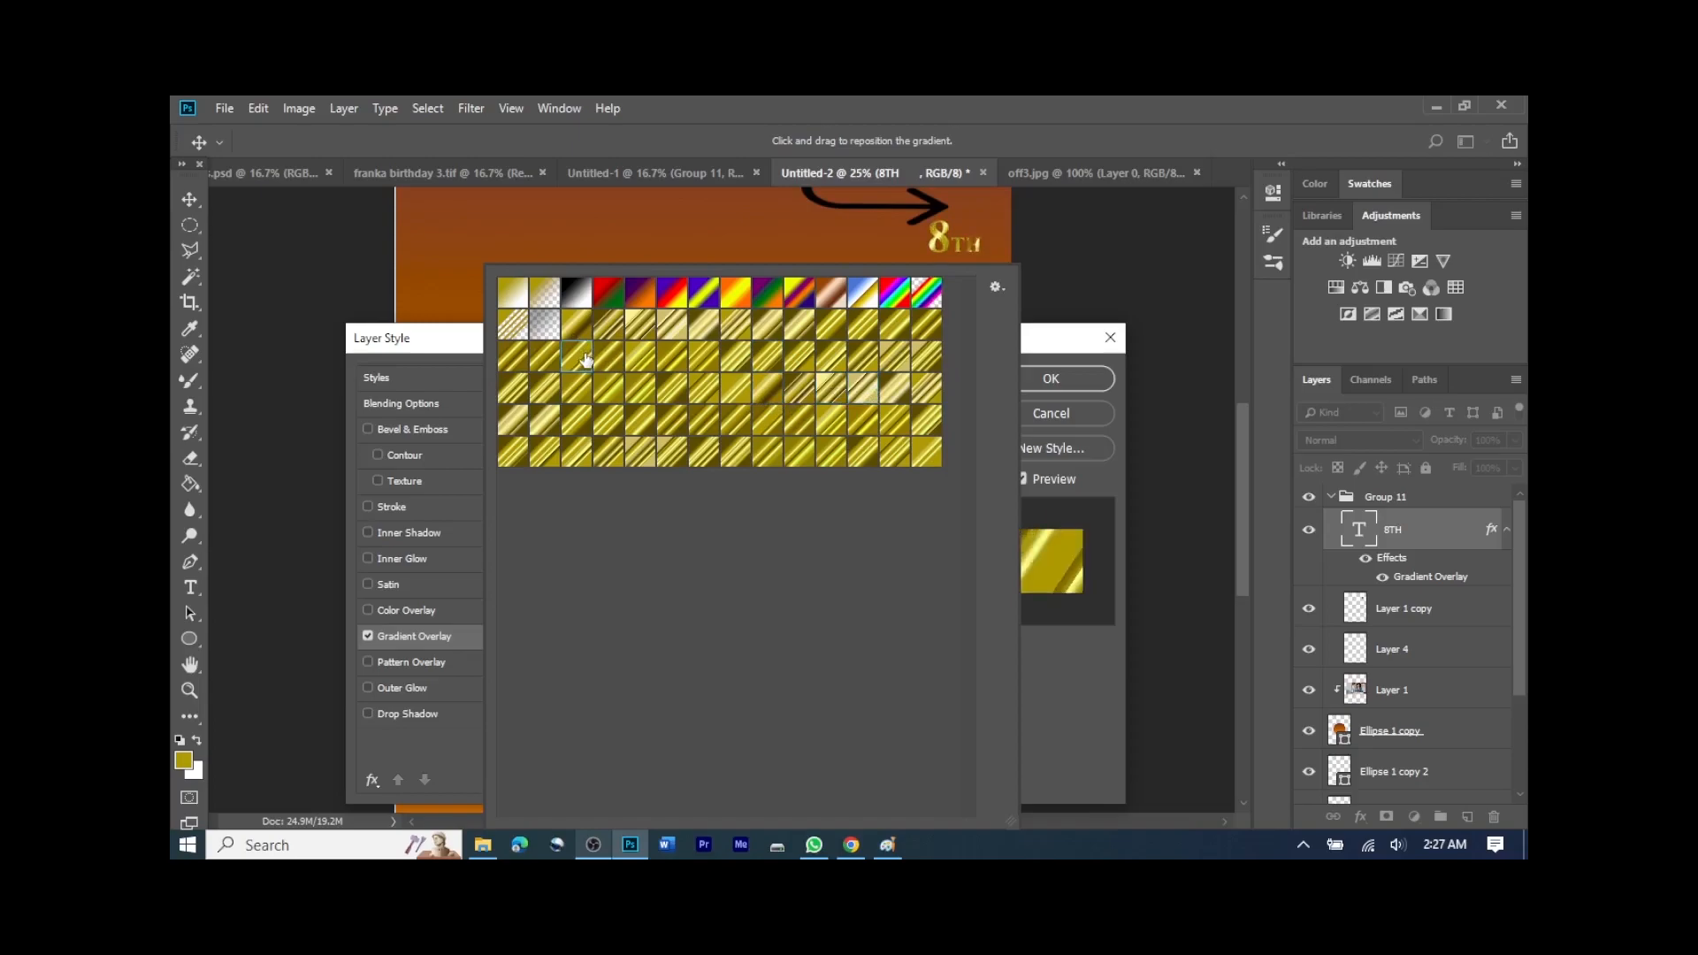
{"action": "left_click", "coordinate": [1036, 357]}
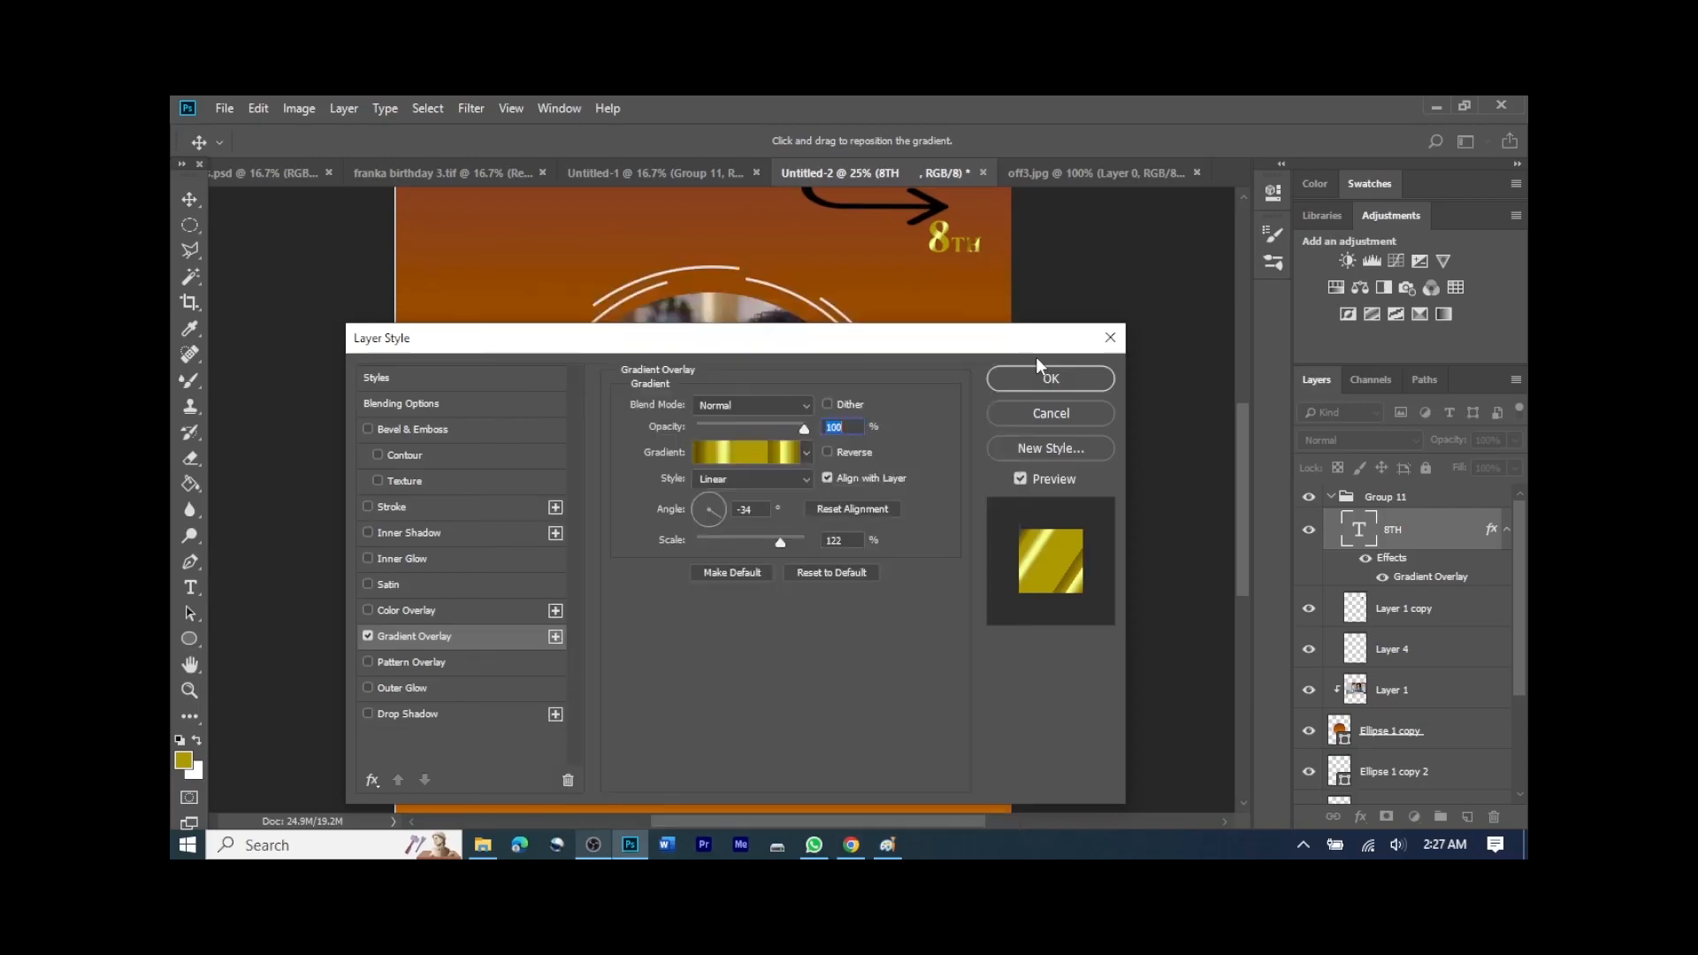
Step: Add an Inner Bevel with Chisel Soft technique to the "8TH" text, adjust its size, soften it by 2 px and apply the layer style
{"action": "left_click", "coordinate": [443, 431]}
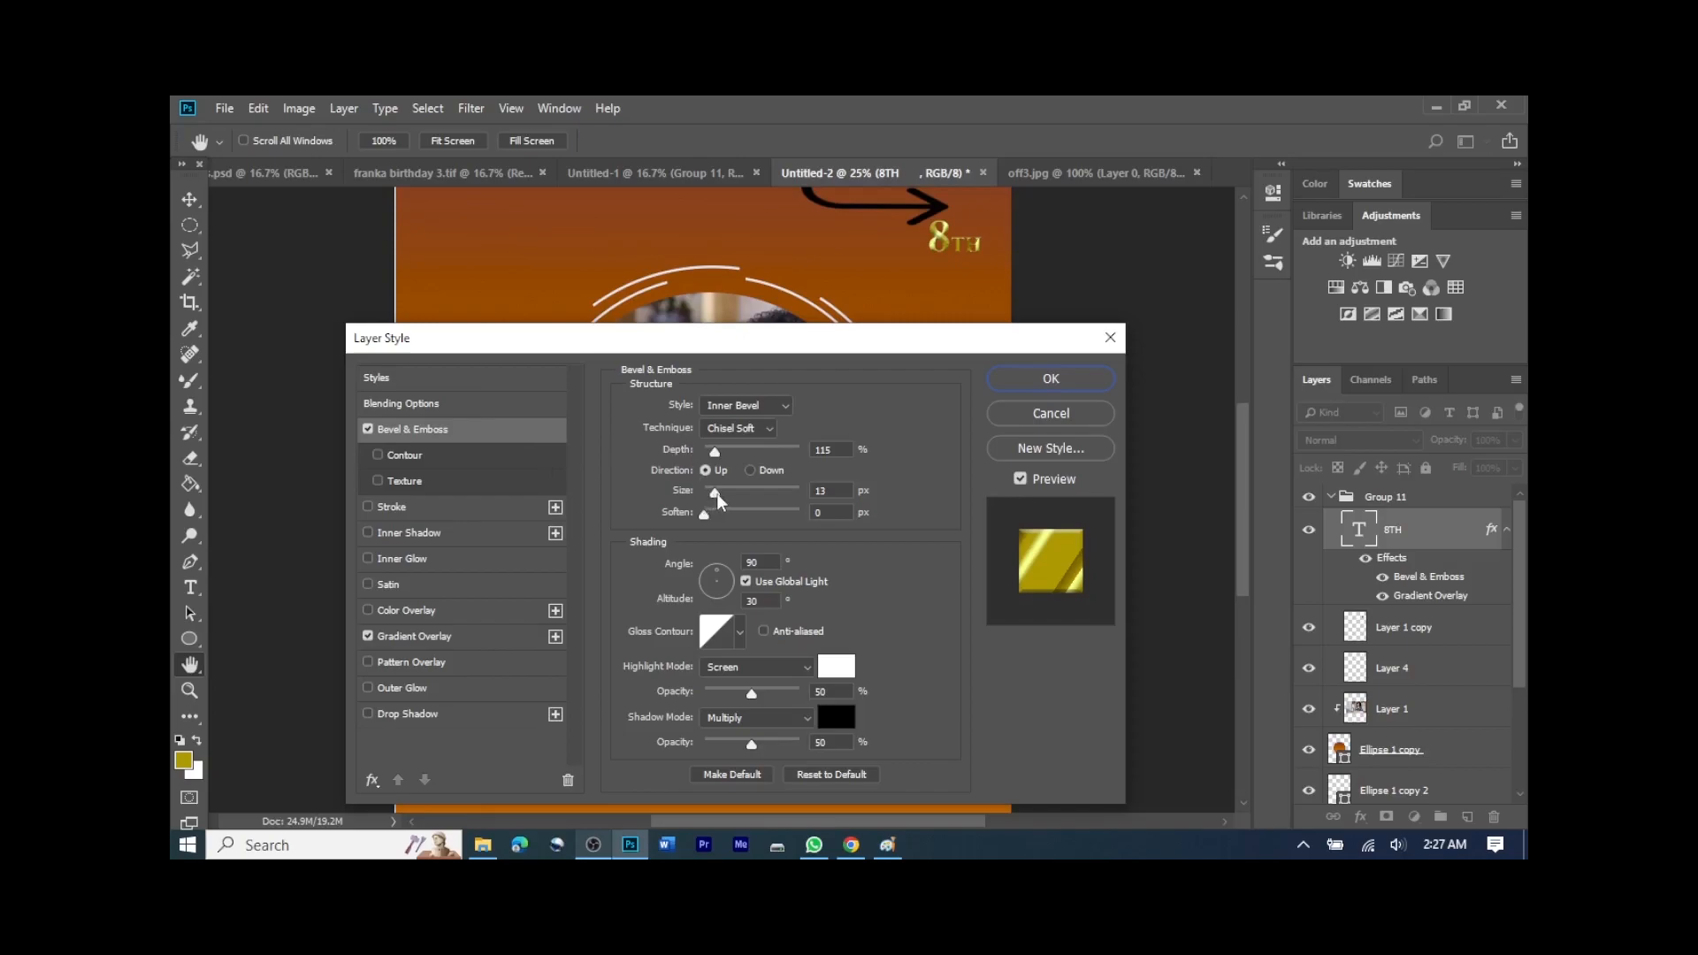
{"action": "left_click_drag", "start_coordinate": [716, 493], "coordinate": [709, 517]}
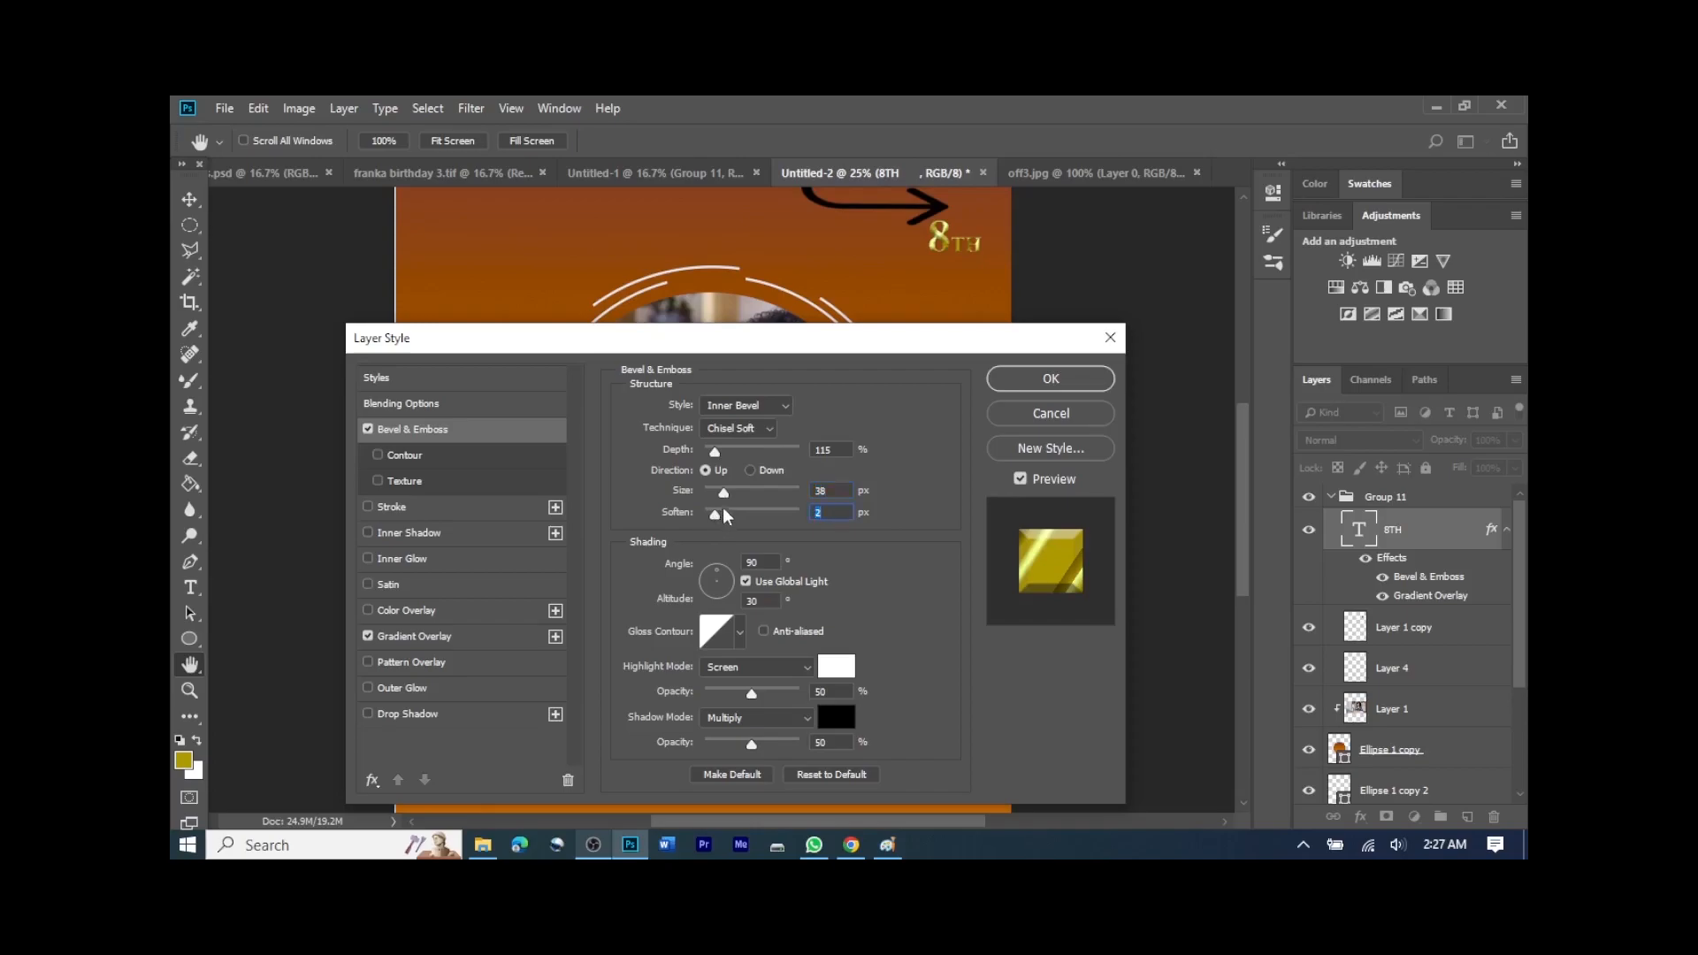
{"action": "left_click_drag", "start_coordinate": [722, 492], "coordinate": [714, 492]}
{"action": "left_click", "coordinate": [1050, 386]}
{"action": "key", "text": "v"}
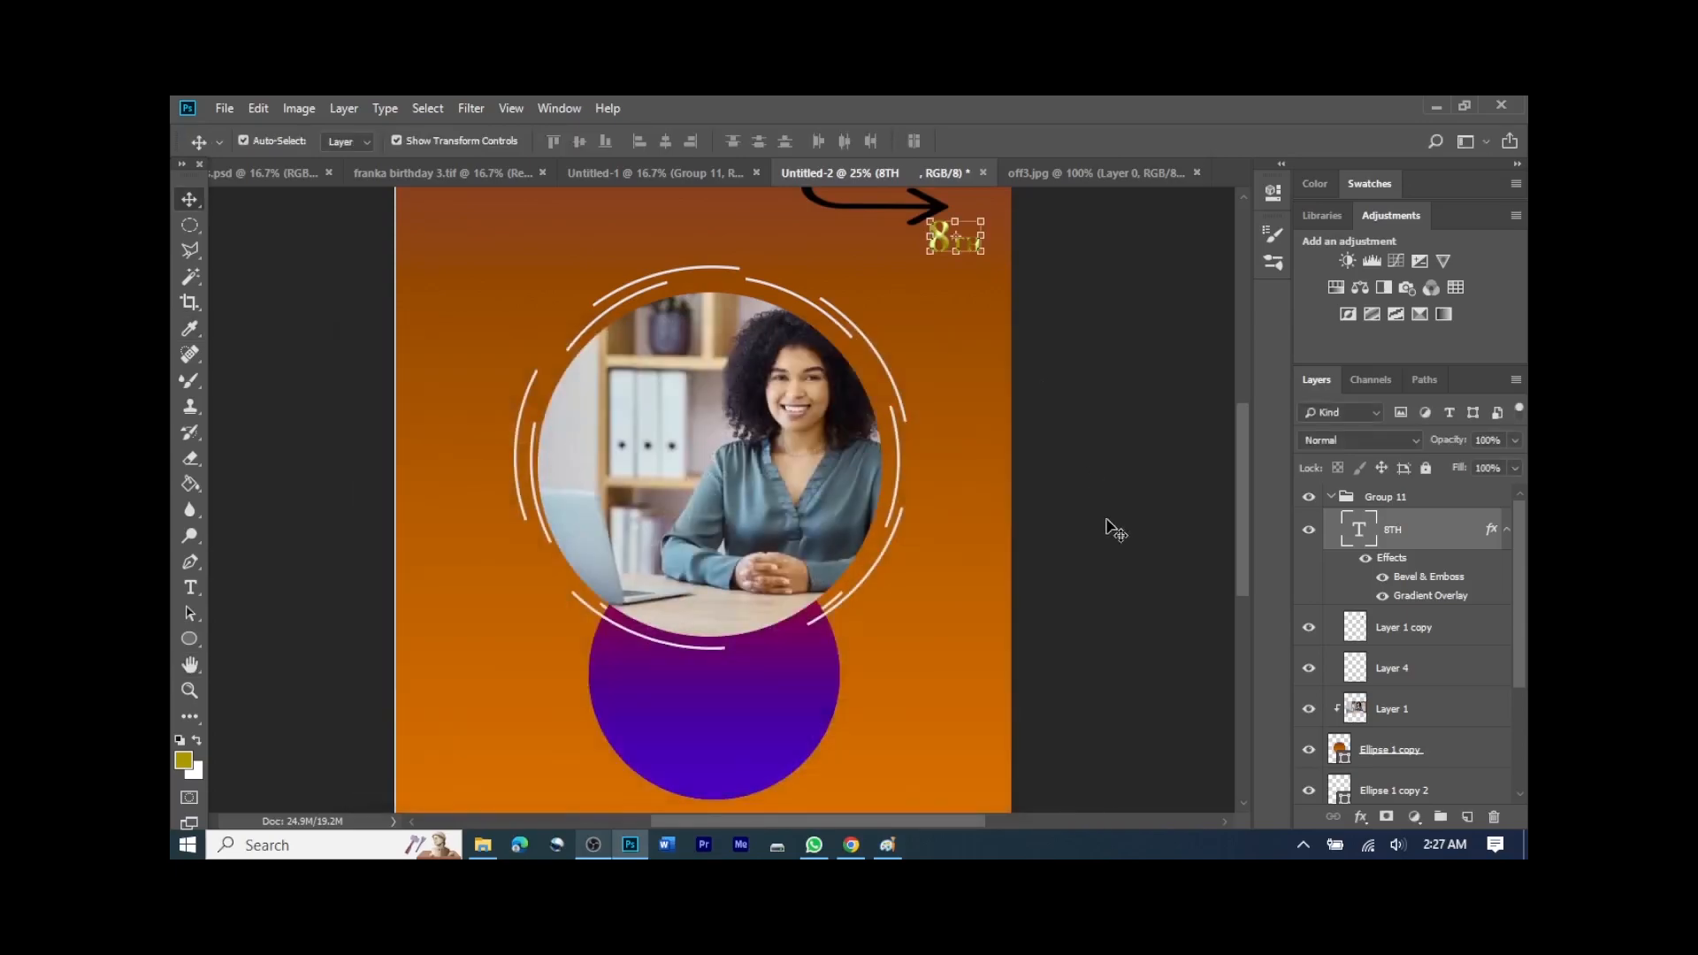
Step: Move "8TH" up so it sits directly beside the tip of the lower arrow, then deselect it
{"action": "key", "text": "ctrl"}
{"action": "key", "text": "ctrl+minus"}
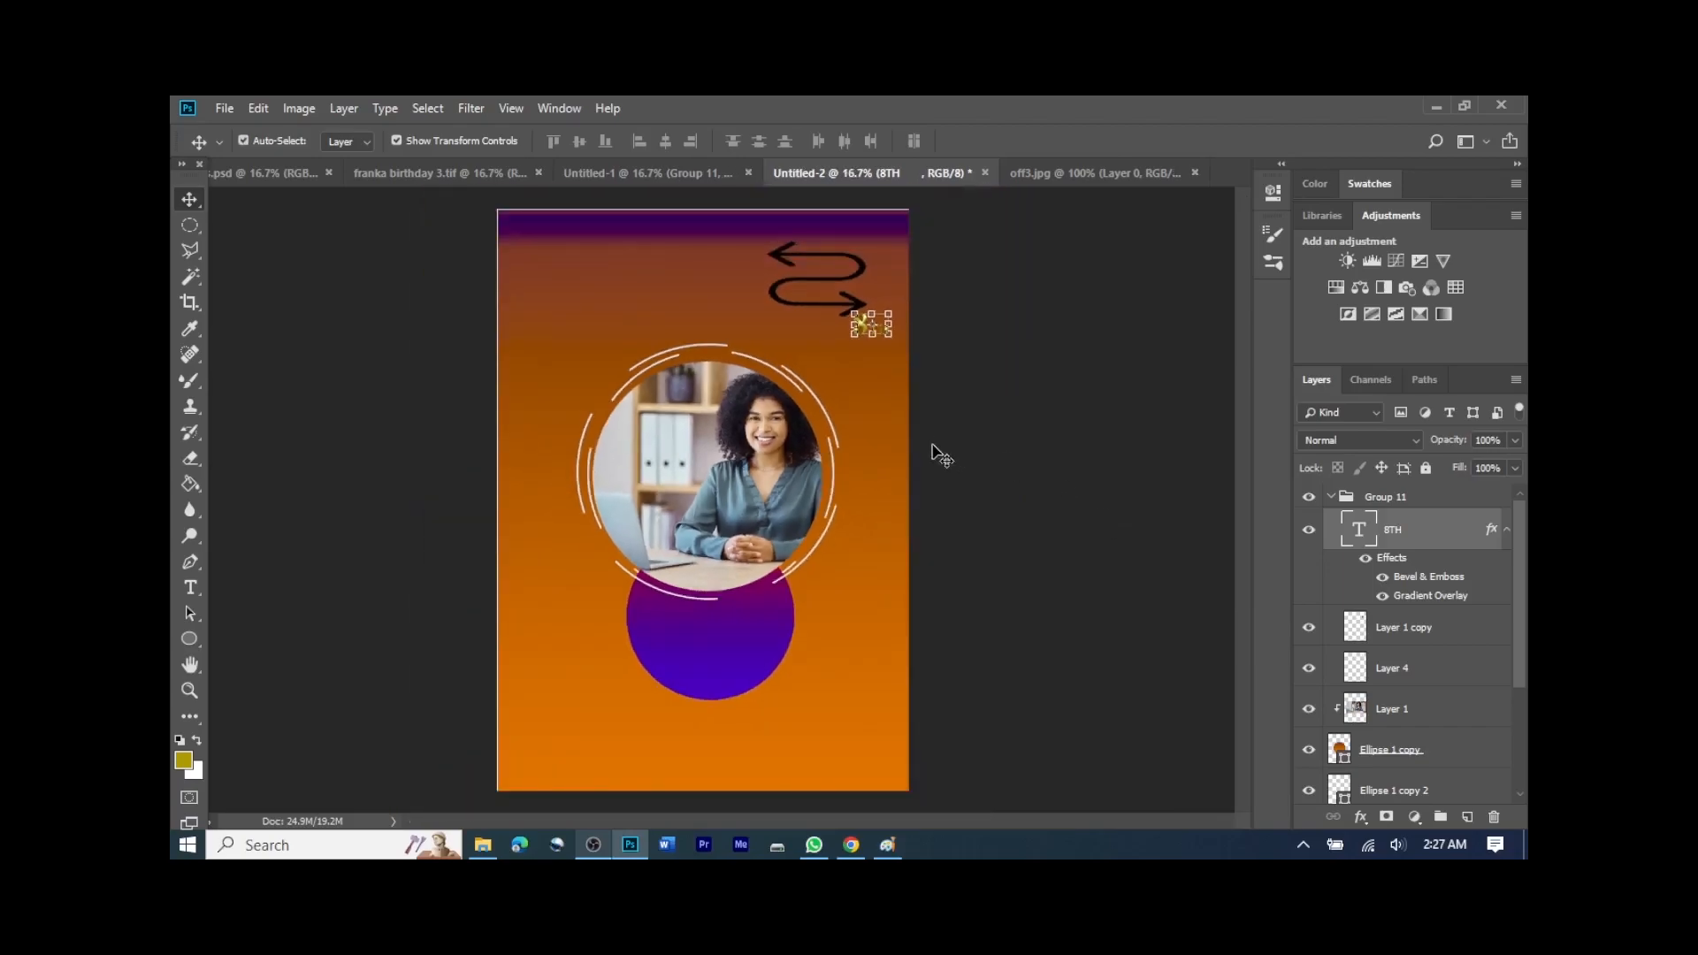
{"action": "key", "text": "ctrl+t"}
{"action": "left_click_drag", "start_coordinate": [880, 323], "coordinate": [884, 307]}
{"action": "key", "text": "Return"}
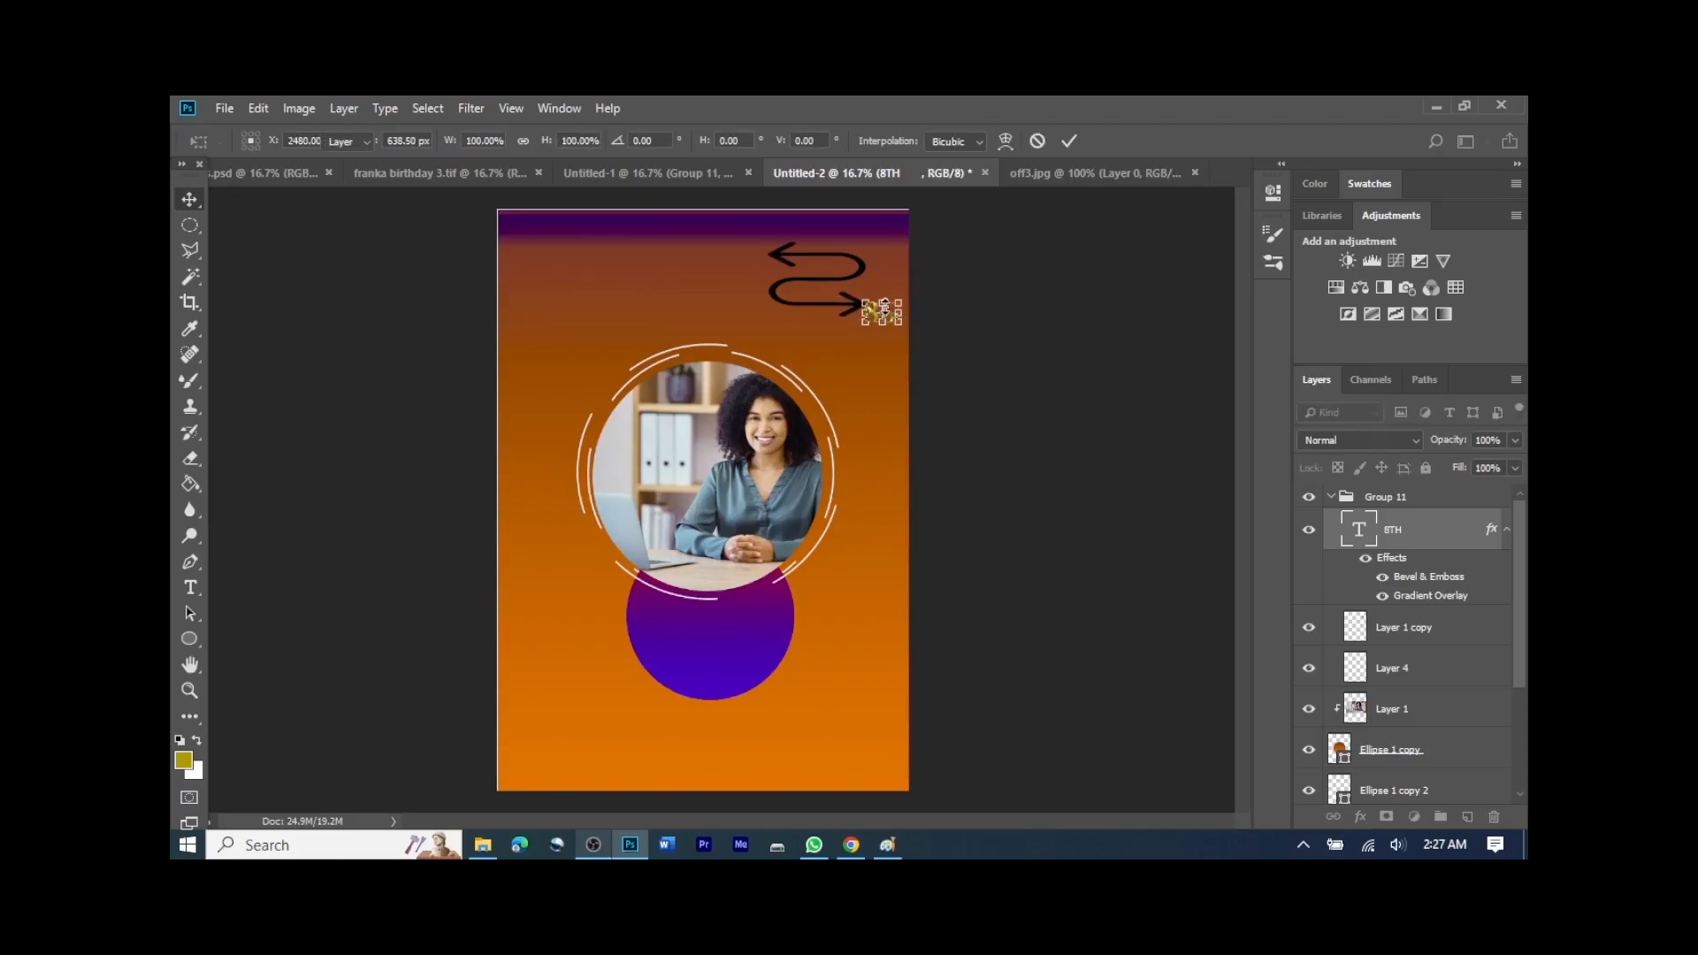
{"action": "key", "text": "shift+Up"}
{"action": "key", "text": "shift+Up"}
{"action": "left_click", "coordinate": [978, 359]}
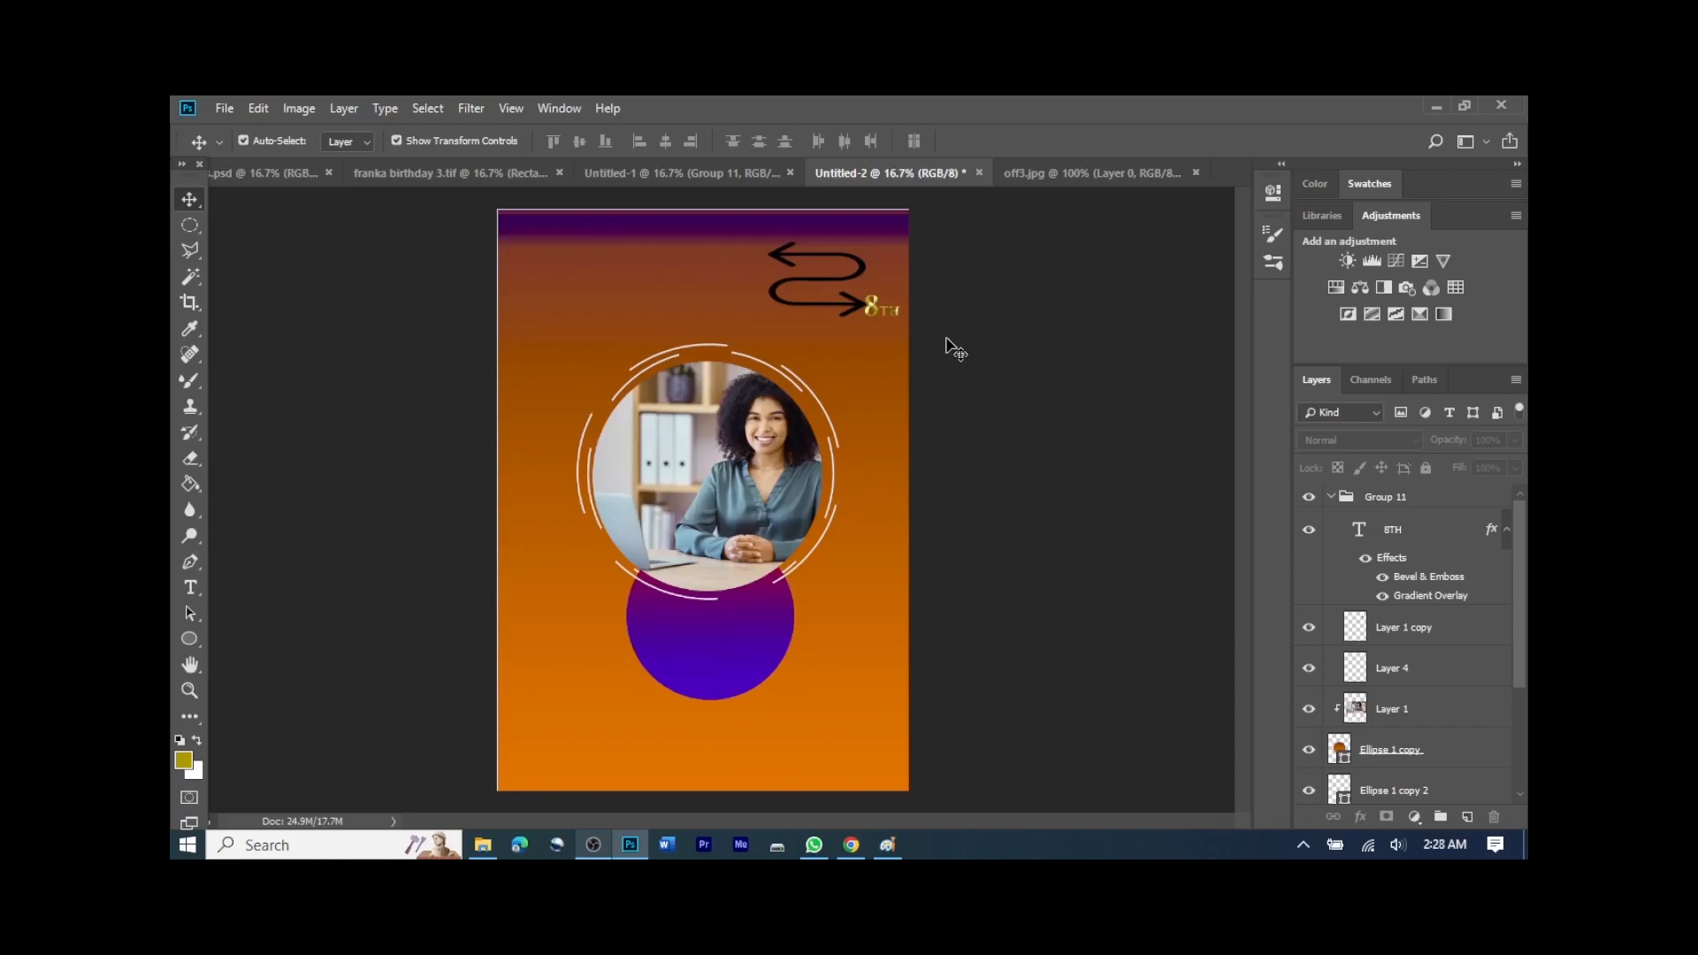
Step: Add the text "MARCH" in Times New Roman Bold, 5.53 pt, just above the shaft of the lower arrow
{"action": "left_click", "coordinate": [194, 602]}
{"action": "left_click", "coordinate": [191, 589]}
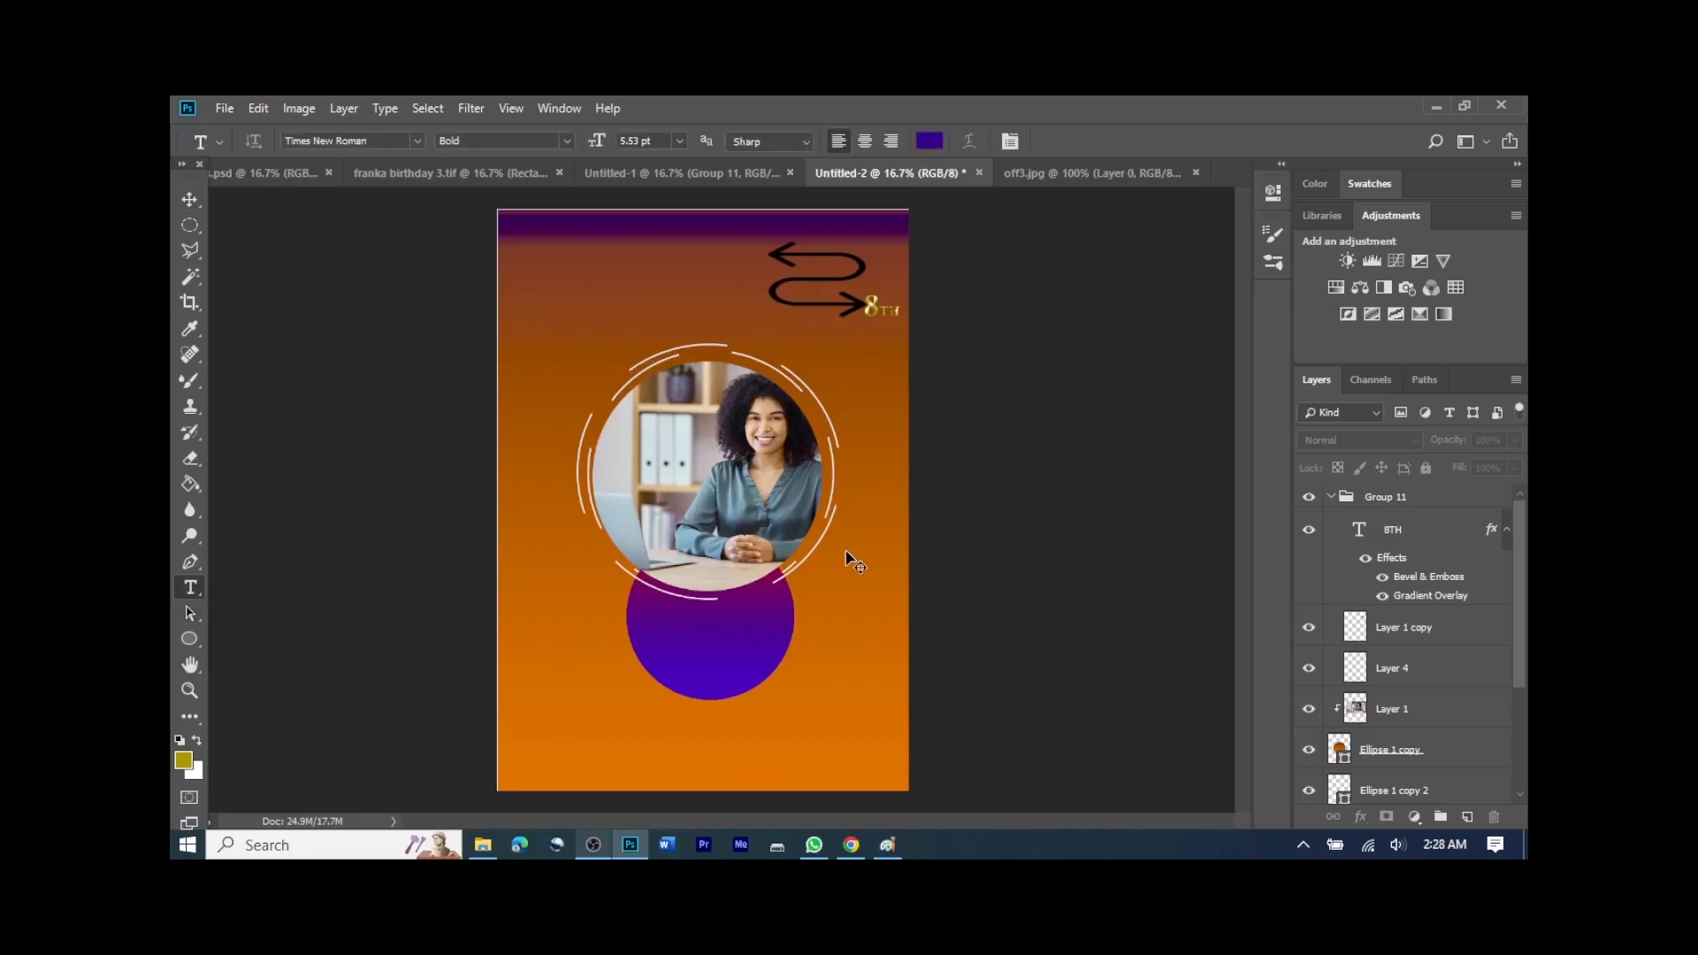
{"action": "key", "text": "ctrl+plus"}
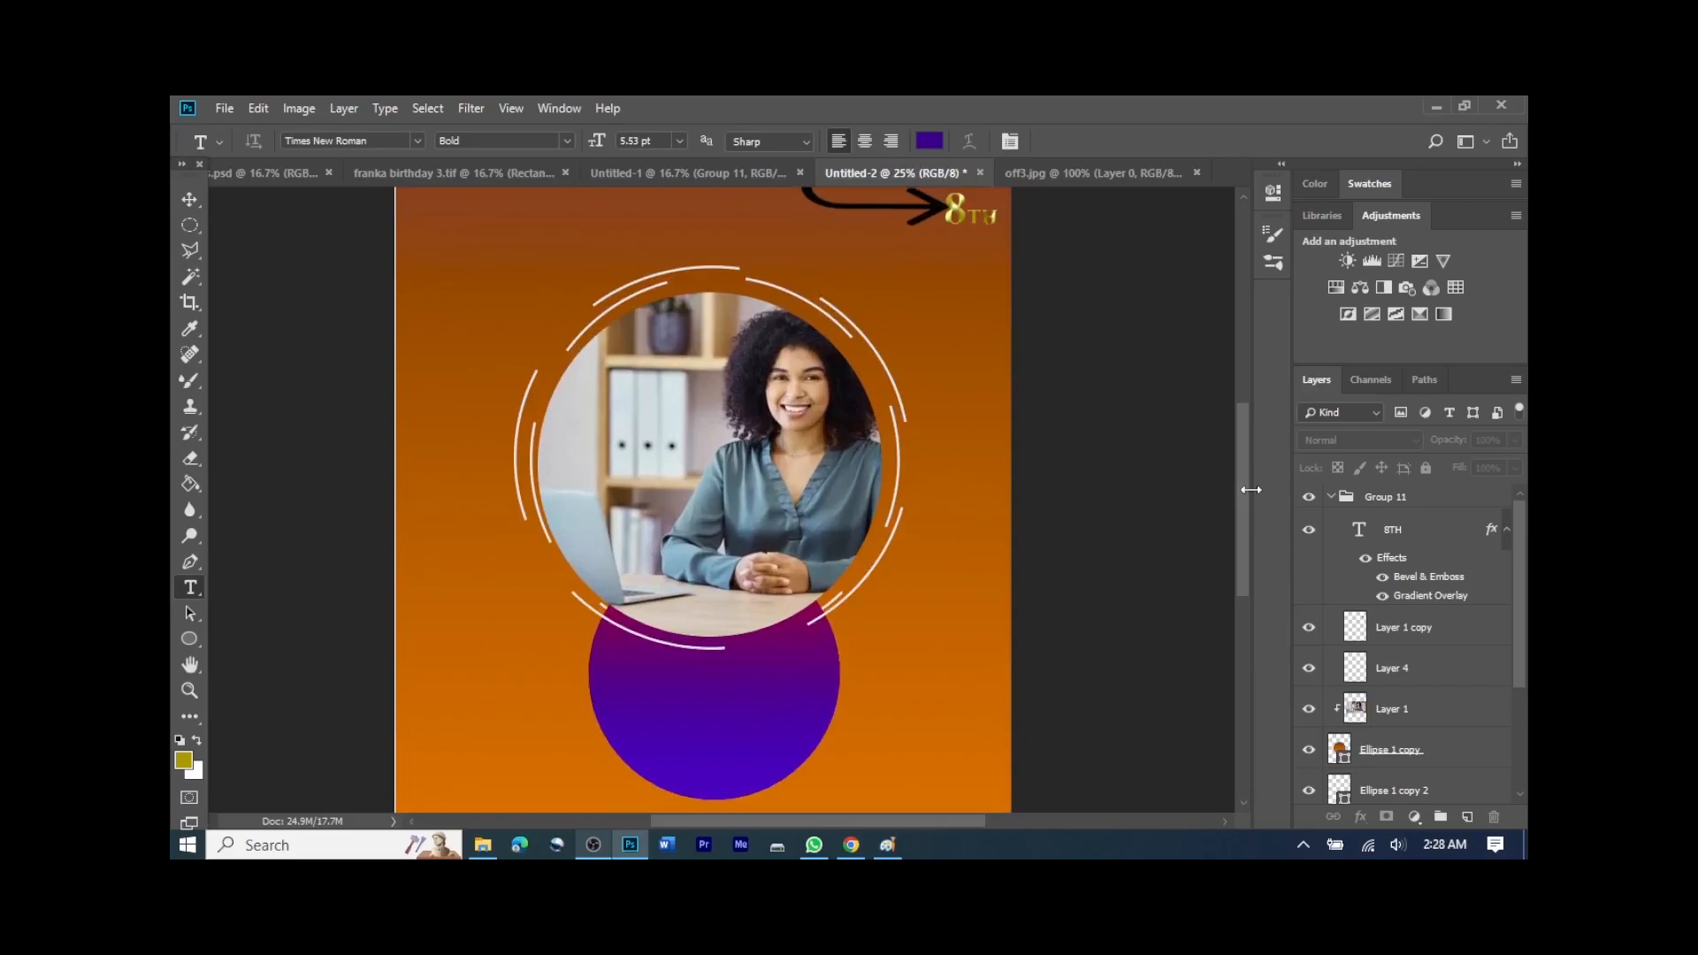
{"action": "left_click_drag", "start_coordinate": [1240, 488], "coordinate": [1237, 432]}
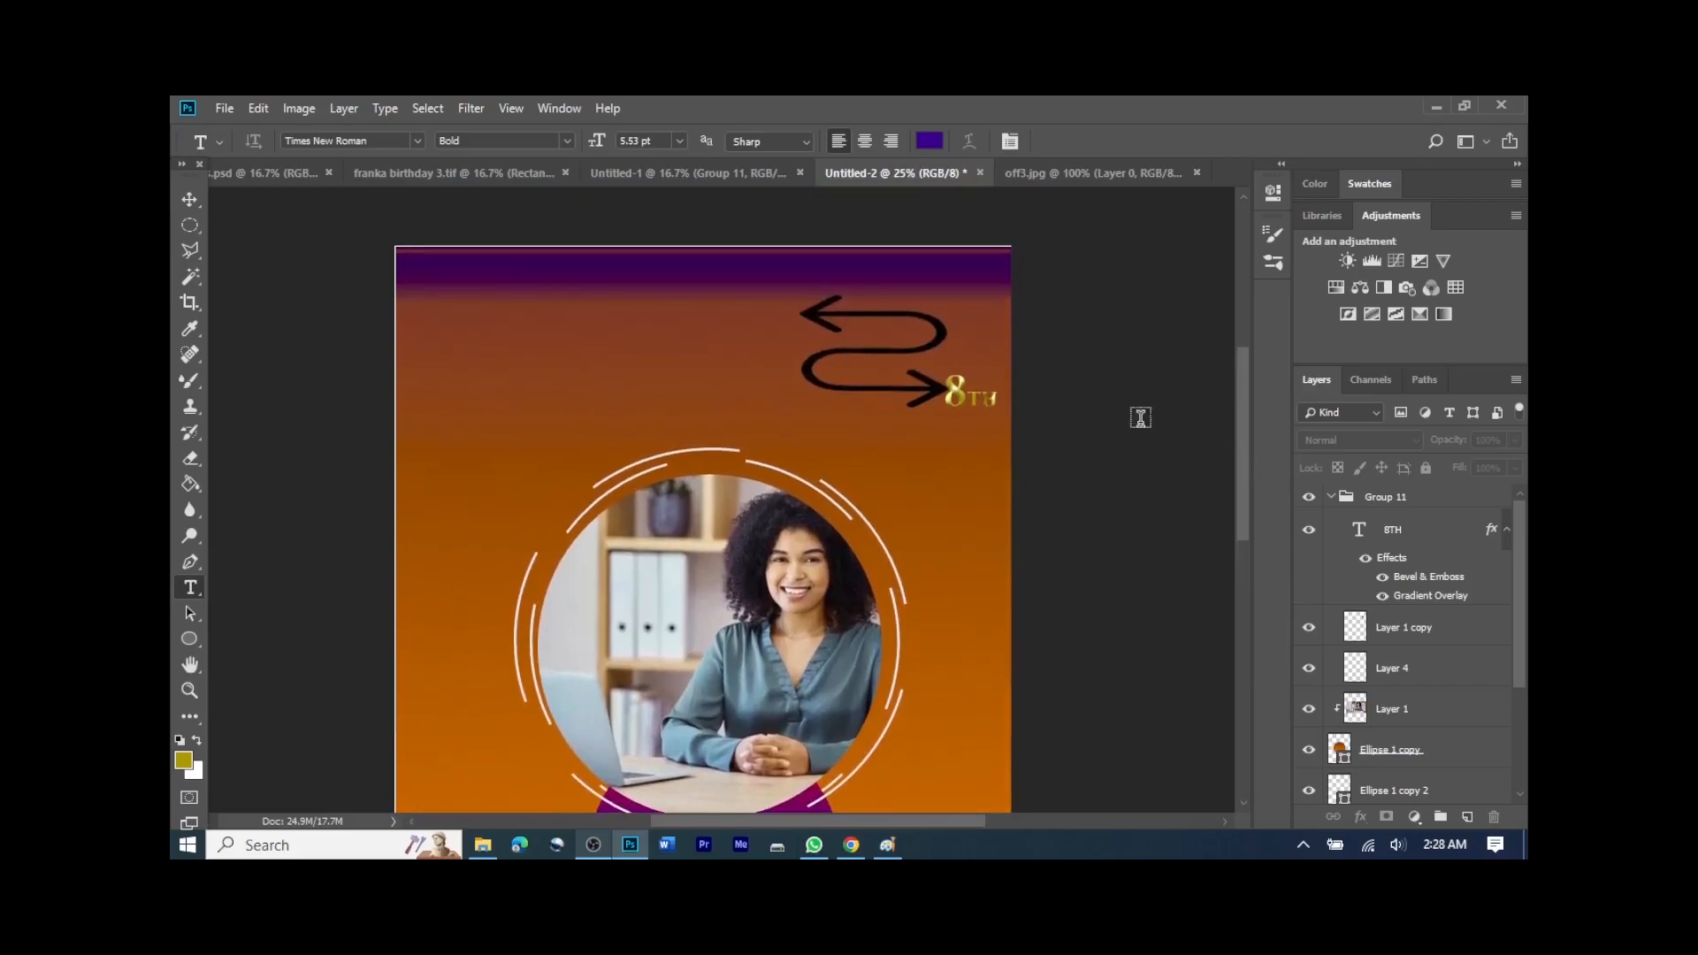
{"action": "left_click", "coordinate": [851, 376]}
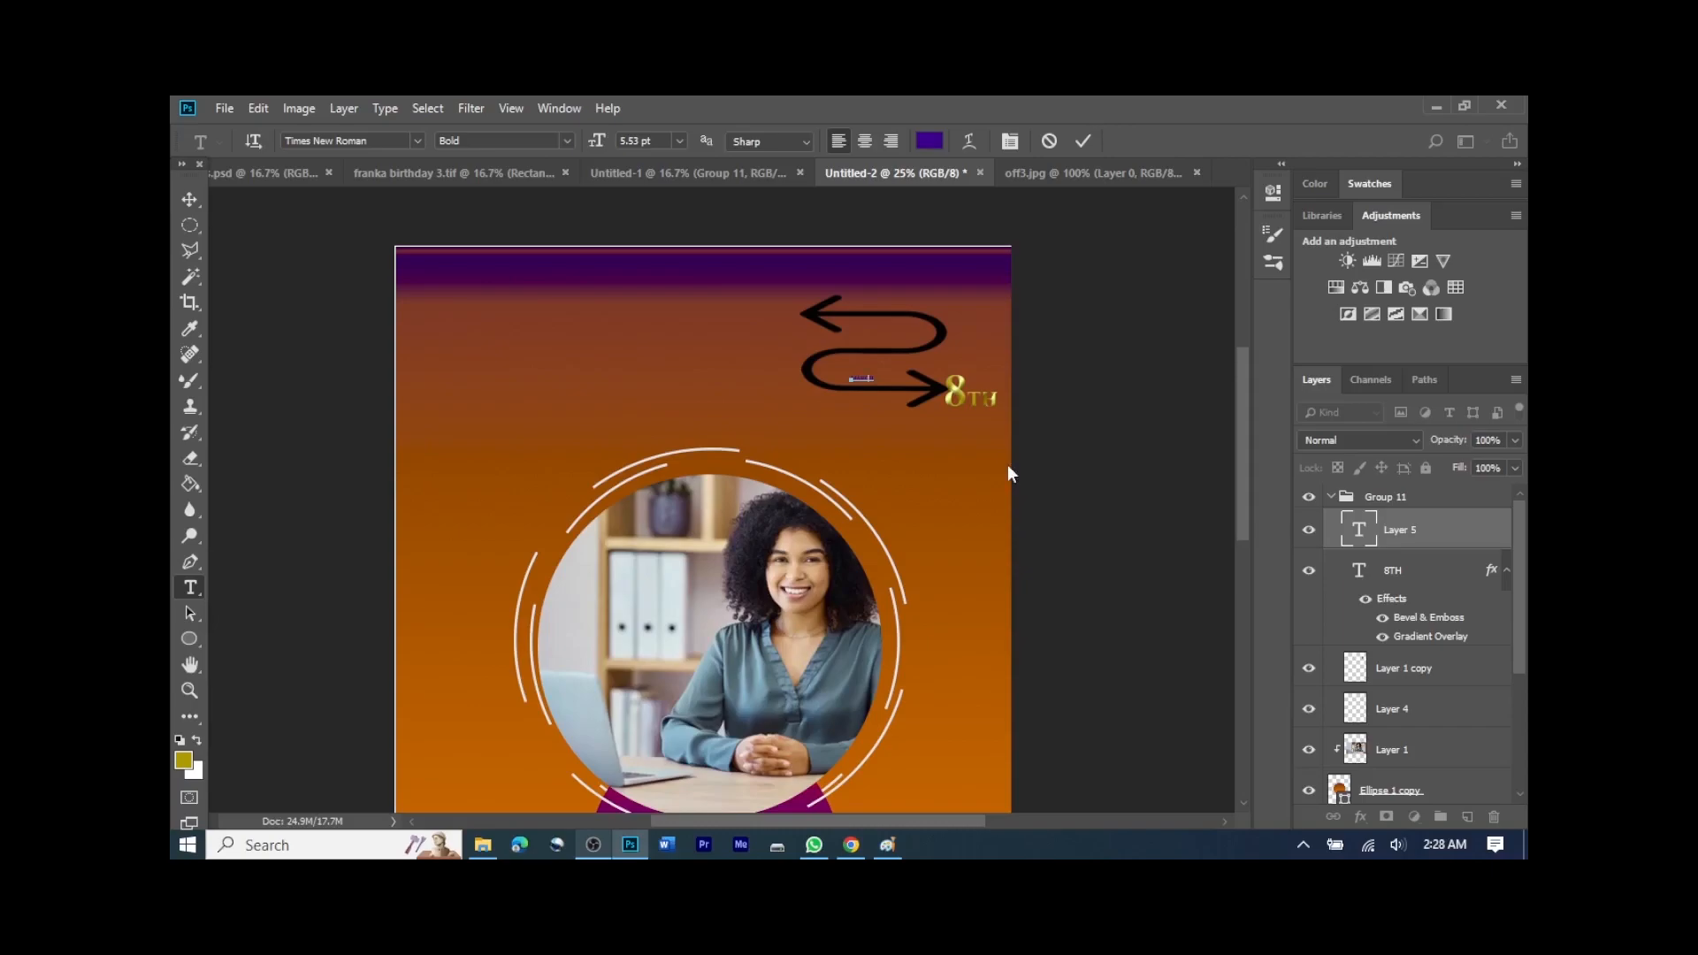
Step: Set the "MARCH" text colour to dee1ed and commit the text
{"action": "key", "text": "ctrl+a"}
{"action": "left_click", "coordinate": [931, 142]}
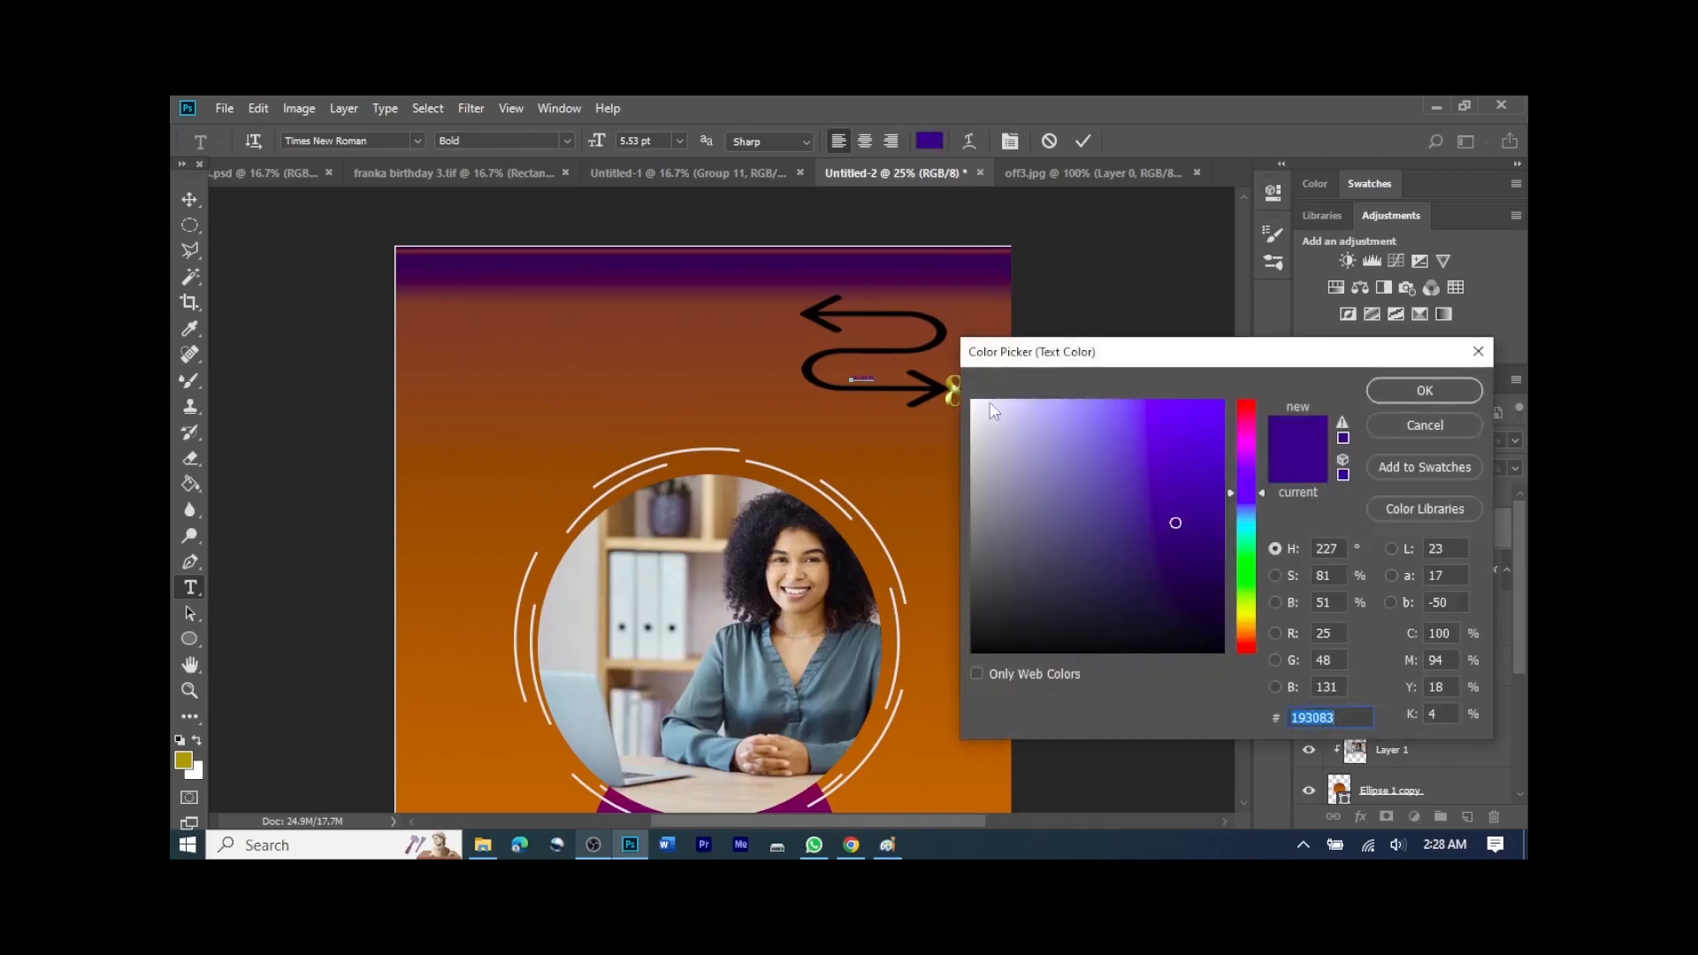
{"action": "type", "text": "dee1ed"}
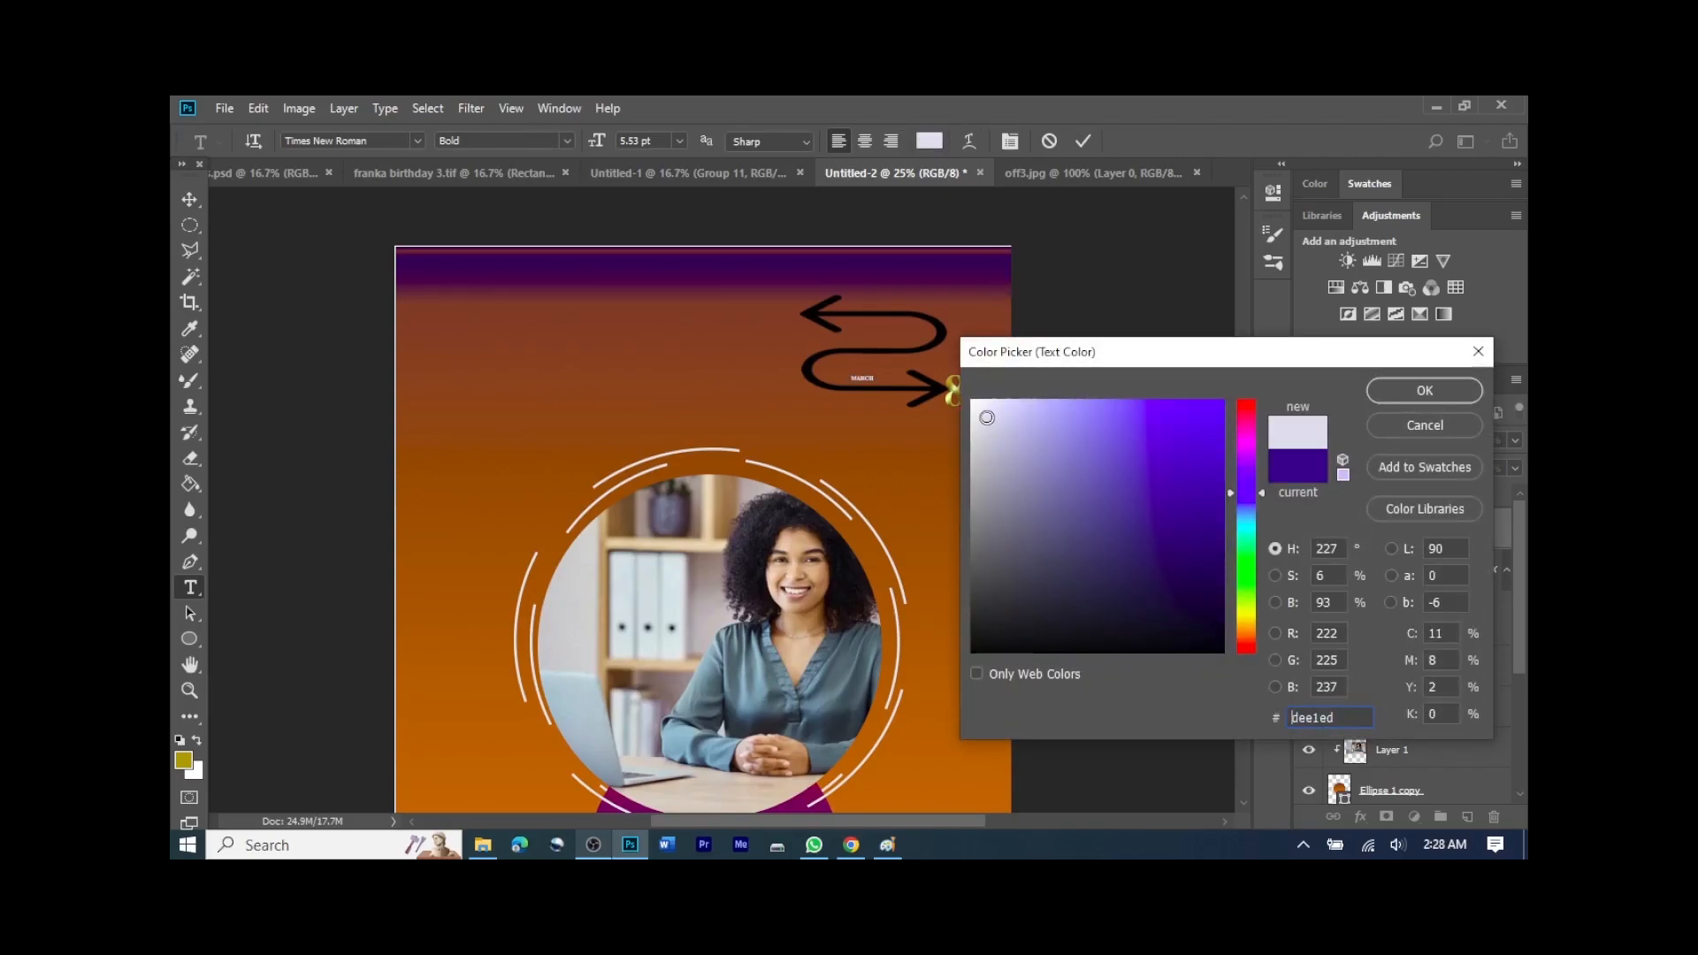
{"action": "left_click", "coordinate": [1427, 386]}
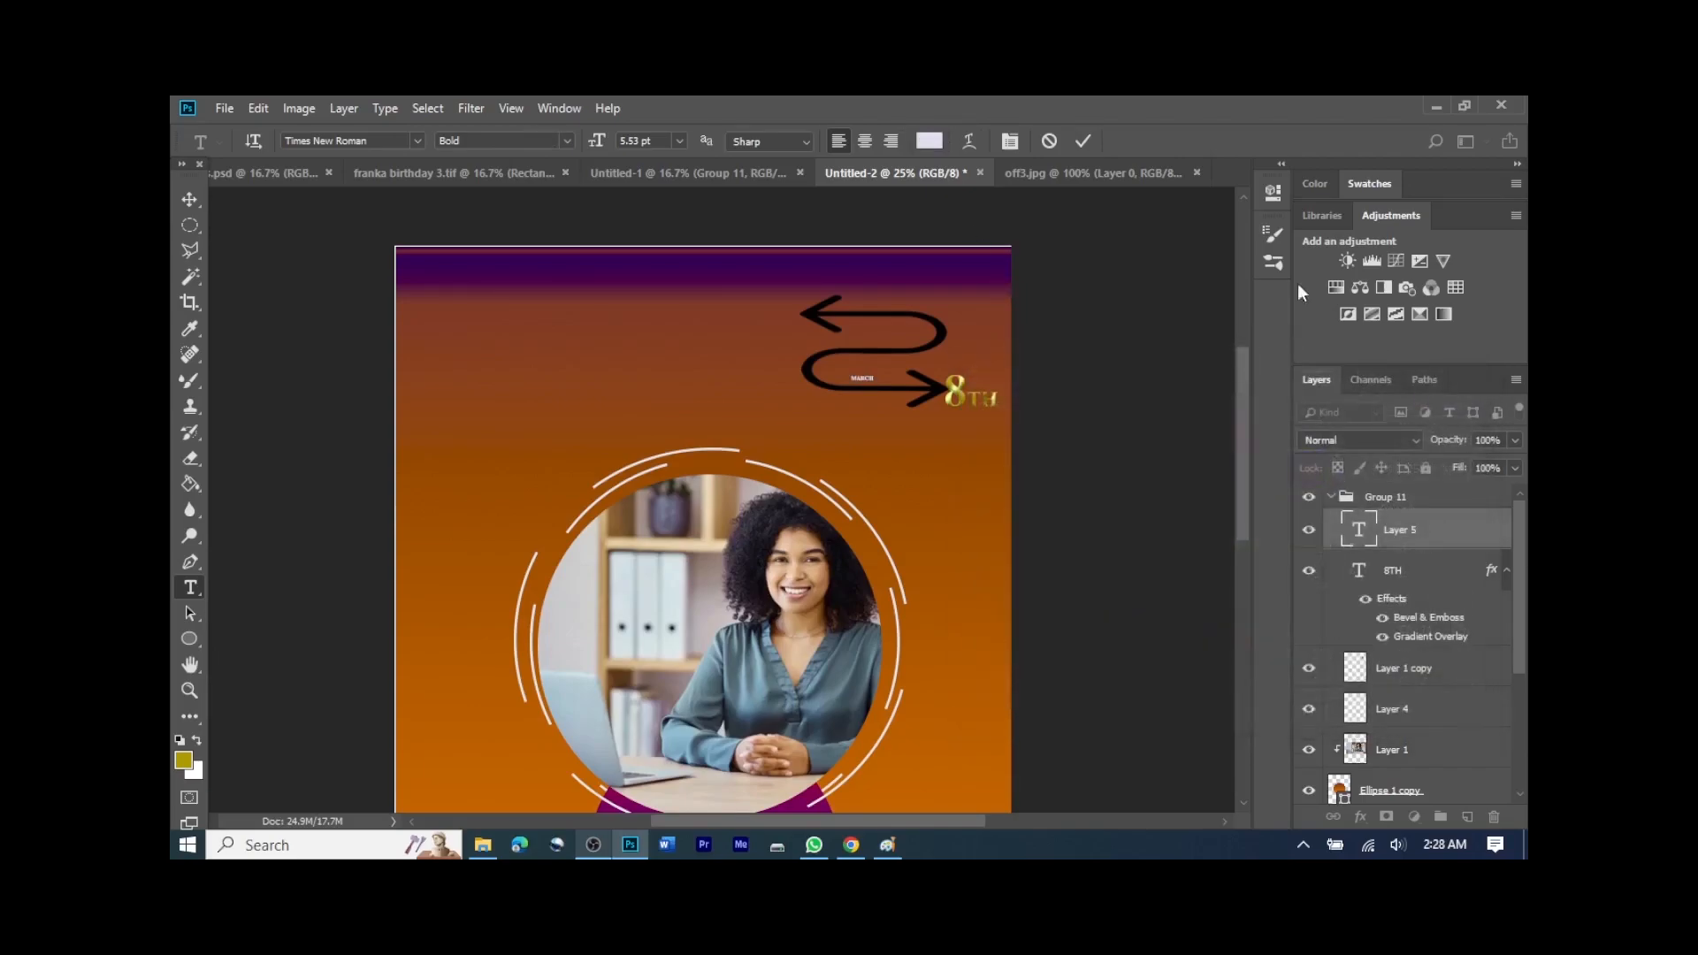
{"action": "left_click", "coordinate": [1084, 141]}
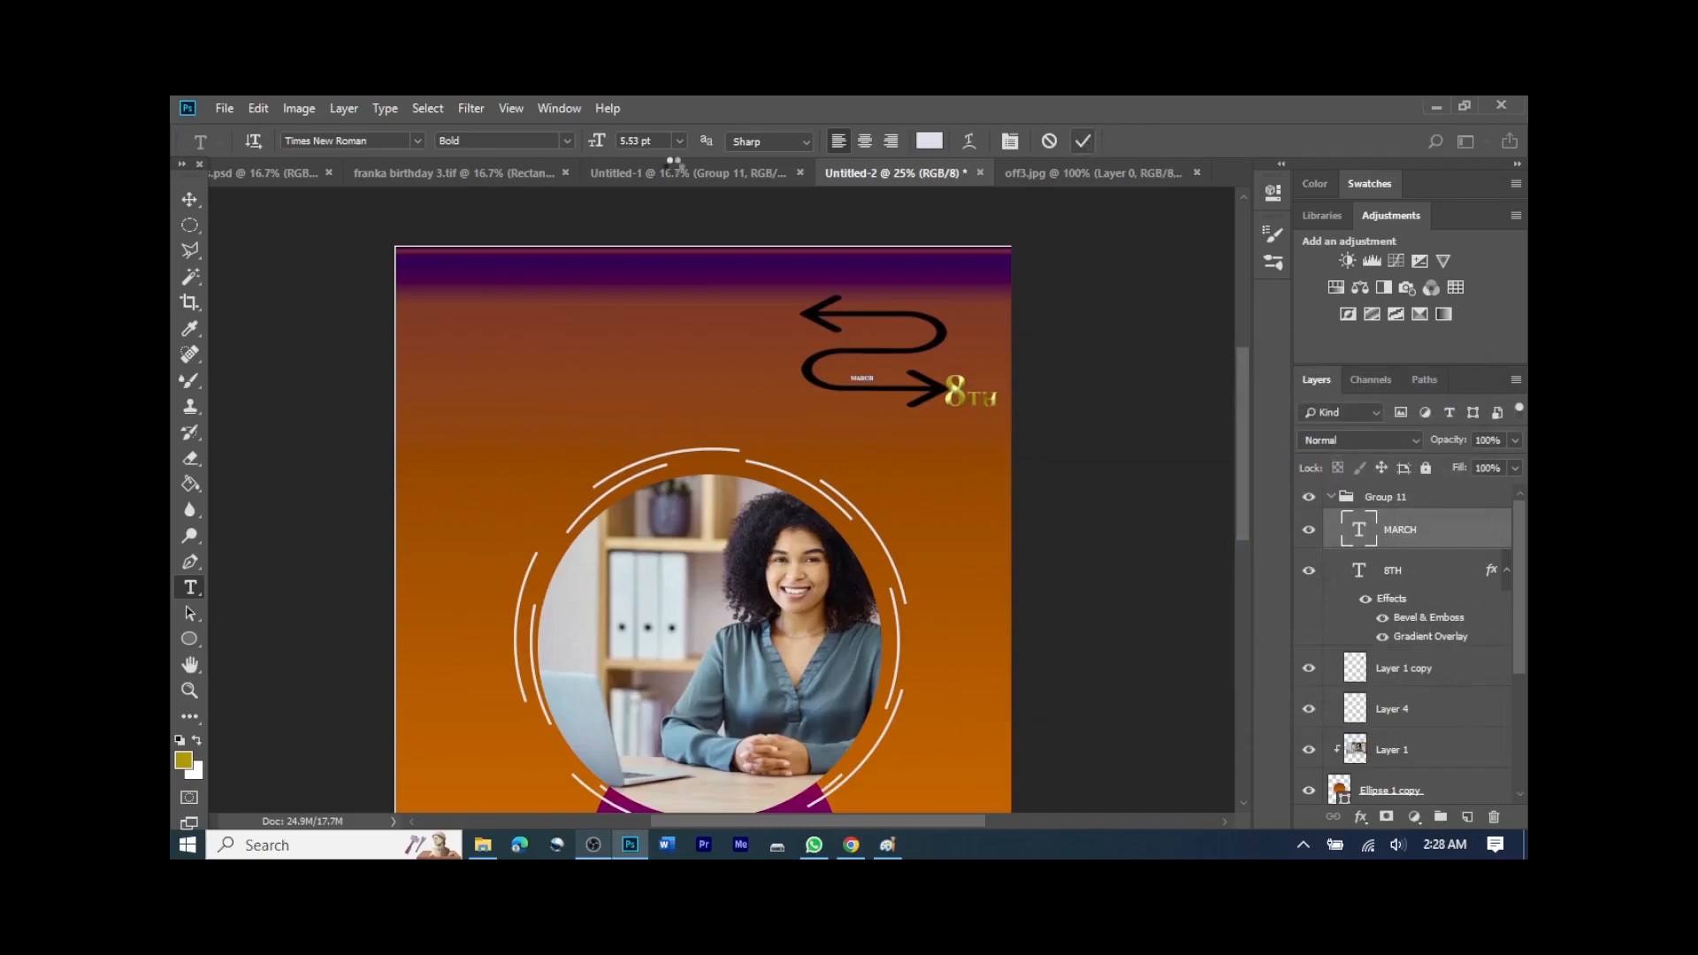
Step: Scale up "MARCH" so it spans the lower arrow from its curved end to its arrowhead
{"action": "left_click", "coordinate": [189, 199]}
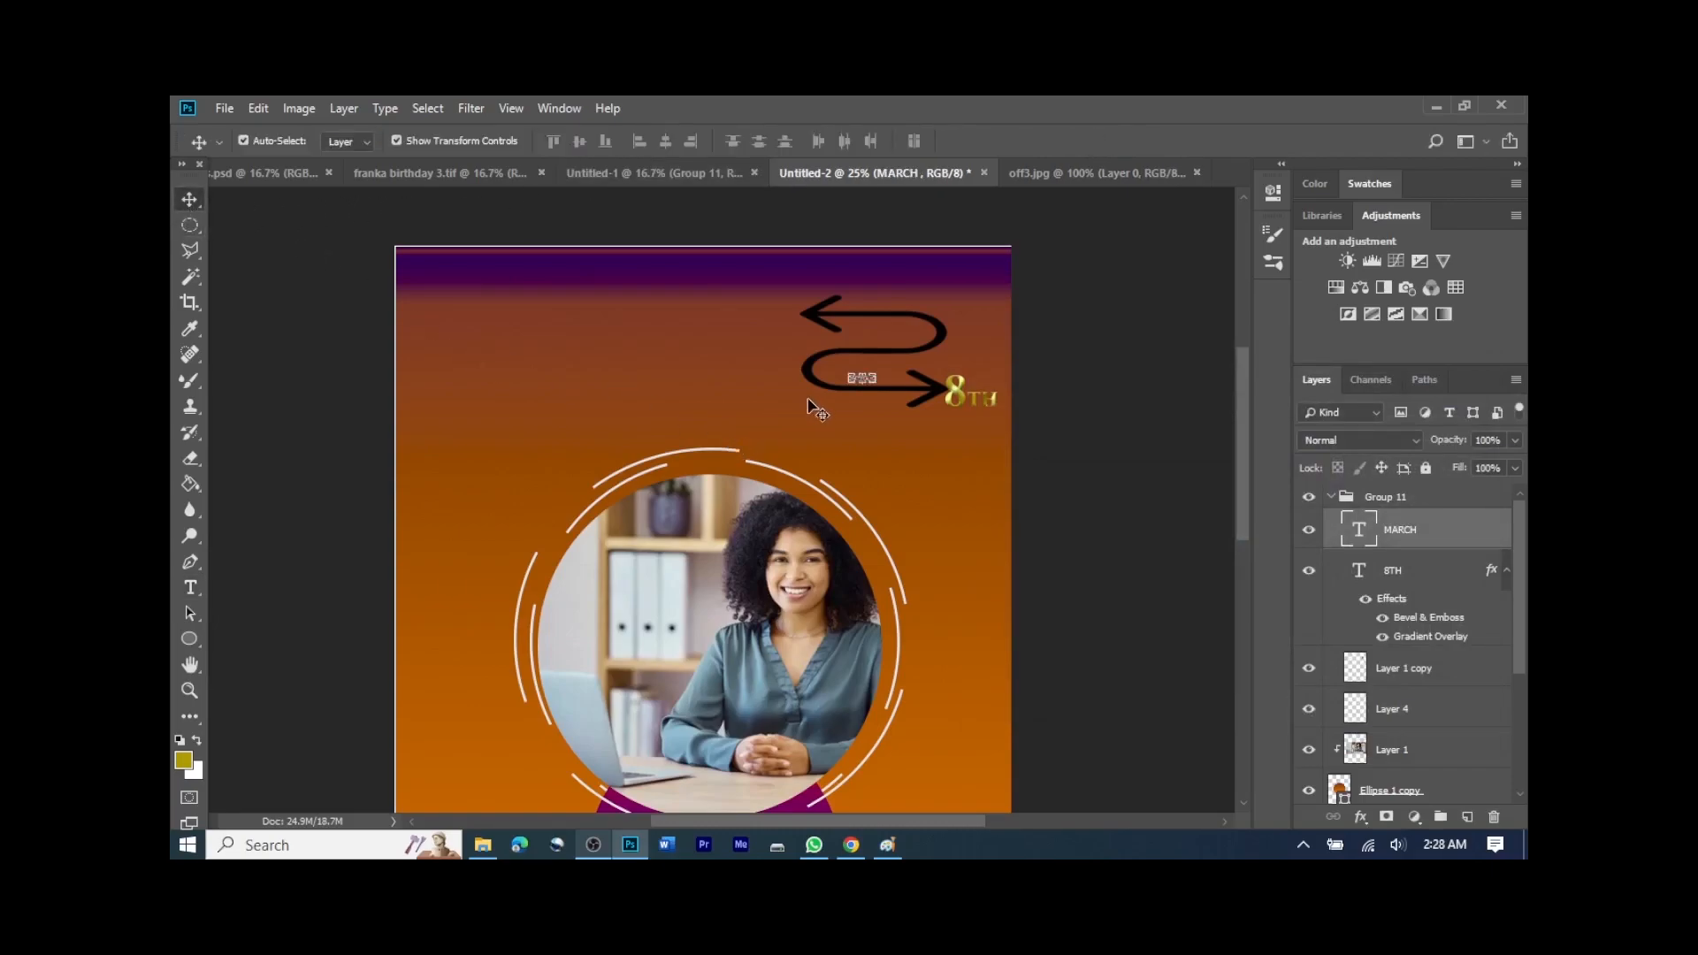
{"action": "key", "text": "ctrl+plus"}
{"action": "key", "text": "ctrl+plus"}
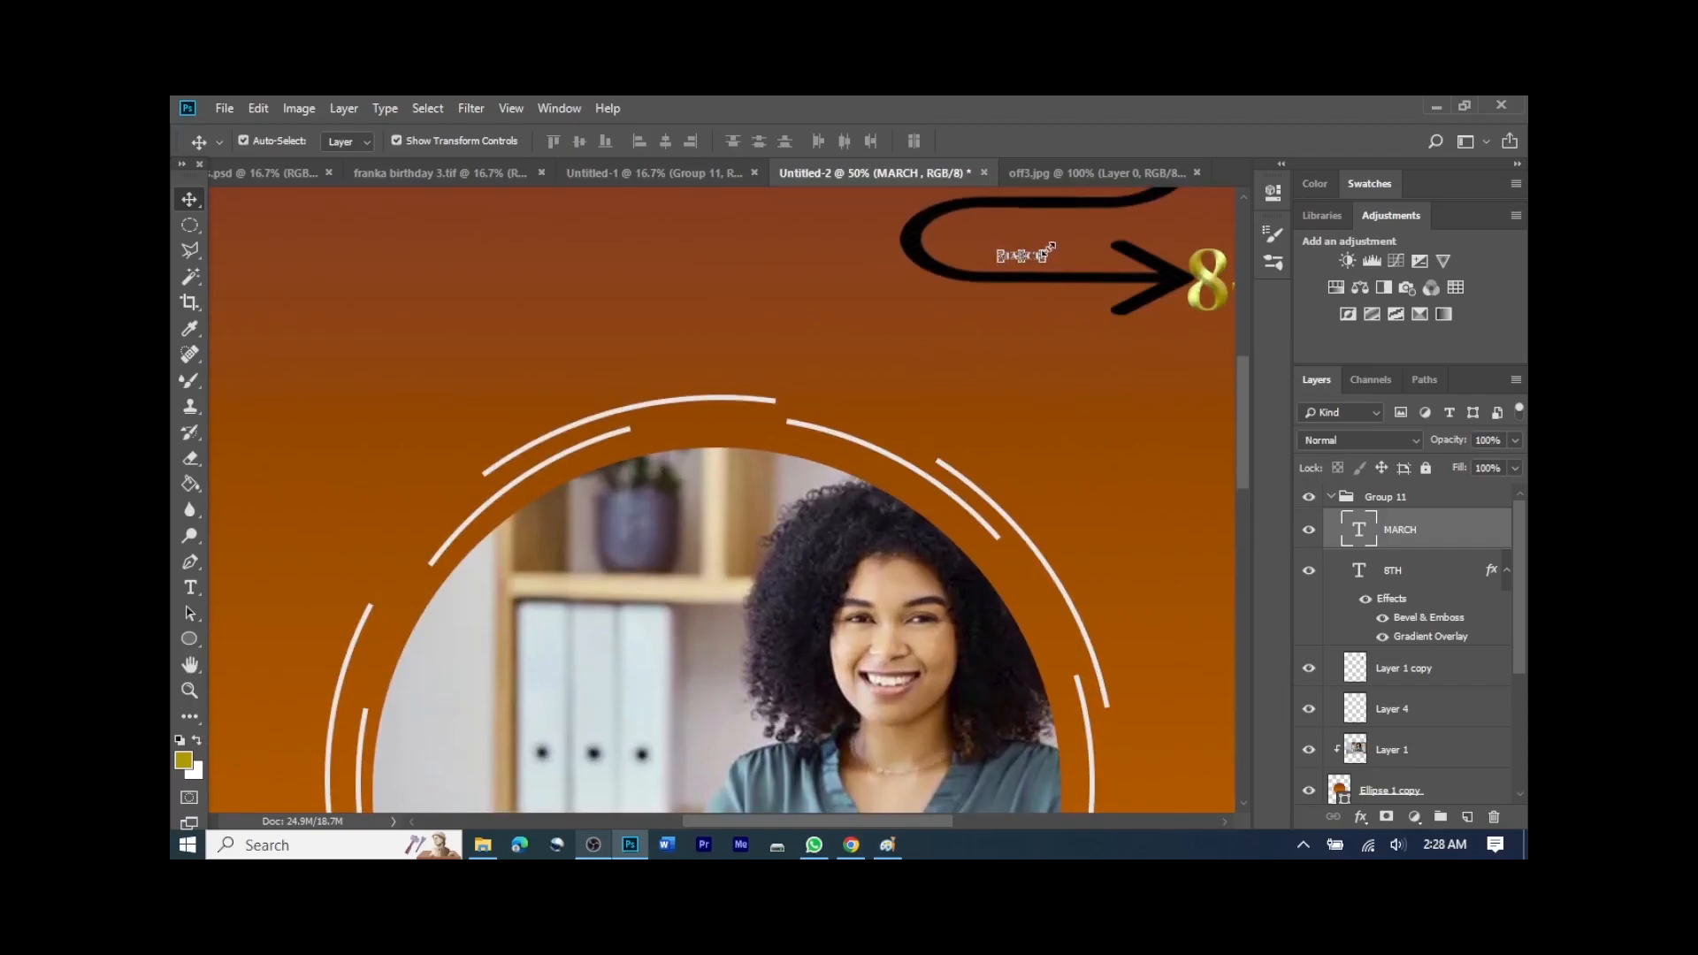
{"action": "left_click", "coordinate": [1050, 248]}
{"action": "left_click_drag", "start_coordinate": [1092, 230], "coordinate": [1103, 230]}
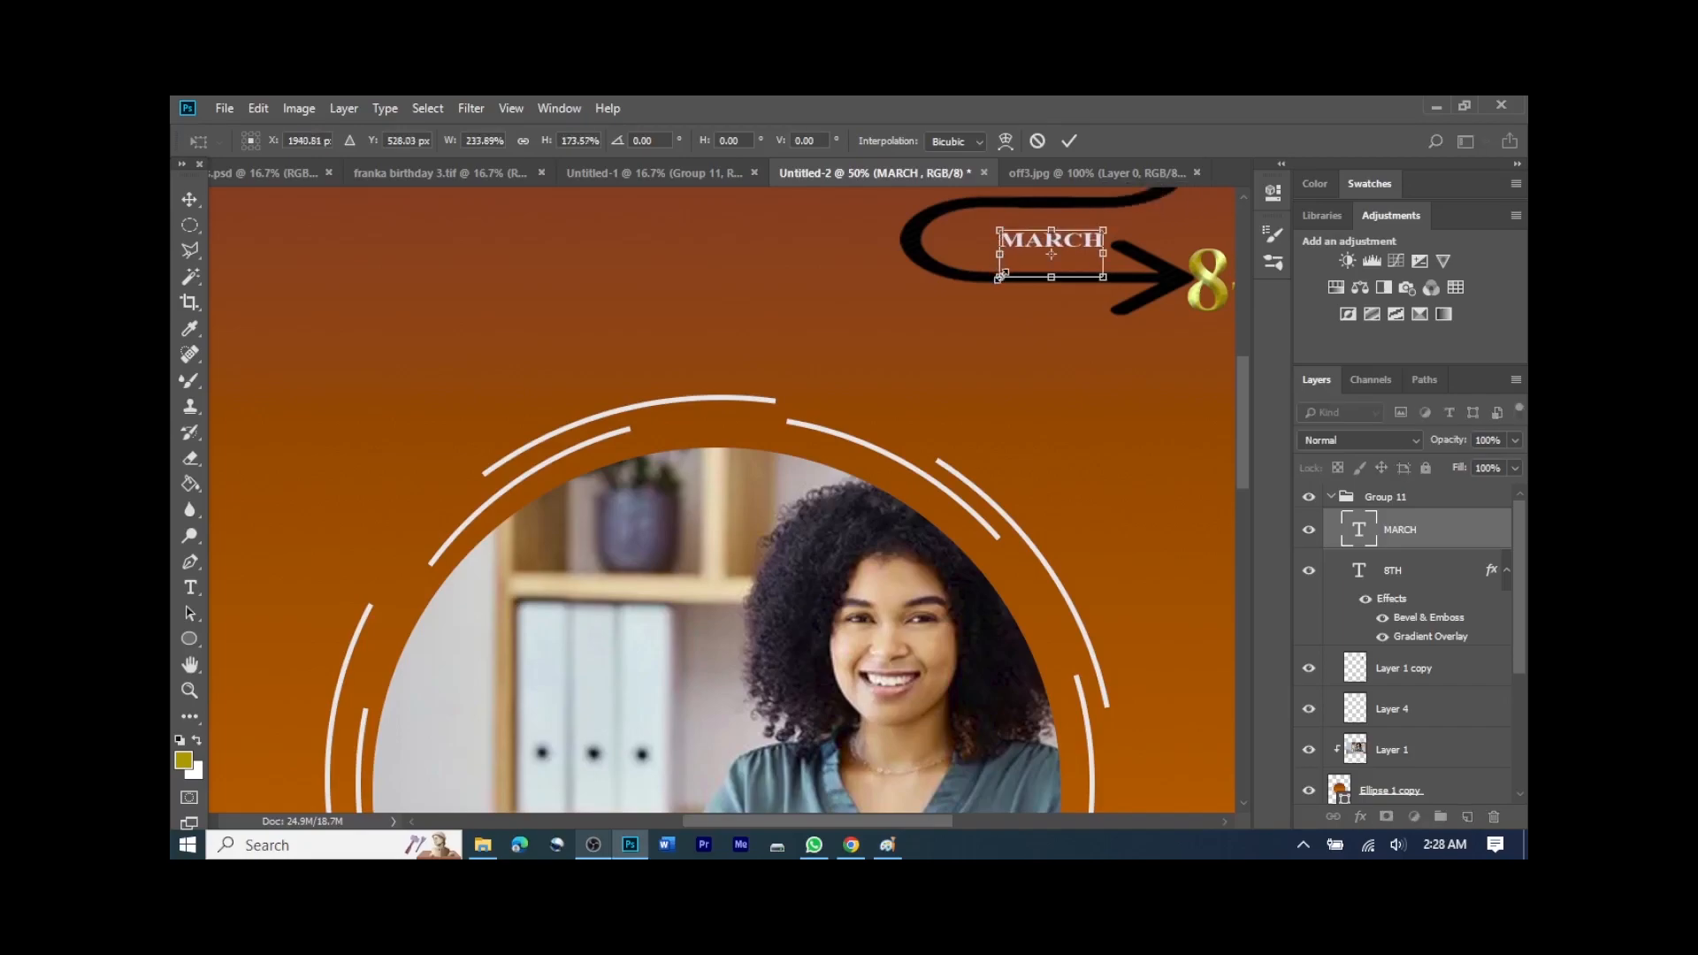
{"action": "left_click_drag", "start_coordinate": [1004, 273], "coordinate": [940, 310]}
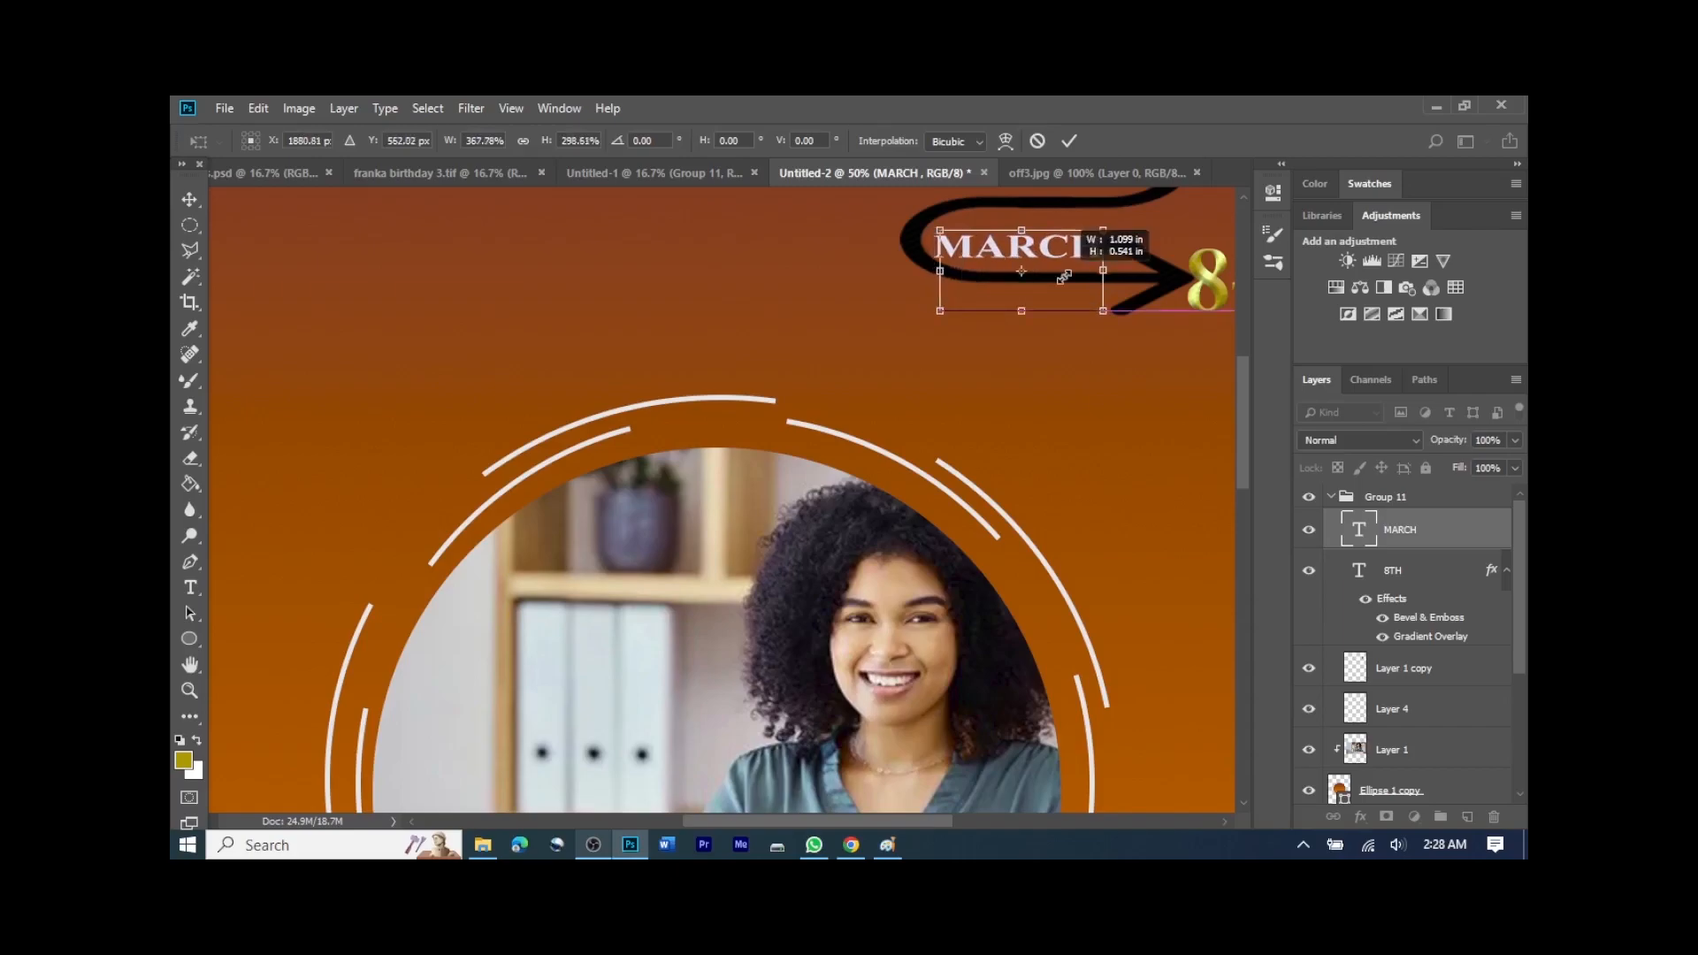
{"action": "left_click_drag", "start_coordinate": [1107, 315], "coordinate": [1162, 329]}
{"action": "key", "text": "Return"}
Step: Stretch "MARCH" to about 120% height, narrow it to about 85% width, apply the transform and deselect it
{"action": "left_click_drag", "start_coordinate": [1050, 241], "coordinate": [1051, 229]}
{"action": "left_click_drag", "start_coordinate": [1049, 324], "coordinate": [1048, 327]}
{"action": "left_click_drag", "start_coordinate": [1156, 274], "coordinate": [1122, 278]}
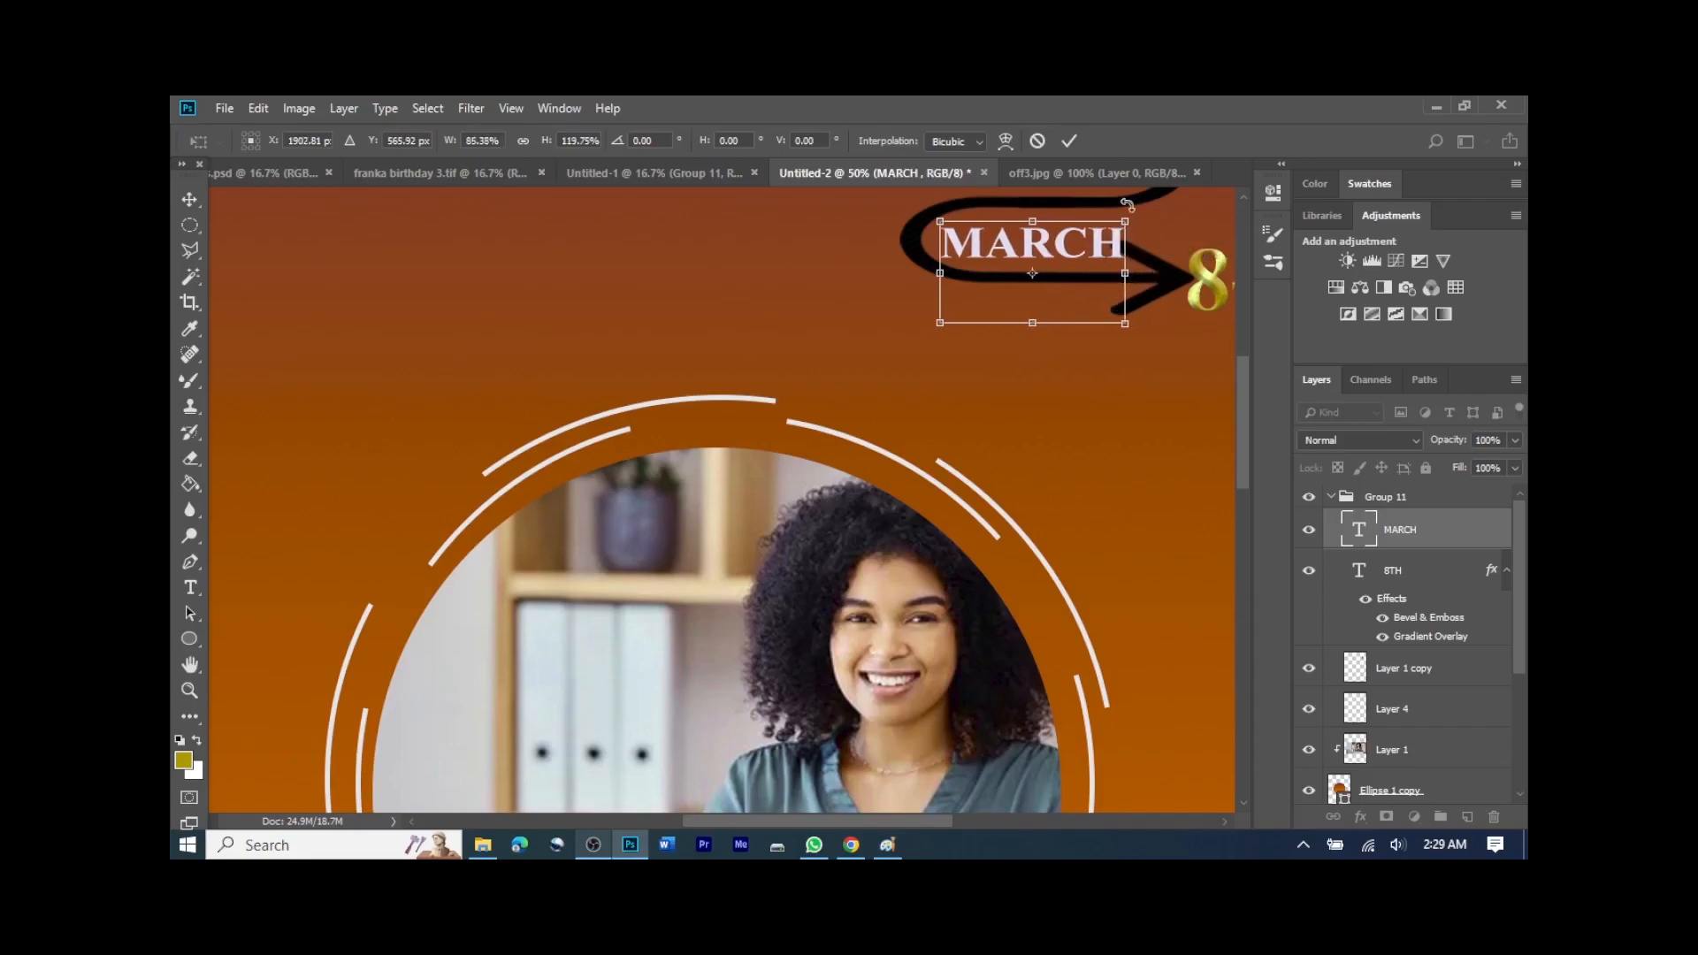
{"action": "left_click", "coordinate": [1069, 142]}
{"action": "left_click", "coordinate": [1169, 515]}
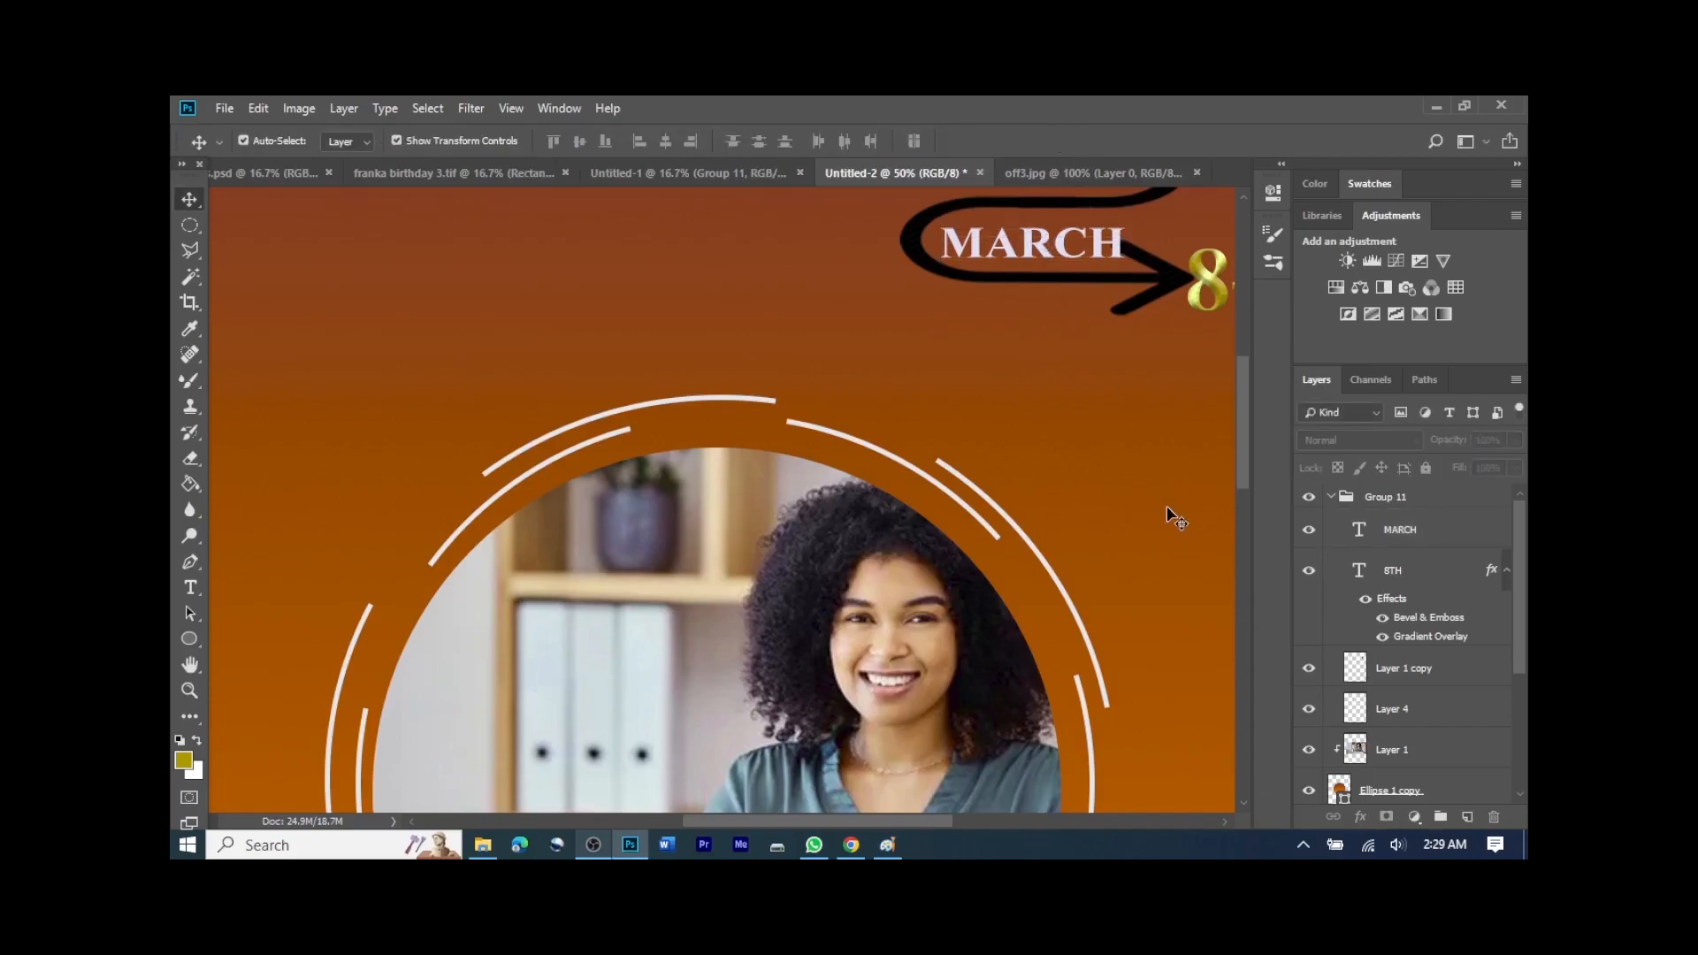
Step: Add the text "IS +1" in Times New Roman Bold, 5.53 pt, between the upper arrow's shaft and the curve above "MARCH"
{"action": "left_click_drag", "start_coordinate": [1245, 447], "coordinate": [1247, 402]}
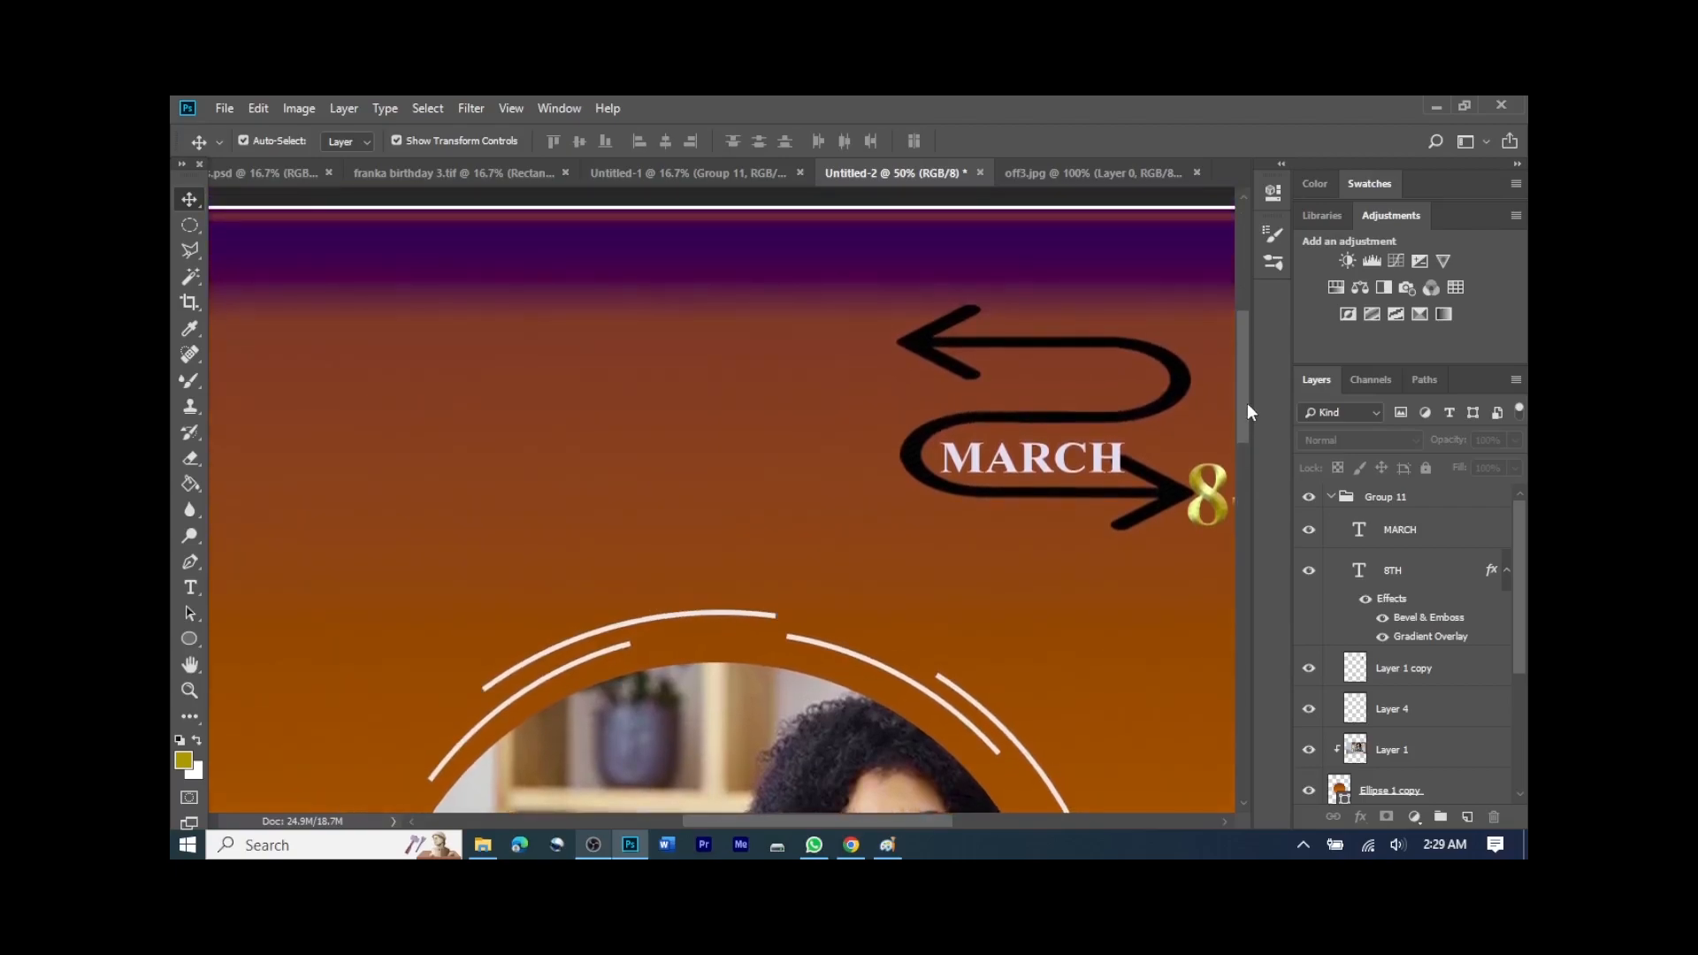
{"action": "left_click", "coordinate": [191, 587]}
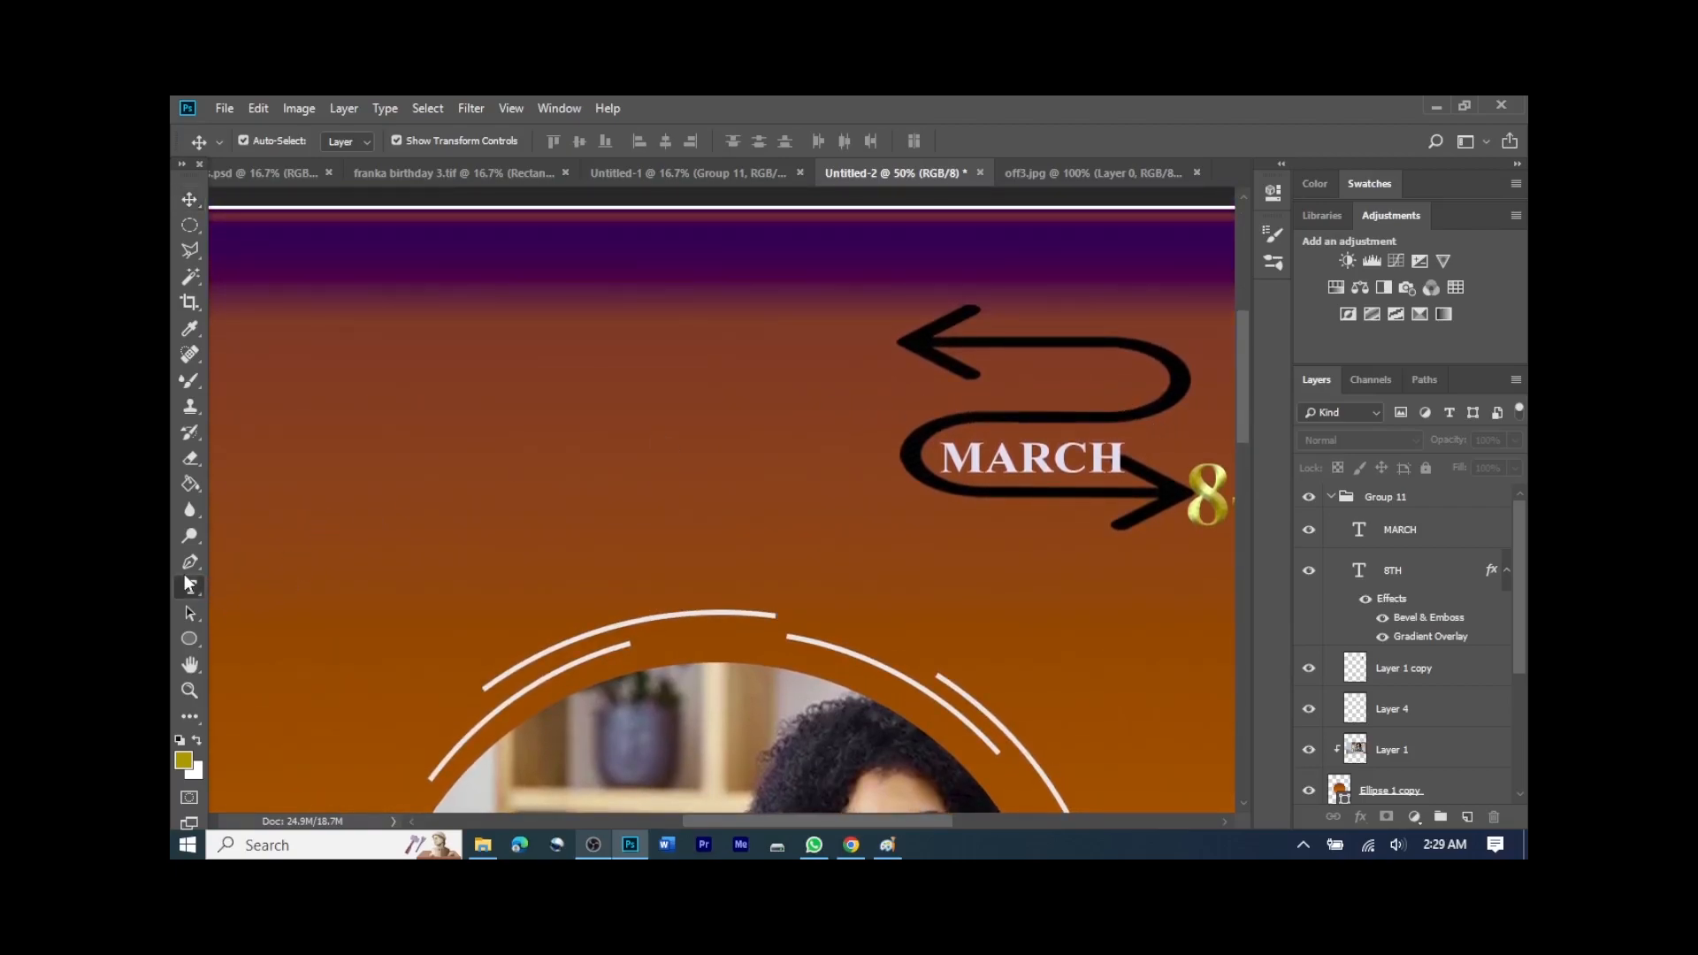
{"action": "left_click", "coordinate": [1024, 386]}
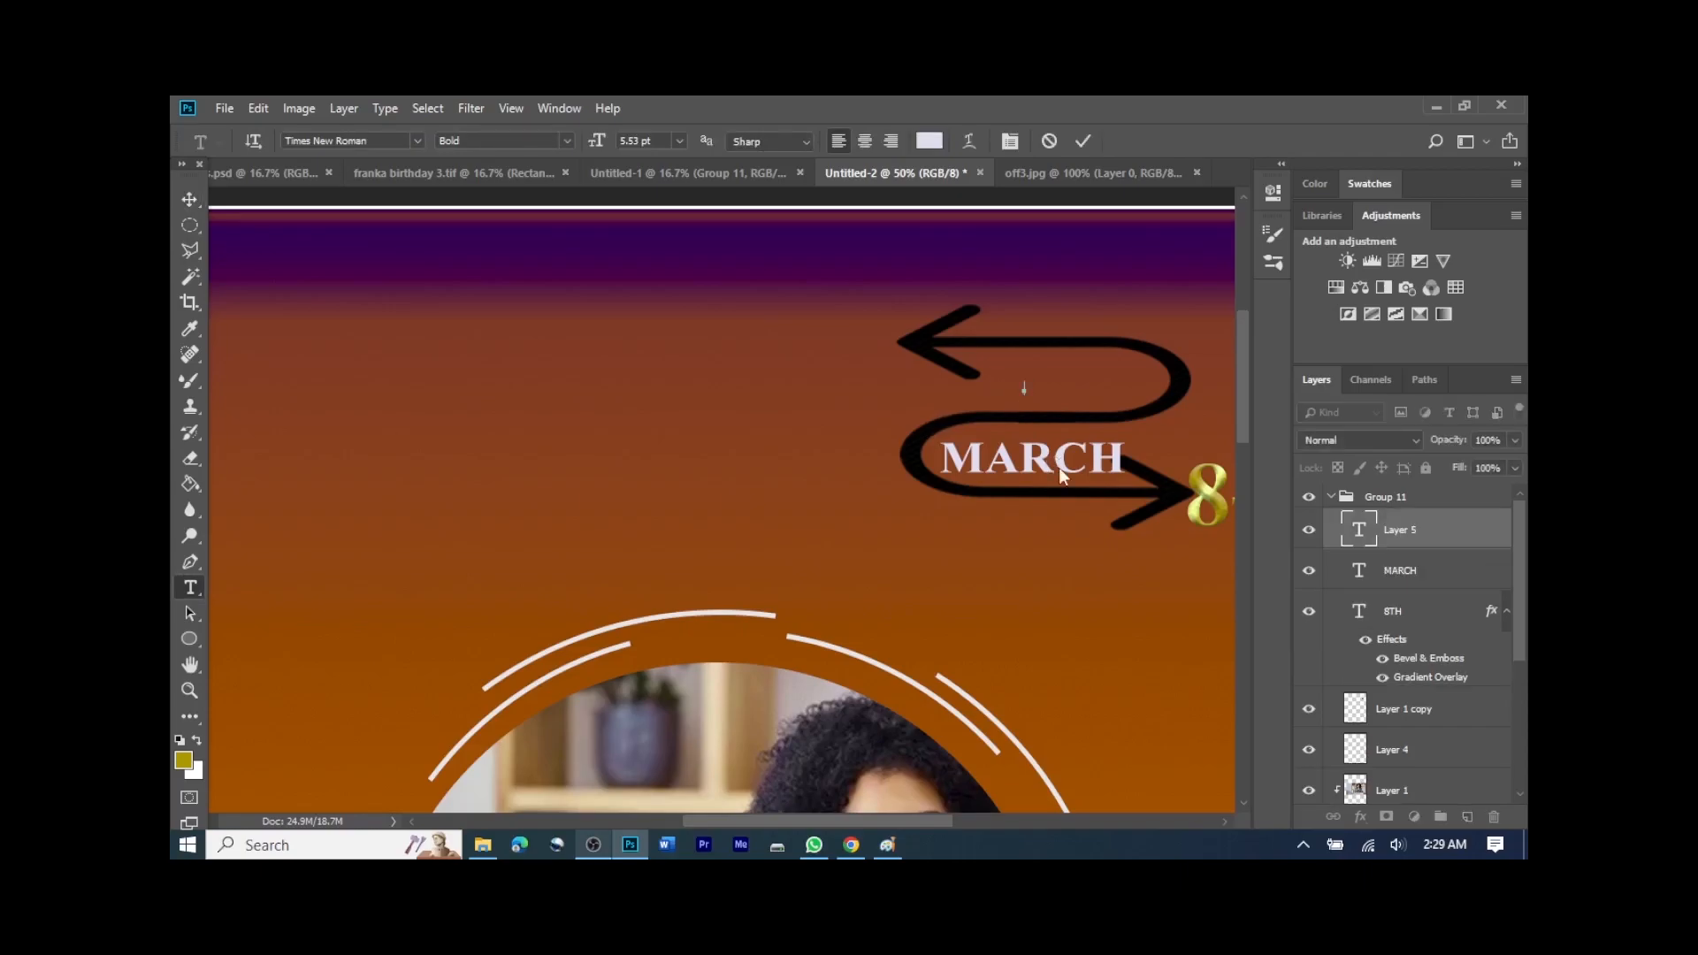
{"action": "type", "text": "J"}
{"action": "type", "text": "S"}
{"action": "type", "text": " +1"}
{"action": "left_click", "coordinate": [1084, 141]}
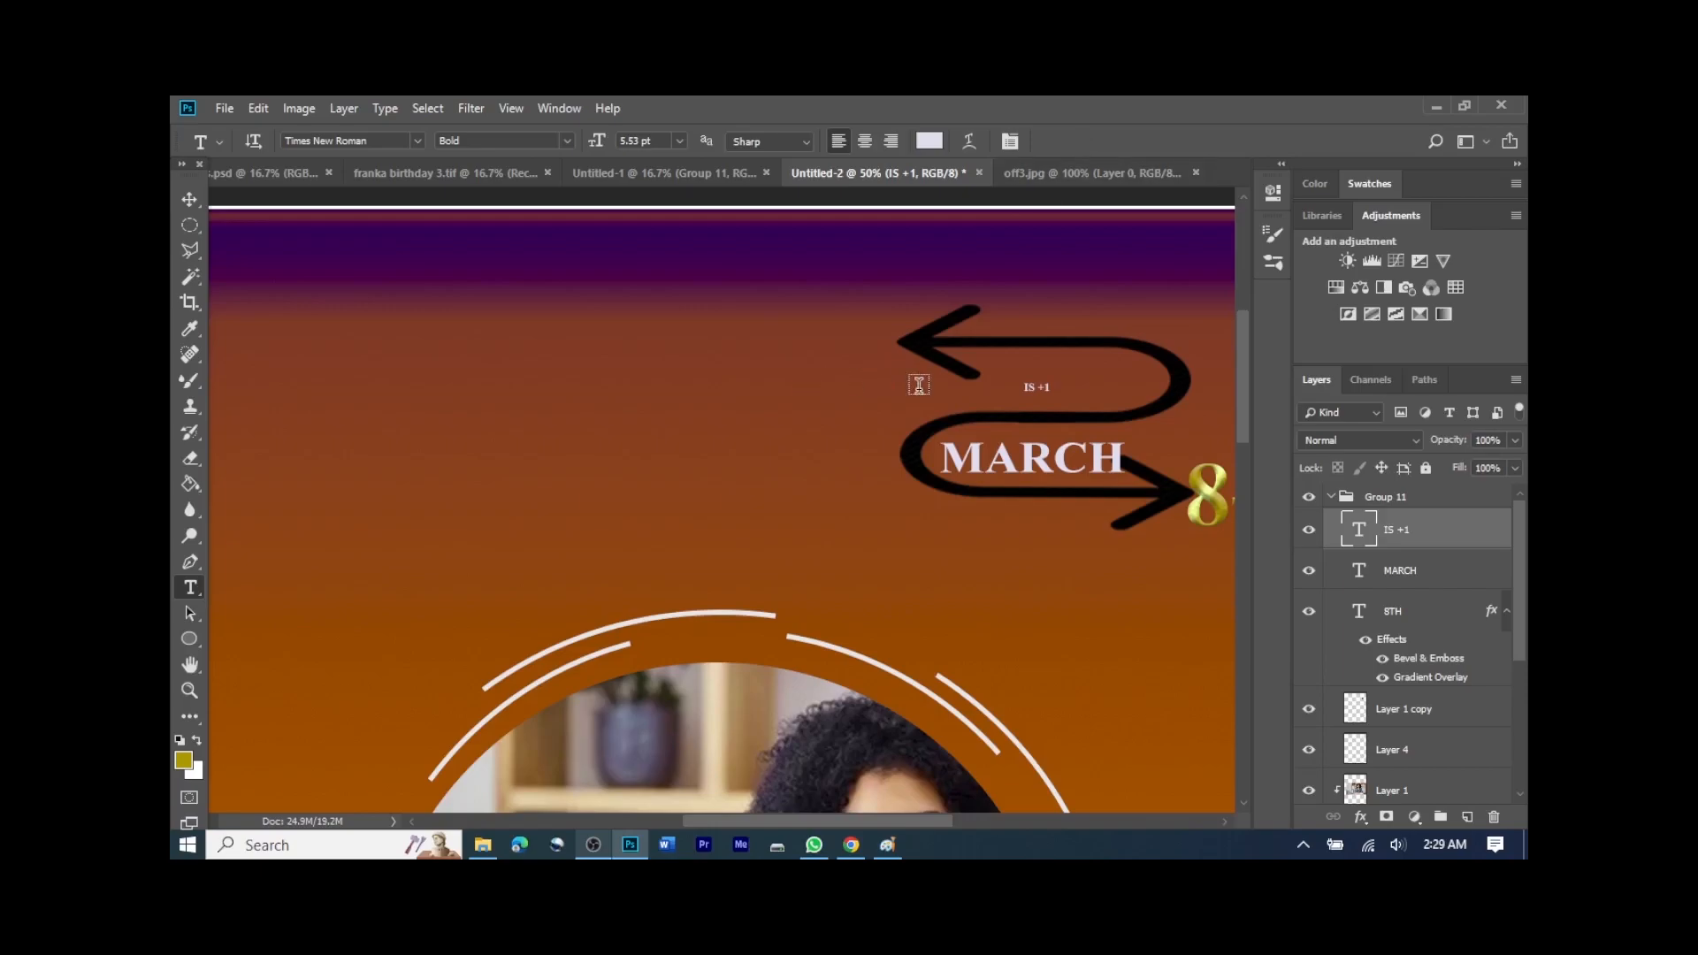
Step: Set the "IS +1" text colour to bfb91f, commit the text and switch to the Move tool
{"action": "left_click", "coordinate": [1047, 382]}
{"action": "key", "text": "ctrl+a"}
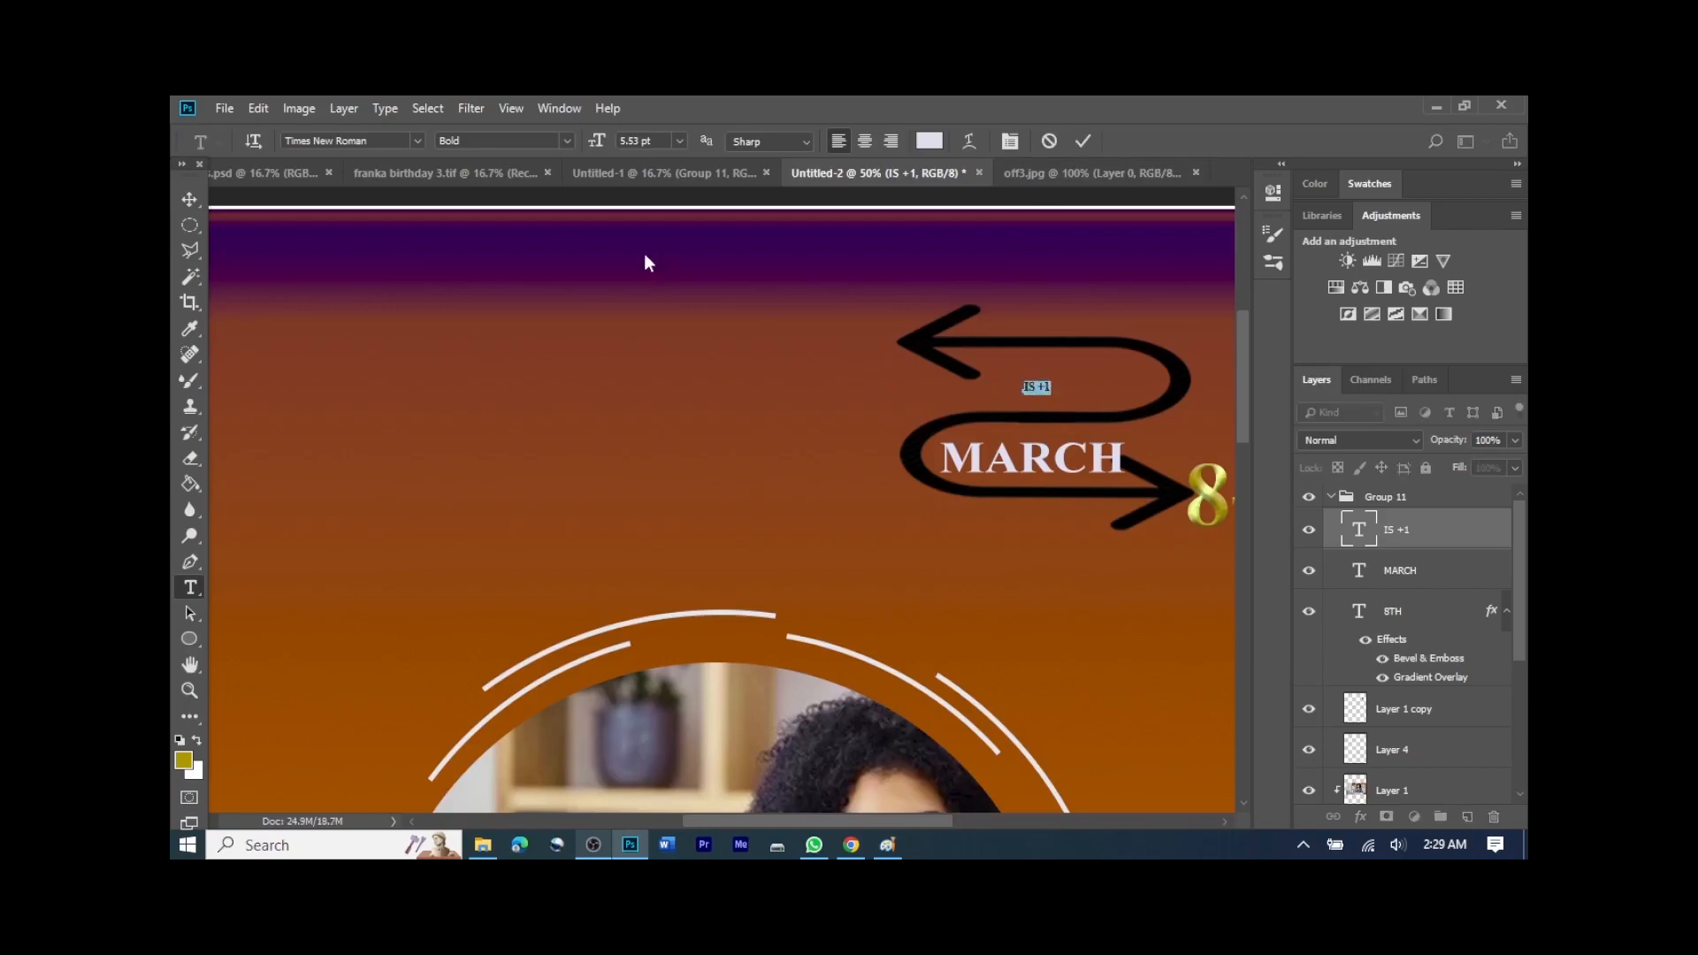
{"action": "left_click", "coordinate": [930, 143]}
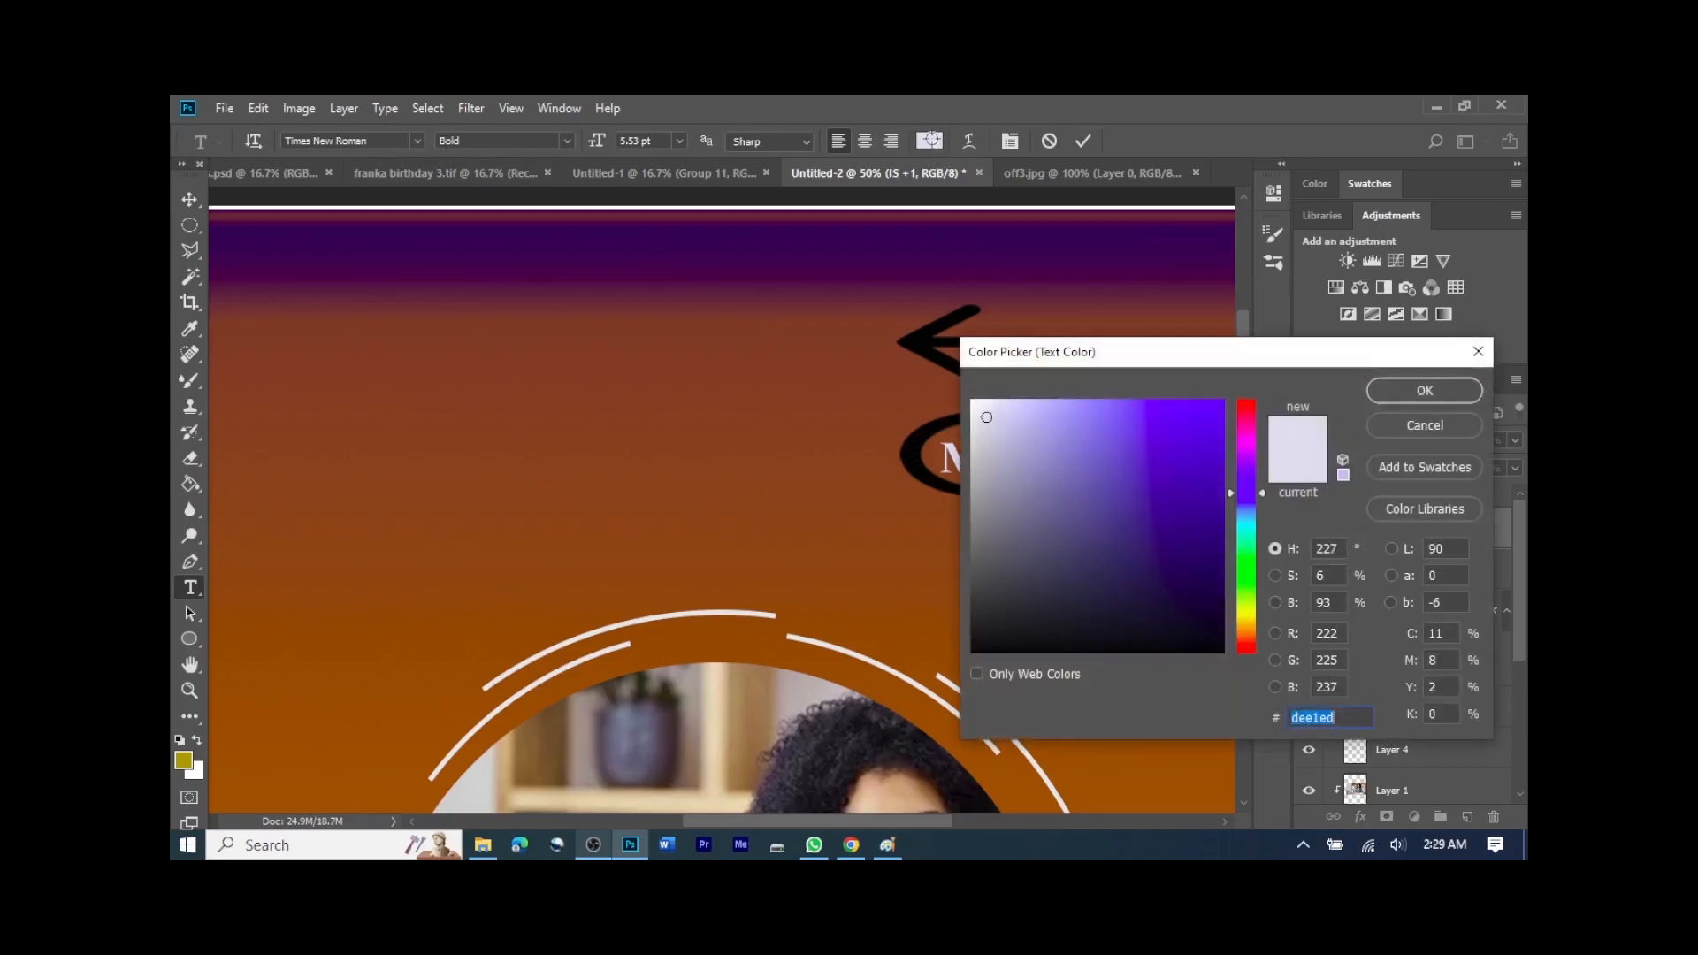
{"action": "left_click_drag", "start_coordinate": [1329, 363], "coordinate": [599, 362]}
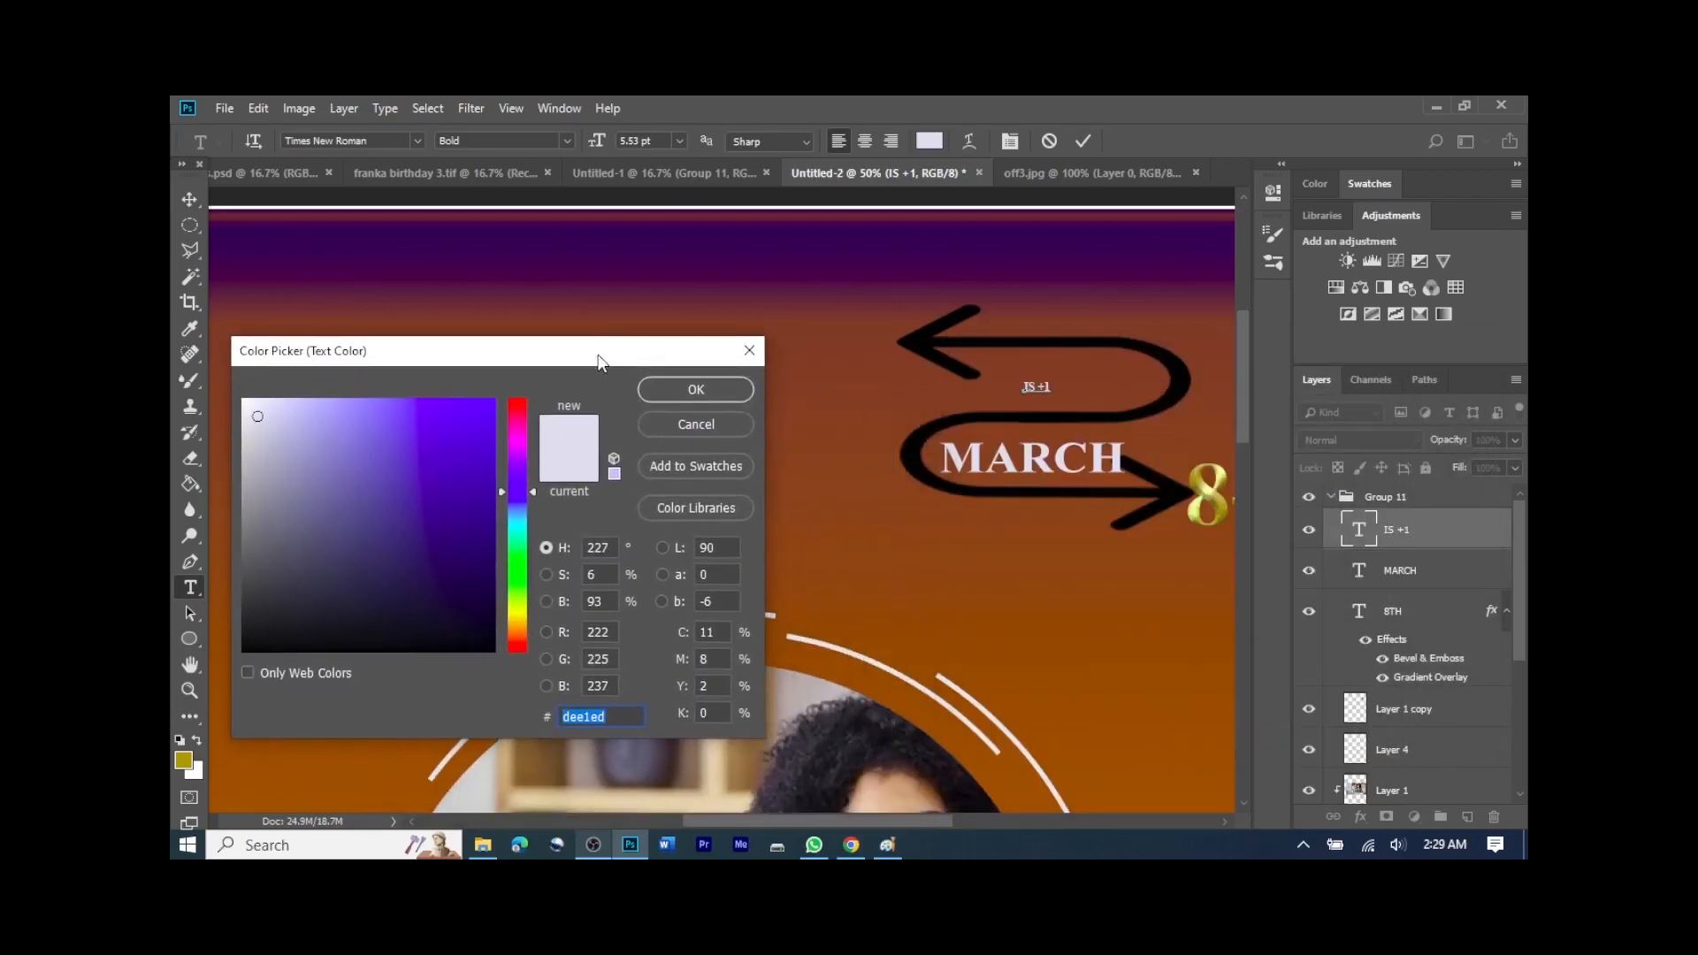
{"action": "left_click", "coordinate": [513, 611]}
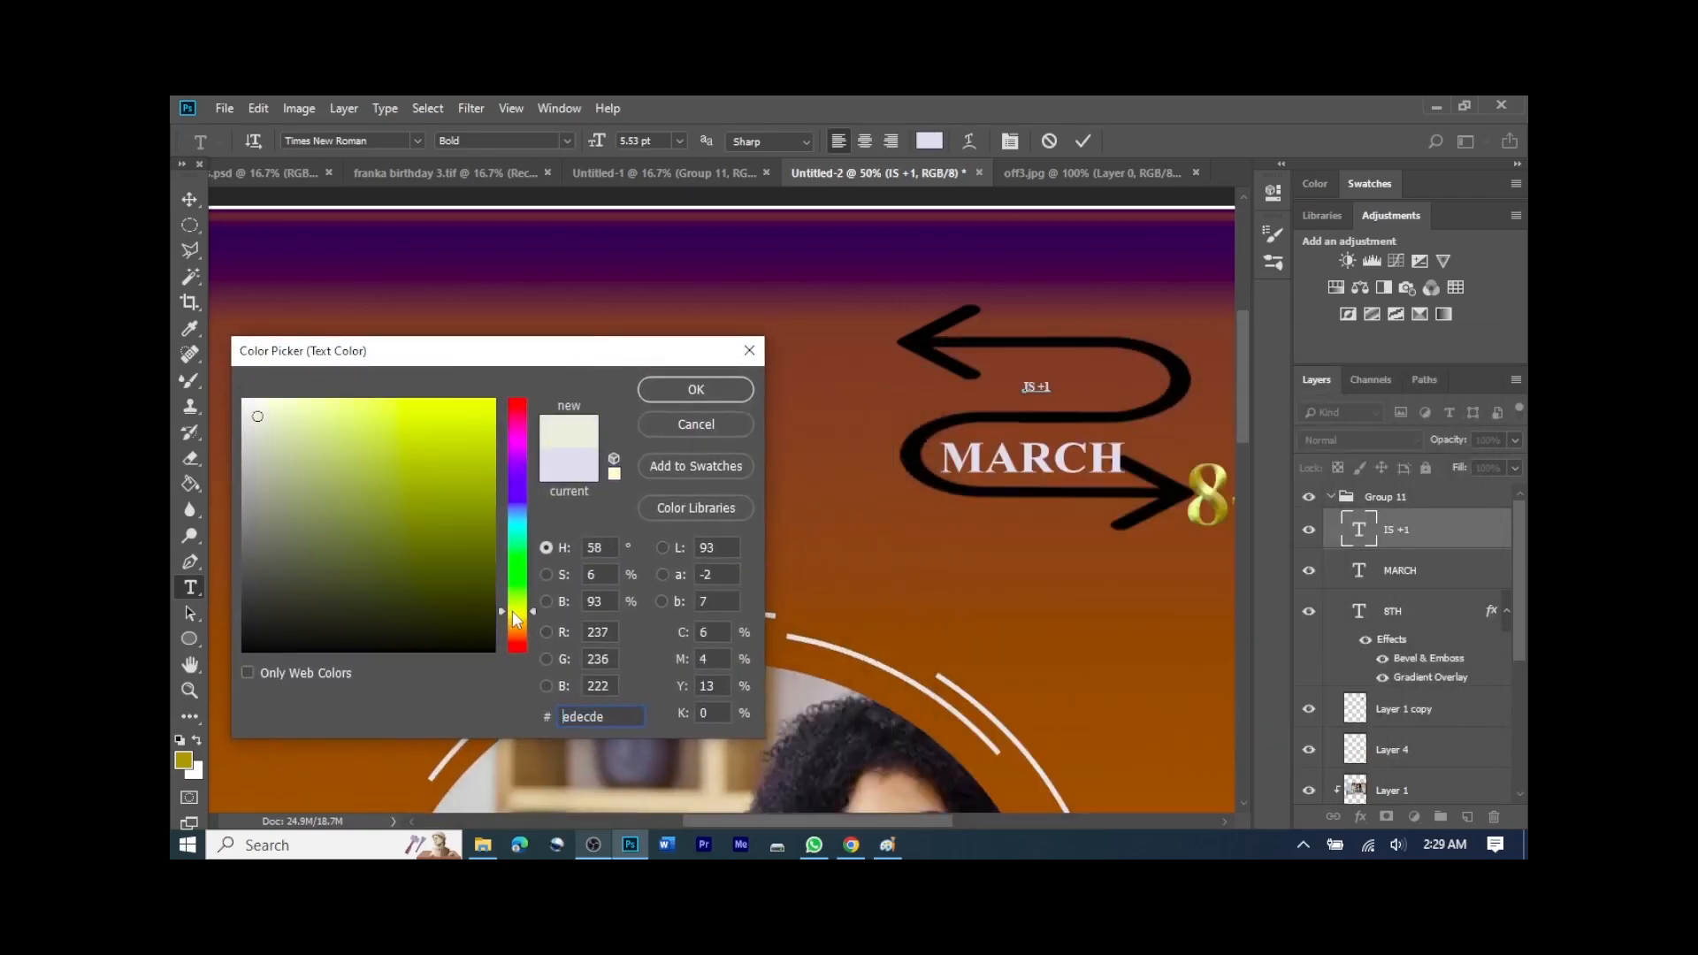
{"action": "left_click", "coordinate": [453, 462]}
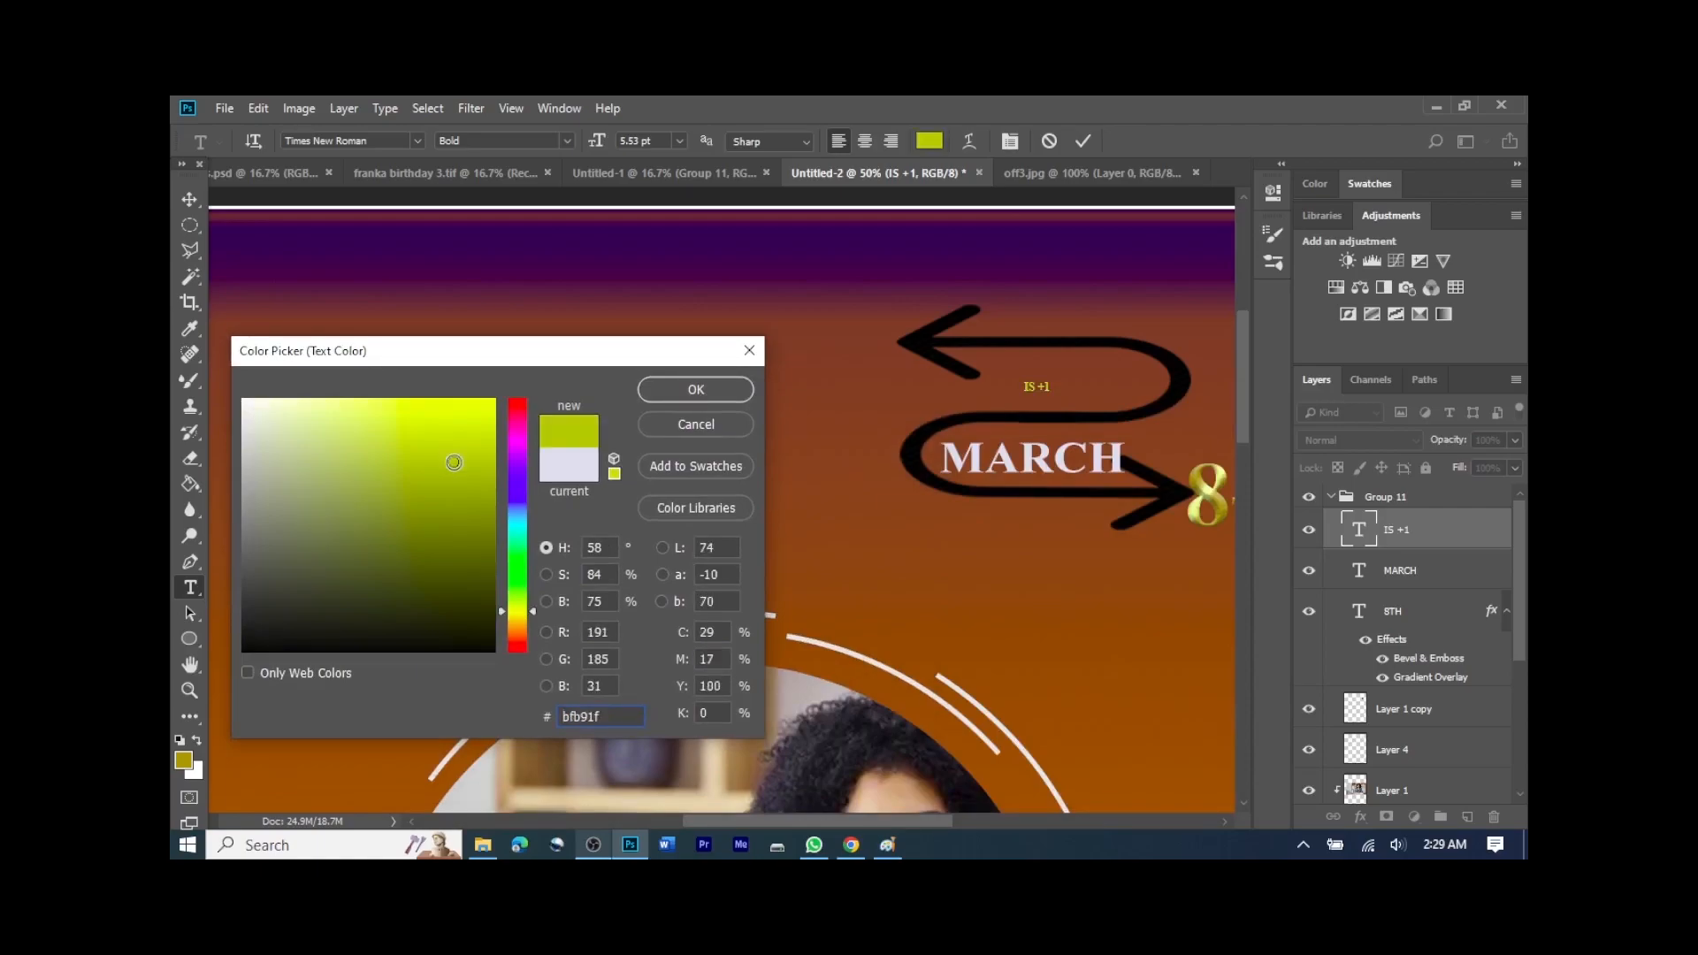
{"action": "left_click", "coordinate": [665, 394]}
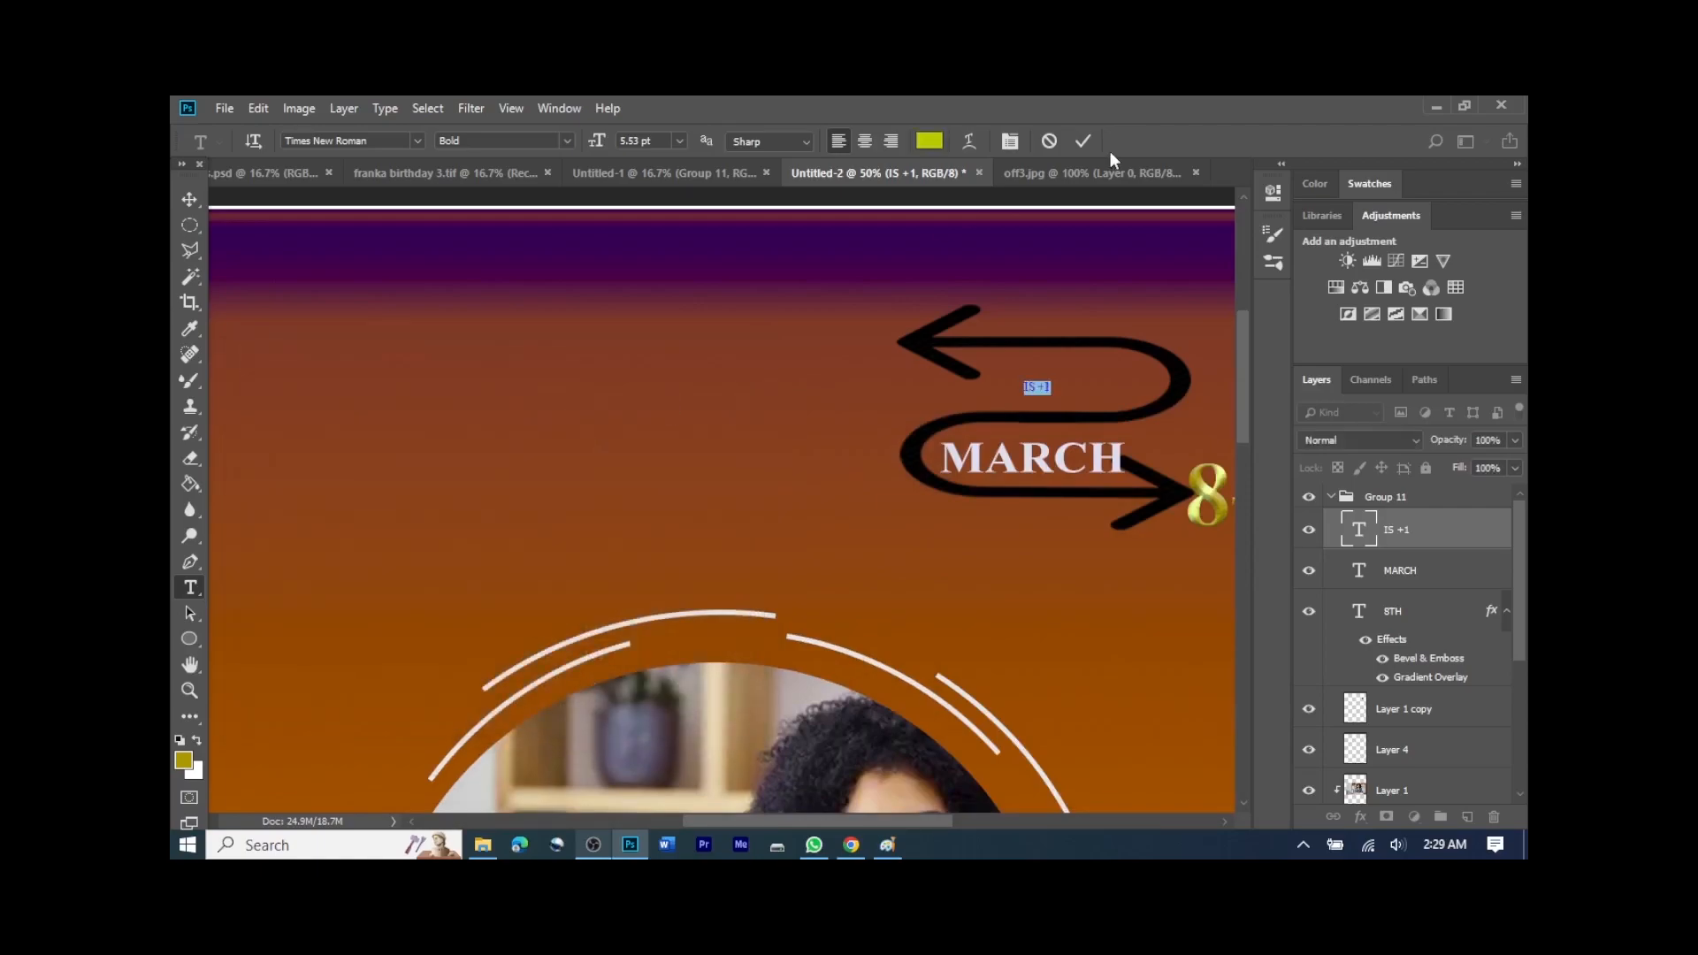
{"action": "left_click", "coordinate": [1080, 142]}
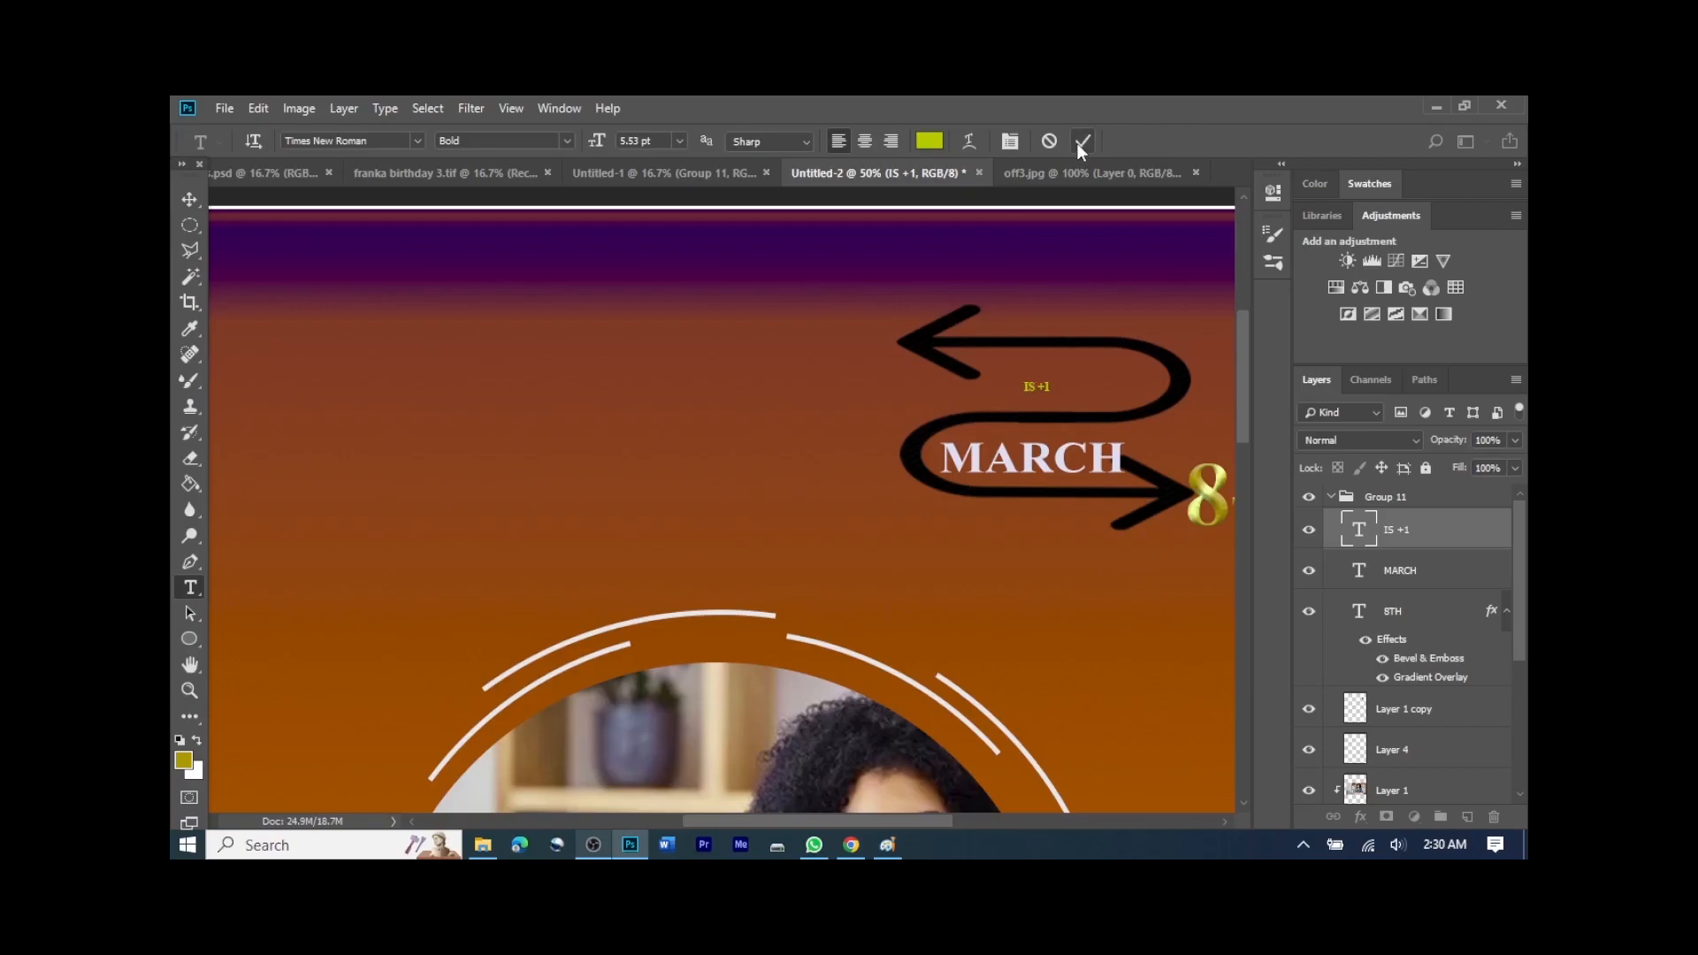
{"action": "left_click", "coordinate": [190, 221]}
{"action": "left_click", "coordinate": [189, 202]}
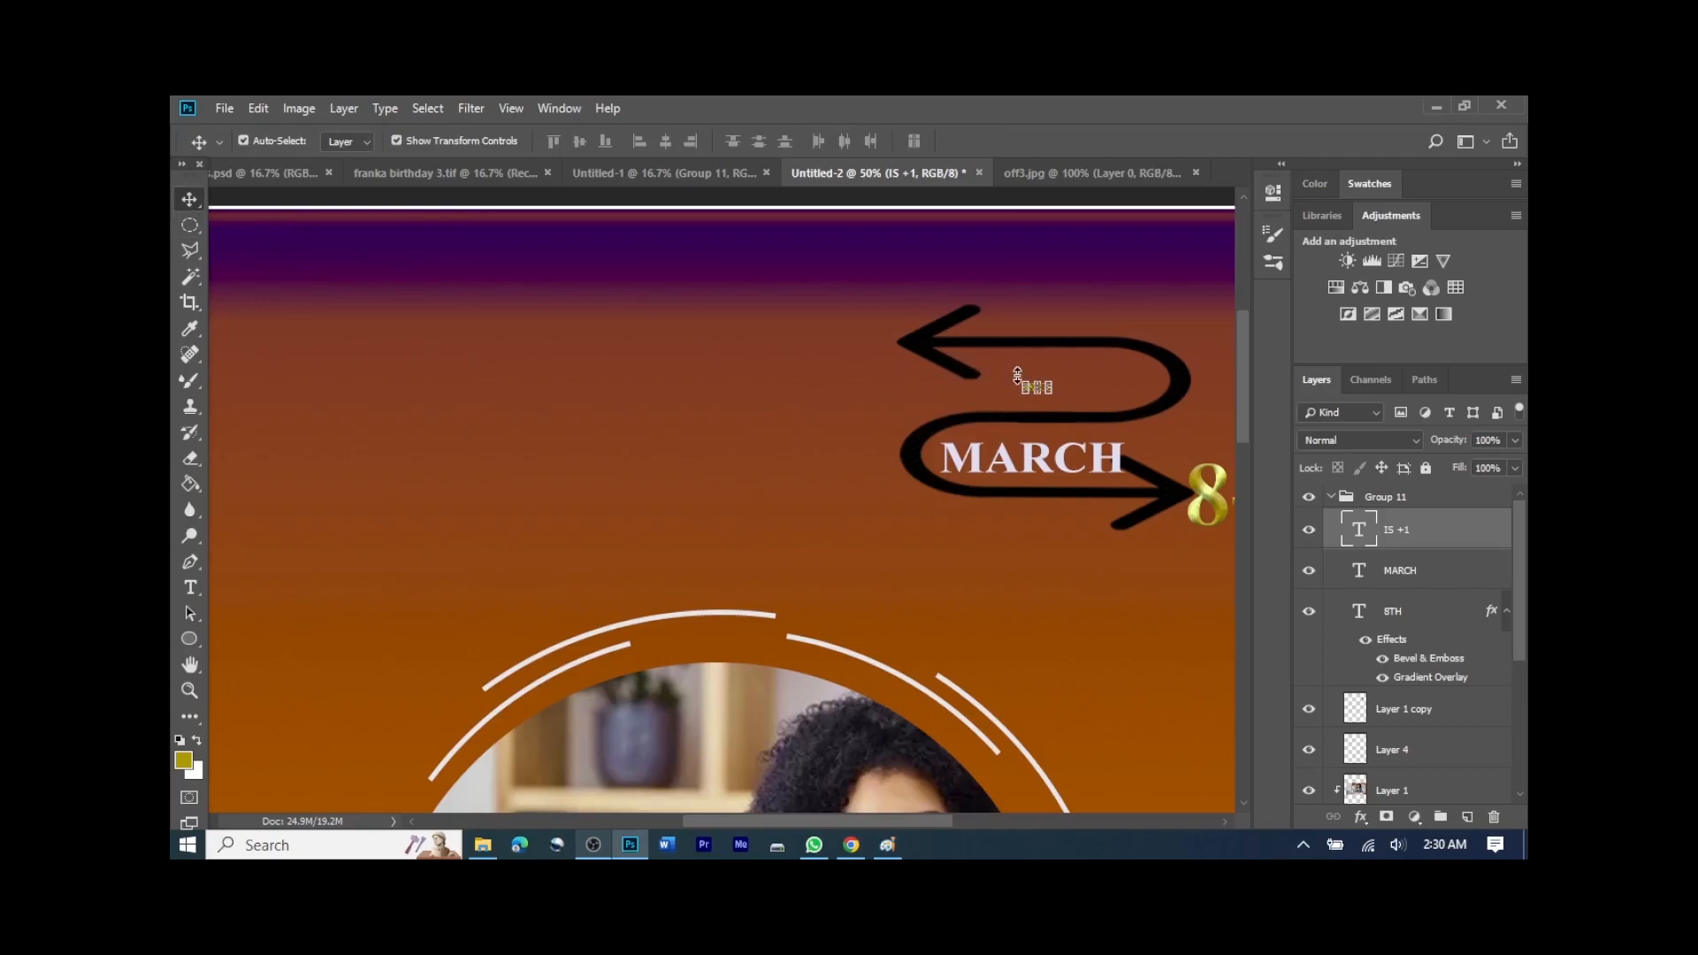
Step: Enlarge and widen the "IS +1" text and position it inside the upper loop of the black S-shaped arrow
{"action": "left_click_drag", "start_coordinate": [1017, 376], "coordinate": [970, 353]}
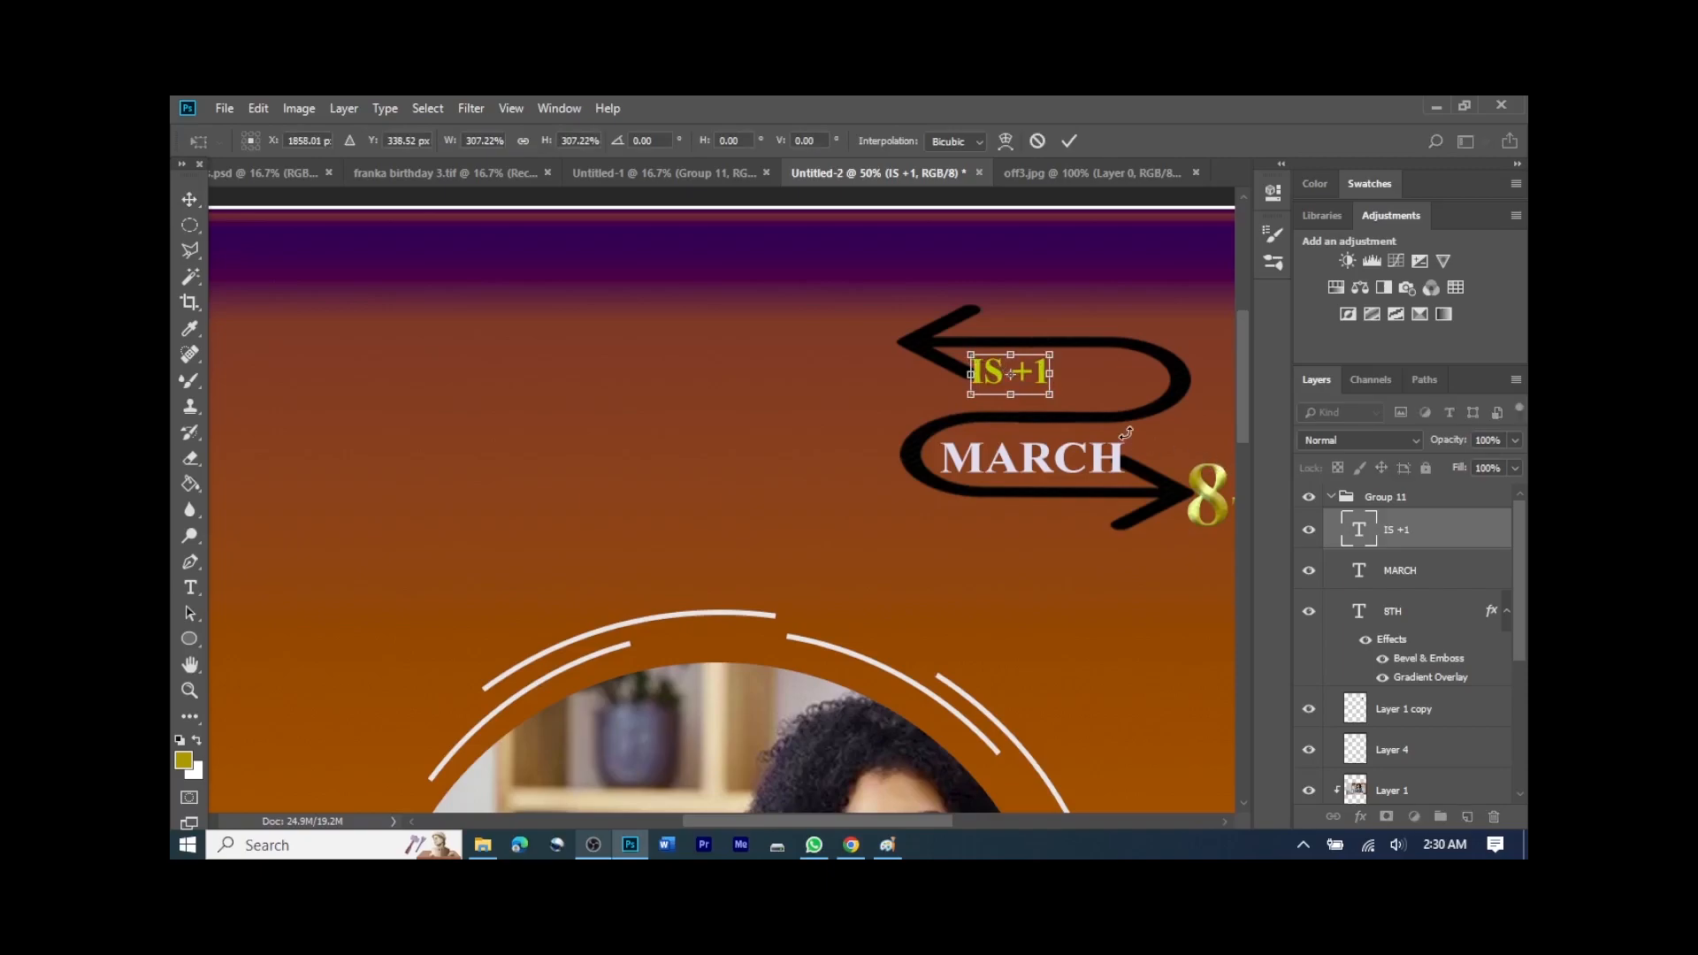
{"action": "left_click_drag", "start_coordinate": [1052, 392], "coordinate": [1127, 409]}
{"action": "key", "text": "Return"}
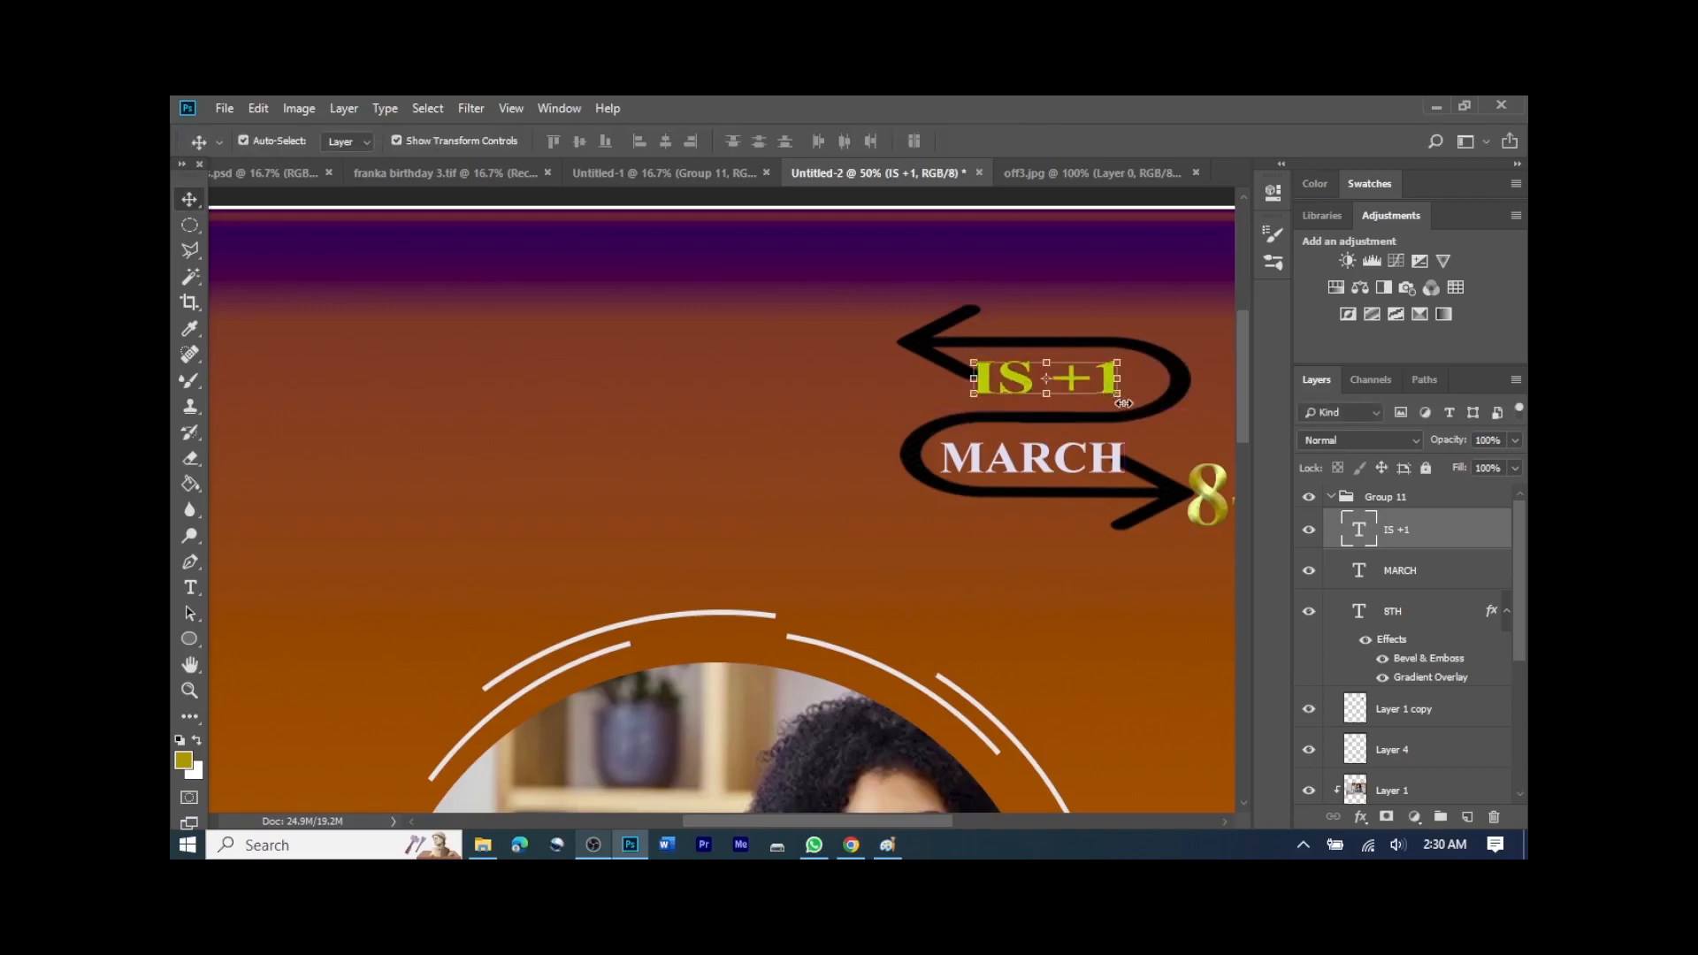
{"action": "left_click_drag", "start_coordinate": [1117, 398], "coordinate": [1124, 414]}
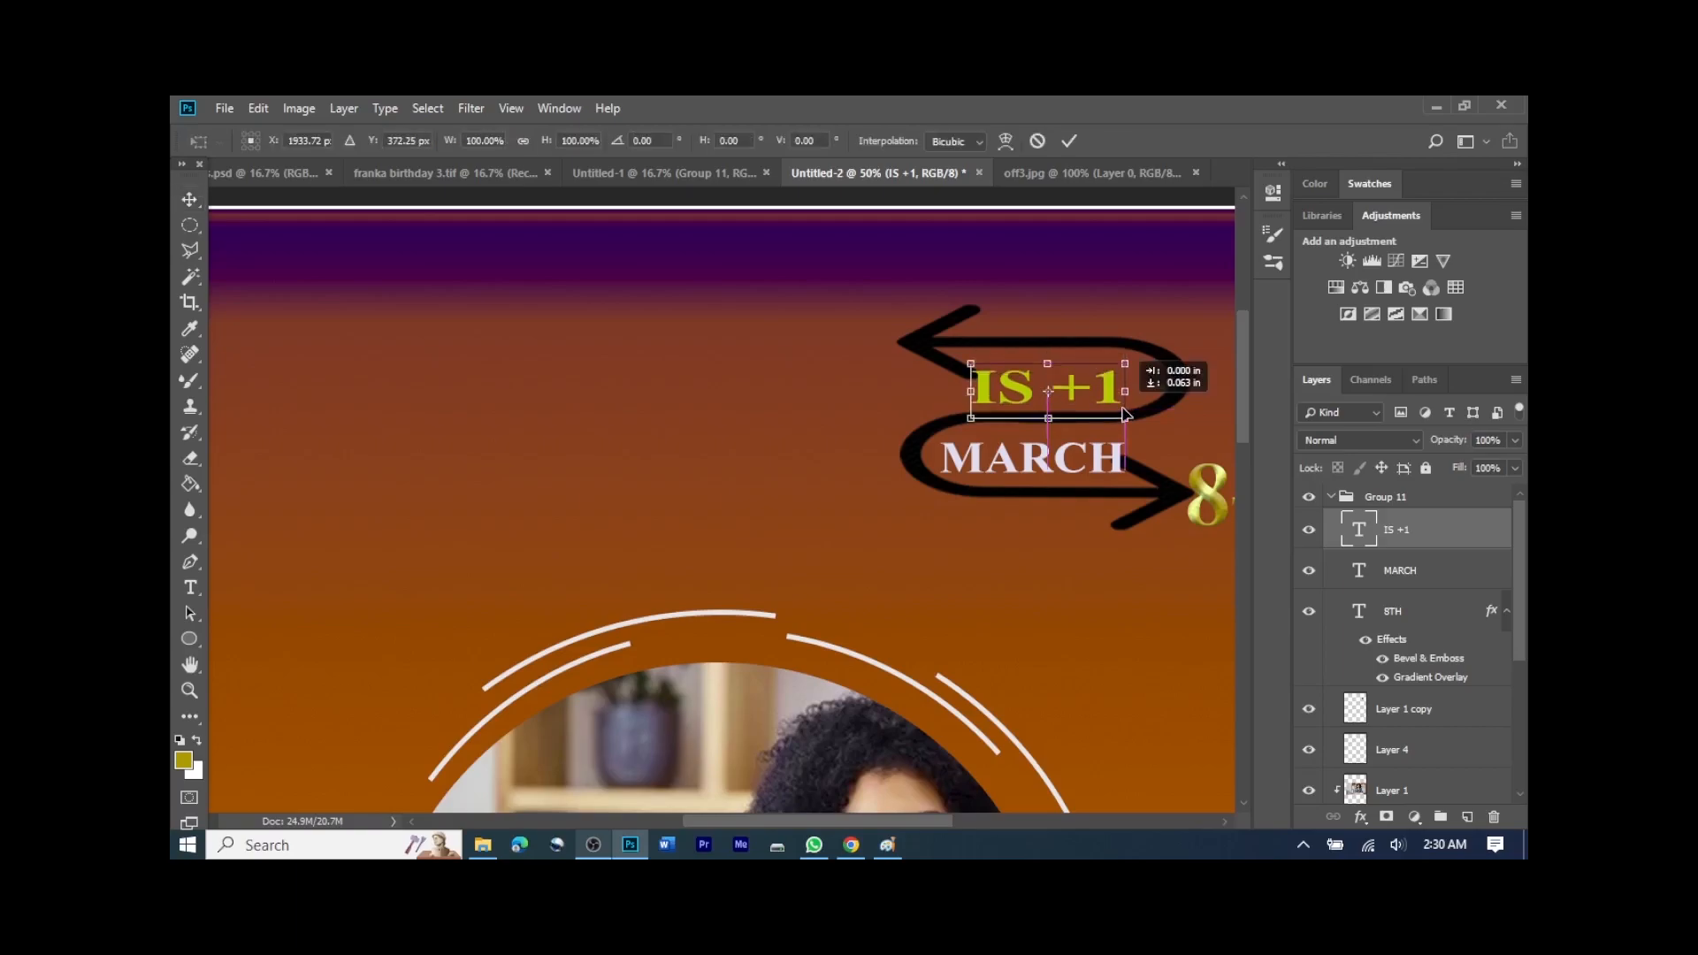
{"action": "left_click_drag", "start_coordinate": [1037, 382], "coordinate": [1063, 372]}
{"action": "key", "text": "shift+Right"}
{"action": "key", "text": "Return"}
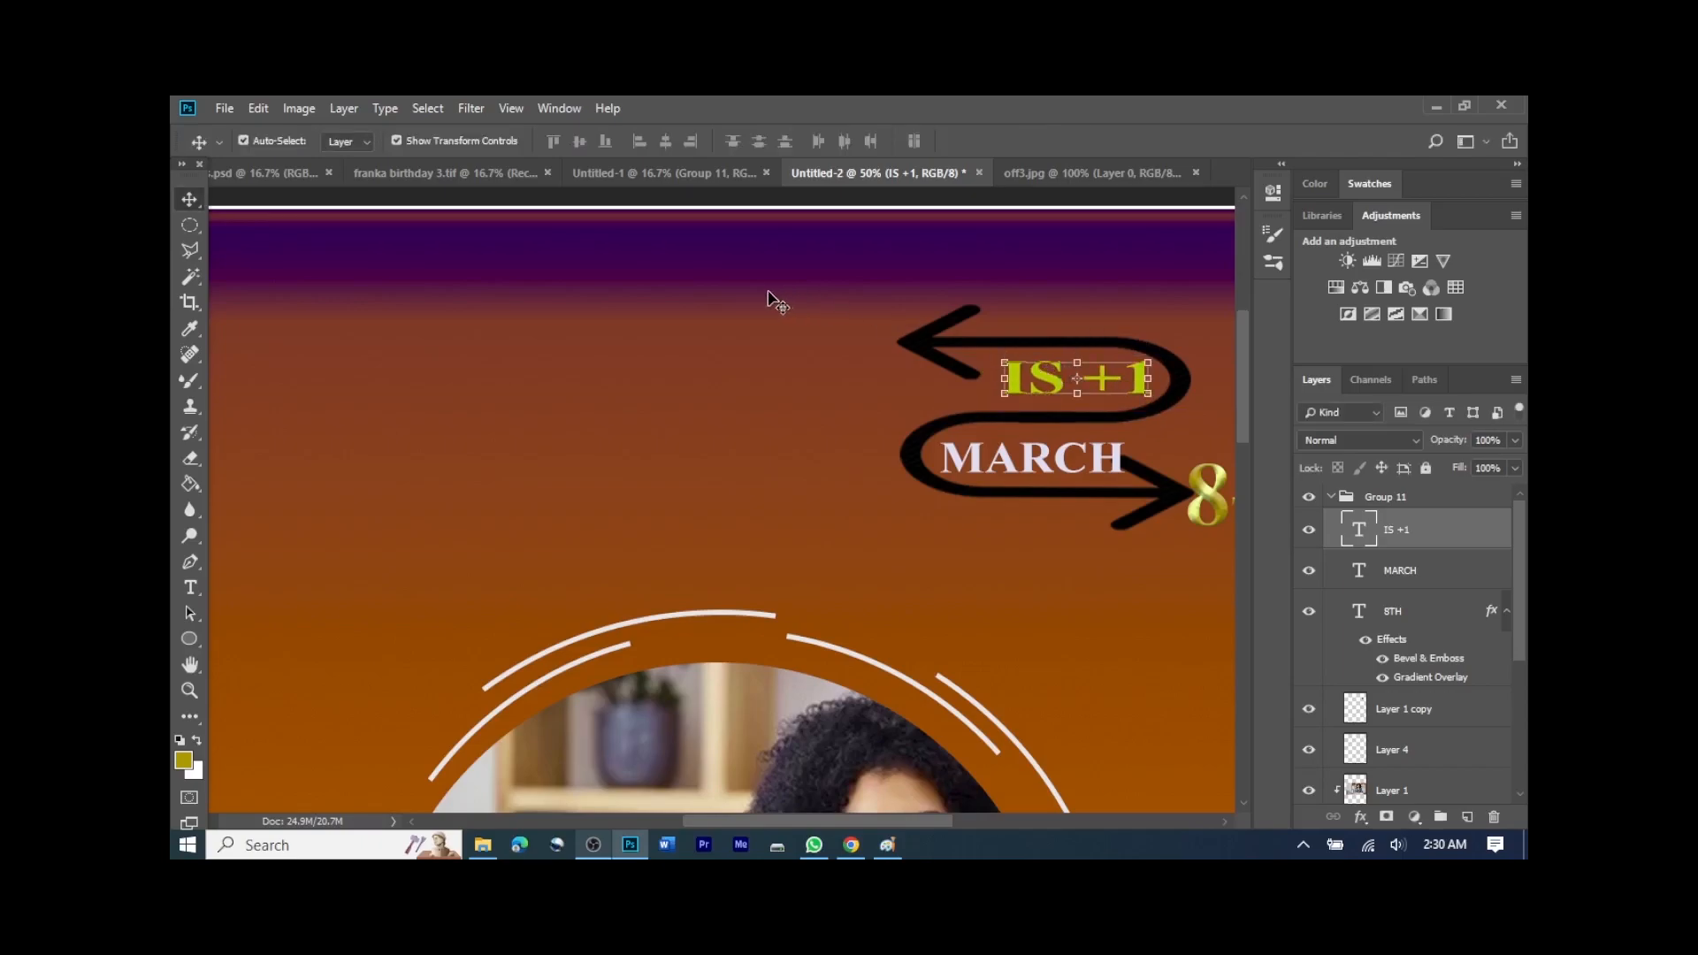
{"action": "left_click", "coordinate": [765, 292]}
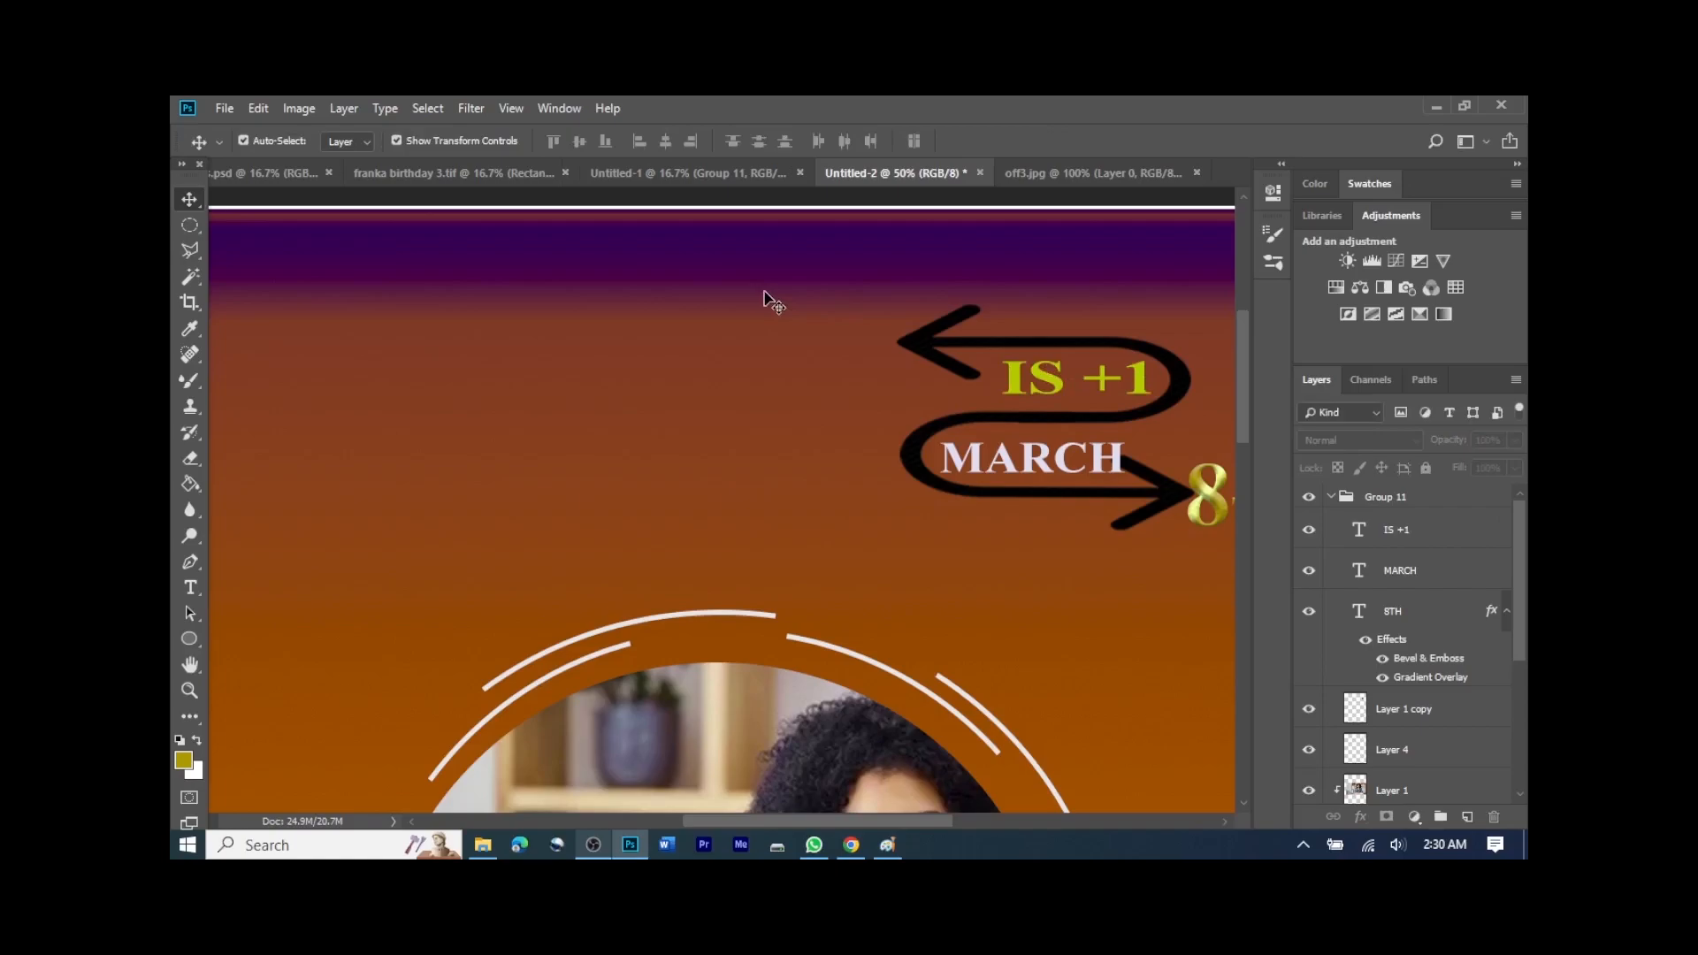
Step: Add the celebrant's first name in capitals near the flyer's top and colour it off-white, f9f9f2
{"action": "left_click", "coordinate": [189, 594]}
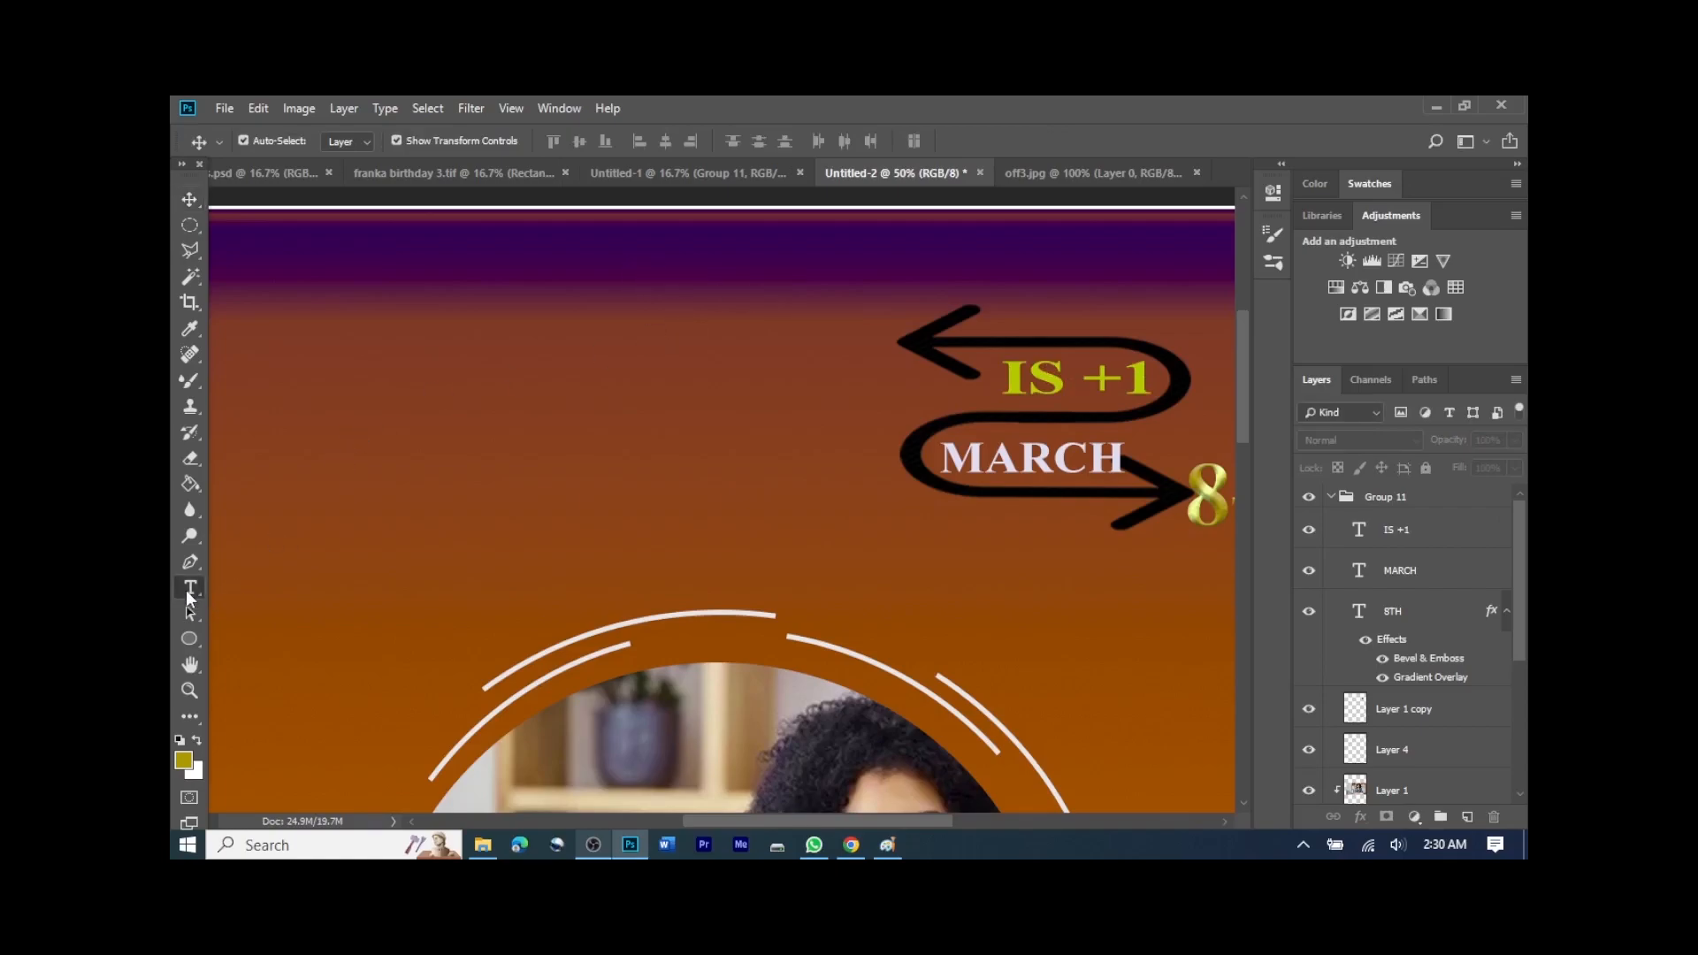
{"action": "left_click", "coordinate": [665, 328]}
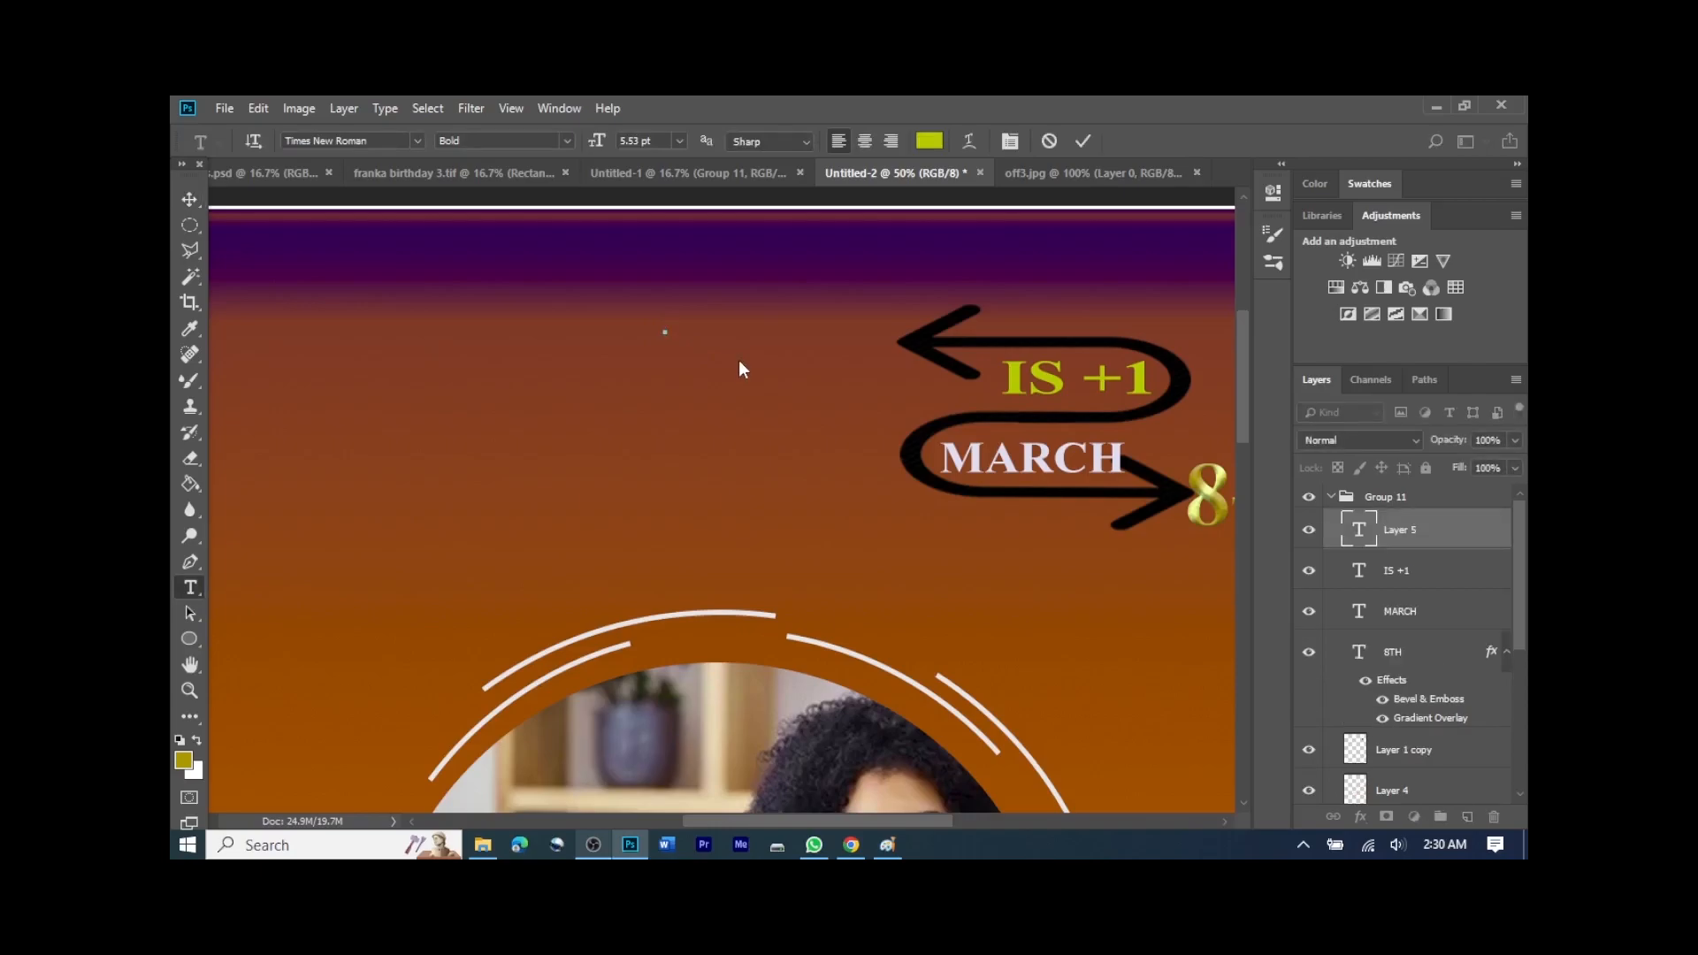
{"action": "type", "text": "FRANCA"}
{"action": "key", "text": "ctrl+a"}
{"action": "left_click", "coordinate": [928, 140]}
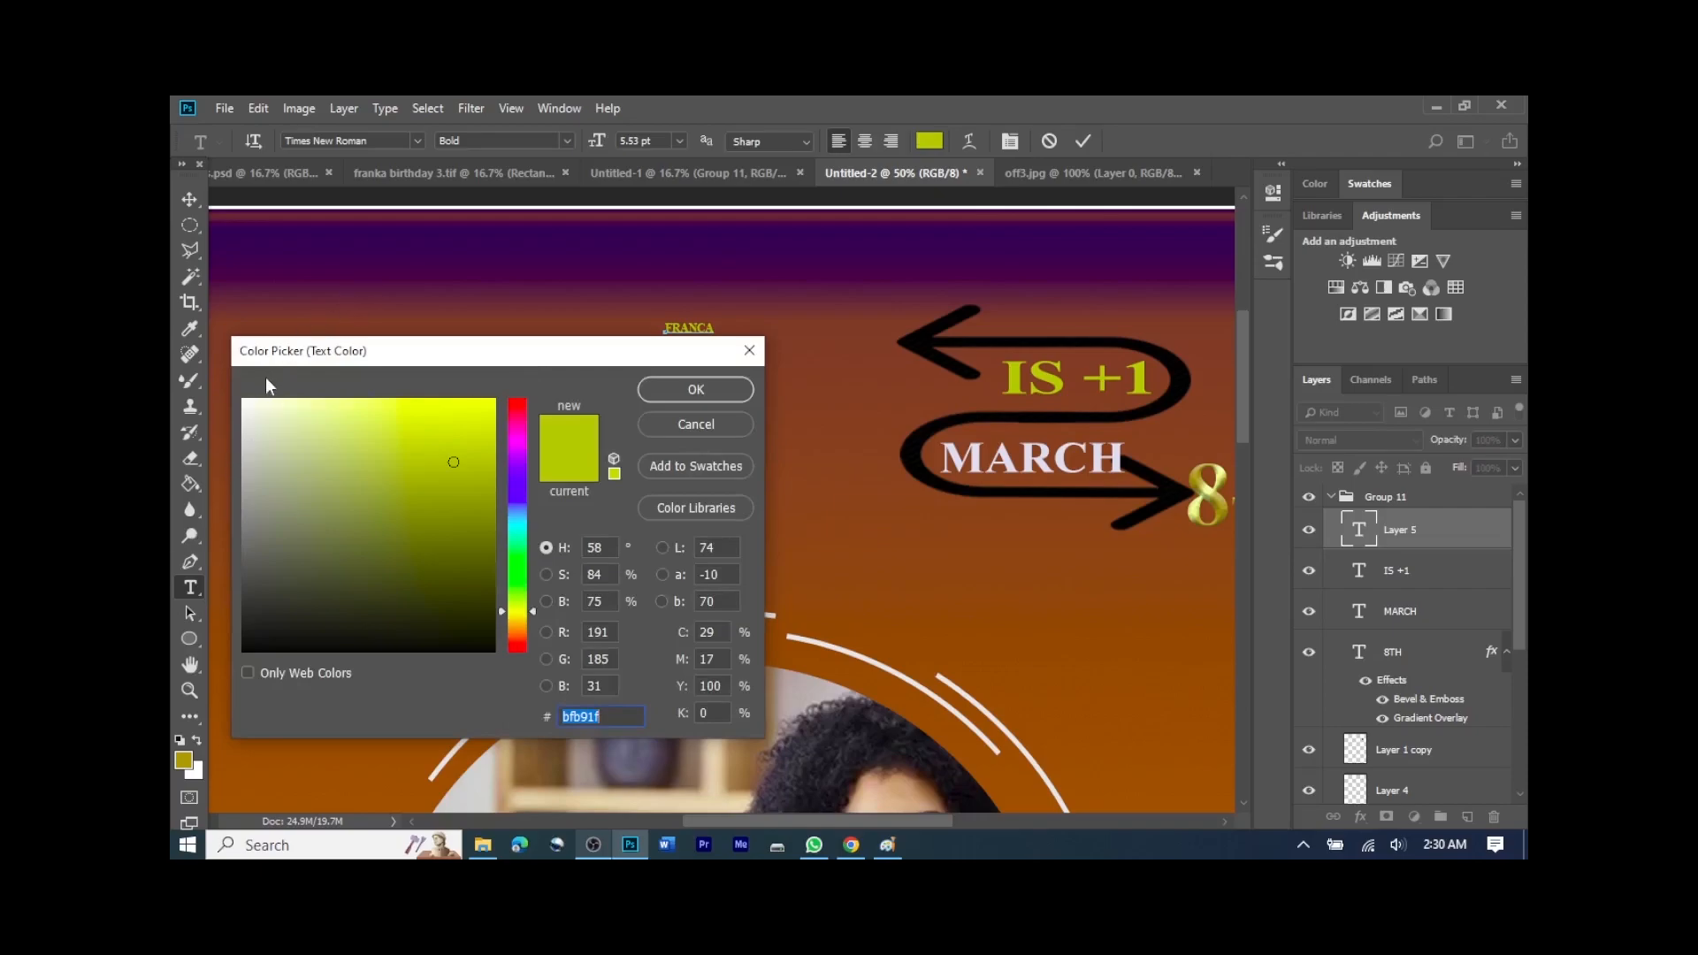
{"action": "left_click", "coordinate": [248, 404]}
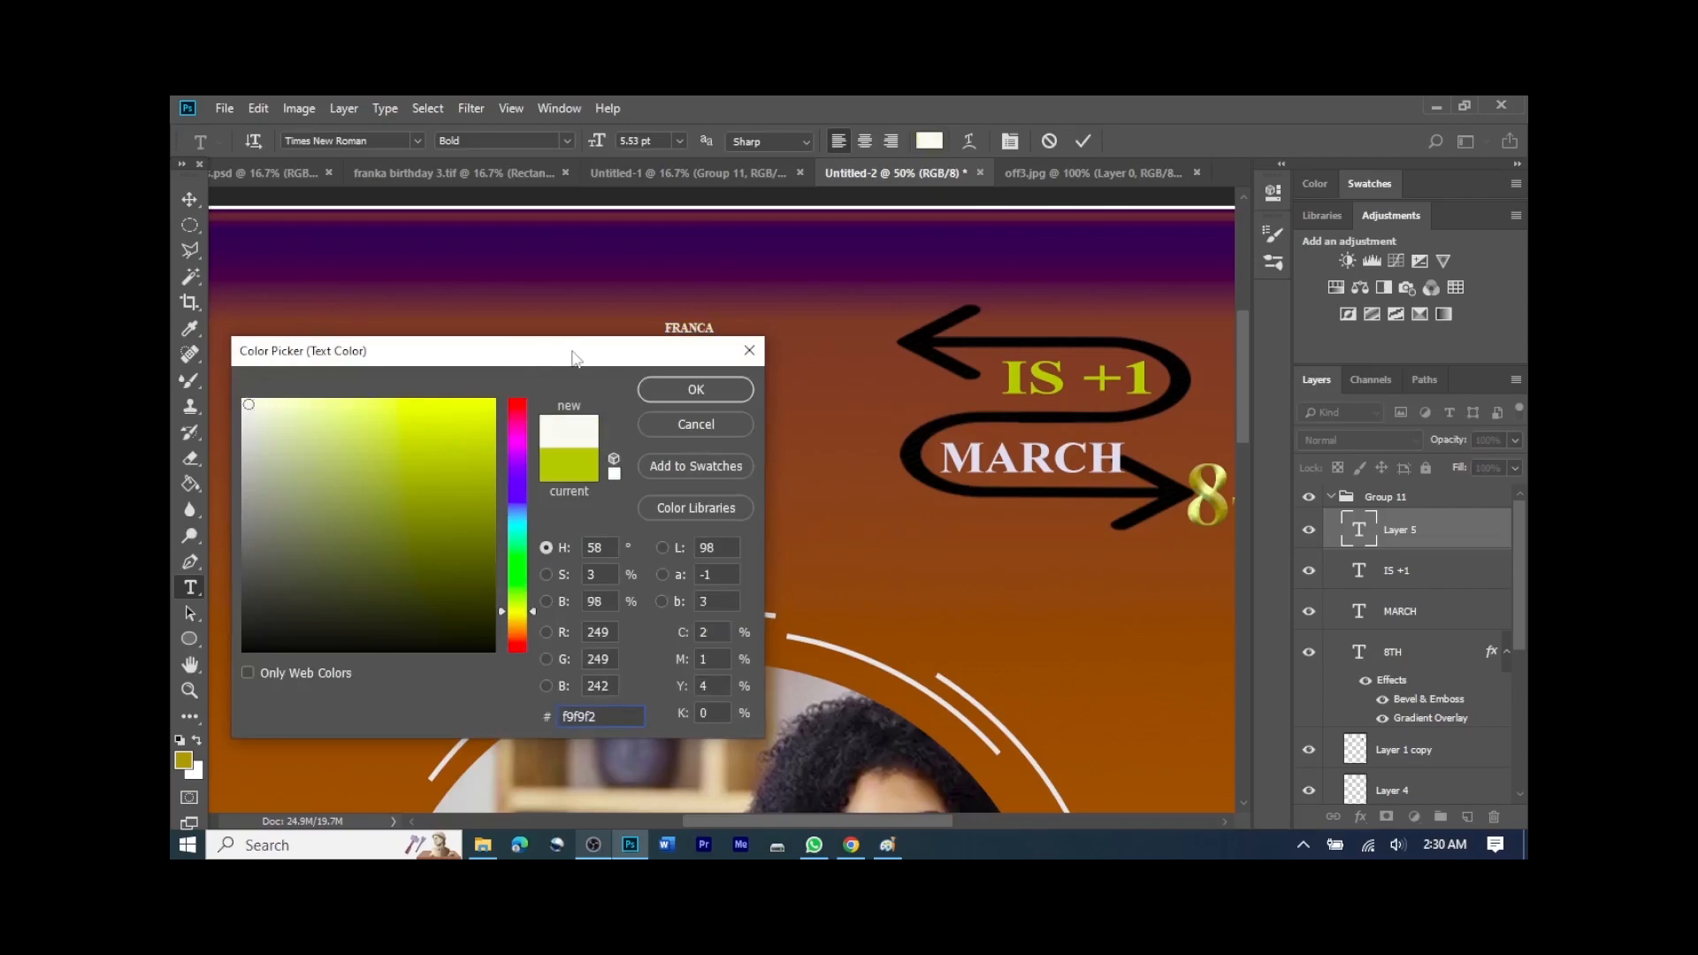
{"action": "left_click", "coordinate": [719, 389]}
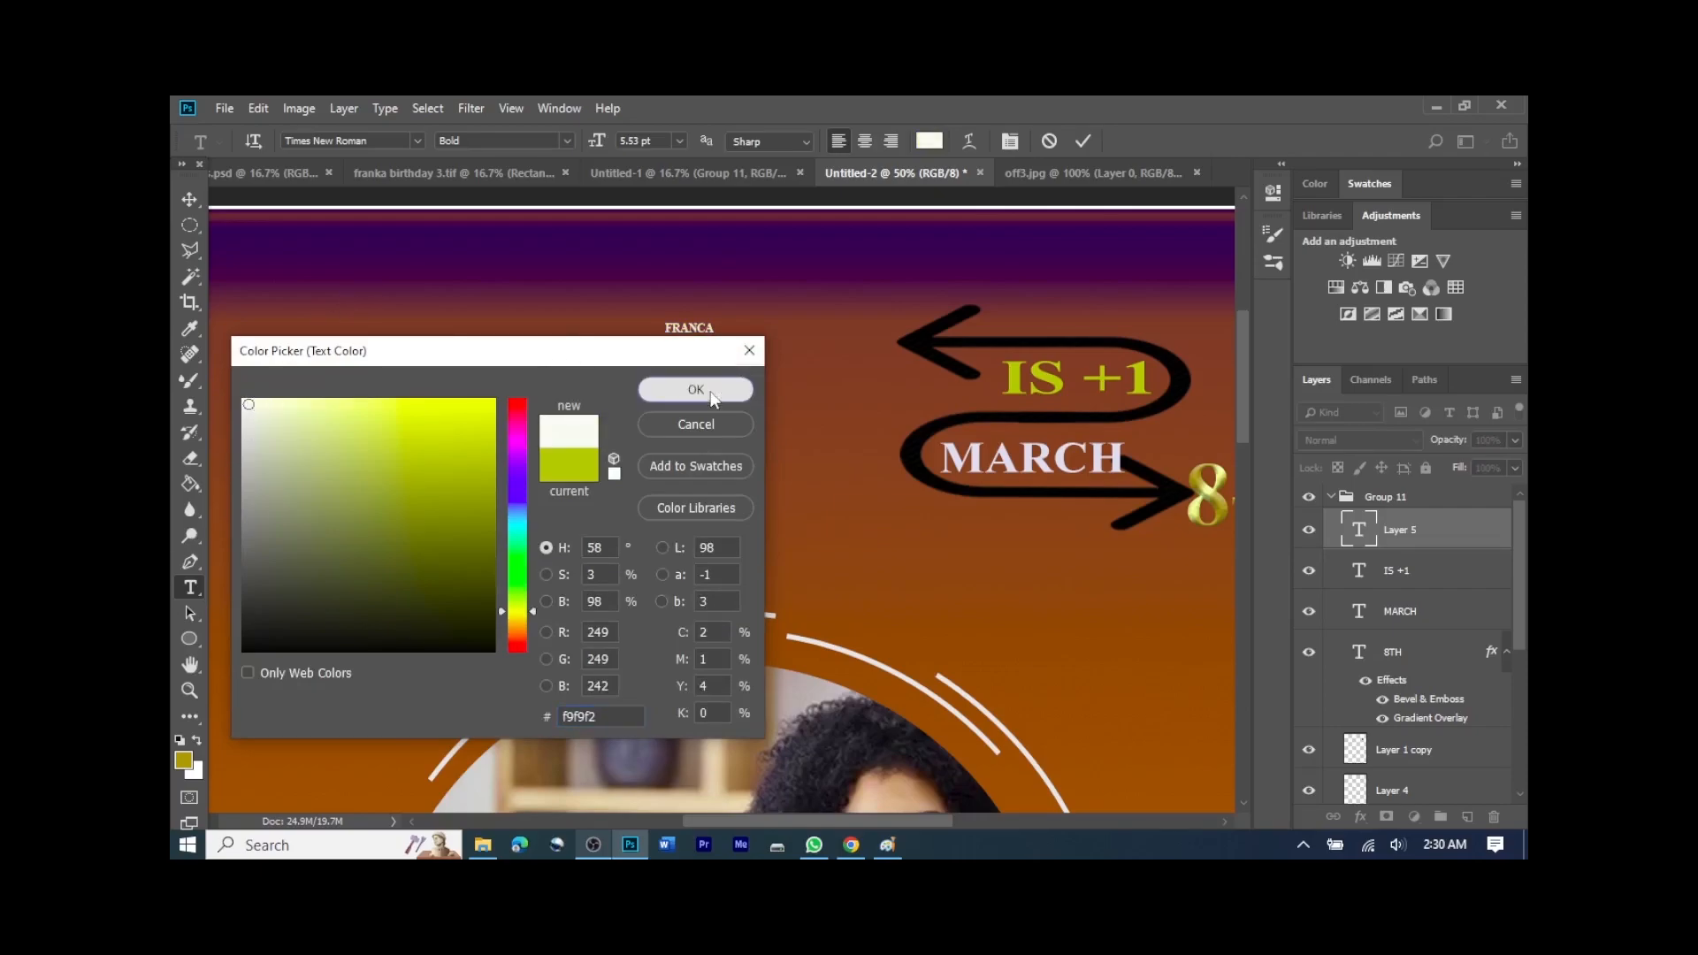
{"action": "left_click", "coordinate": [1086, 143]}
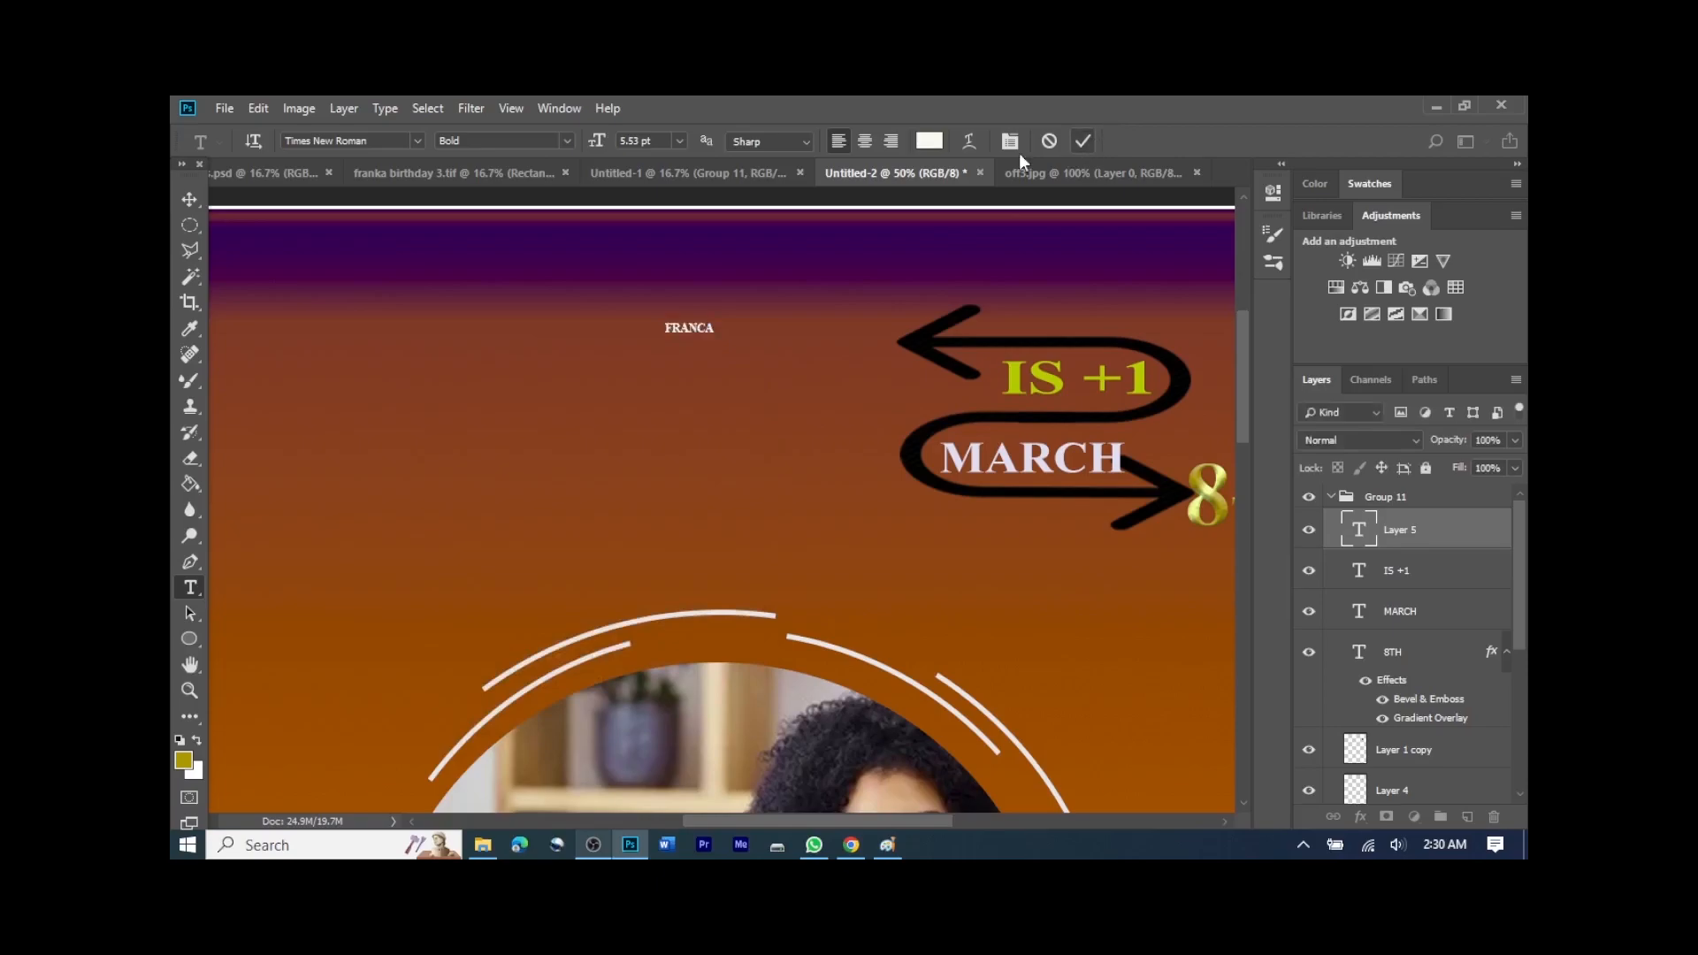
Step: Enlarge the celebrant's name text and place it directly against the tip of the upper arrowhead
{"action": "left_click", "coordinate": [200, 204]}
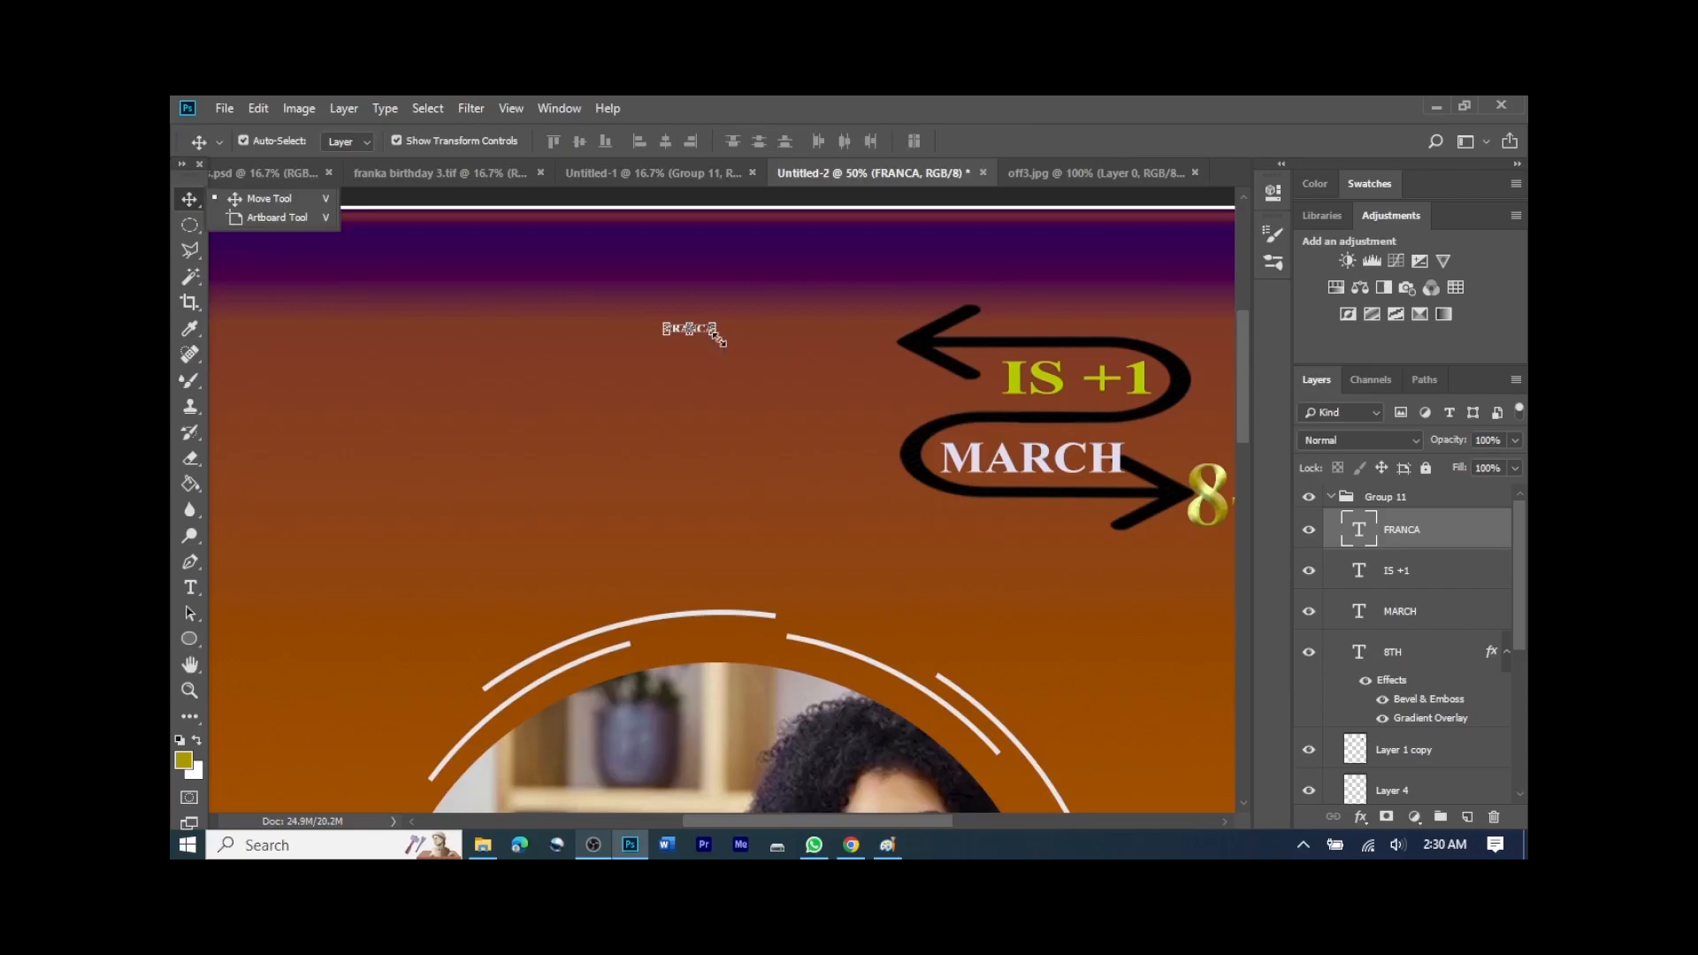
{"action": "left_click_drag", "start_coordinate": [718, 336], "coordinate": [815, 383]}
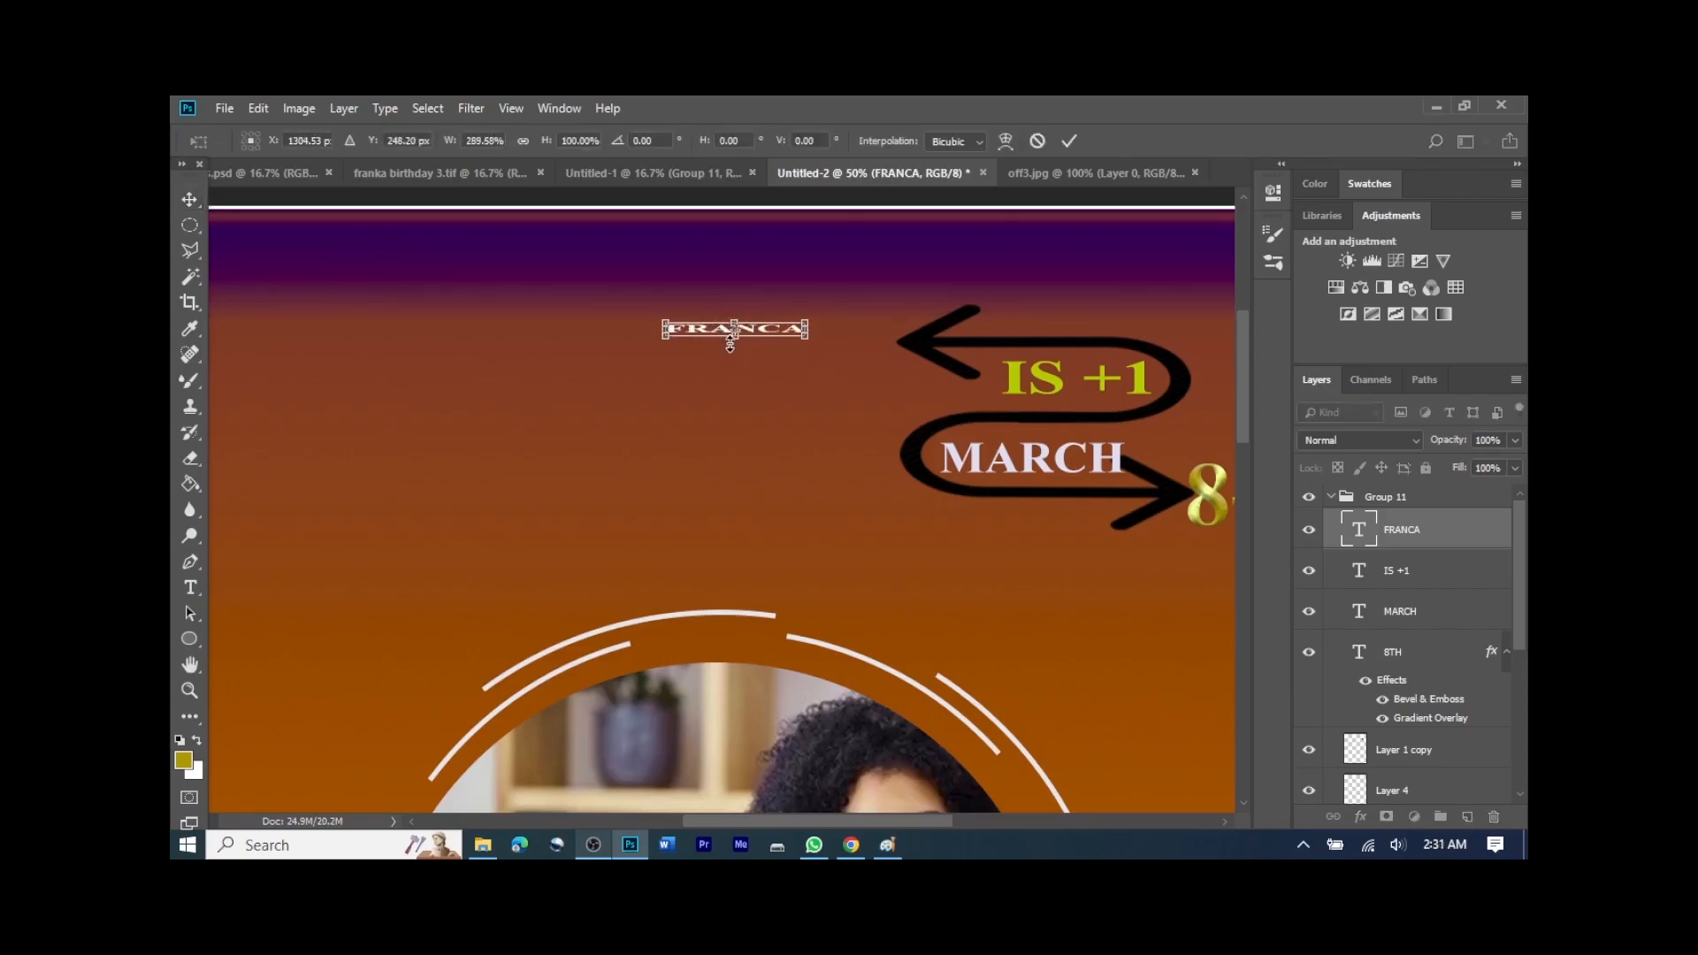
{"action": "left_click", "coordinate": [1037, 140]}
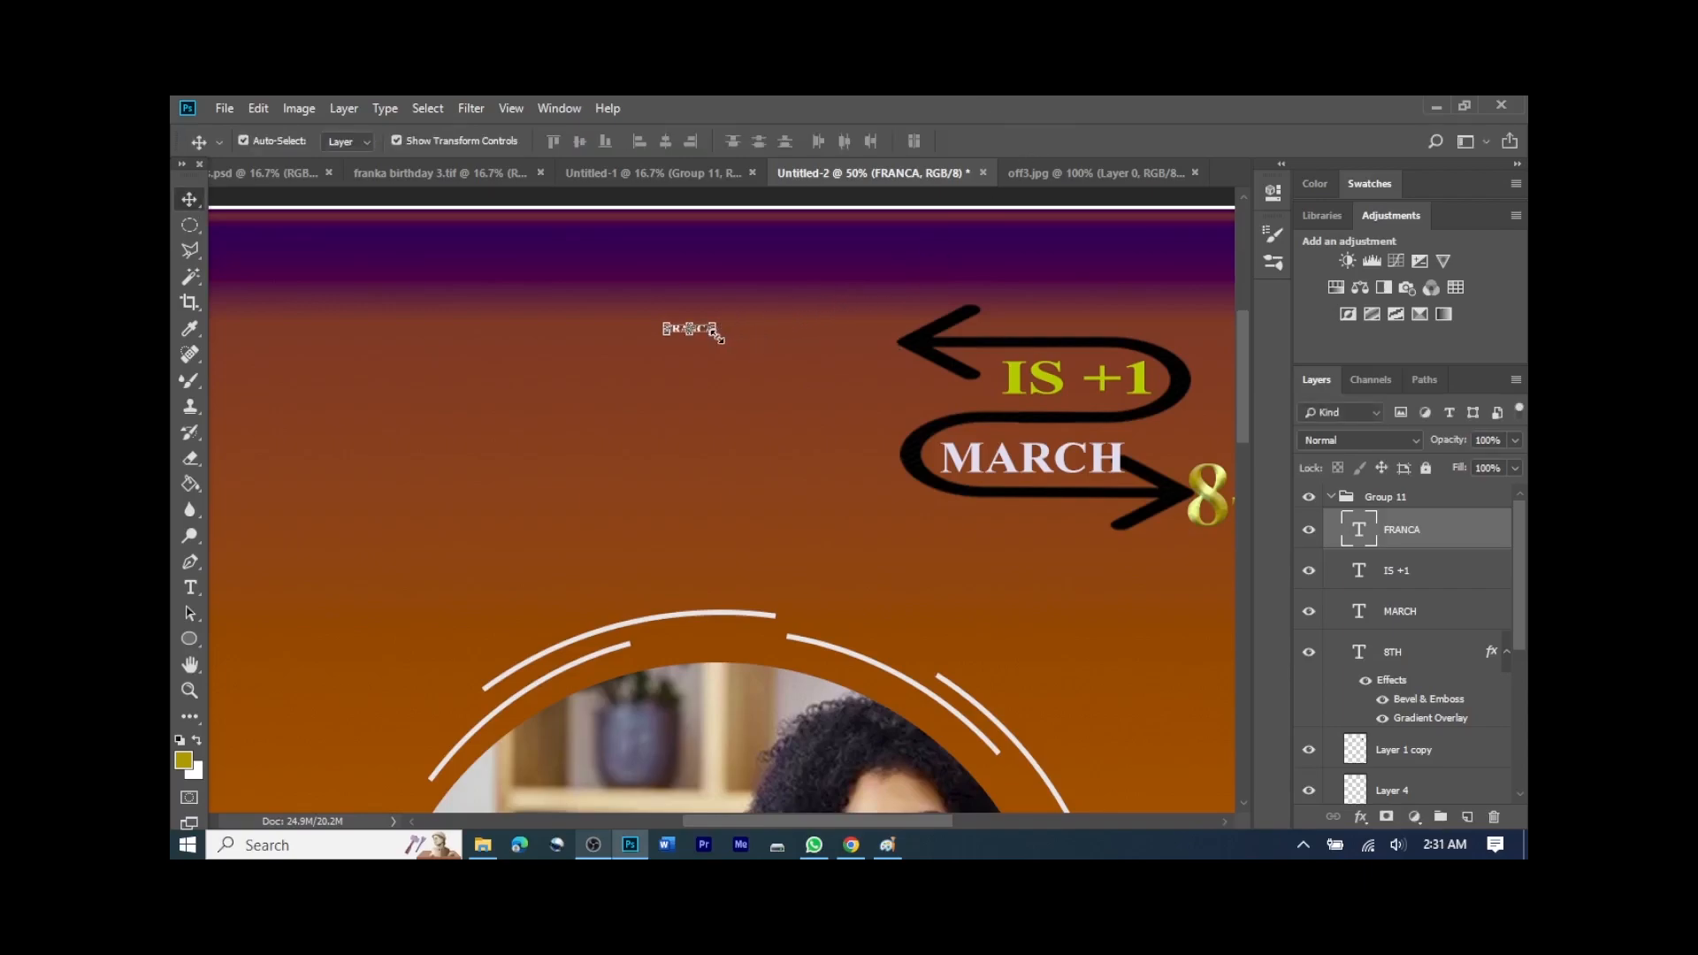
{"action": "key", "text": "ctrl+t"}
{"action": "left_click_drag", "start_coordinate": [727, 341], "coordinate": [910, 387]}
{"action": "key", "text": "Return"}
{"action": "left_click_drag", "start_coordinate": [822, 353], "coordinate": [812, 343]}
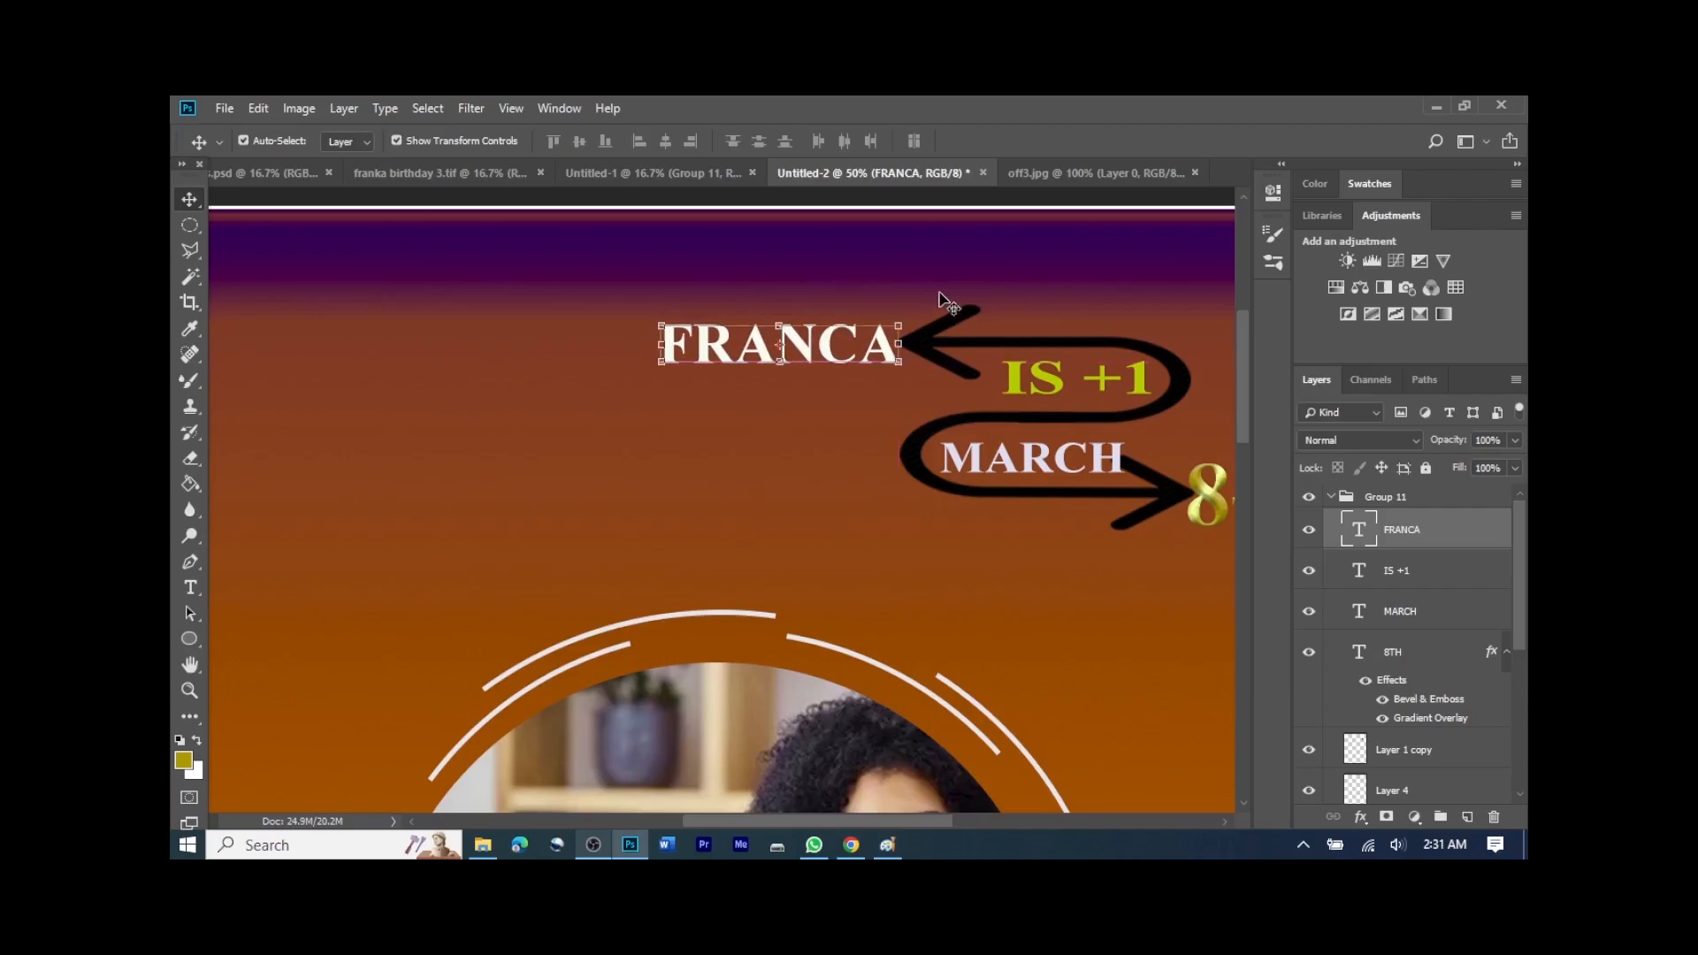
{"action": "left_click", "coordinate": [1121, 320]}
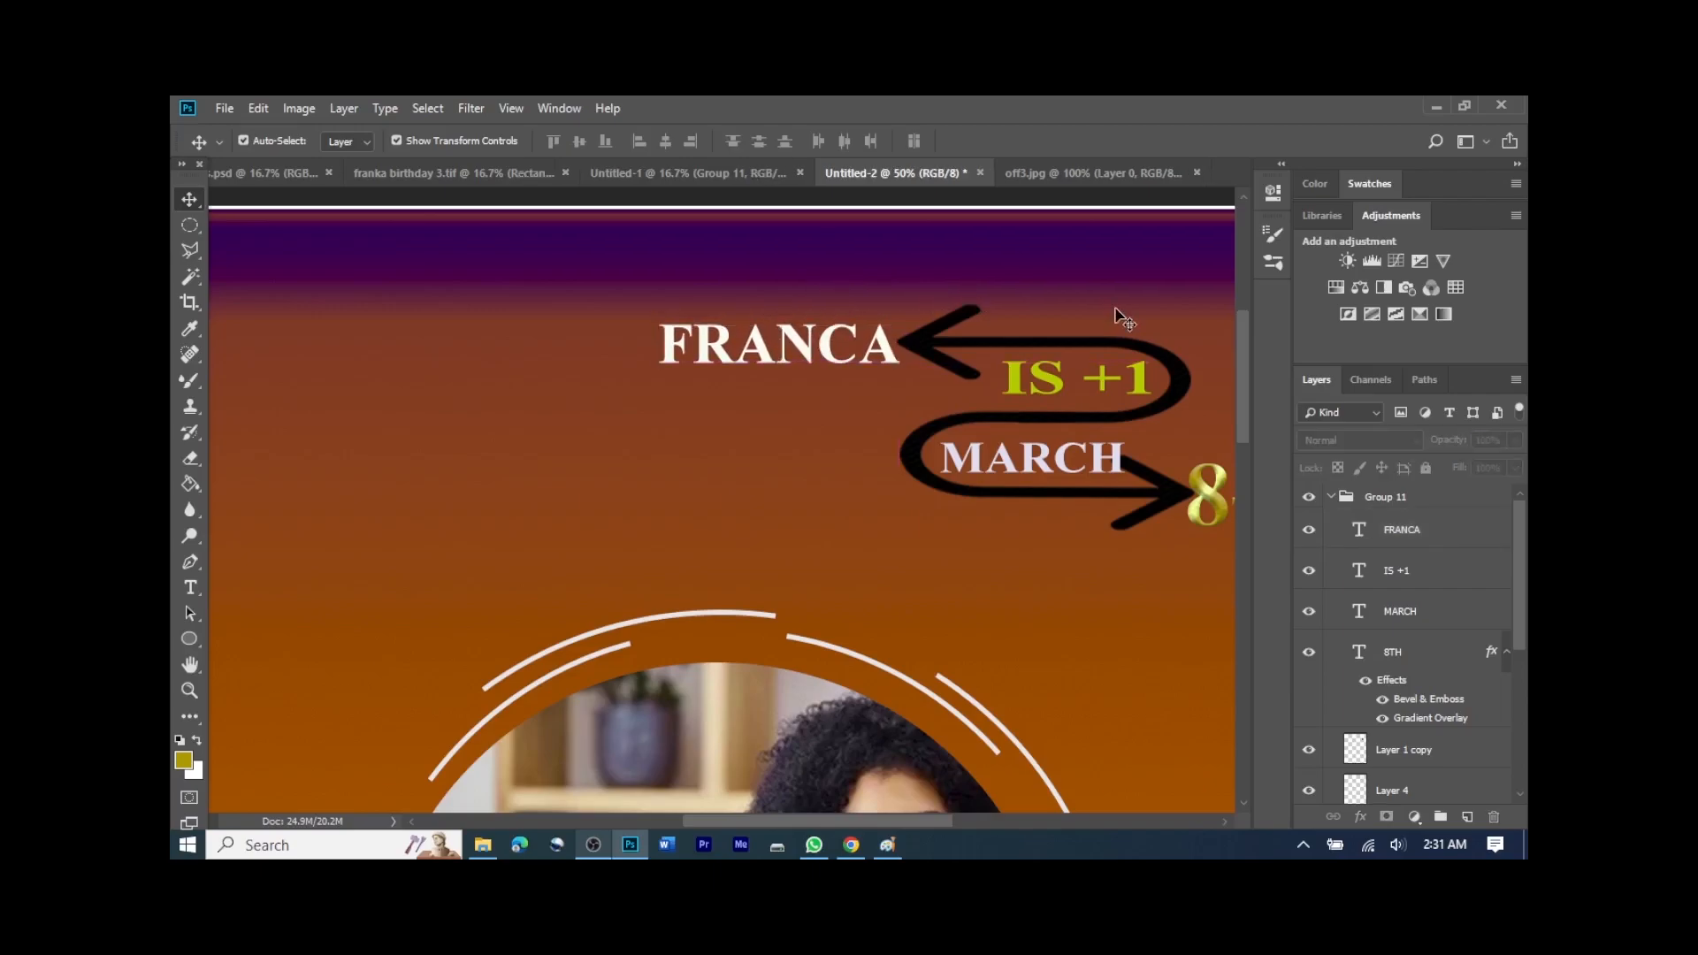
Step: Change the font of the celebrant's name text to Algerian
{"action": "key", "text": "ctrl+minus"}
{"action": "key", "text": "ctrl+minus"}
{"action": "key", "text": "ctrl+minus"}
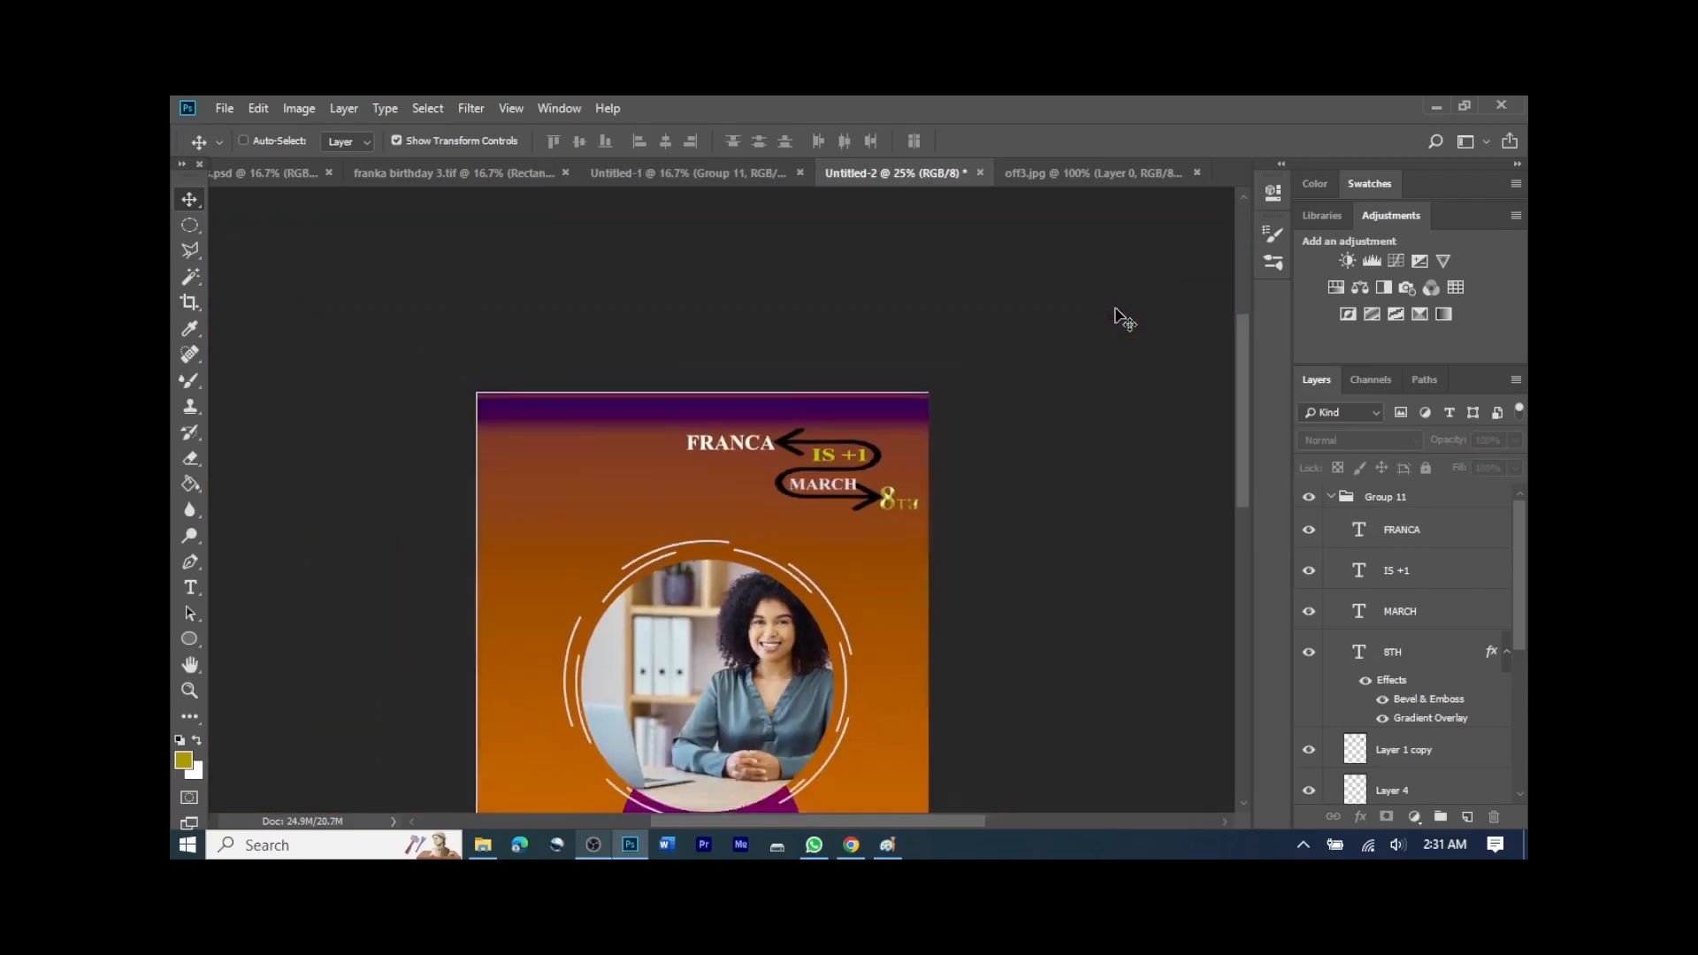
{"action": "key", "text": "ctrl+minus"}
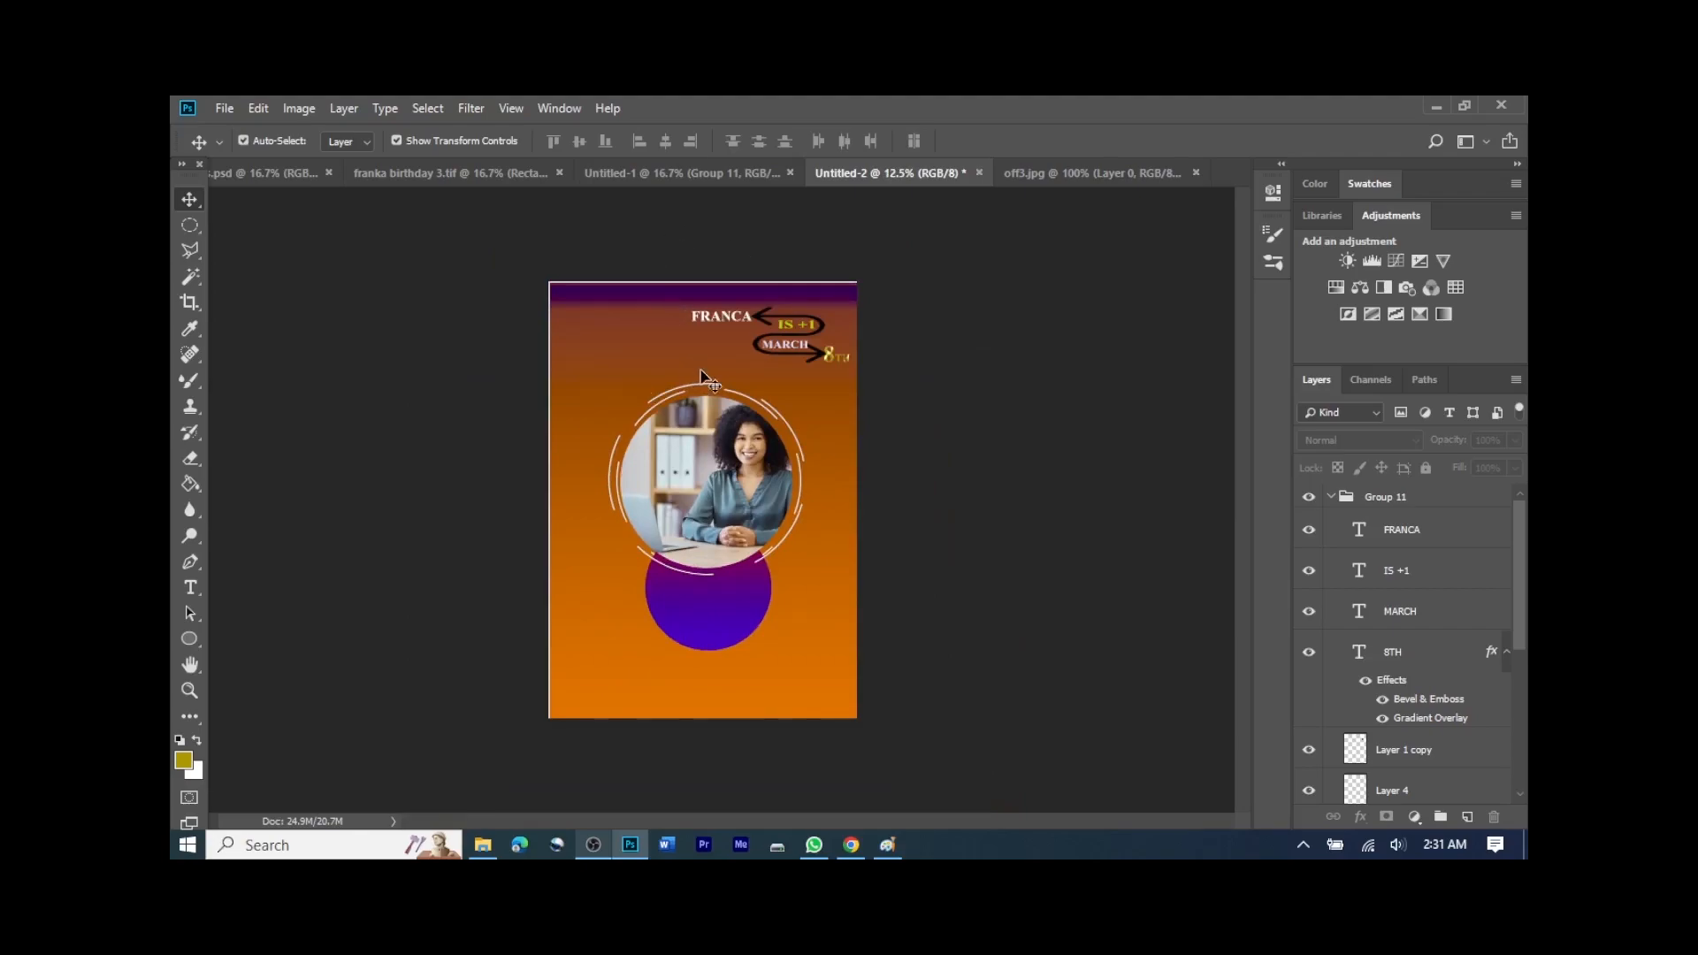
{"action": "left_click", "coordinate": [189, 587]}
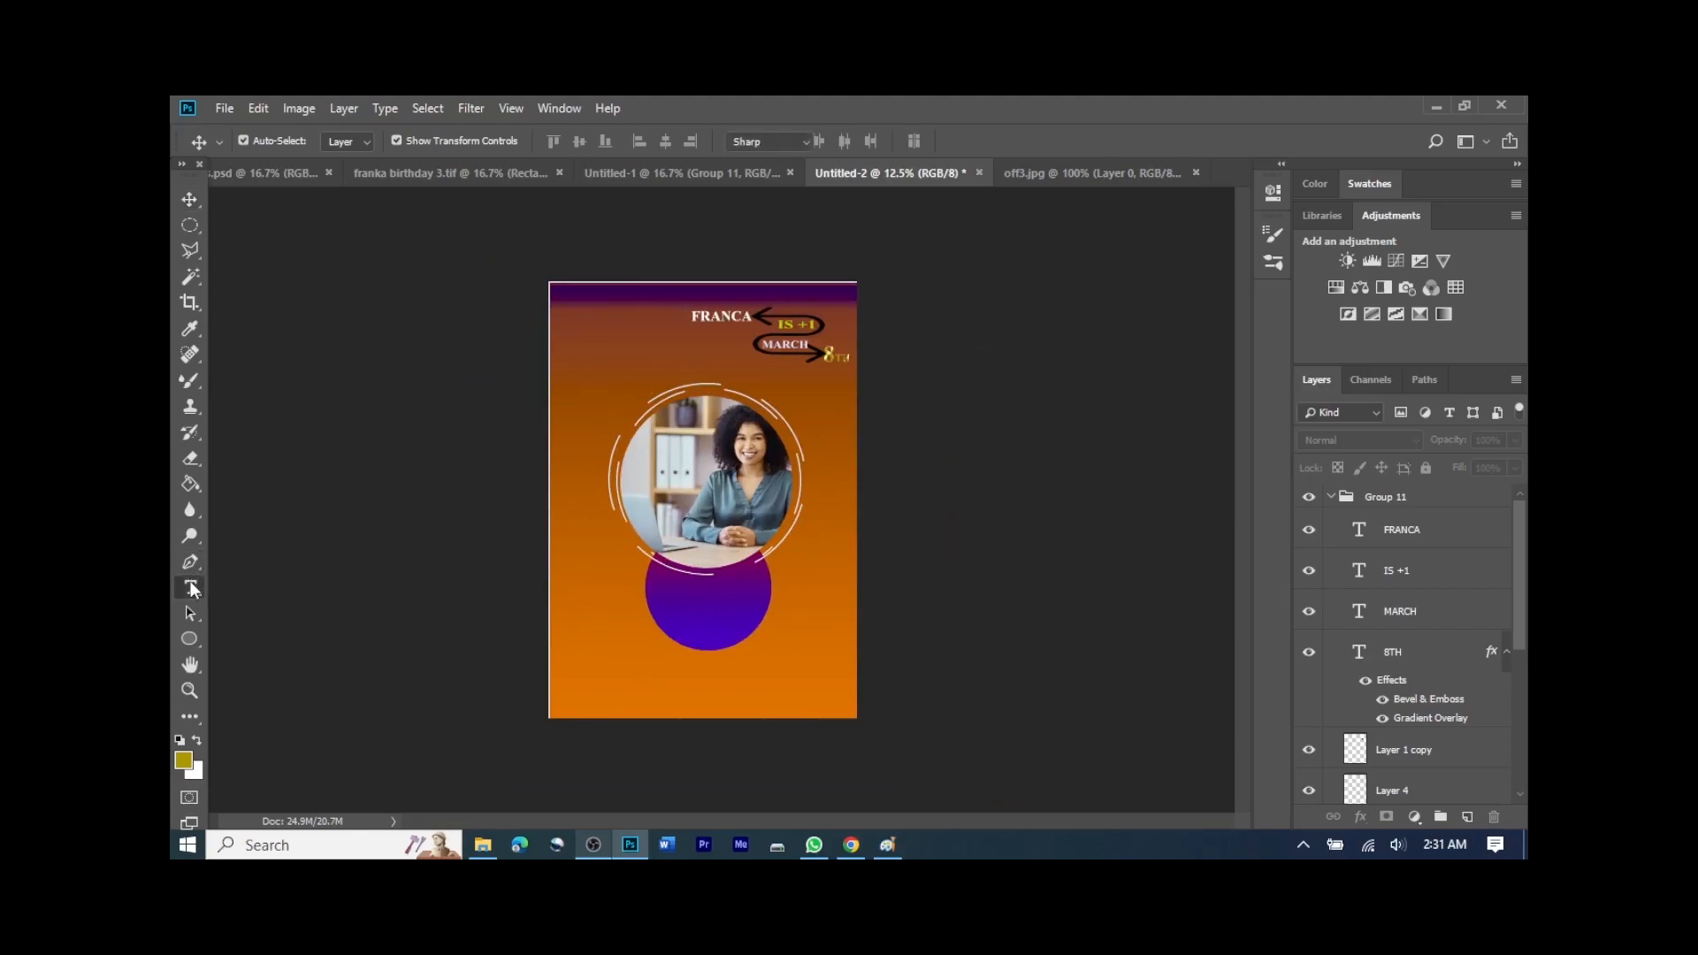
{"action": "left_click", "coordinate": [719, 322]}
{"action": "double_click", "coordinate": [718, 321]}
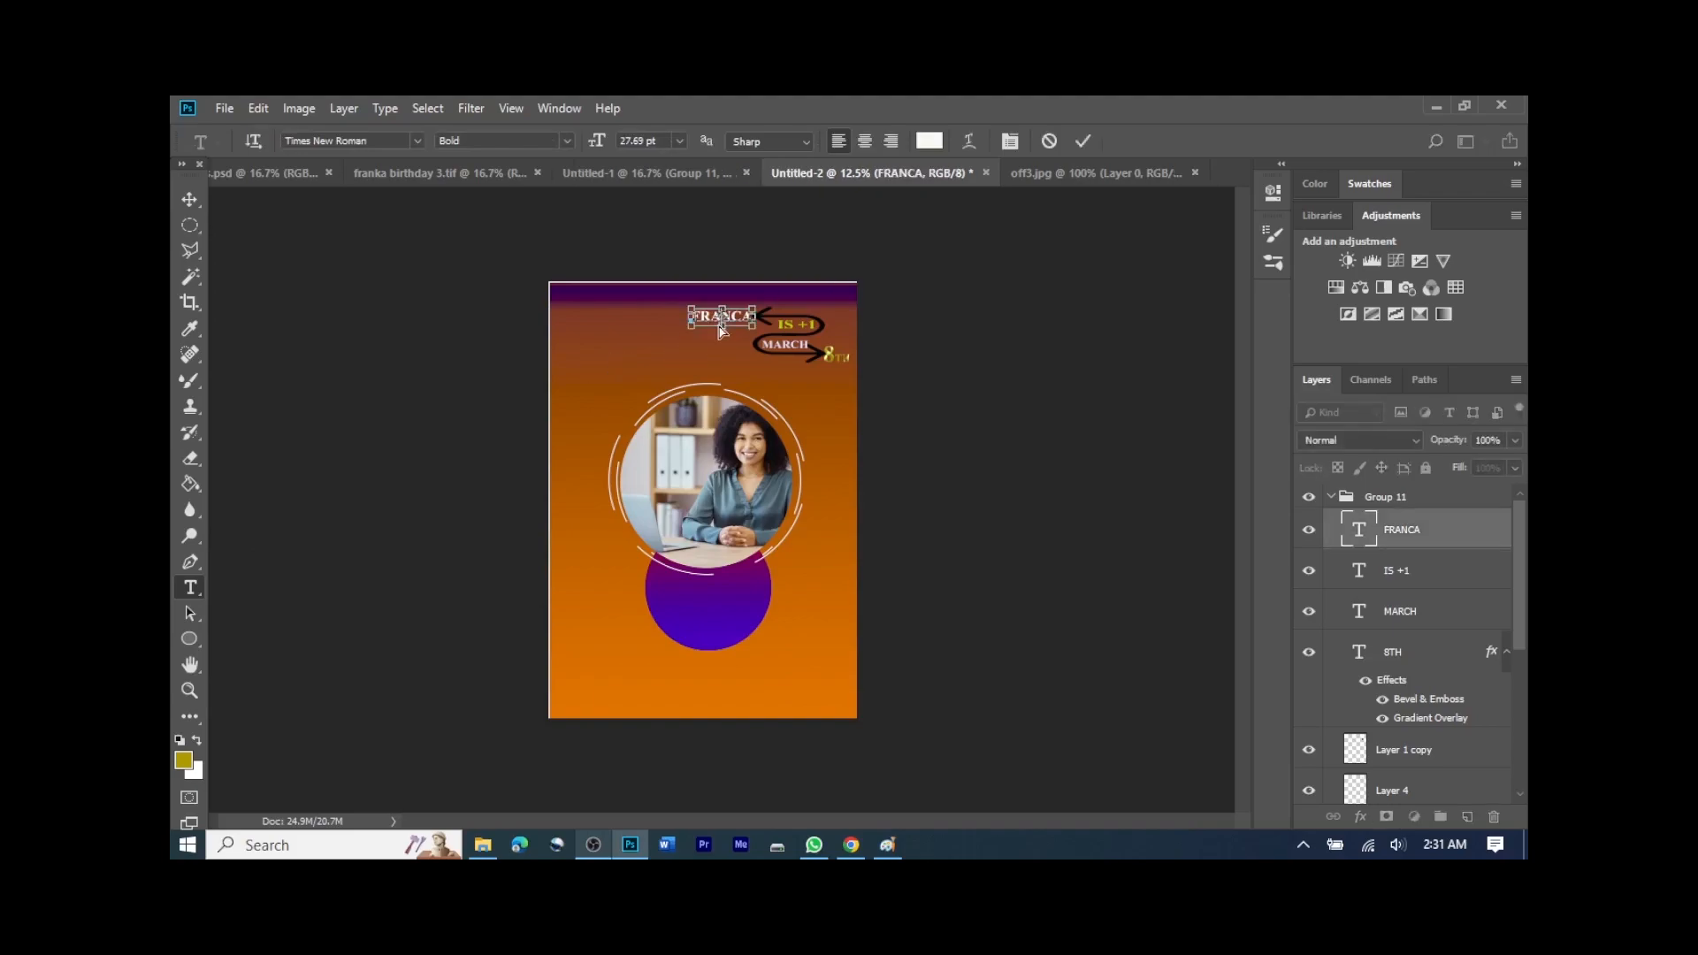
{"action": "left_click", "coordinate": [415, 141]}
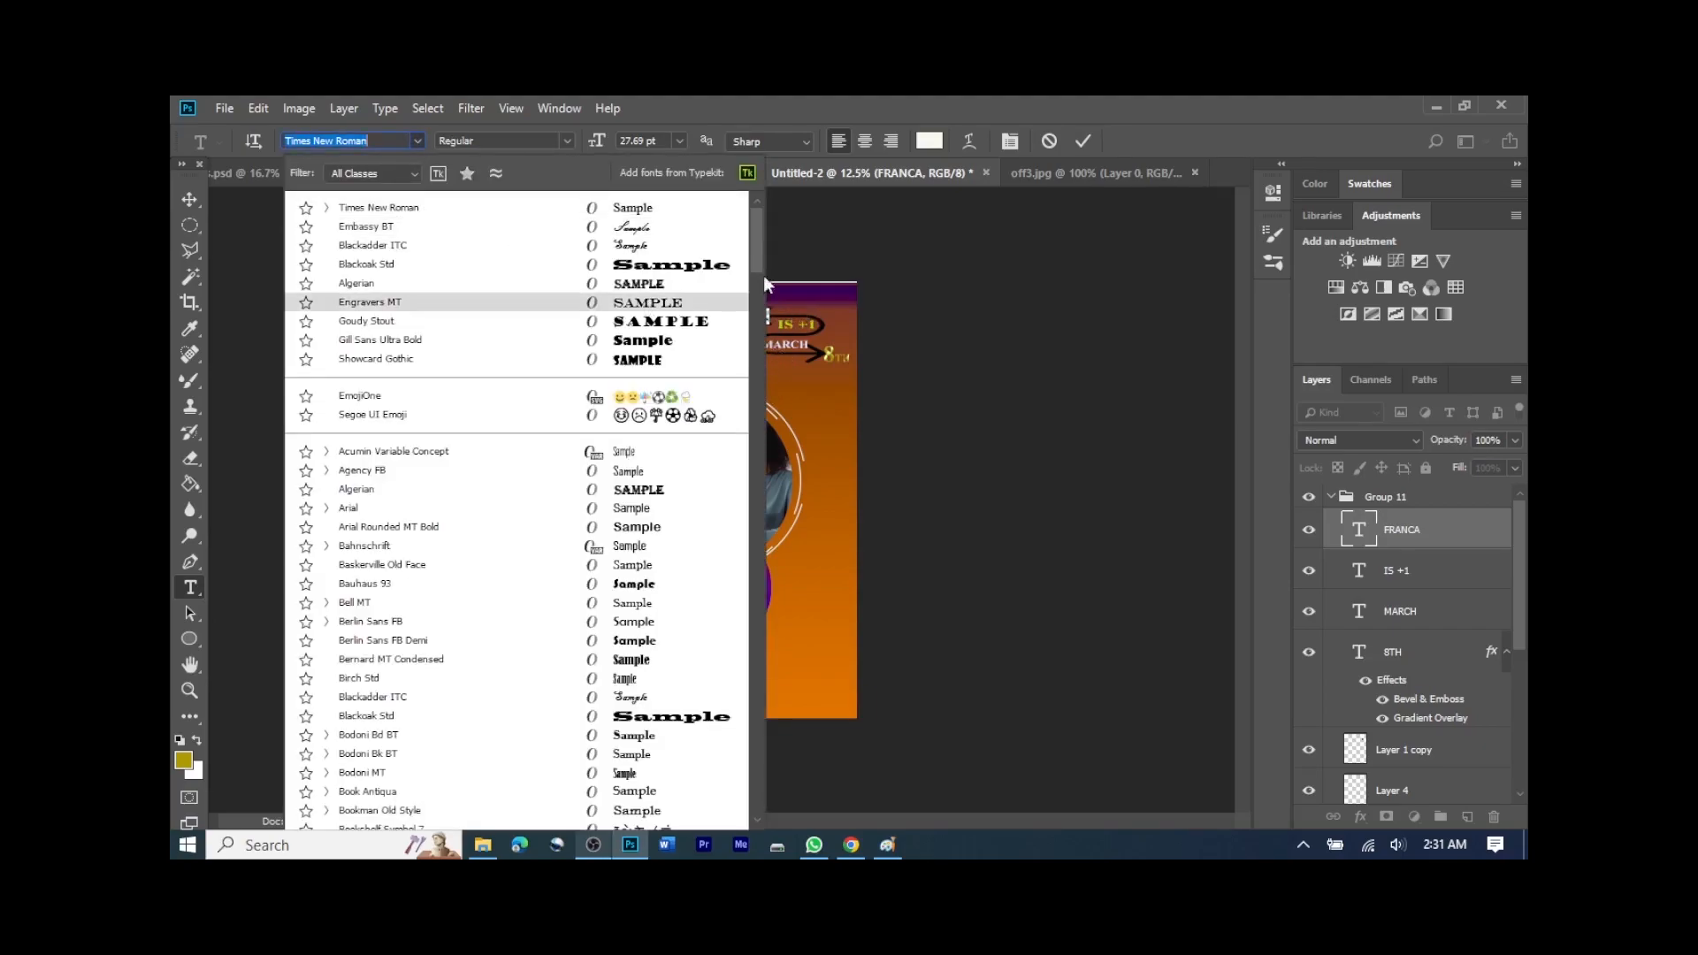
{"action": "left_click", "coordinate": [634, 482]}
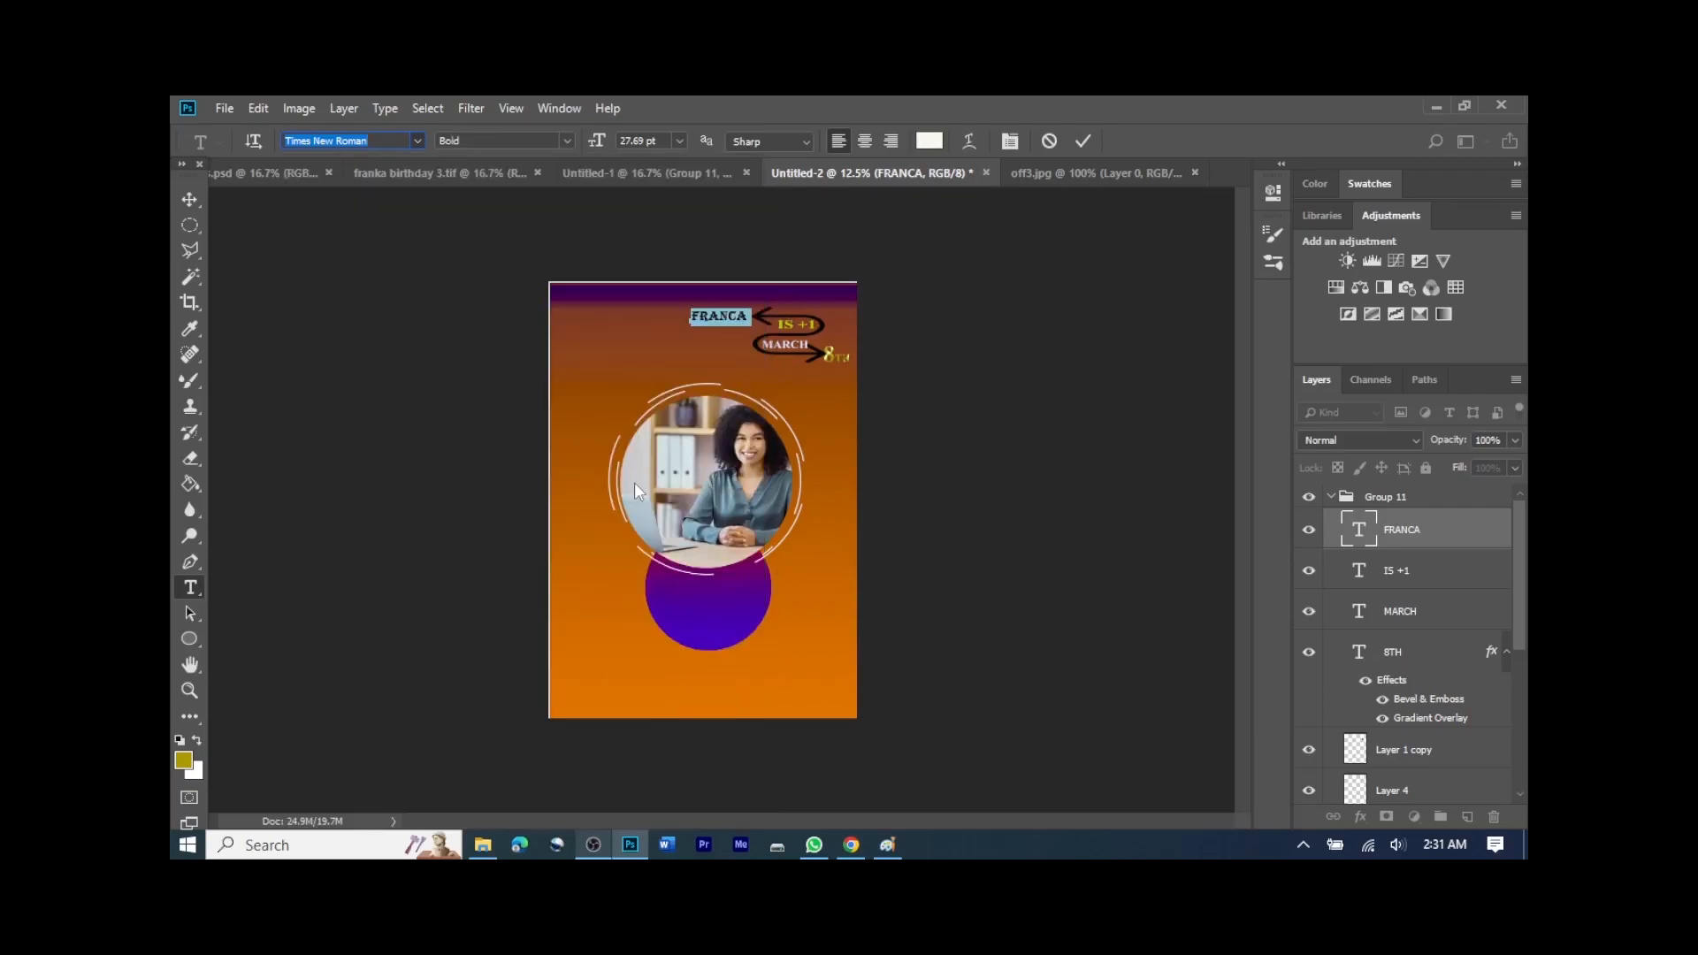
{"action": "left_click", "coordinate": [1089, 146]}
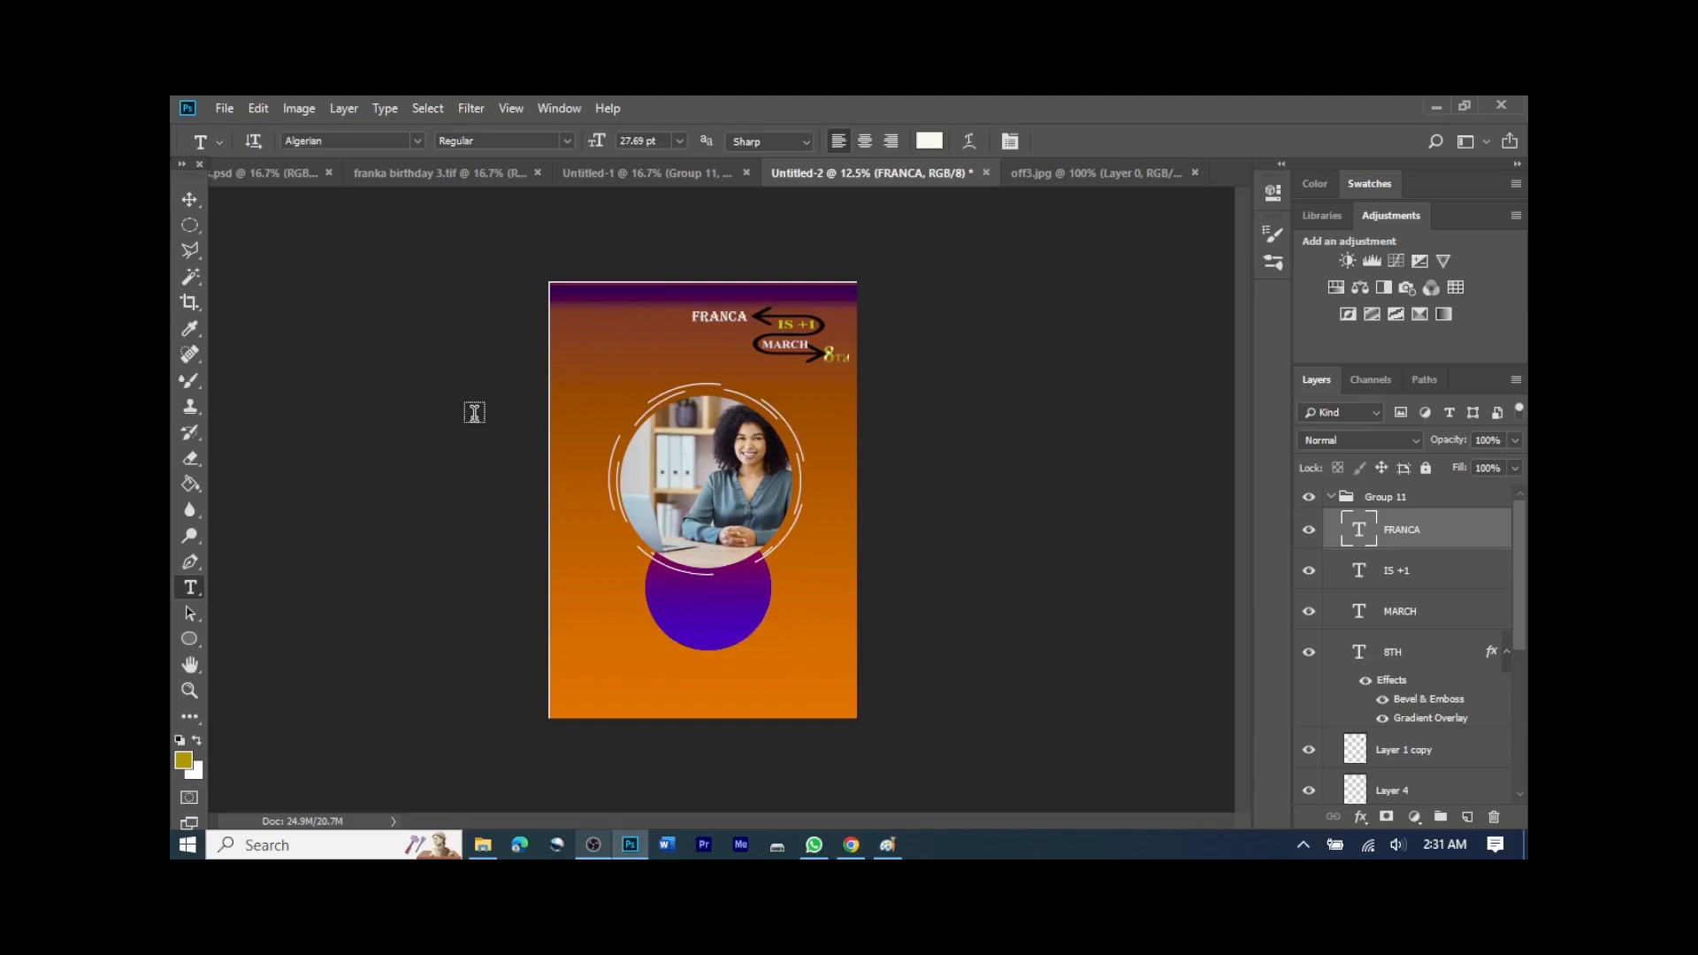
Step: Add the text "HAPPY" in the purple circle below the photo and enlarge it to about 26.64 pt
{"action": "left_click", "coordinate": [666, 610]}
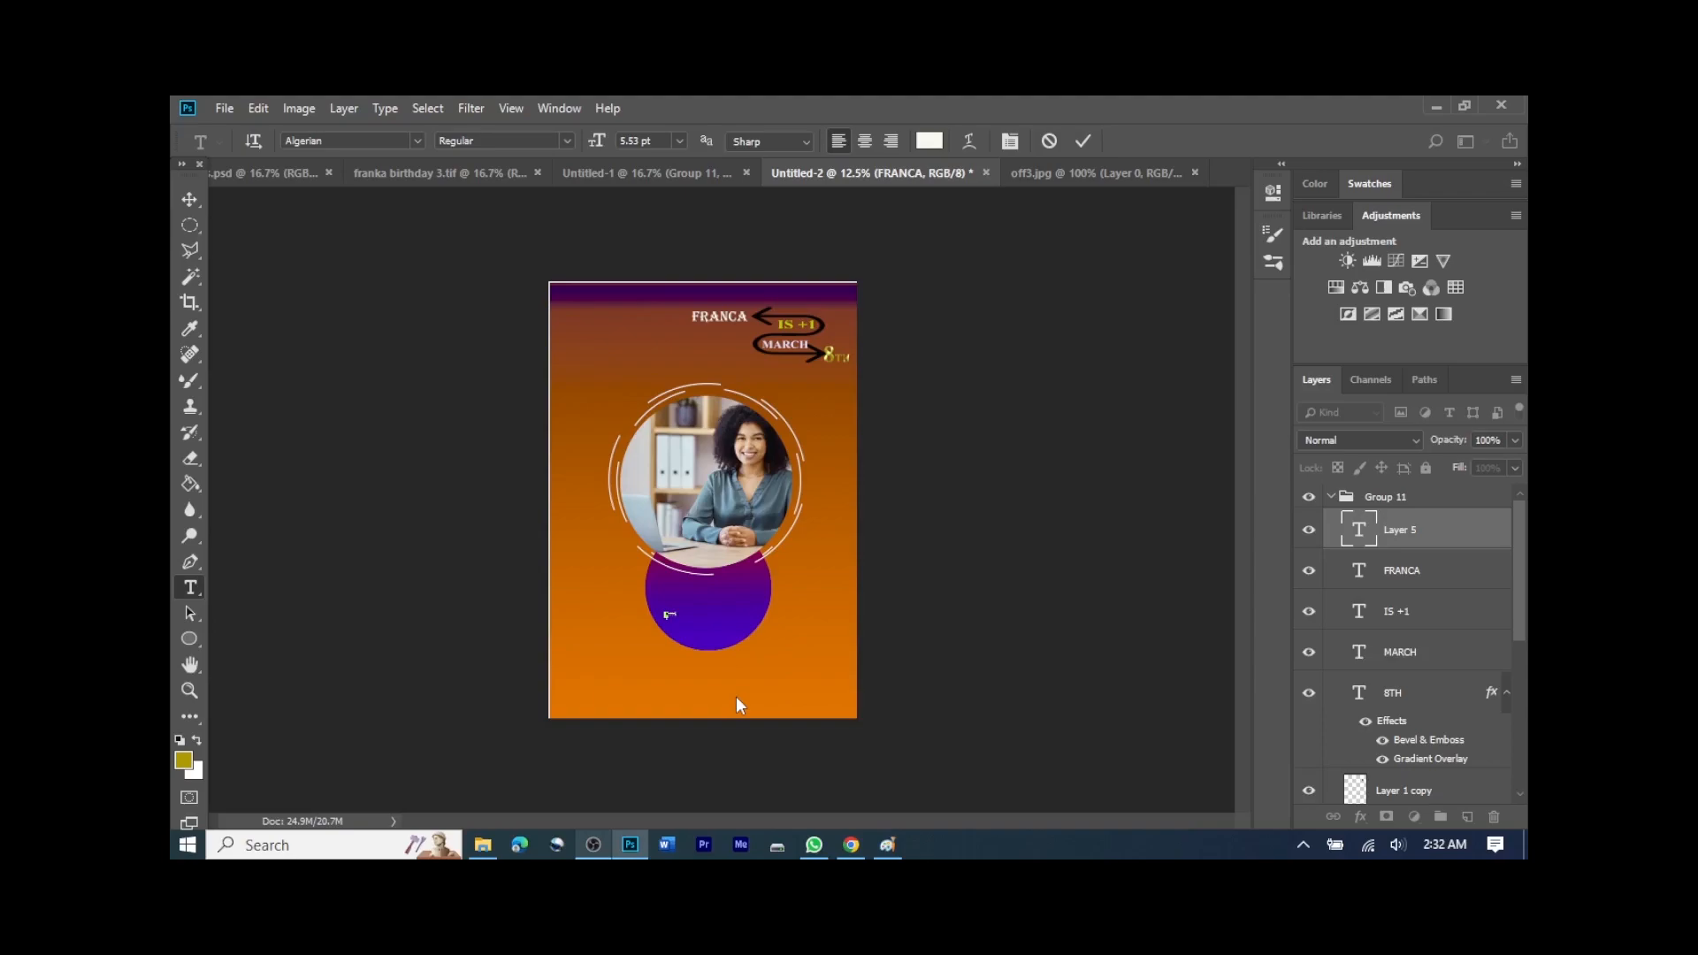
{"action": "left_click", "coordinate": [1086, 140]}
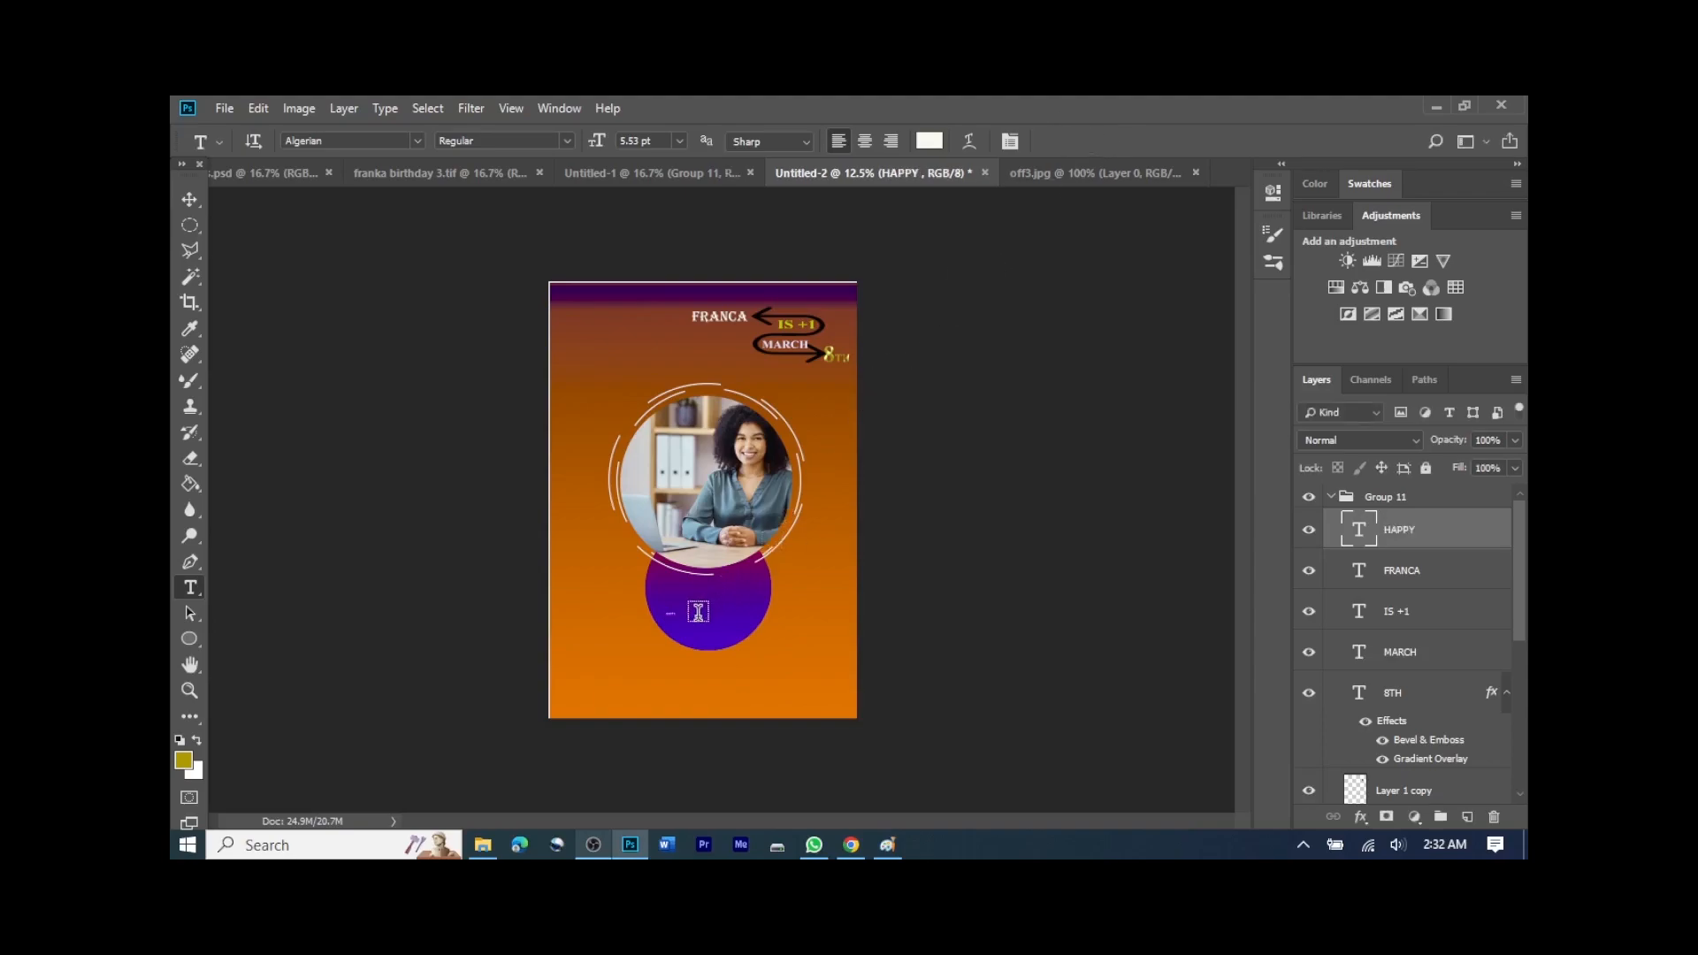
{"action": "key", "text": "ctrl+plus"}
{"action": "key", "text": "ctrl+plus"}
{"action": "key", "text": "ctrl+plus"}
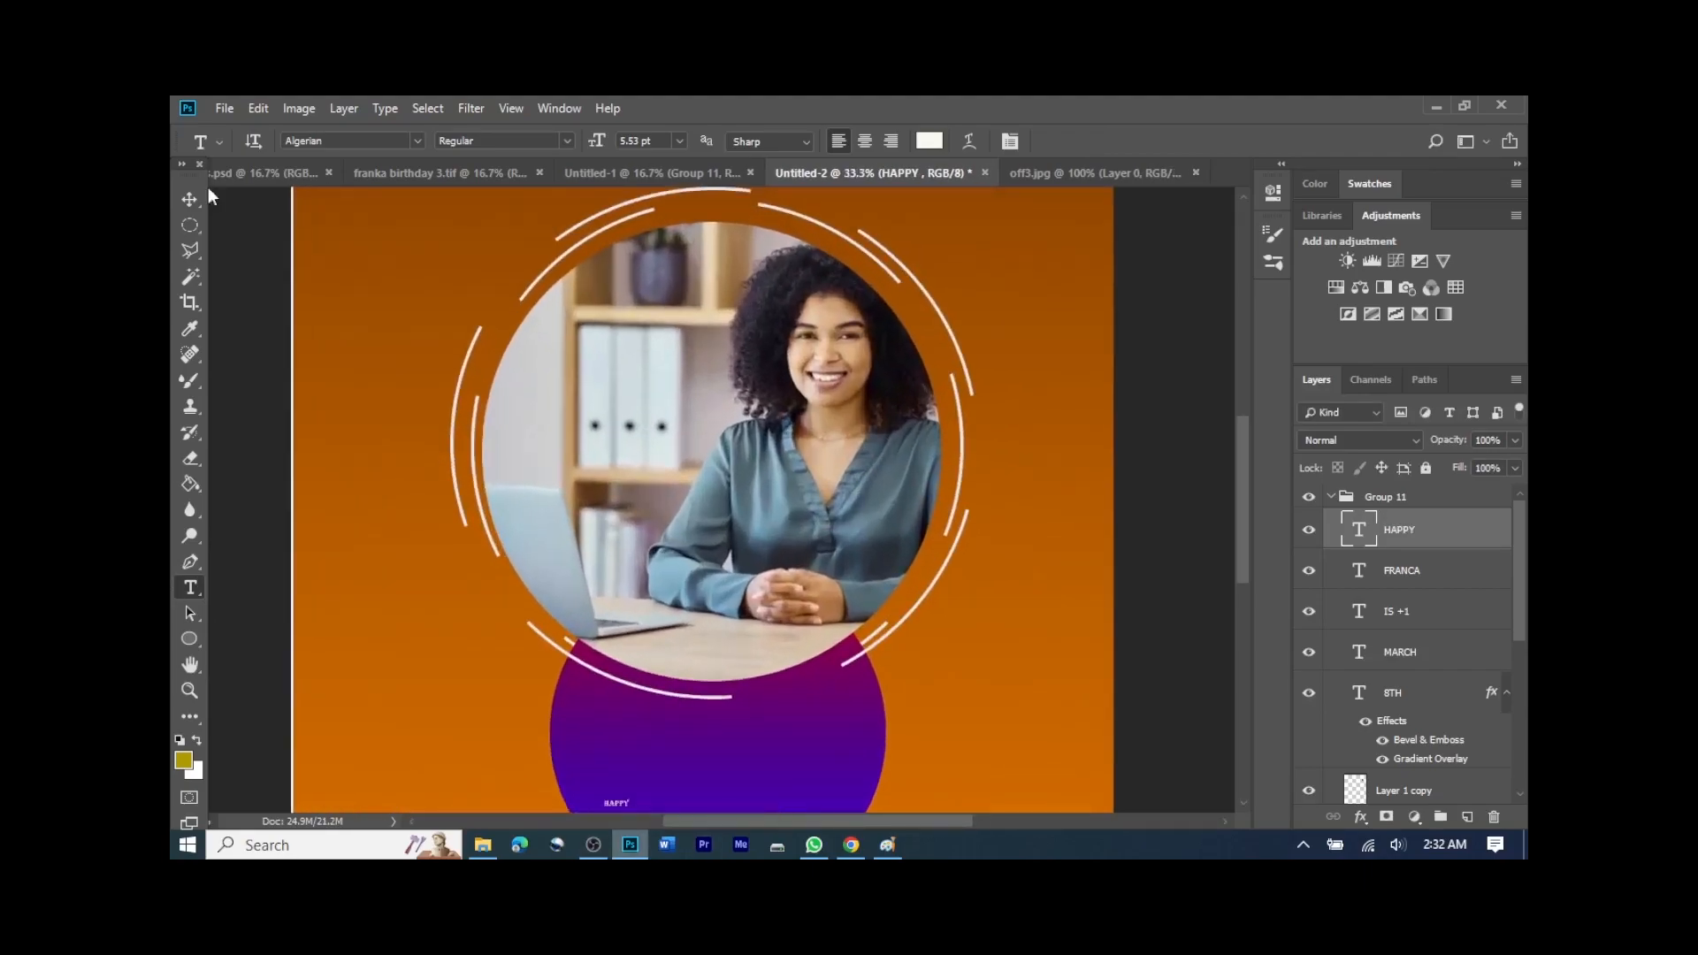
{"action": "left_click", "coordinate": [189, 200]}
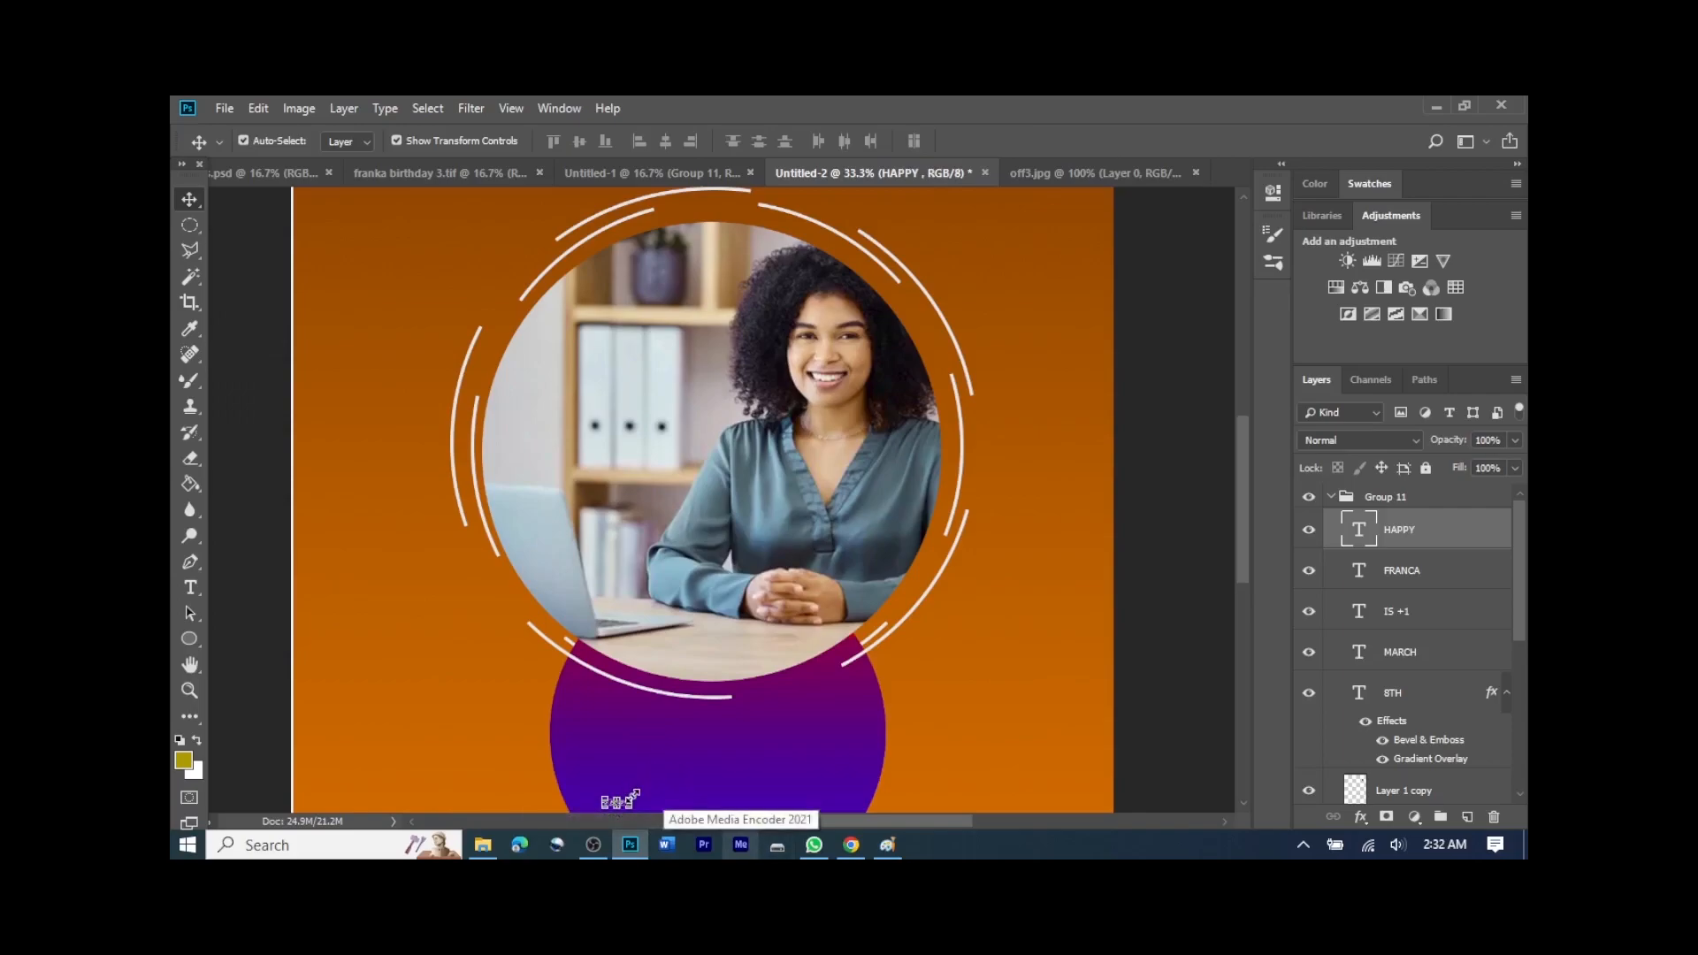
{"action": "left_click_drag", "start_coordinate": [632, 797], "coordinate": [754, 735]}
{"action": "key", "text": "Return"}
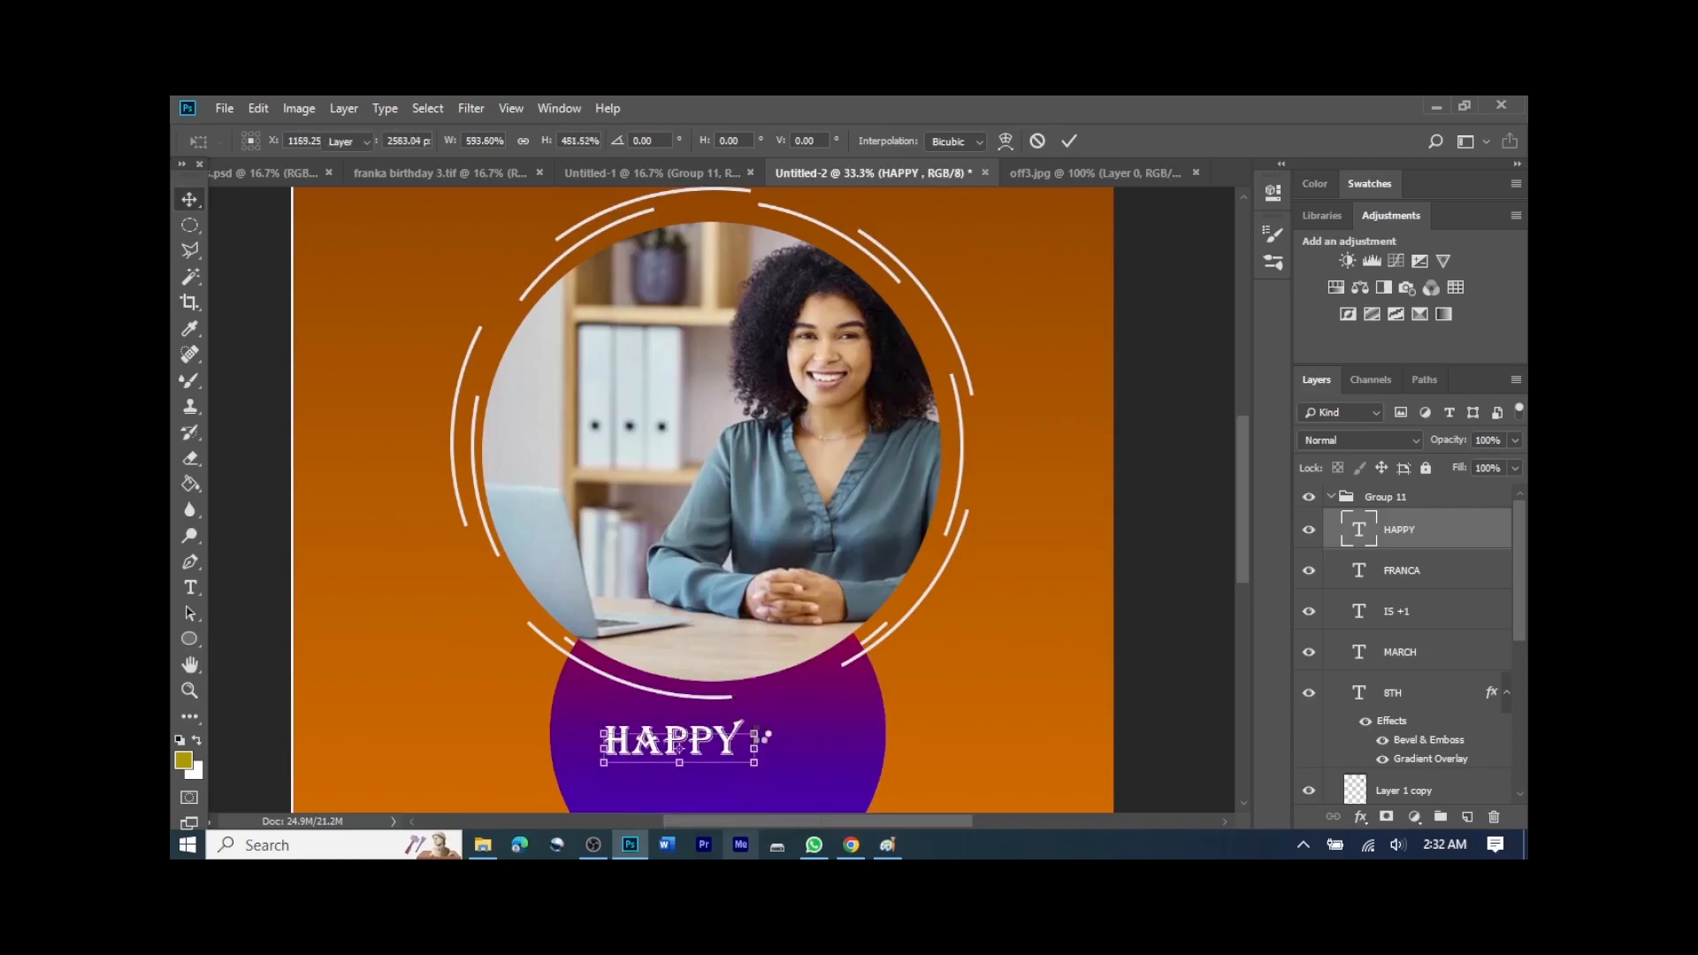
Step: Restyle the greeting text in the purple circle as "Happy" in the Blackadder ITC font
{"action": "left_click", "coordinate": [192, 586]}
{"action": "left_click", "coordinate": [695, 761]}
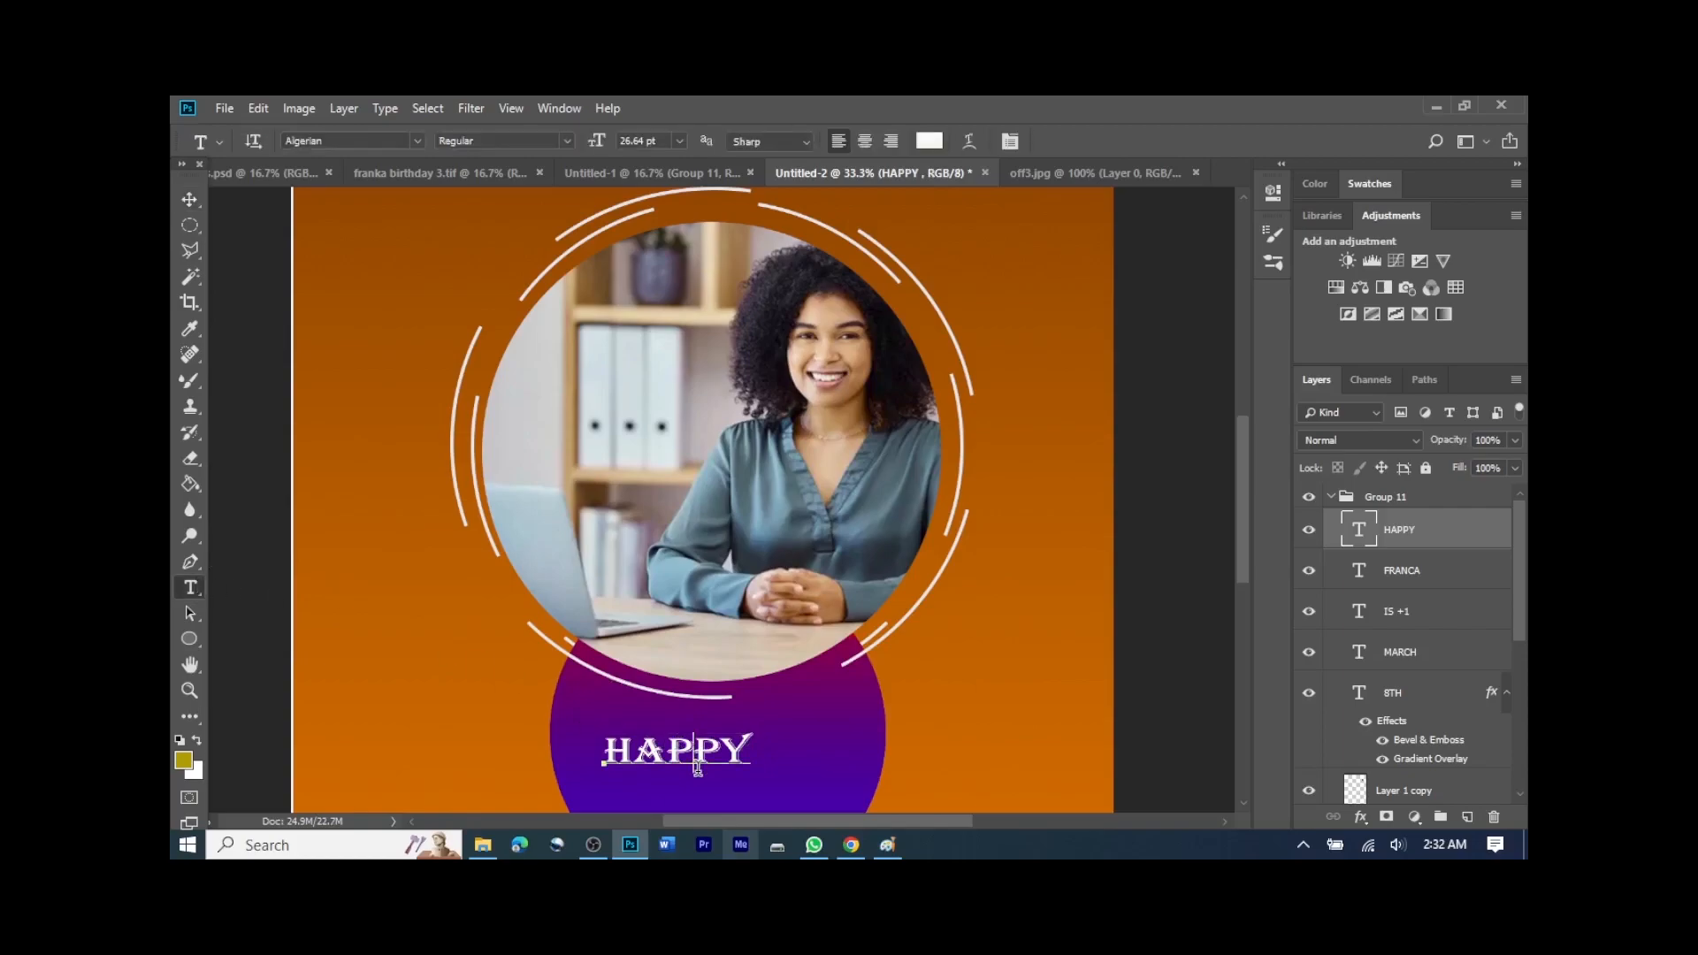
{"action": "double_click", "coordinate": [697, 758]}
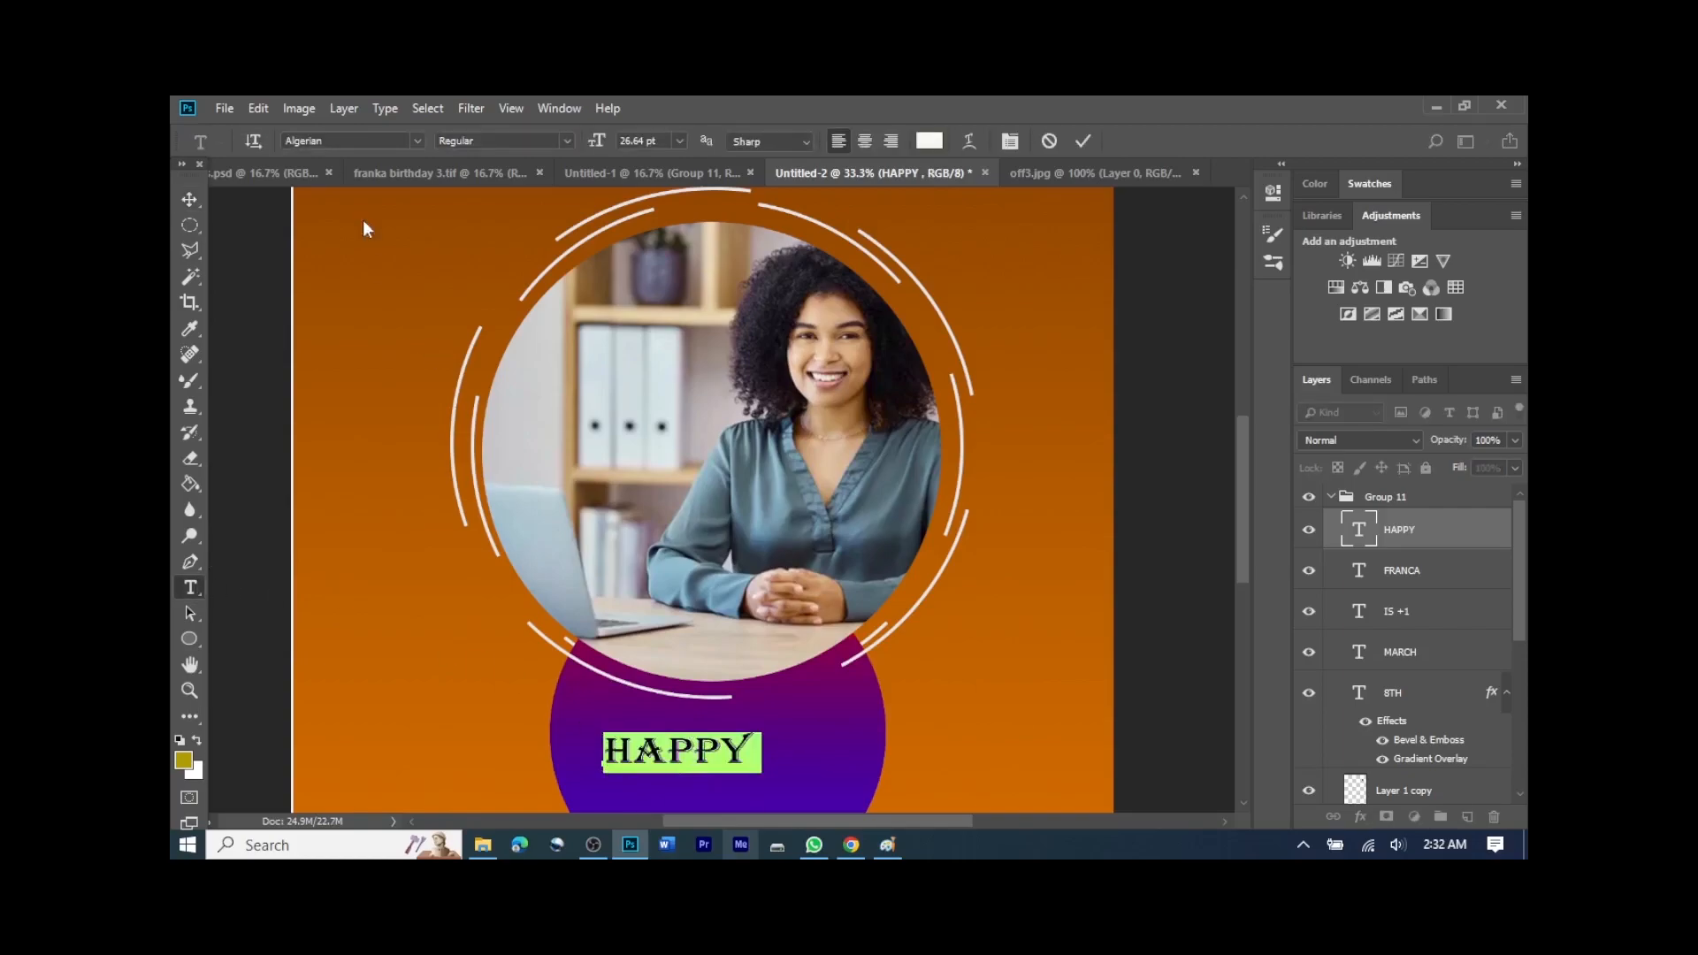
{"action": "left_click", "coordinate": [417, 140]}
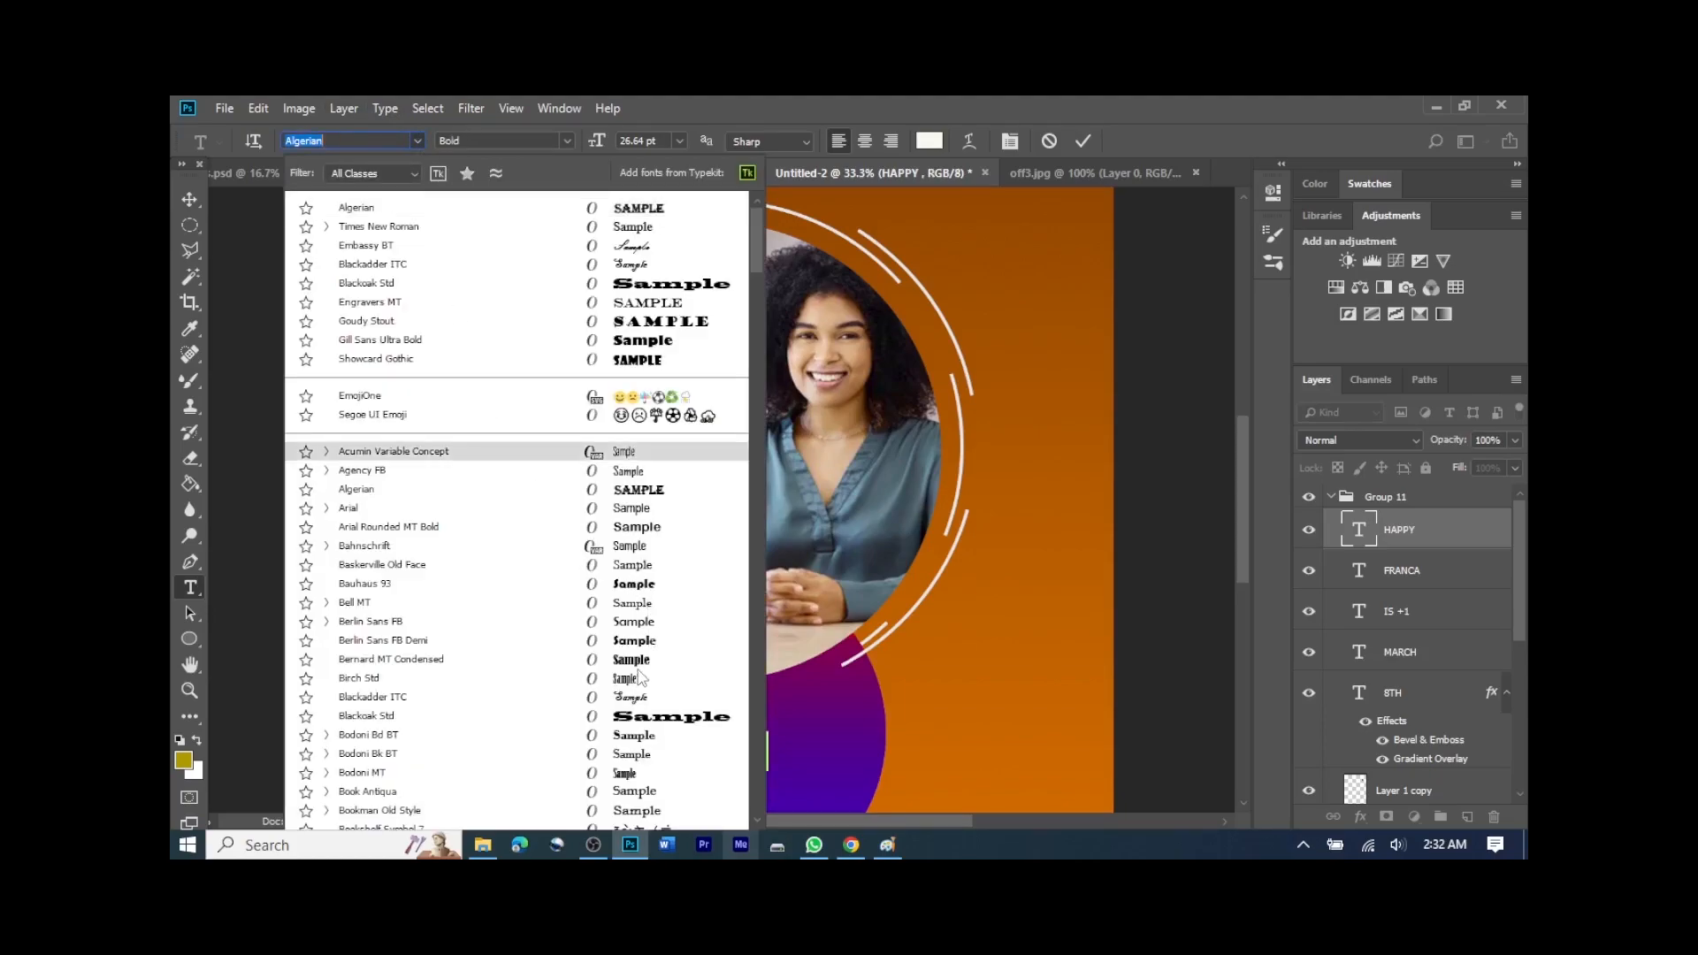
{"action": "left_click", "coordinate": [522, 696]}
{"action": "left_click", "coordinate": [1082, 144]}
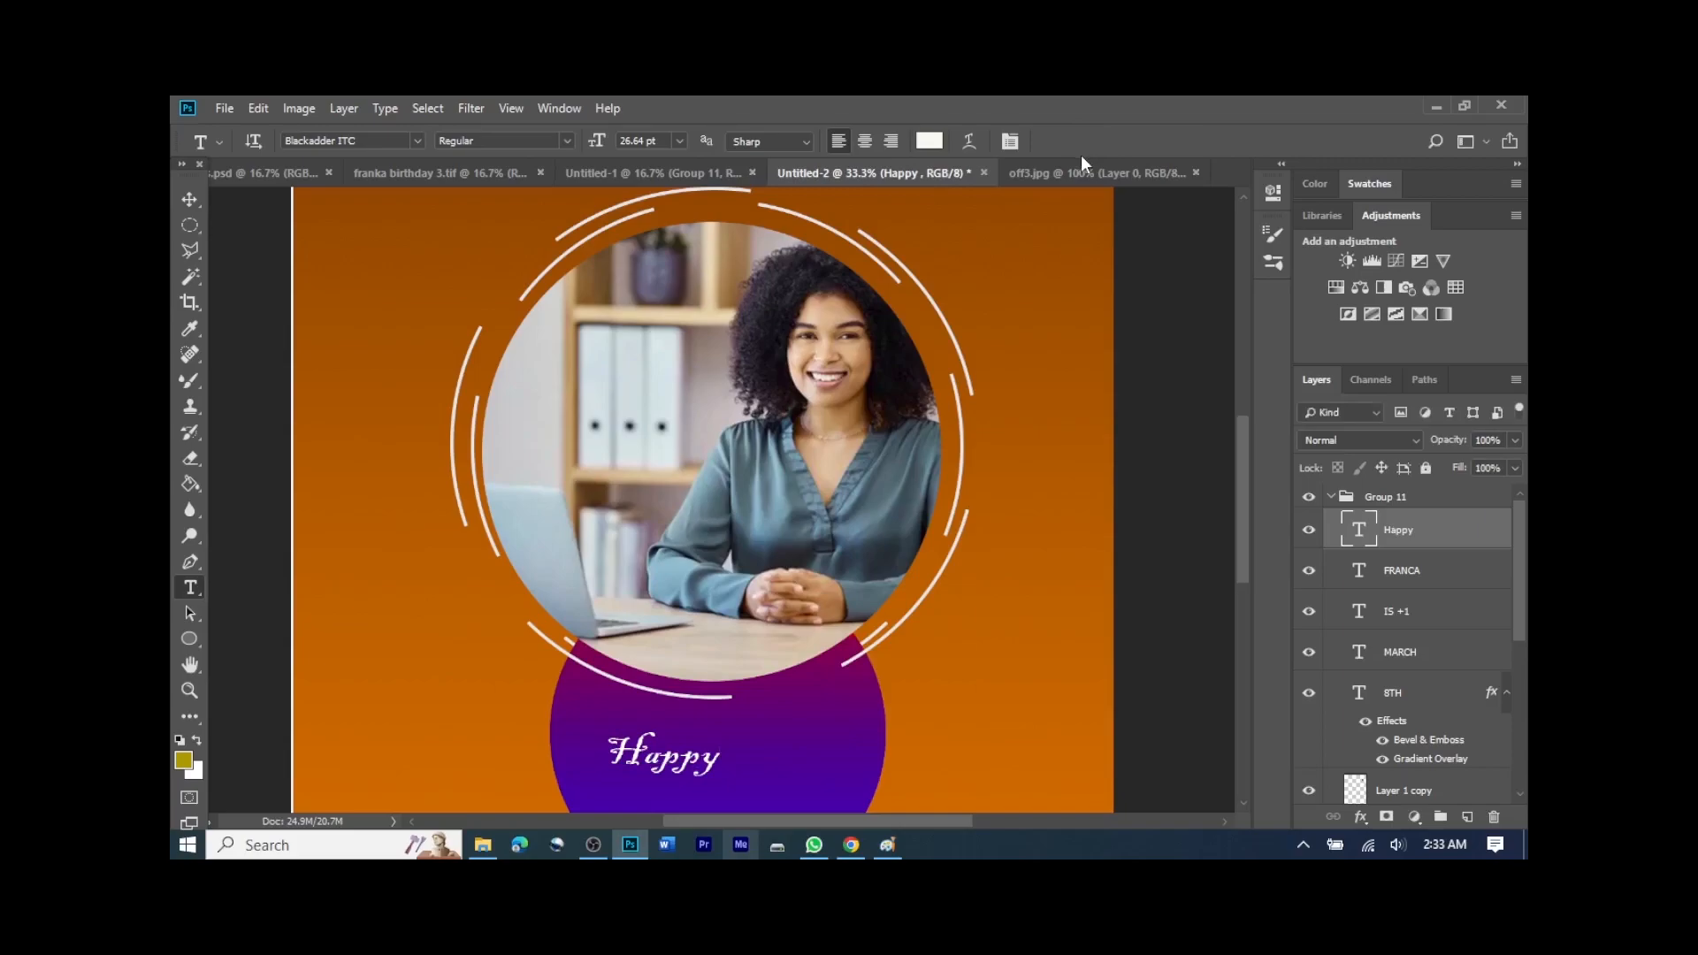
Step: Scale the "Happy" text to about 142.8% and centre it in the upper part of the purple circle
{"action": "left_click", "coordinate": [201, 207]}
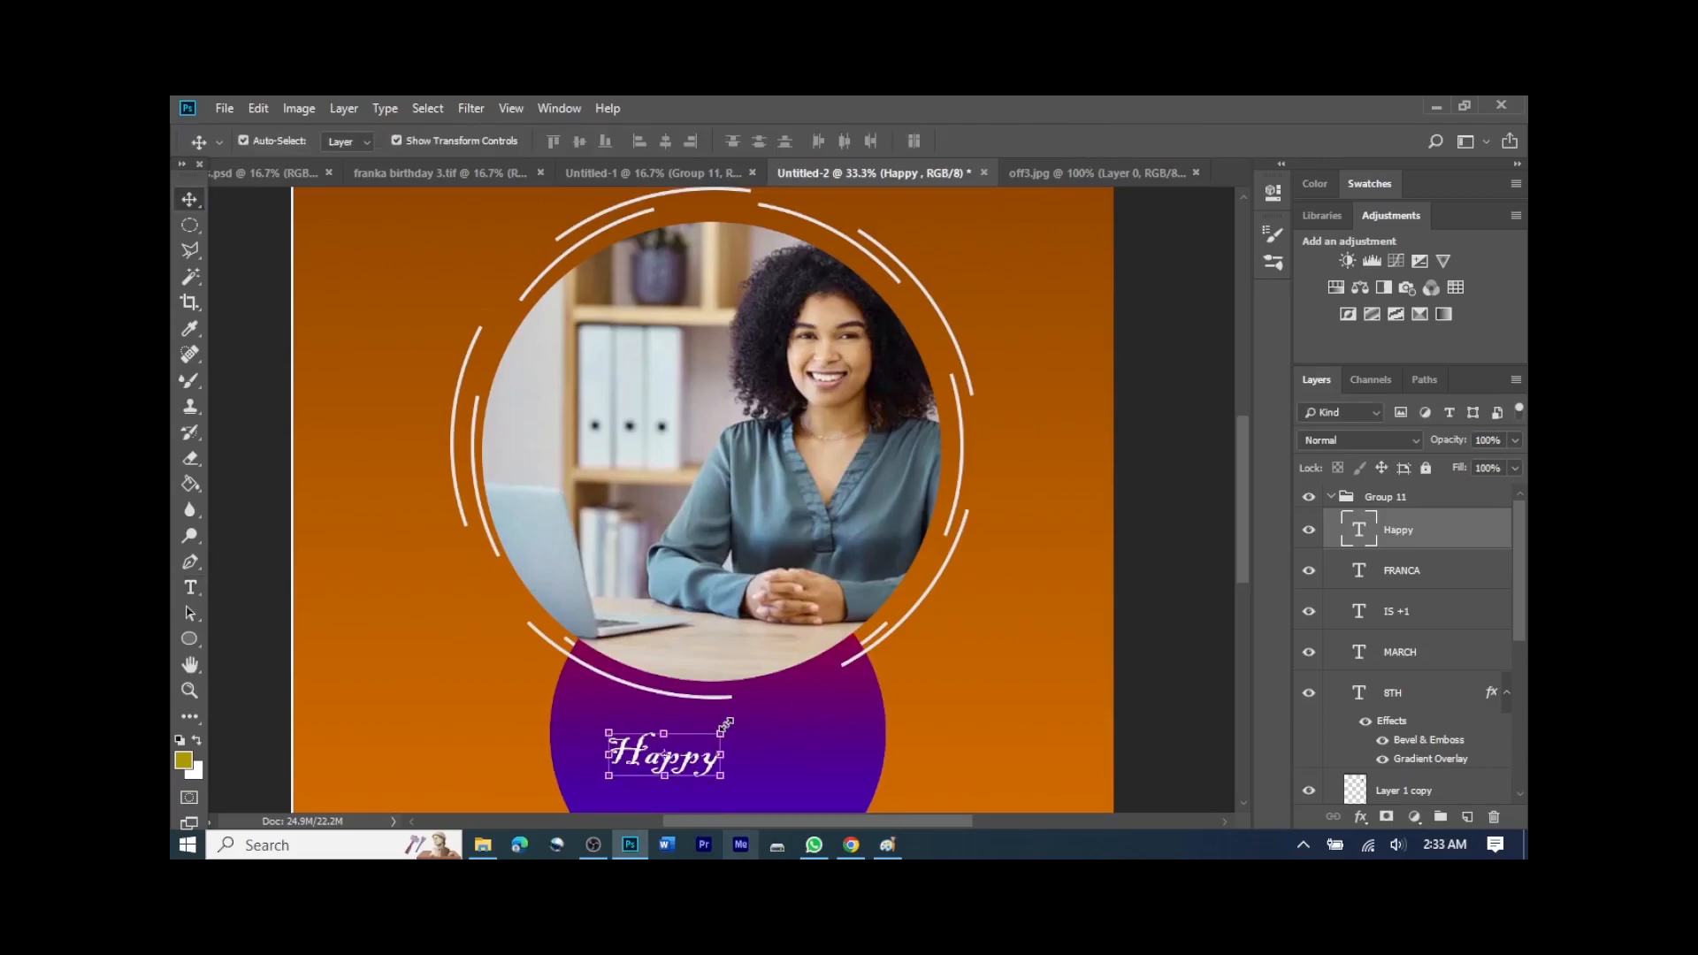
{"action": "left_click_drag", "start_coordinate": [725, 730], "coordinate": [770, 695]}
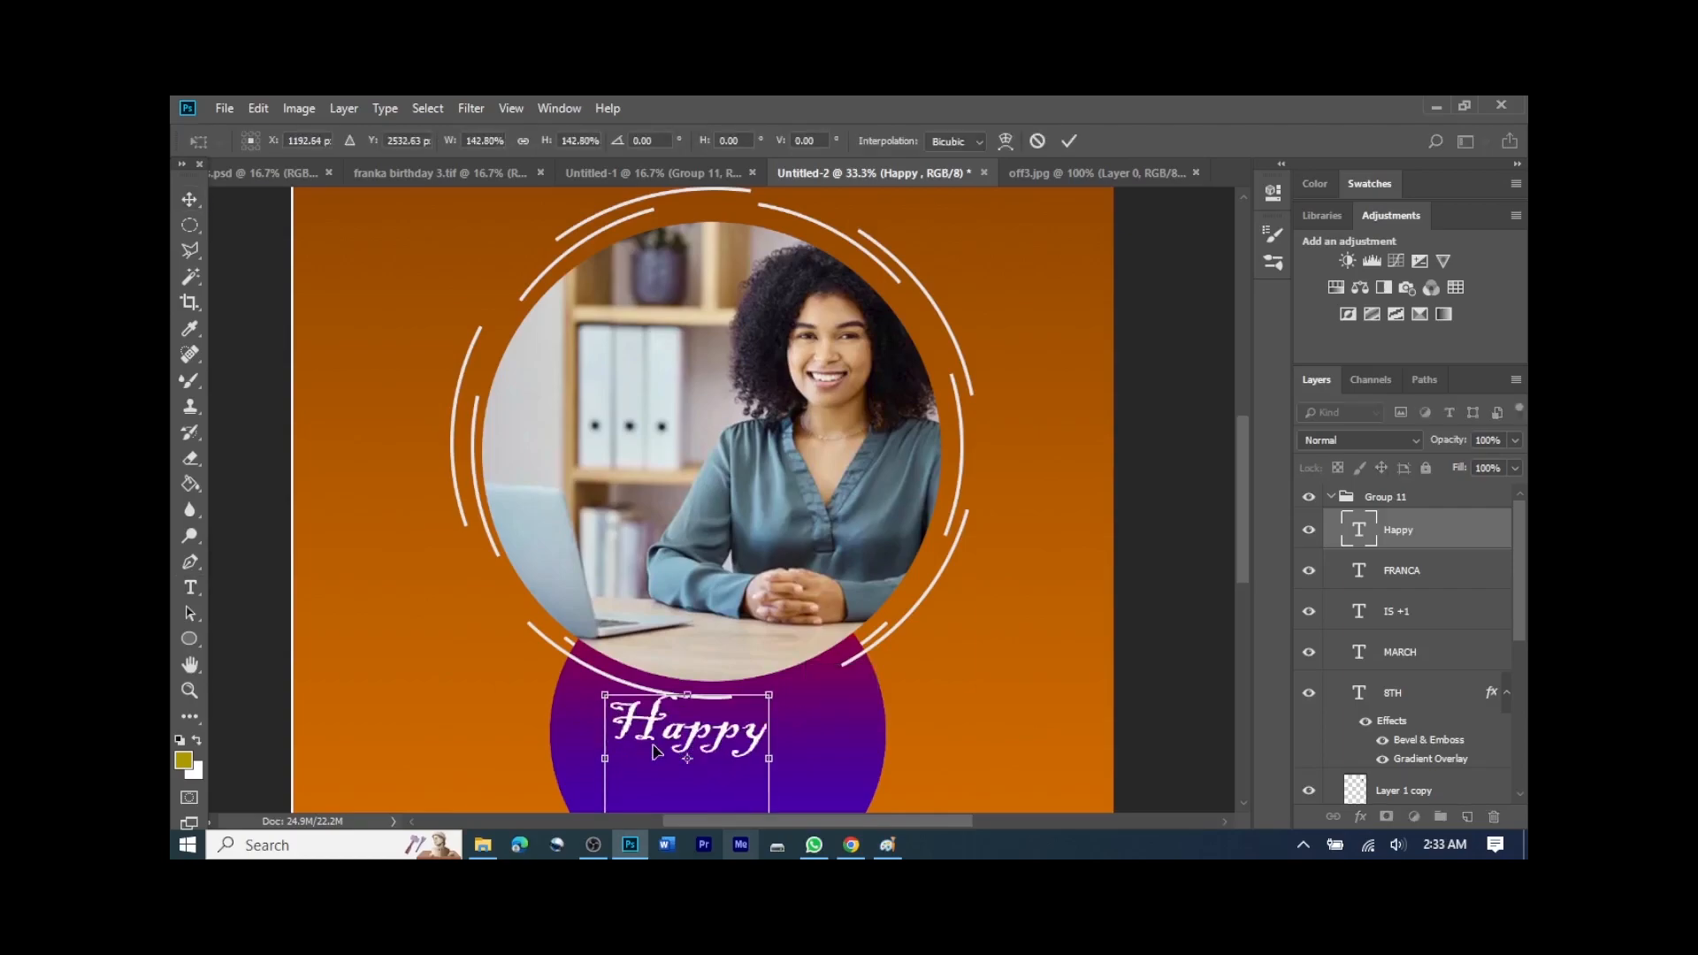
{"action": "left_click_drag", "start_coordinate": [695, 738], "coordinate": [737, 733]}
{"action": "key", "text": "Return"}
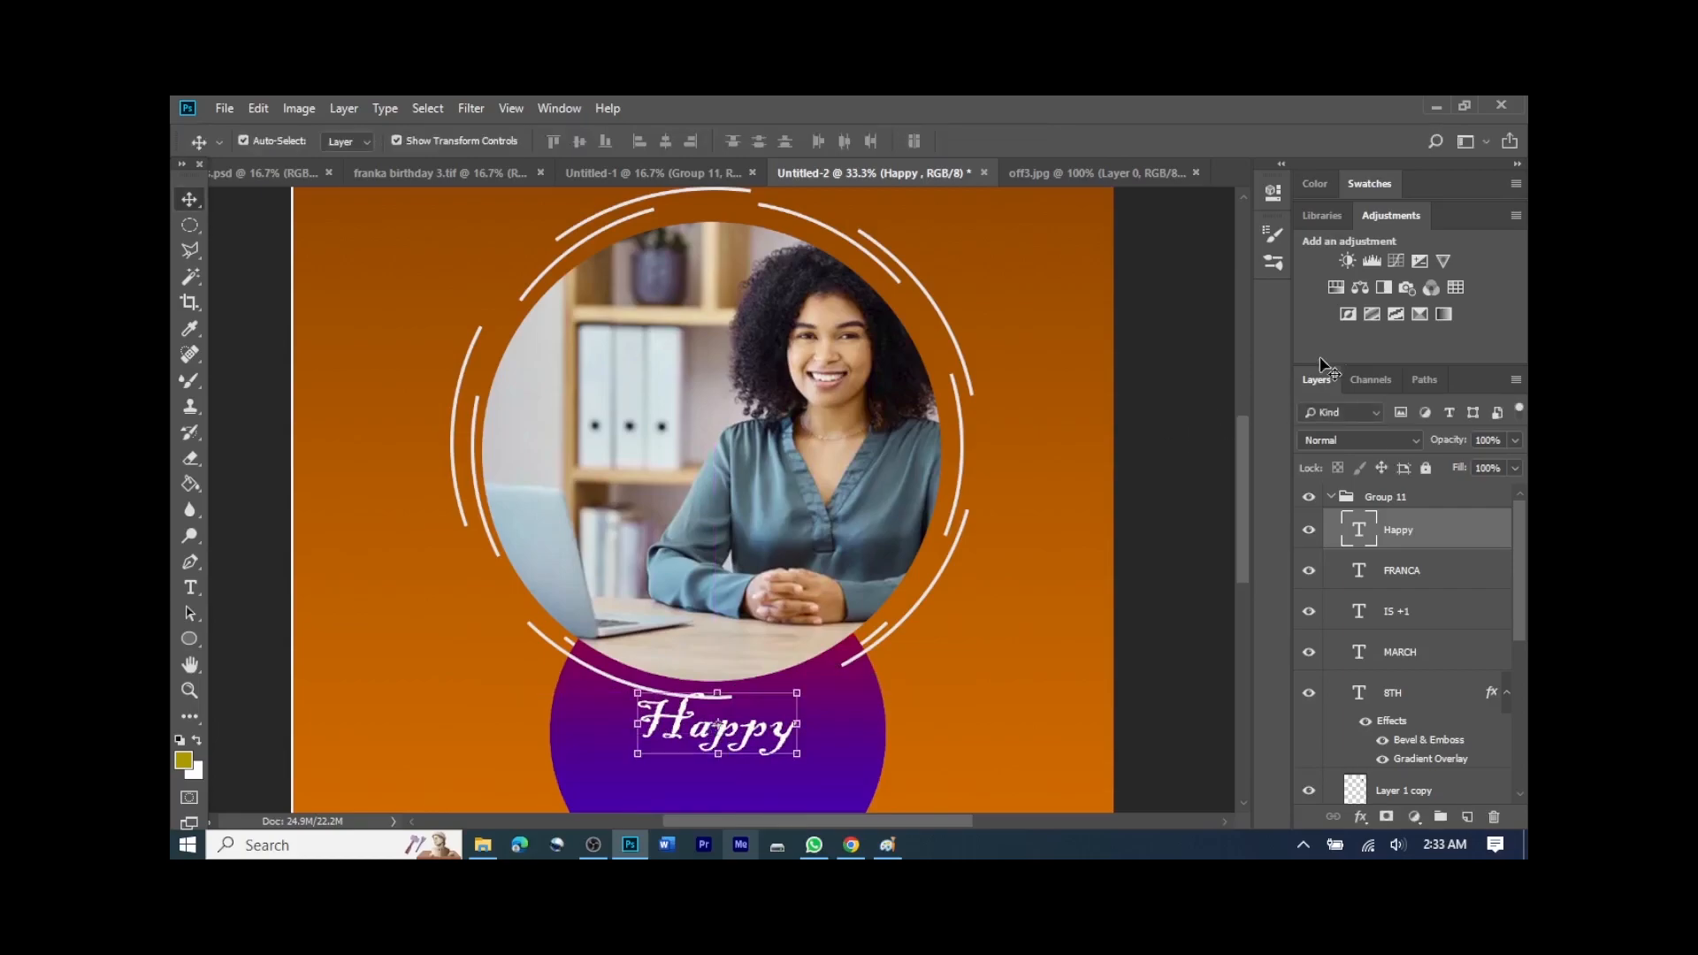
Step: Add the text "BIRTHDAY" below "Happy" in the purple circle and set its font to Gill Sans Ultra Bold
{"action": "left_click_drag", "start_coordinate": [1245, 468], "coordinate": [1246, 511]}
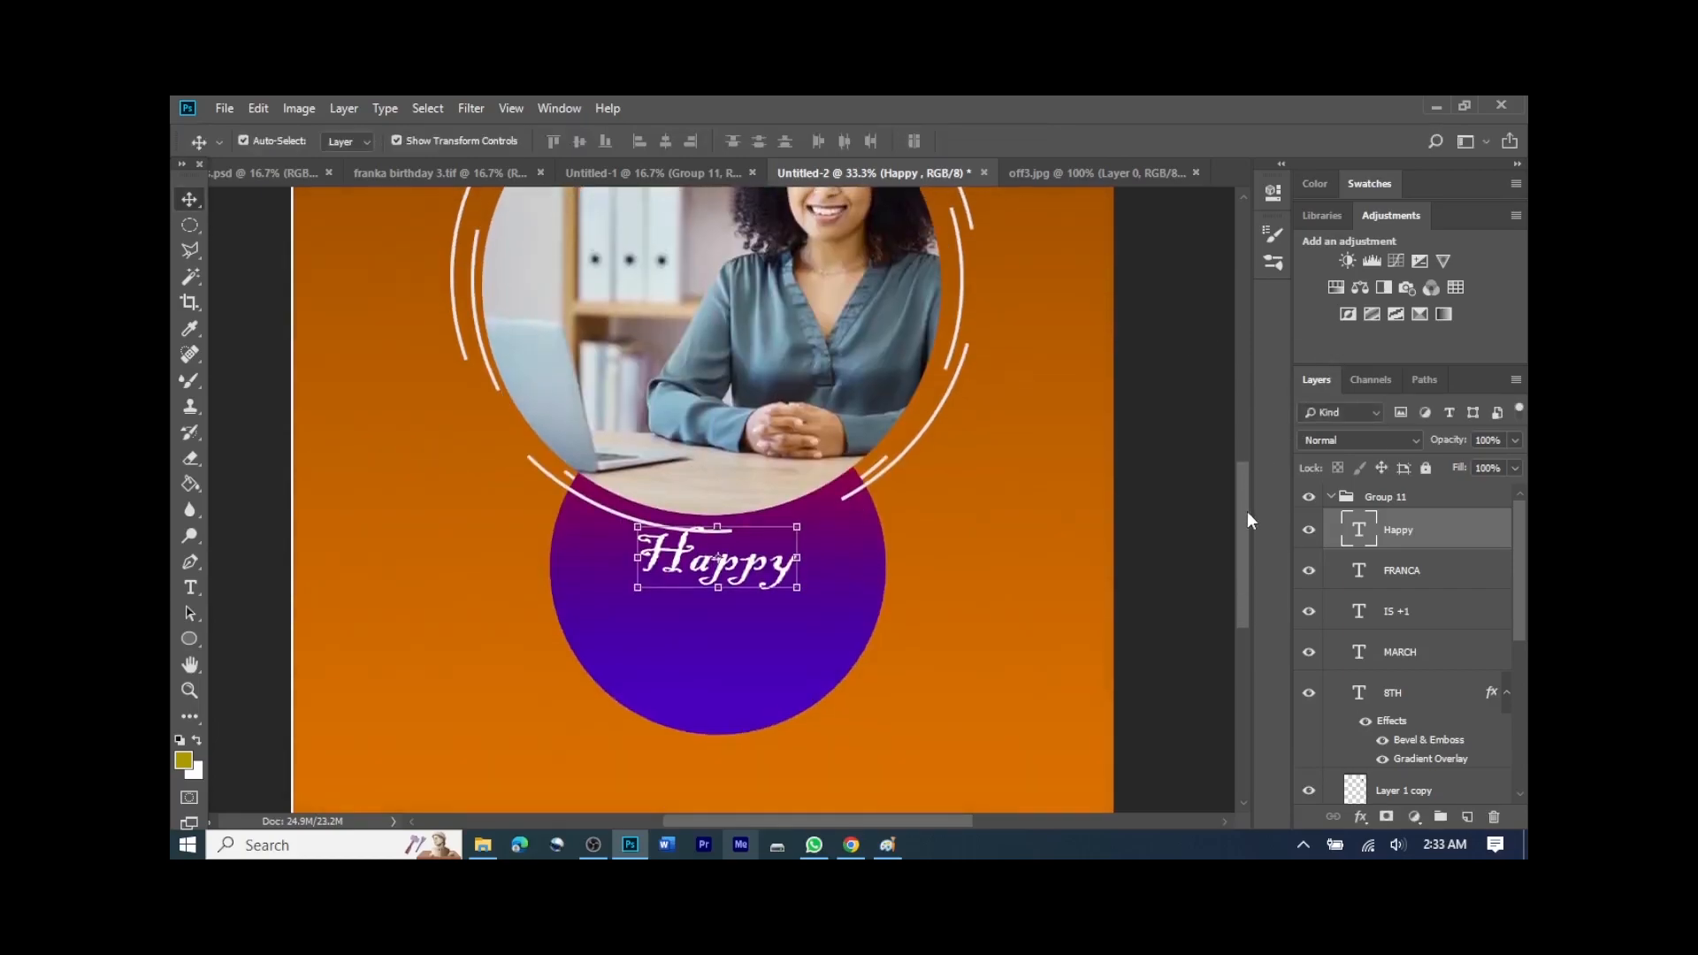
{"action": "left_click", "coordinate": [363, 524]}
{"action": "left_click", "coordinate": [190, 588]}
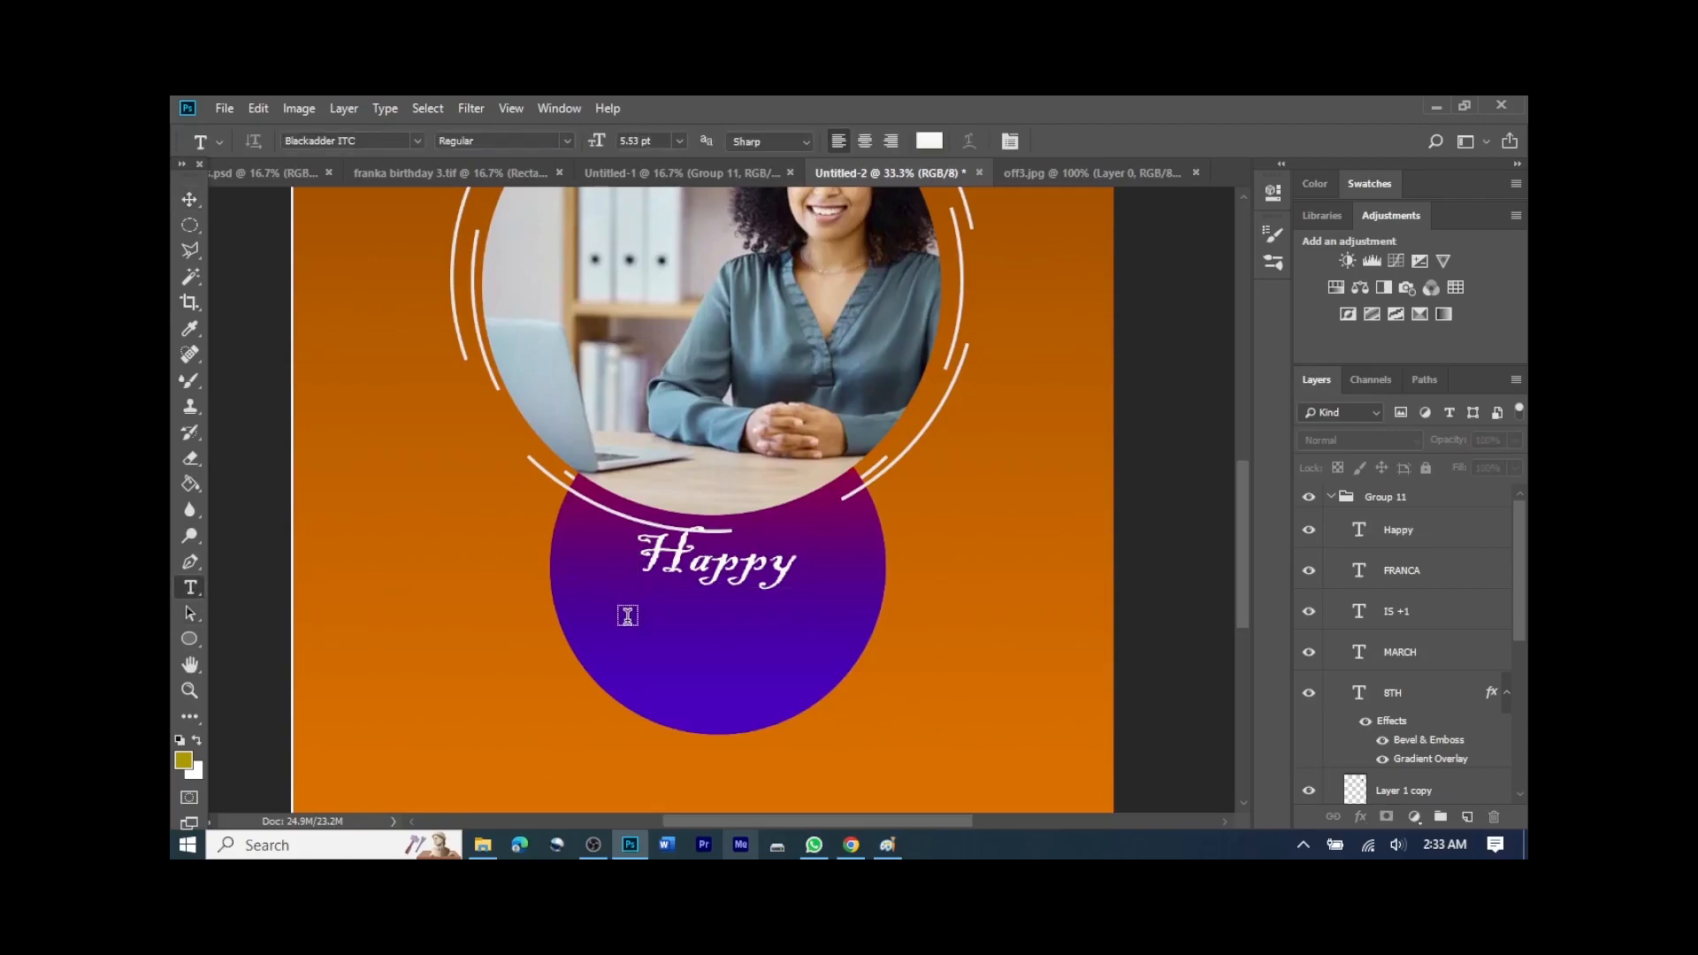
{"action": "left_click", "coordinate": [626, 616]}
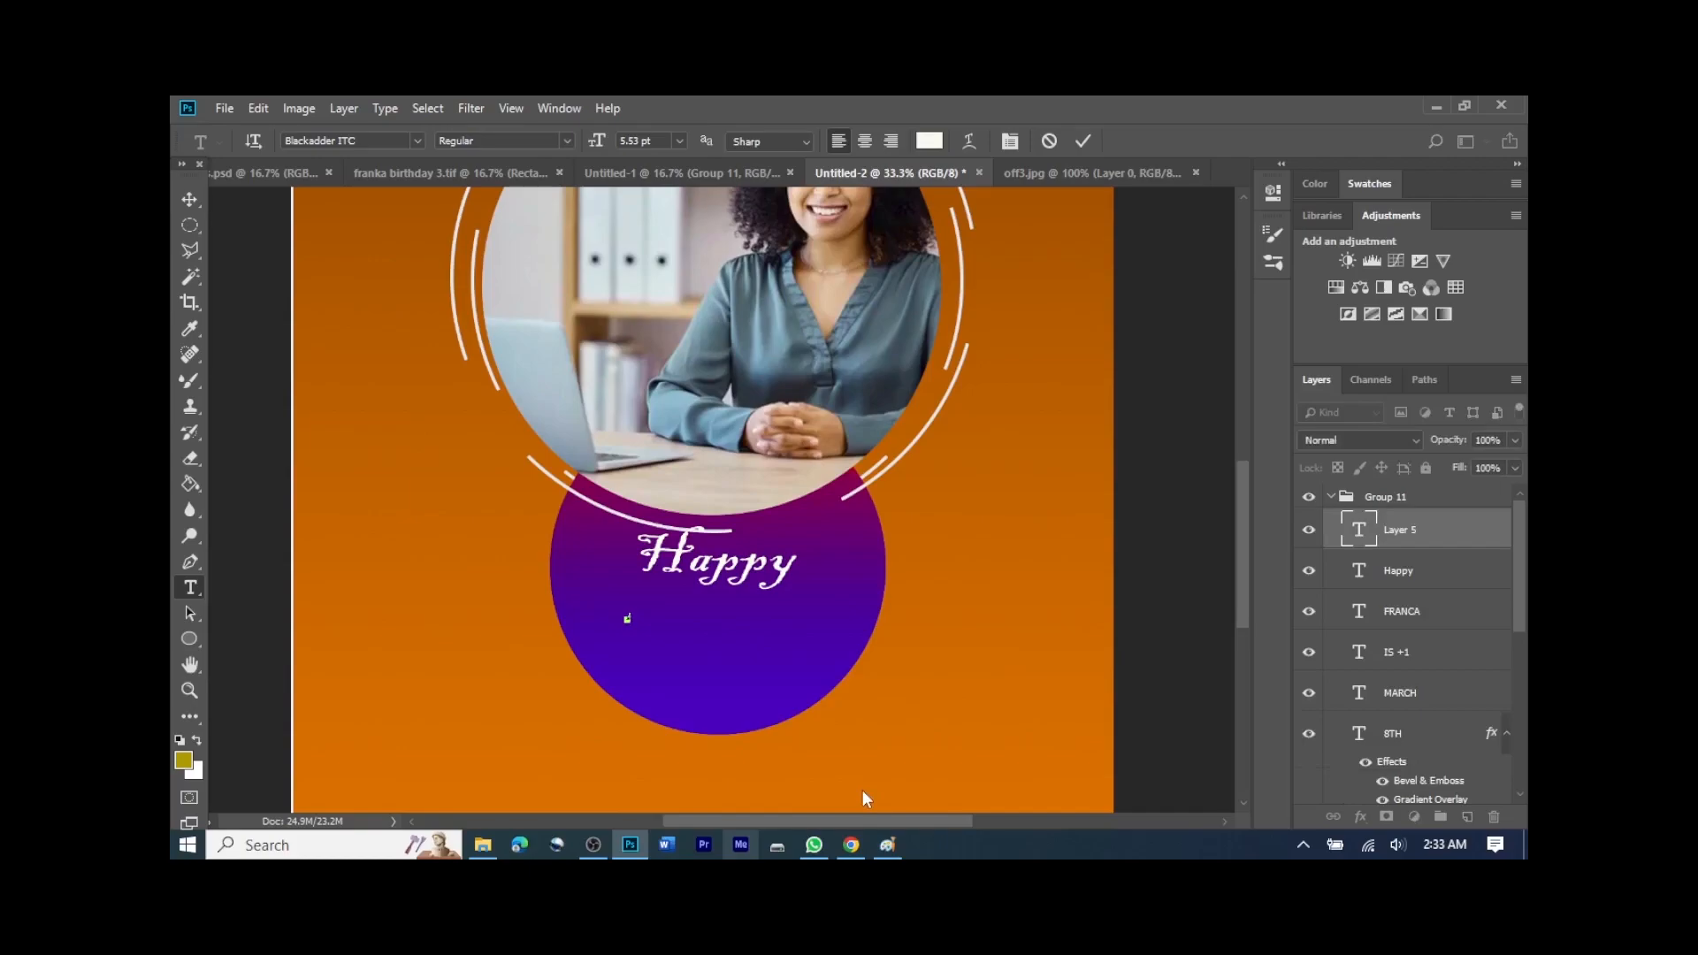
{"action": "type", "text": "BIRTHDAY"}
{"action": "key", "text": "ctrl+a"}
{"action": "left_click", "coordinate": [416, 141]}
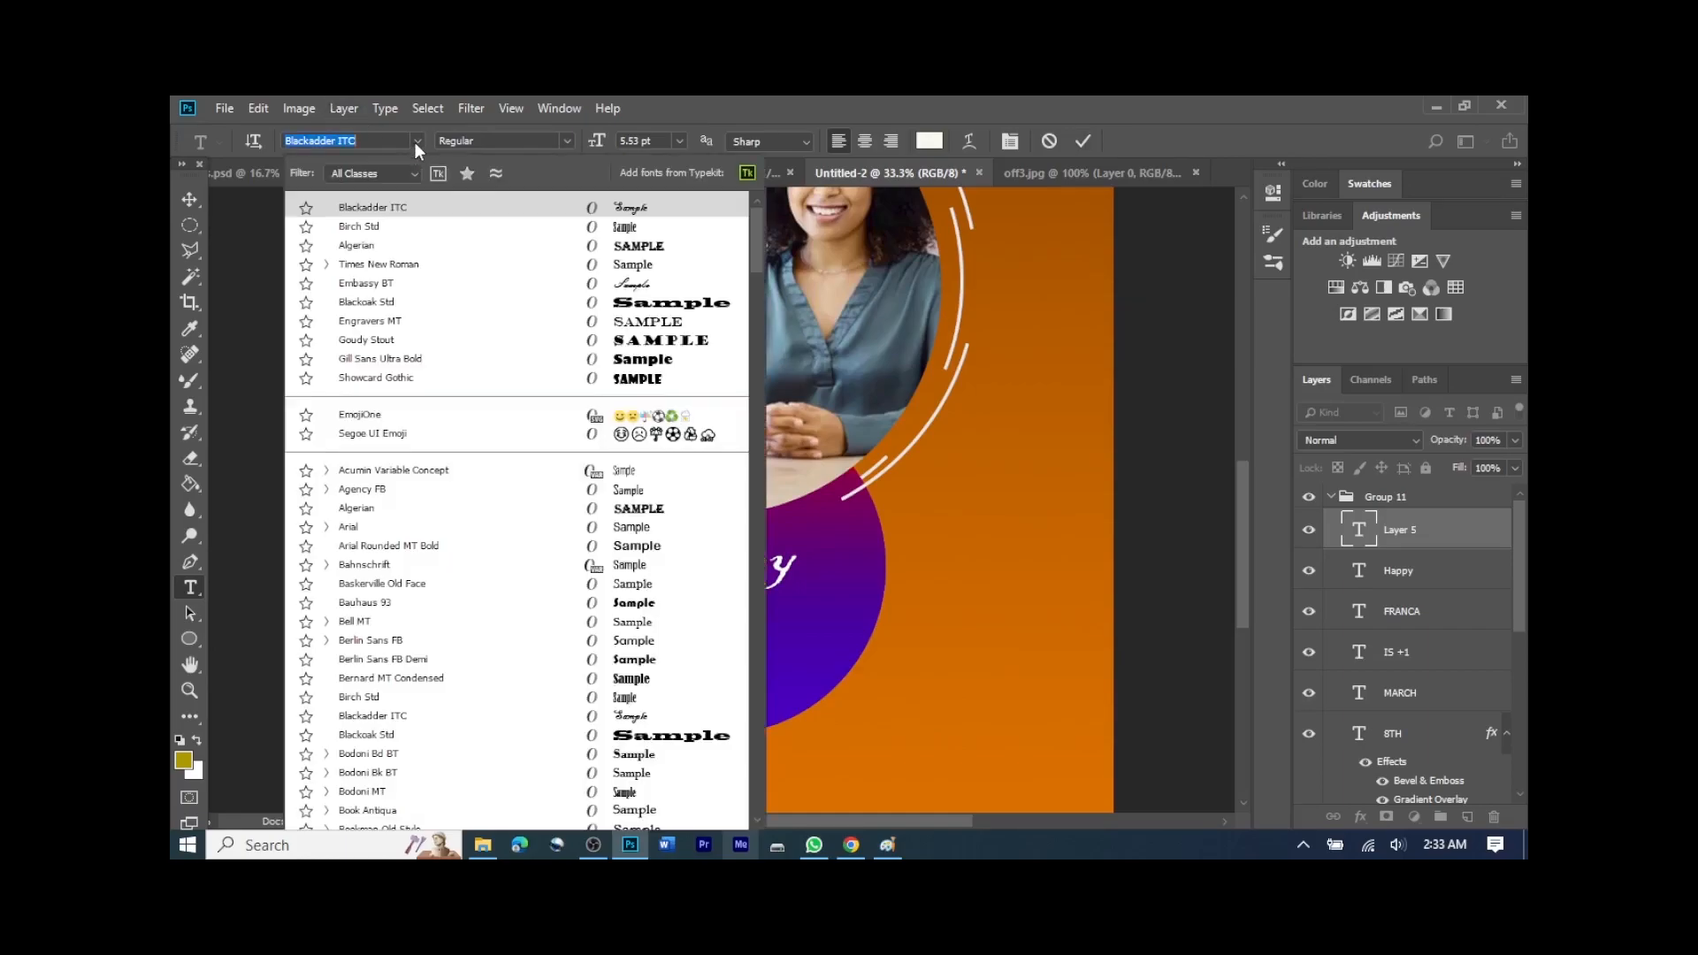
{"action": "left_click", "coordinate": [610, 359]}
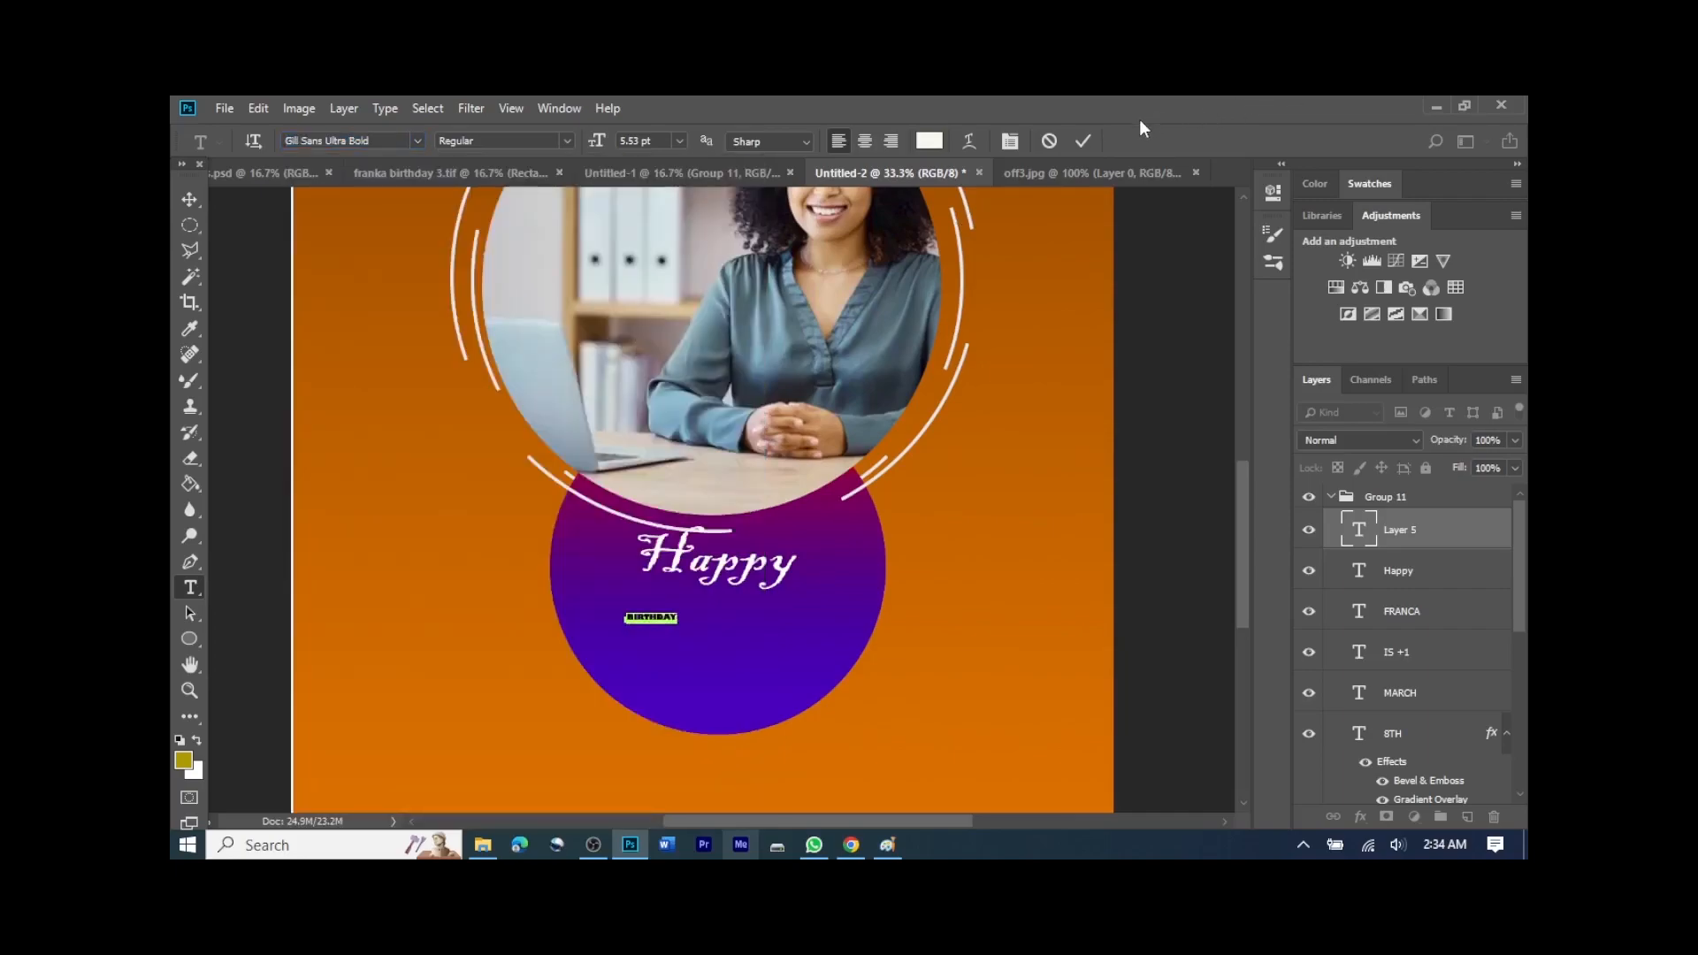
{"action": "left_click", "coordinate": [1083, 140]}
Step: Scale the "BIRTHDAY" text to about 570% width and 761% height and centre it beneath "Happy" in the purple circle
{"action": "left_click", "coordinate": [188, 205]}
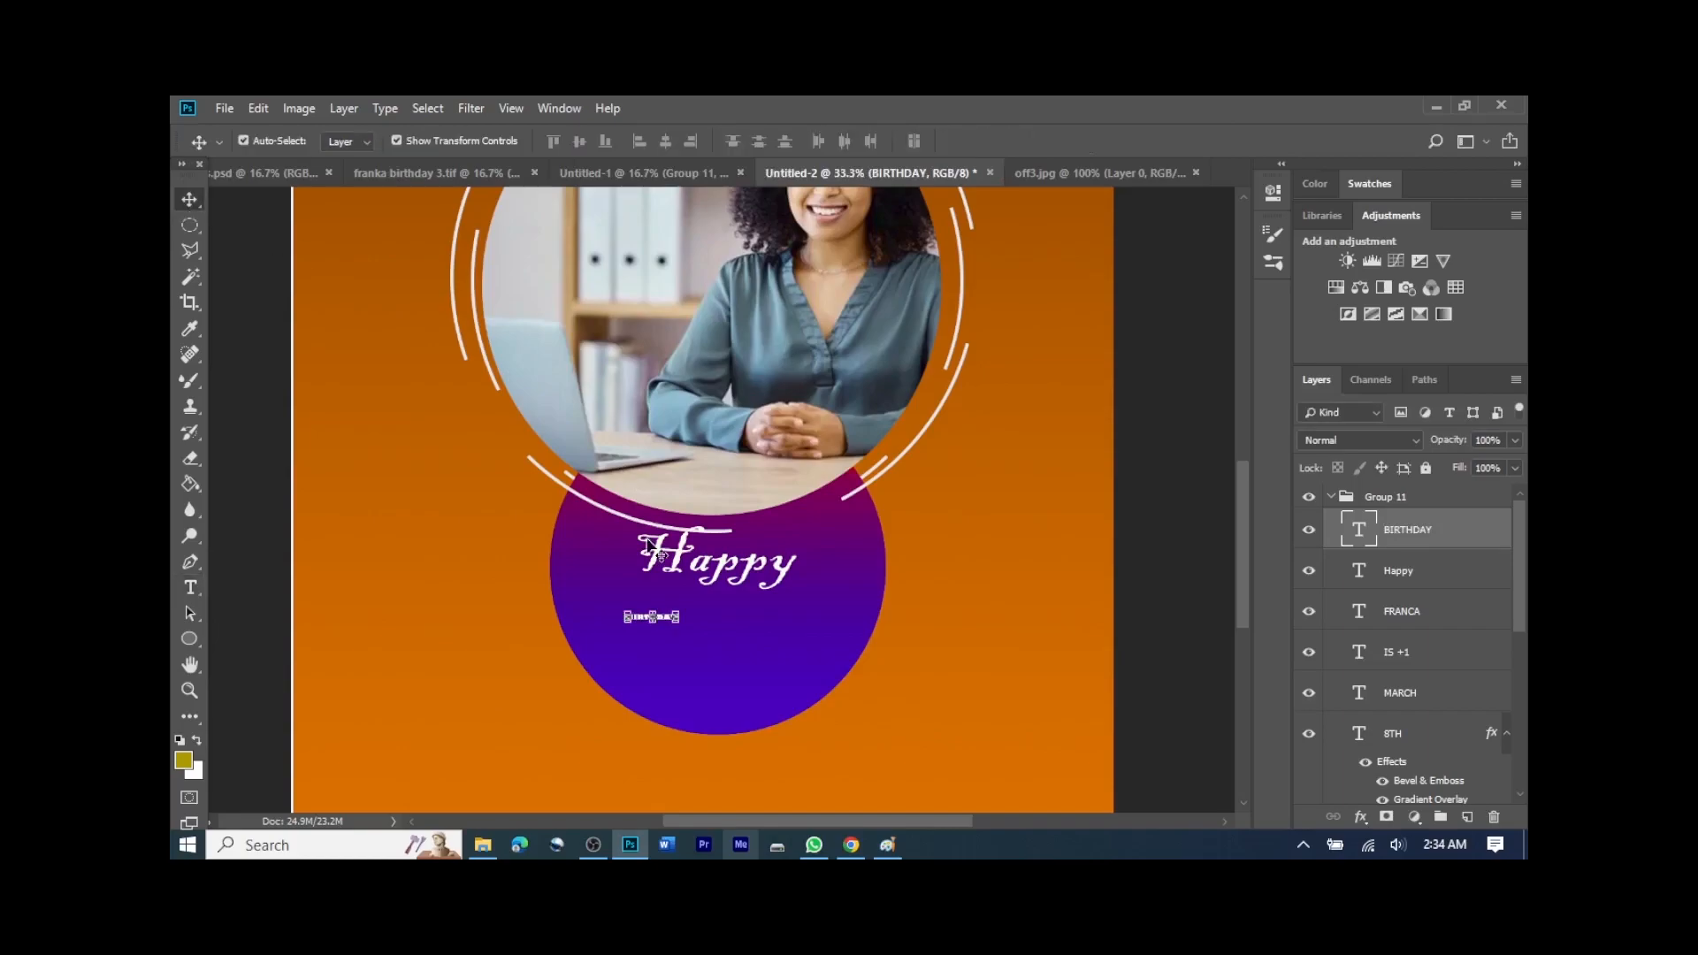
{"action": "left_click_drag", "start_coordinate": [681, 624], "coordinate": [817, 693]}
{"action": "left_click_drag", "start_coordinate": [621, 612], "coordinate": [566, 571]}
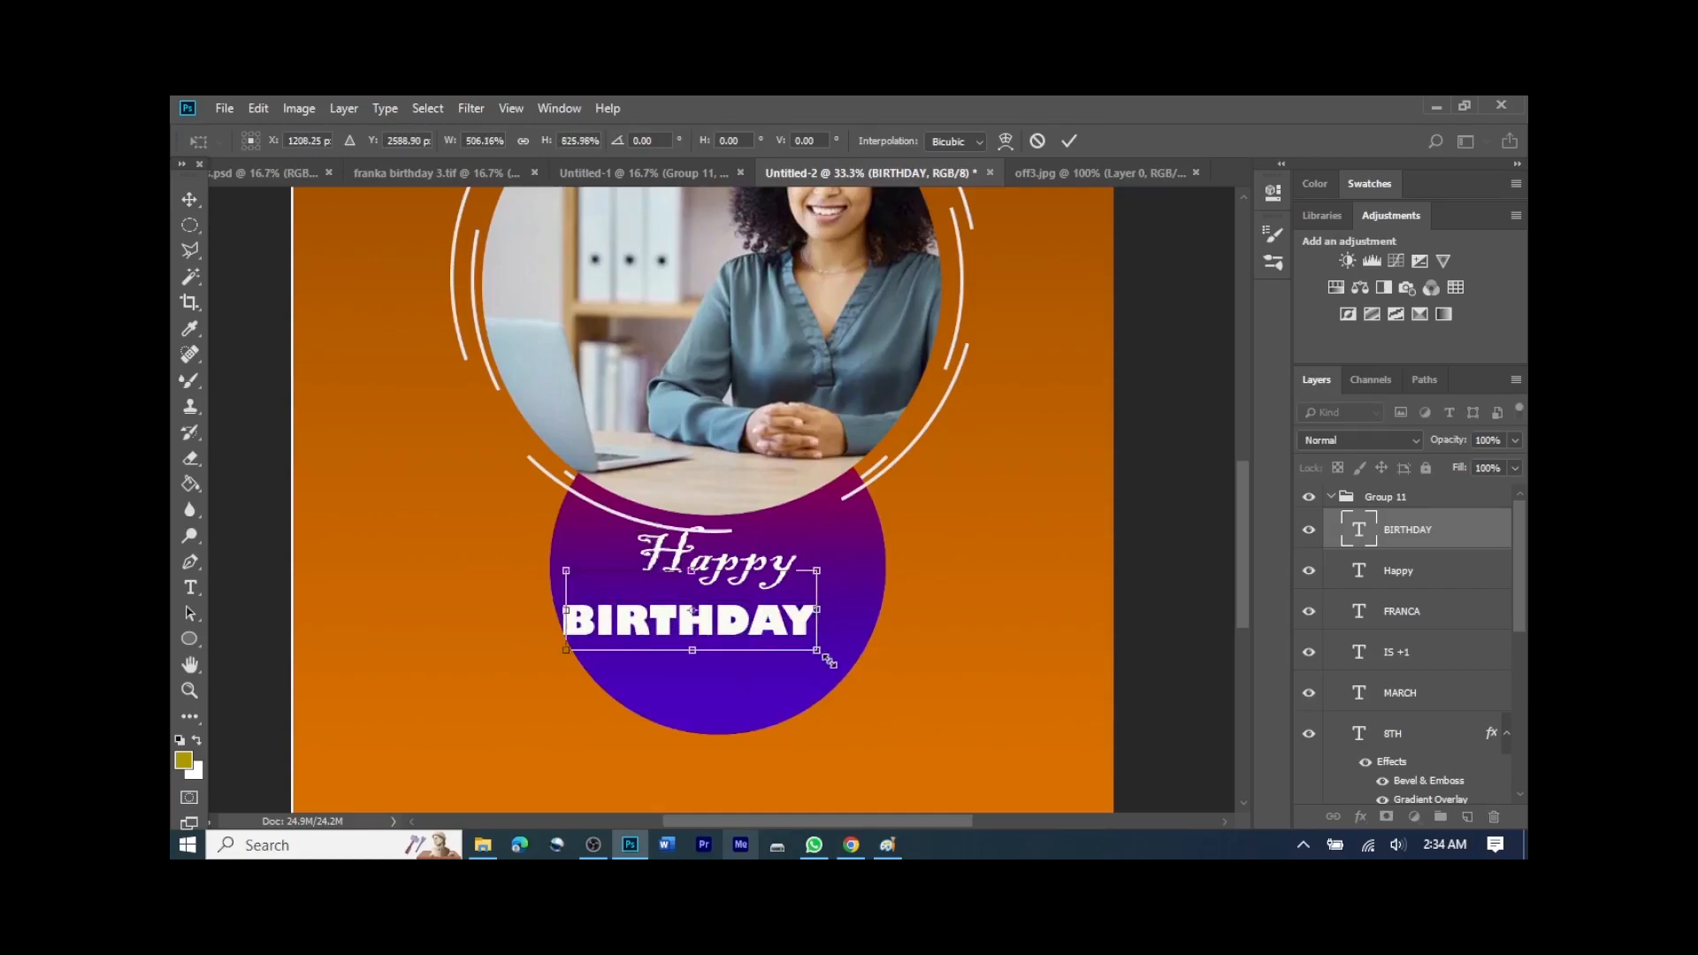
{"action": "left_click_drag", "start_coordinate": [819, 657], "coordinate": [849, 662]}
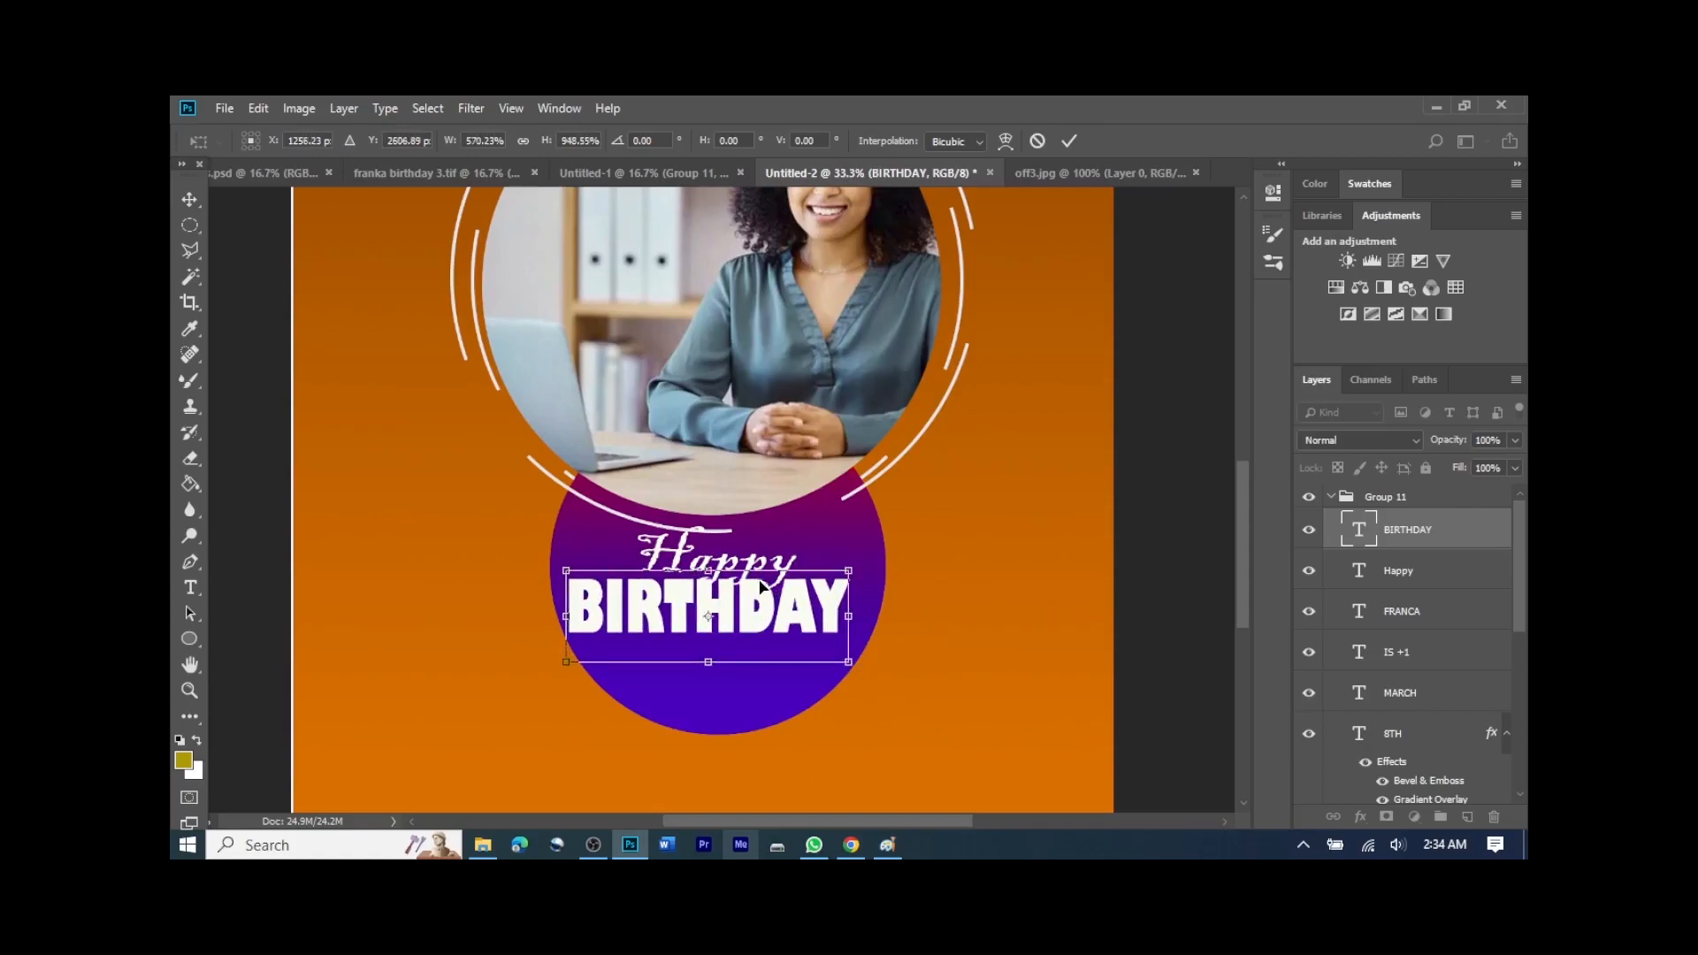
{"action": "left_click_drag", "start_coordinate": [708, 567], "coordinate": [710, 585]}
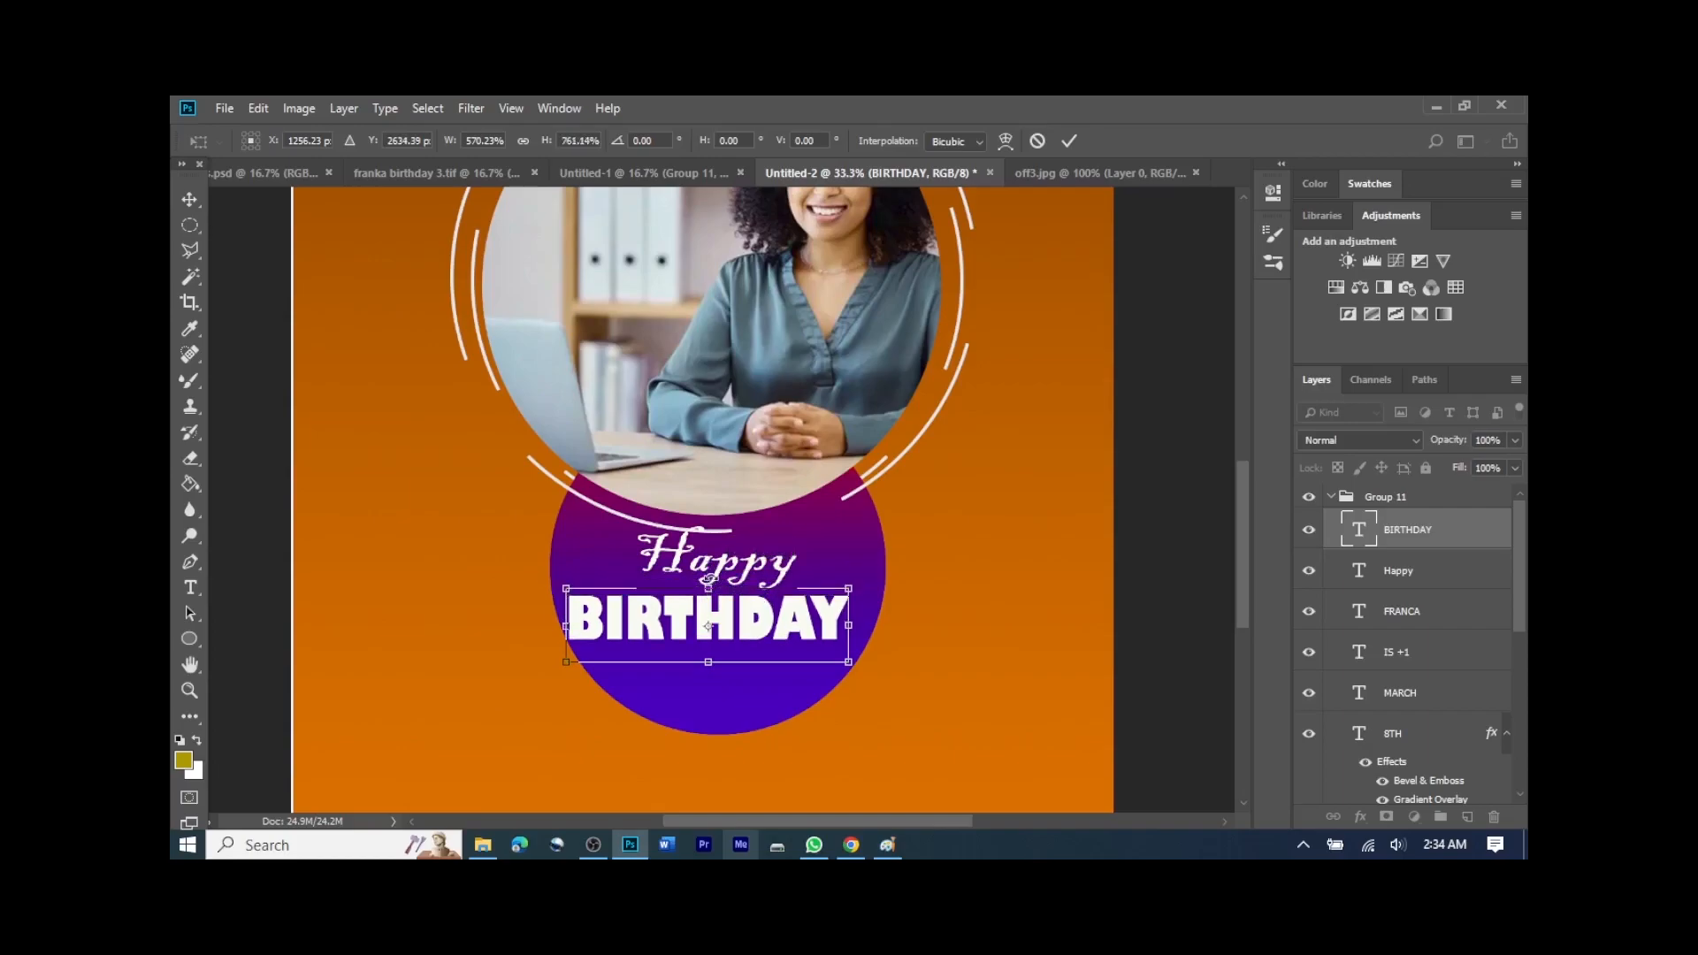
{"action": "key", "text": "Return"}
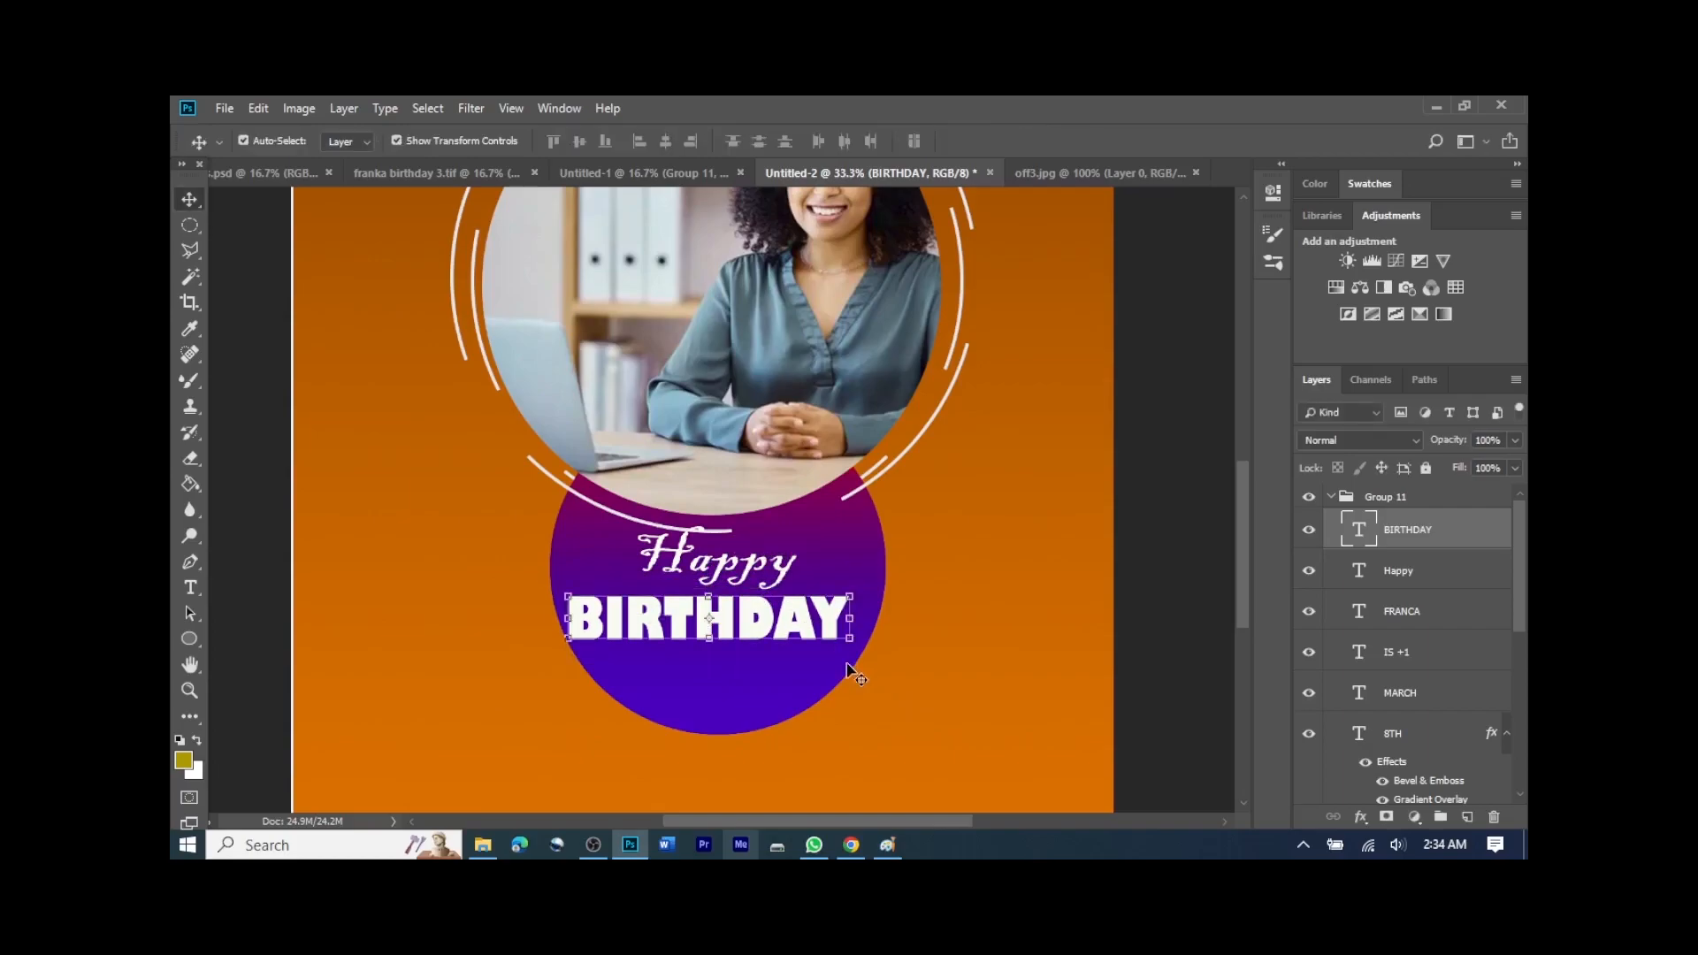
{"action": "left_click_drag", "start_coordinate": [771, 625], "coordinate": [787, 624]}
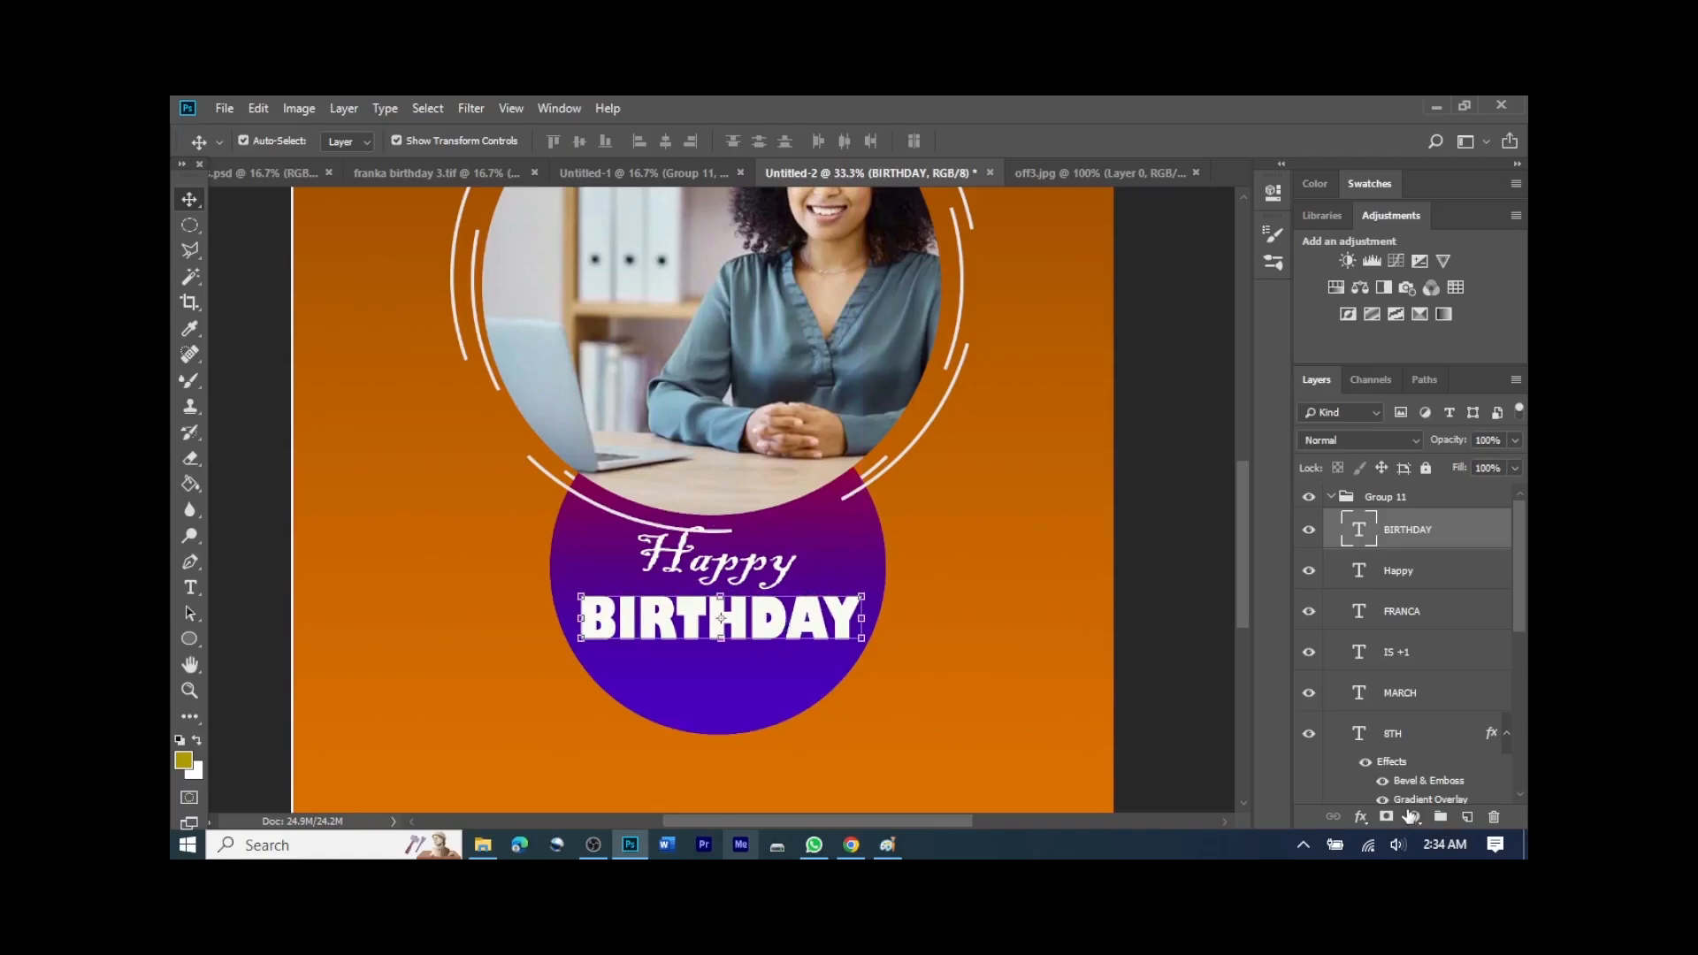
Step: Give the "BIRTHDAY" text a gold linear Gradient Overlay with its Color Overlay switched off
{"action": "left_click", "coordinate": [1360, 817]}
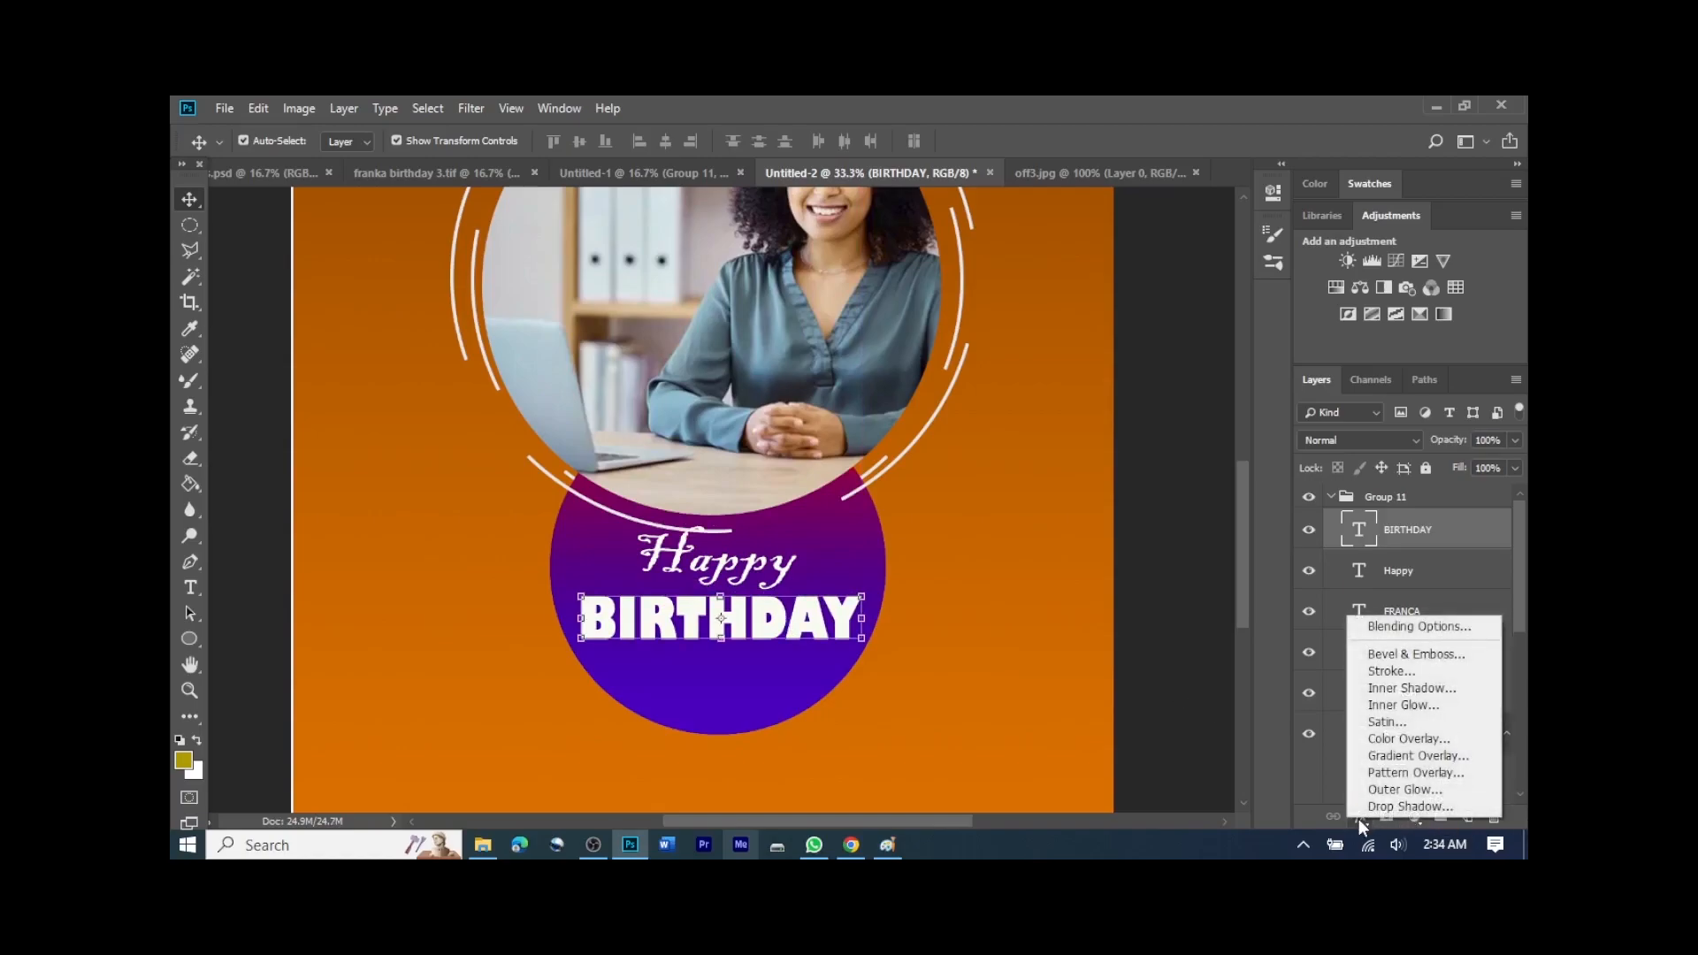
{"action": "left_click", "coordinate": [1411, 745]}
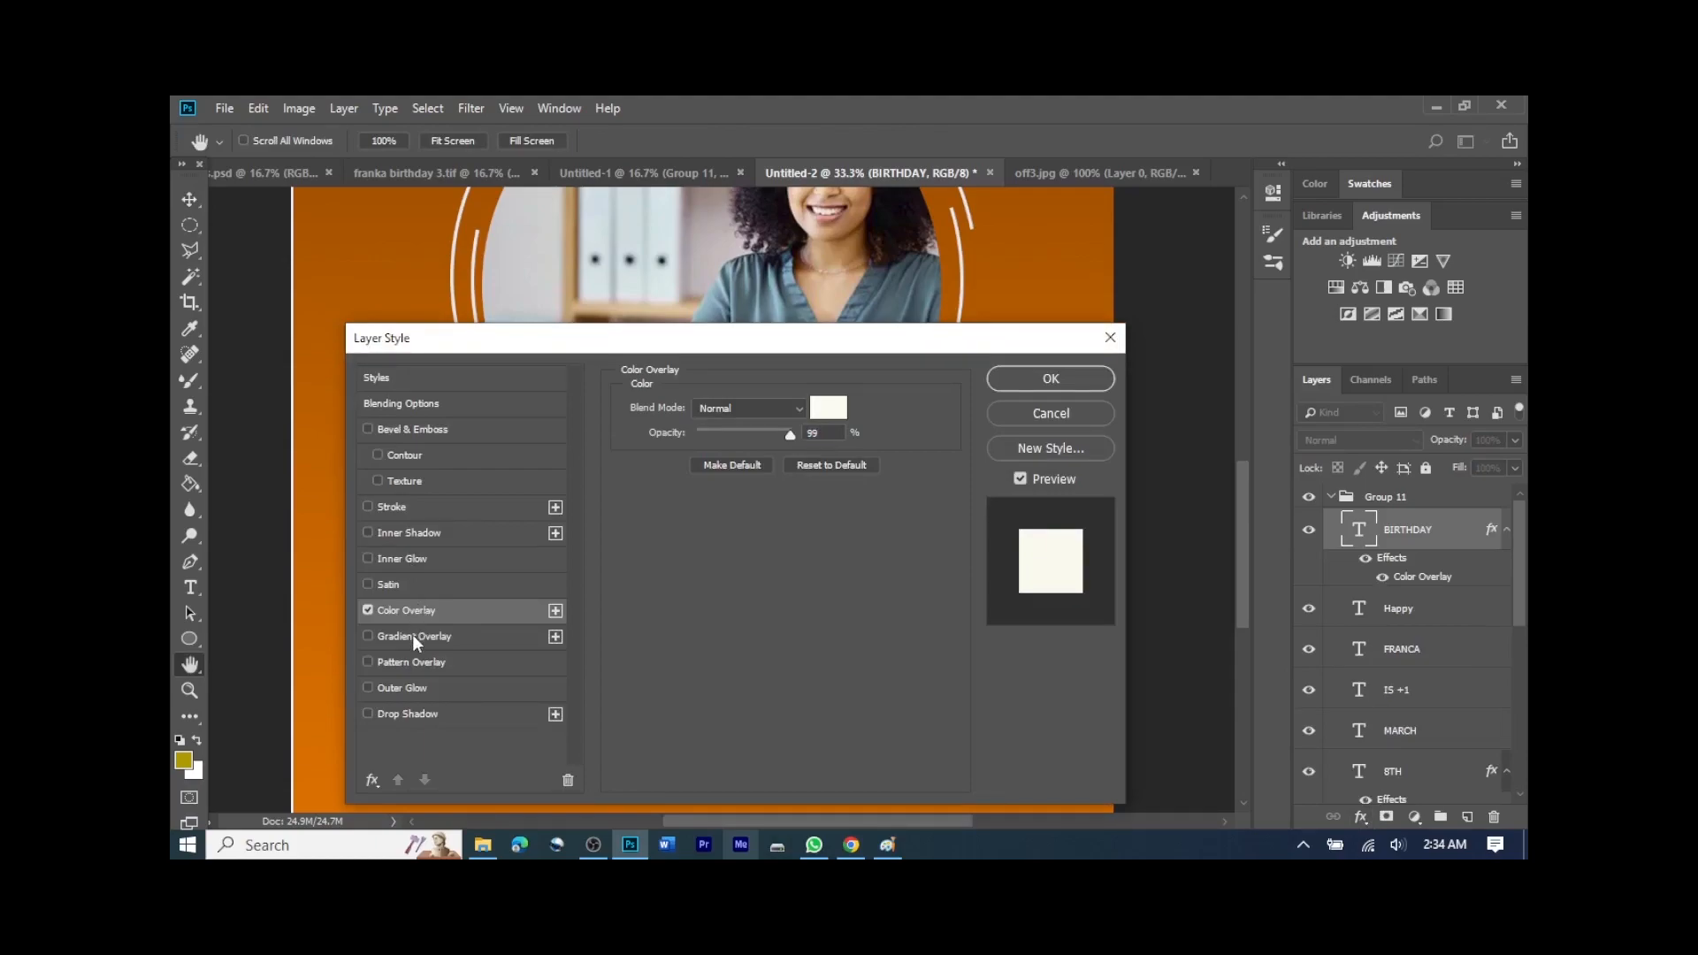
{"action": "left_click", "coordinate": [412, 634]}
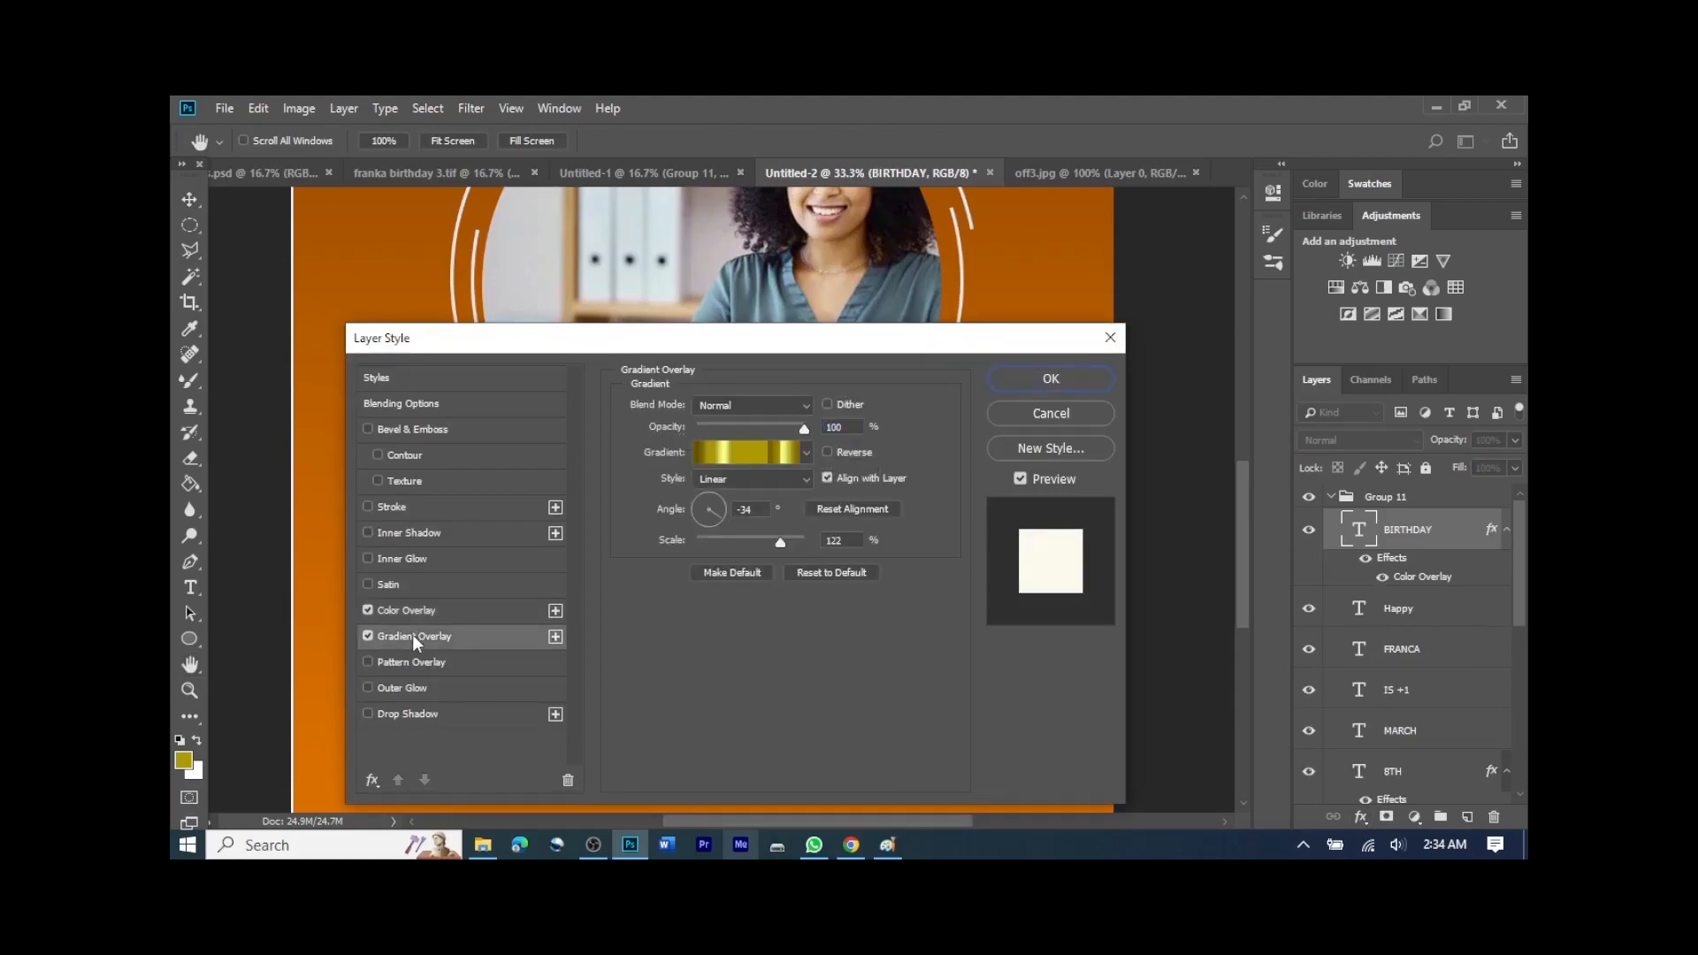
{"action": "left_click", "coordinate": [368, 610]}
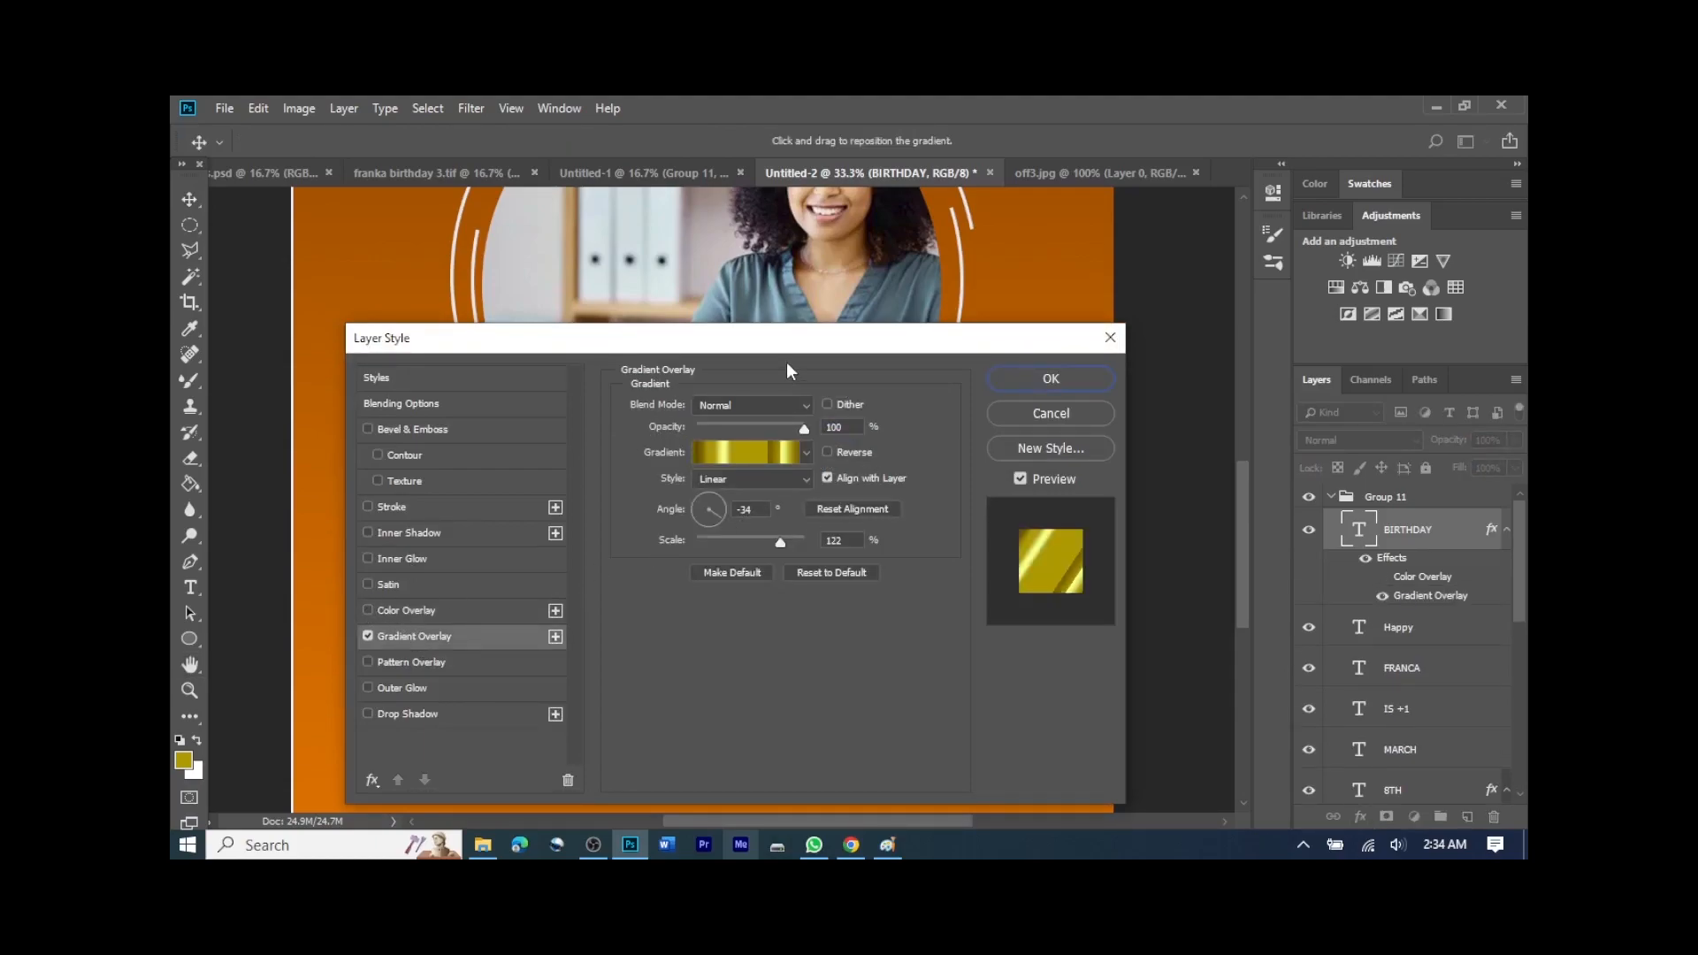
{"action": "left_click_drag", "start_coordinate": [790, 353], "coordinate": [741, 129]}
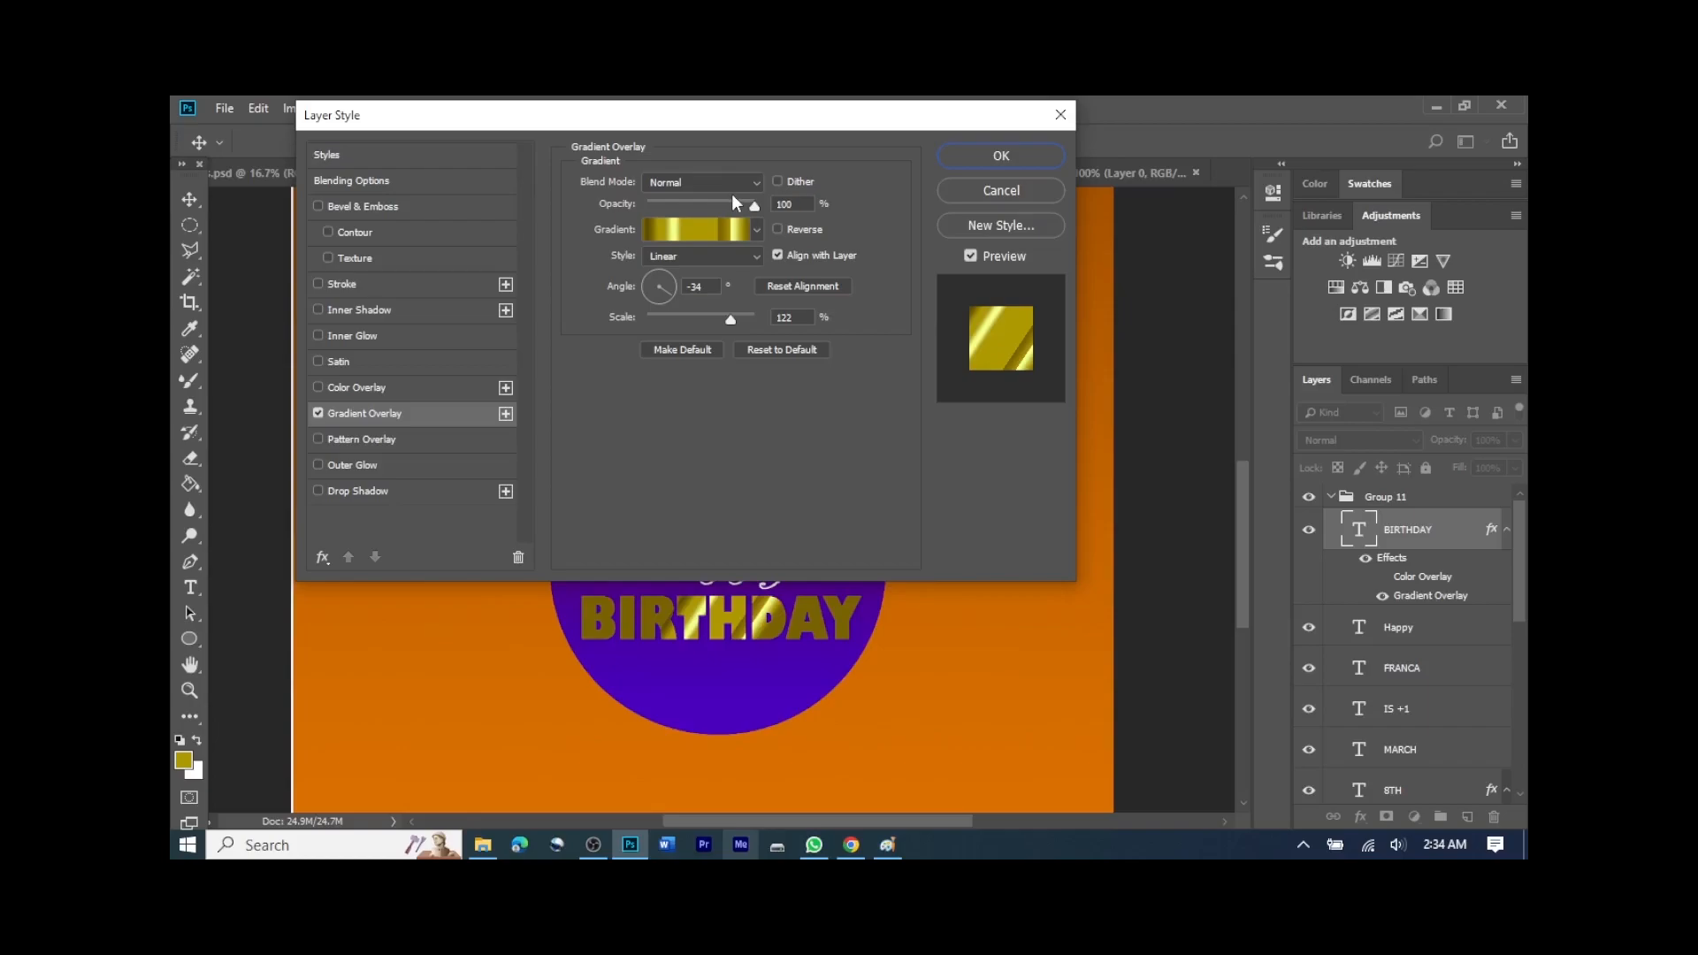
Step: Apply an Inner Bevel to the "BIRTHDAY" text with a size of 43 px and soften of 3 px
{"action": "left_click", "coordinate": [347, 204]}
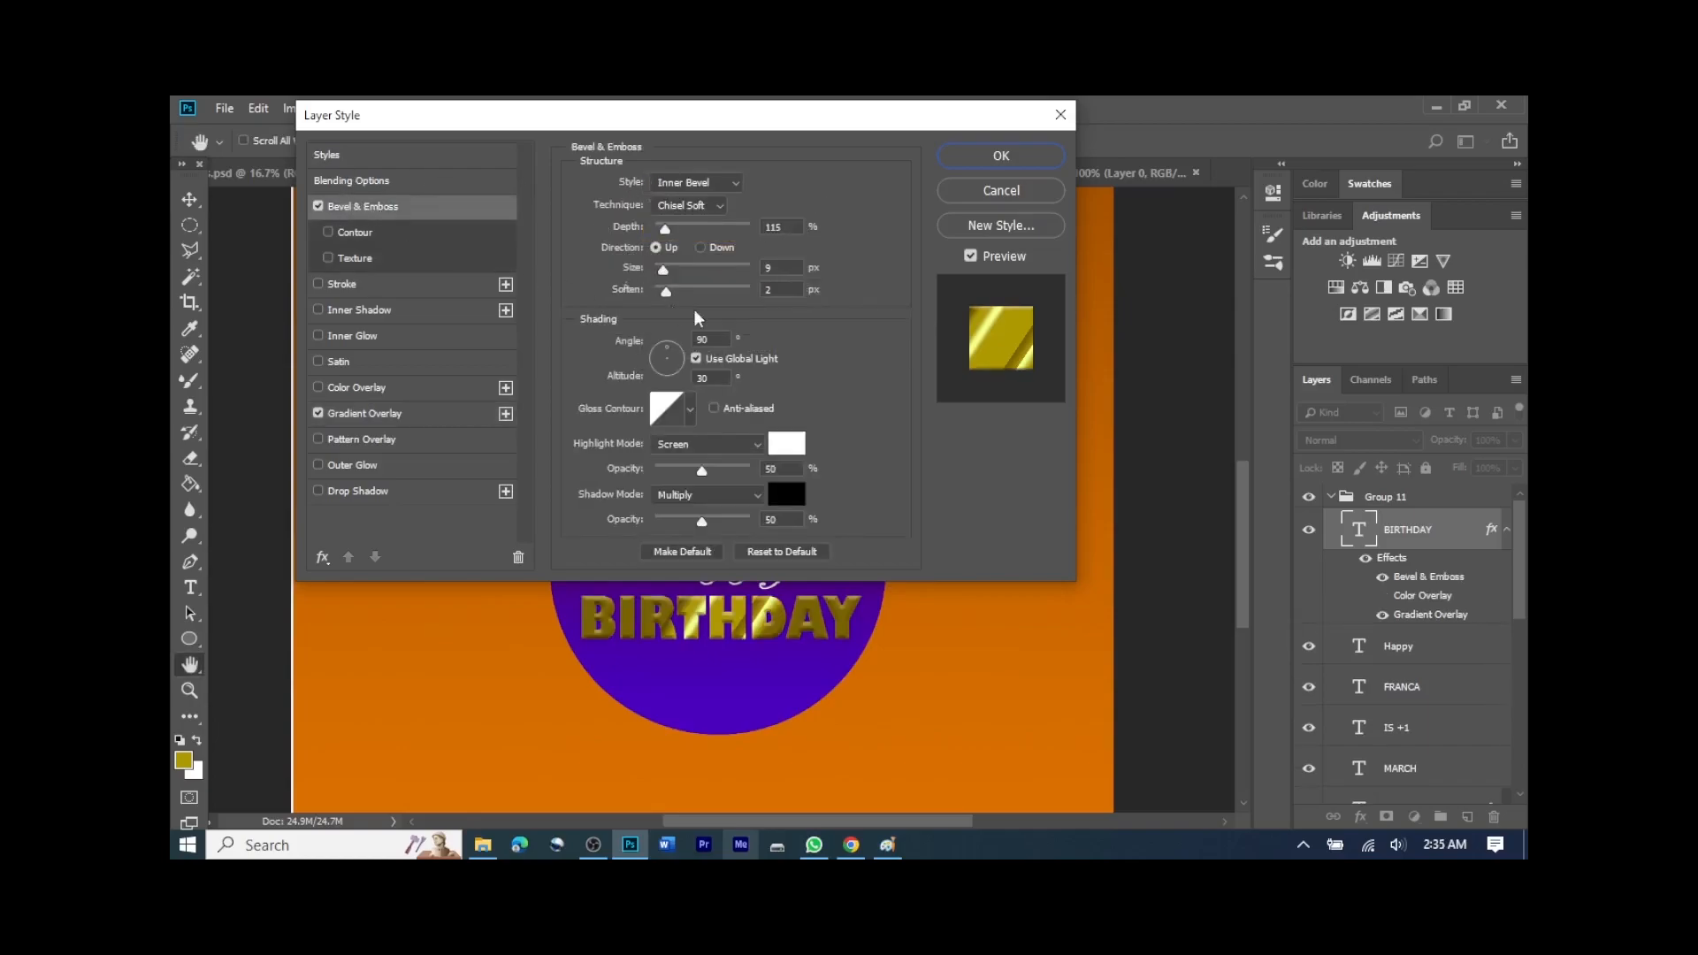
{"action": "left_click_drag", "start_coordinate": [666, 271], "coordinate": [676, 272]}
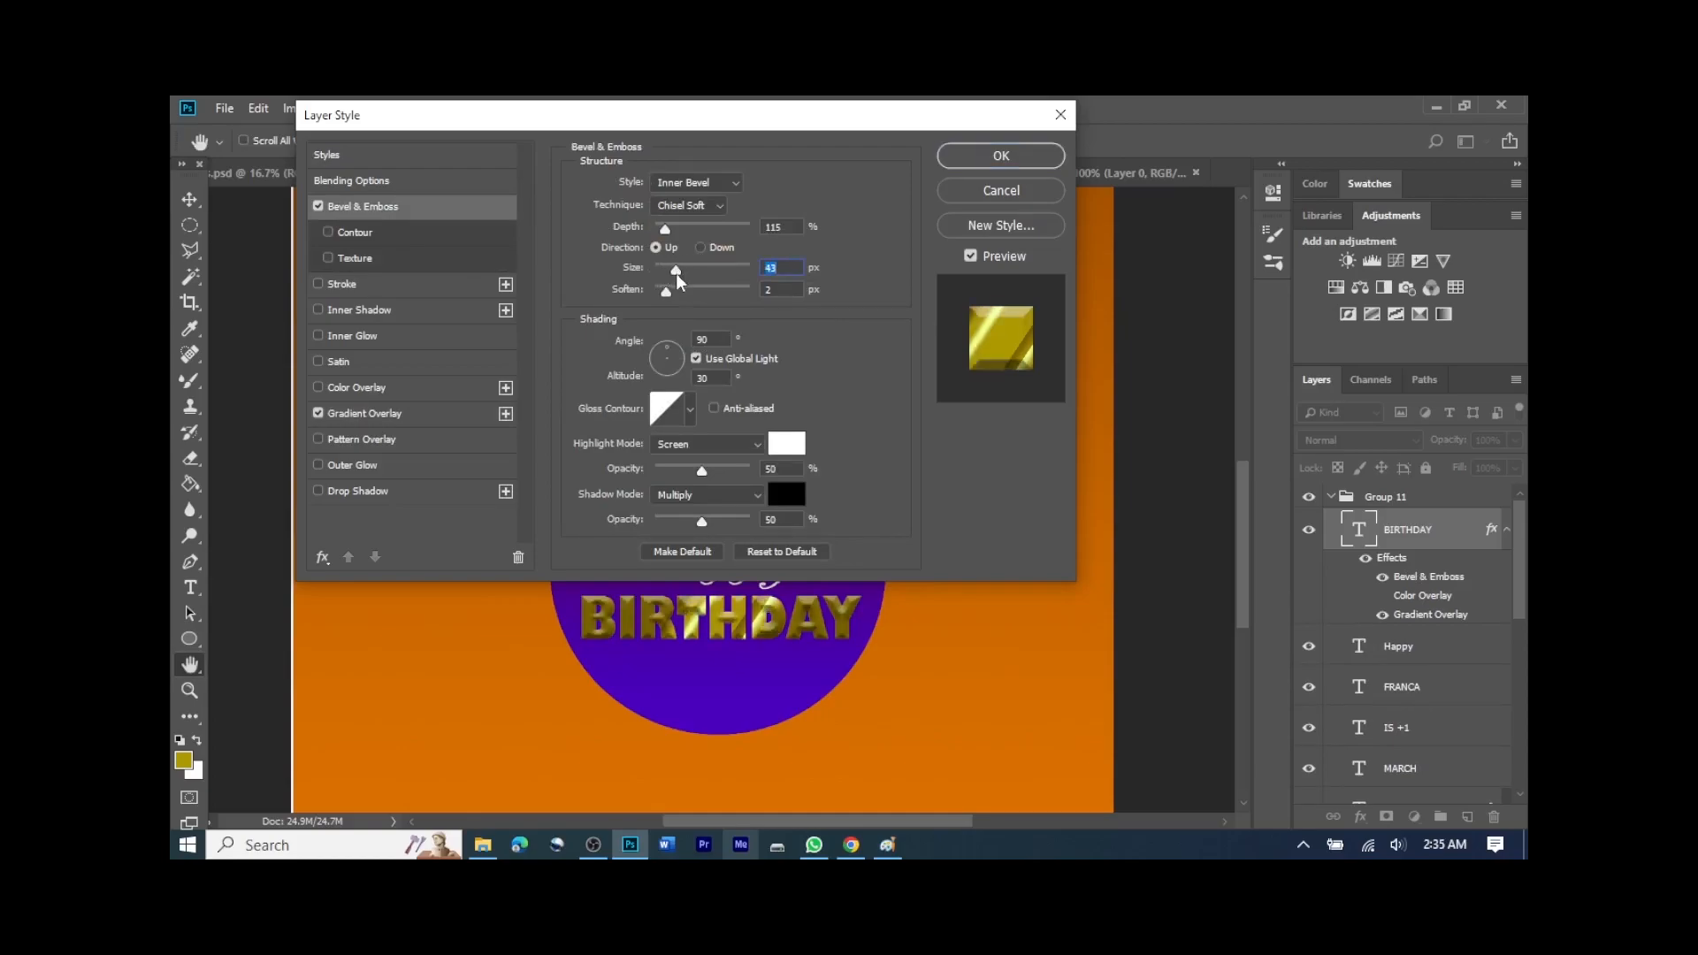
{"action": "left_click", "coordinate": [672, 295]}
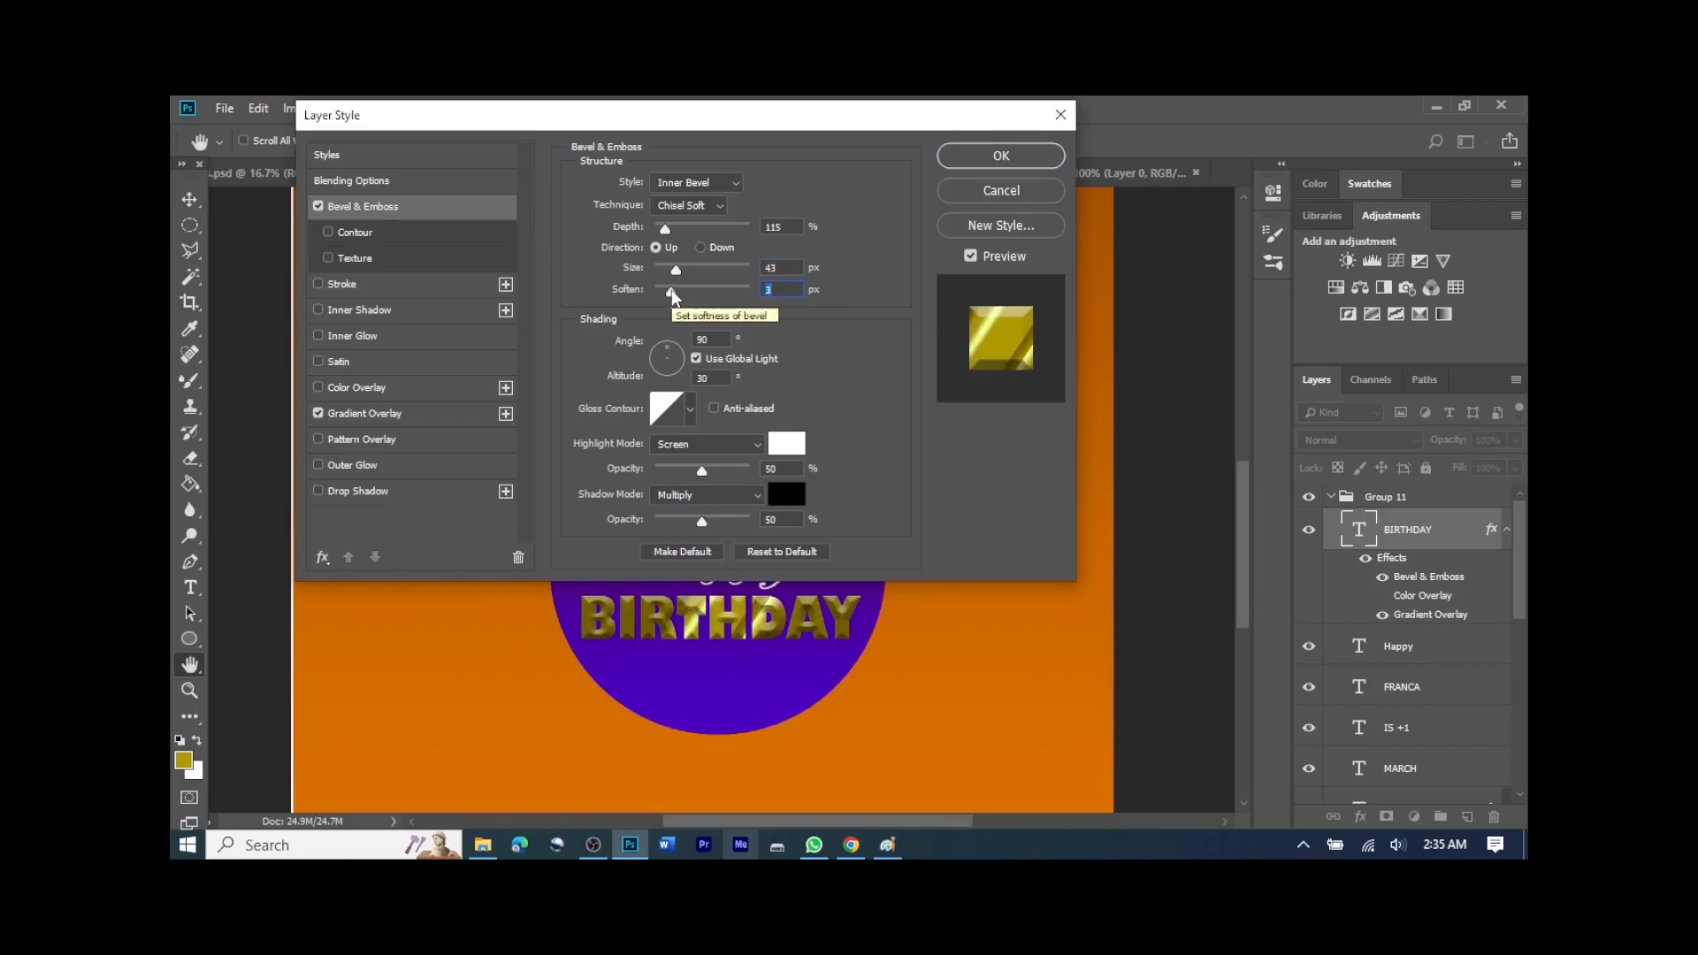
{"action": "left_click", "coordinate": [998, 159]}
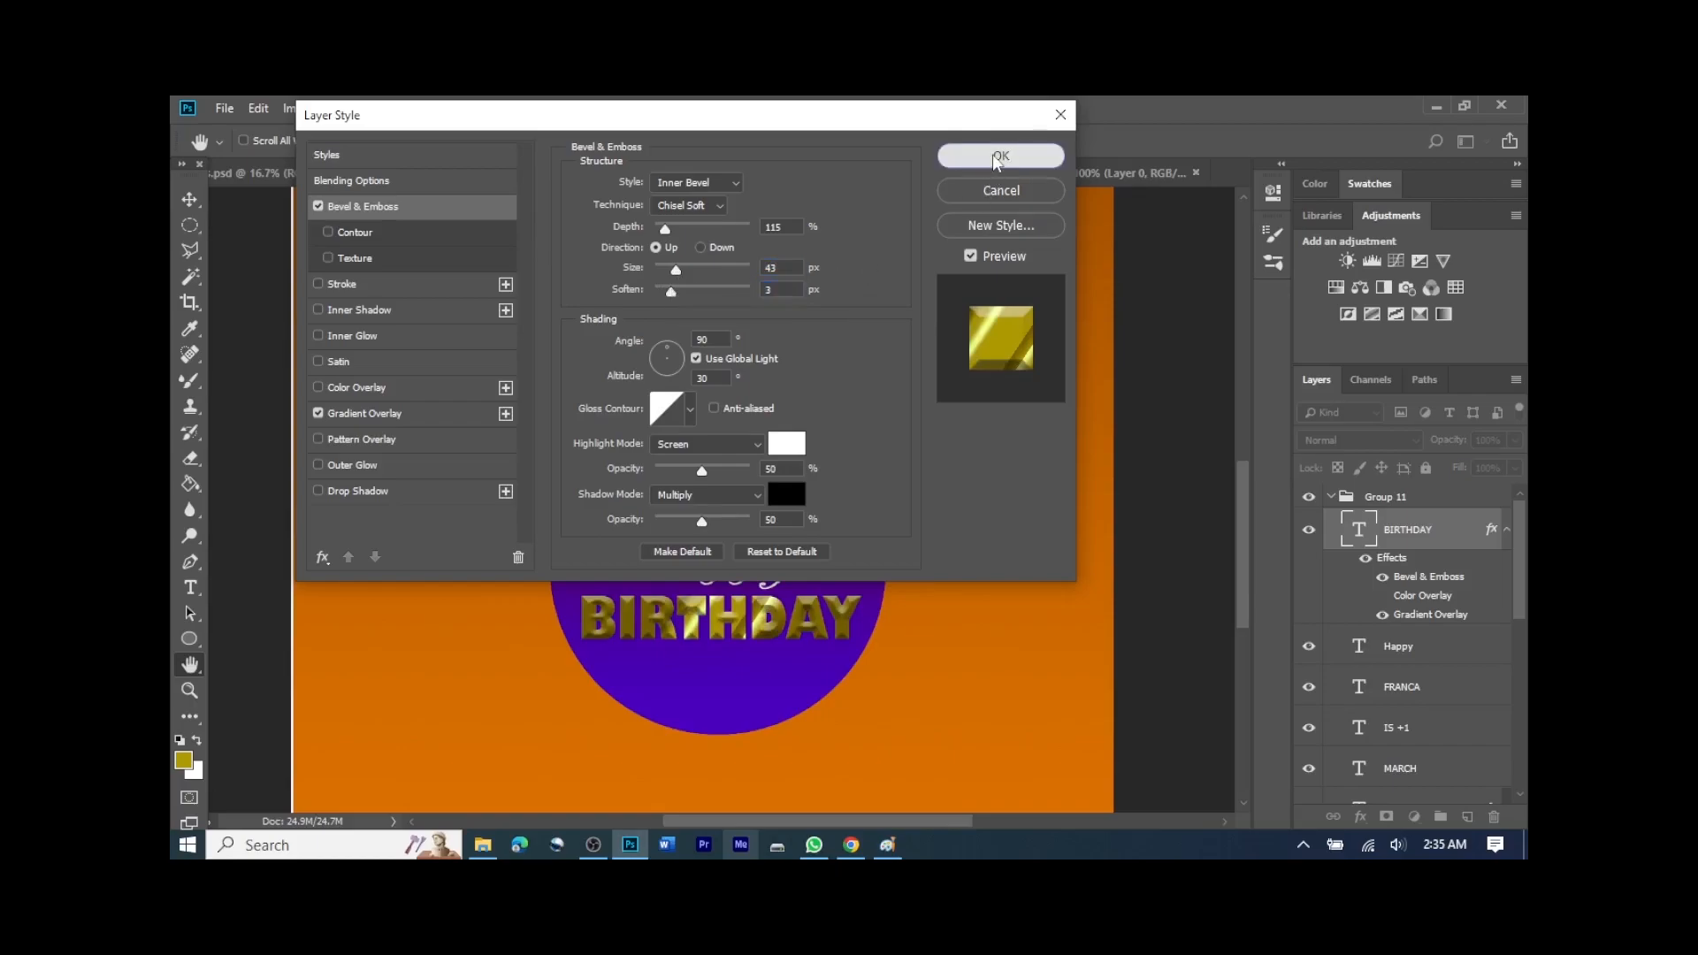
{"action": "key", "text": "v"}
{"action": "left_click", "coordinate": [1041, 590]}
{"action": "key", "text": "ctrl+minus"}
{"action": "key", "text": "ctrl+minus"}
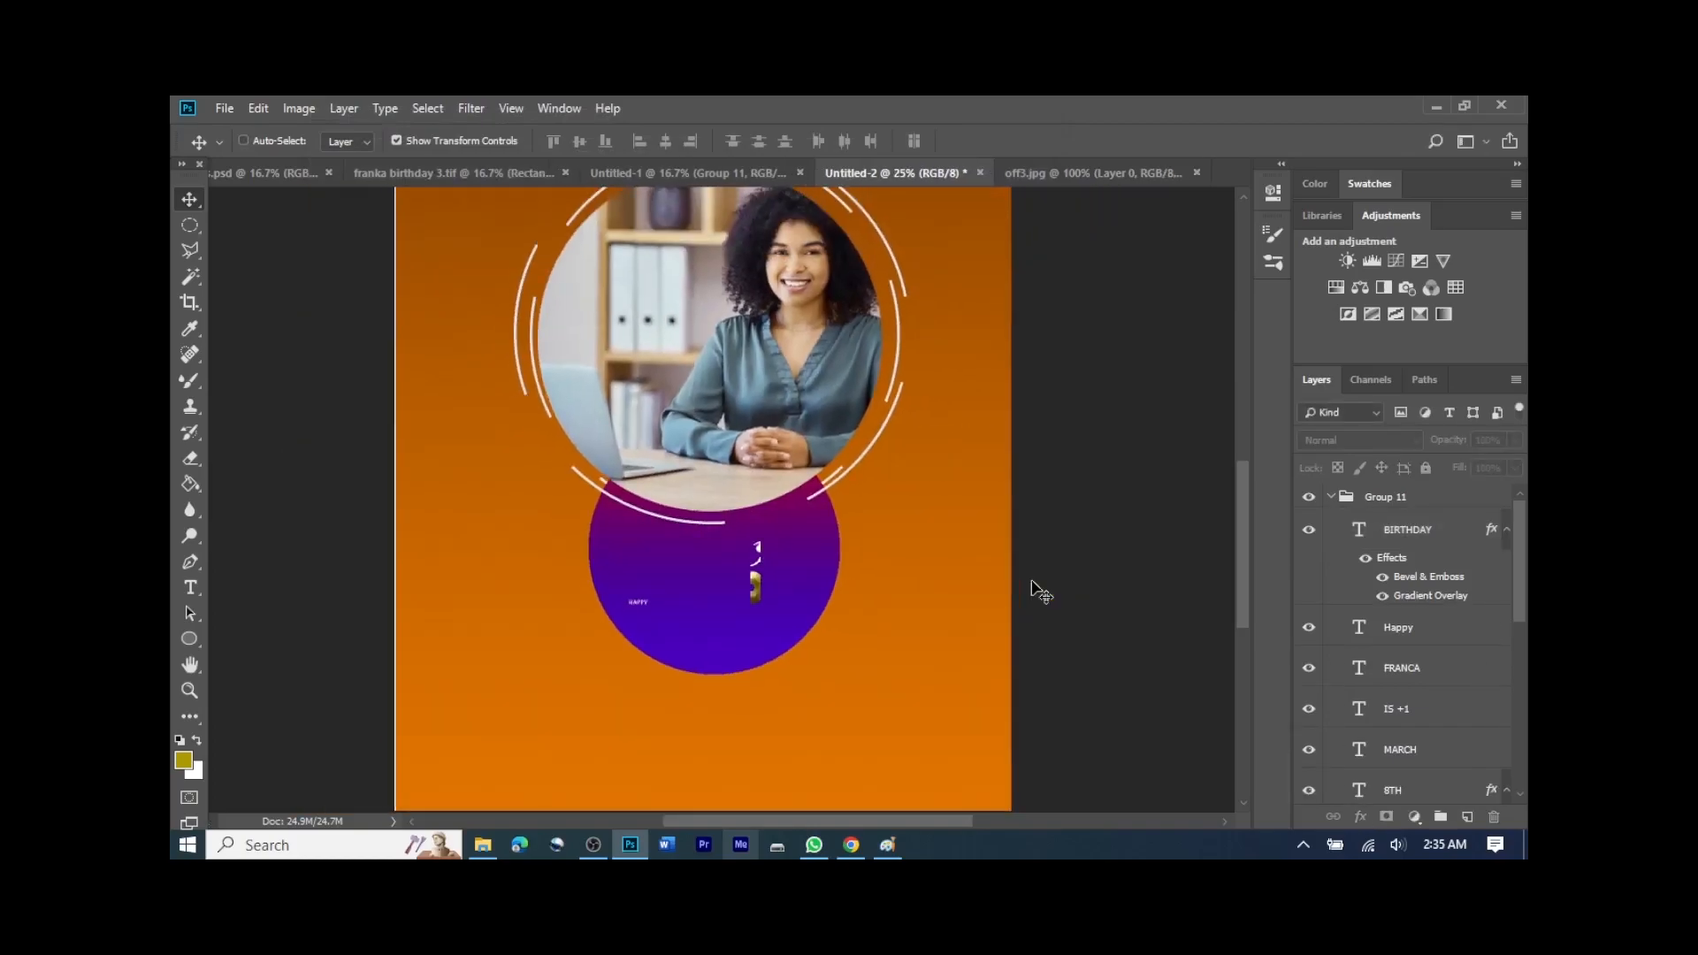
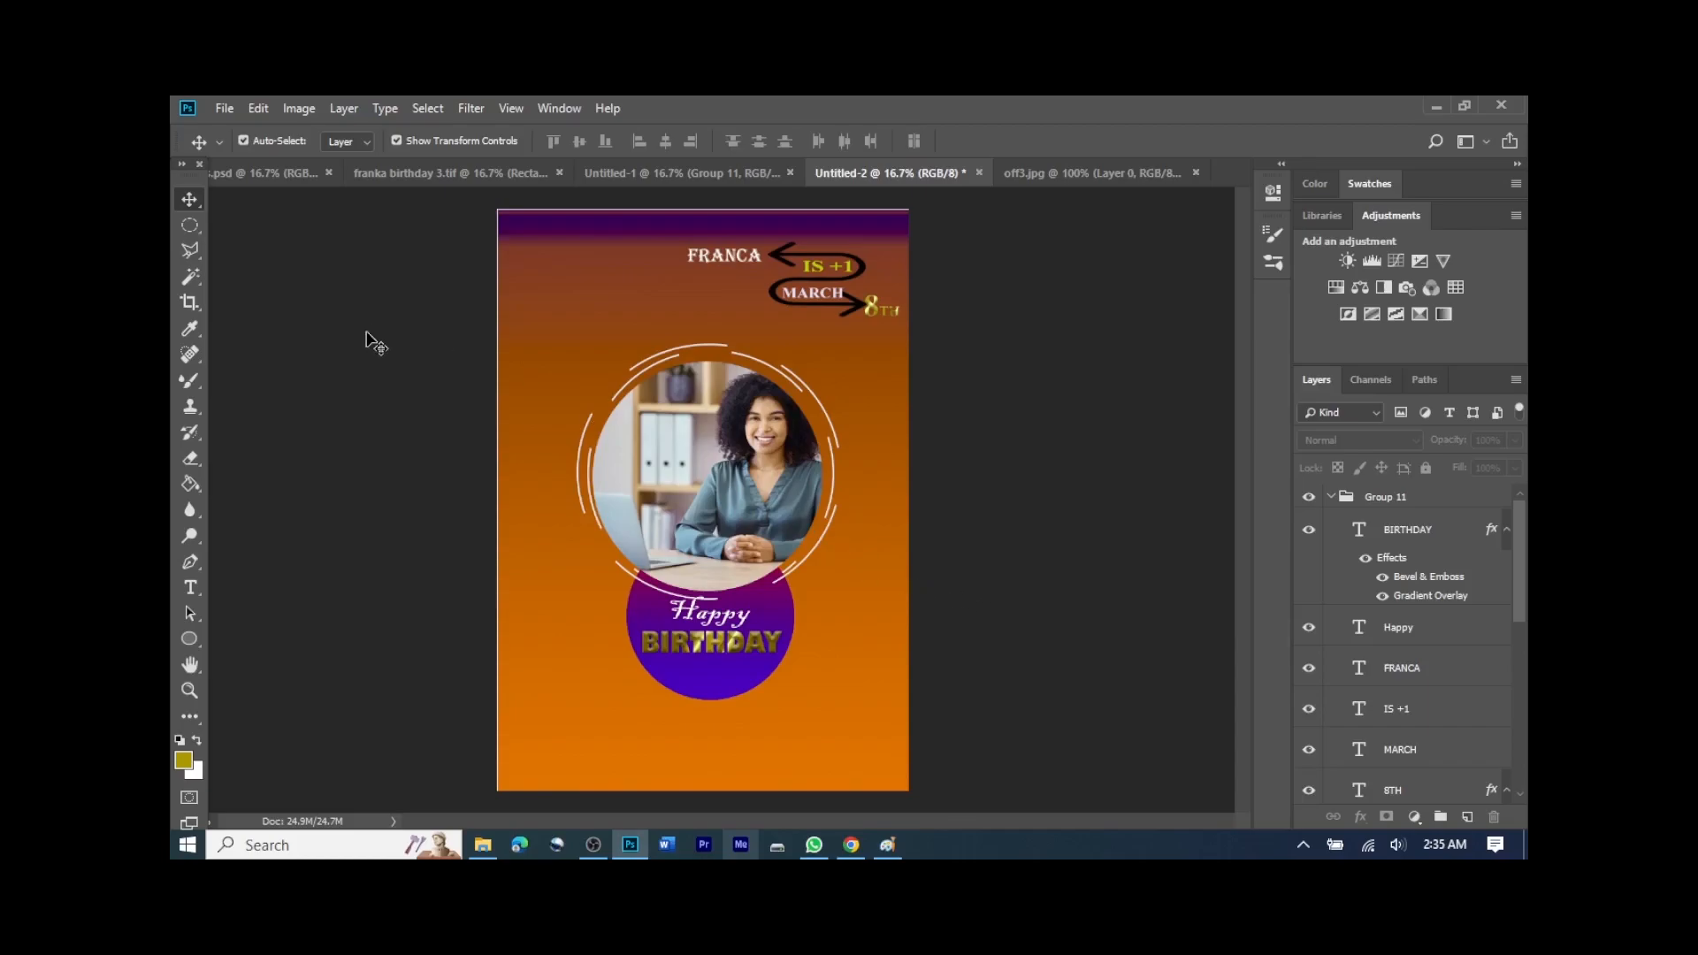
Step: Draw a circle about 845 px wide above and left of the portrait and remove its fill
{"action": "left_click", "coordinate": [190, 642]}
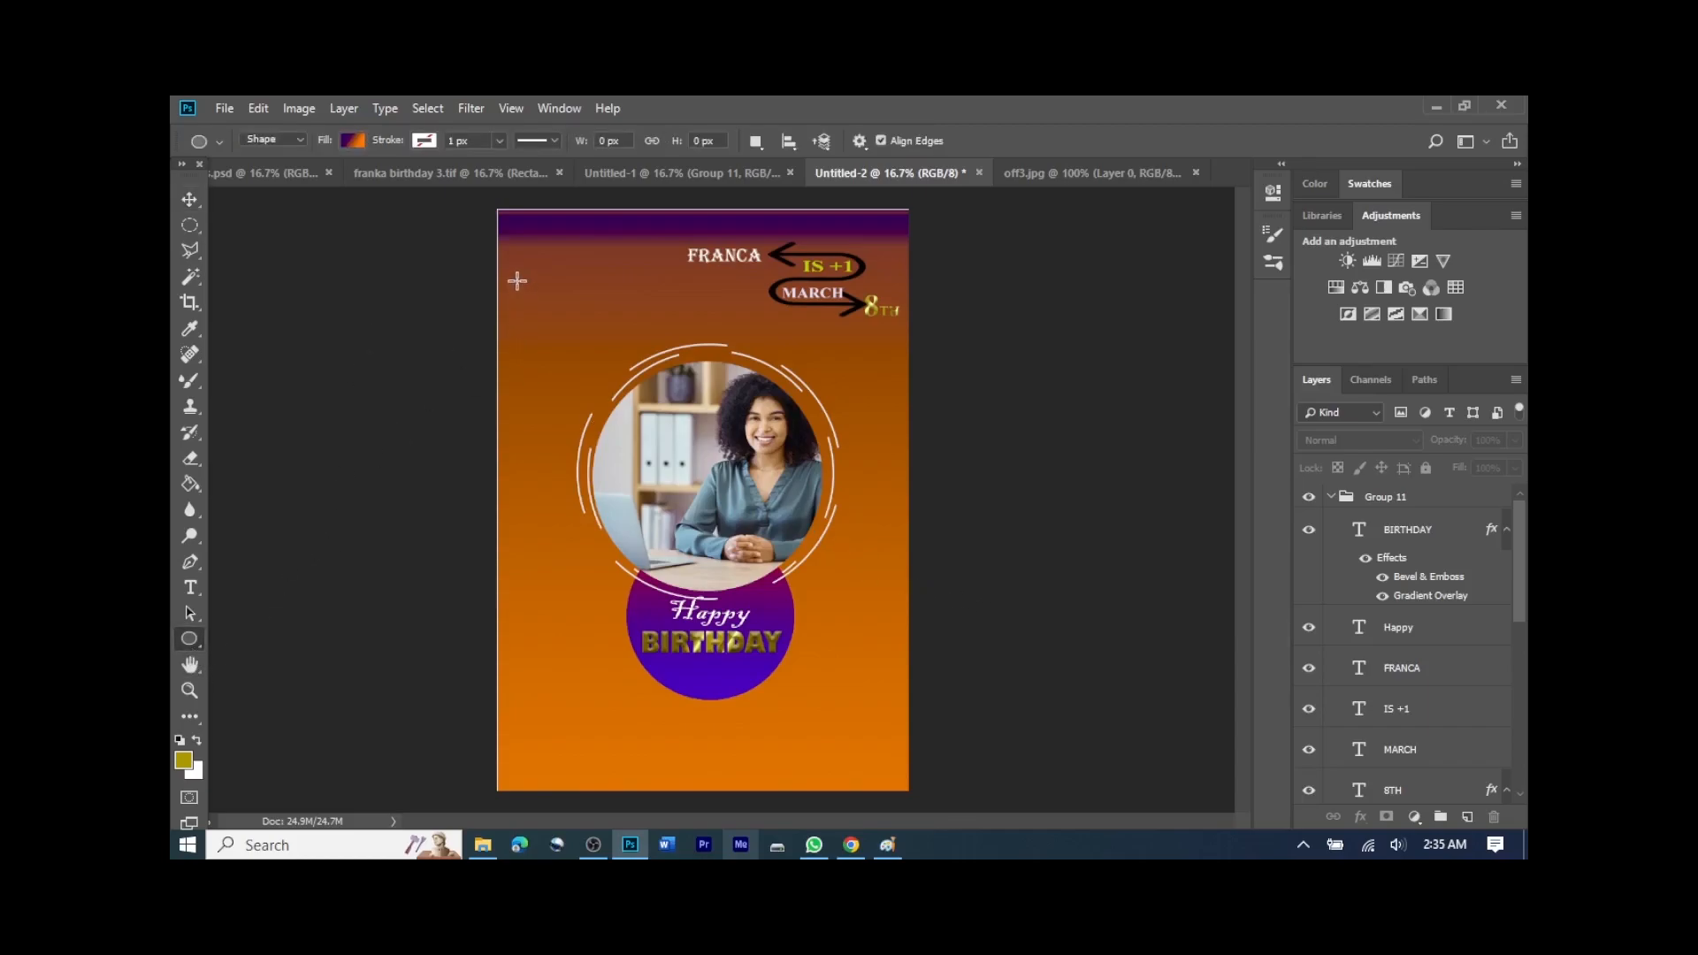
{"action": "left_click_drag", "start_coordinate": [517, 280], "coordinate": [657, 425]}
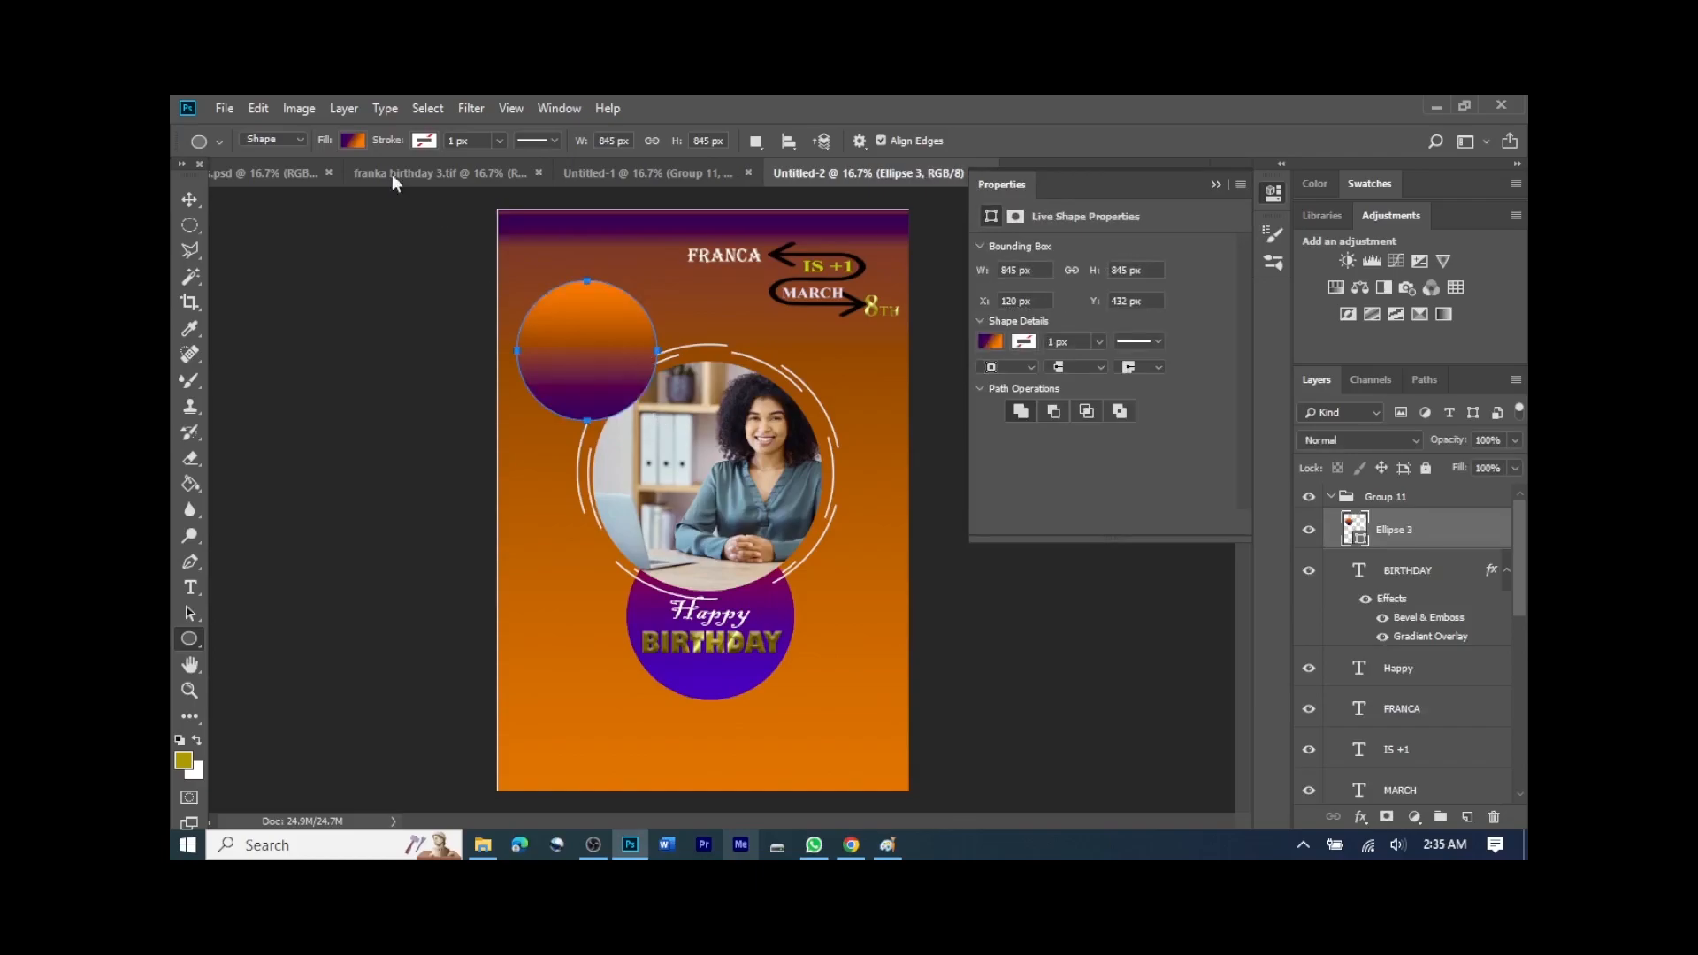
{"action": "left_click", "coordinate": [352, 140]}
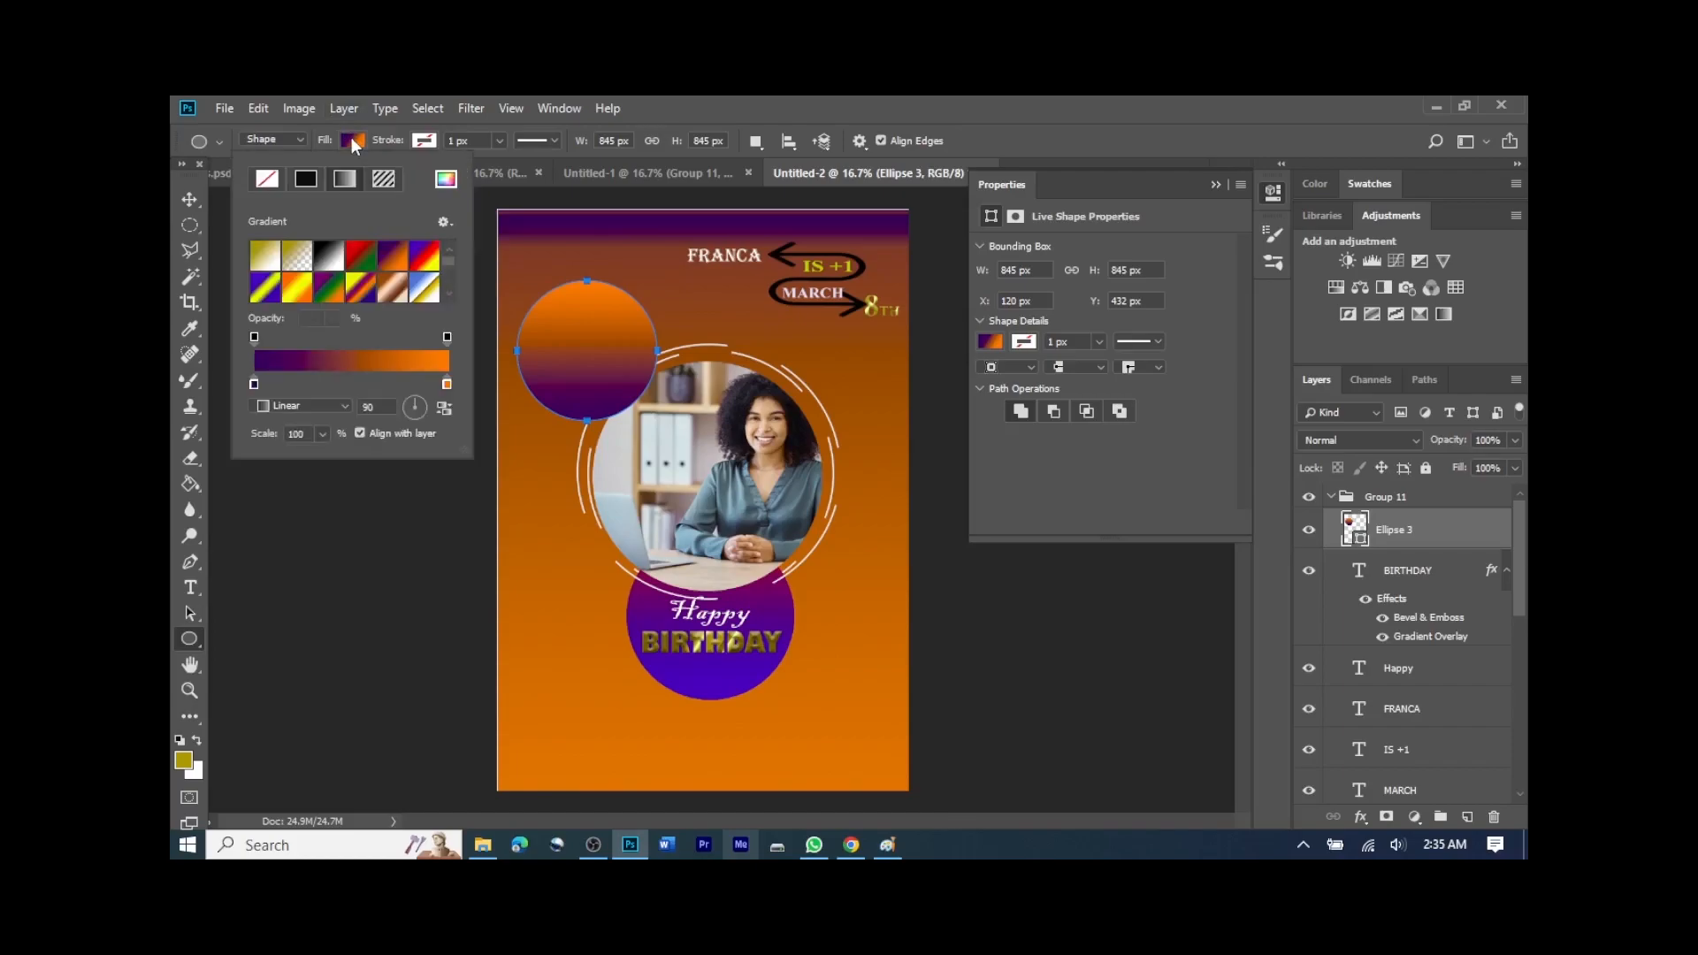
{"action": "left_click", "coordinate": [268, 181]}
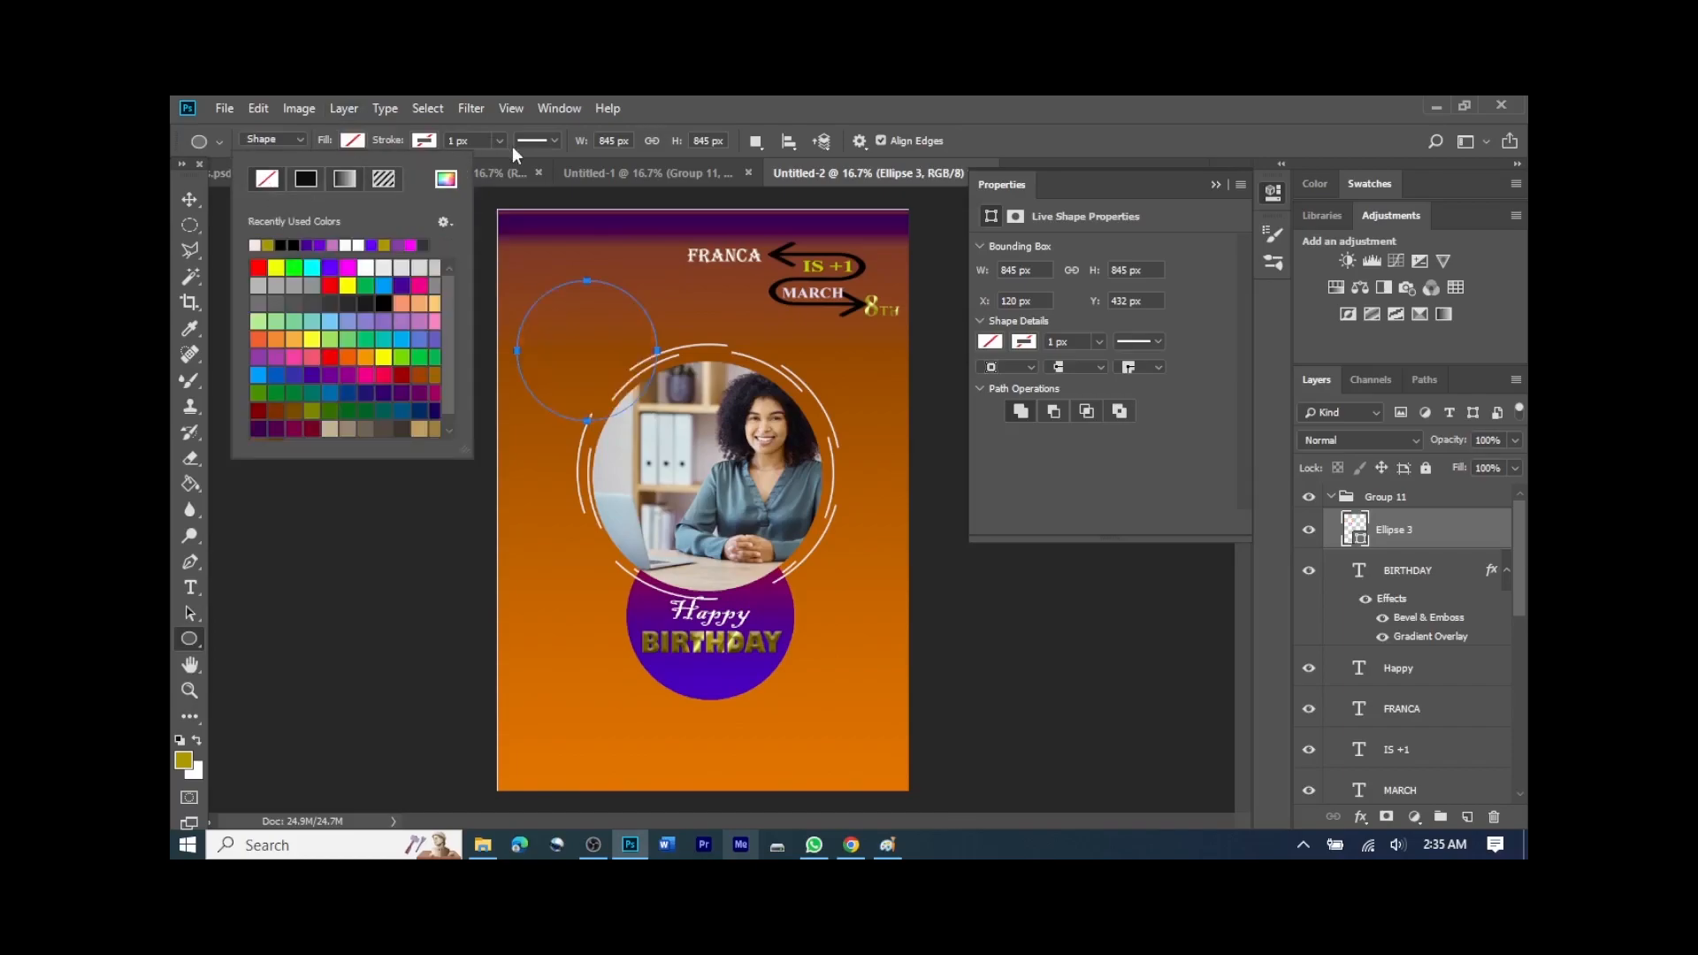
Step: Give the unfilled circle a solid 10% Black stroke and try to set the stroke width to 5 px
{"action": "left_click", "coordinate": [452, 142]}
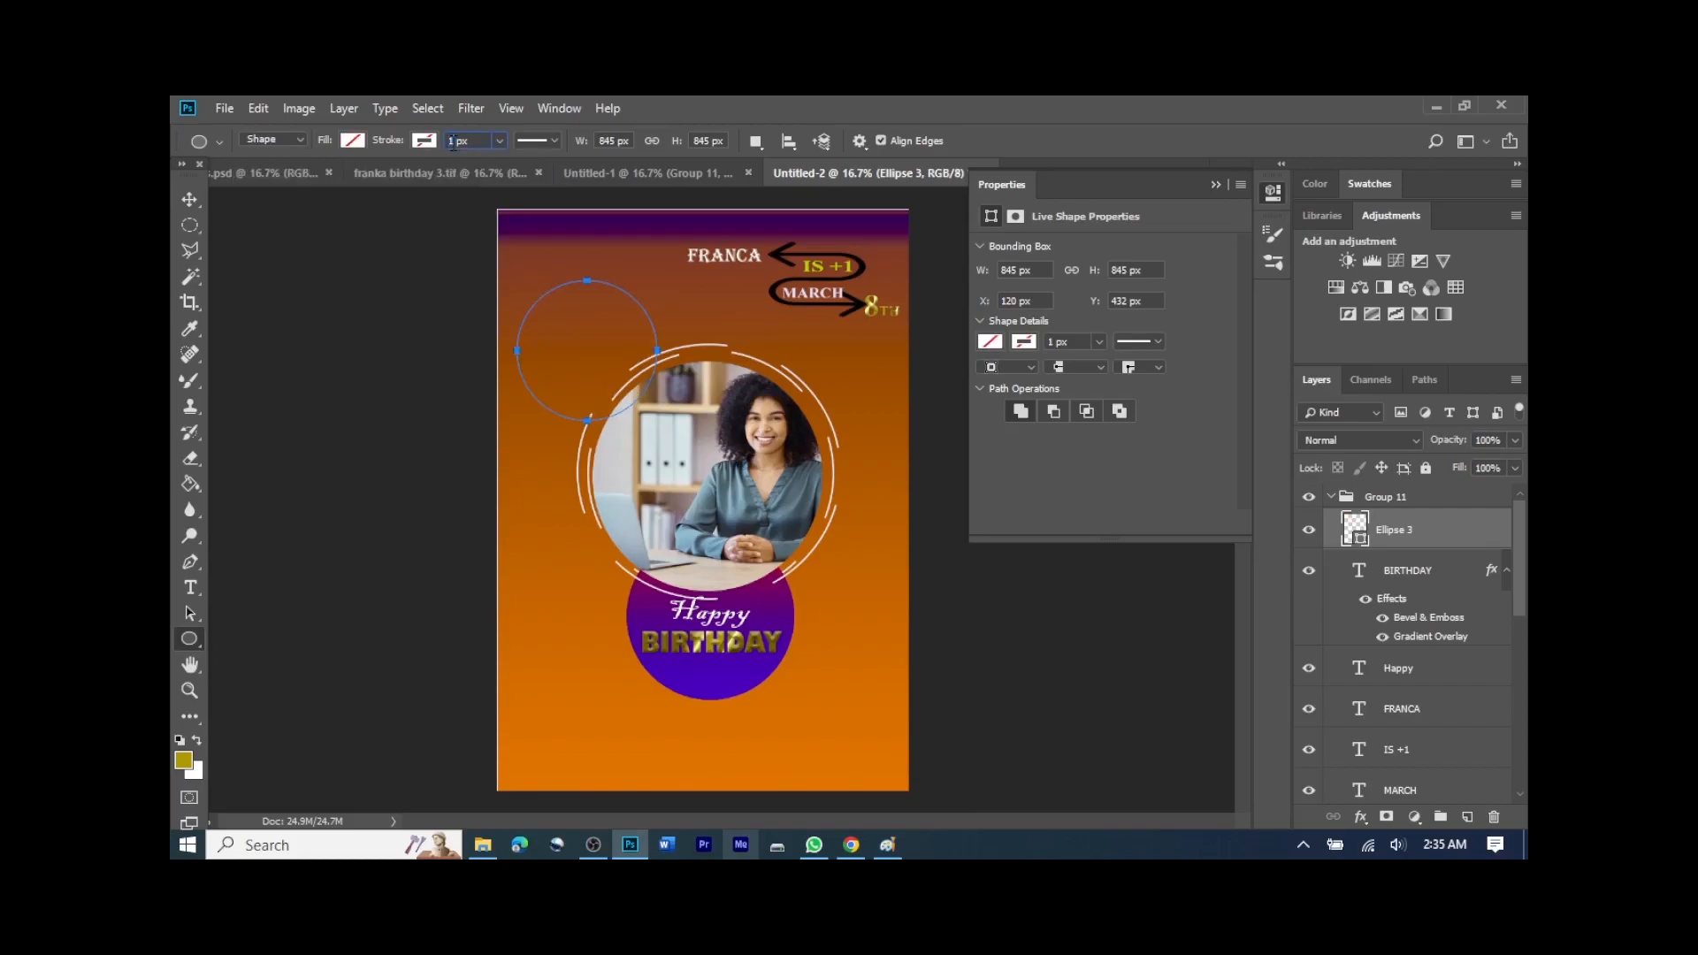
{"action": "key", "text": "BackSpace"}
{"action": "type", "text": "5"}
{"action": "left_click", "coordinate": [425, 142]}
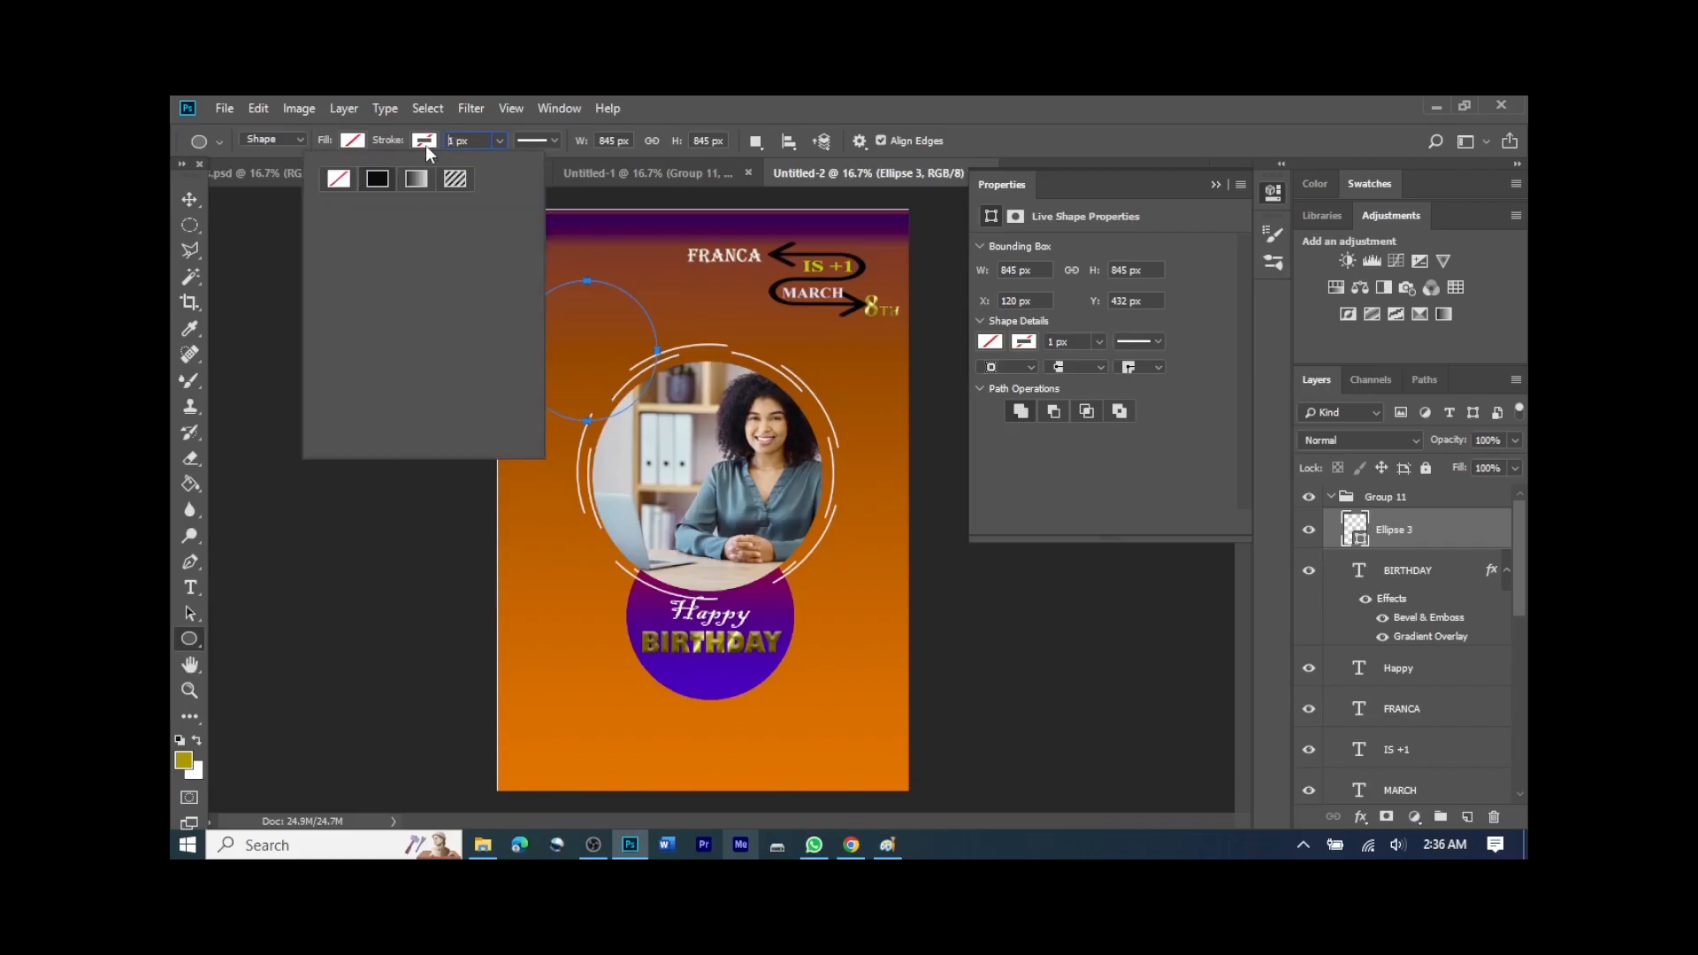
{"action": "left_click", "coordinate": [380, 180]}
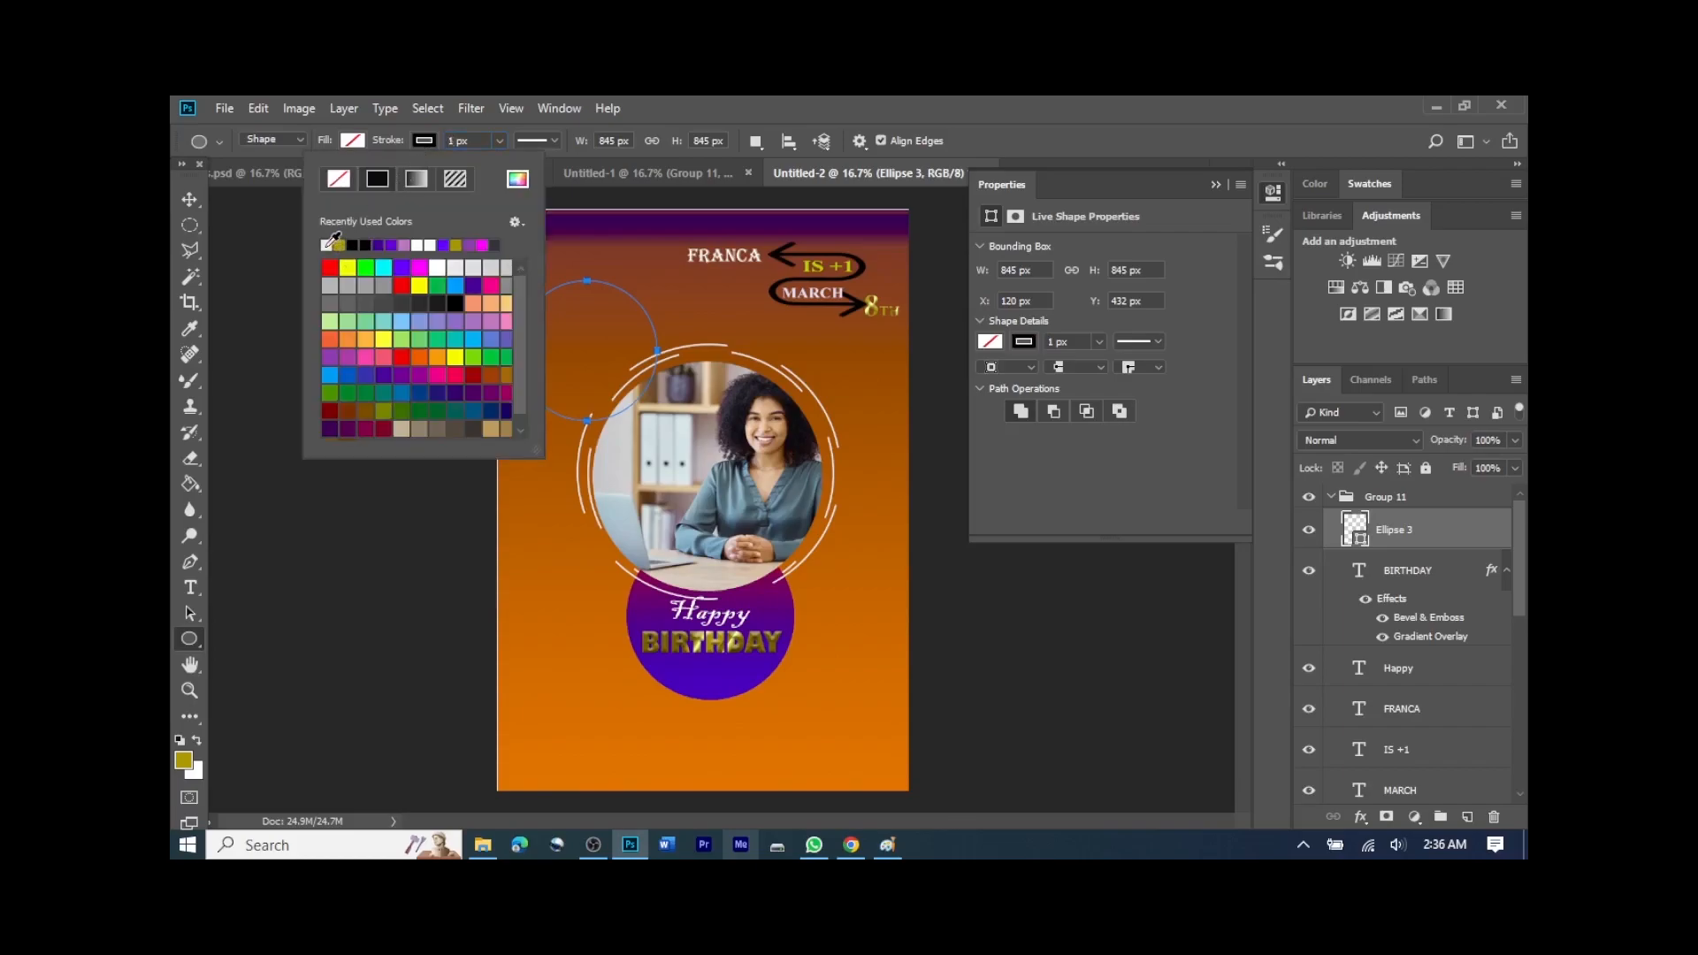
{"action": "left_click", "coordinate": [331, 242]}
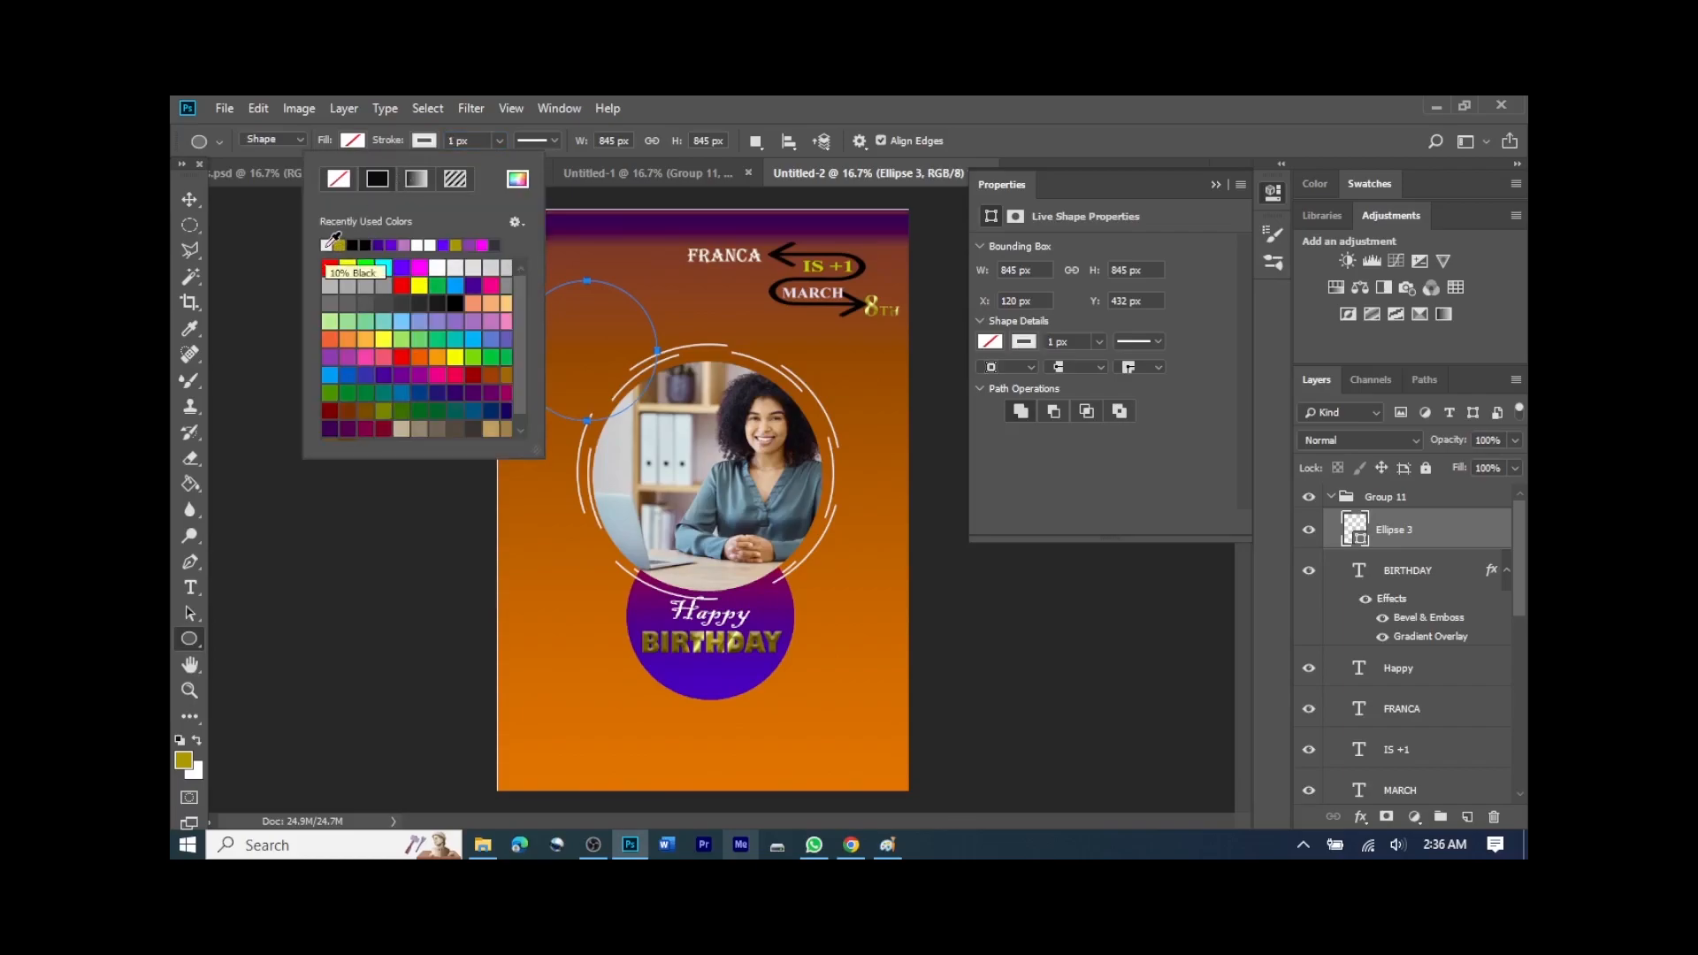
{"action": "key", "text": "Return"}
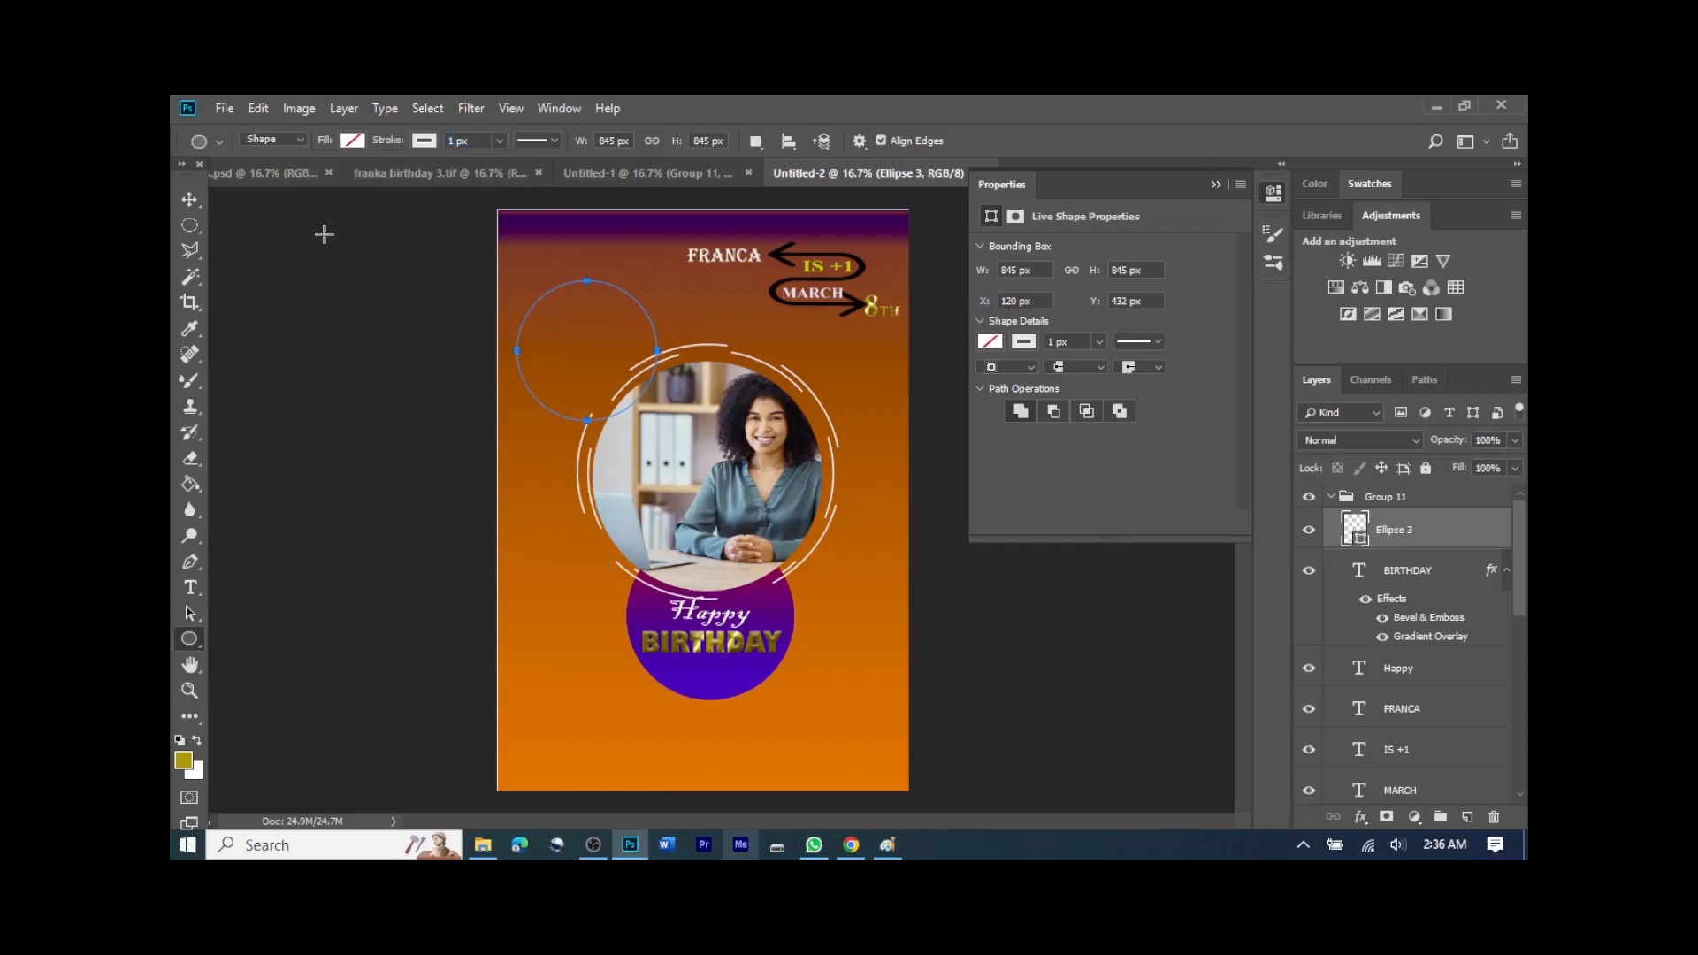
{"action": "left_click", "coordinate": [193, 208]}
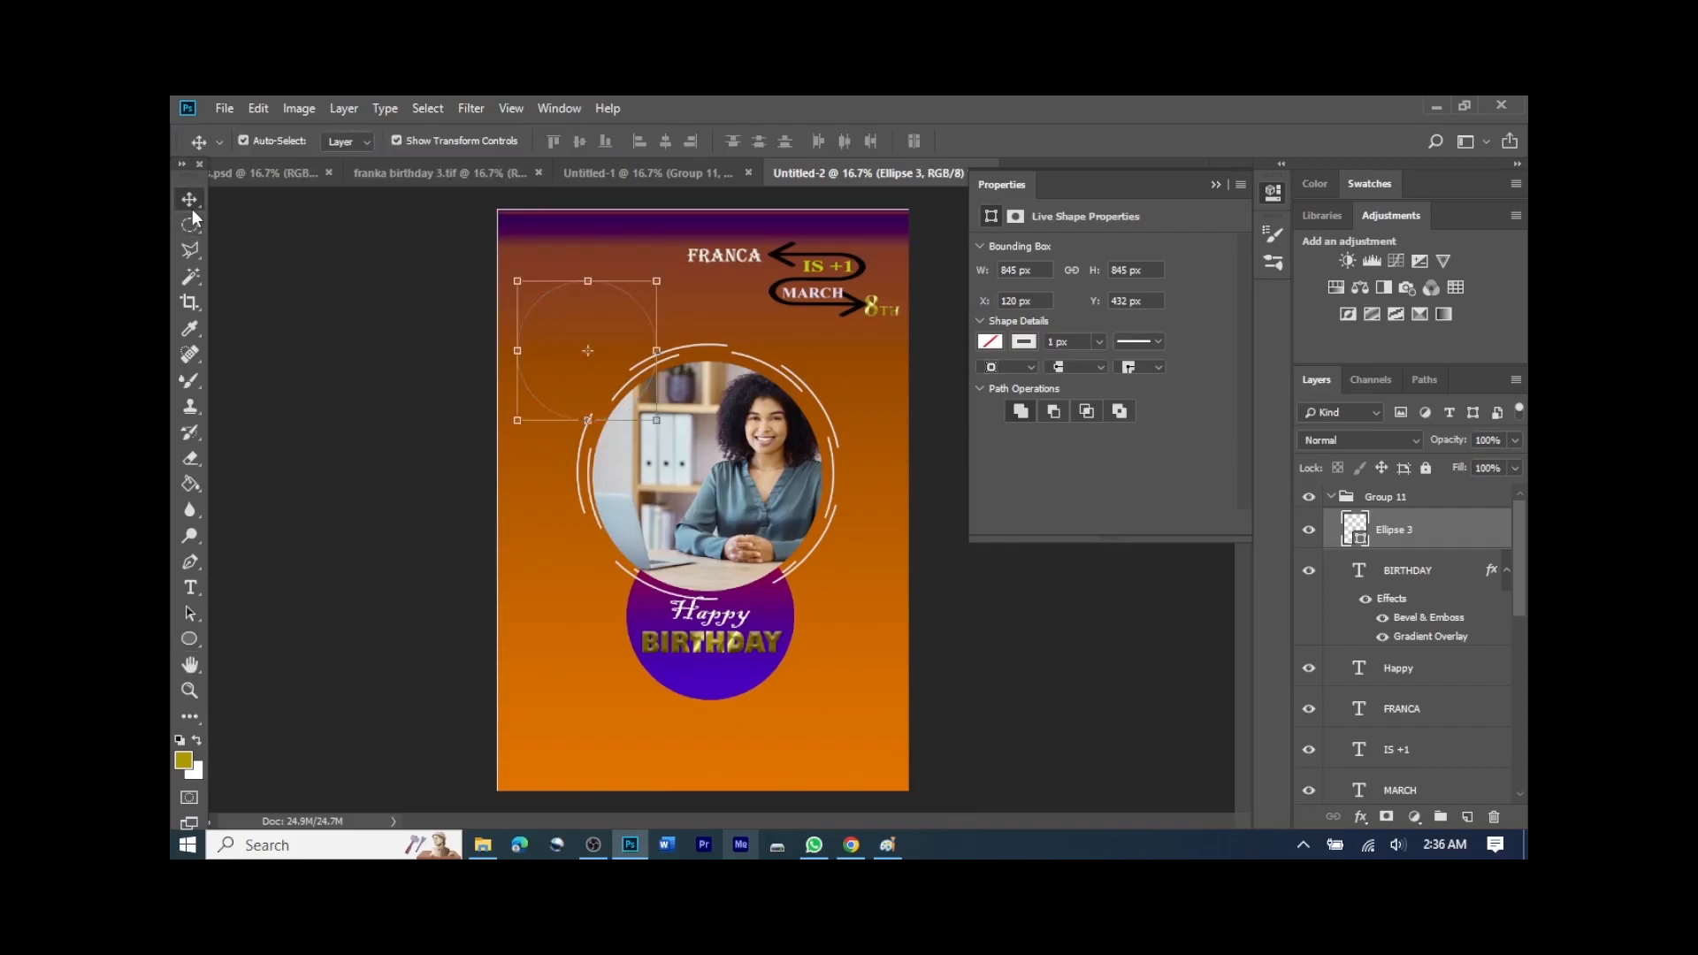
{"action": "left_click", "coordinate": [379, 331]}
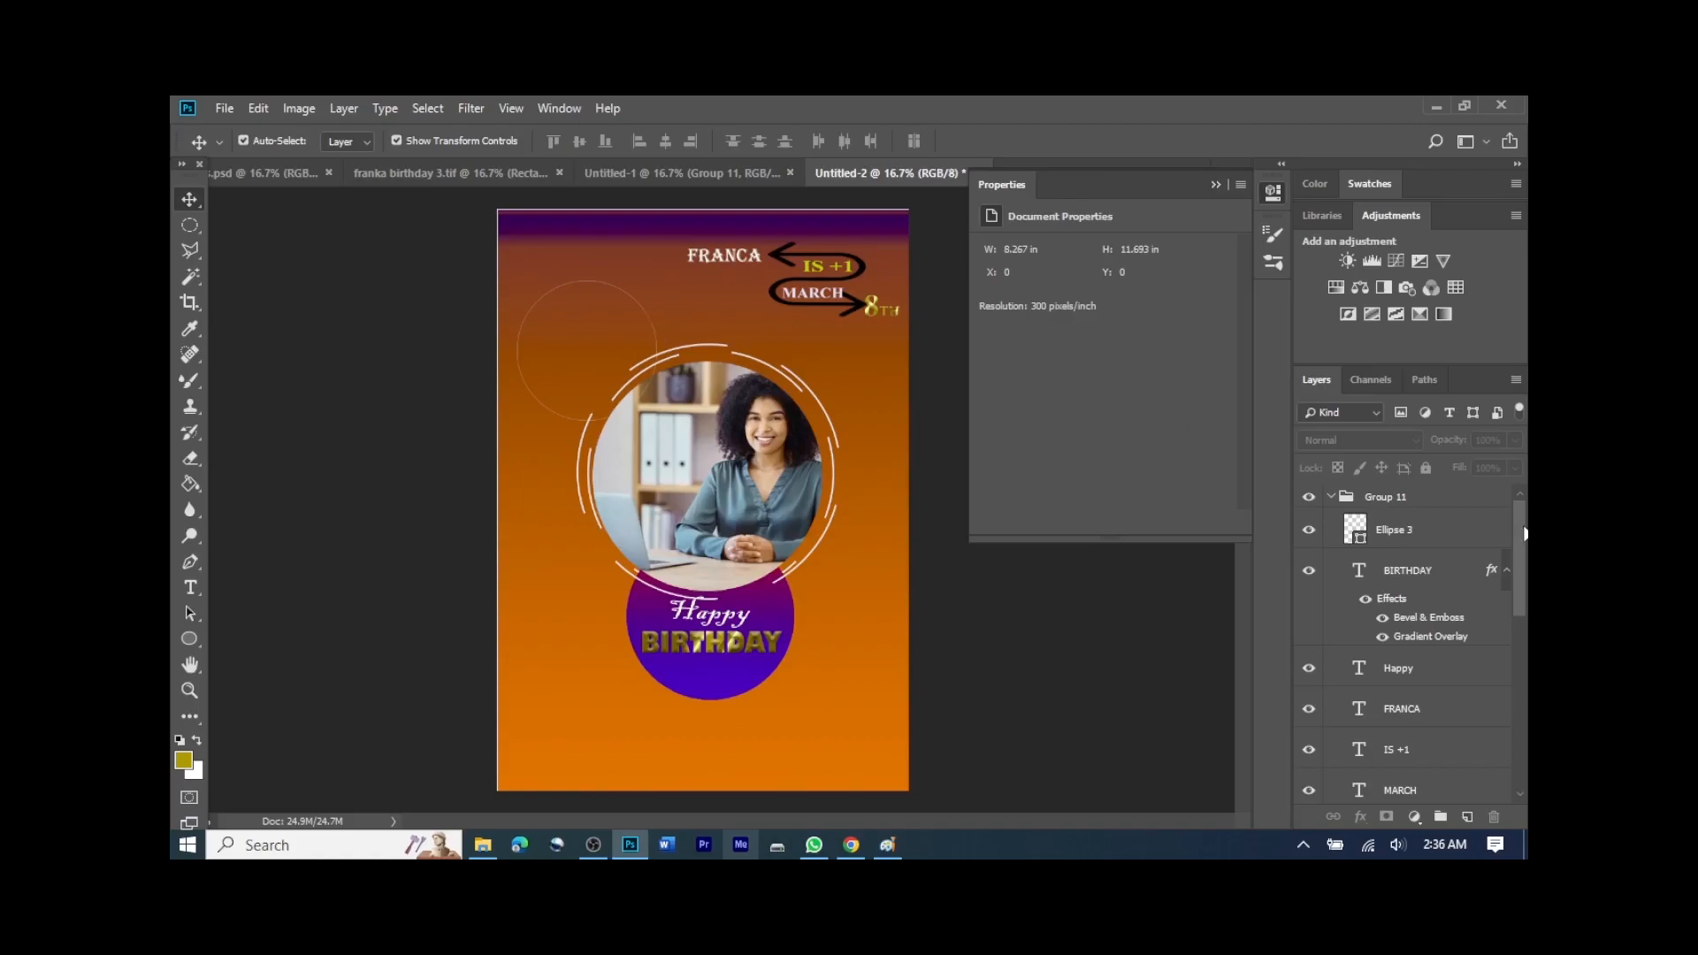
Step: Set the stroke width of the unfilled circle to 7 px, after trying 10 px
{"action": "left_click", "coordinate": [1463, 532]}
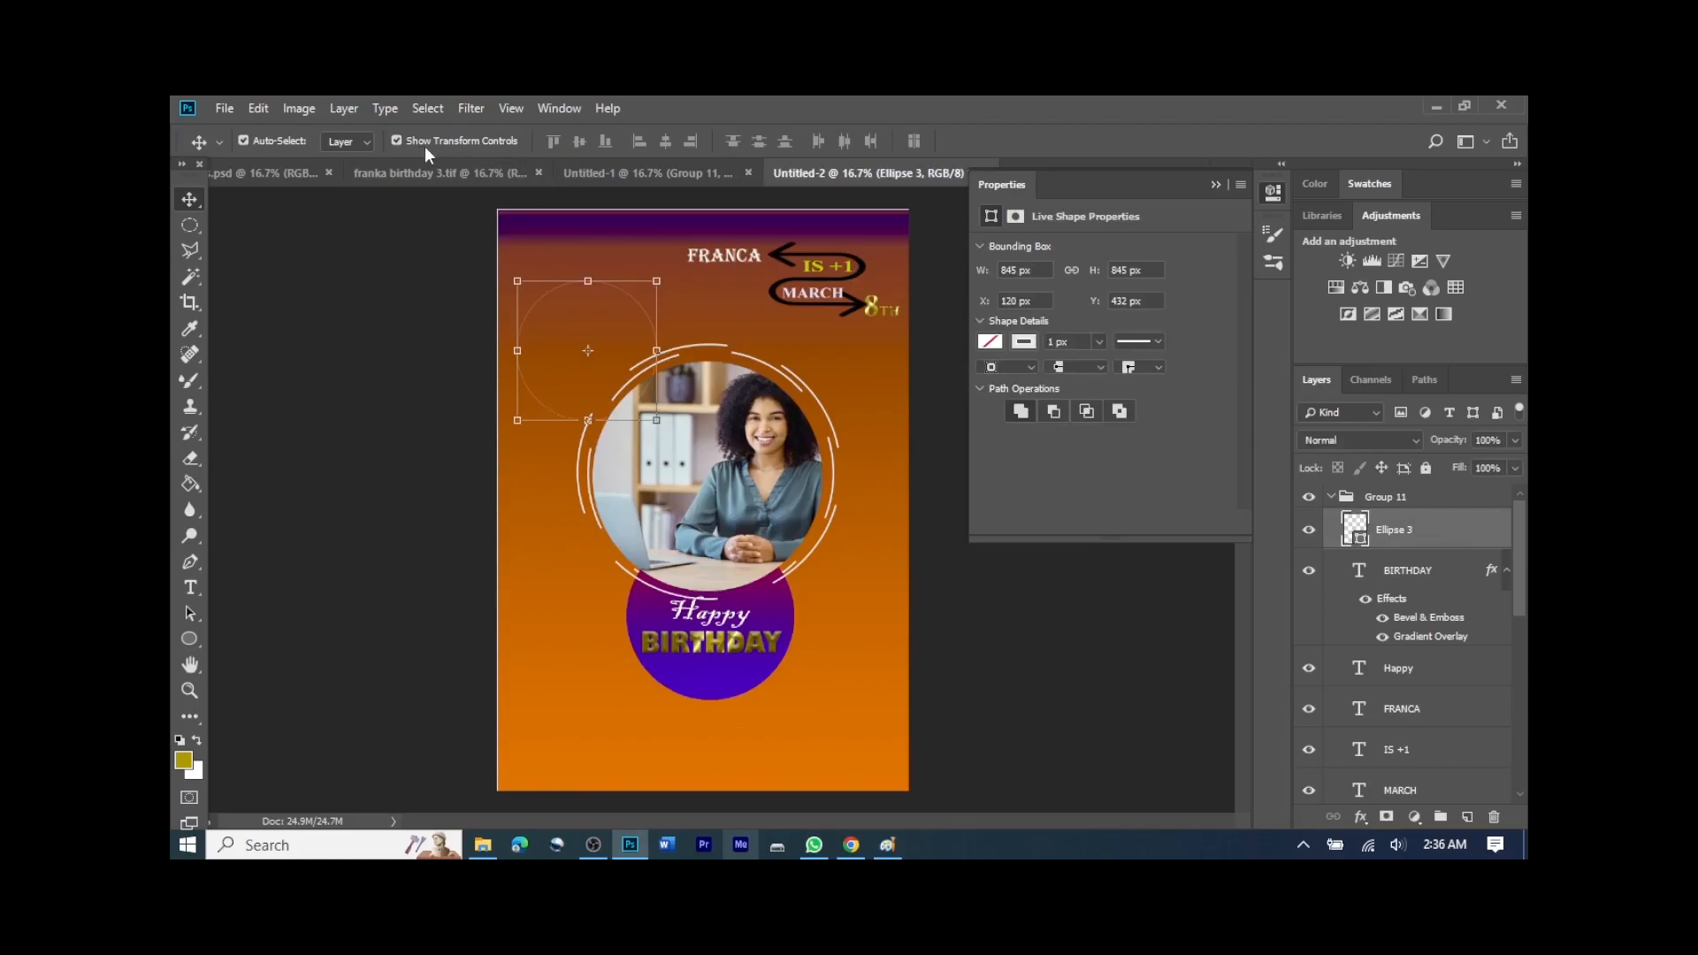
{"action": "left_click", "coordinate": [197, 641]}
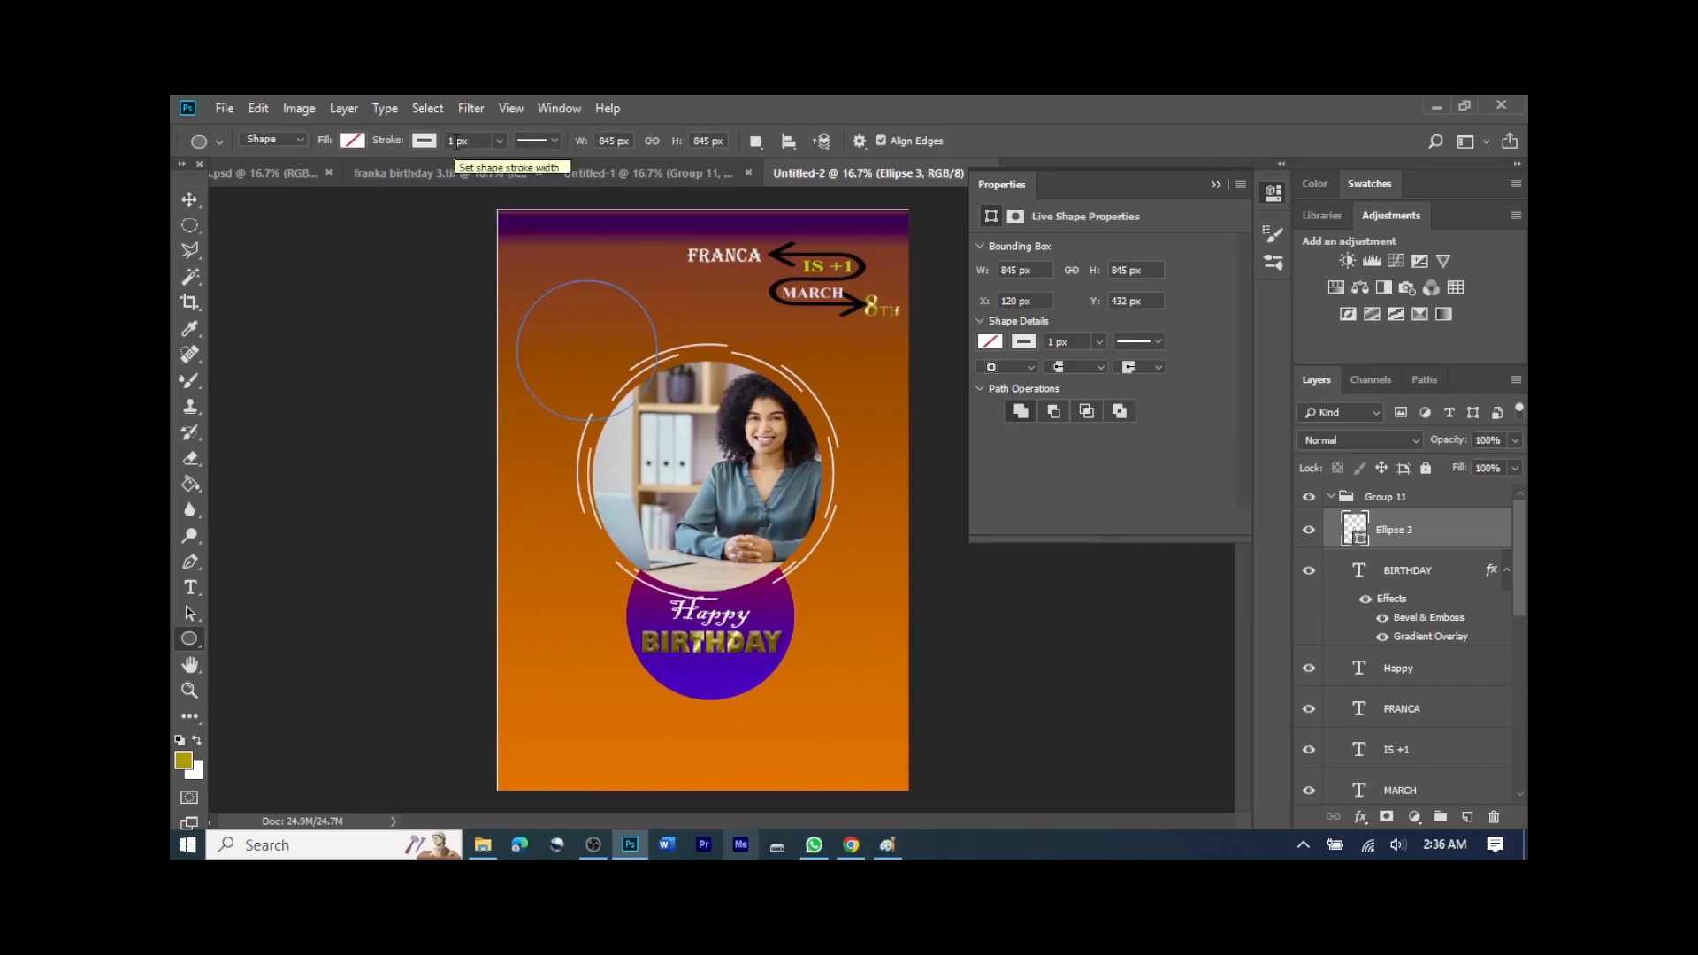
{"action": "left_click", "coordinate": [456, 142]}
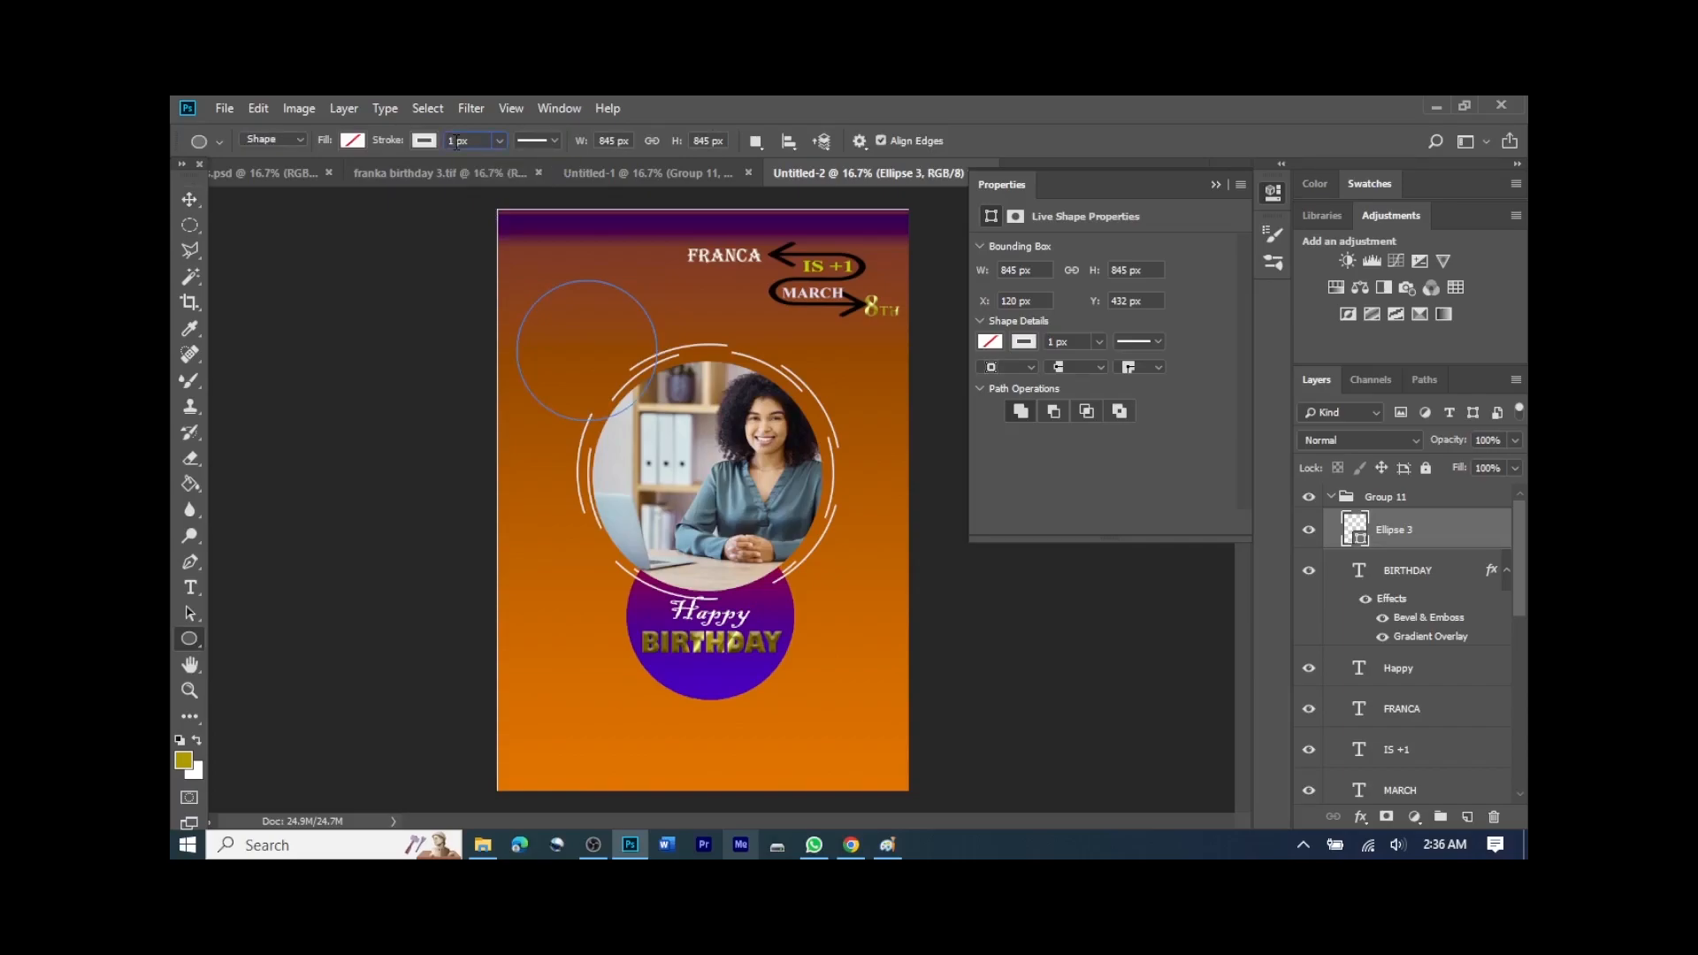
{"action": "type", "text": "0"}
{"action": "key", "text": "Return"}
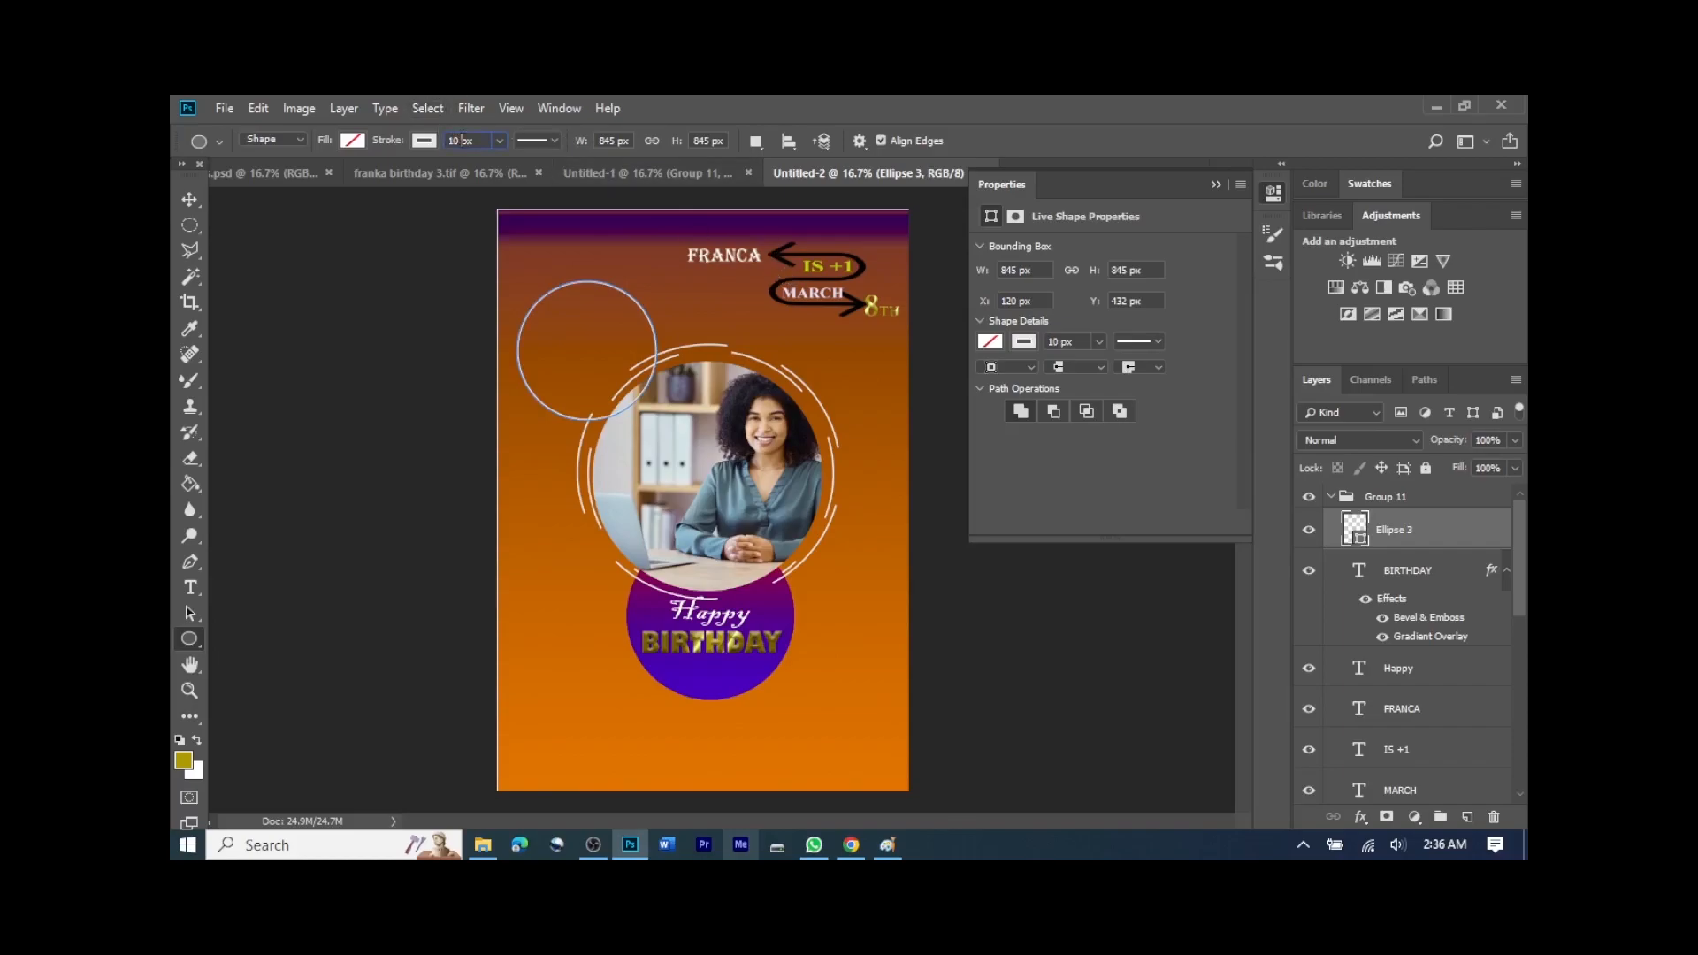
{"action": "left_click", "coordinate": [462, 140]}
{"action": "key", "text": "BackSpace"}
{"action": "key", "text": "BackSpace"}
{"action": "type", "text": "7"}
{"action": "key", "text": "Return"}
{"action": "left_click", "coordinate": [196, 200]}
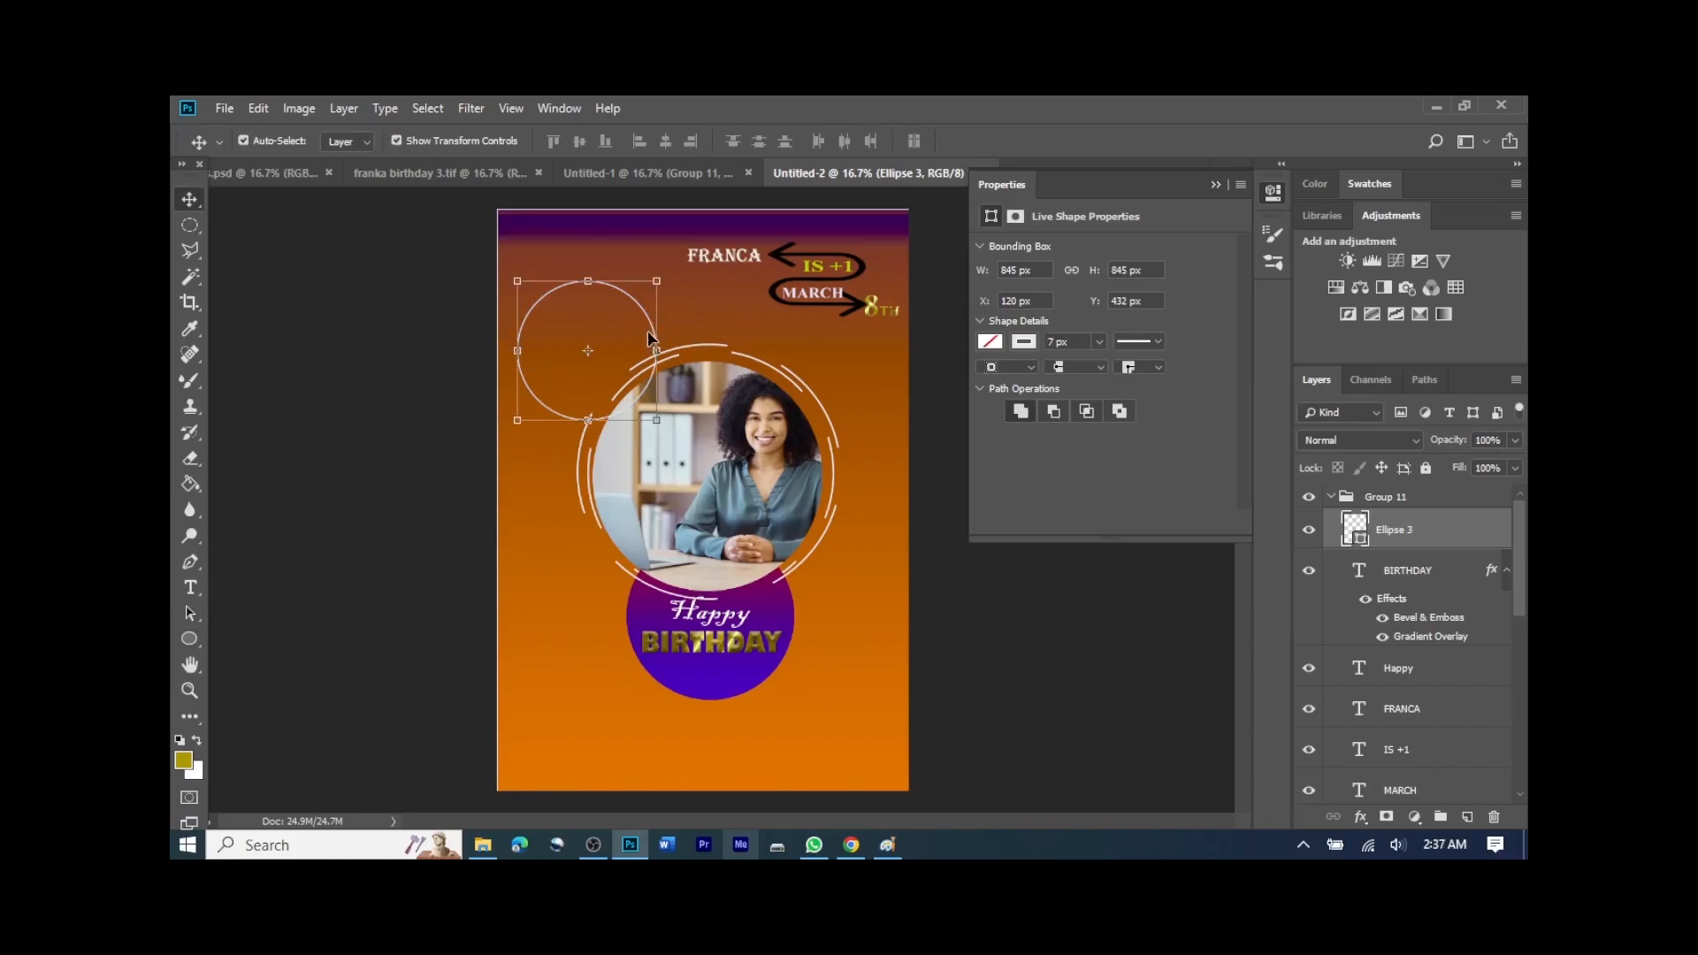
Step: Duplicate the unfilled circle twice and scale the top copy down slightly
{"action": "key", "text": "ctrl"}
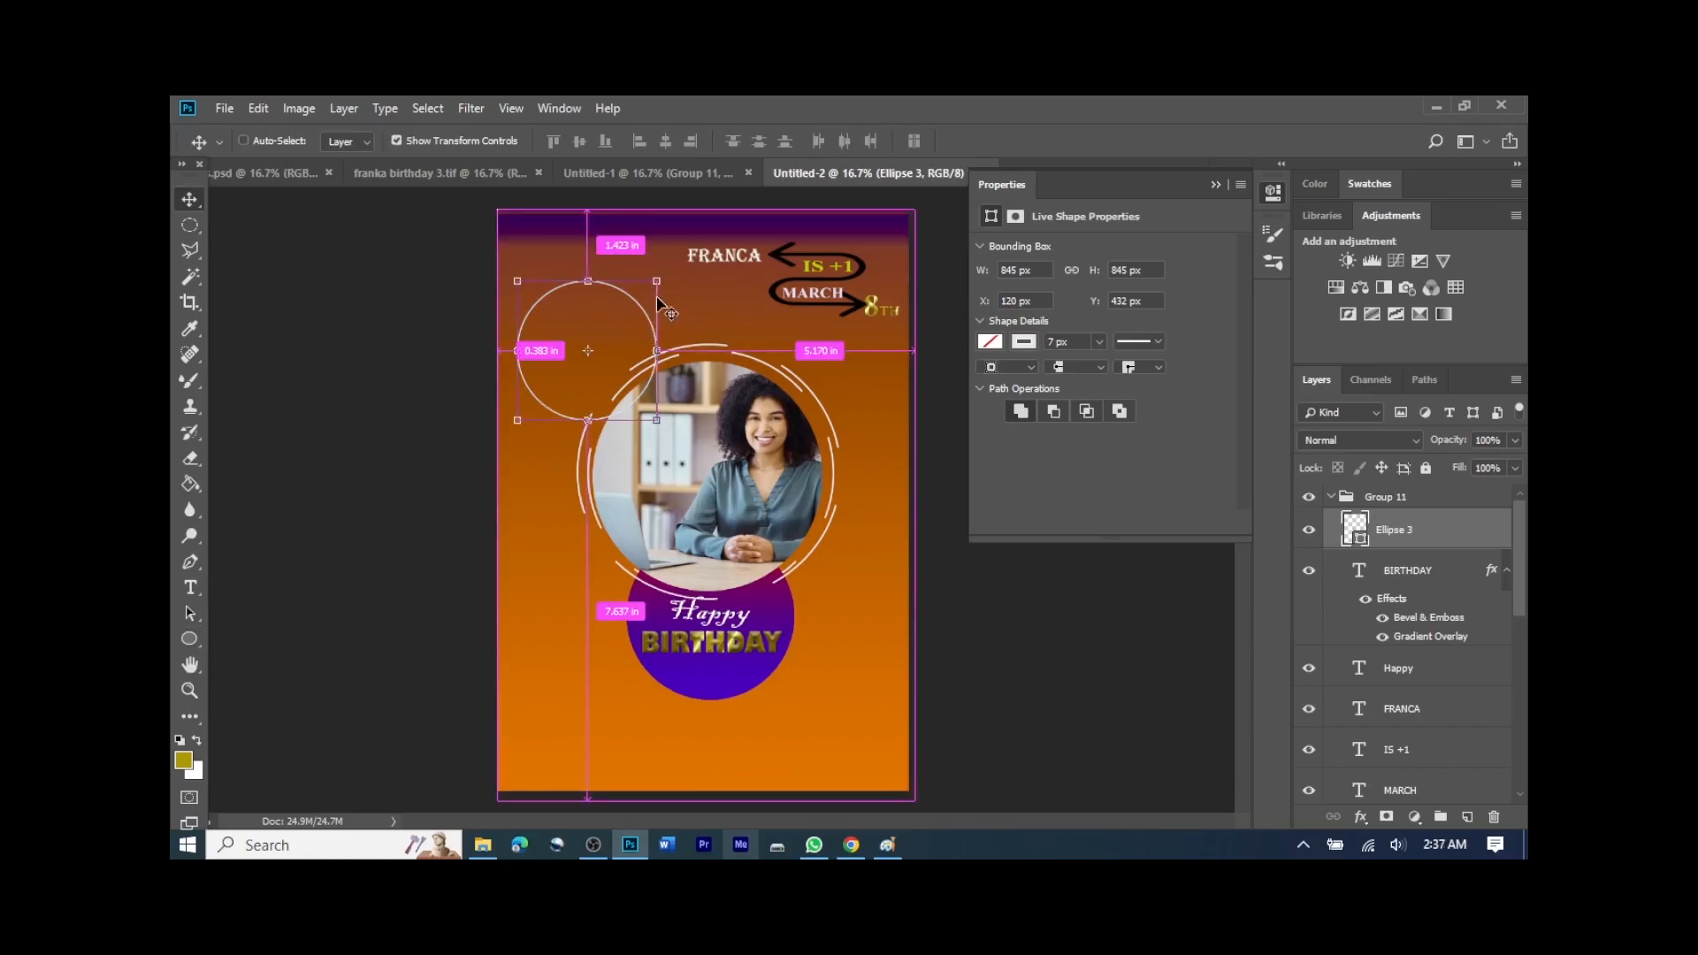
{"action": "key", "text": "ctrl+j"}
{"action": "key", "text": "ctrl+j"}
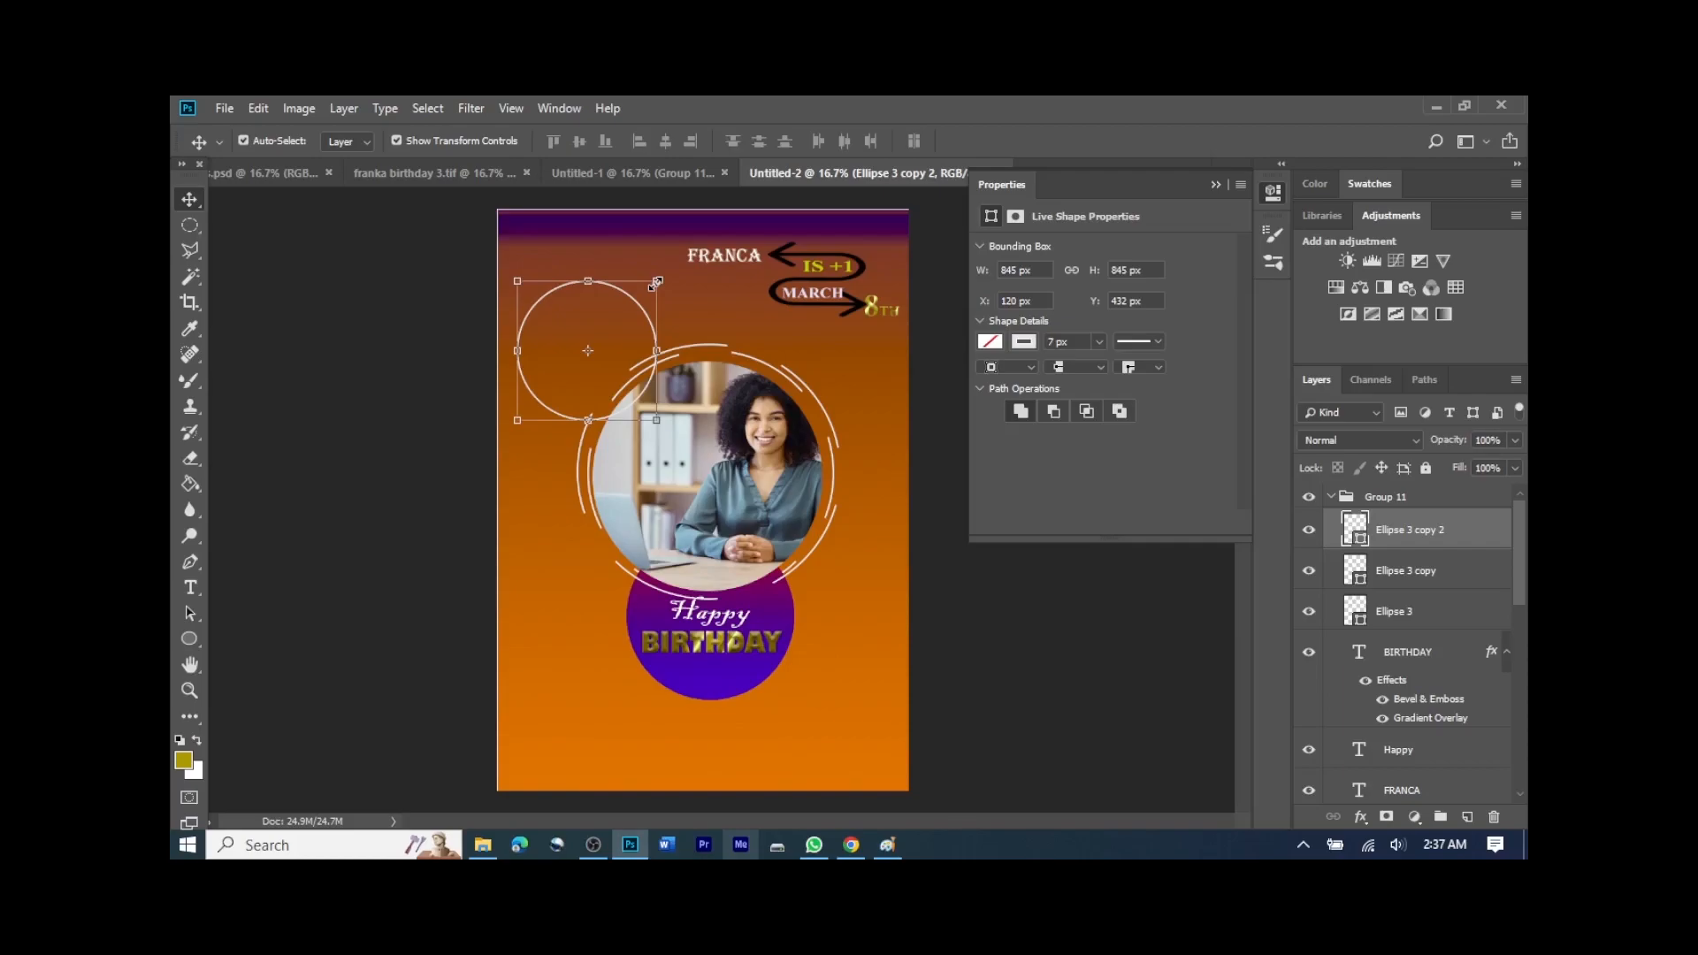
{"action": "key", "text": "ctrl+t"}
{"action": "left_click_drag", "start_coordinate": [656, 281], "coordinate": [652, 286]}
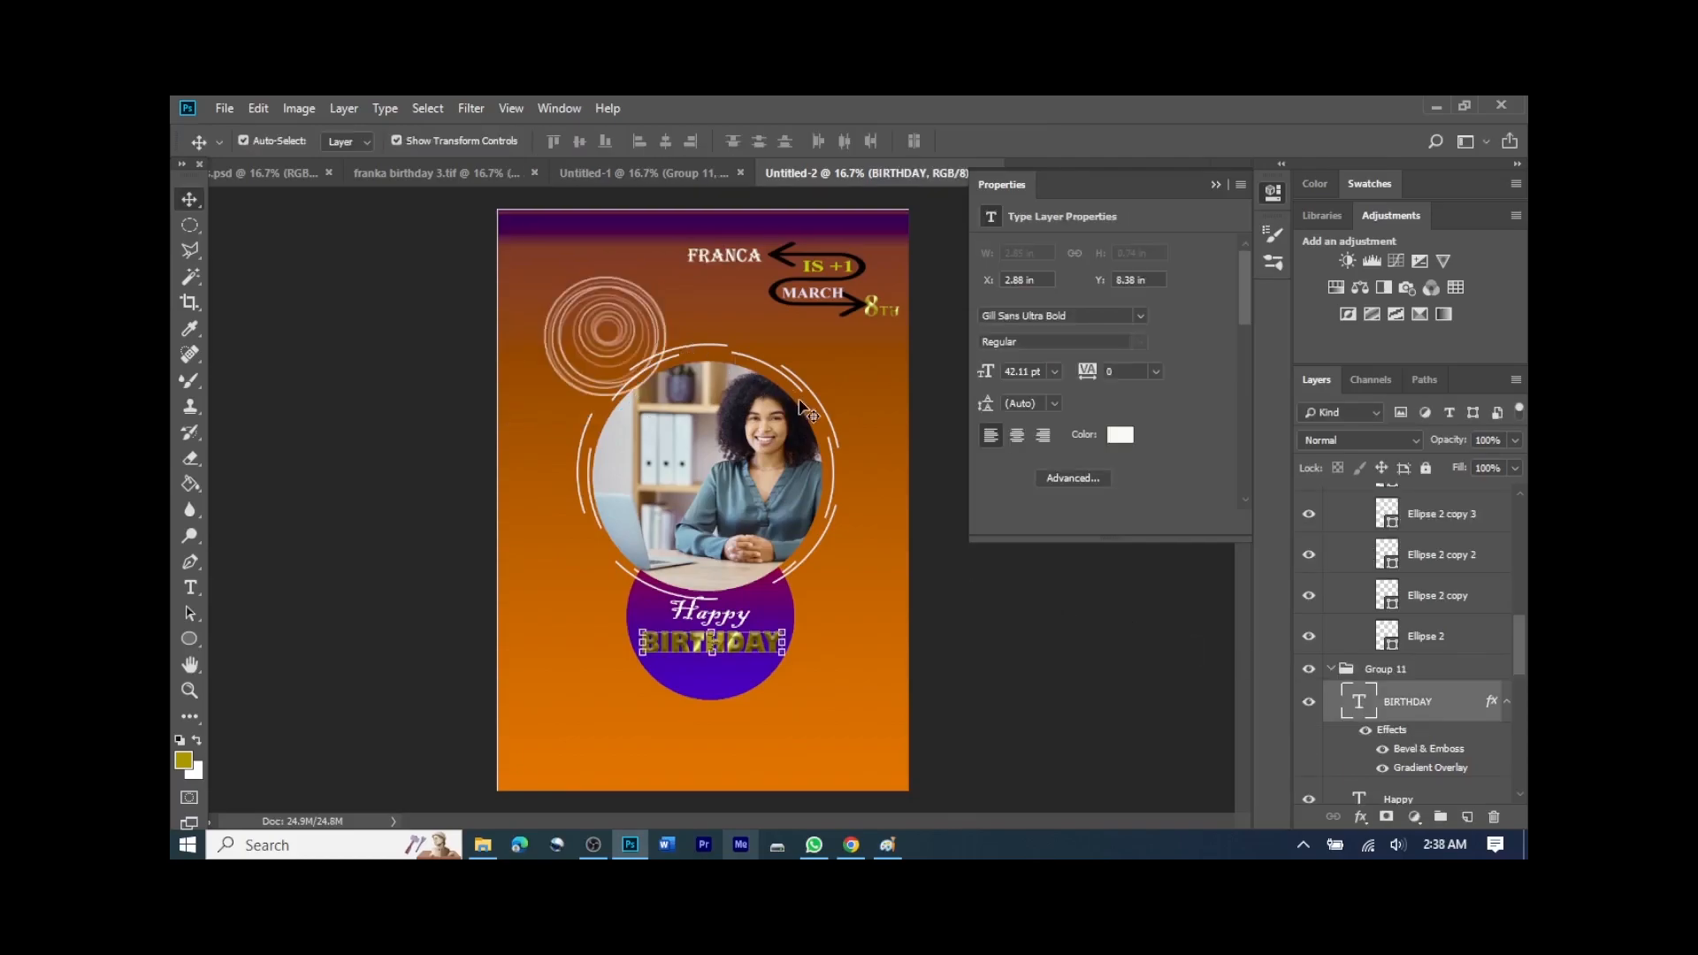
{"action": "left_click", "coordinate": [833, 389]}
{"action": "left_click", "coordinate": [569, 314]}
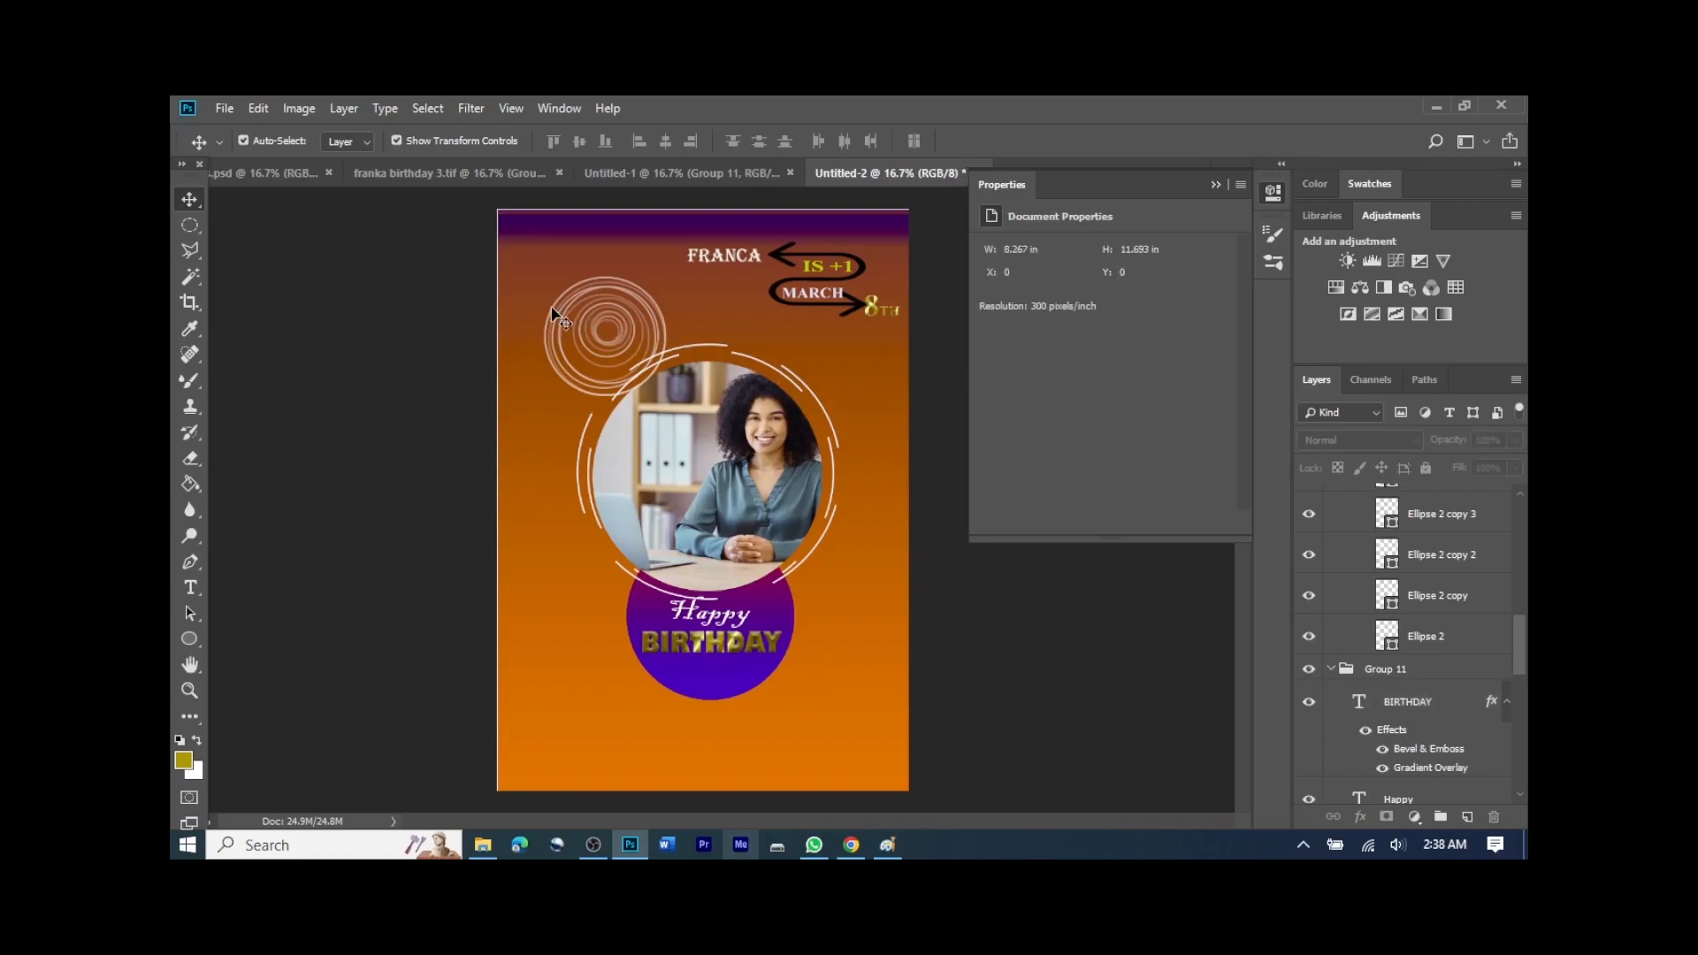
{"action": "left_click", "coordinate": [599, 330]}
{"action": "key", "text": "ctrl+t"}
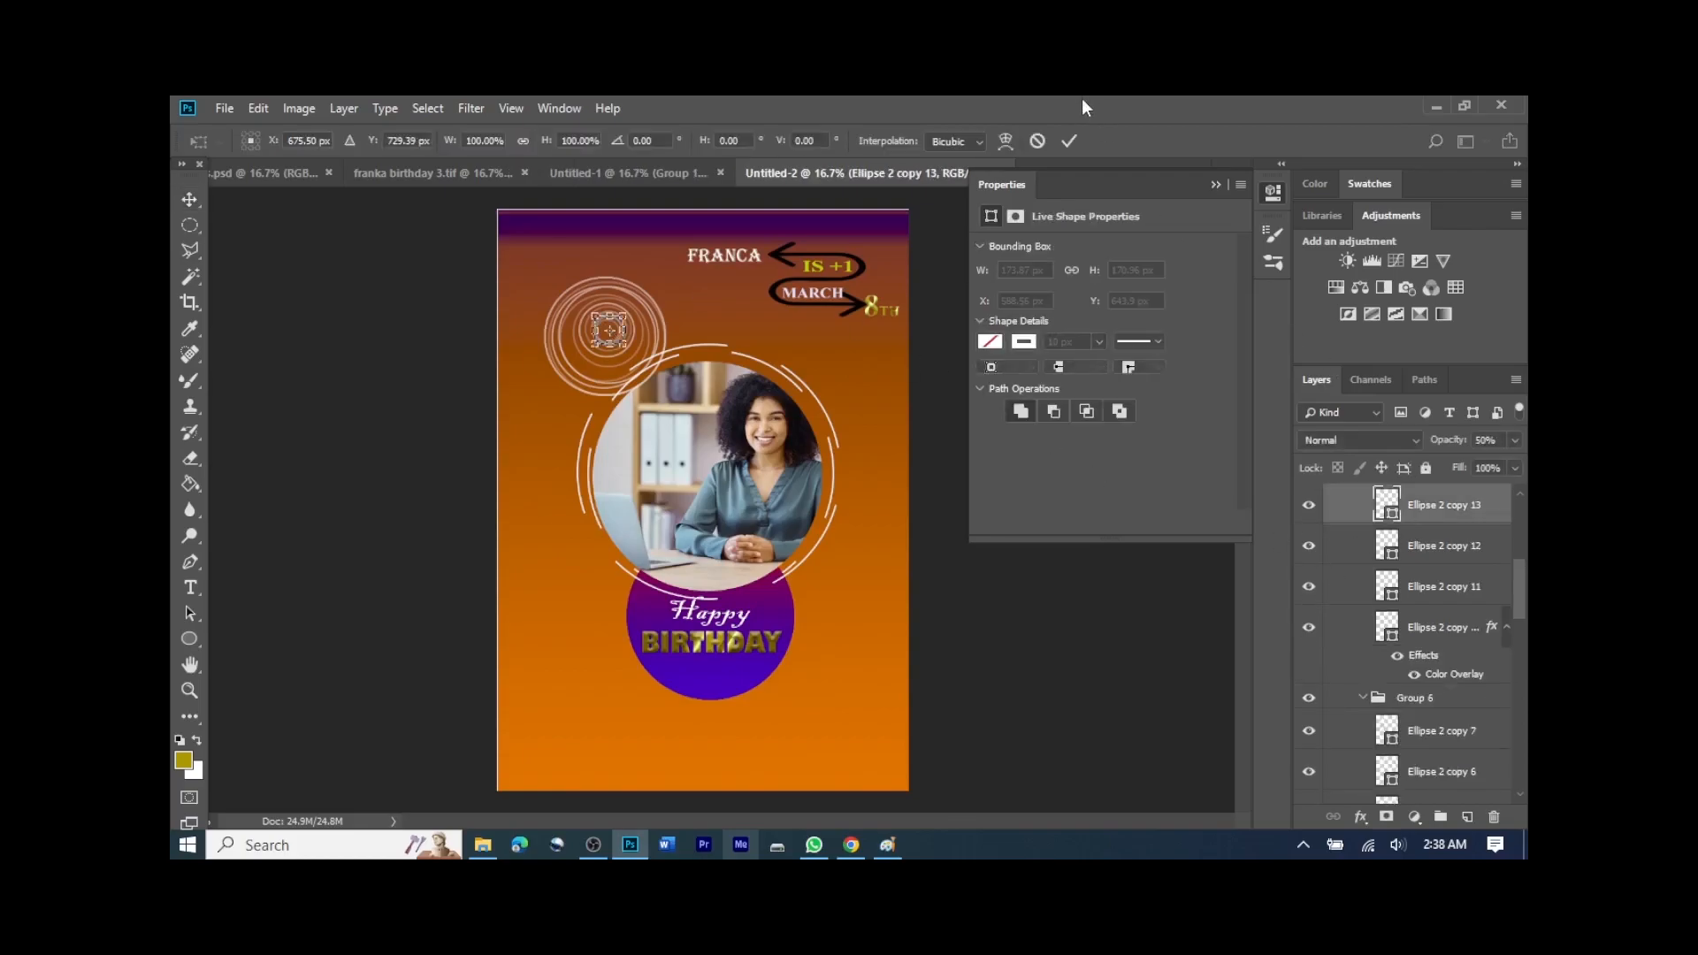
{"action": "left_click", "coordinate": [1073, 141]}
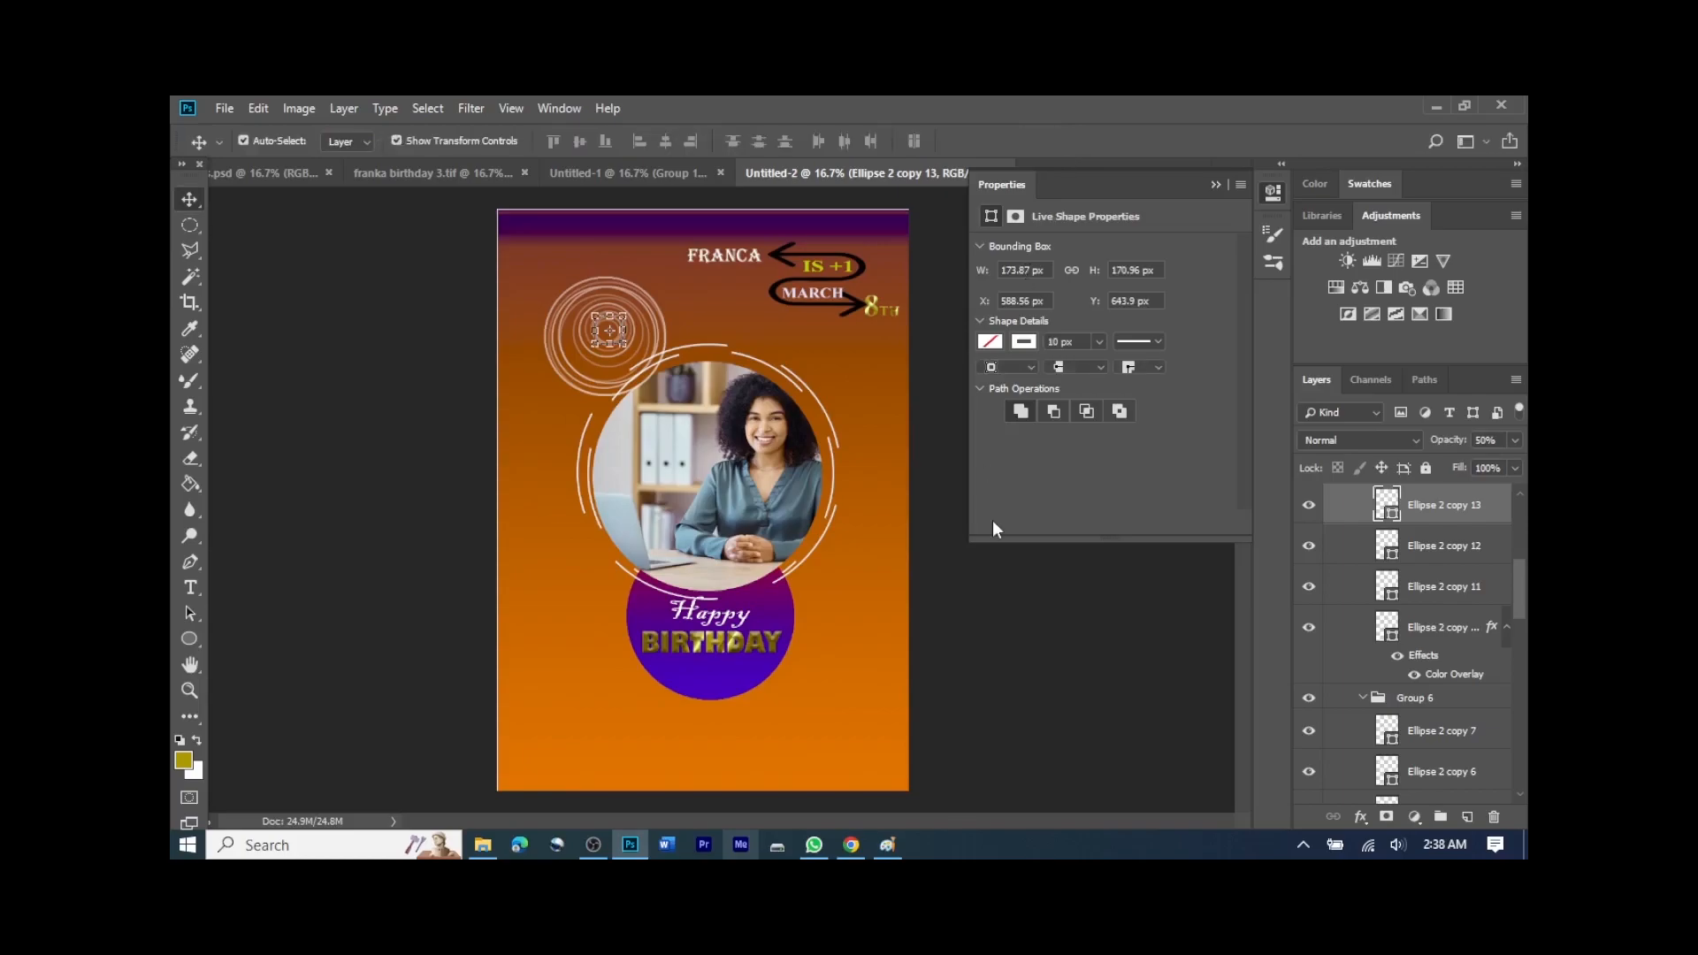
{"action": "left_click", "coordinate": [1027, 624]}
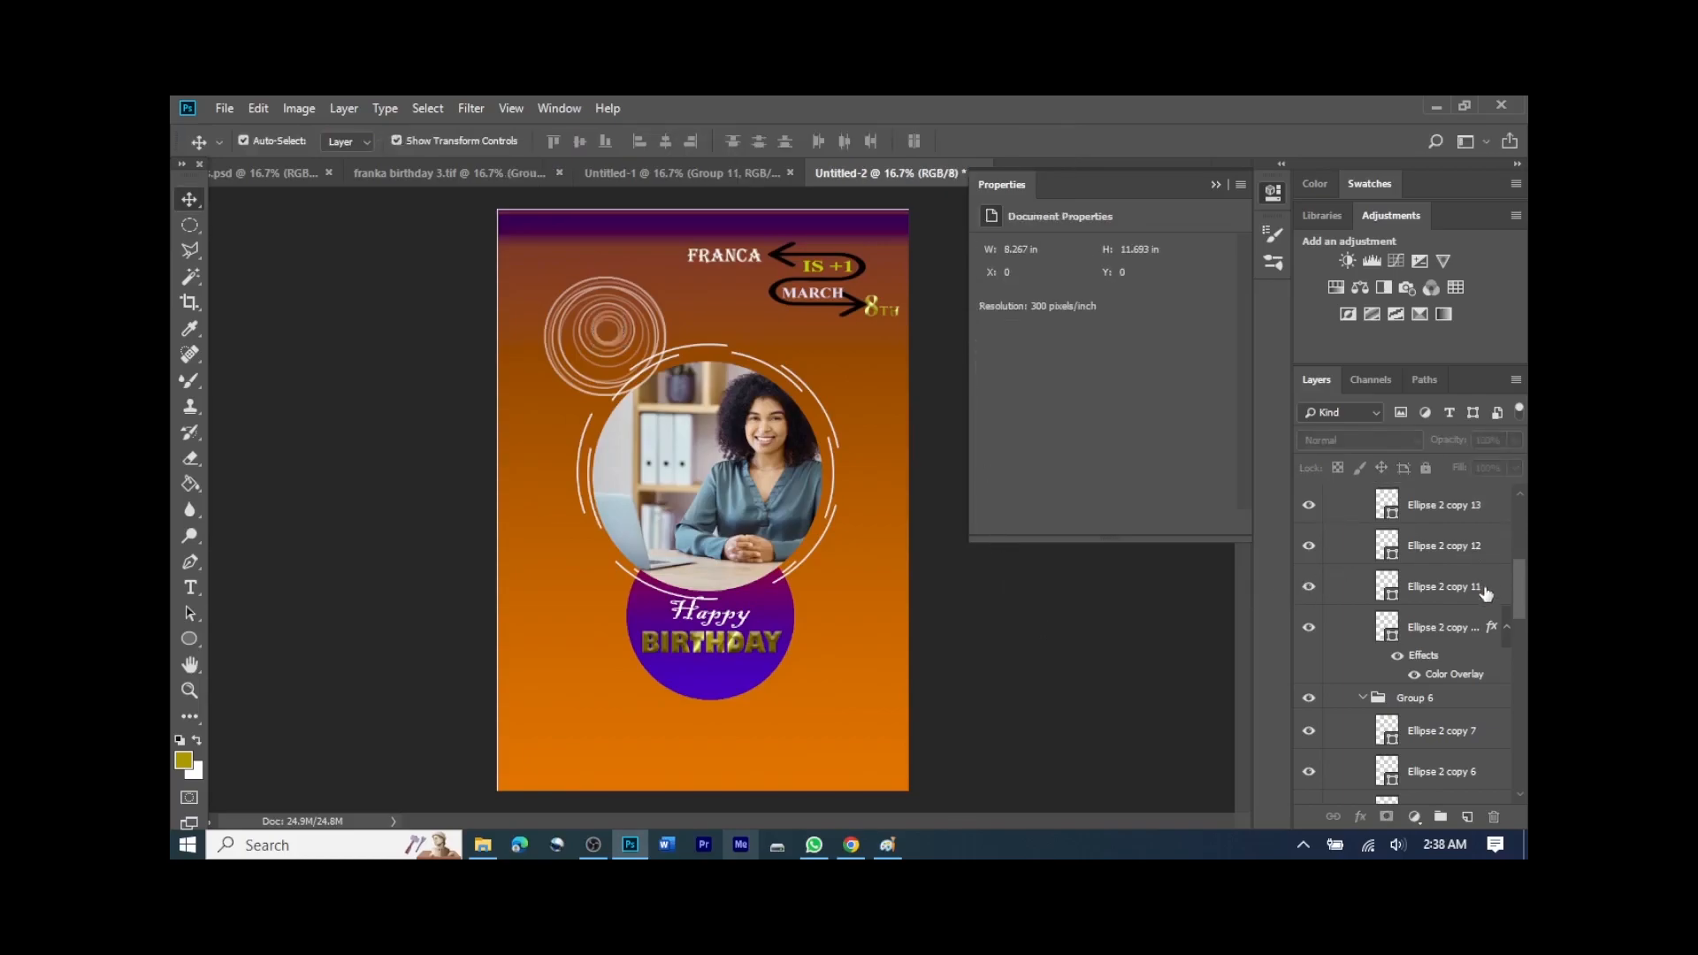
Step: Link the ring layers from Ellipse 2 copy 10 through Ellipse 2 copy 5 and move the rings to about X 111, Y 464 px
{"action": "left_click", "coordinate": [1459, 627]}
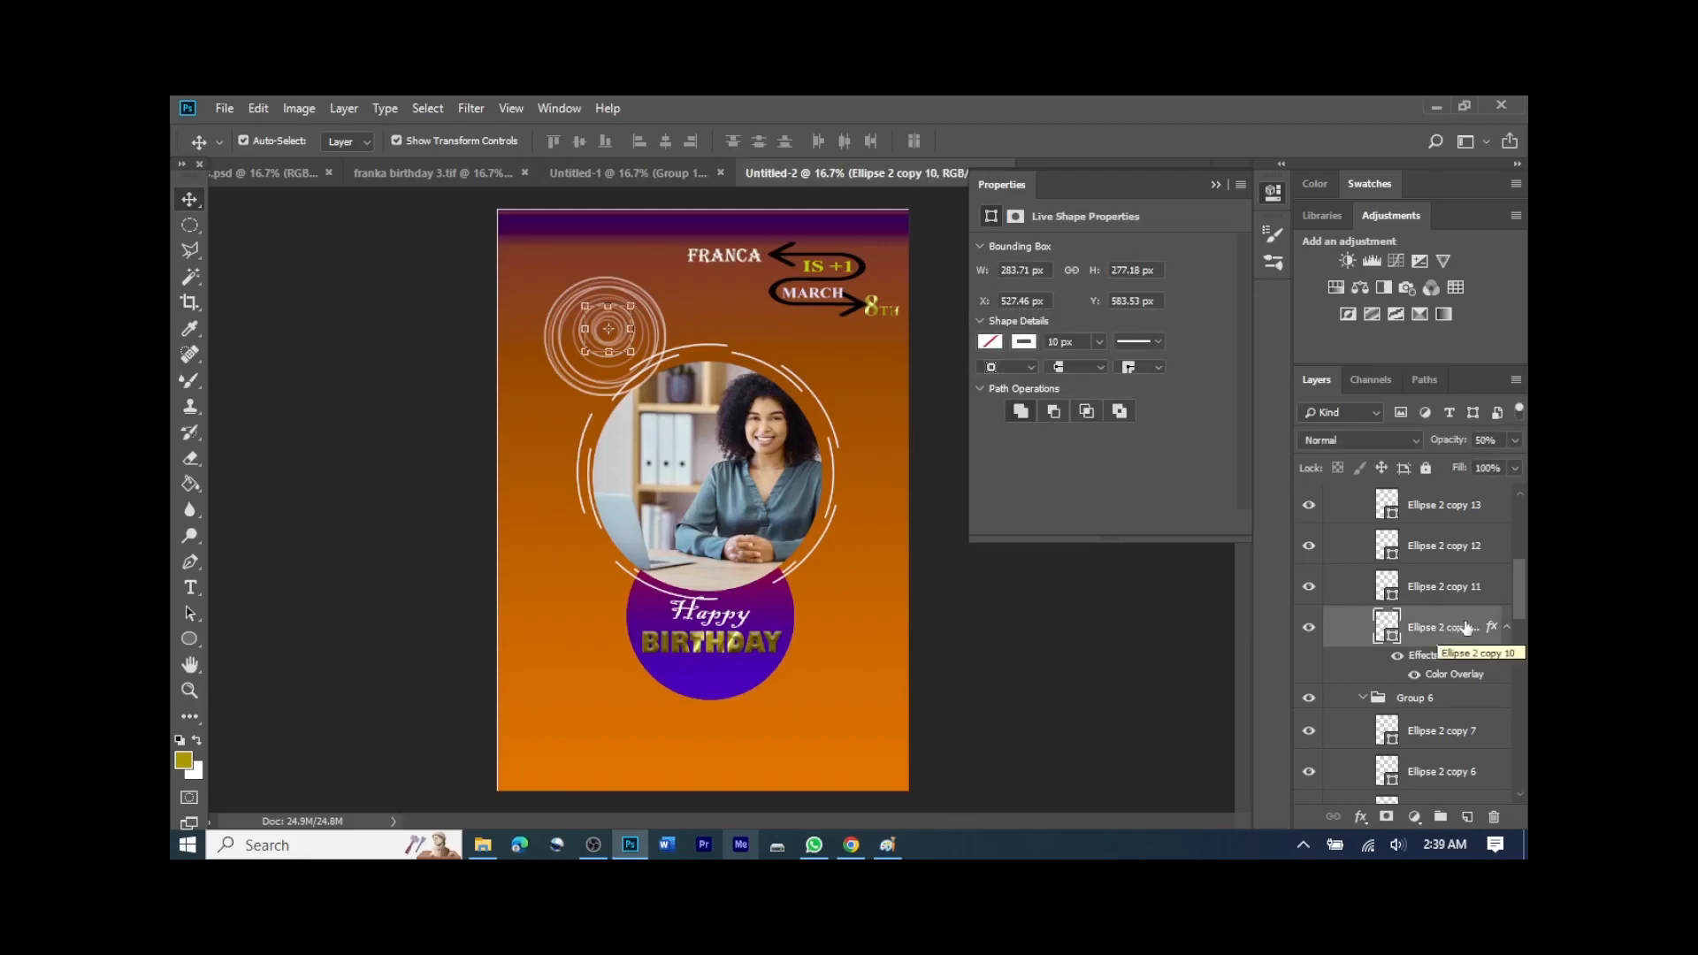
{"action": "left_click_drag", "start_coordinate": [1519, 603], "coordinate": [1509, 508]}
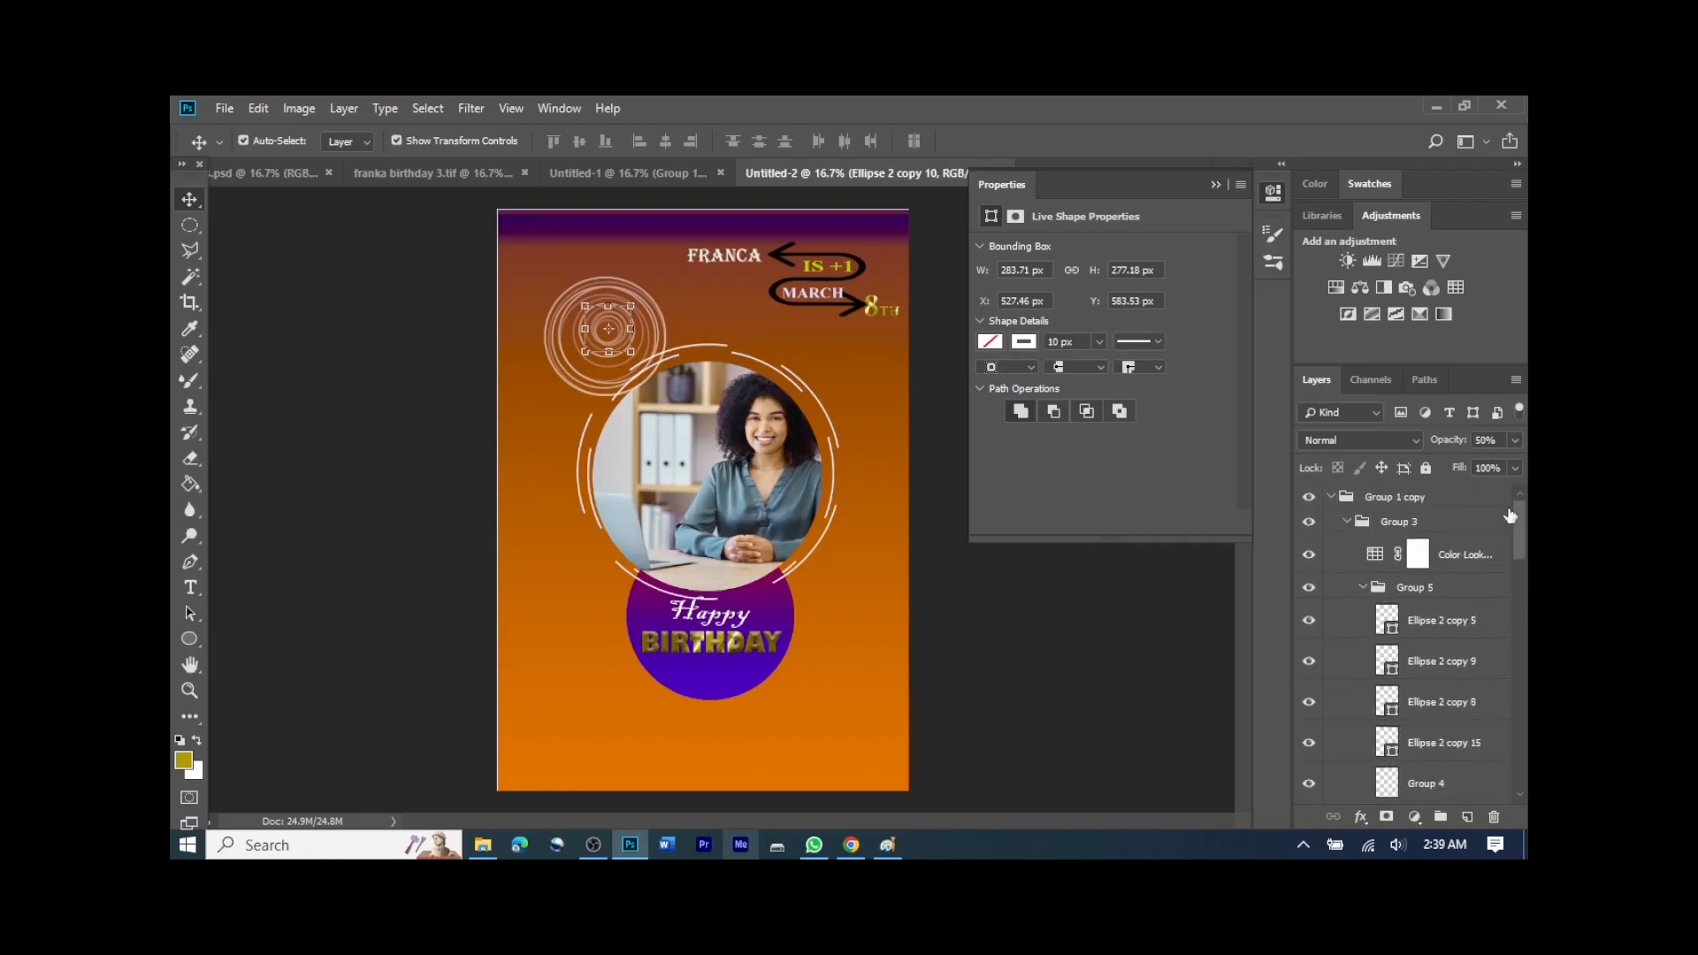
{"action": "left_click", "coordinate": [1415, 634], "text": "shift"}
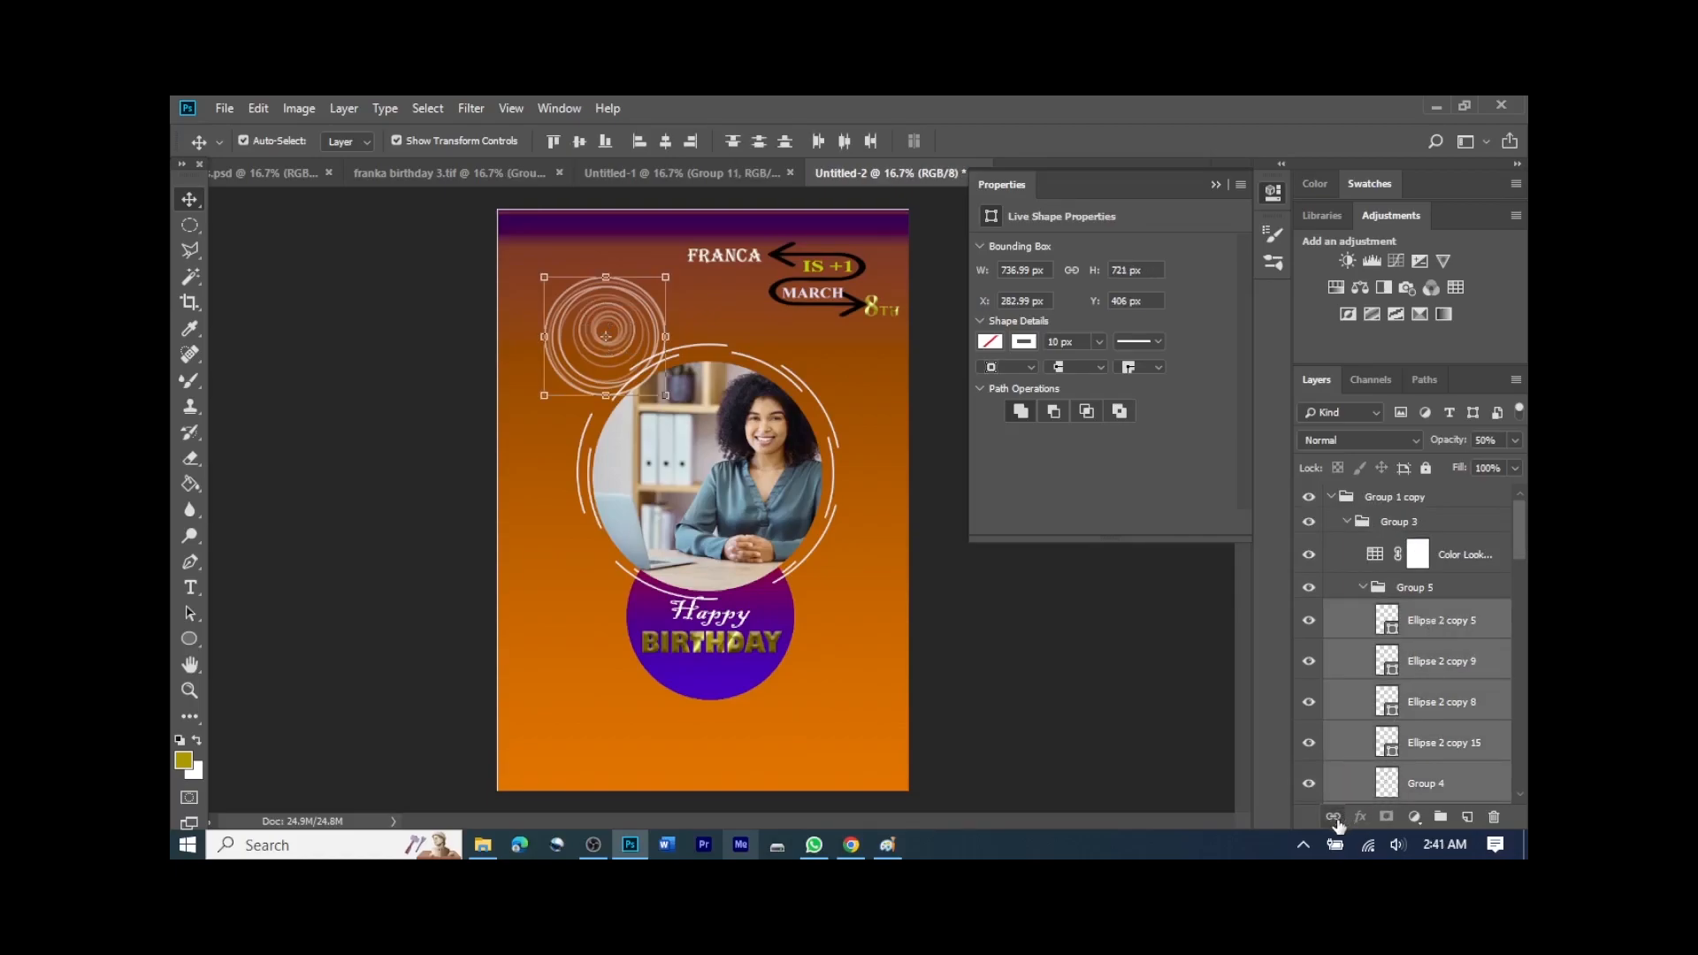
{"action": "left_click", "coordinate": [1333, 816]}
{"action": "mouse_move", "coordinate": [635, 347]}
{"action": "left_mouse_down"}
{"action": "mouse_move", "coordinate": [593, 334]}
{"action": "mouse_move", "coordinate": [601, 351]}
{"action": "left_mouse_up"}
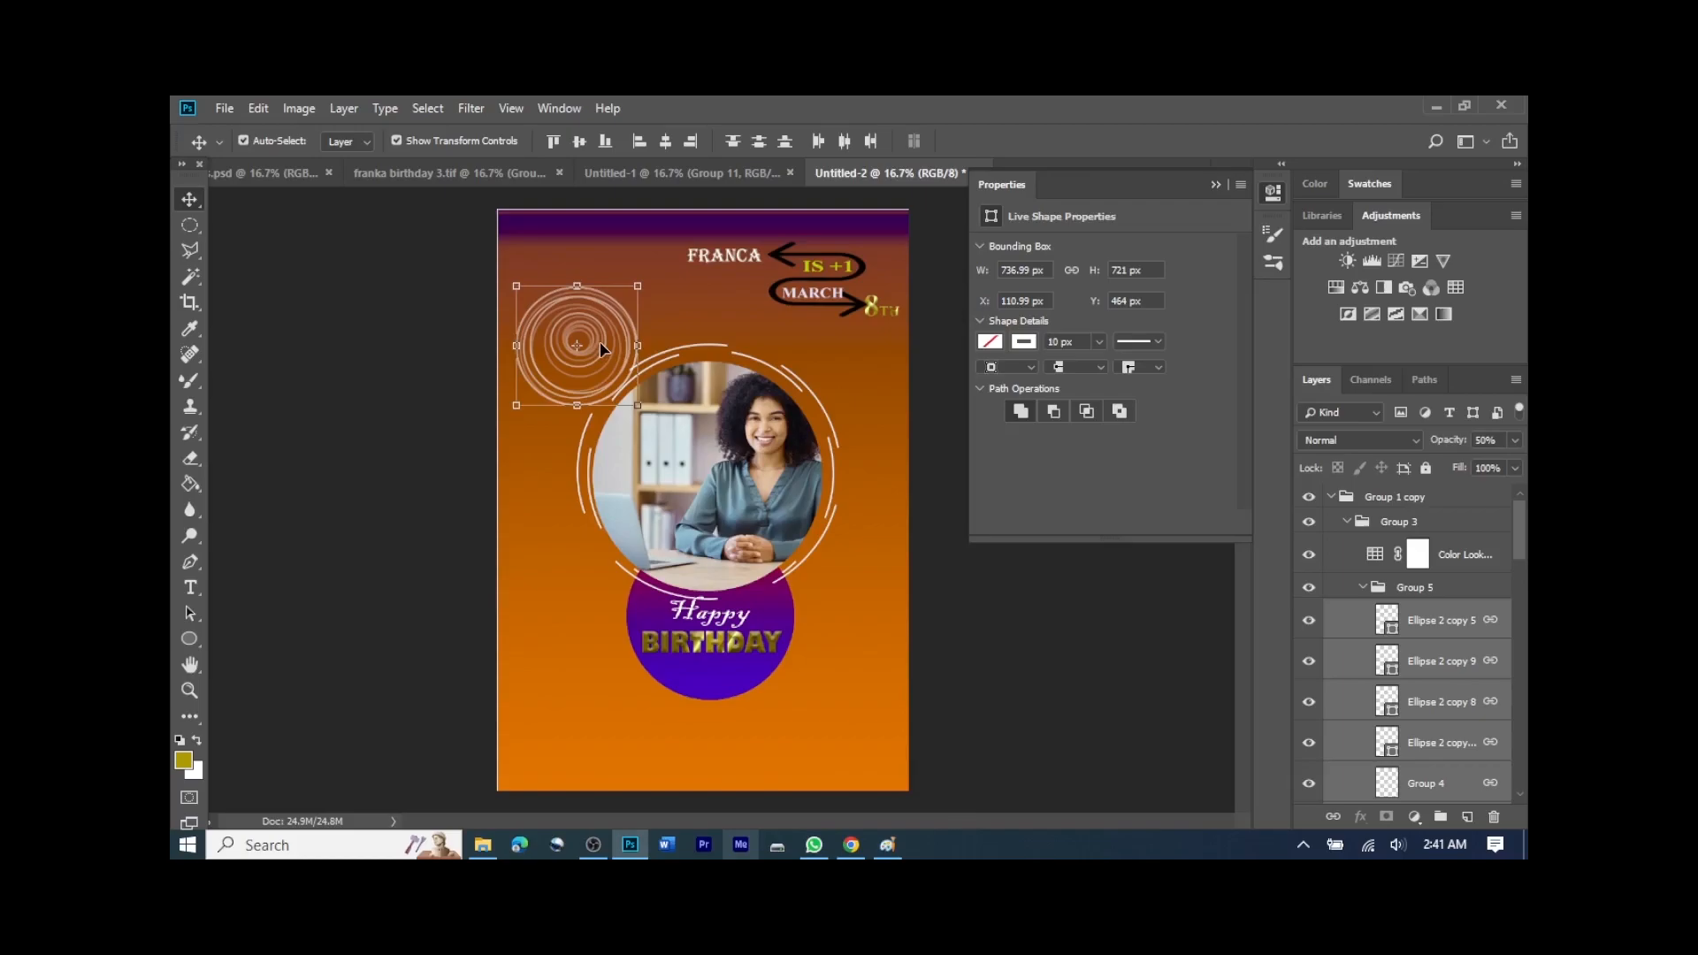
{"action": "key", "text": "j"}
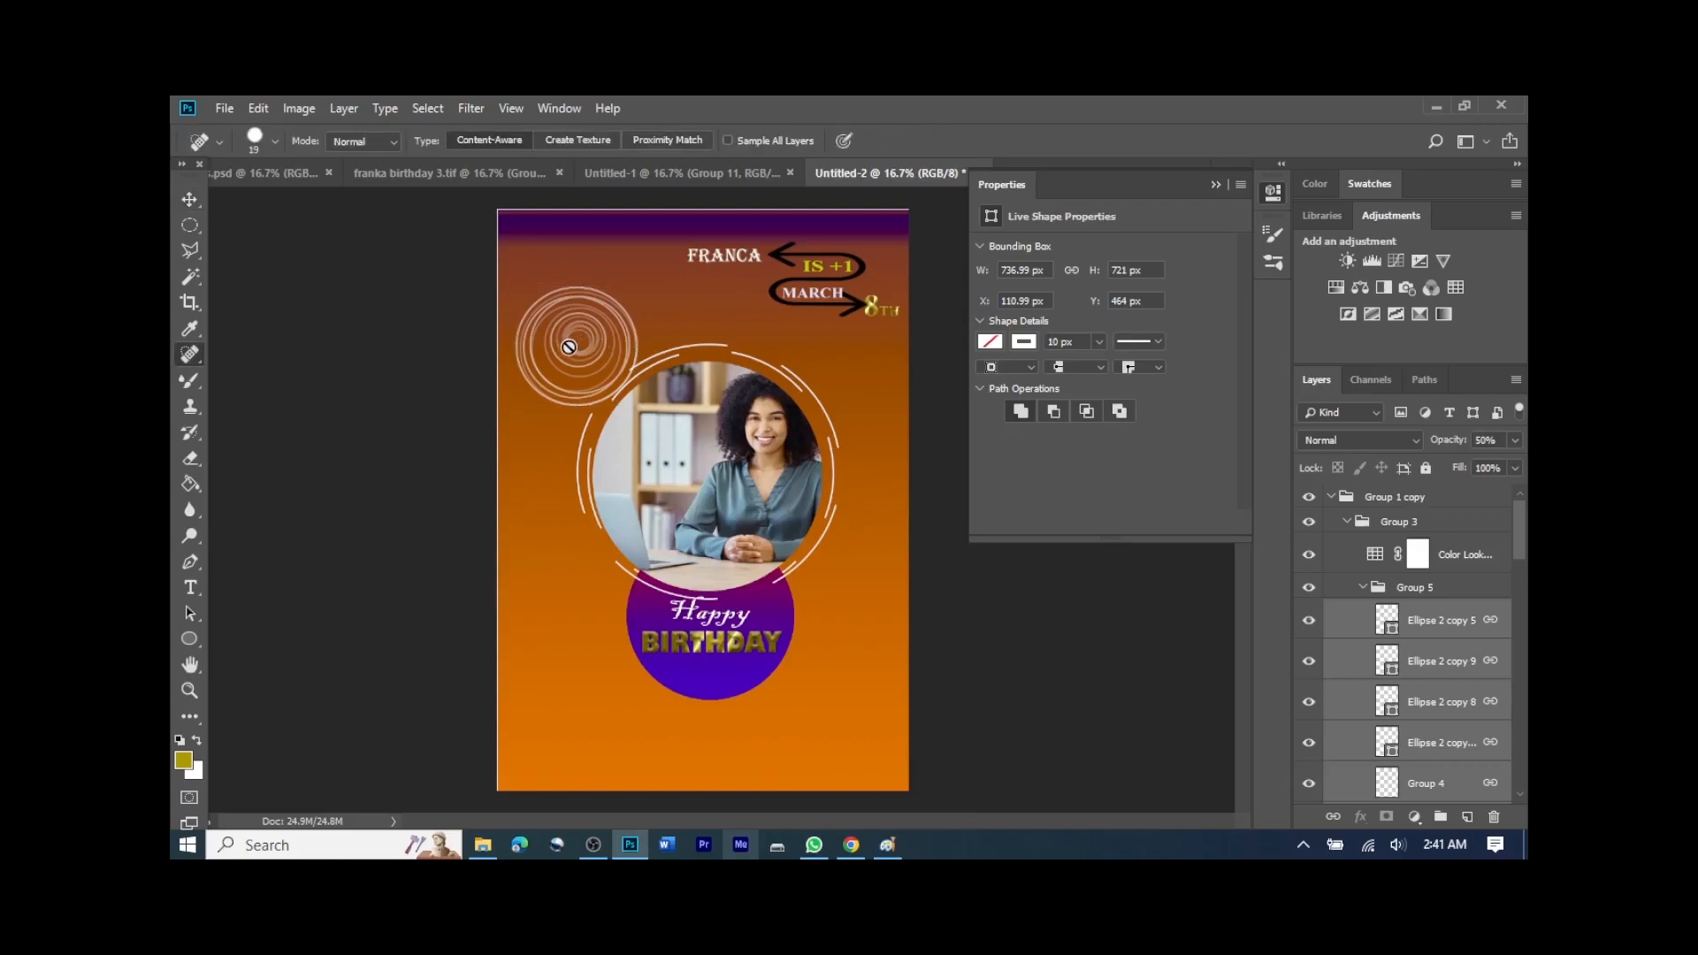
{"action": "left_click", "coordinate": [189, 200]}
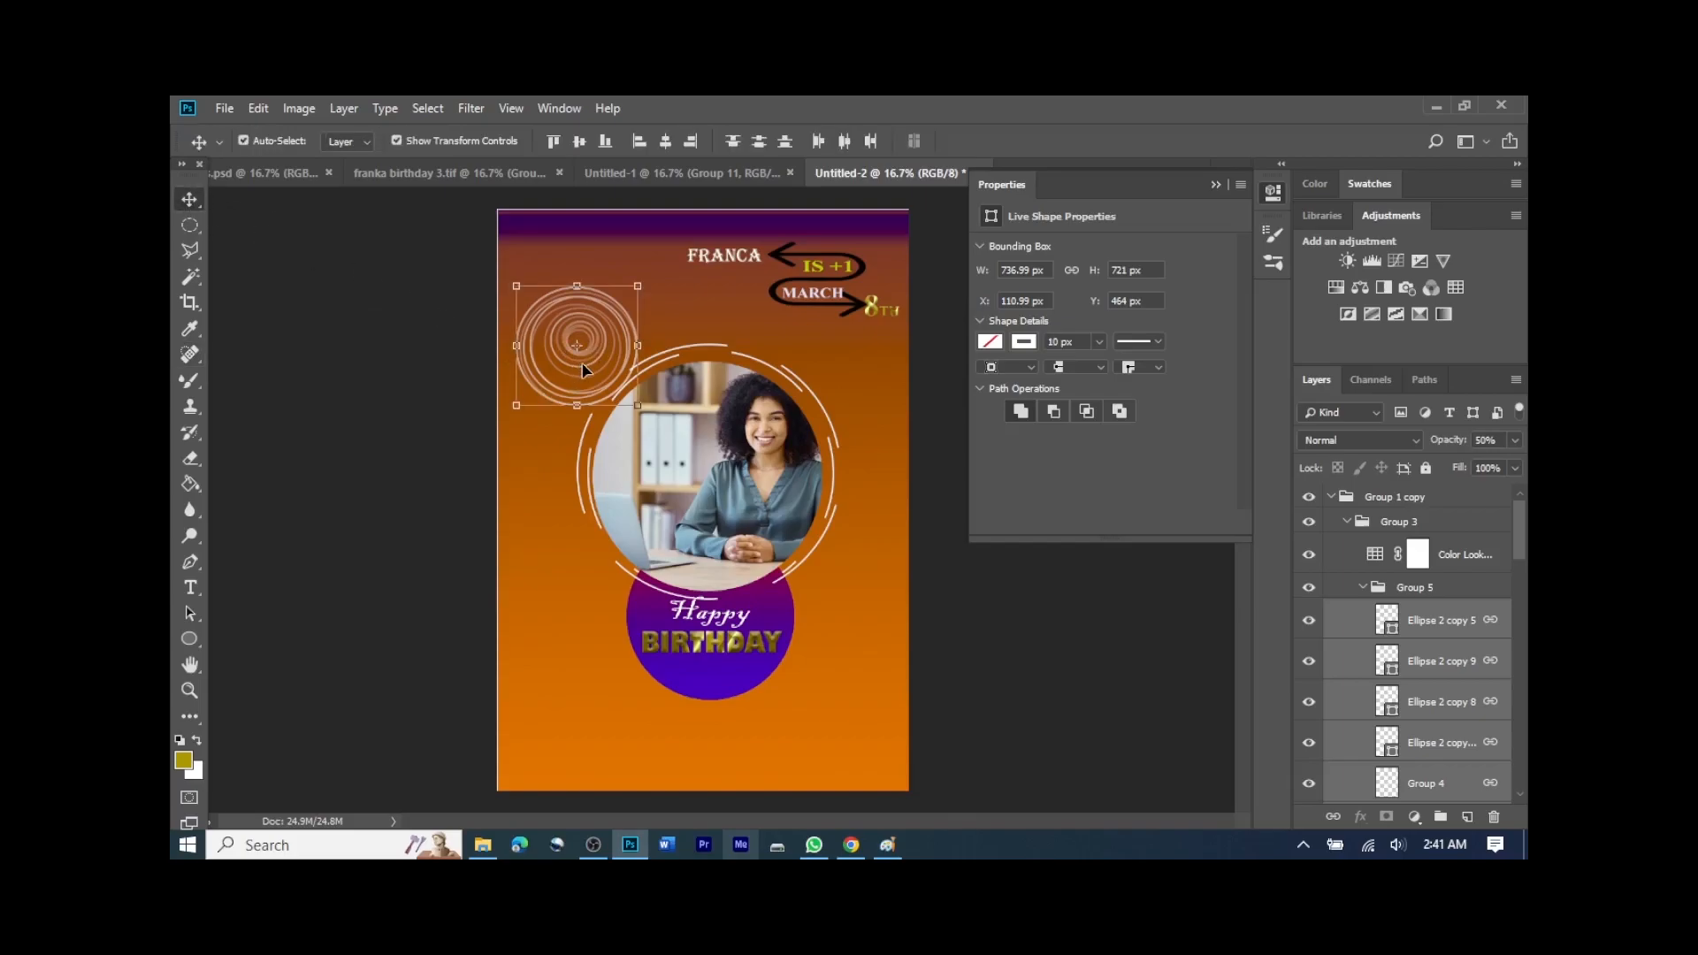
{"action": "key", "text": "j"}
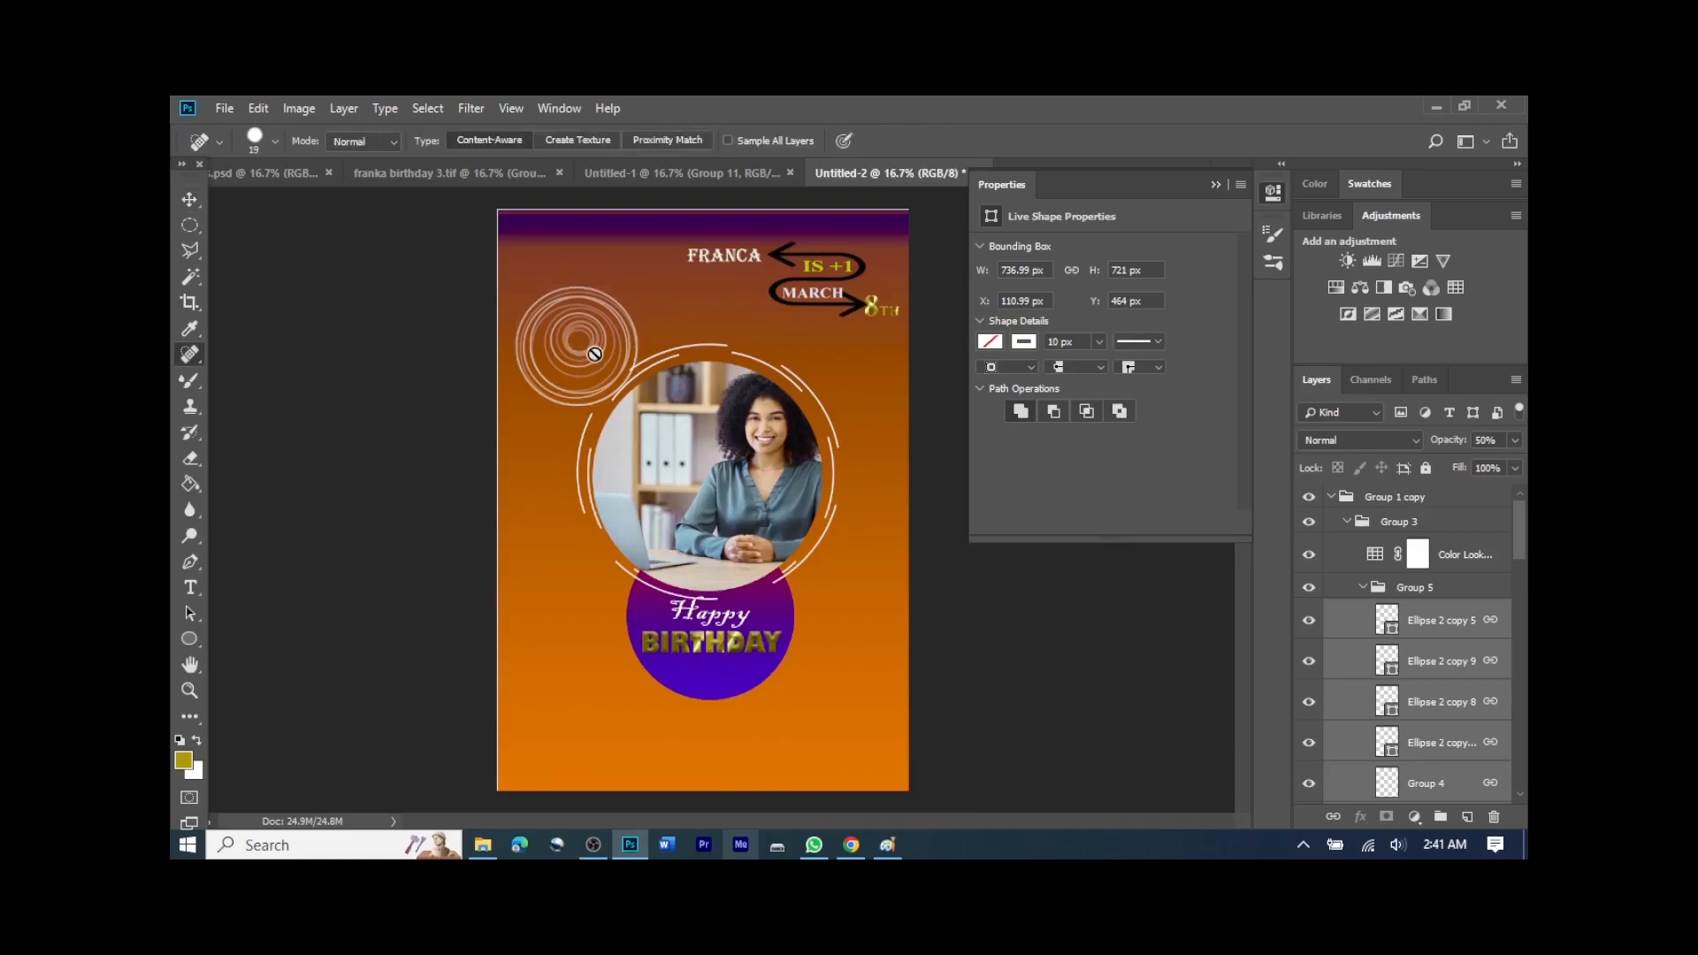
{"action": "left_click", "coordinate": [193, 202]}
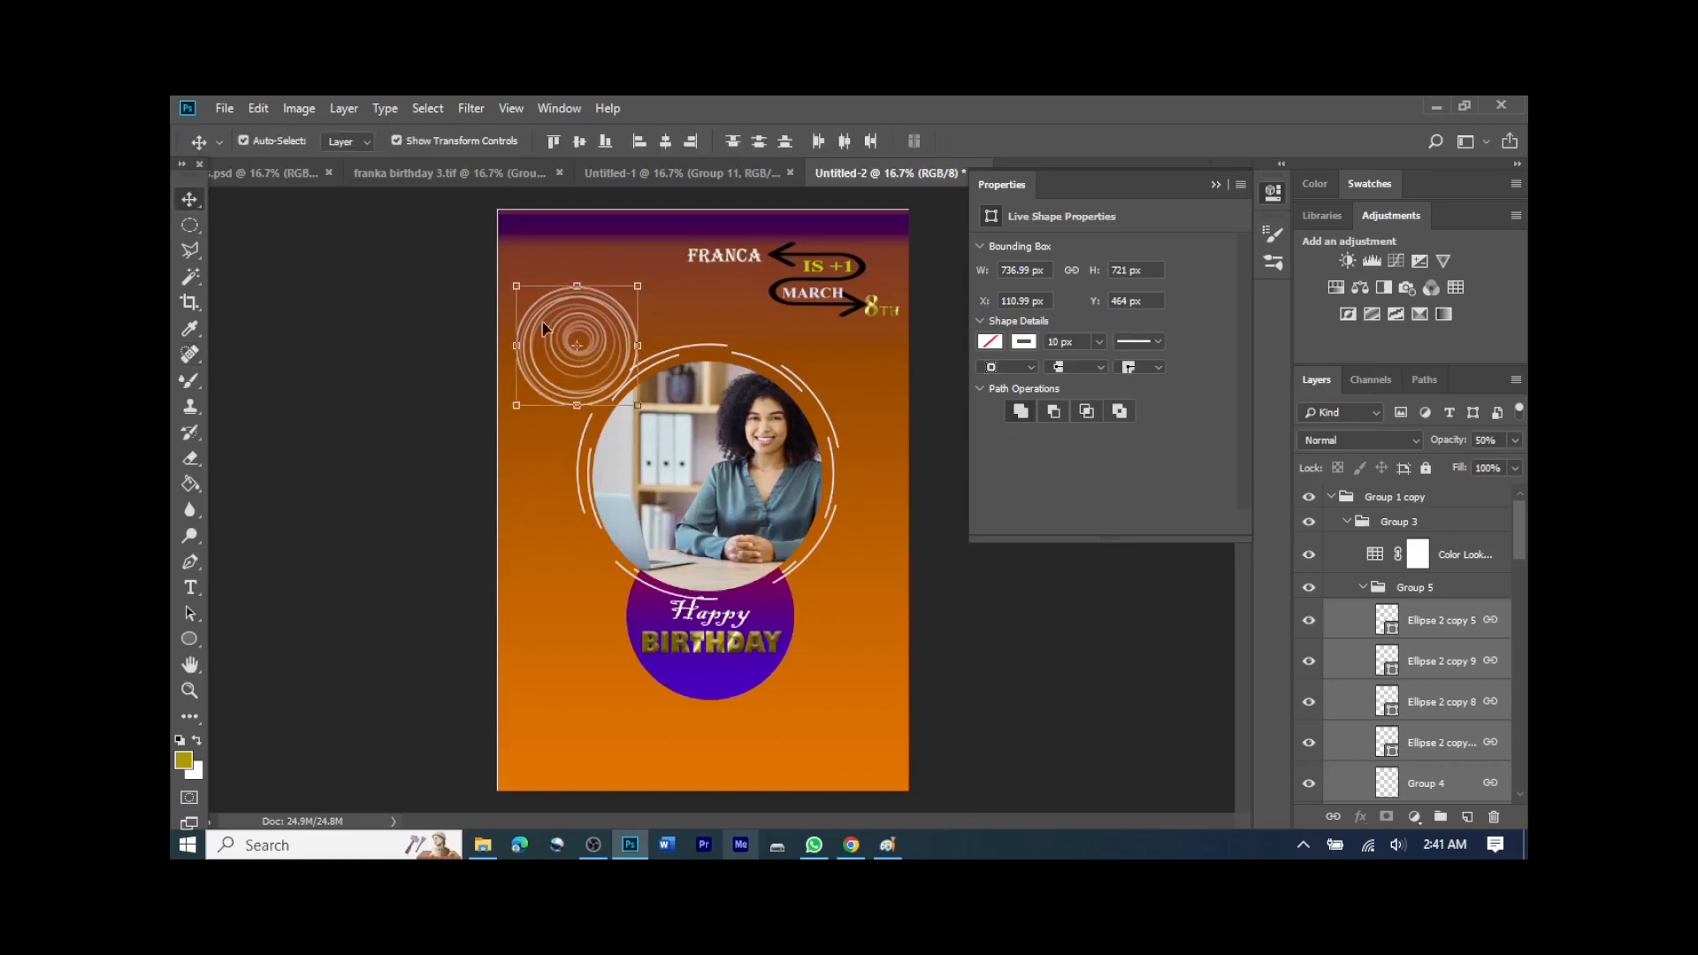
{"action": "left_click_drag", "start_coordinate": [560, 313], "coordinate": [548, 358]}
{"action": "key", "text": "ctrl+z"}
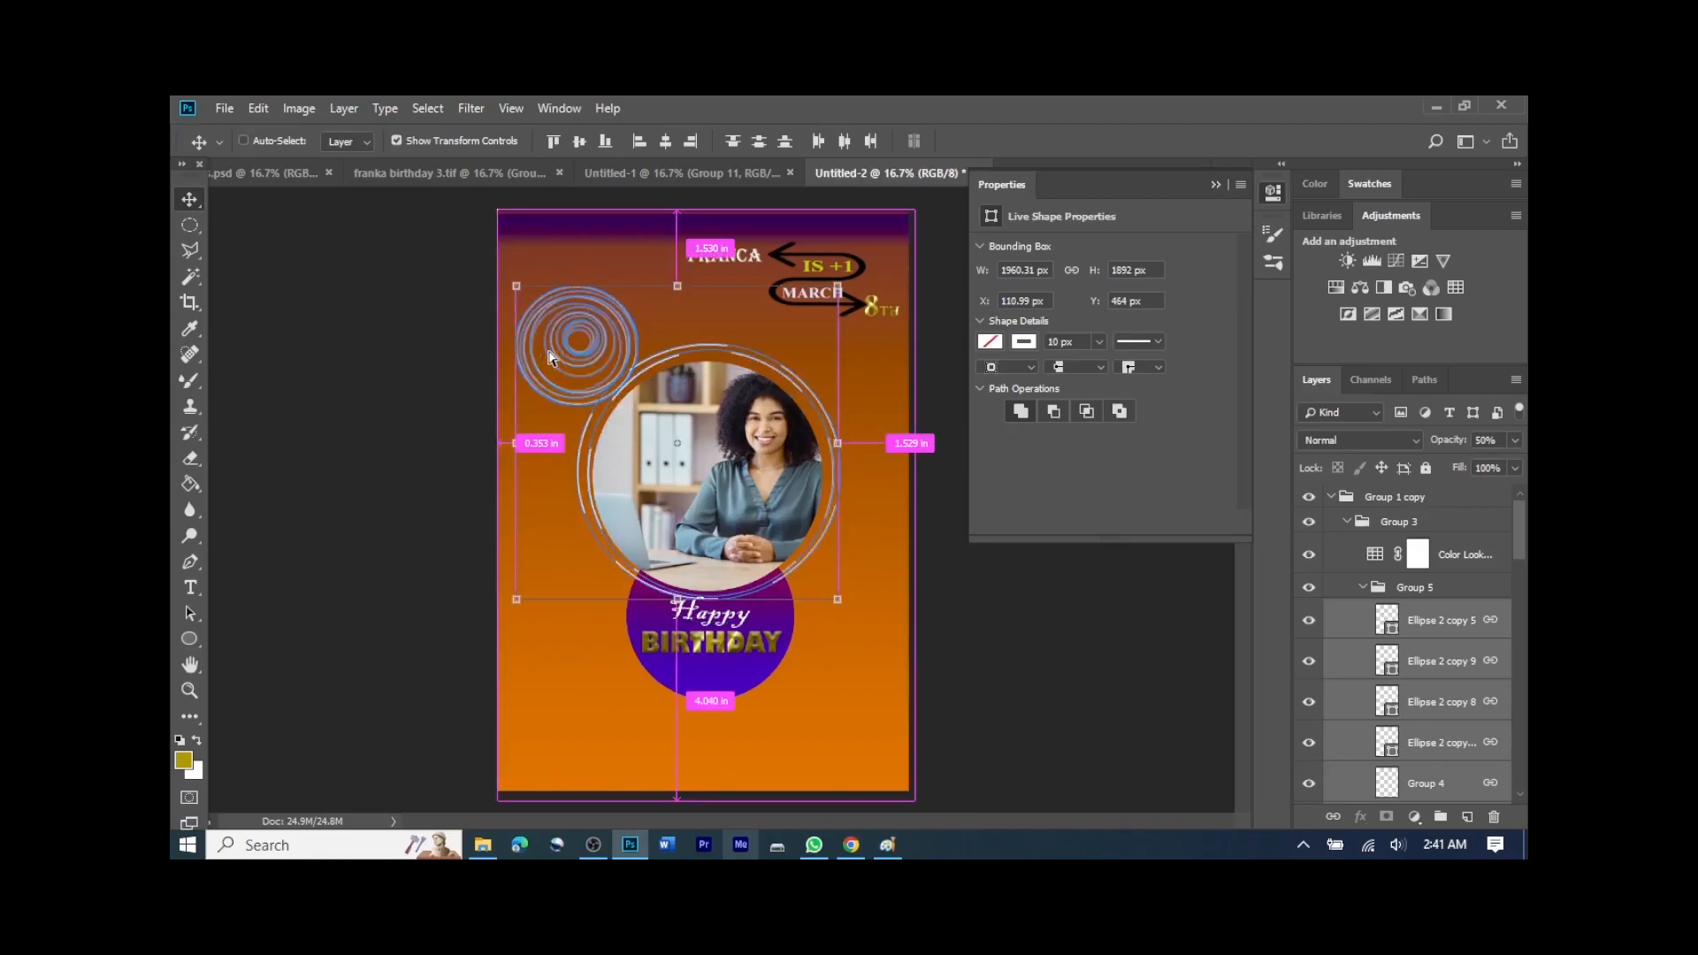
{"action": "key", "text": "ctrl+alt+z"}
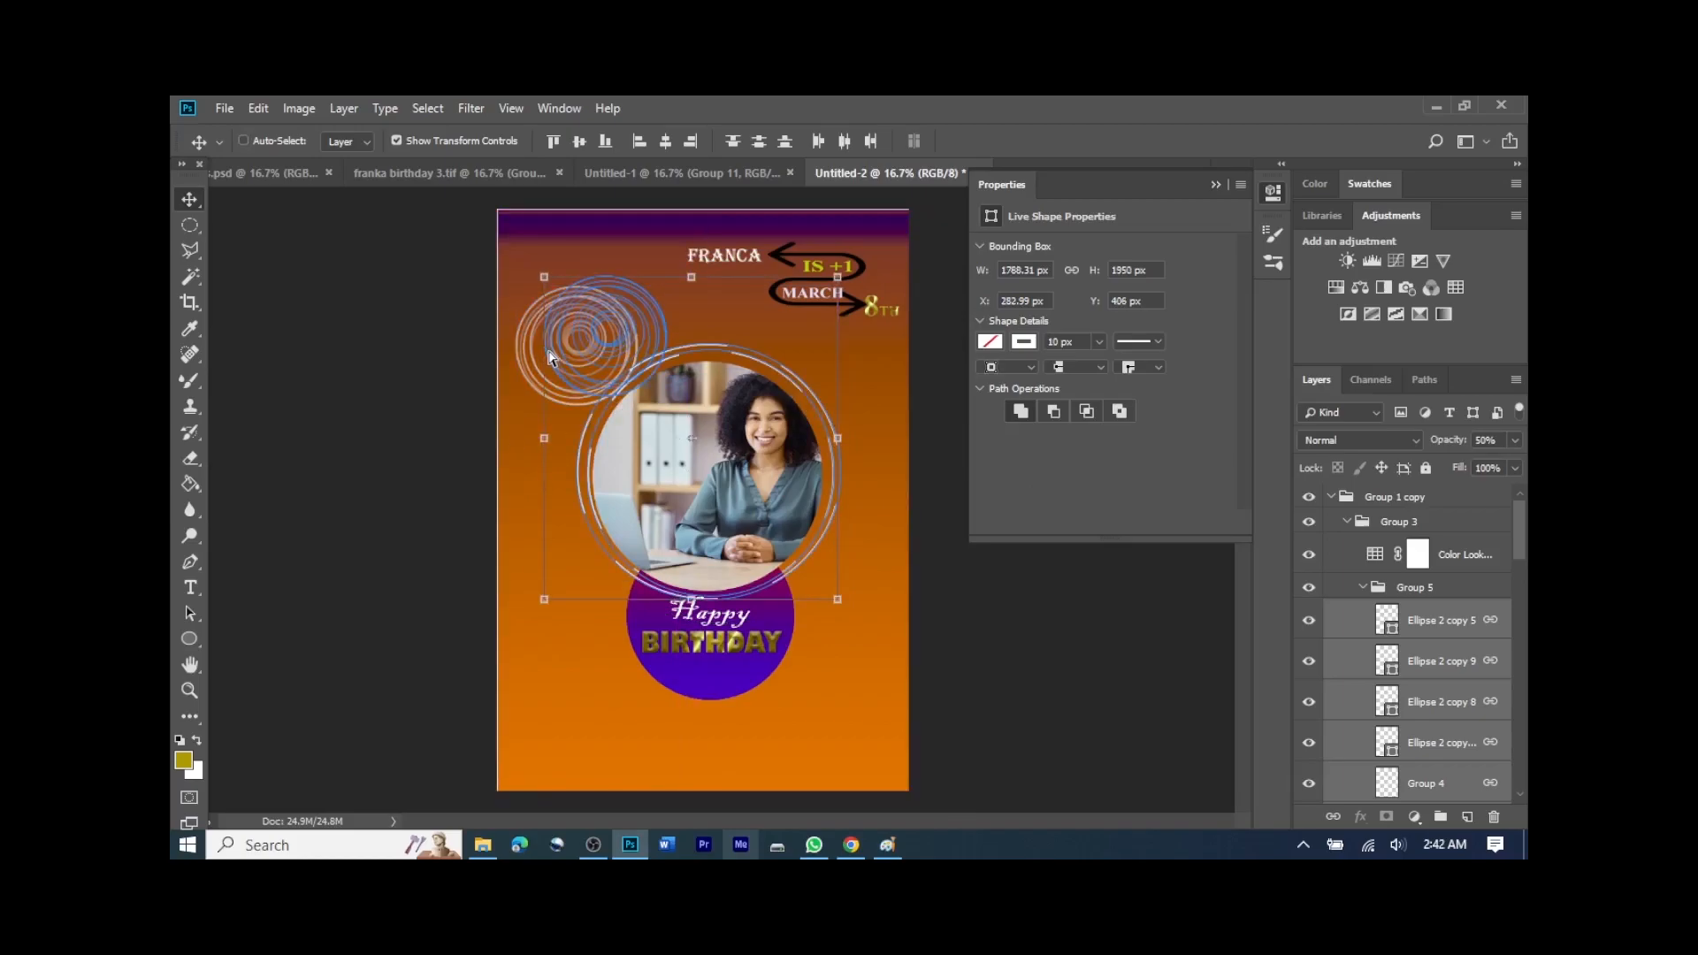
{"action": "left_click", "coordinate": [548, 358], "text": "ctrl"}
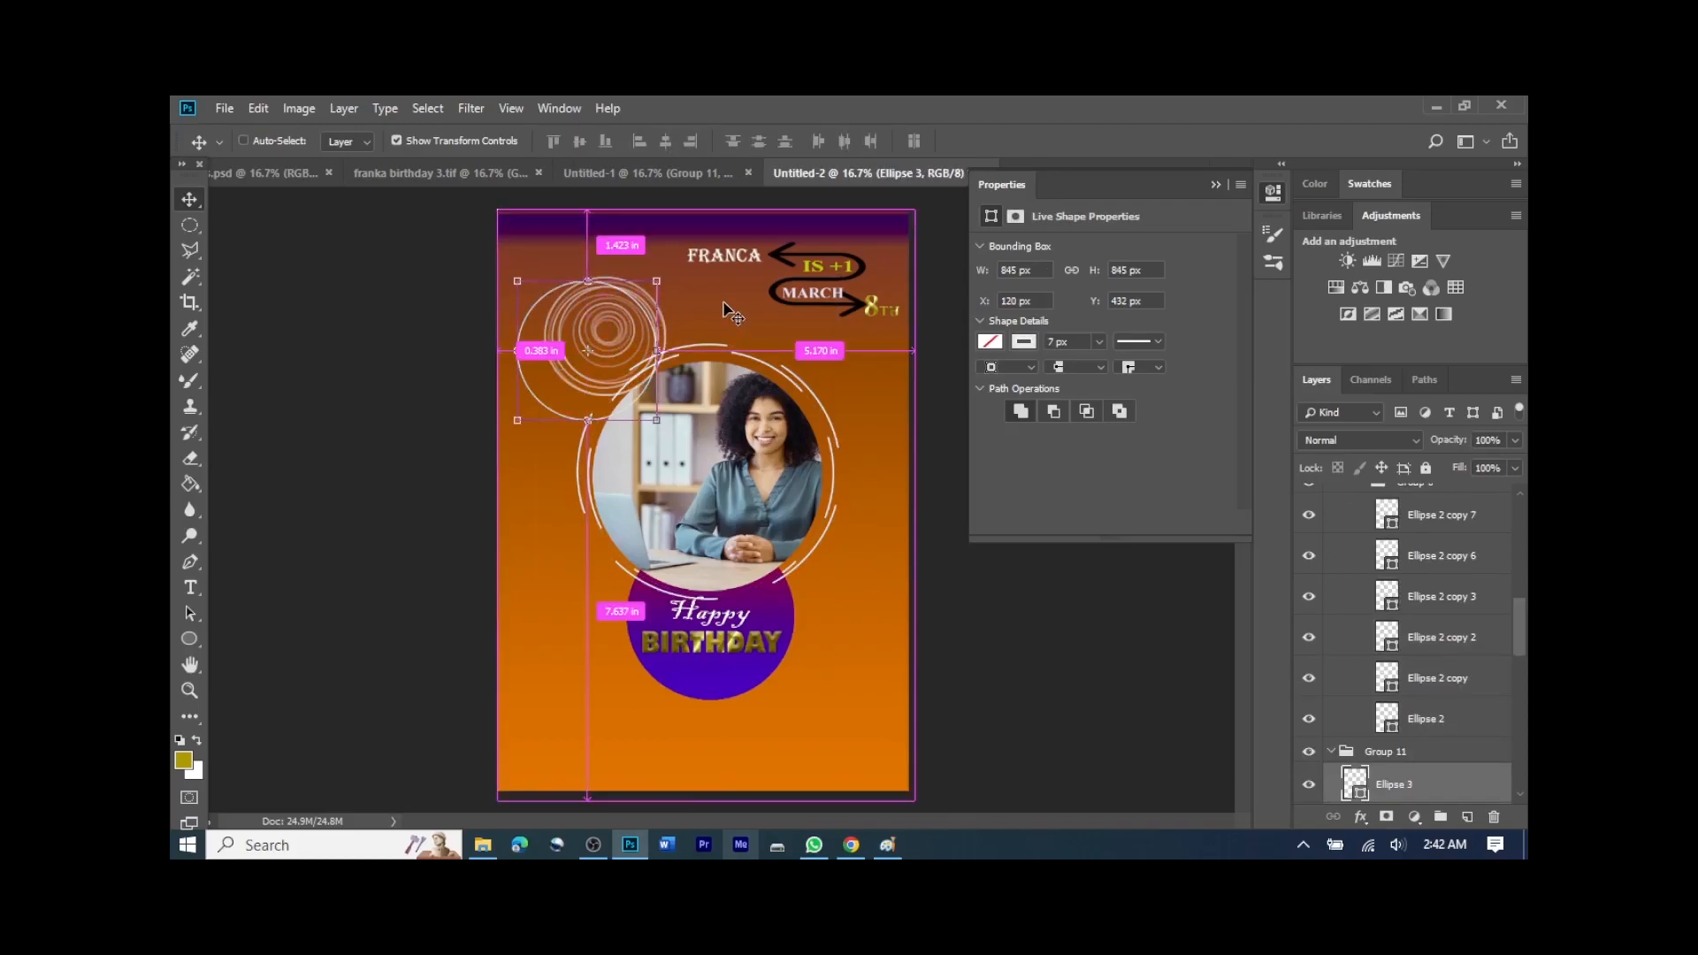
{"action": "key", "text": "ctrl+alt+z"}
{"action": "key", "text": "ctrl+alt+z"}
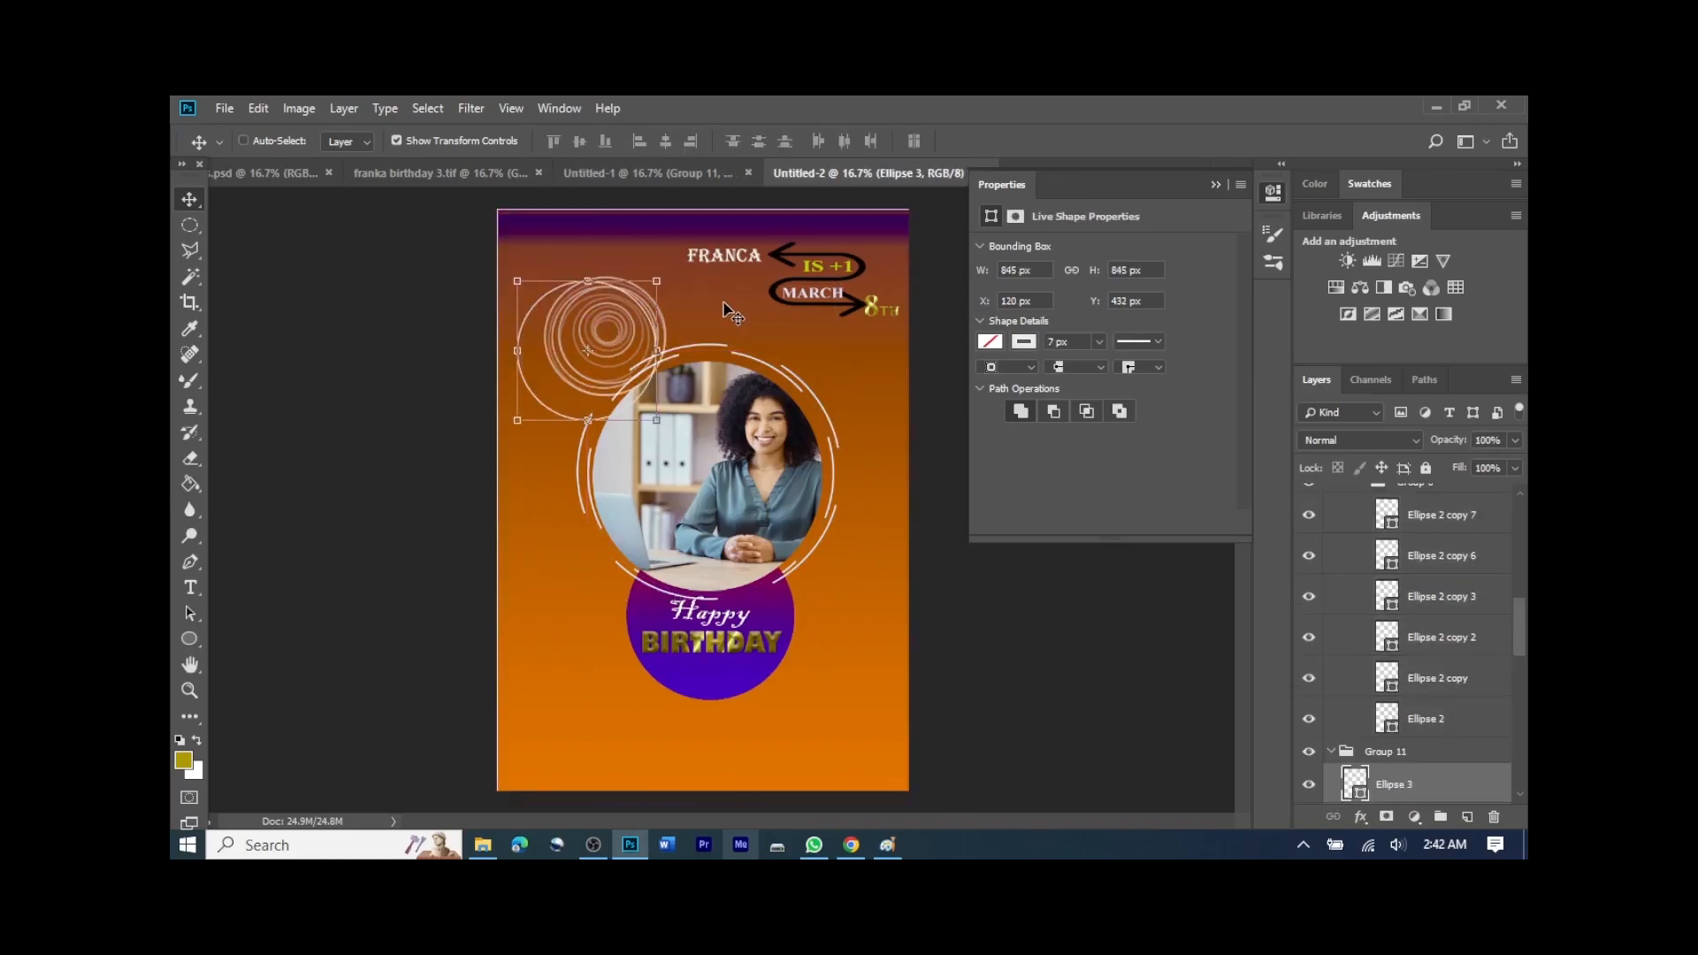
{"action": "key", "text": "ctrl+z"}
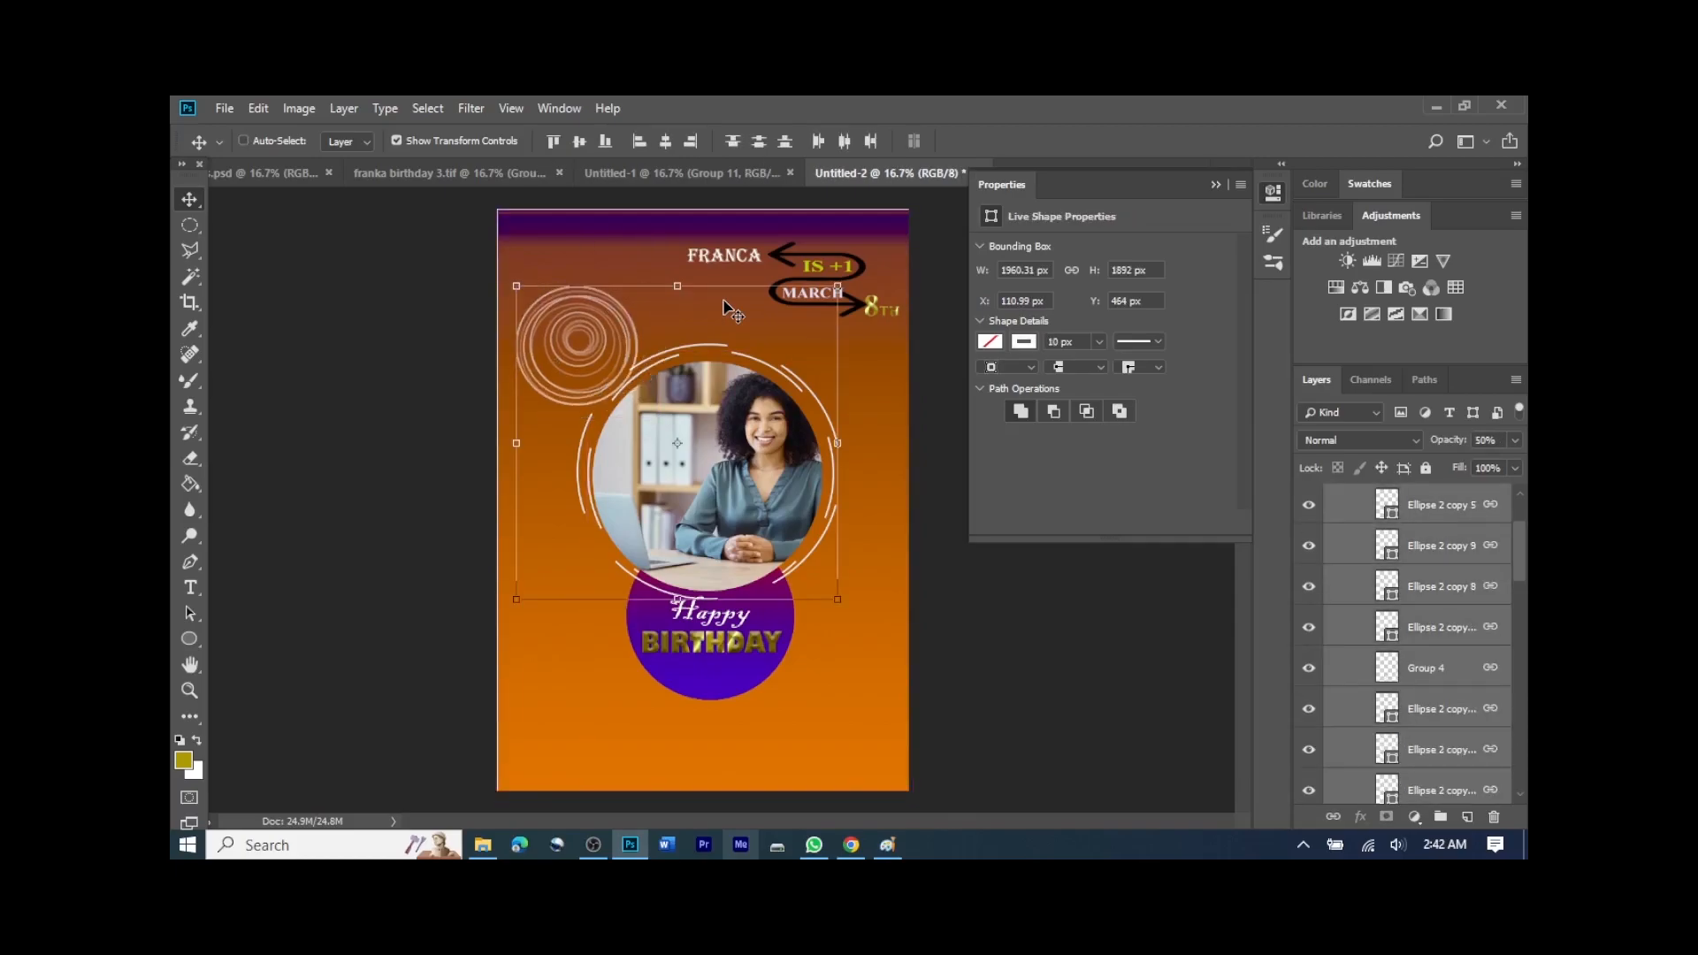
{"action": "left_click", "coordinate": [926, 442]}
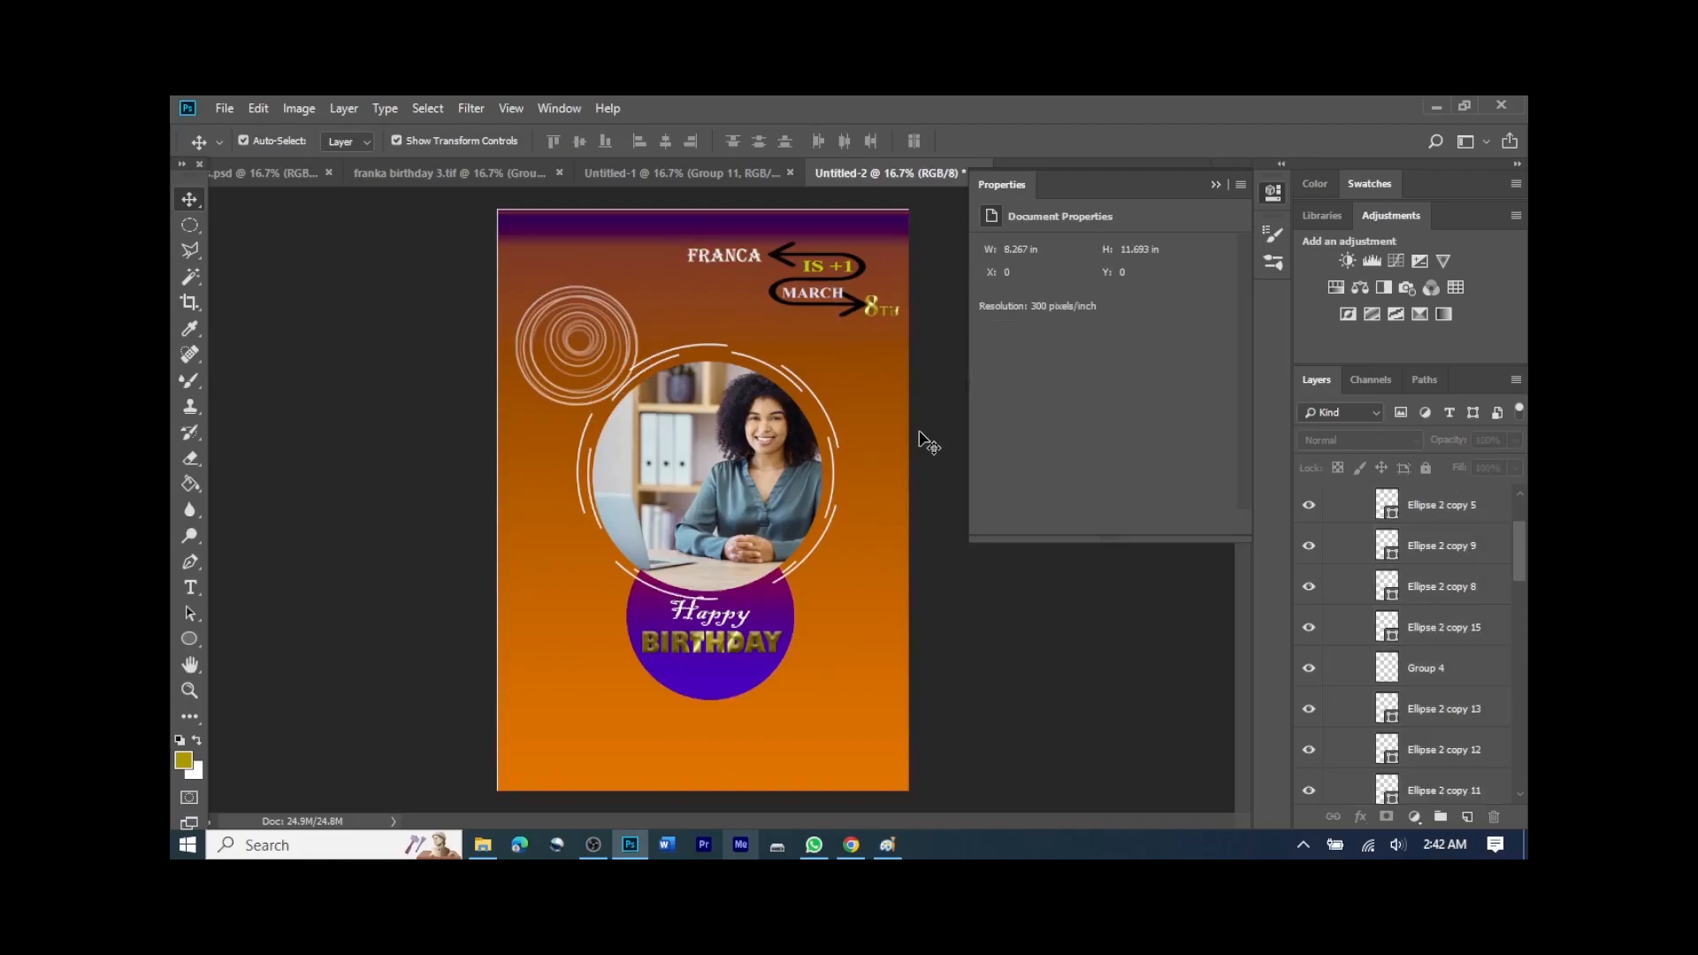
Step: Place a copy of the ring group below and right of the portrait and nudge it left, inside the page edge
{"action": "key", "text": "ctrl+z"}
{"action": "key", "text": "Left"}
{"action": "key", "text": "Left"}
{"action": "key", "text": "Left"}
{"action": "key", "text": "Left"}
{"action": "key", "text": "Left"}
{"action": "key", "text": "Left"}
{"action": "key", "text": "Left"}
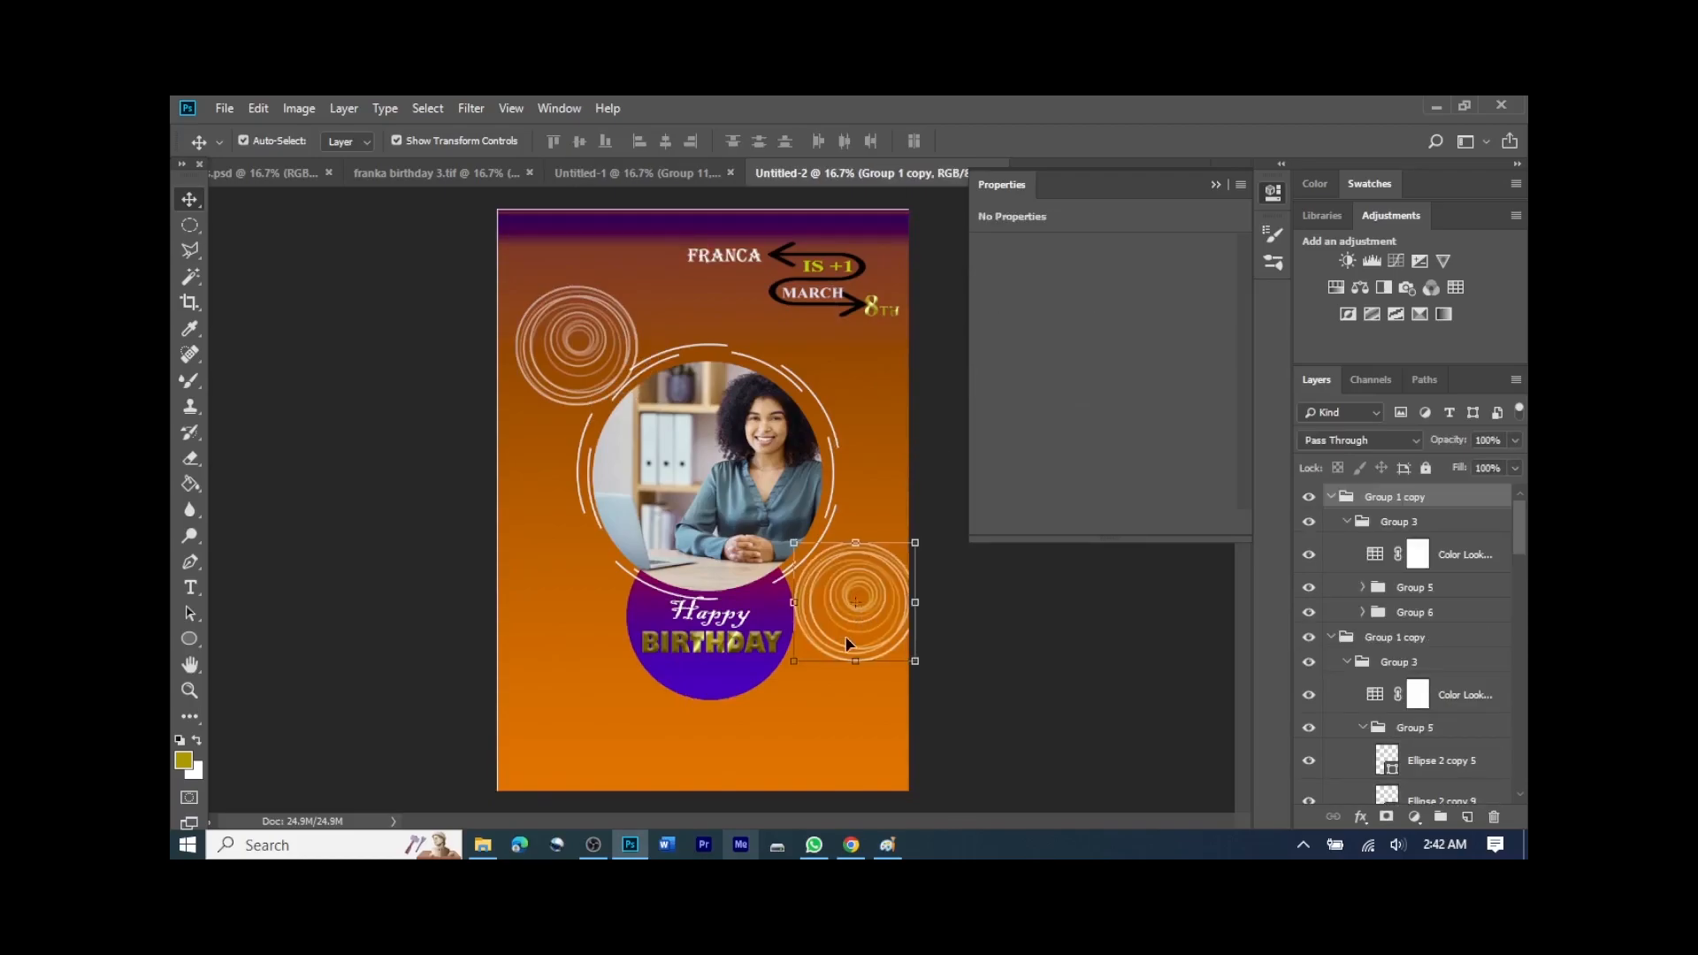
{"action": "key", "text": "Left"}
{"action": "key", "text": "Left"}
{"action": "key", "text": "Left"}
{"action": "key", "text": "Left"}
{"action": "key", "text": "Left"}
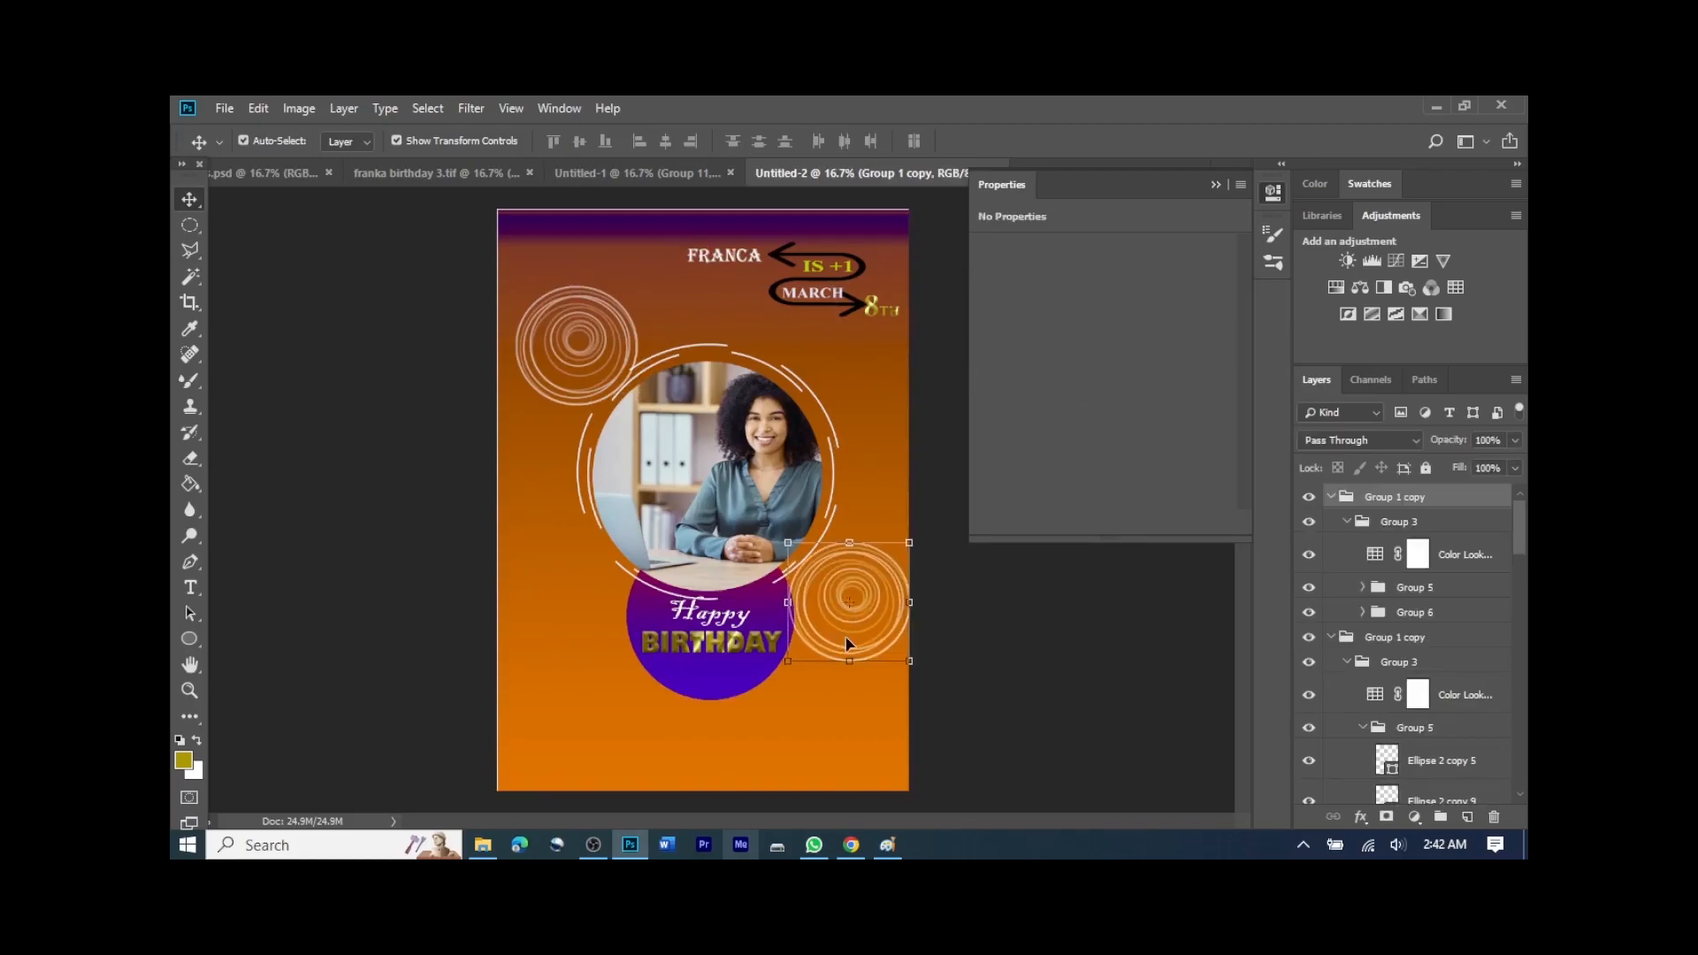
{"action": "key", "text": "Left"}
{"action": "key", "text": "Left"}
{"action": "key", "text": "Left"}
{"action": "key", "text": "Left"}
{"action": "key", "text": "Left"}
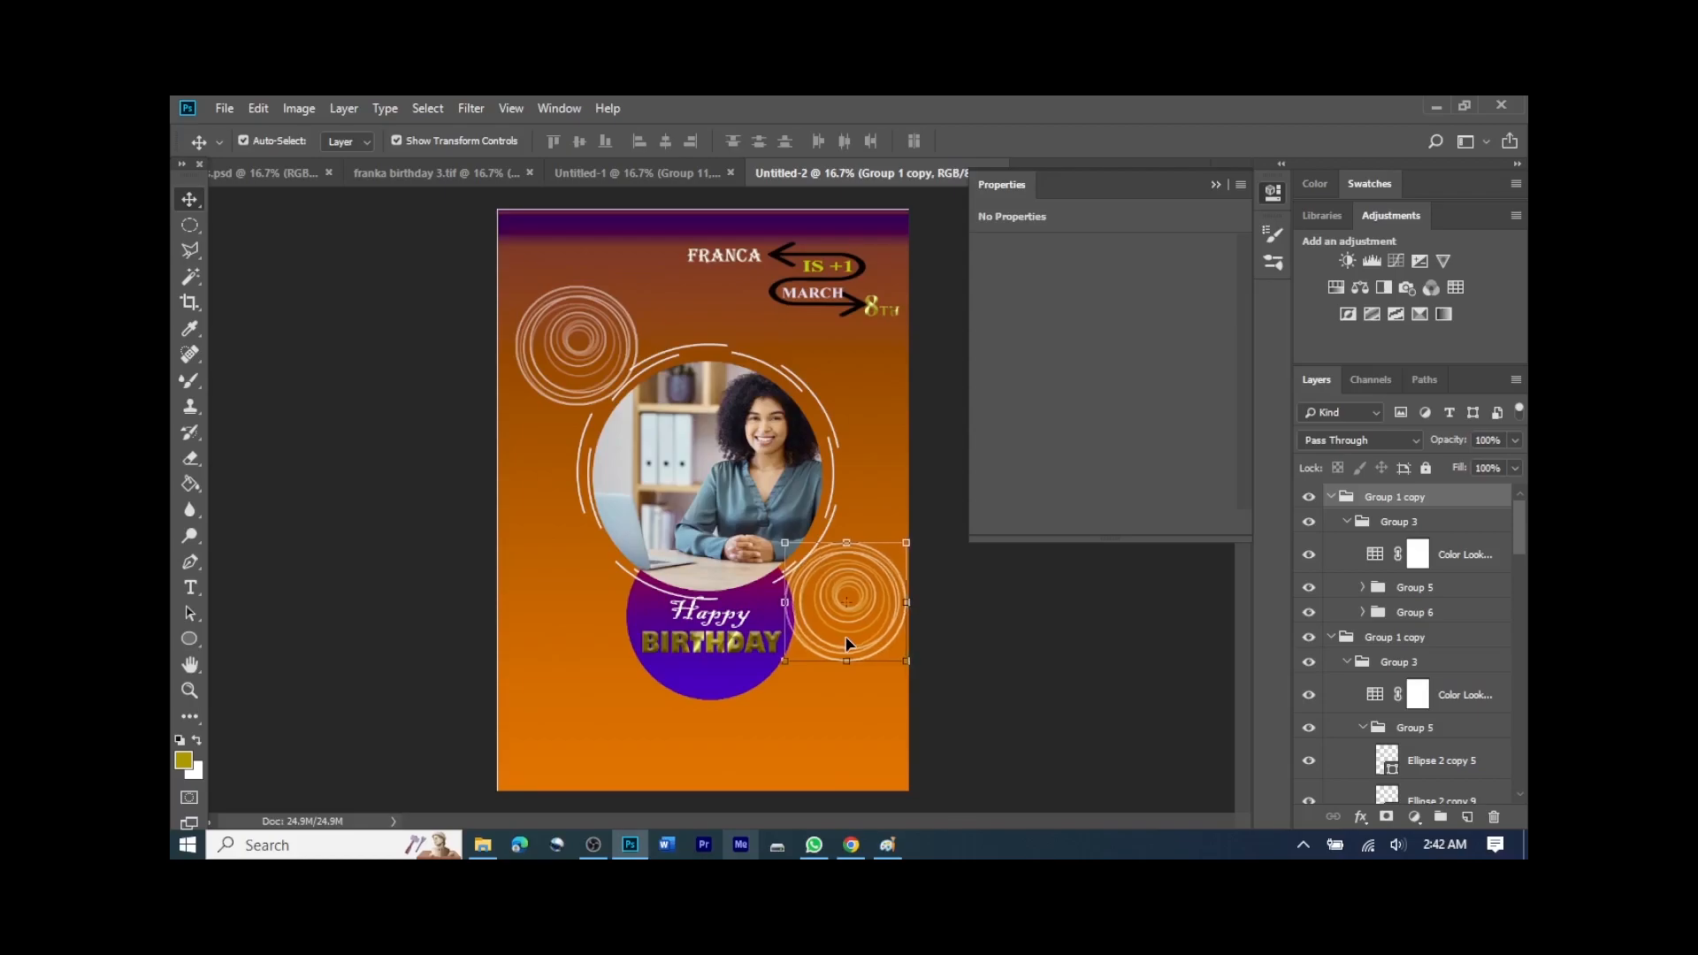
{"action": "key", "text": "Left"}
{"action": "key", "text": "Left"}
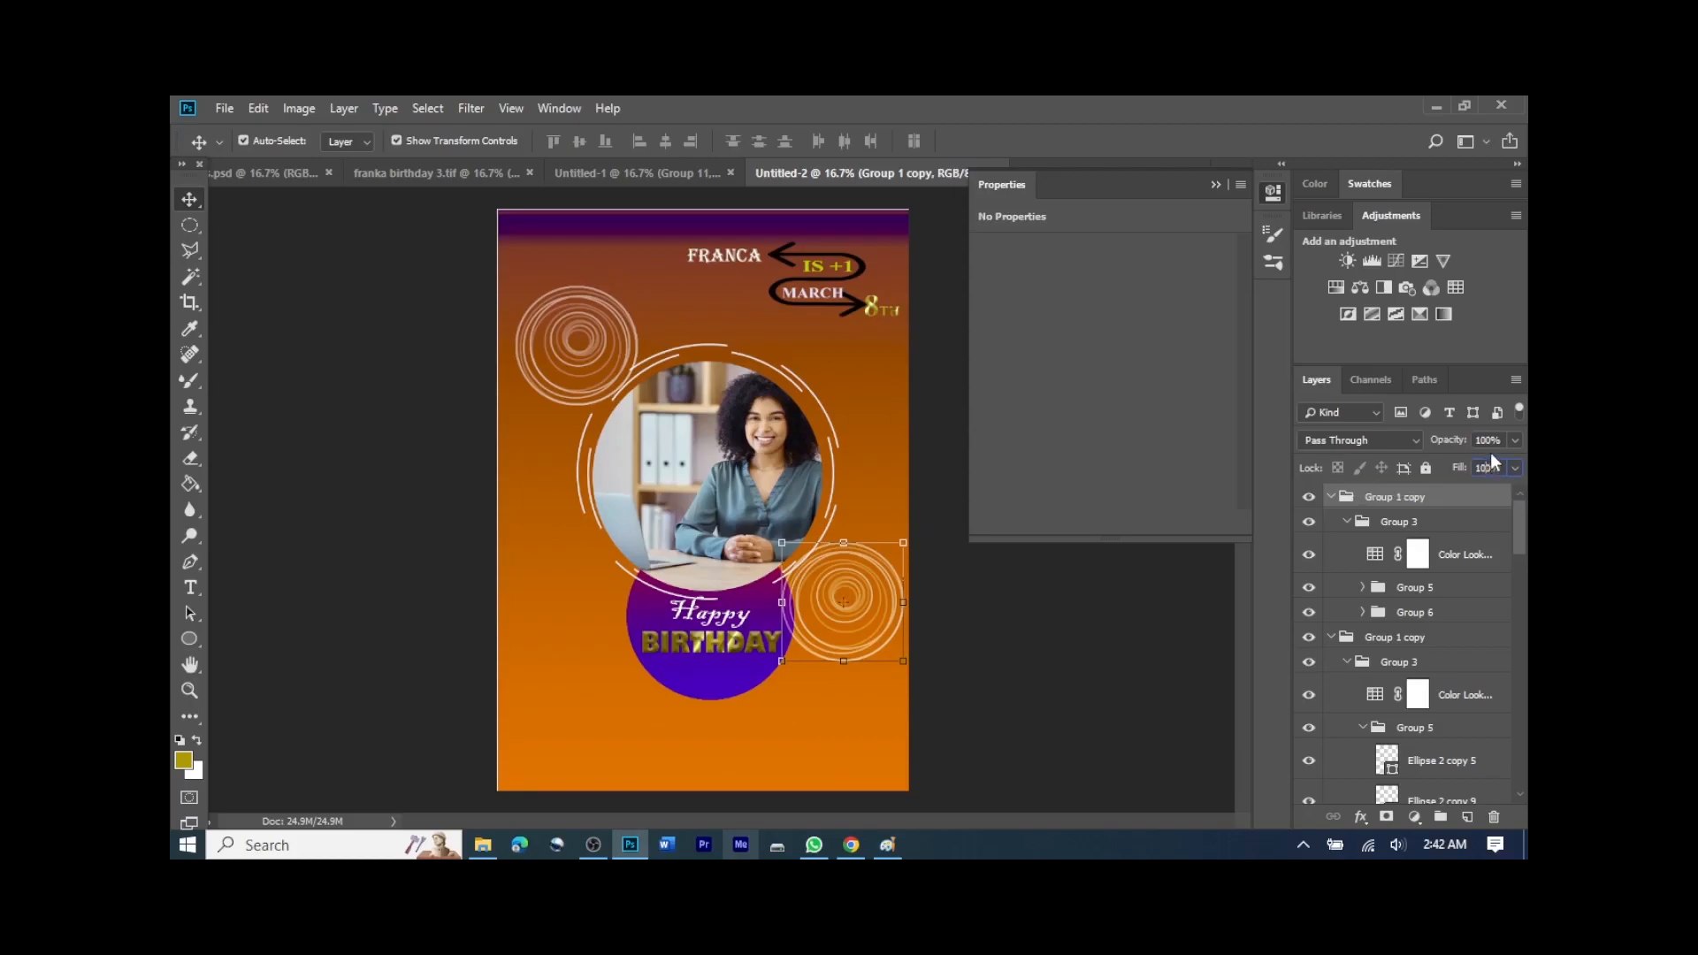
Step: Reduce the opacity of the copied ring group to 50% and deselect it
{"action": "key", "text": "BackSpace"}
{"action": "key", "text": "BackSpace"}
{"action": "key", "text": "BackSpace"}
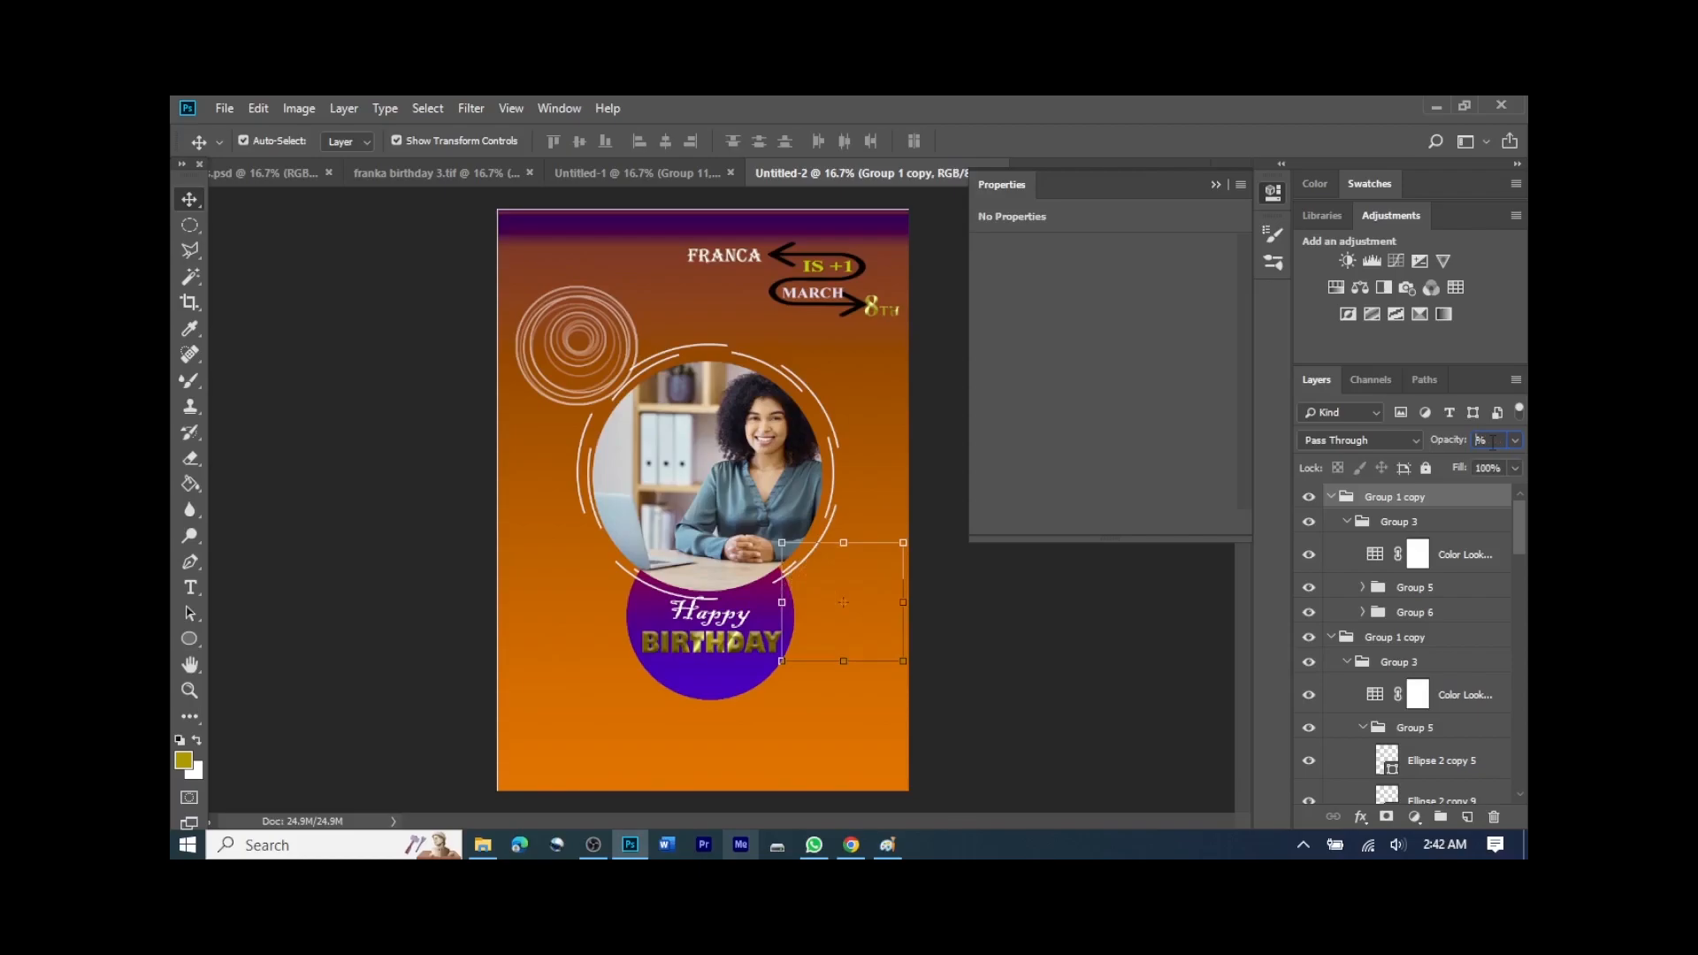
{"action": "type", "text": "50"}
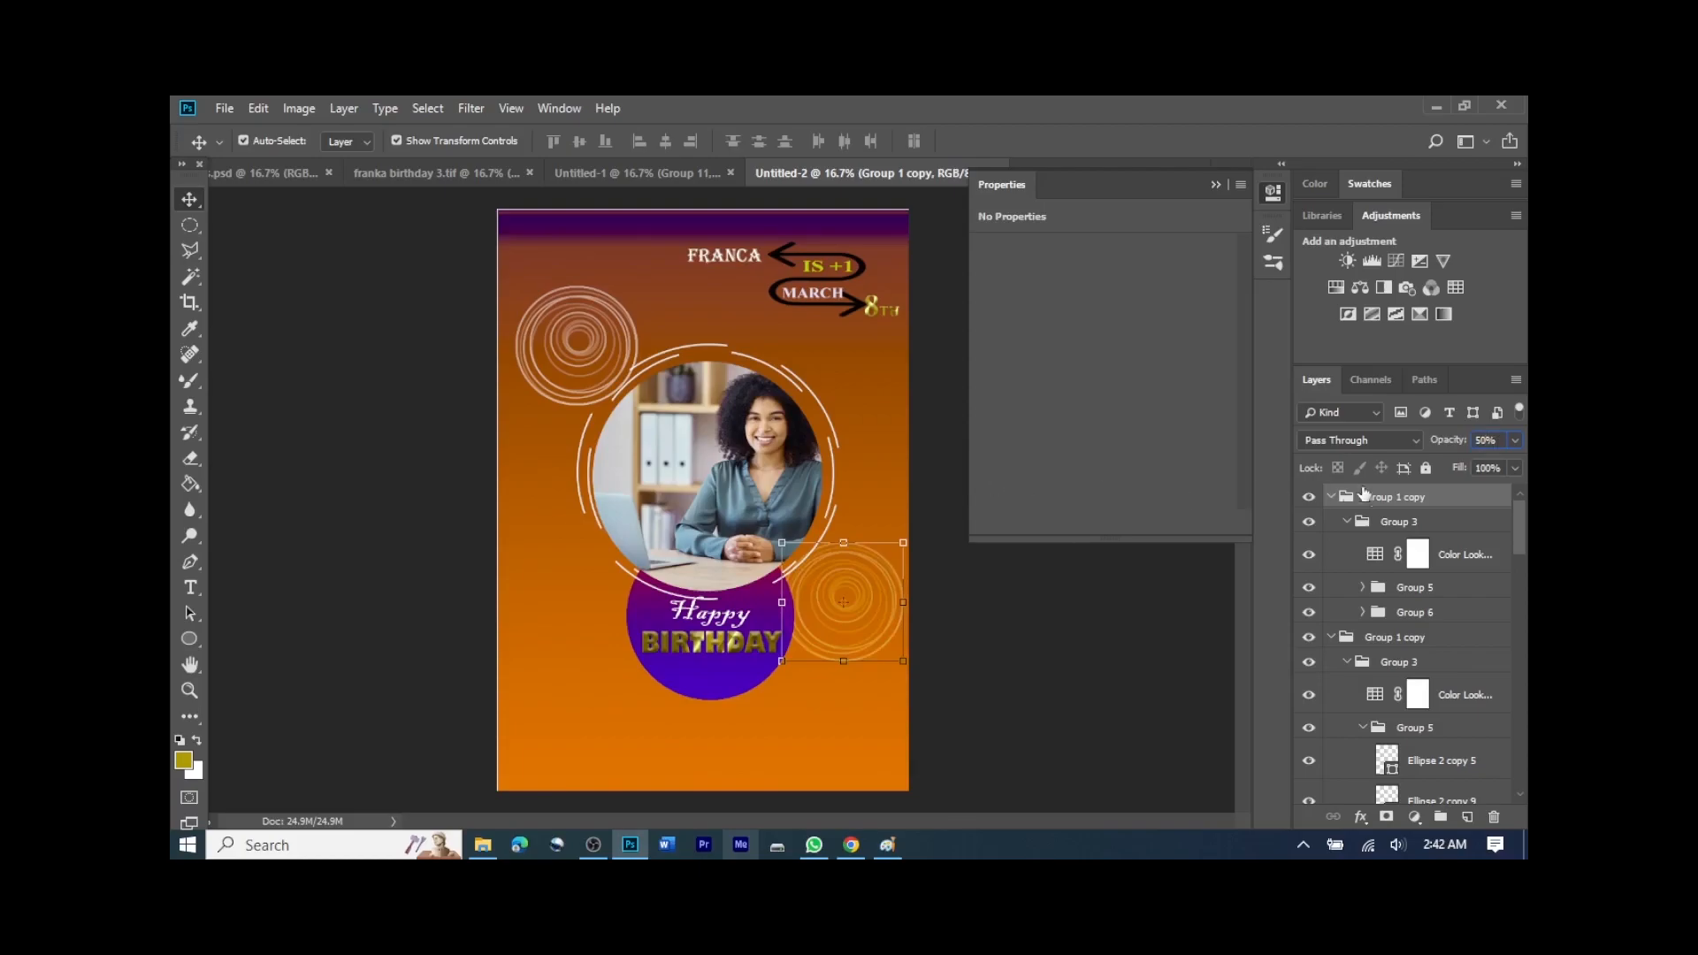
{"action": "left_click", "coordinate": [868, 371]}
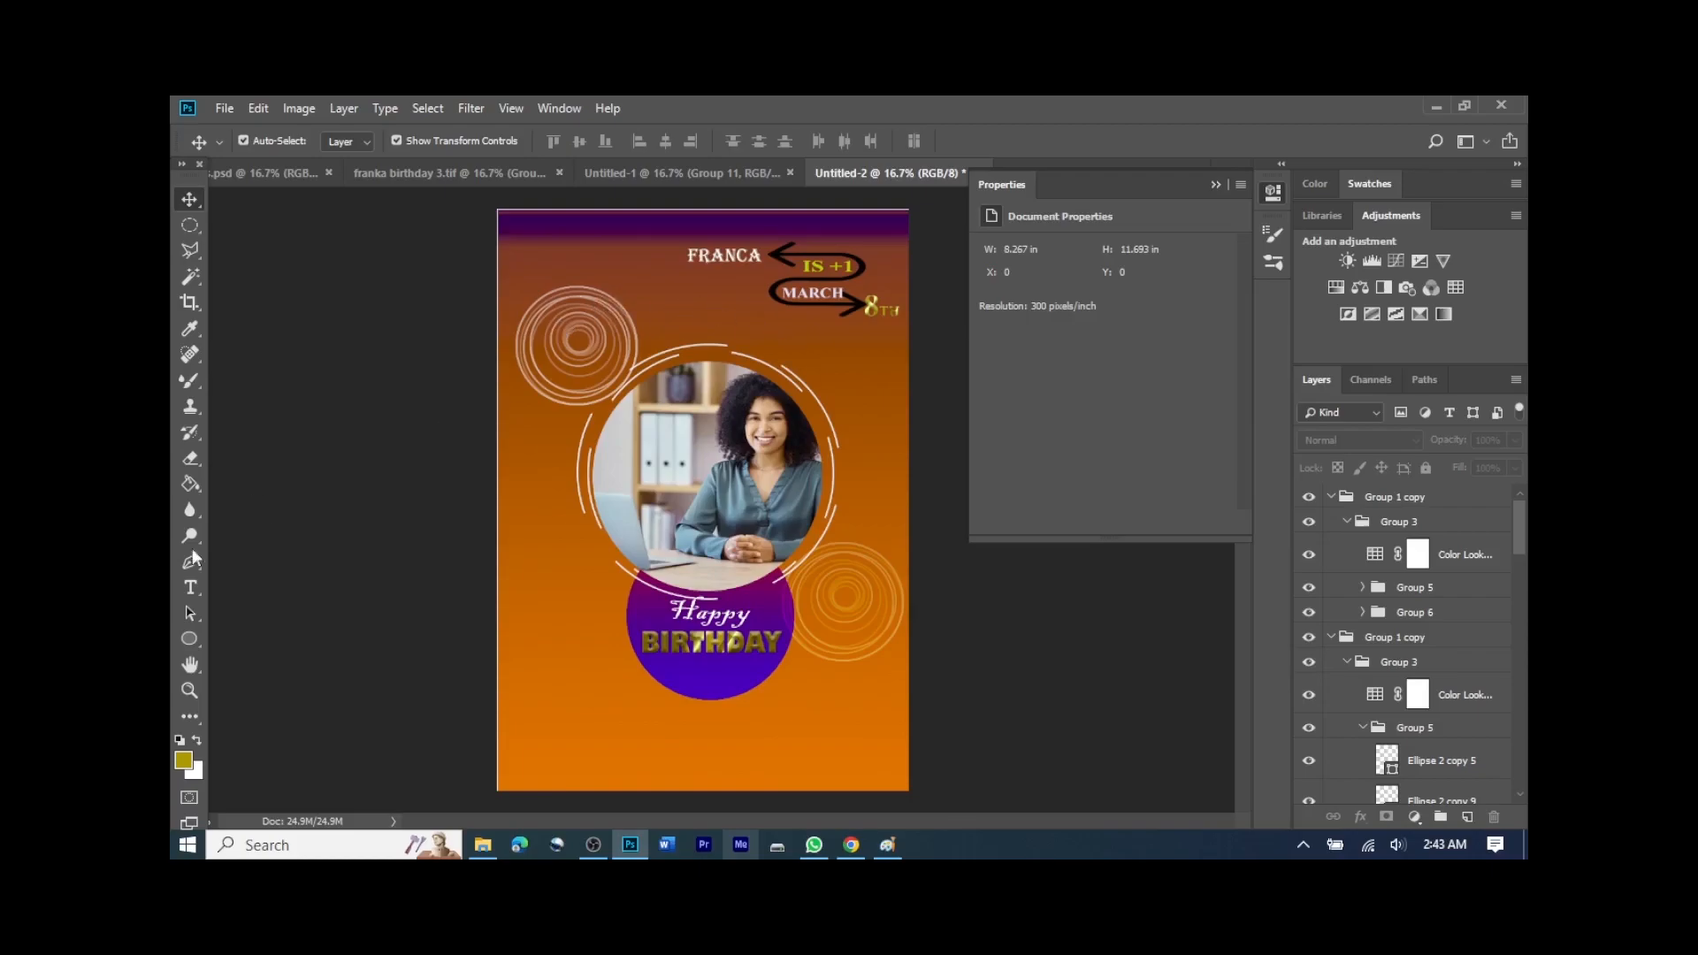
Step: Draw a diagonal-stripe custom shape about 637 px square beside the purple greeting circle, near the page's lower-left area
{"action": "left_click", "coordinate": [190, 638]}
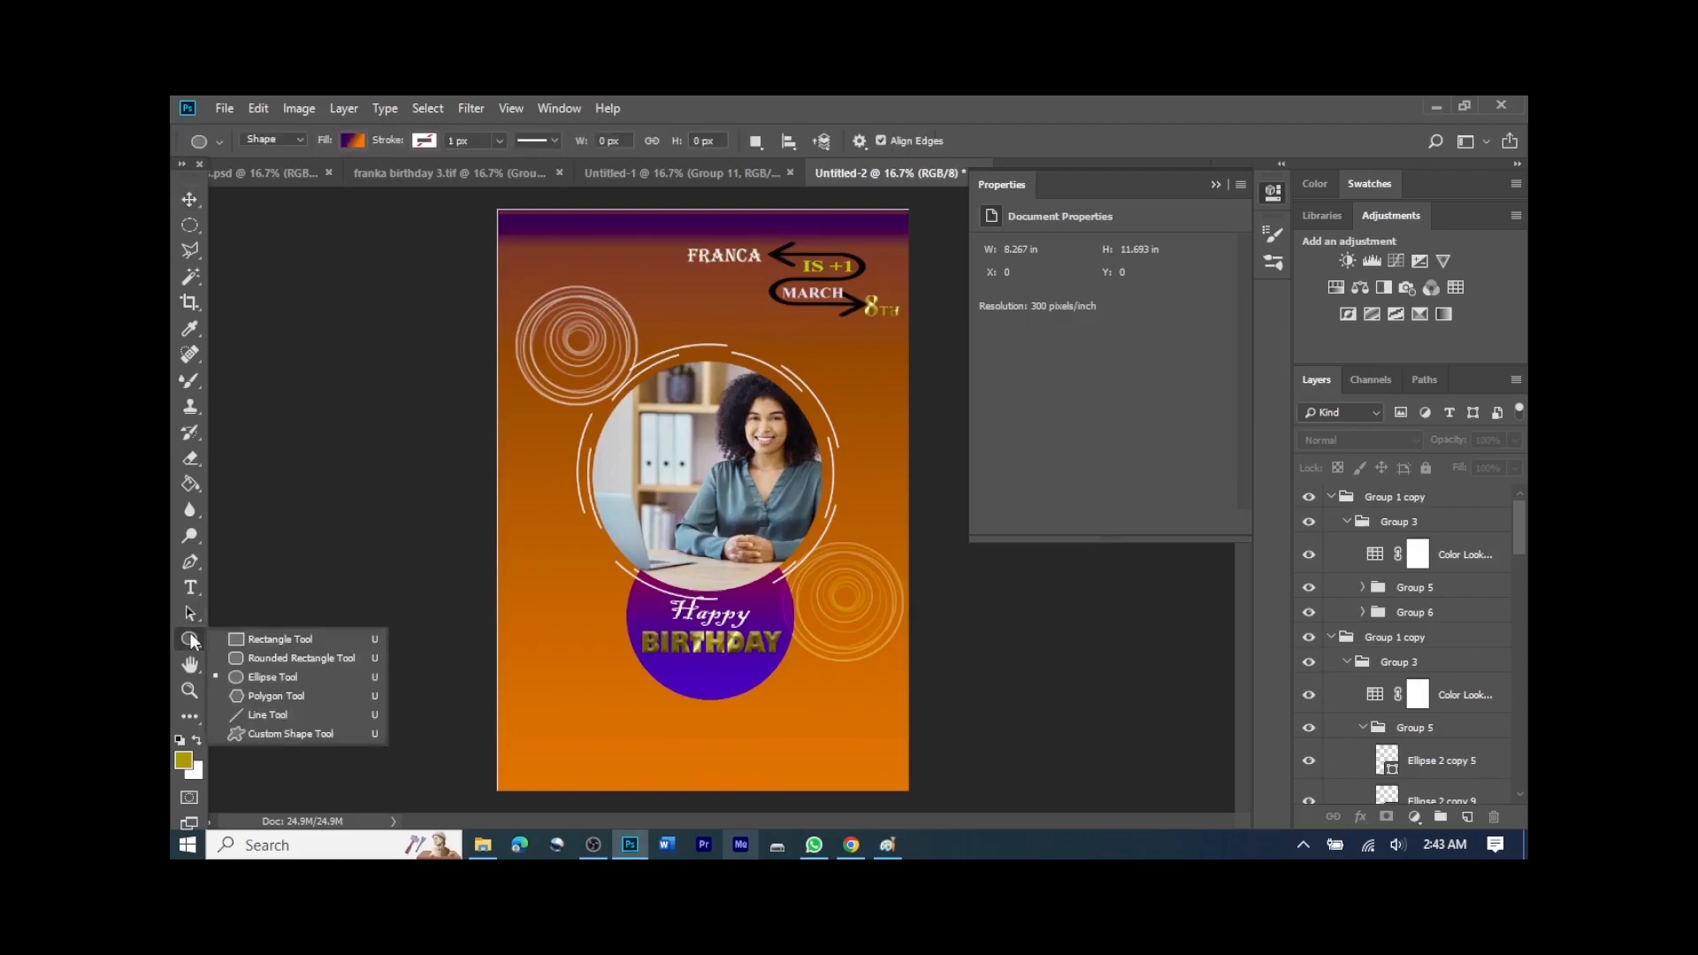
{"action": "left_click", "coordinate": [248, 733]}
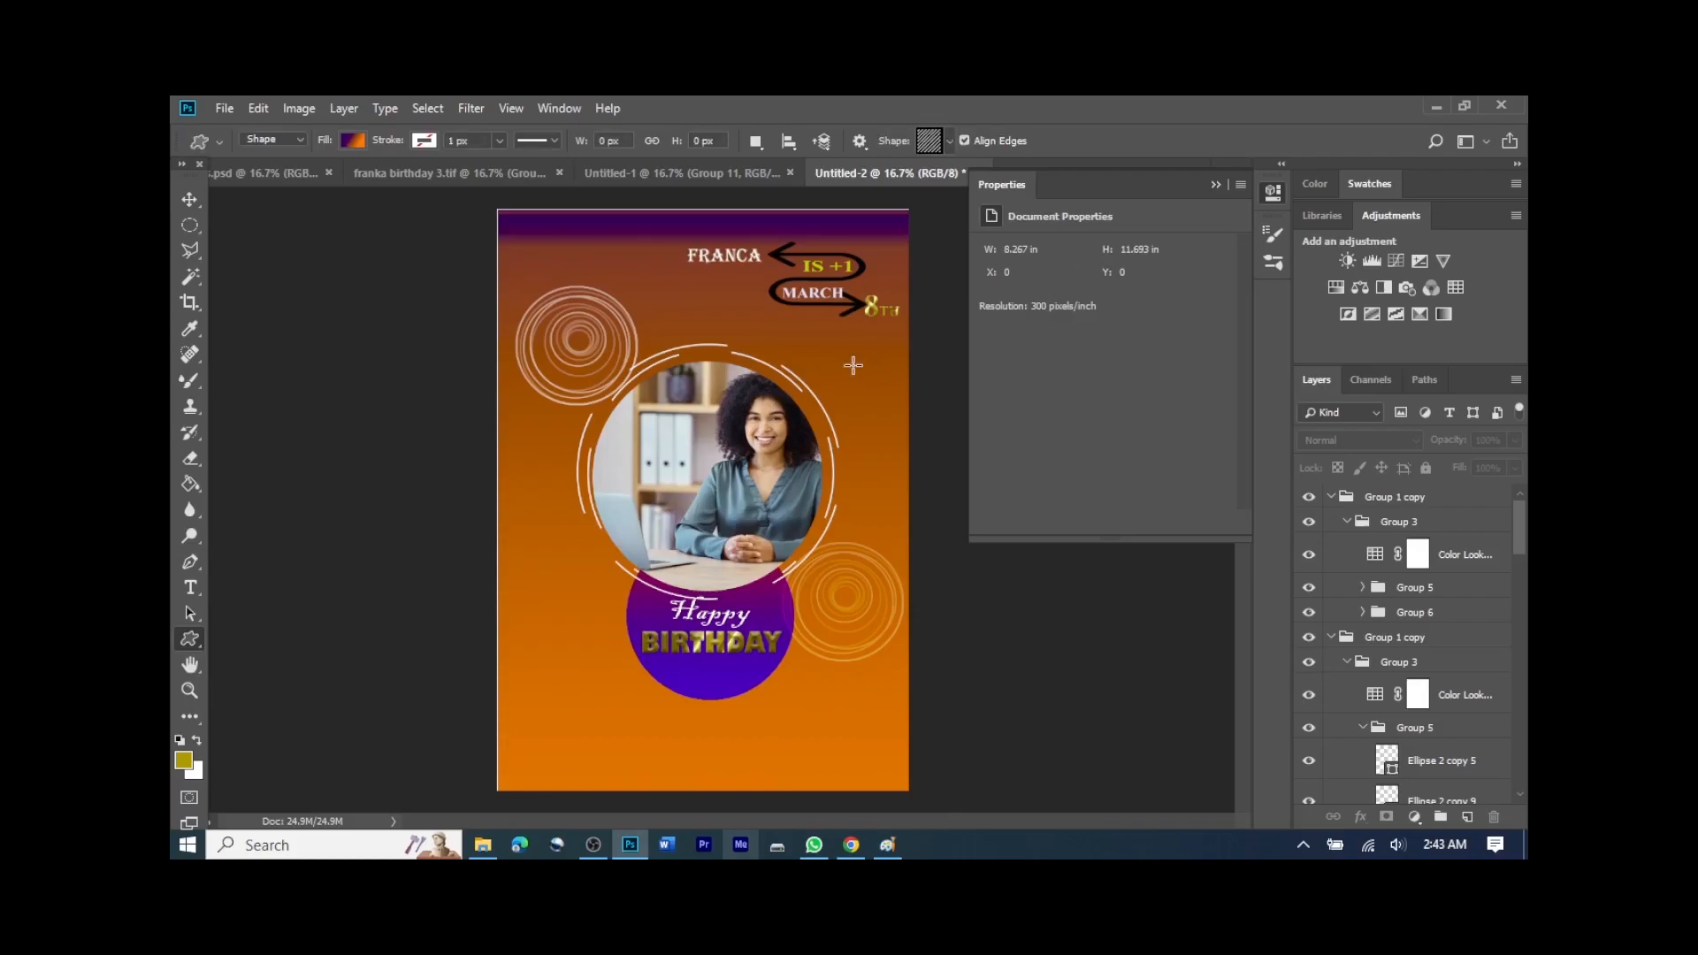
{"action": "left_click", "coordinate": [931, 141]}
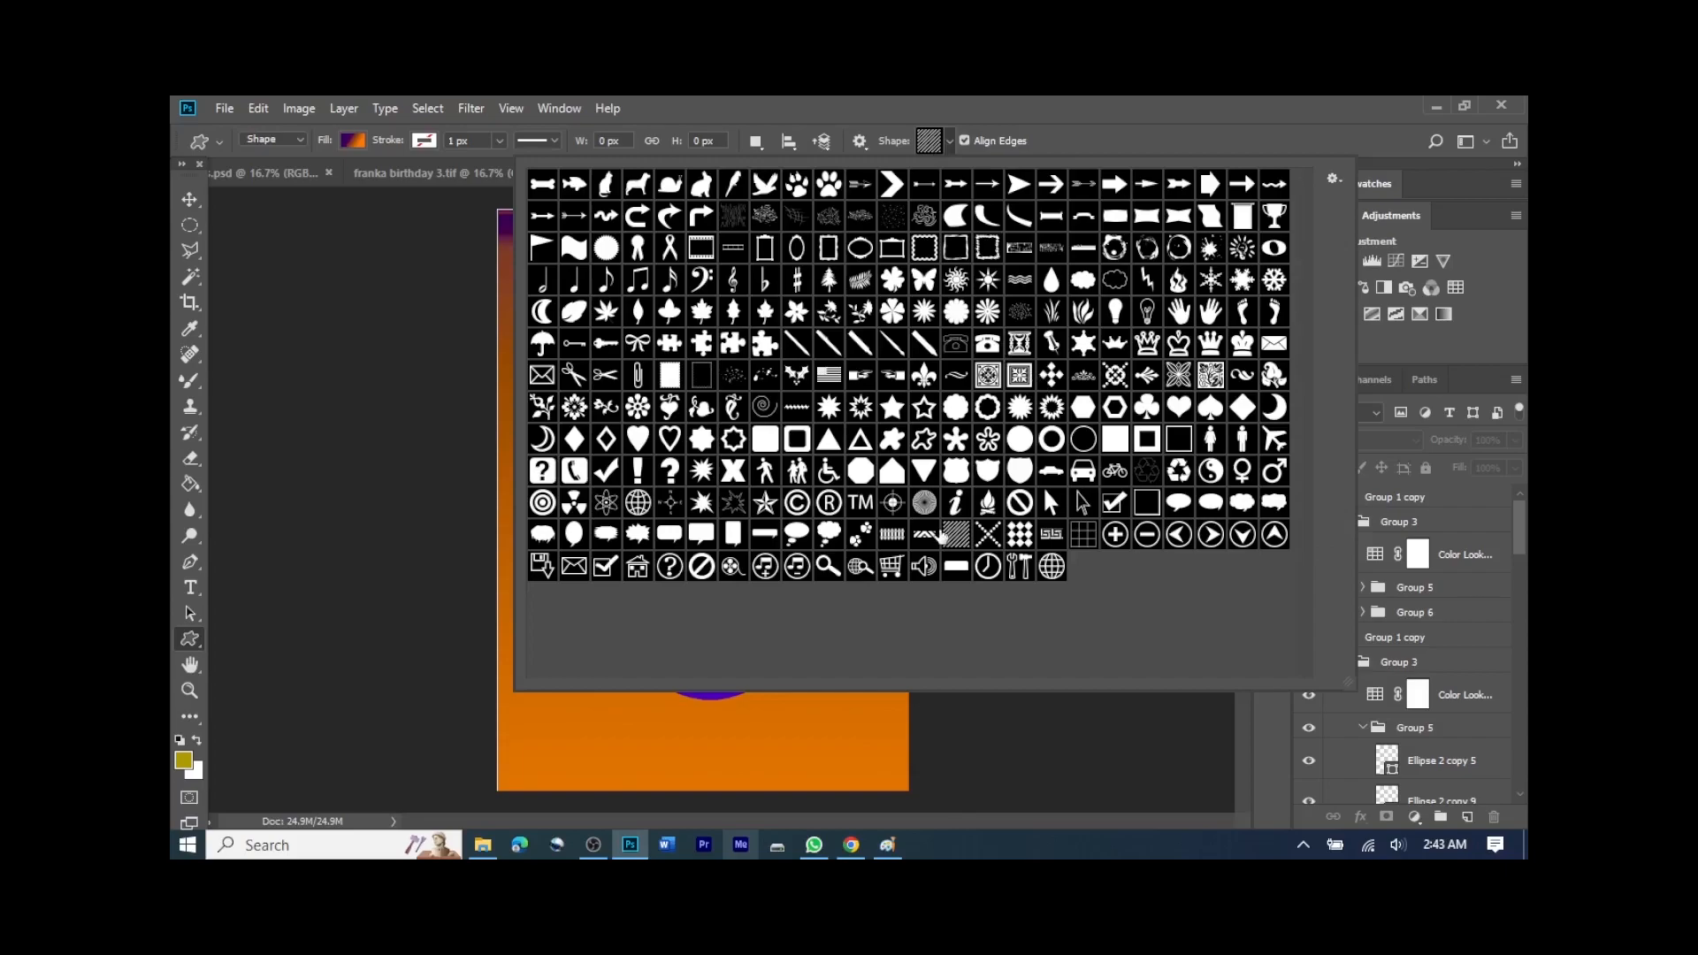
{"action": "left_click", "coordinate": [962, 543]}
{"action": "left_click", "coordinate": [888, 721]}
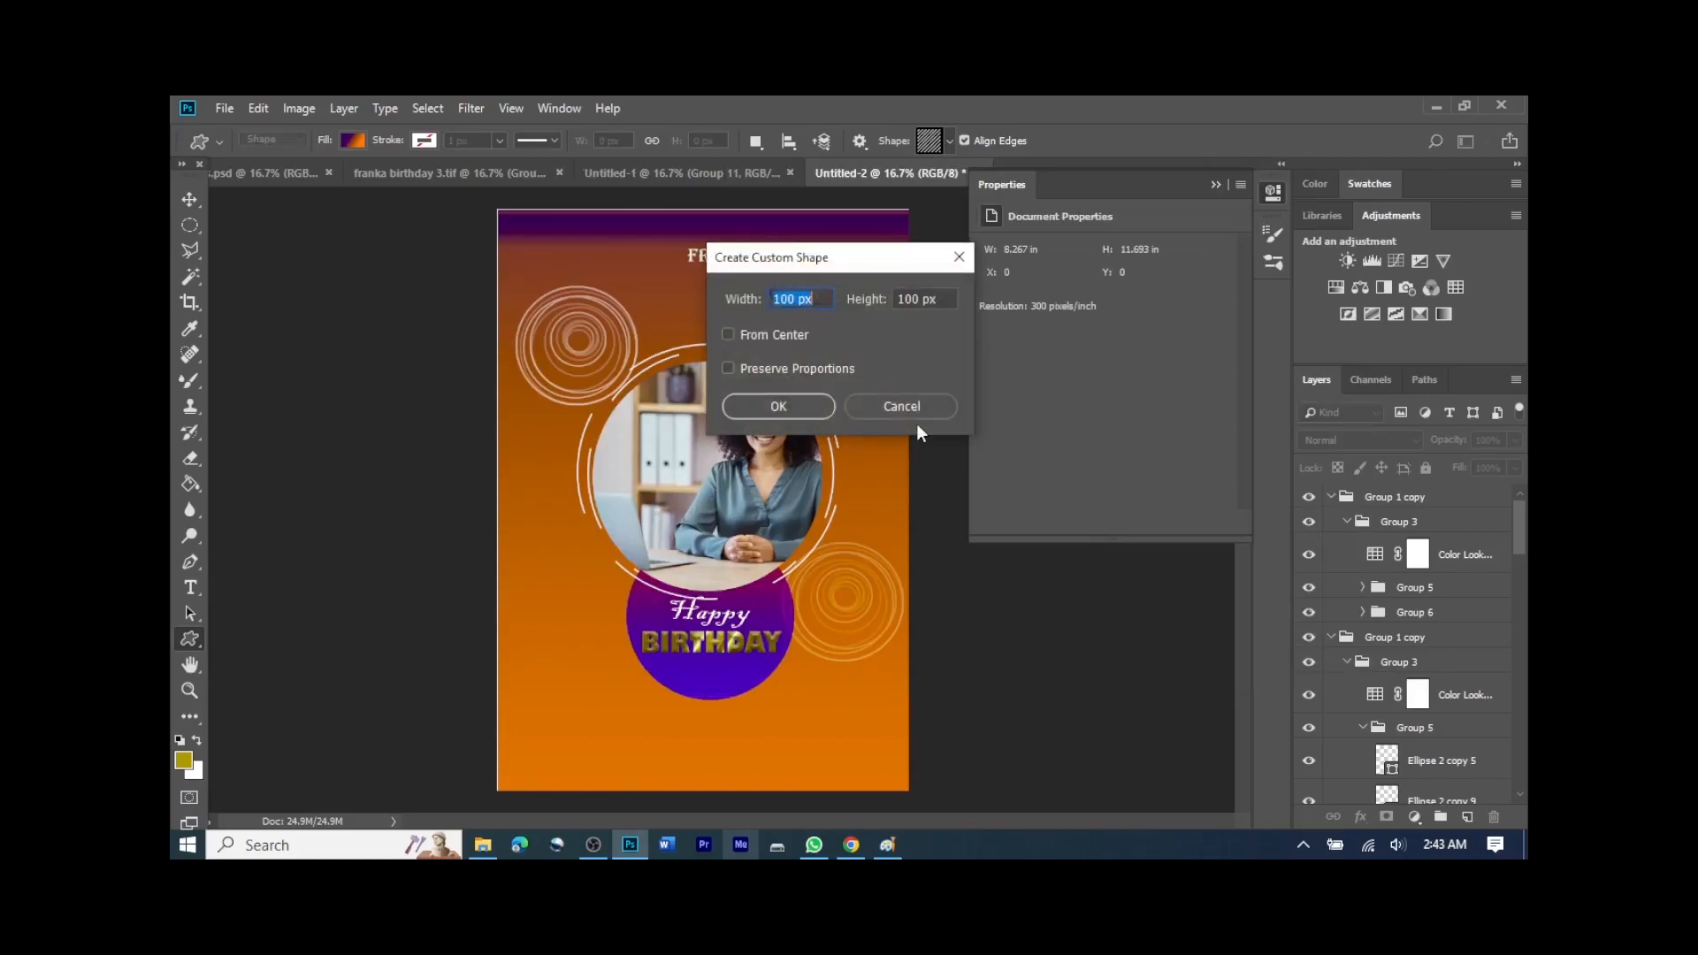
{"action": "left_click", "coordinate": [909, 407]}
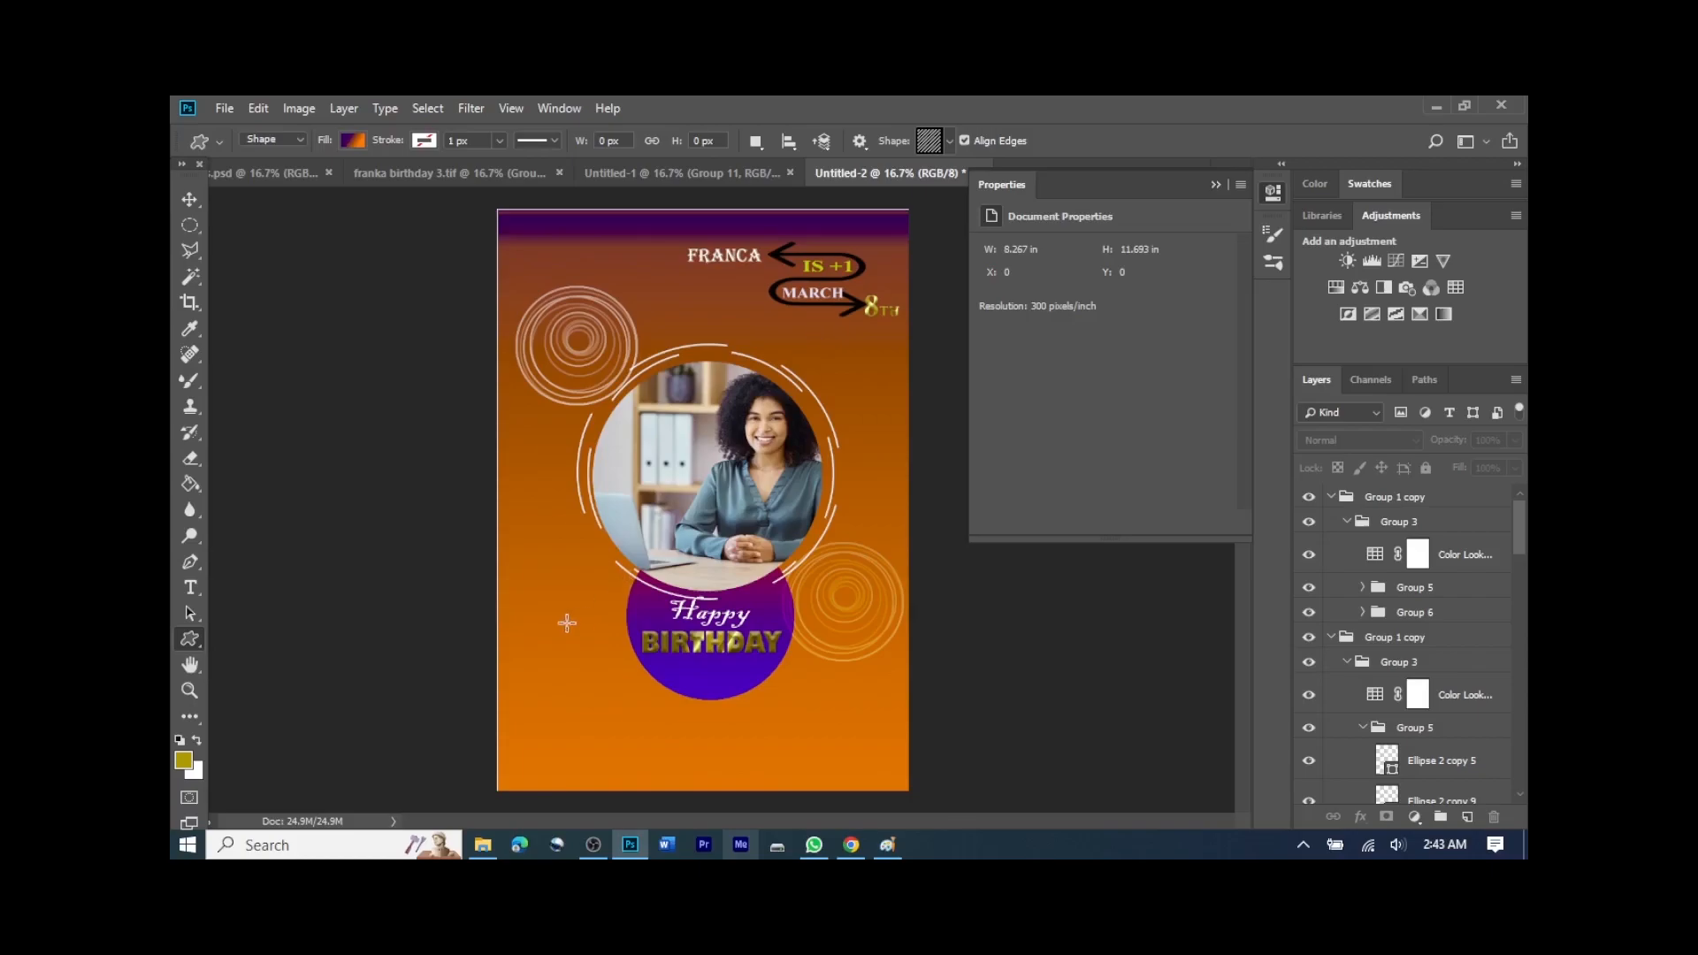
{"action": "left_click_drag", "start_coordinate": [533, 625], "coordinate": [643, 726]}
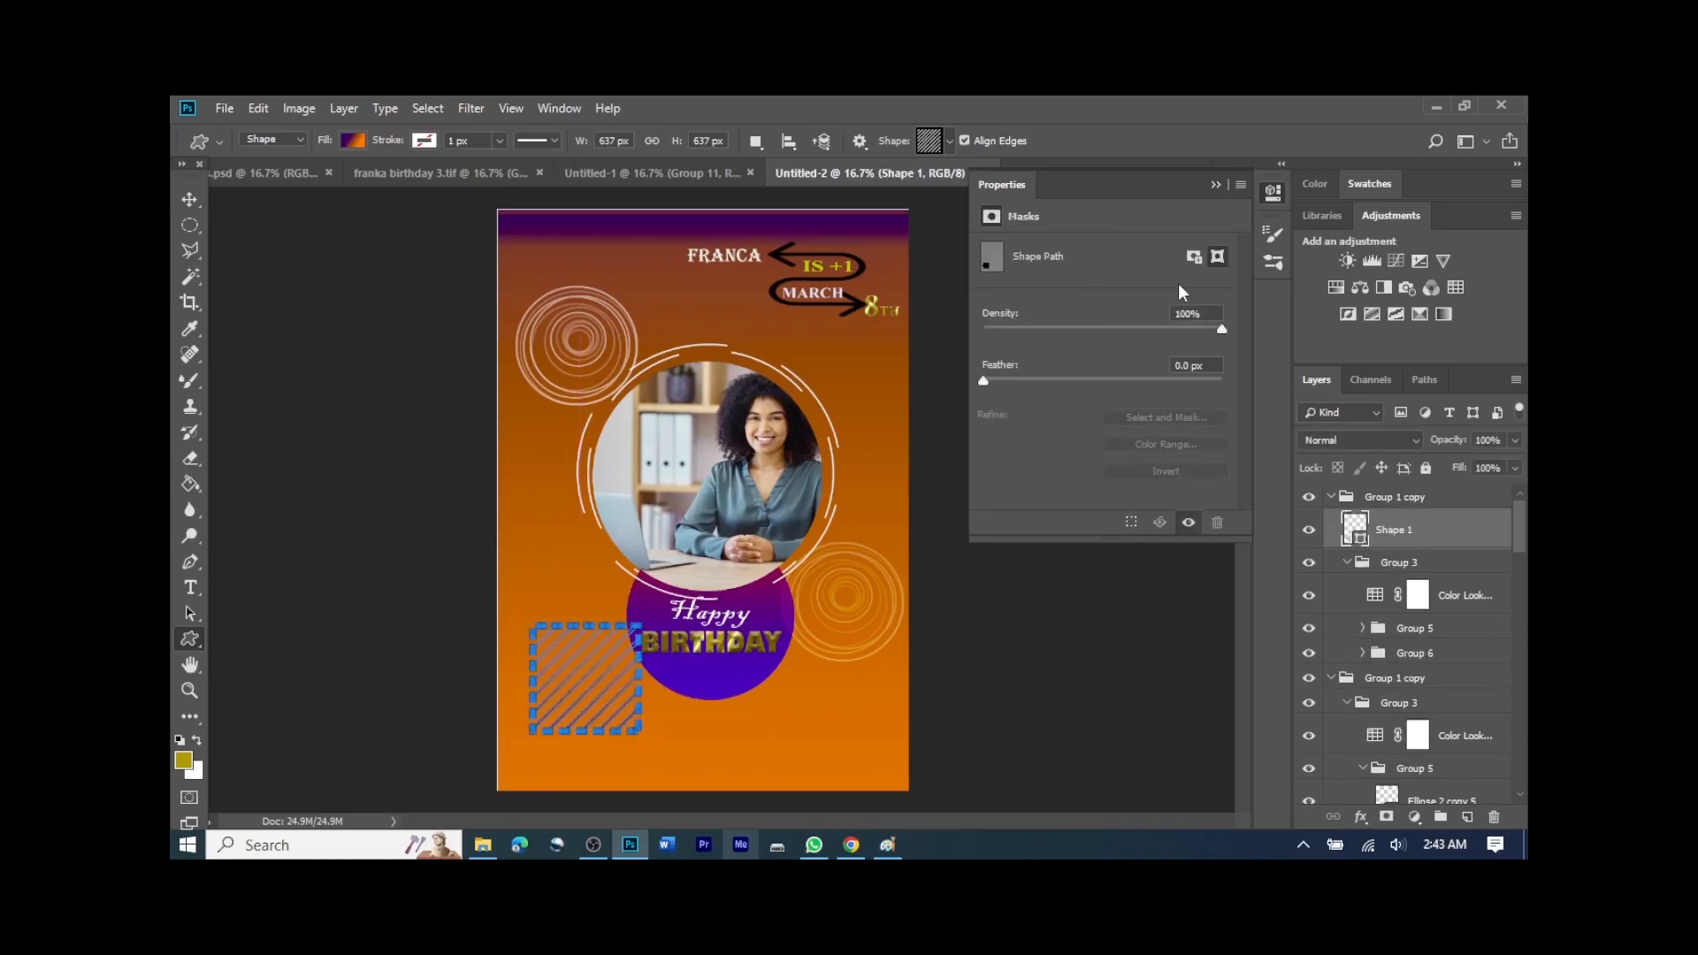
Step: Fill the diagonal-stripe shape with the near-white solid colour #fcf5f5
{"action": "left_click", "coordinate": [353, 140]}
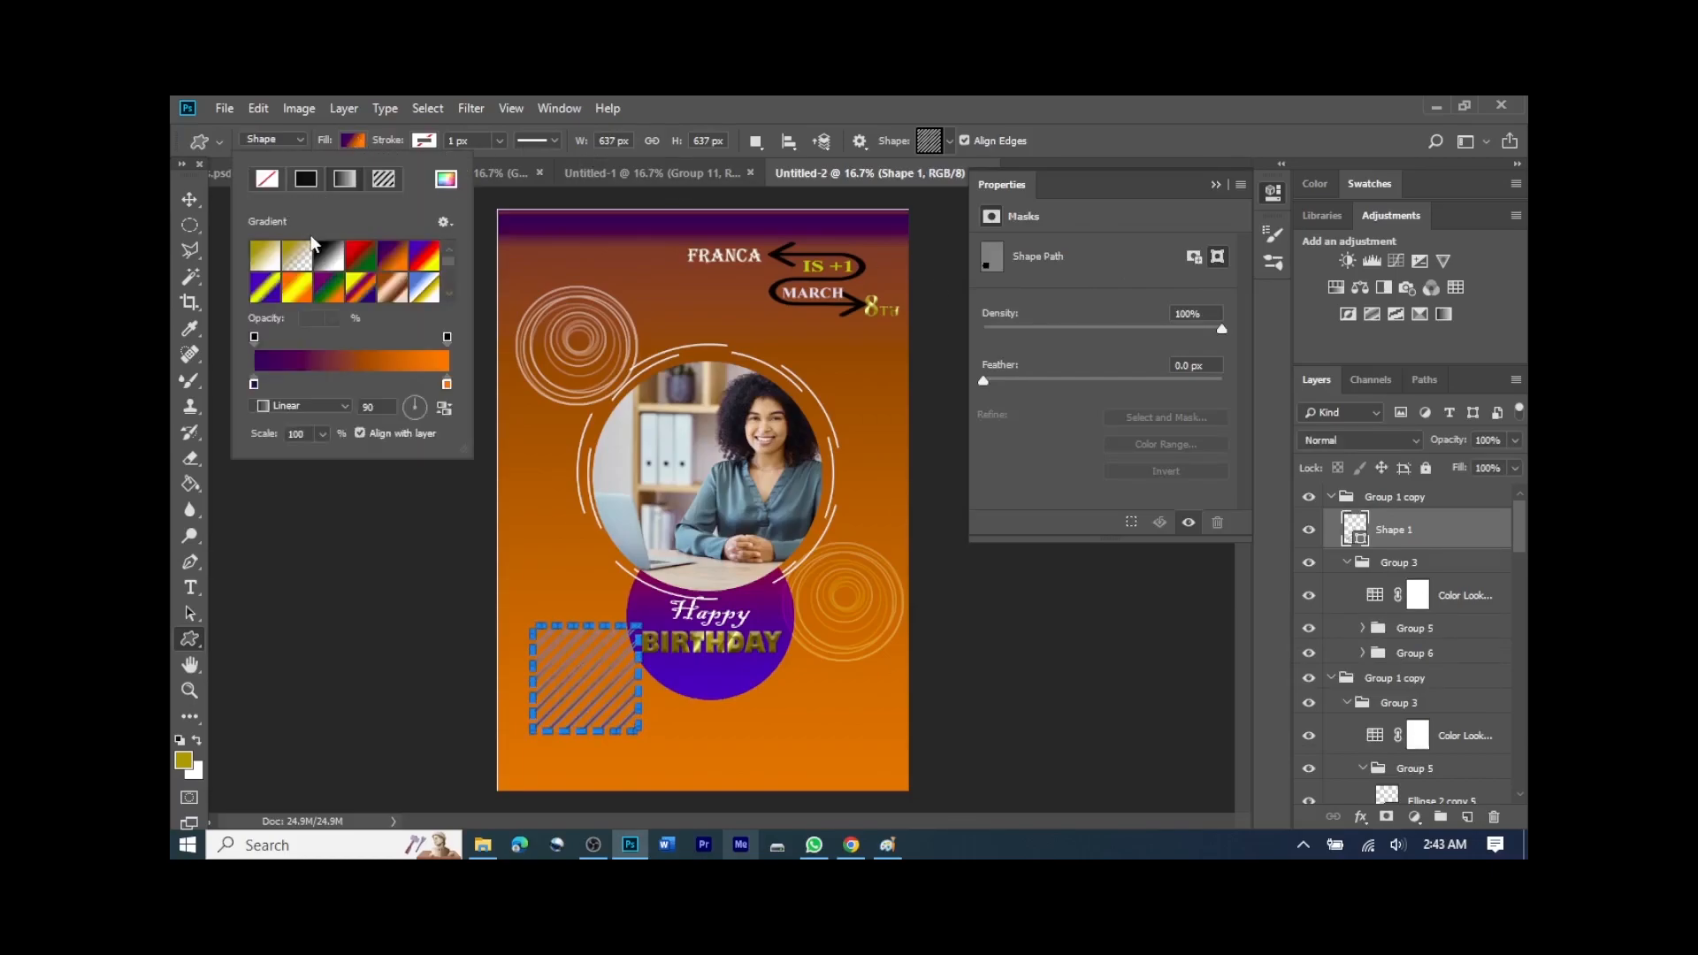
{"action": "left_click", "coordinate": [447, 181]}
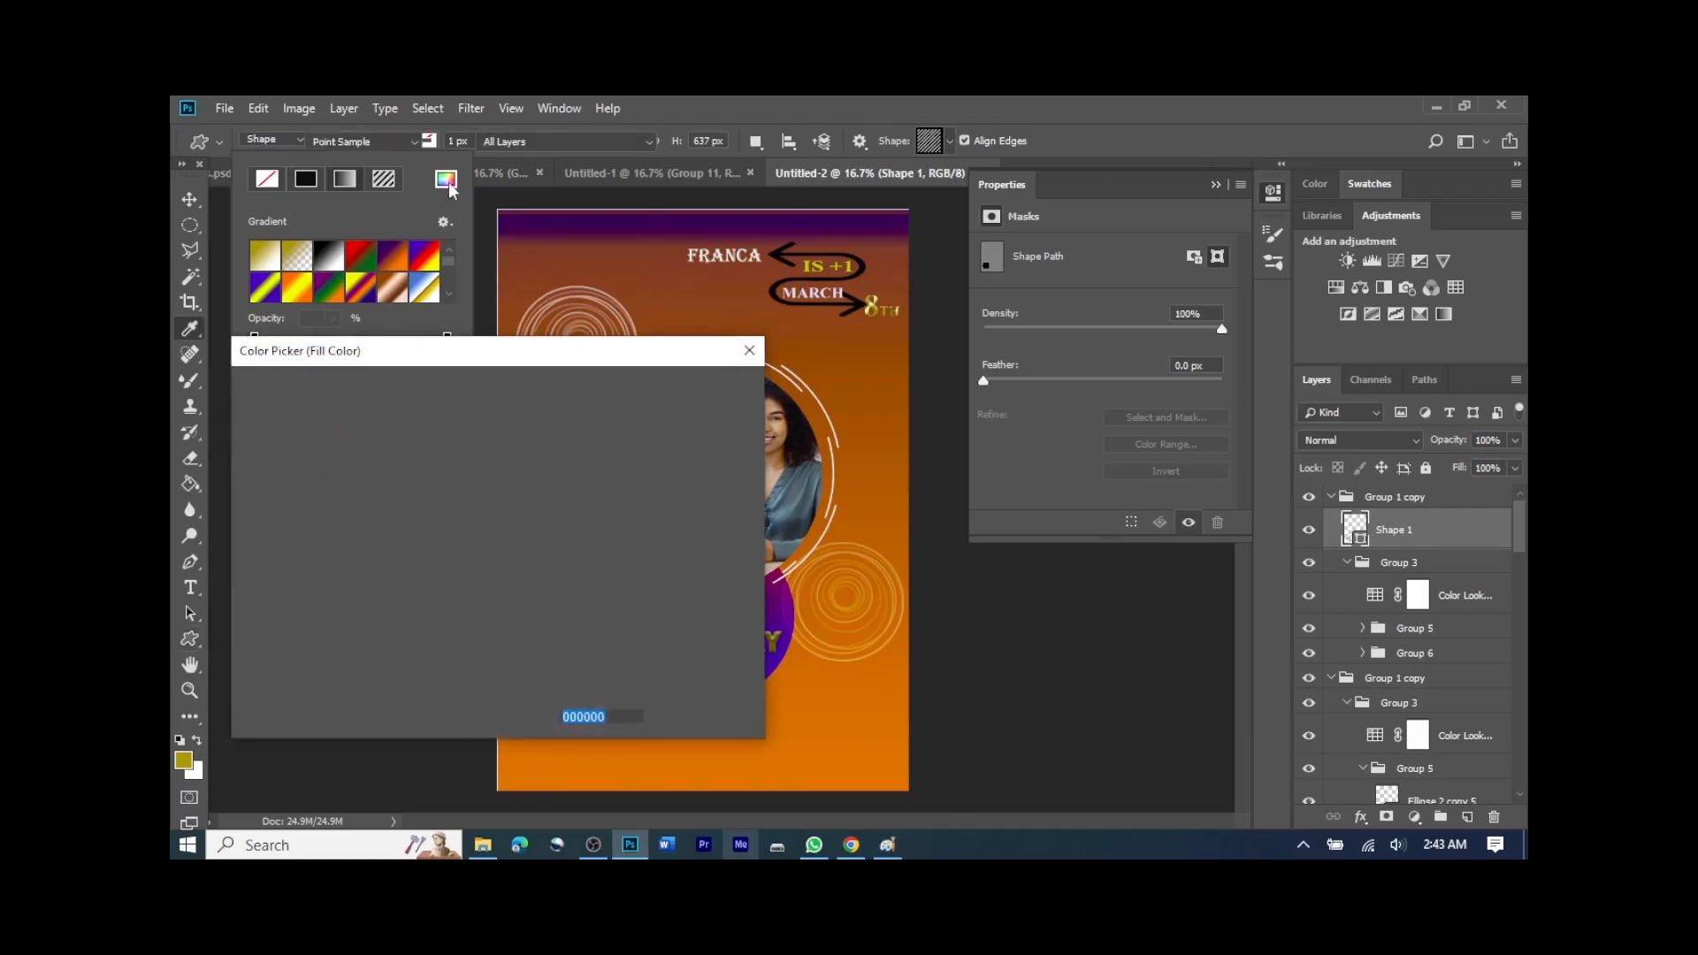
{"action": "left_click", "coordinate": [249, 402]}
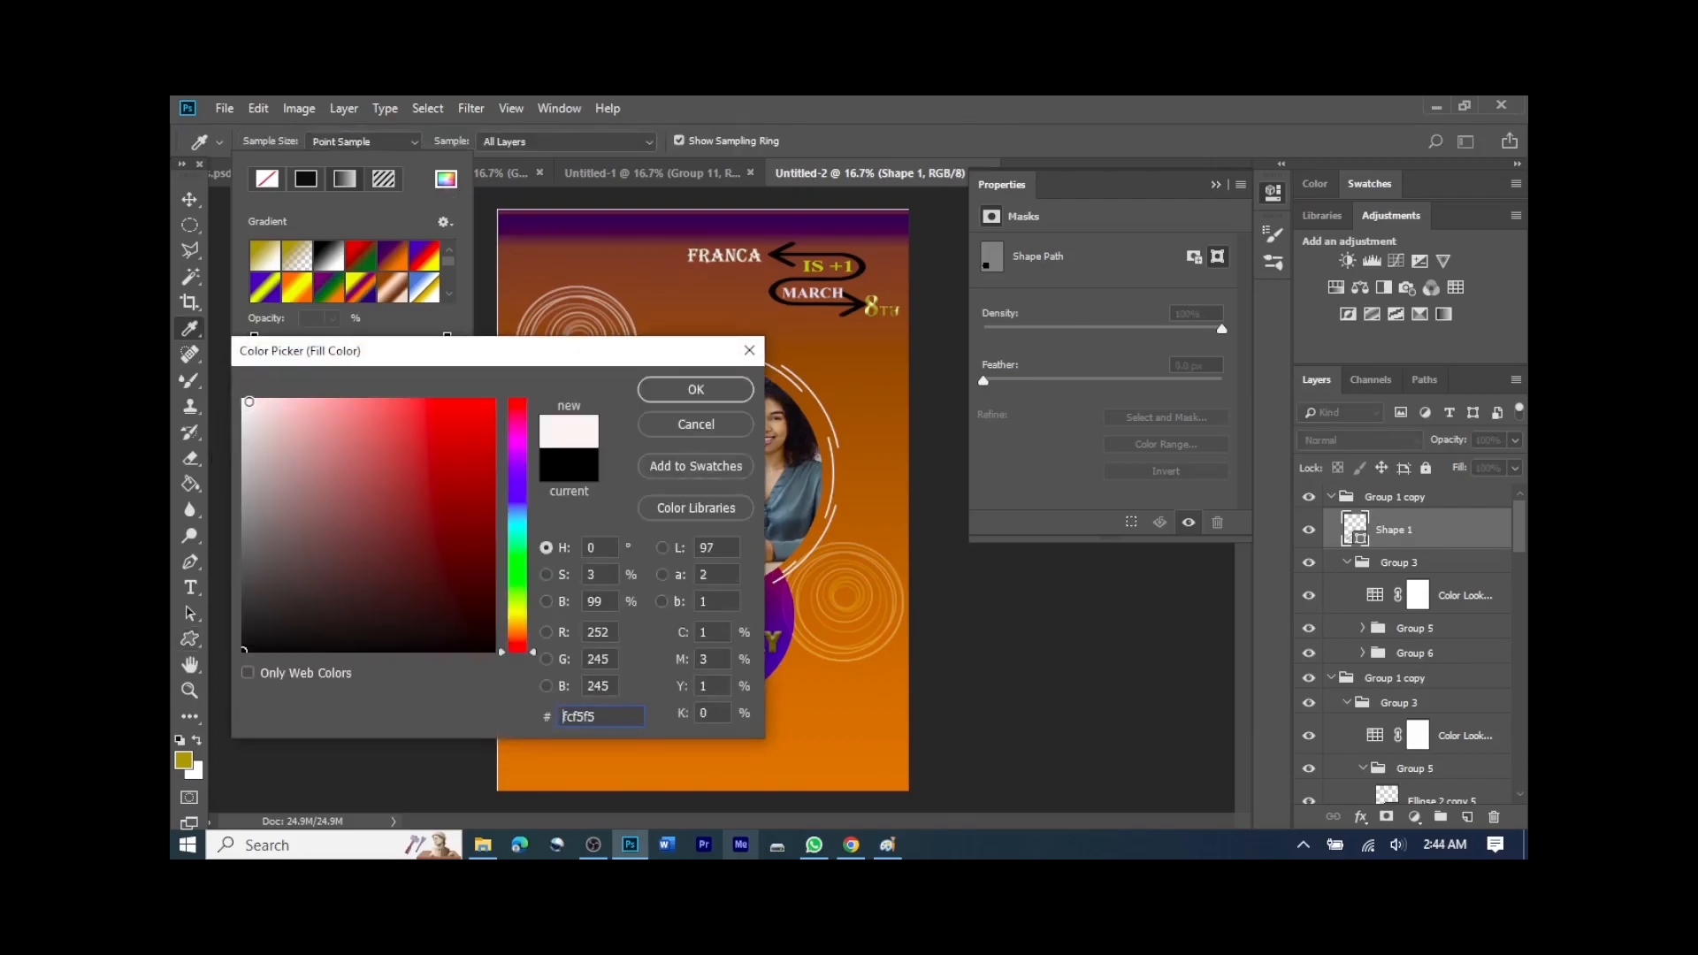
{"action": "left_click", "coordinate": [686, 389]}
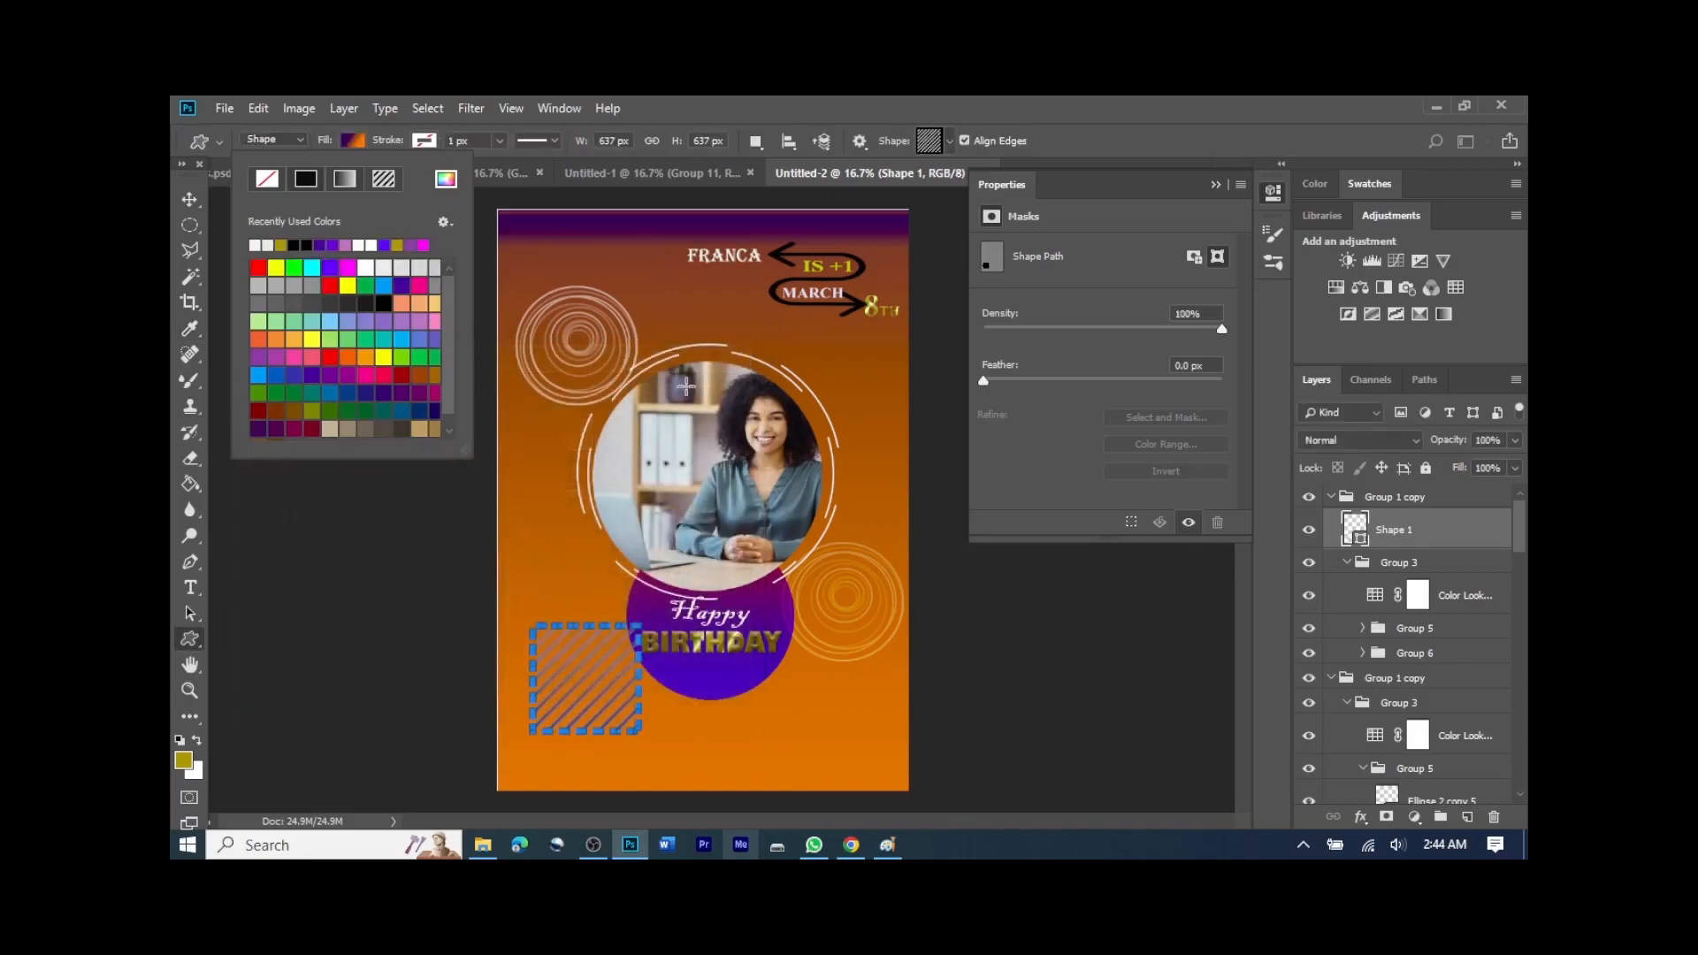
Step: Rasterize the Shape 1 layer holding the diagonal stripes
{"action": "left_click", "coordinate": [198, 194]}
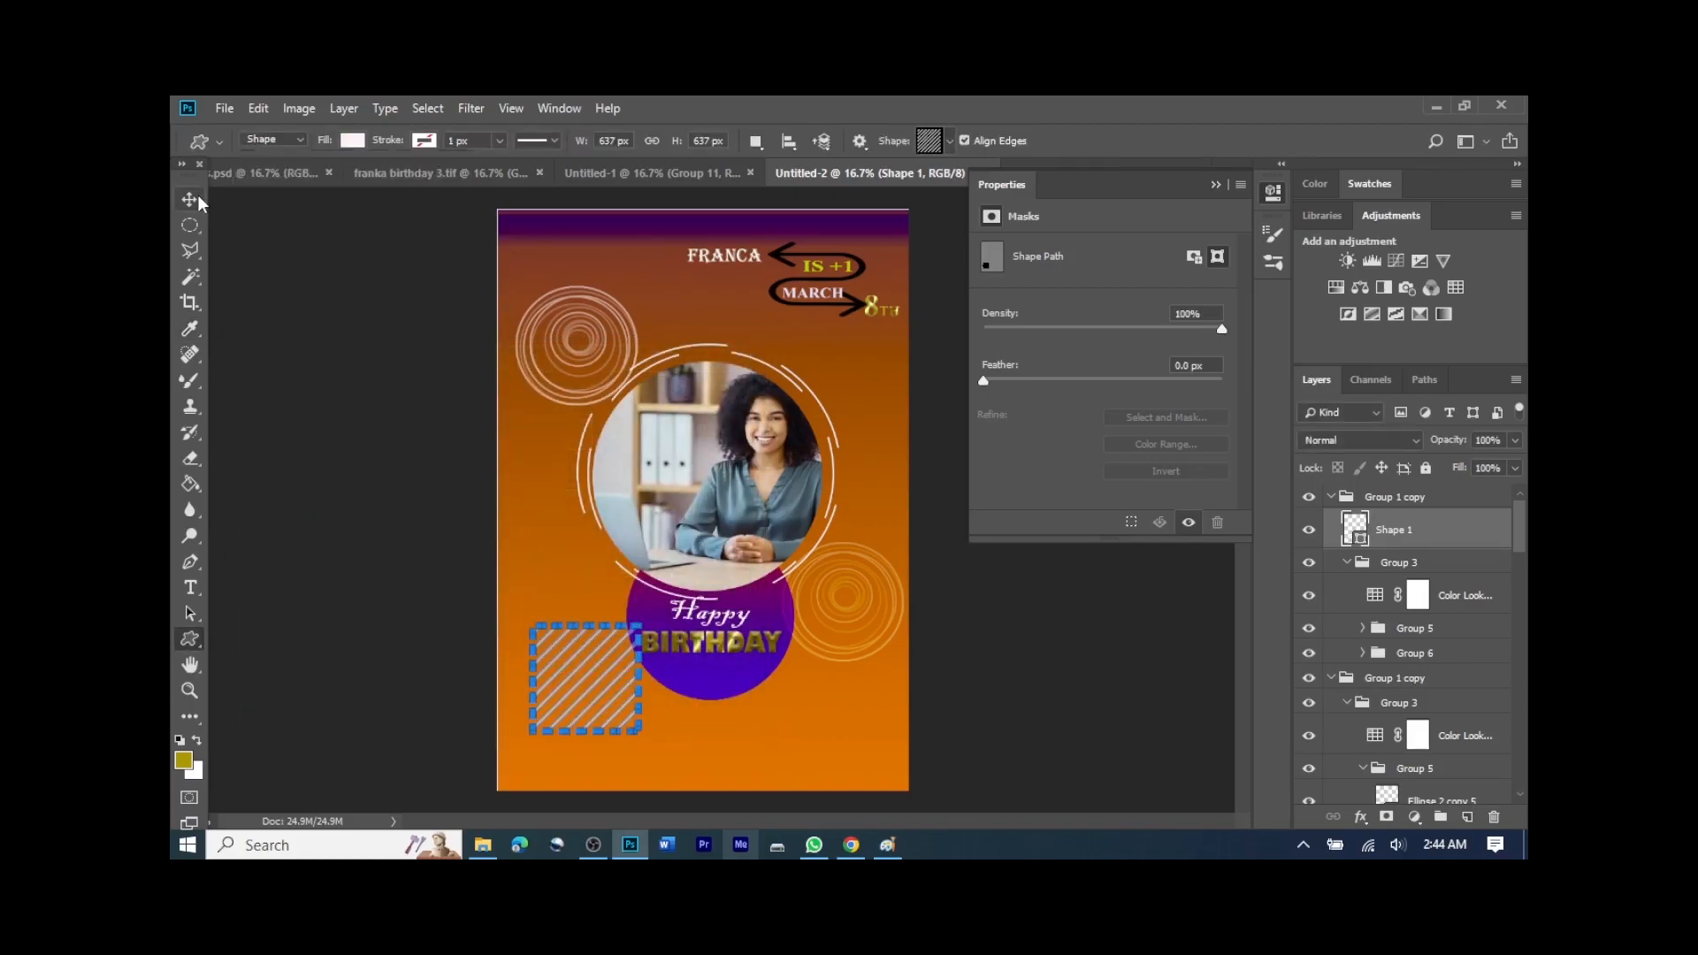
{"action": "left_click", "coordinate": [198, 194]}
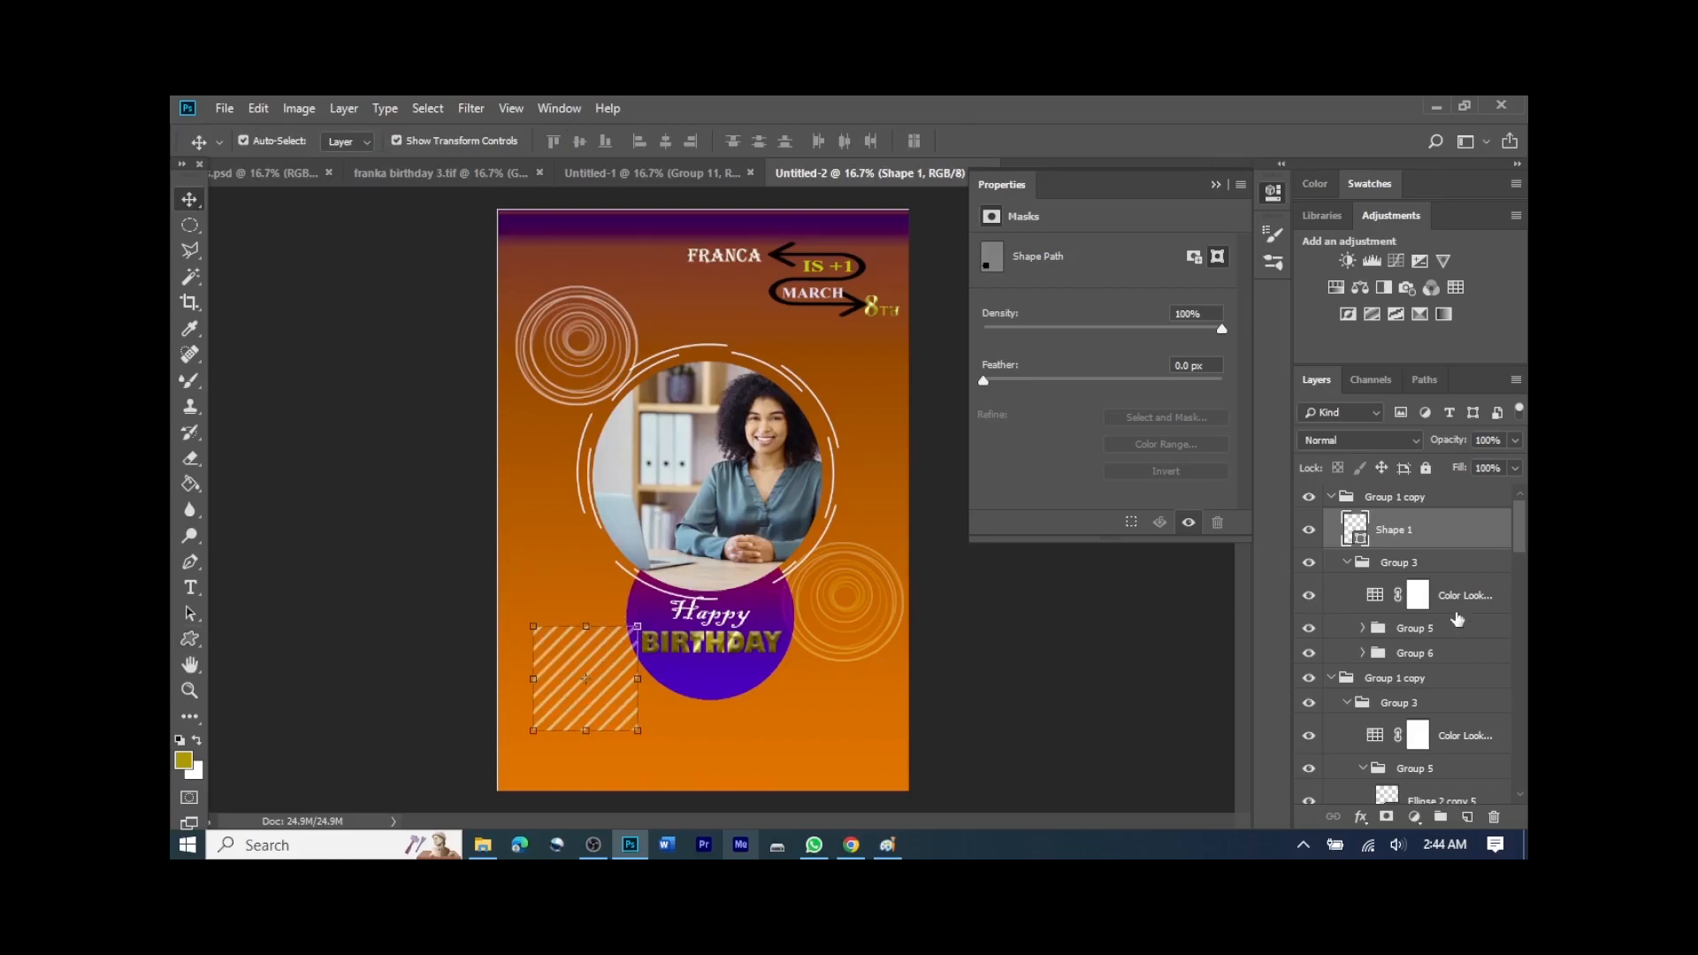
{"action": "right_click", "coordinate": [1470, 525]}
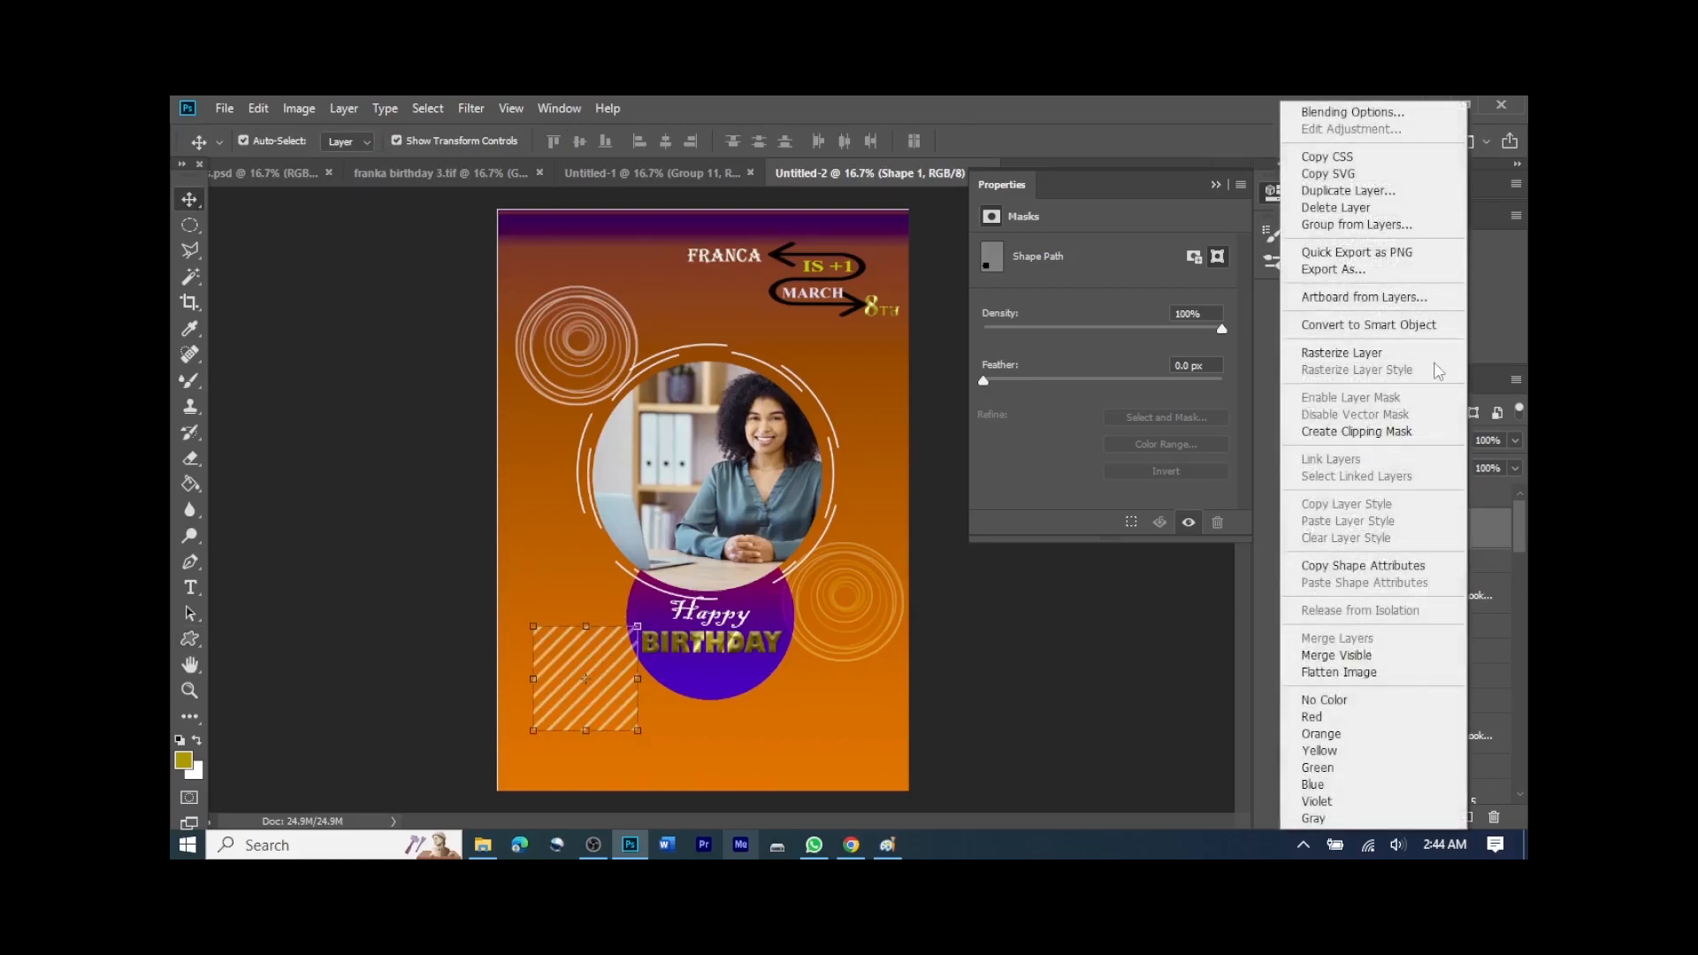
{"action": "left_click", "coordinate": [1376, 354]}
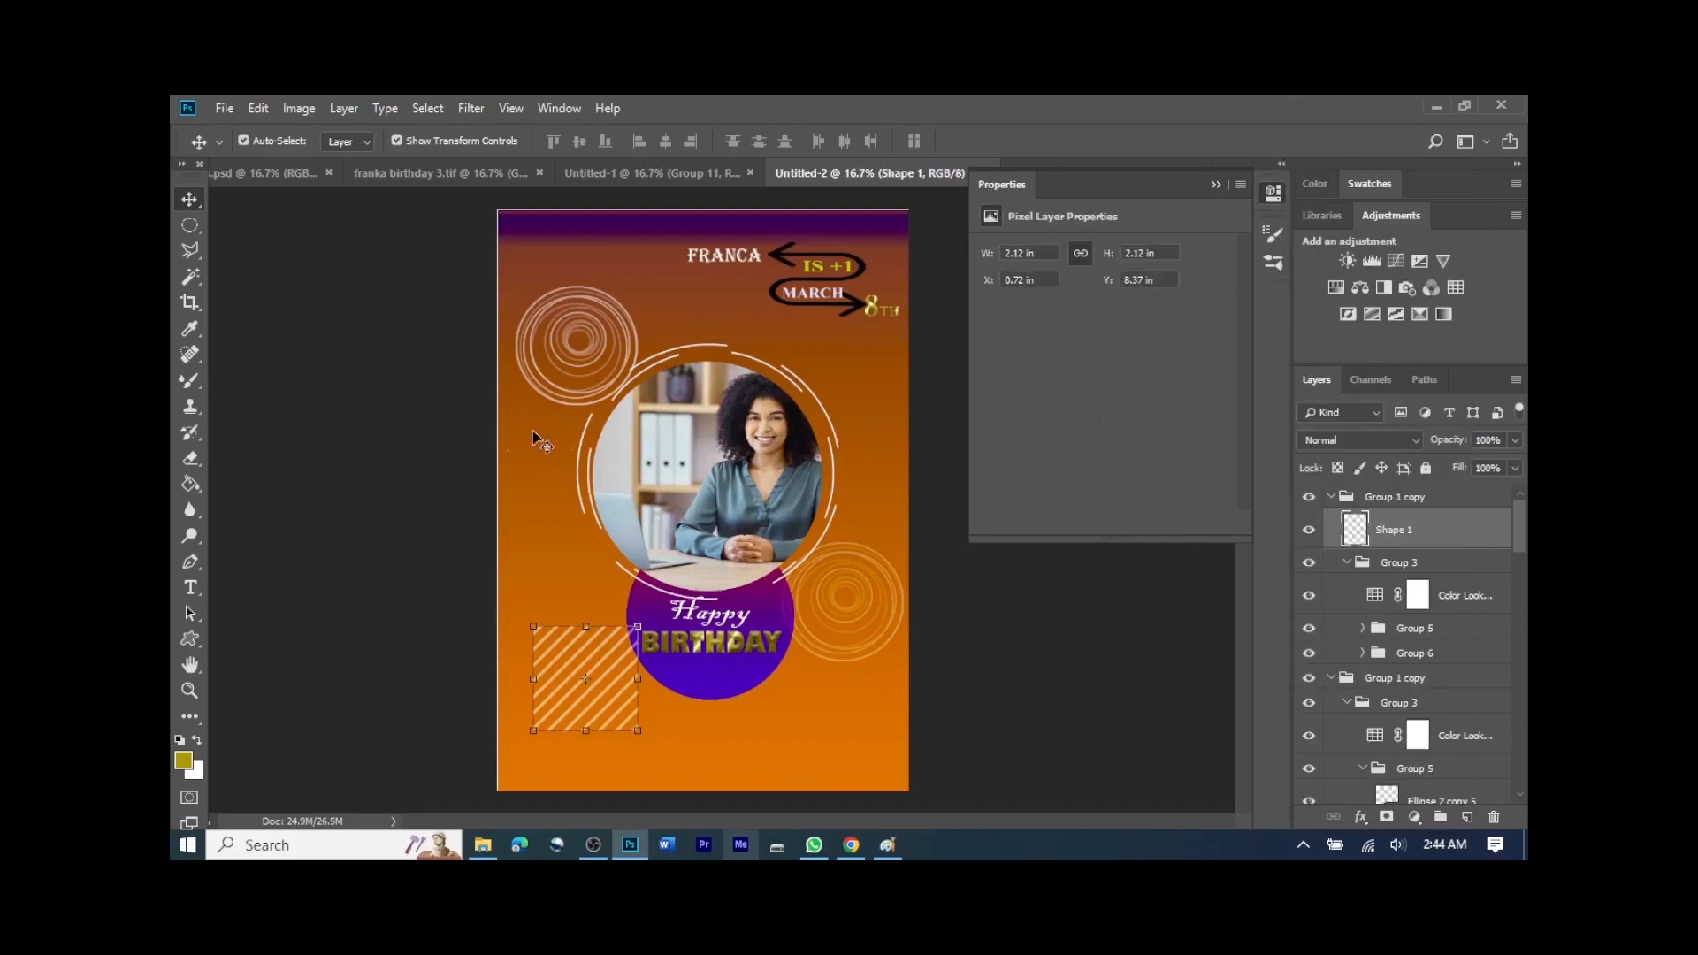
Step: Move the striped shape up to the portrait's upper-right edge, just below the date text, at about X 2152, Y 569 px
{"action": "key", "text": "ctrl+plus"}
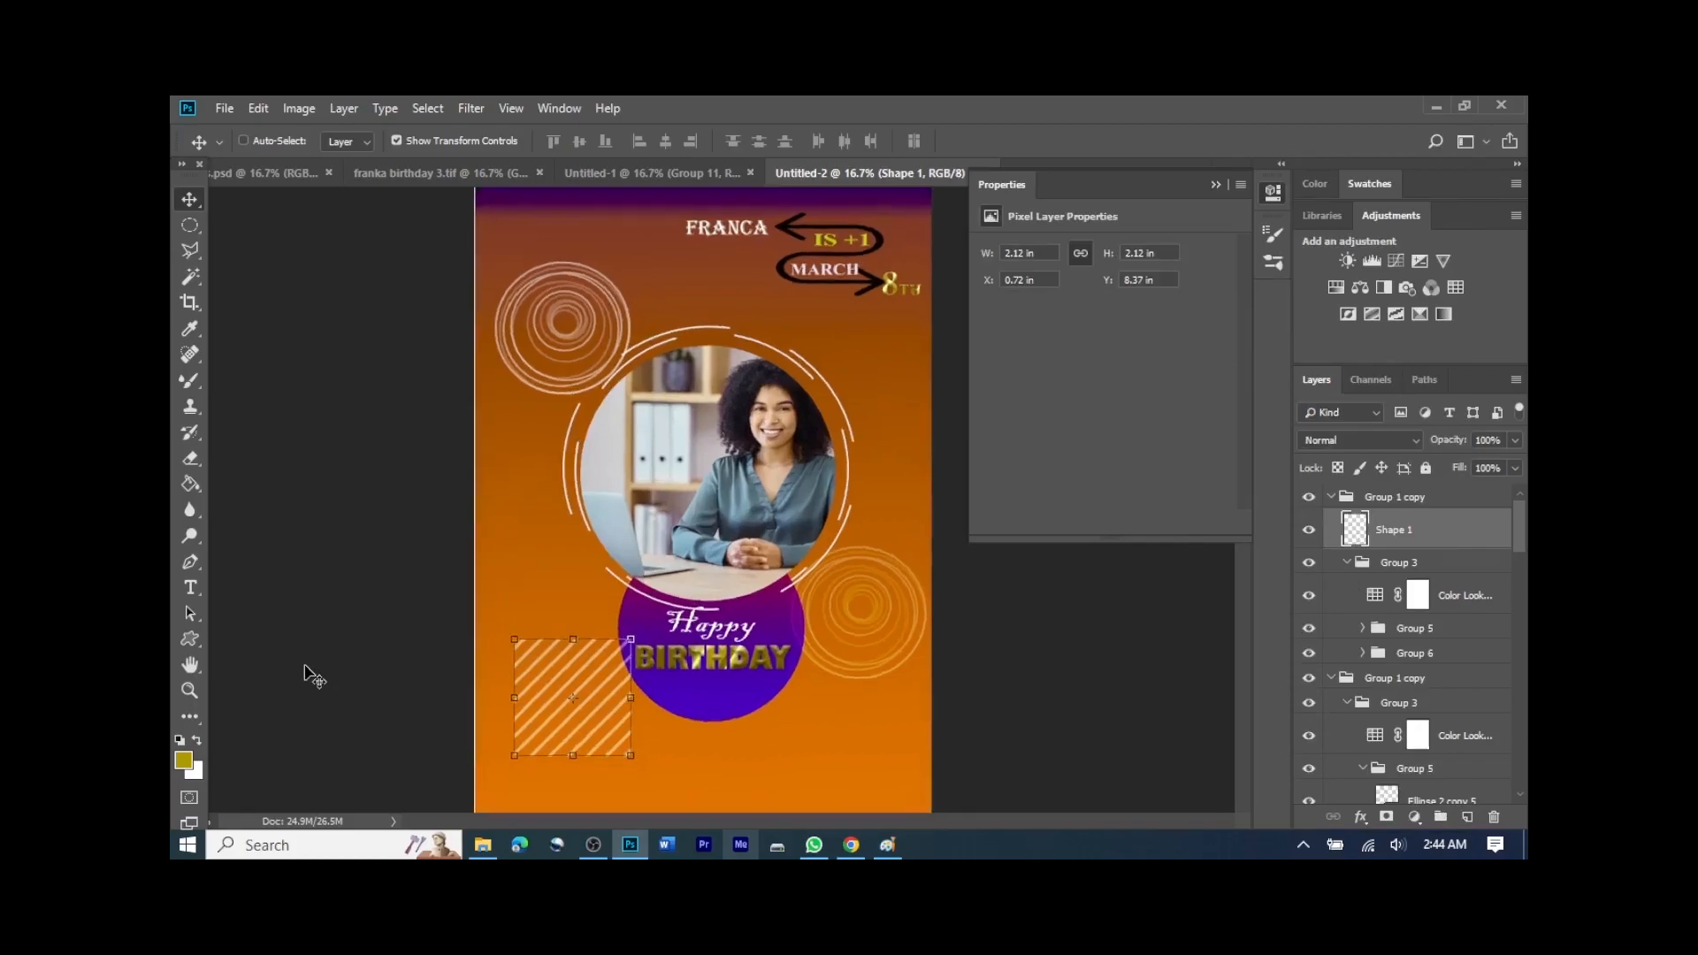
{"action": "left_click_drag", "start_coordinate": [1241, 578], "coordinate": [1239, 619]}
{"action": "key", "text": "ctrl+t"}
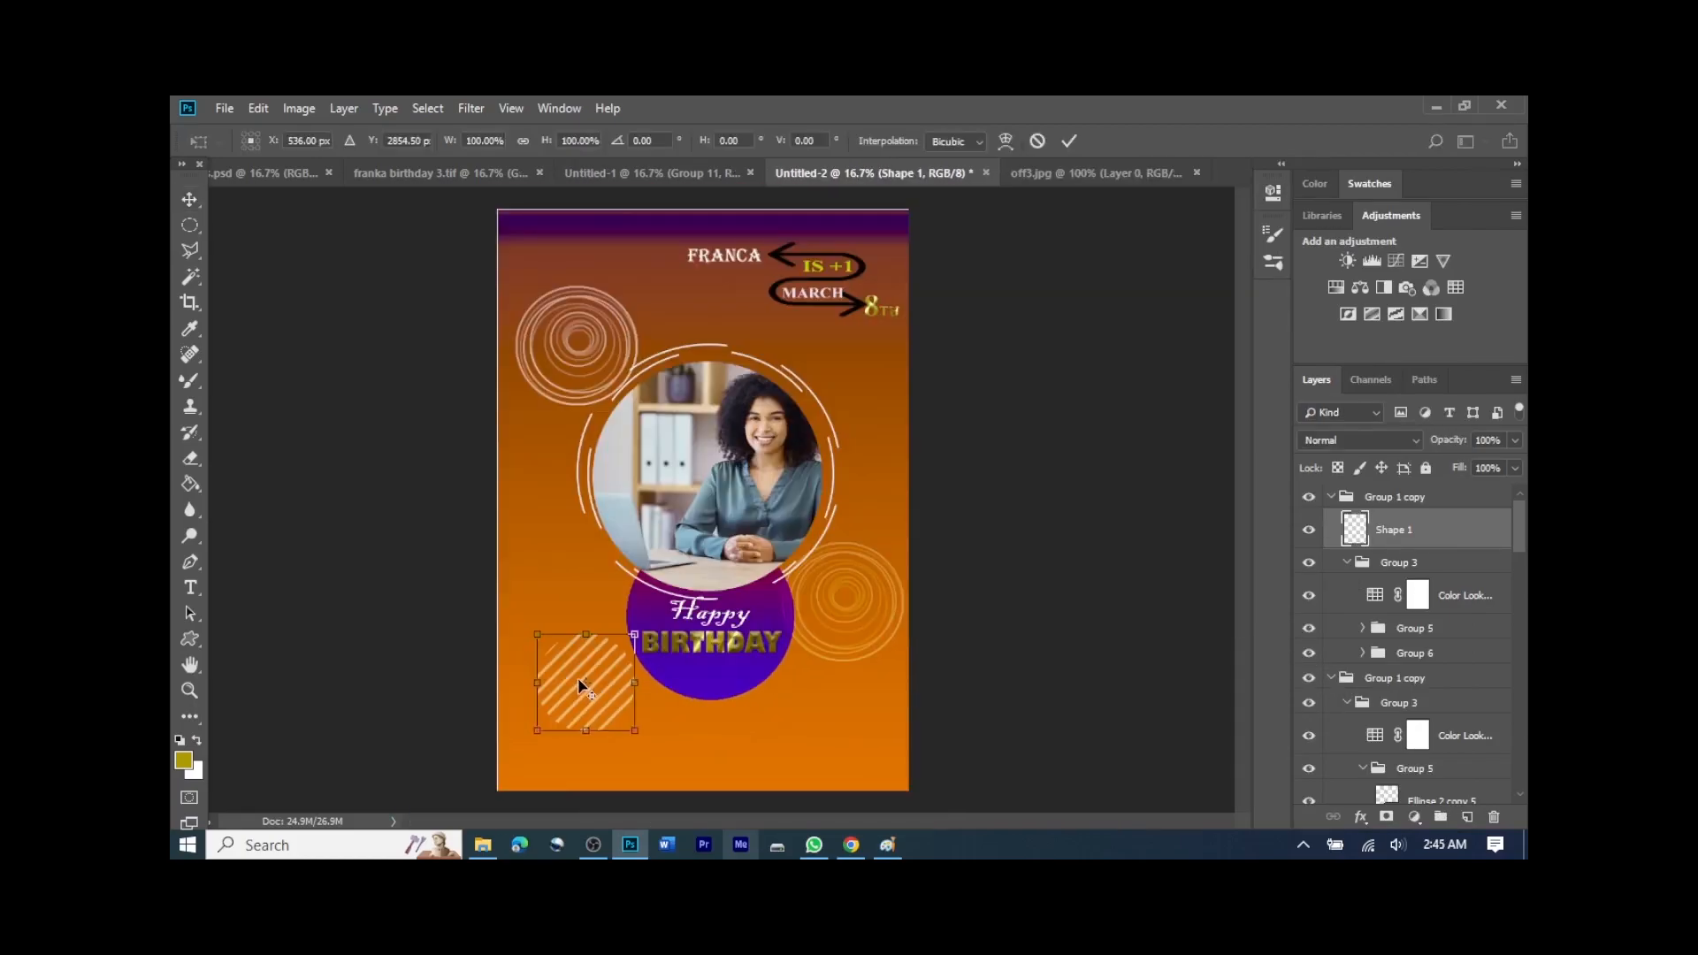
{"action": "mouse_move", "coordinate": [578, 685]}
{"action": "left_mouse_down"}
{"action": "mouse_move", "coordinate": [739, 490]}
{"action": "mouse_move", "coordinate": [586, 665]}
{"action": "left_mouse_up"}
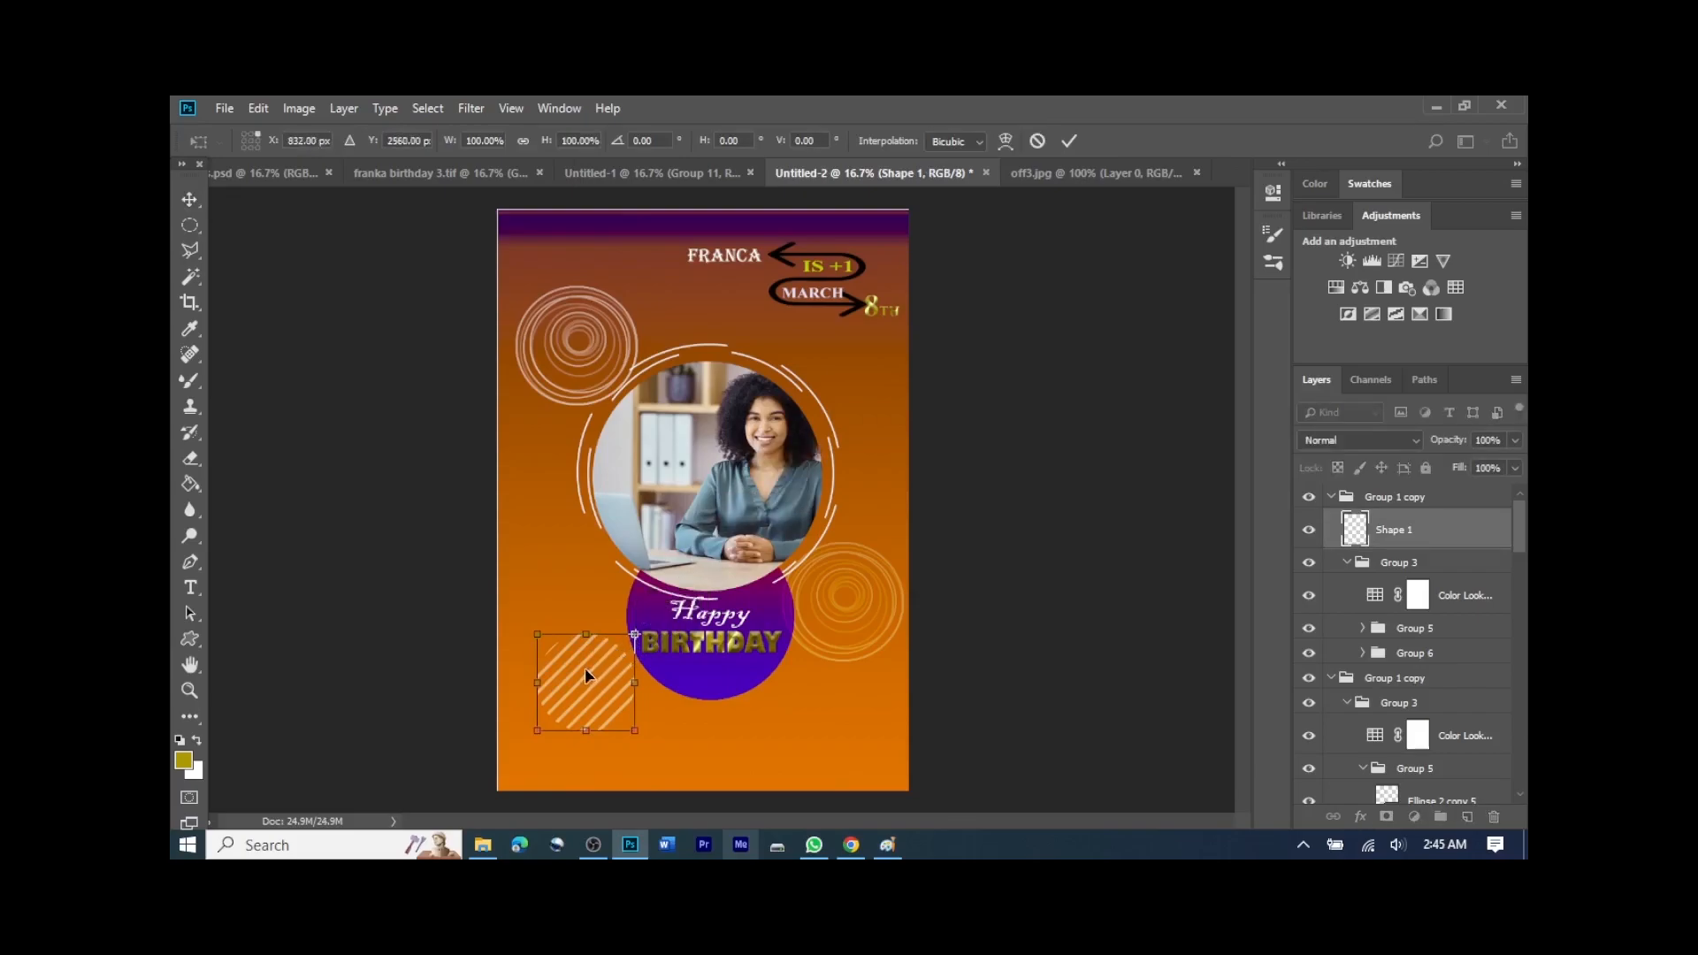
{"action": "left_click_drag", "start_coordinate": [585, 667], "coordinate": [799, 348]}
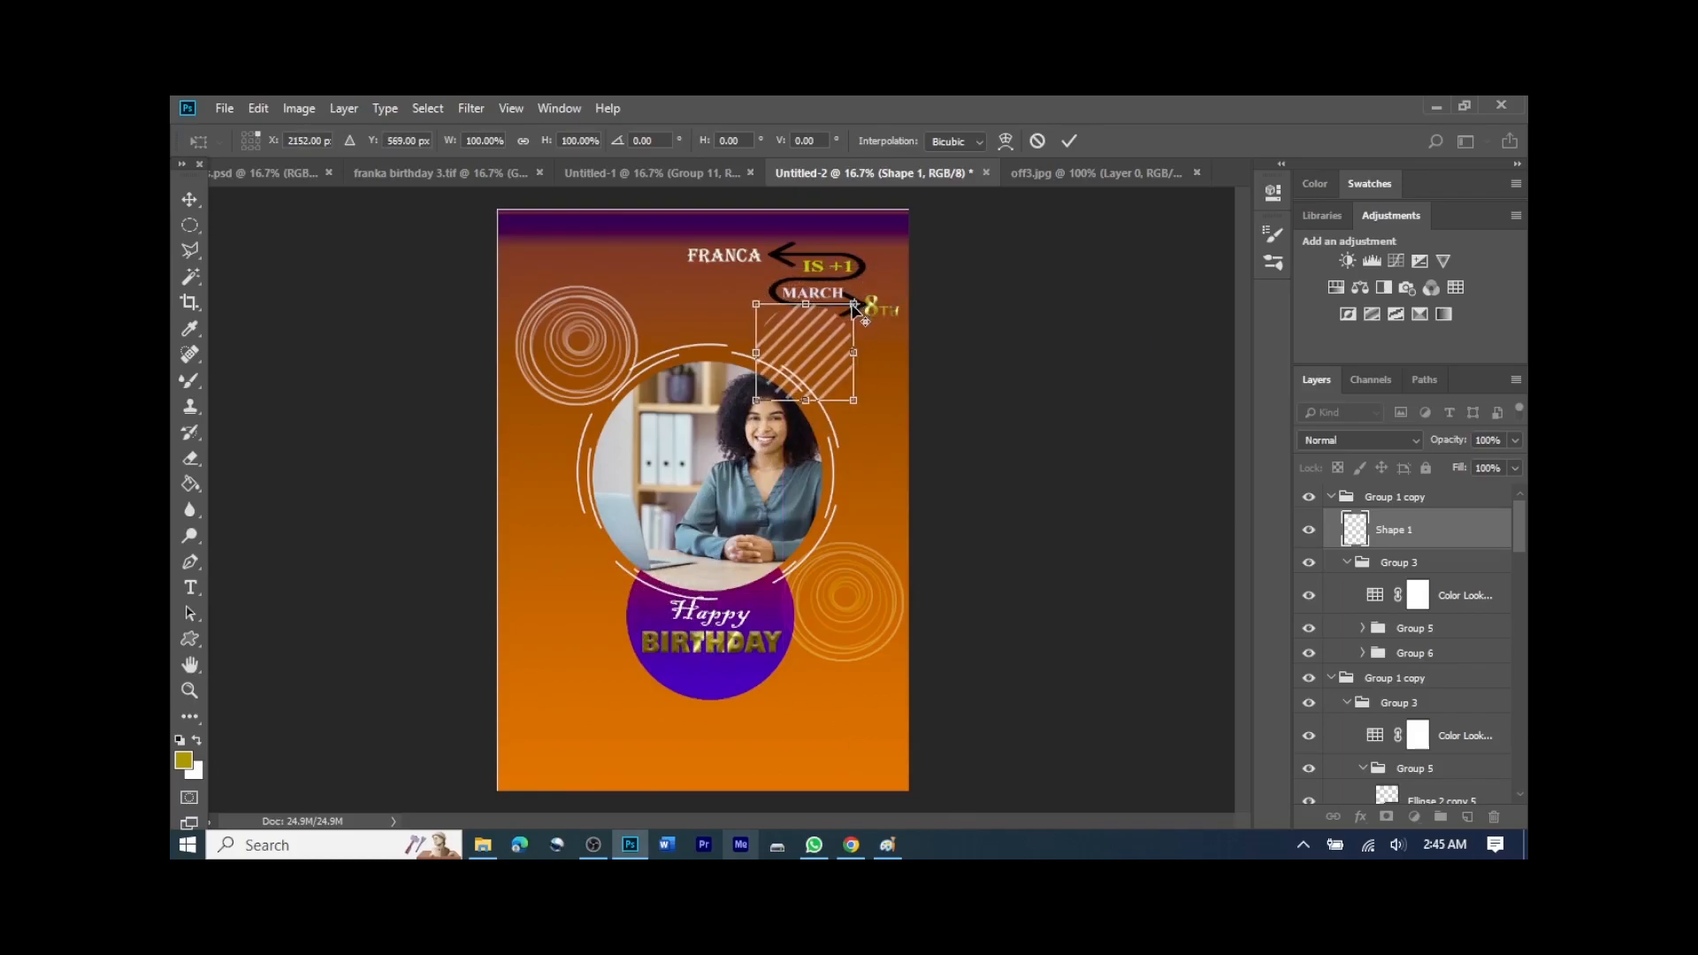
{"action": "key", "text": "Return"}
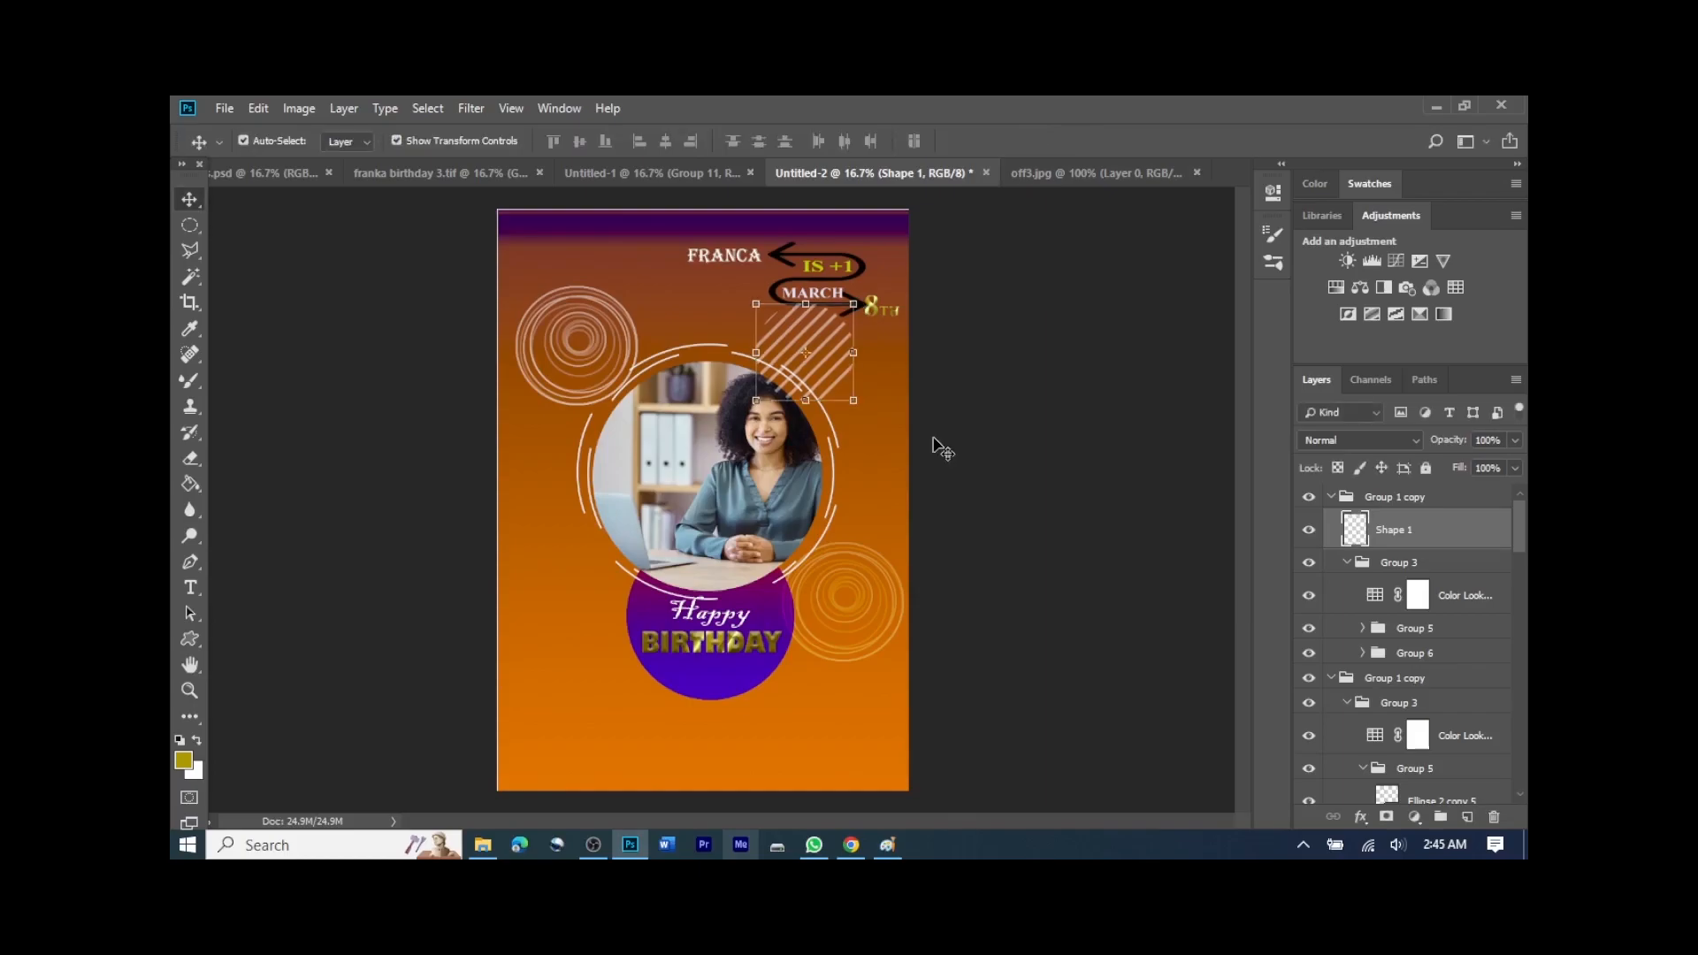
Step: Scale the striped shape to about 67% width and 74% height and centre it over the portrait's upper-right rim
{"action": "key", "text": "ctrl"}
{"action": "mouse_move", "coordinate": [851, 303]}
{"action": "left_mouse_down"}
{"action": "mouse_move", "coordinate": [794, 364]}
{"action": "mouse_move", "coordinate": [808, 359]}
{"action": "left_mouse_up"}
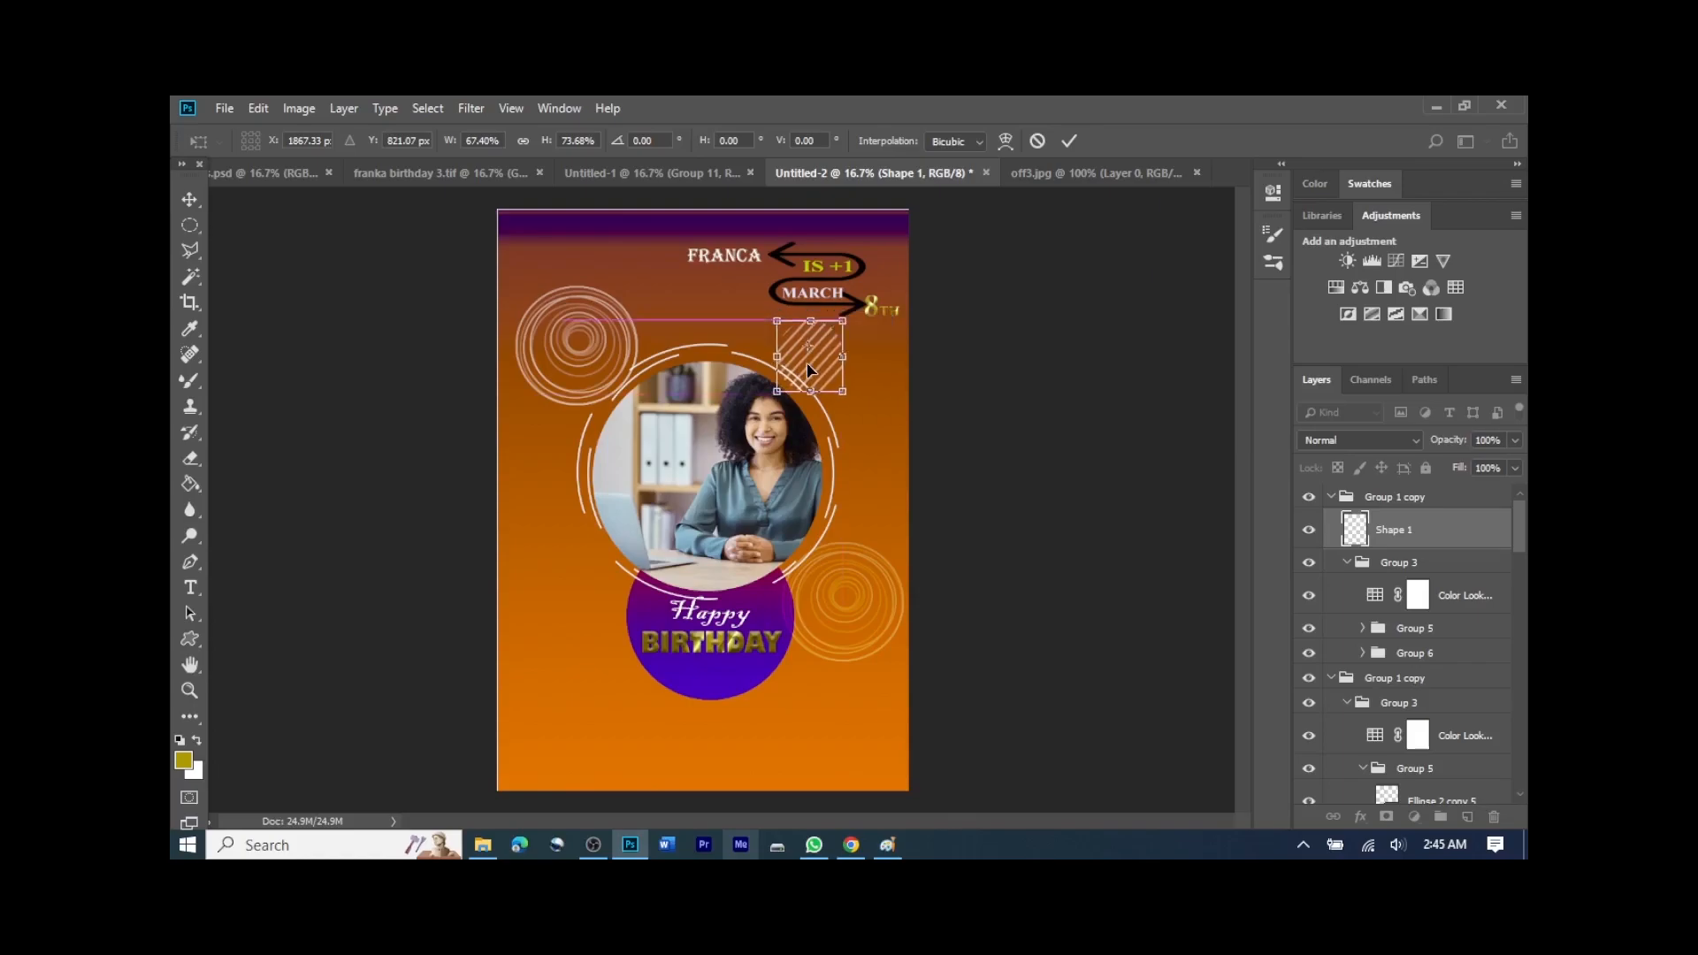
{"action": "left_click", "coordinate": [1067, 142]}
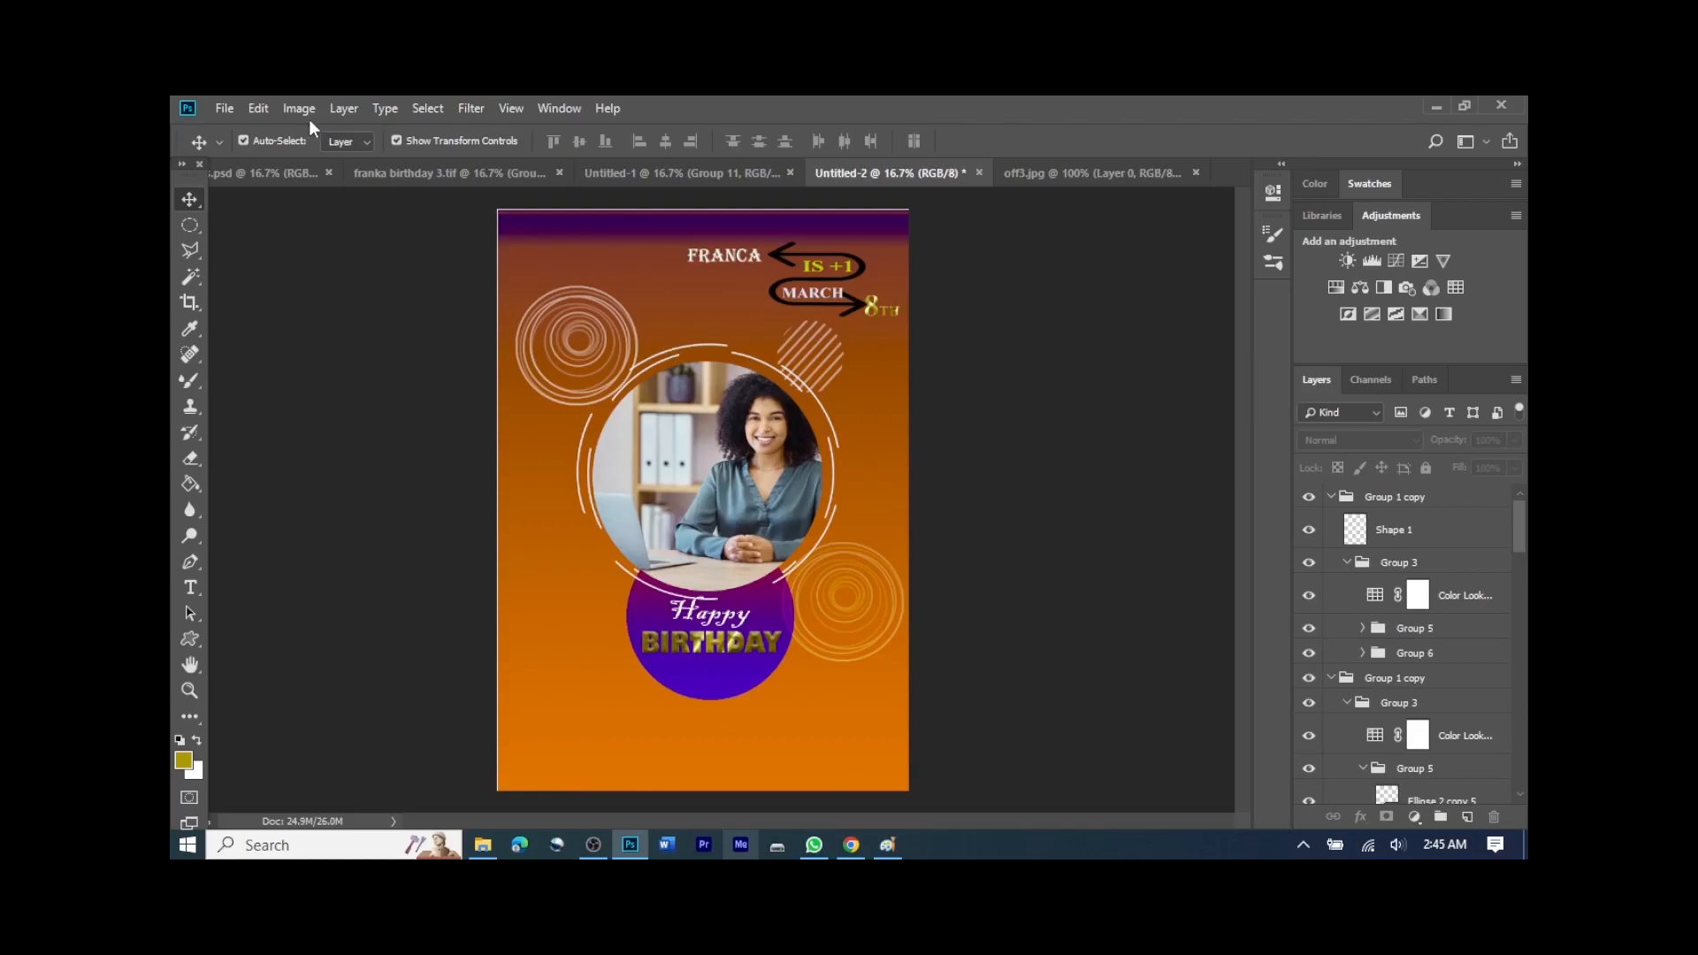
Step: Draw a small ellipse about 103 by 97 px in the page's upper-left corner with the Ellipse tool
{"action": "left_click", "coordinate": [200, 640]}
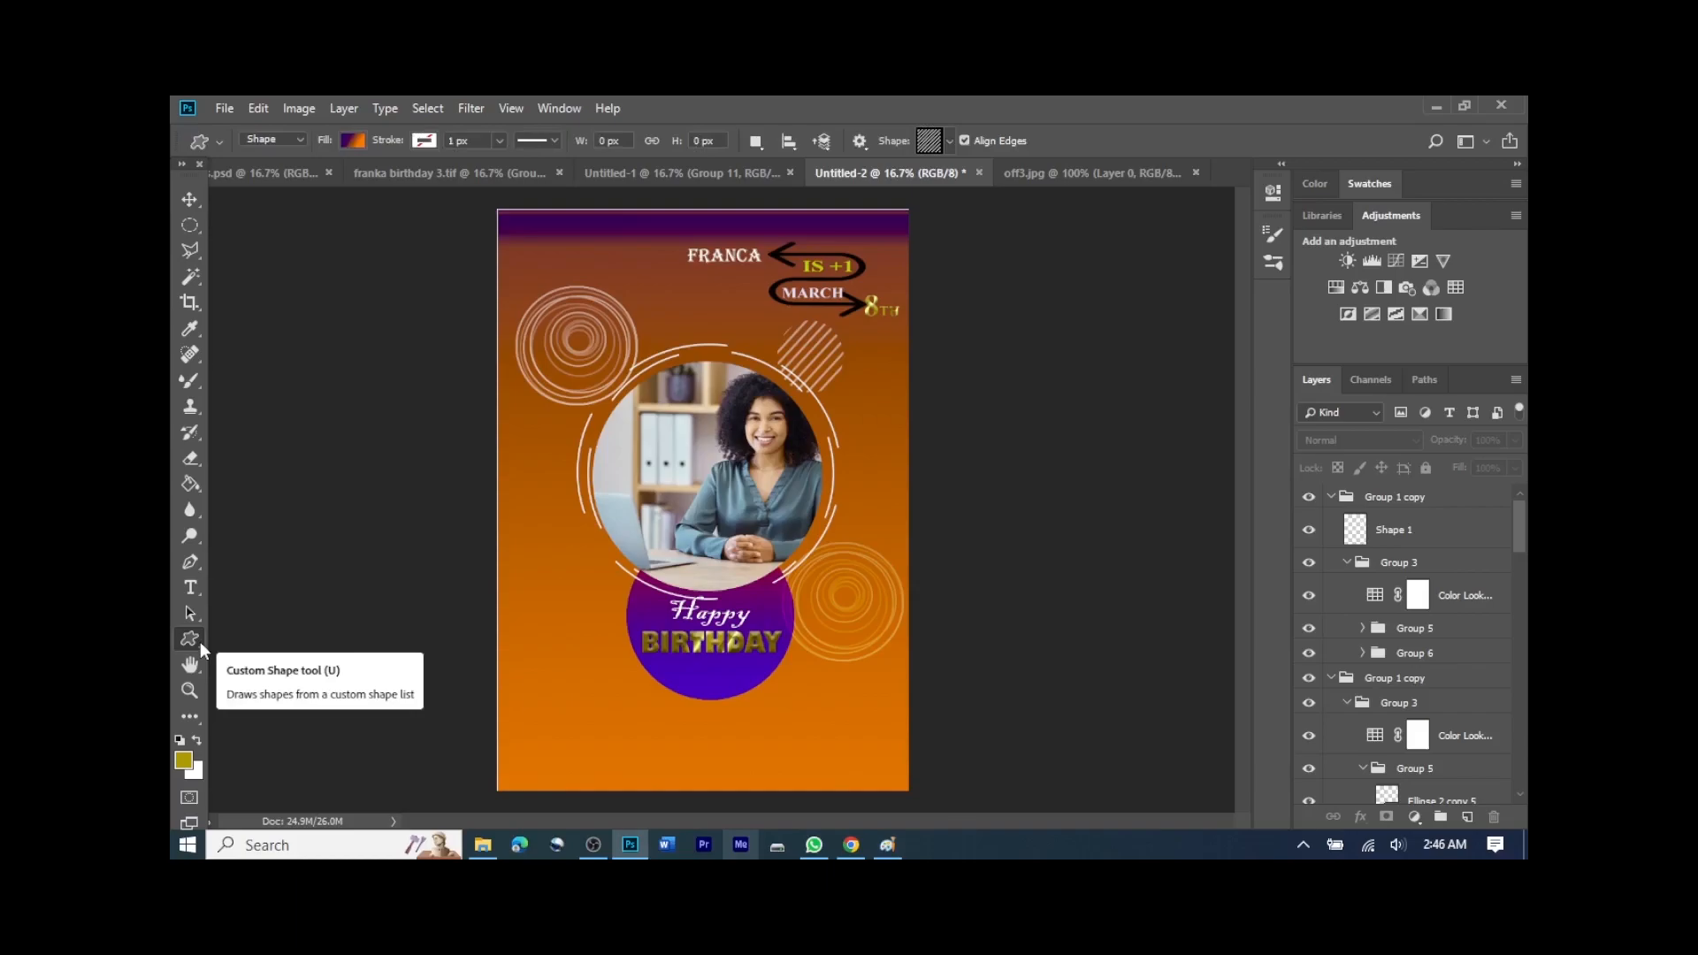
{"action": "left_click", "coordinate": [200, 640]}
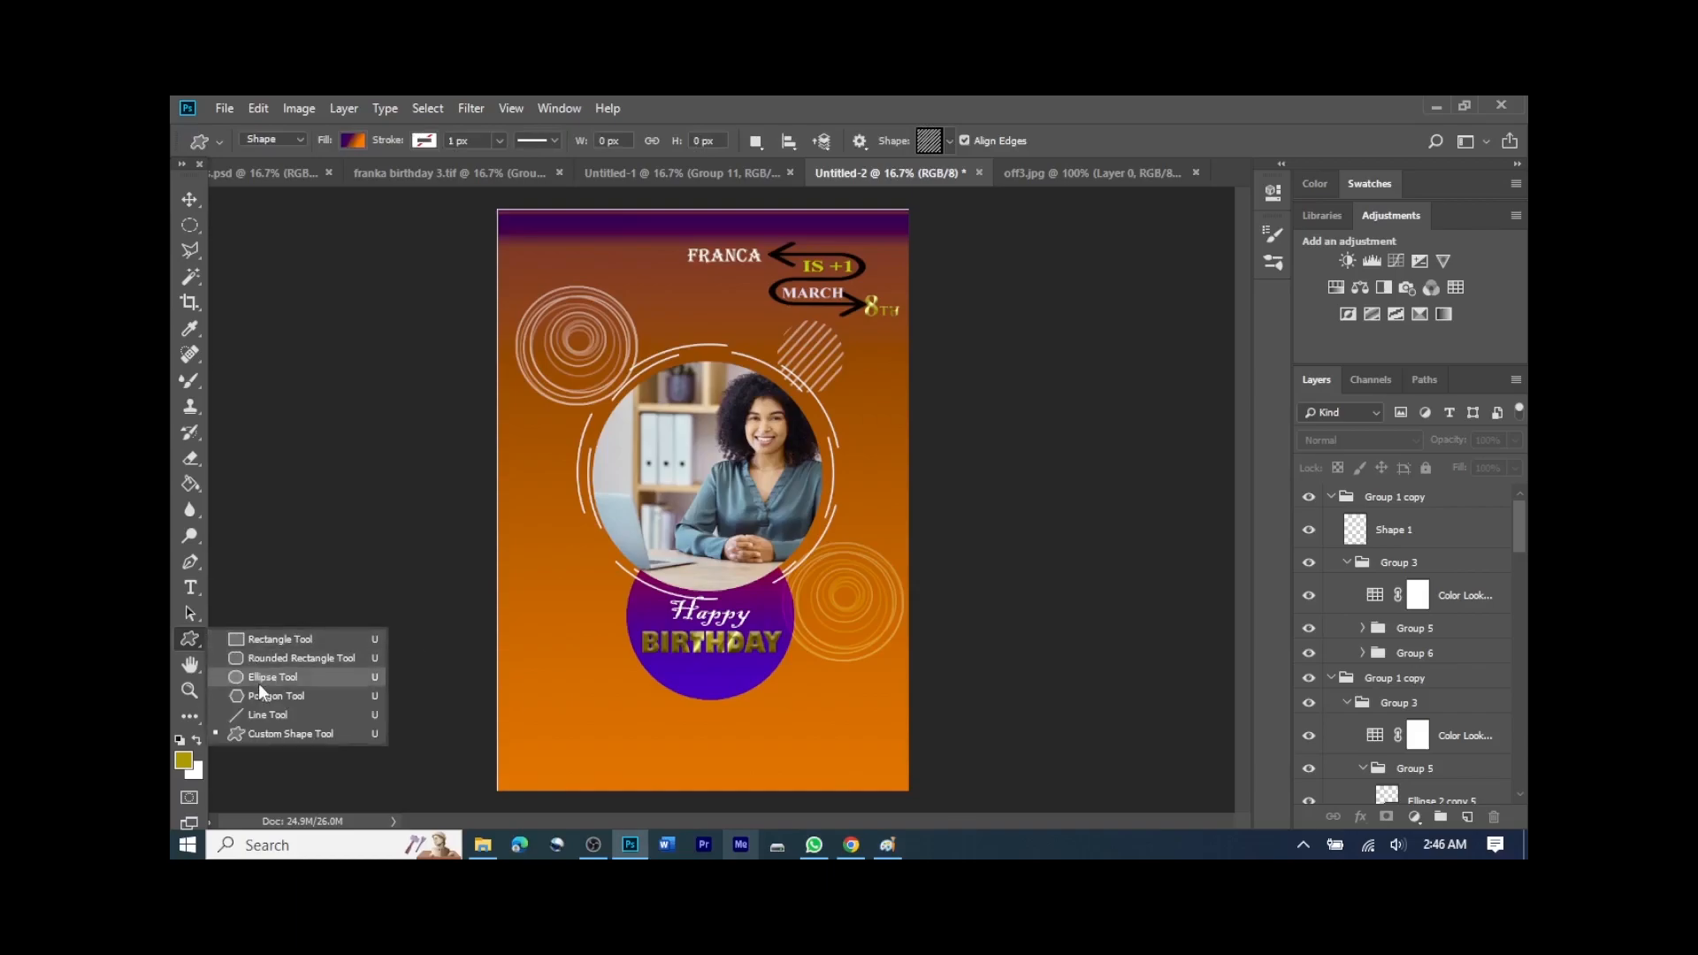
{"action": "left_click", "coordinate": [258, 677]}
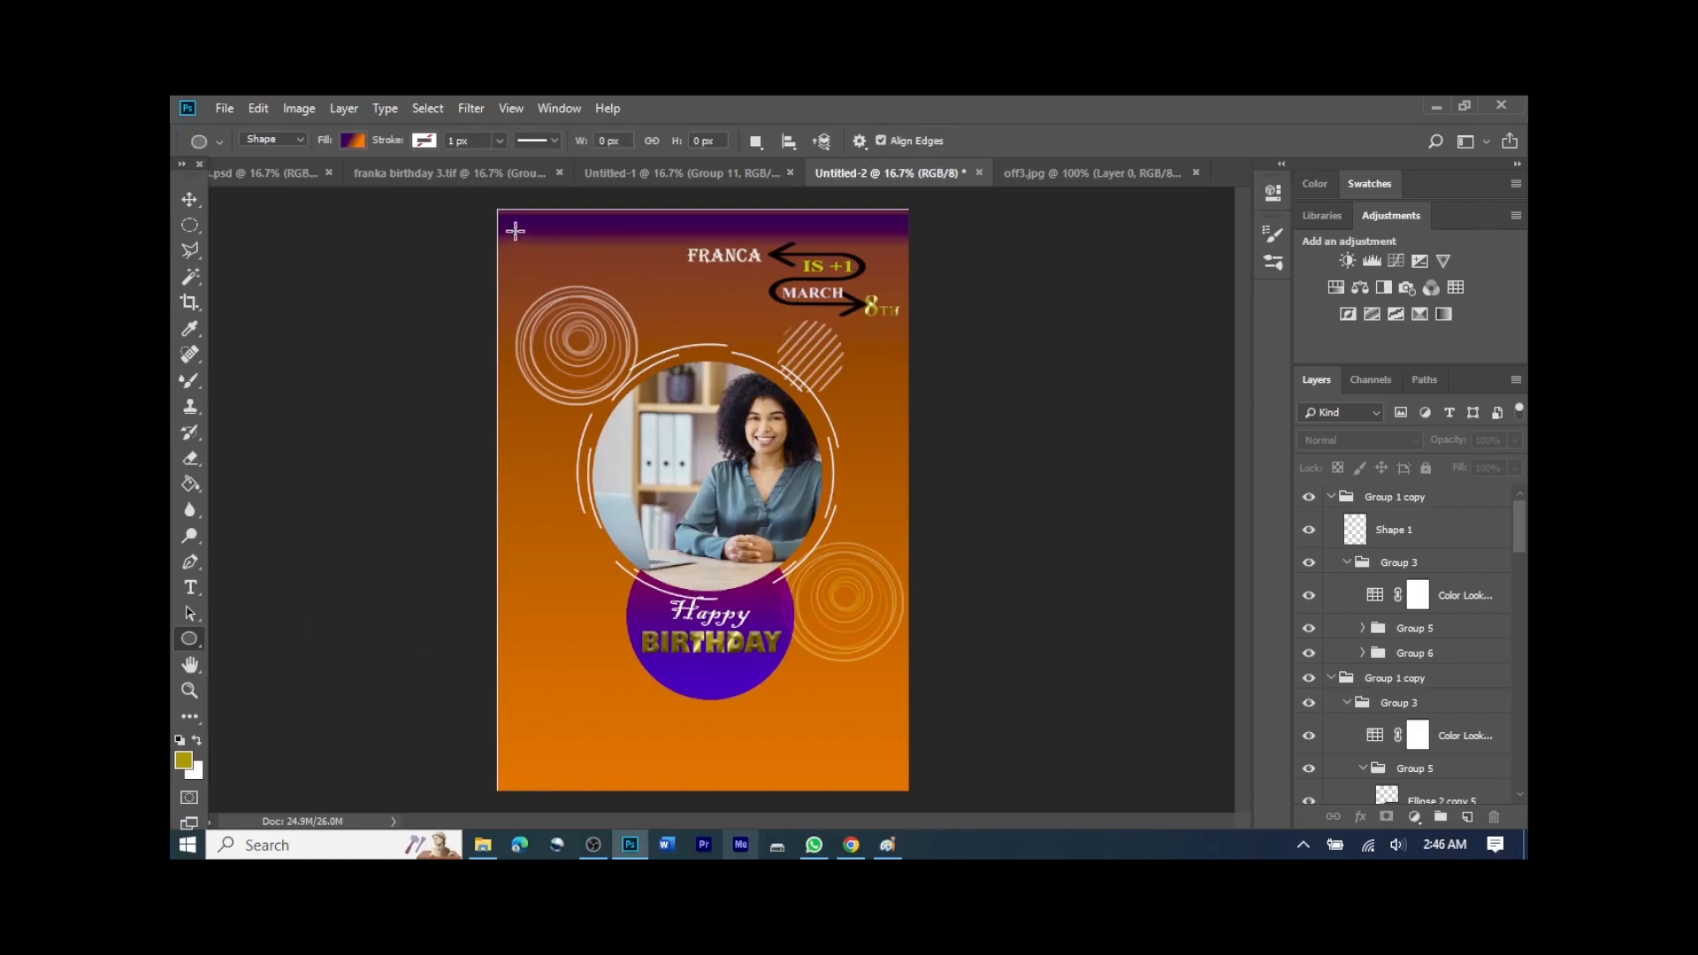
{"action": "left_click_drag", "start_coordinate": [515, 231], "coordinate": [527, 242]}
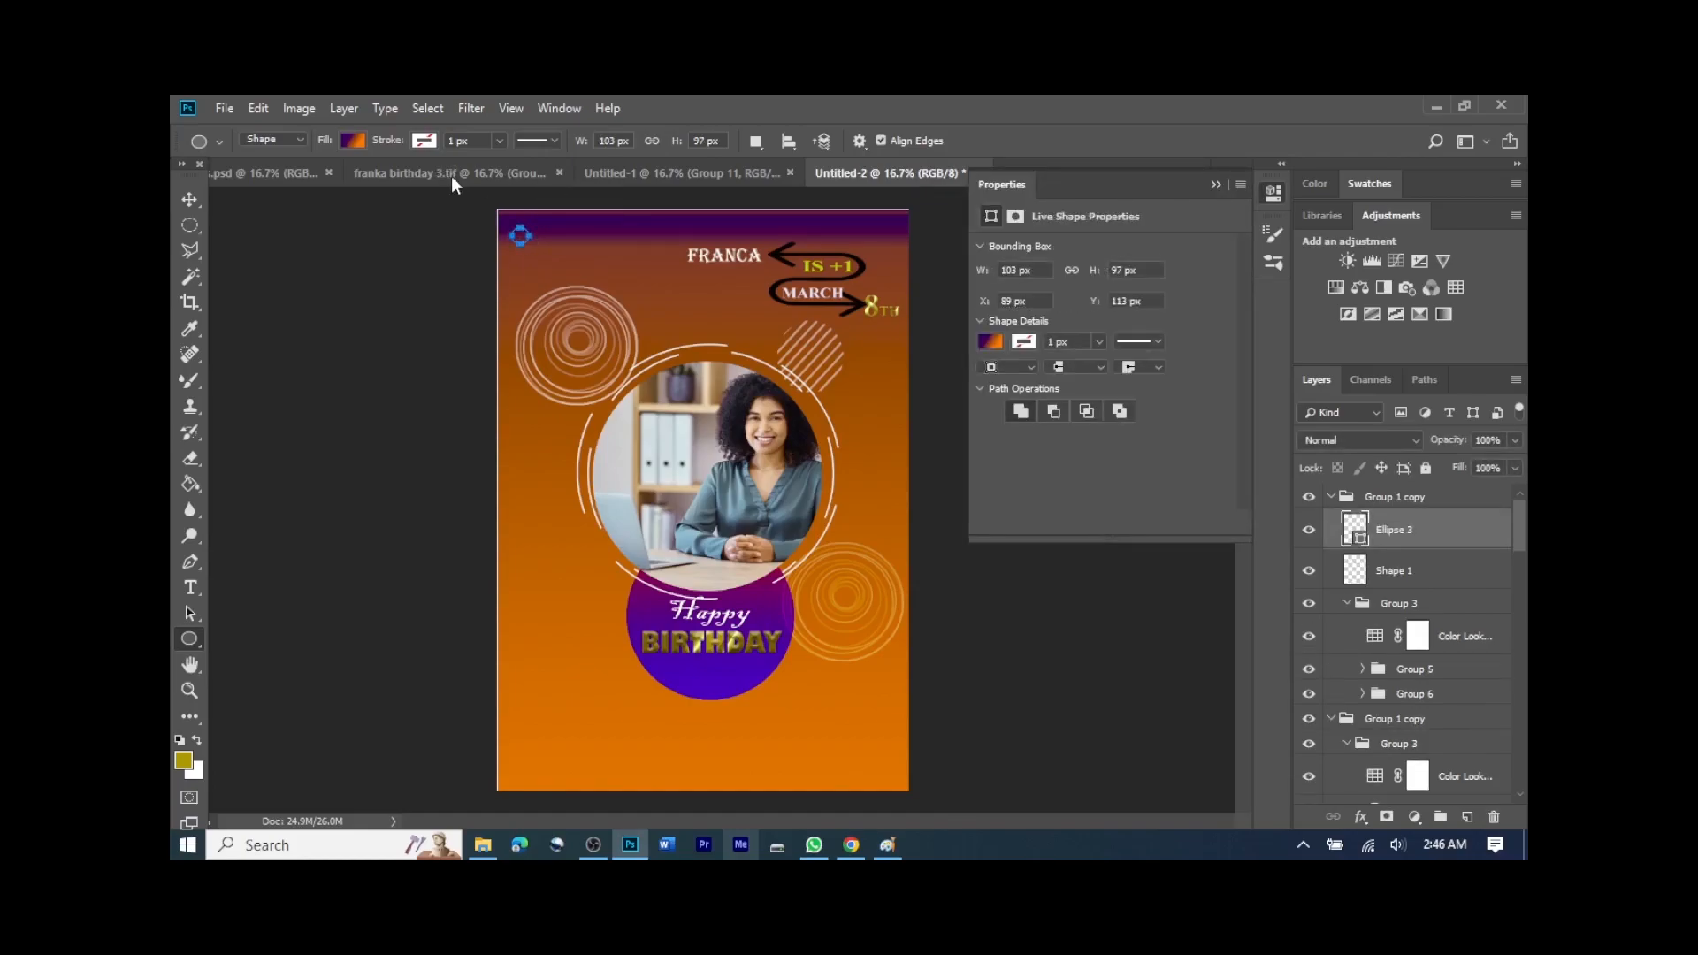
Step: Fill the small corner ellipse with a near-white solid colour
{"action": "left_click", "coordinate": [353, 139]}
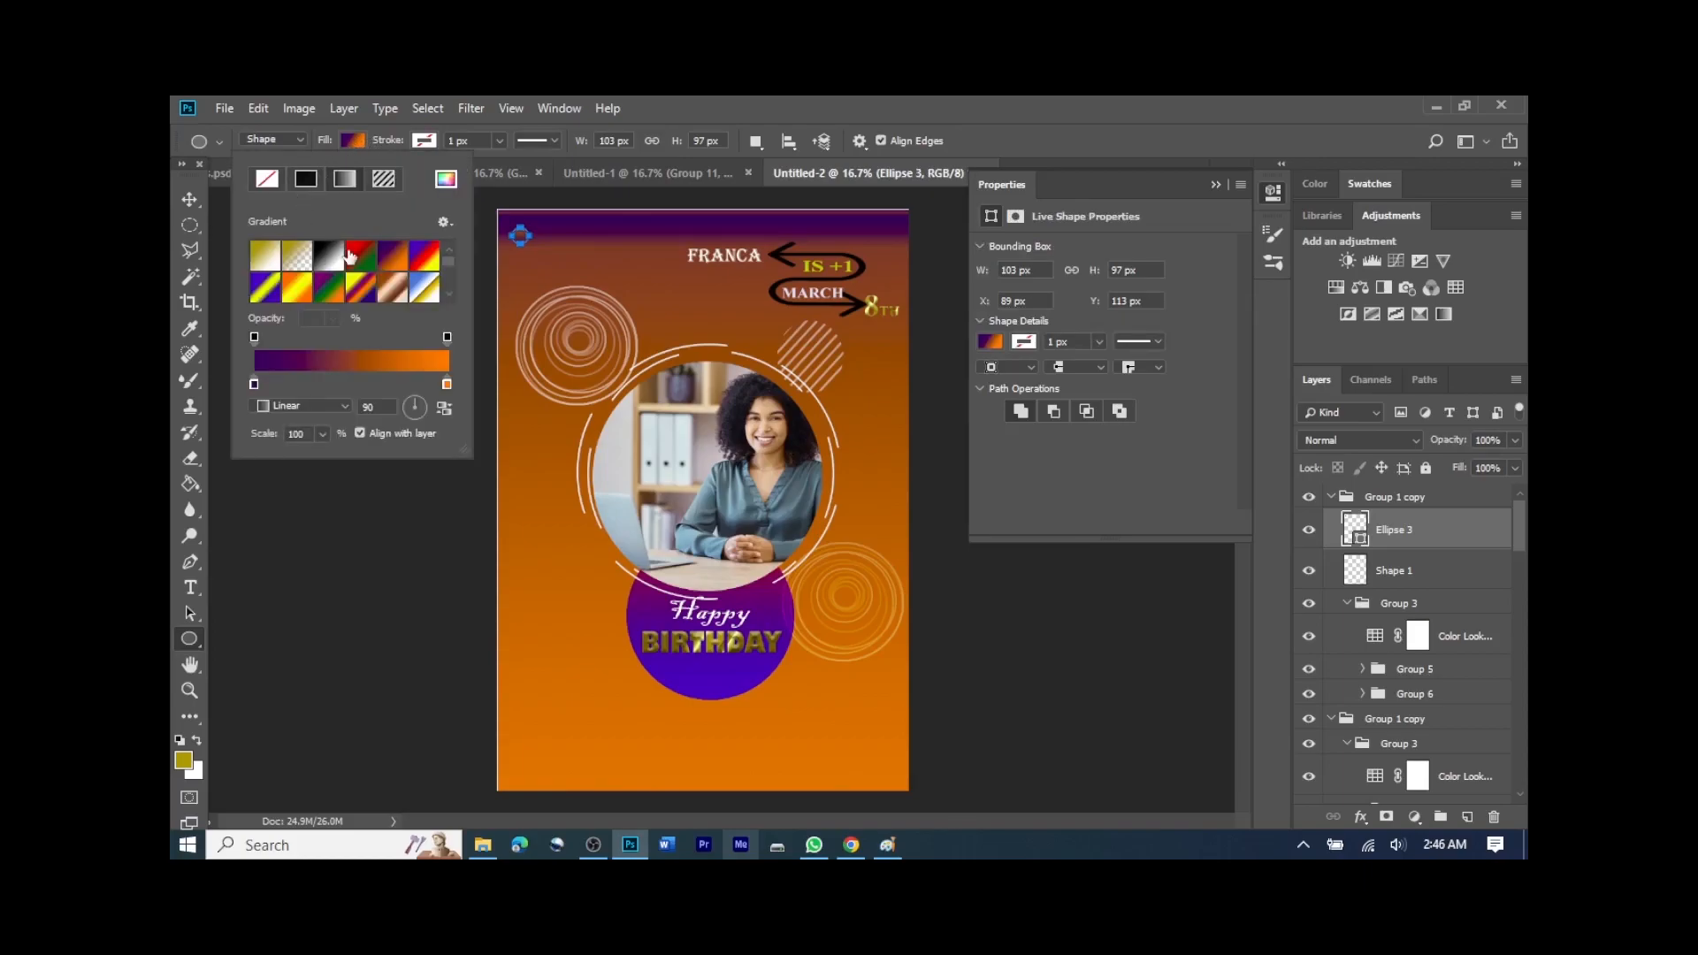
{"action": "left_click", "coordinate": [444, 183]}
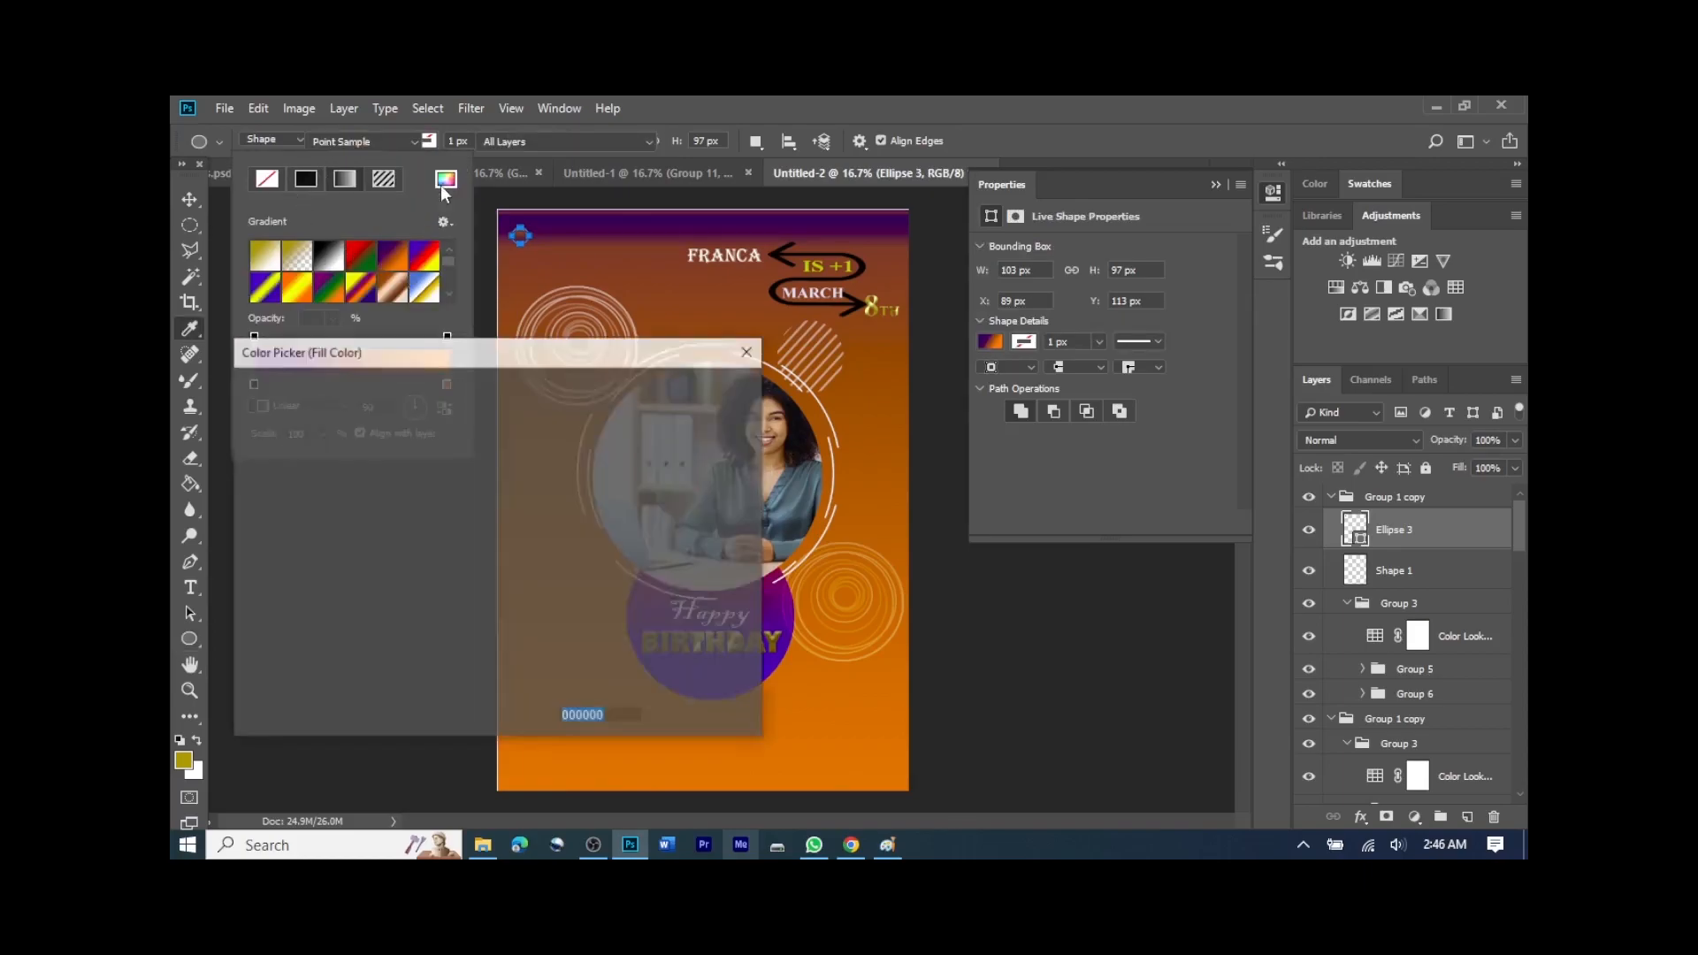
{"action": "left_click", "coordinate": [248, 414]}
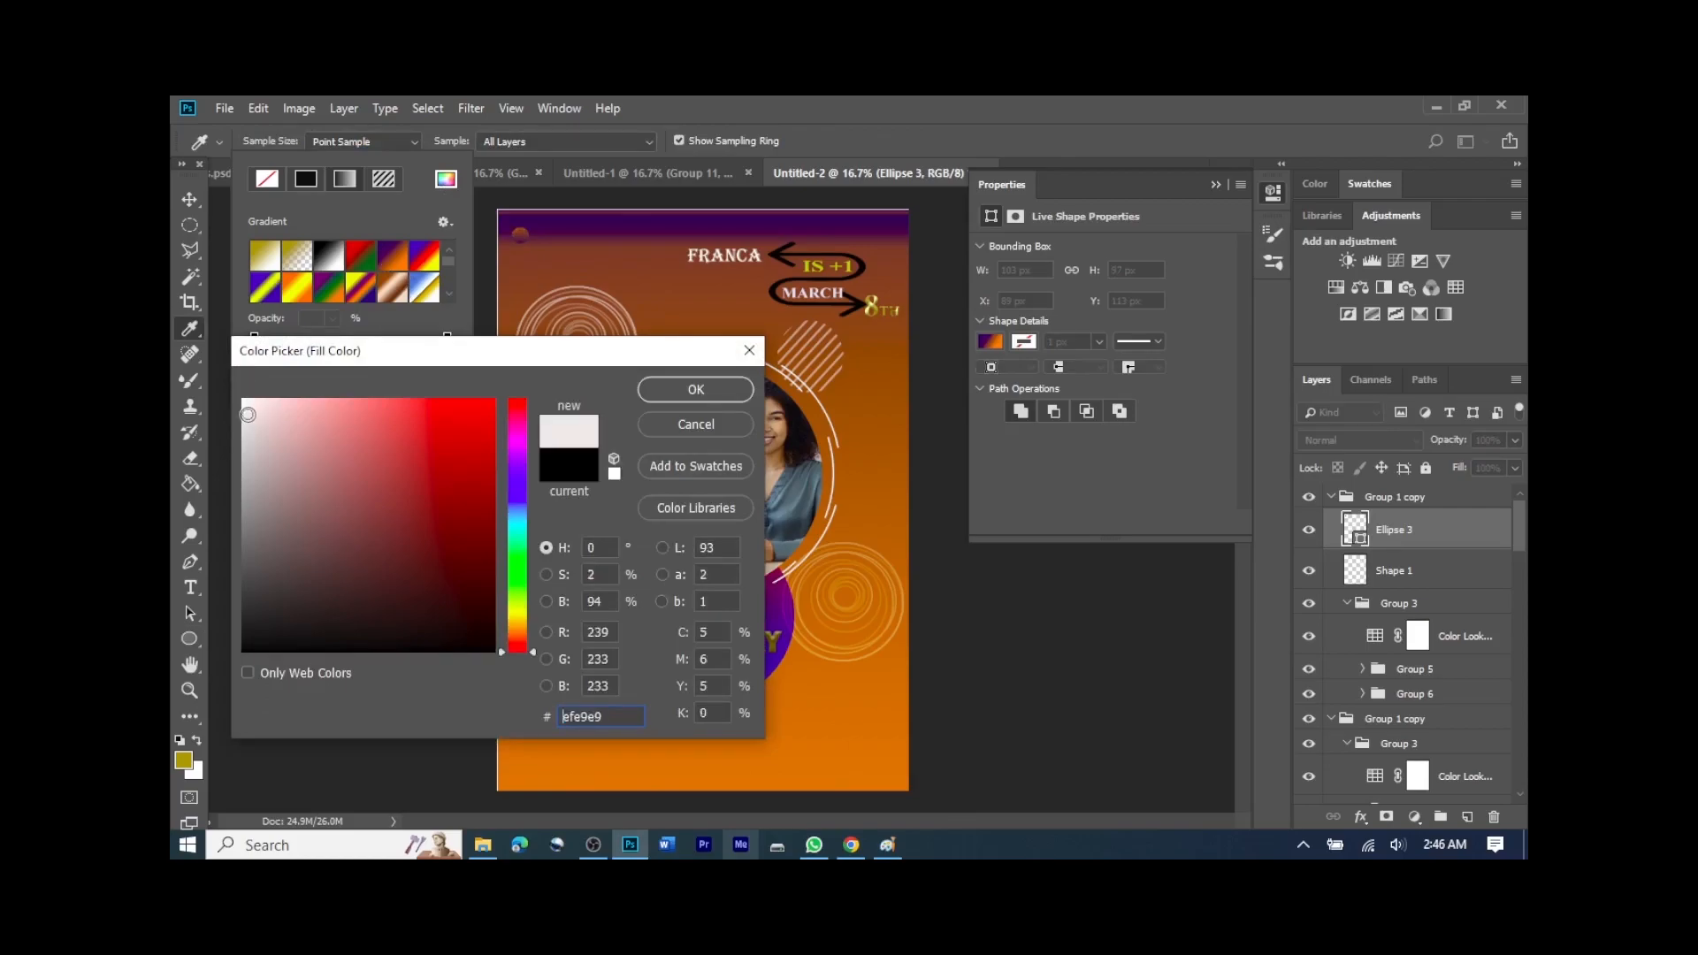
{"action": "left_click", "coordinate": [247, 410]}
{"action": "left_click", "coordinate": [248, 409]}
{"action": "left_click", "coordinate": [693, 390]}
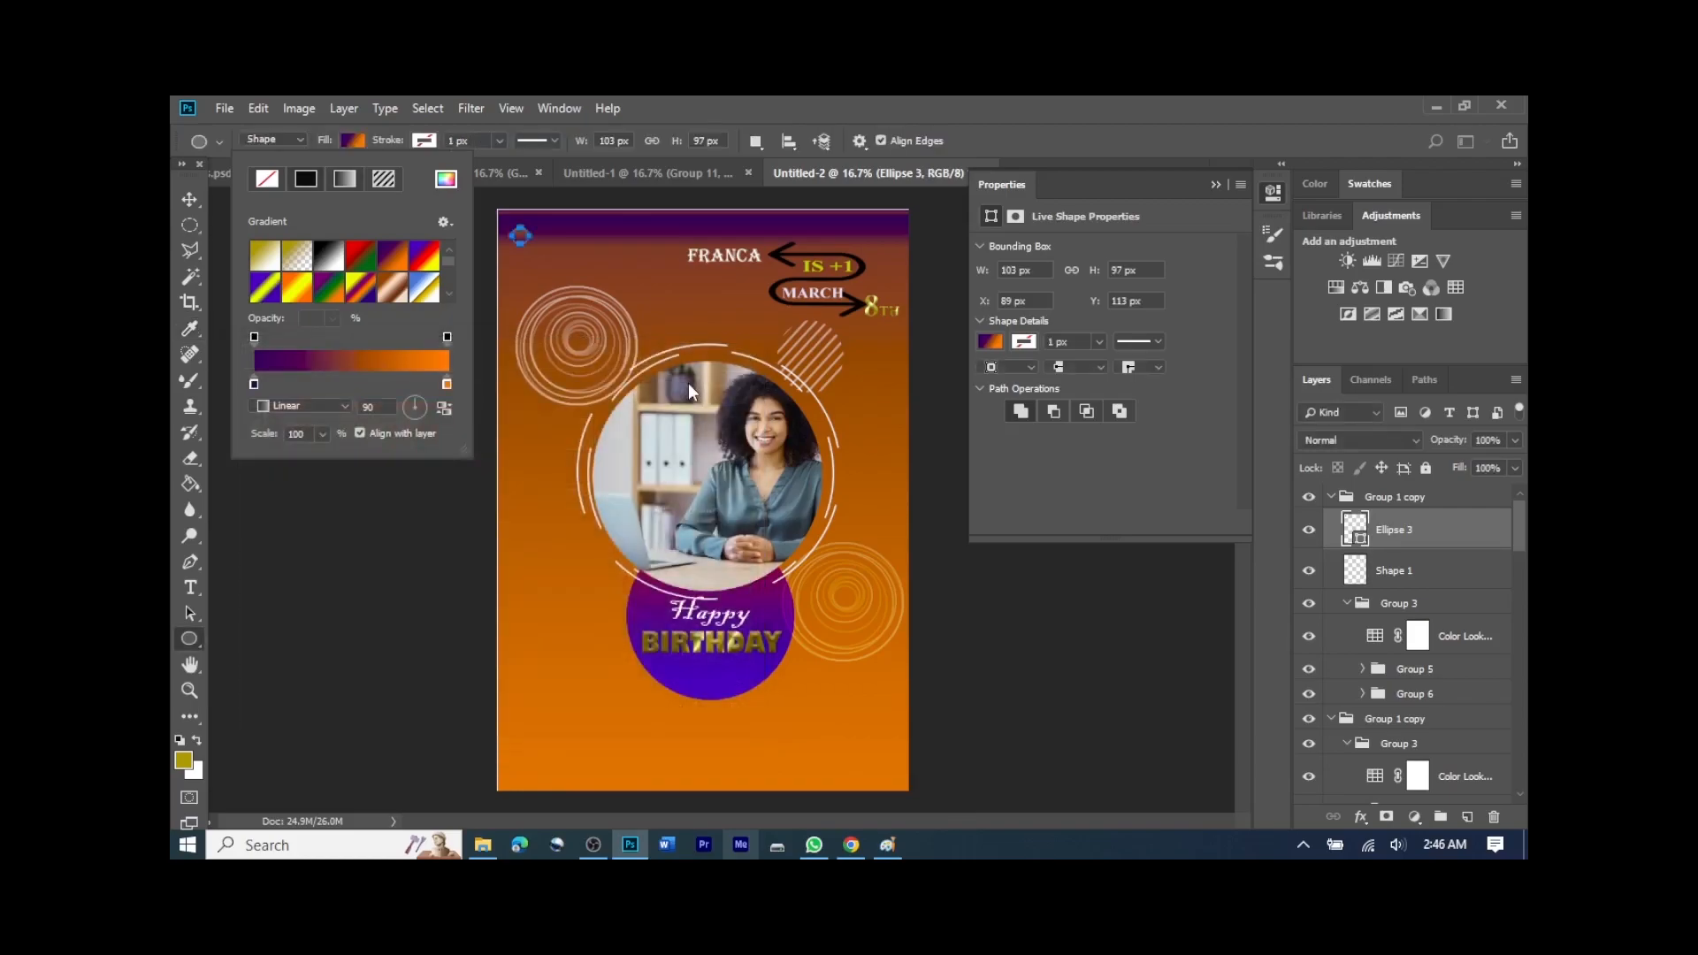
{"action": "left_click", "coordinate": [558, 256]}
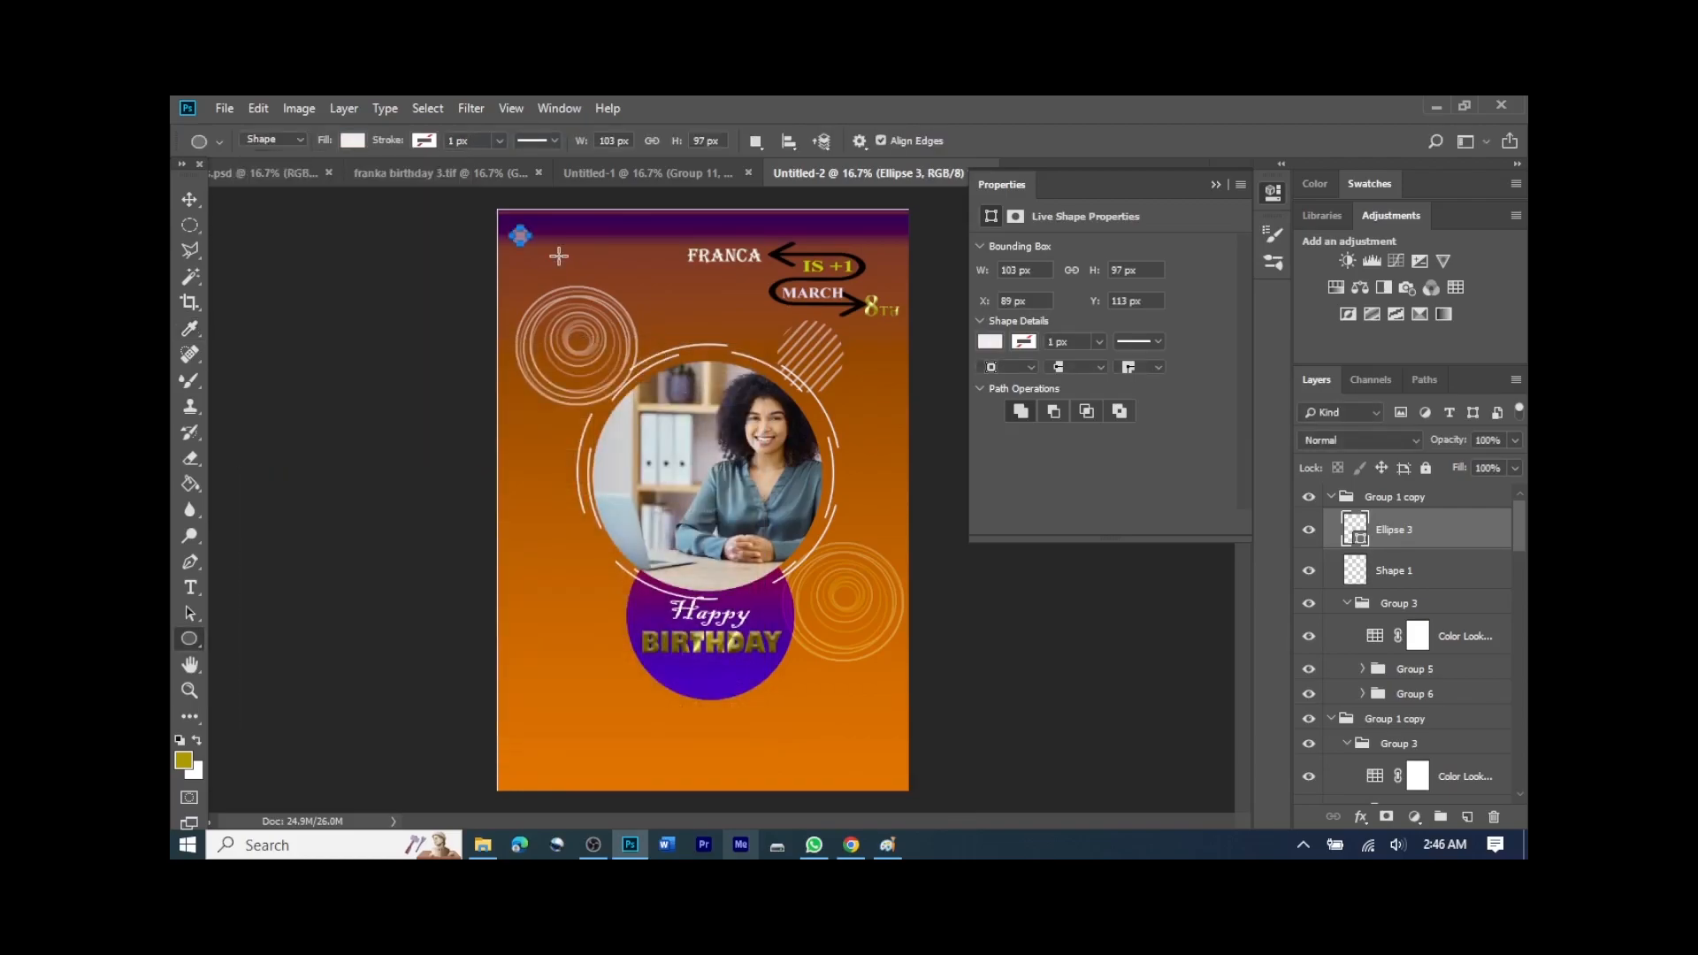
{"action": "left_click", "coordinate": [559, 256]}
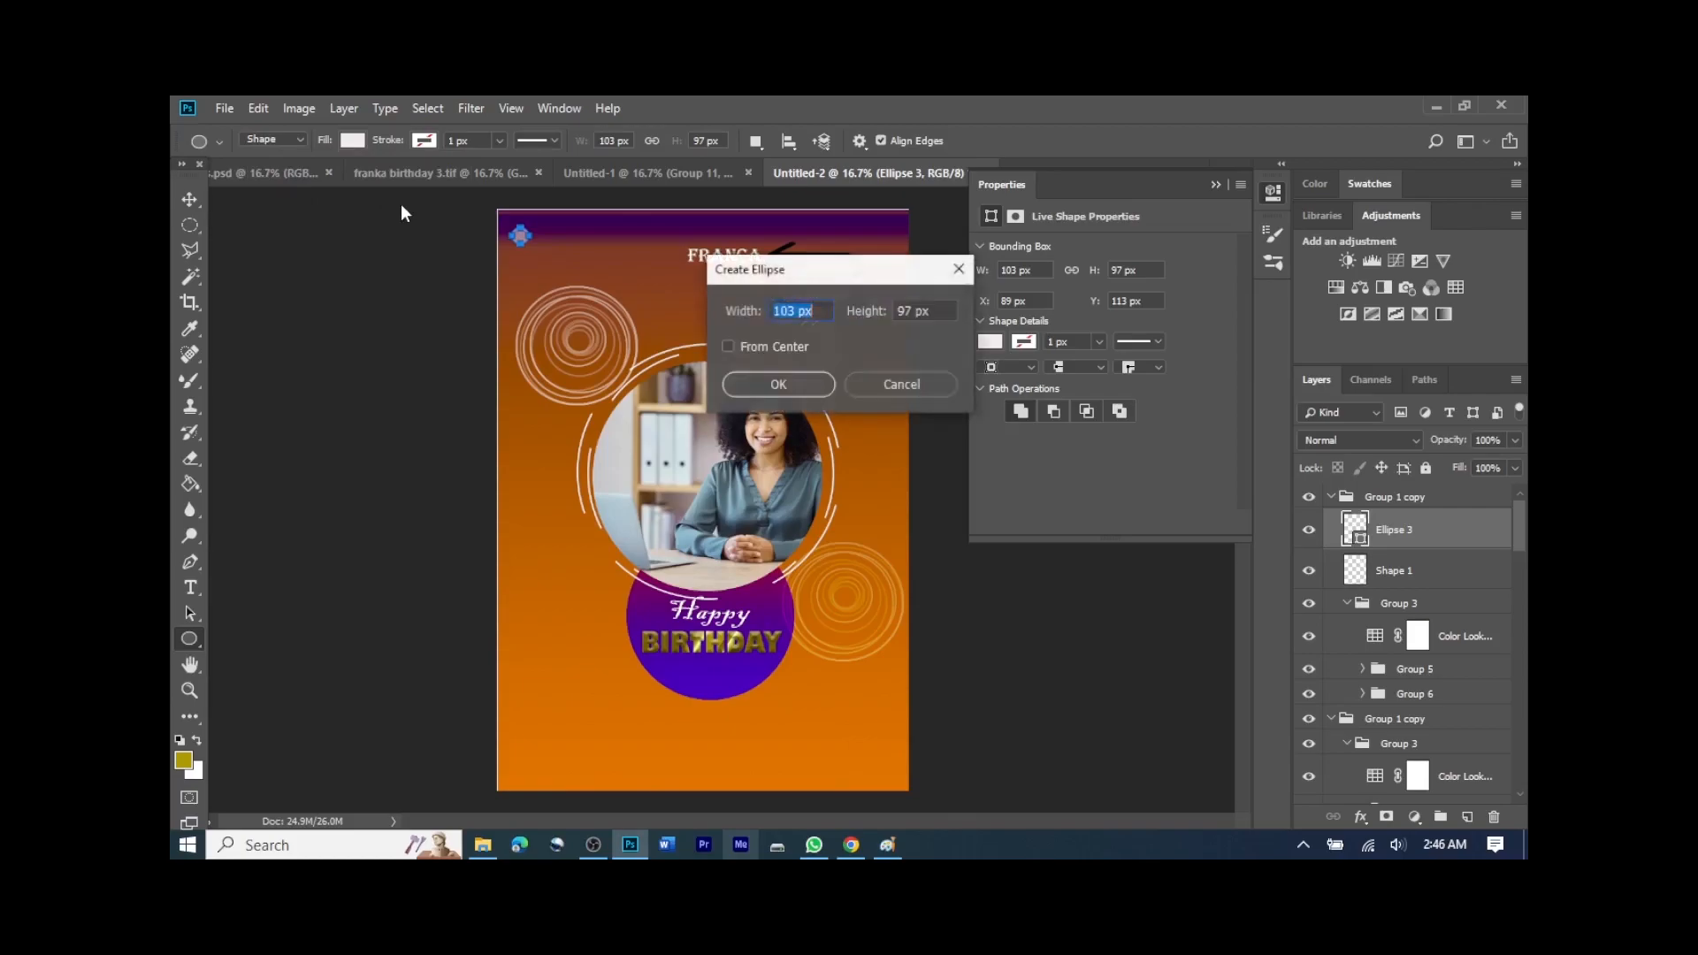
{"action": "left_click", "coordinate": [787, 371]}
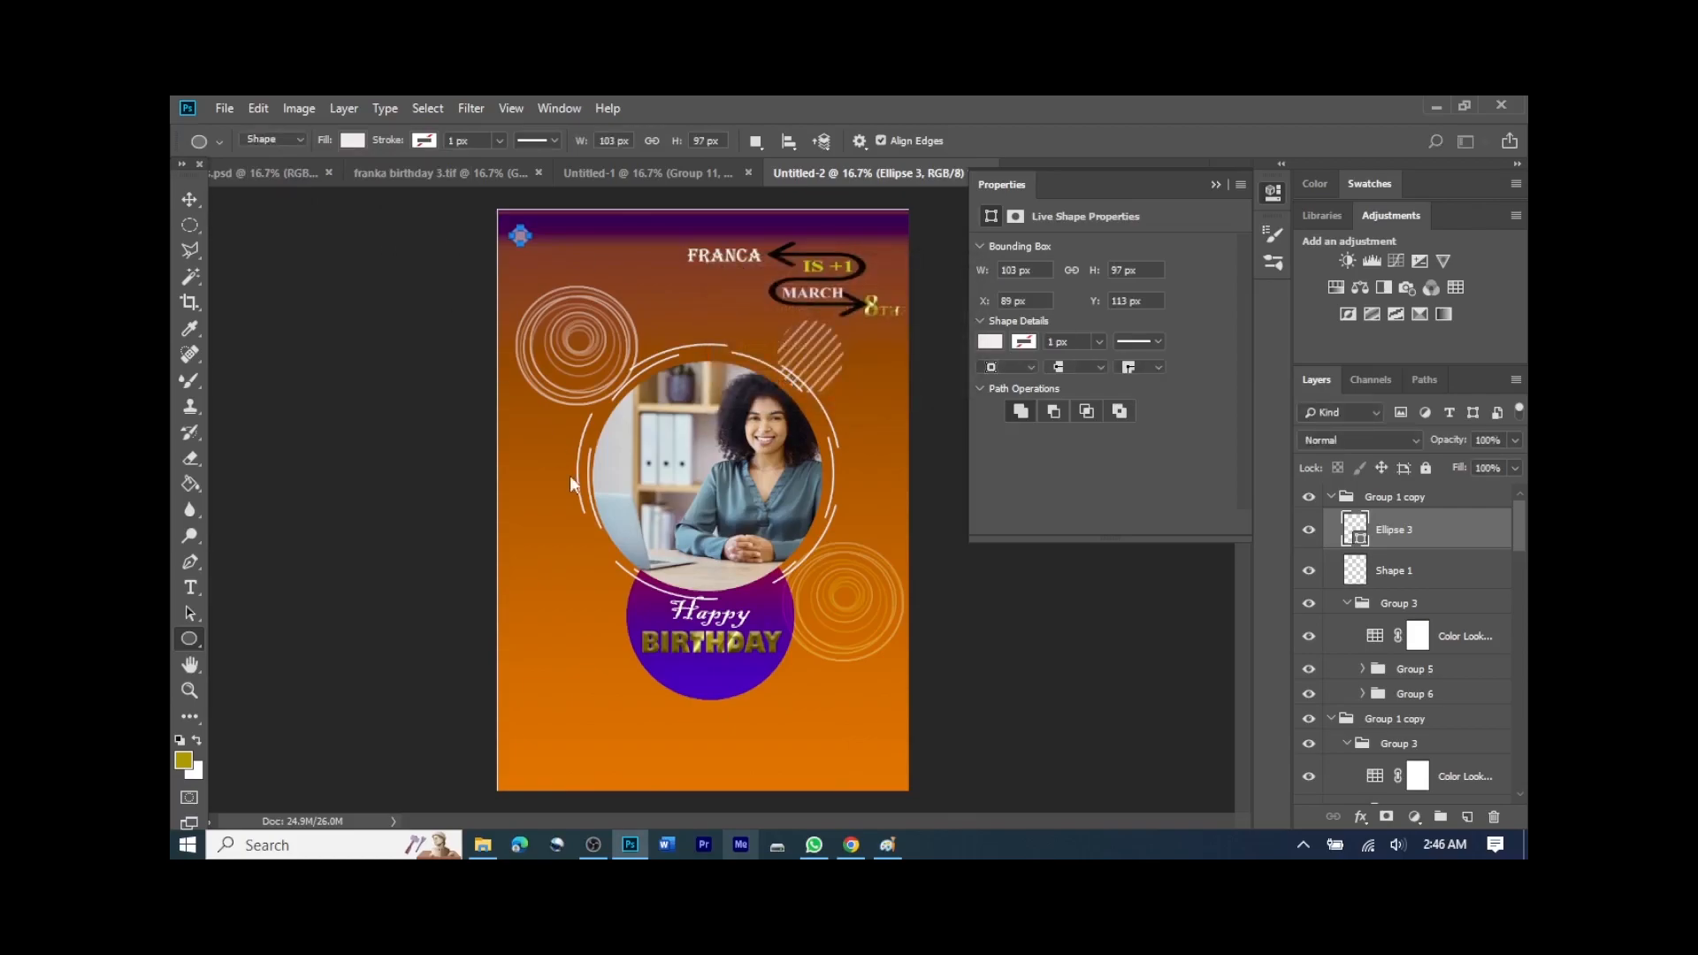
{"action": "key", "text": "ctrl+plus"}
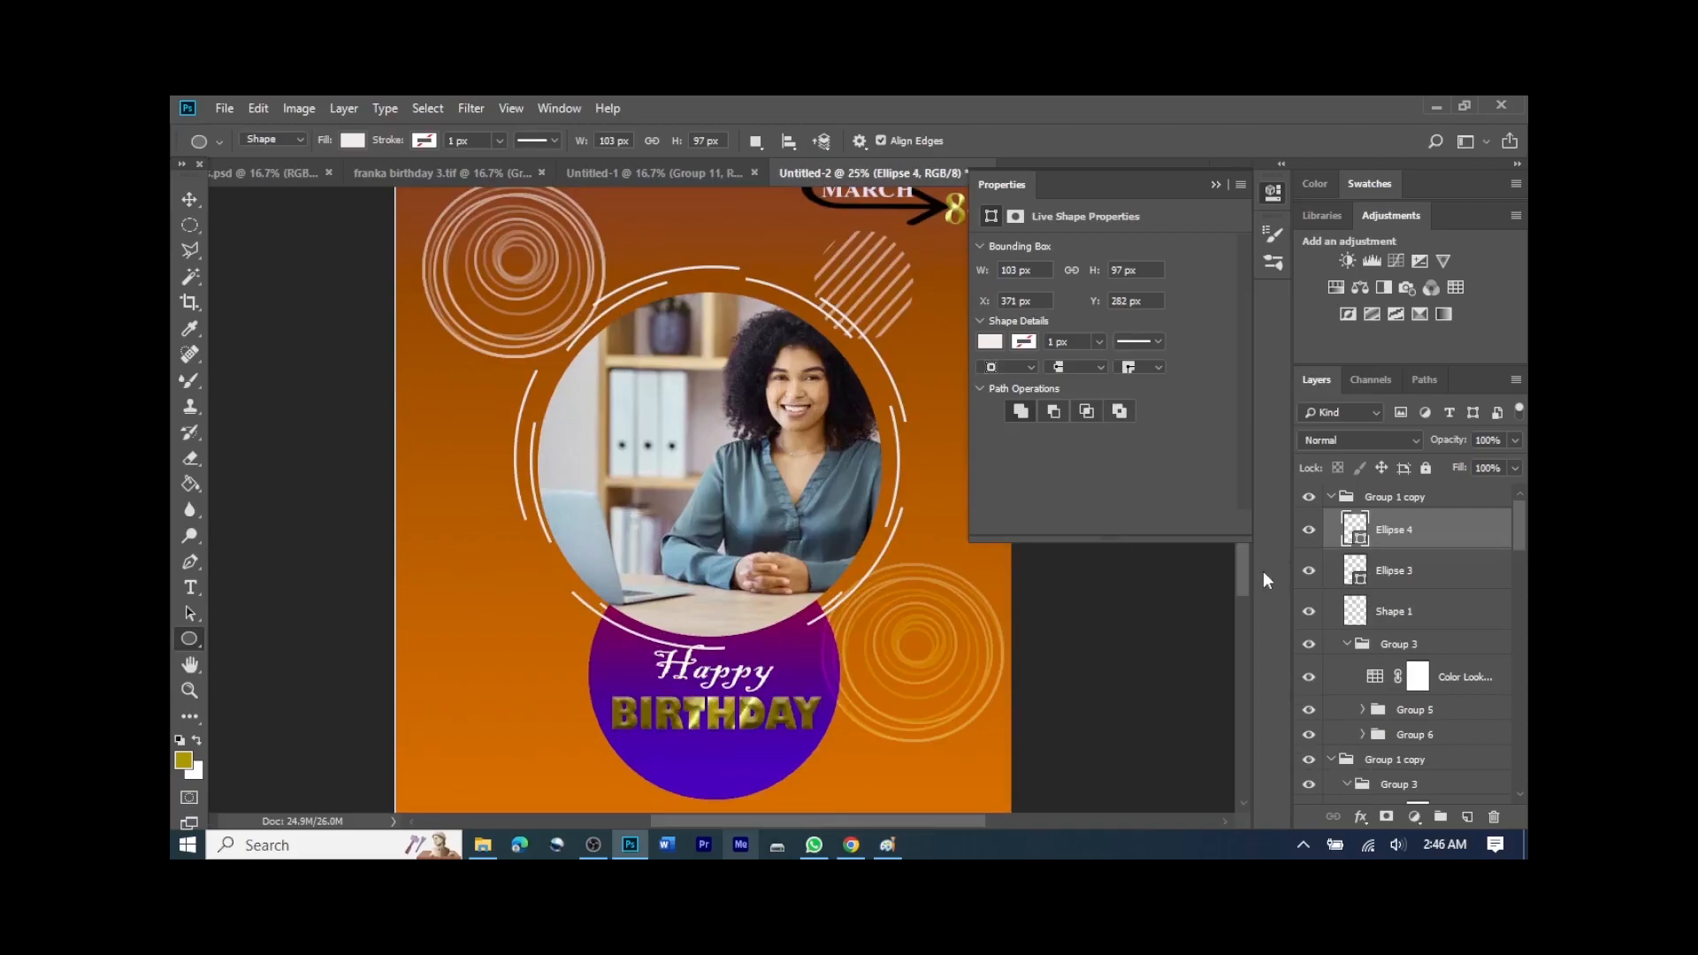
{"action": "left_click_drag", "start_coordinate": [1243, 571], "coordinate": [1238, 523]}
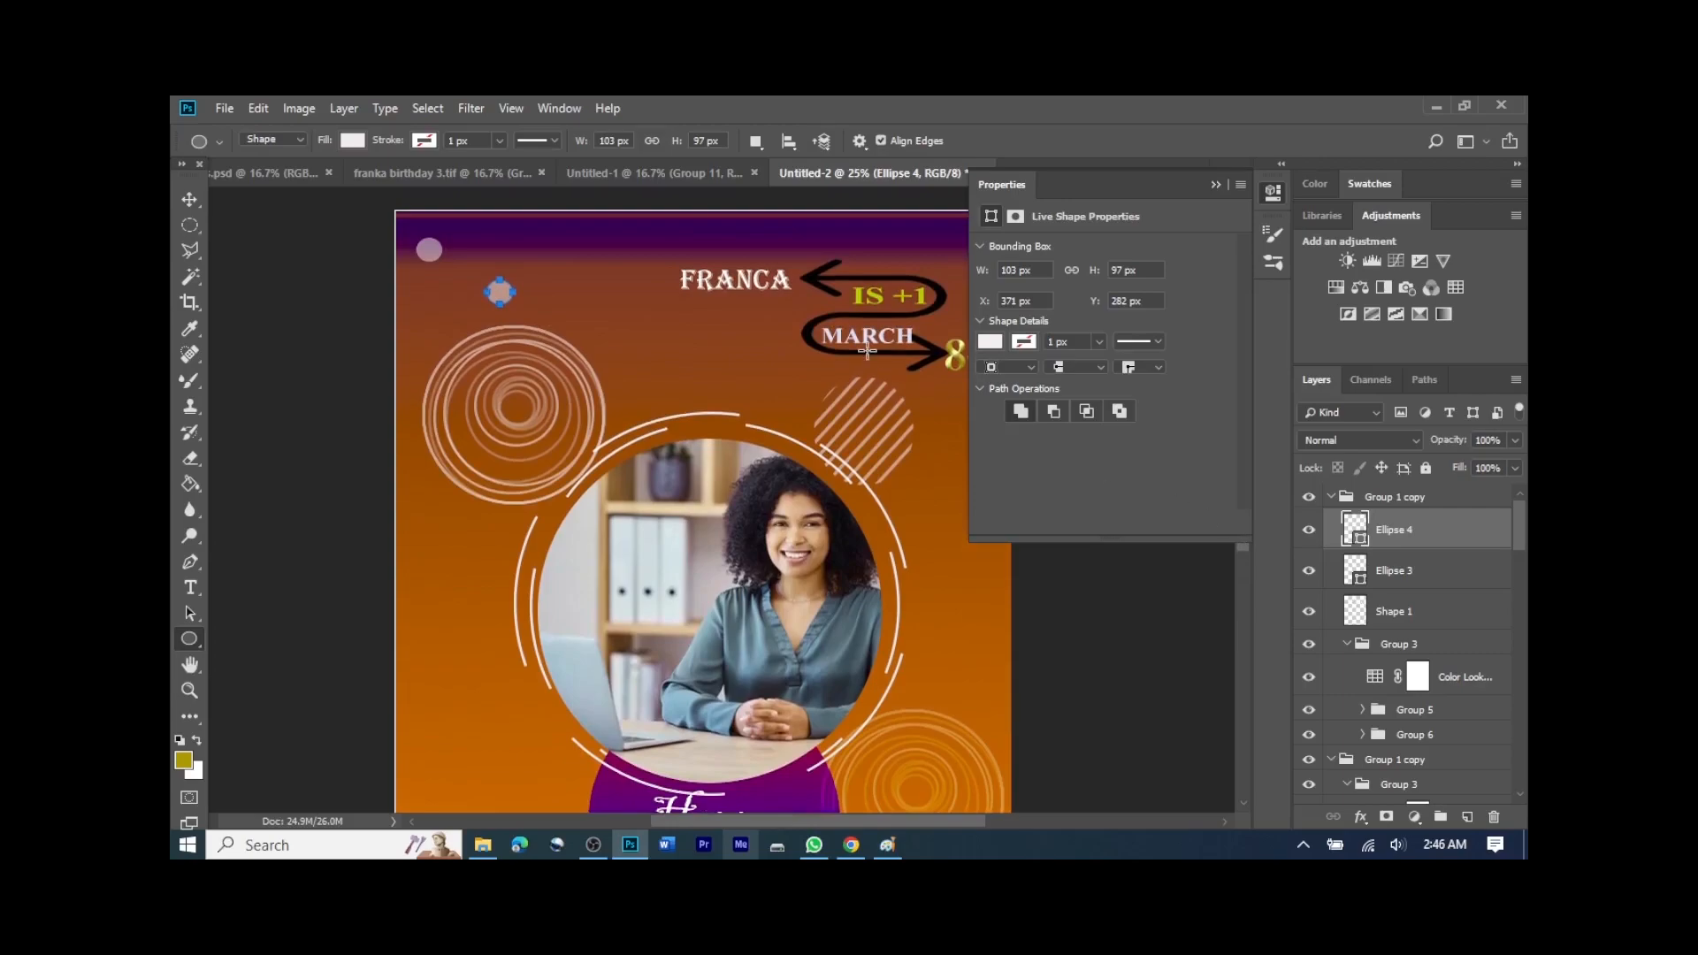
{"action": "key", "text": "Delete"}
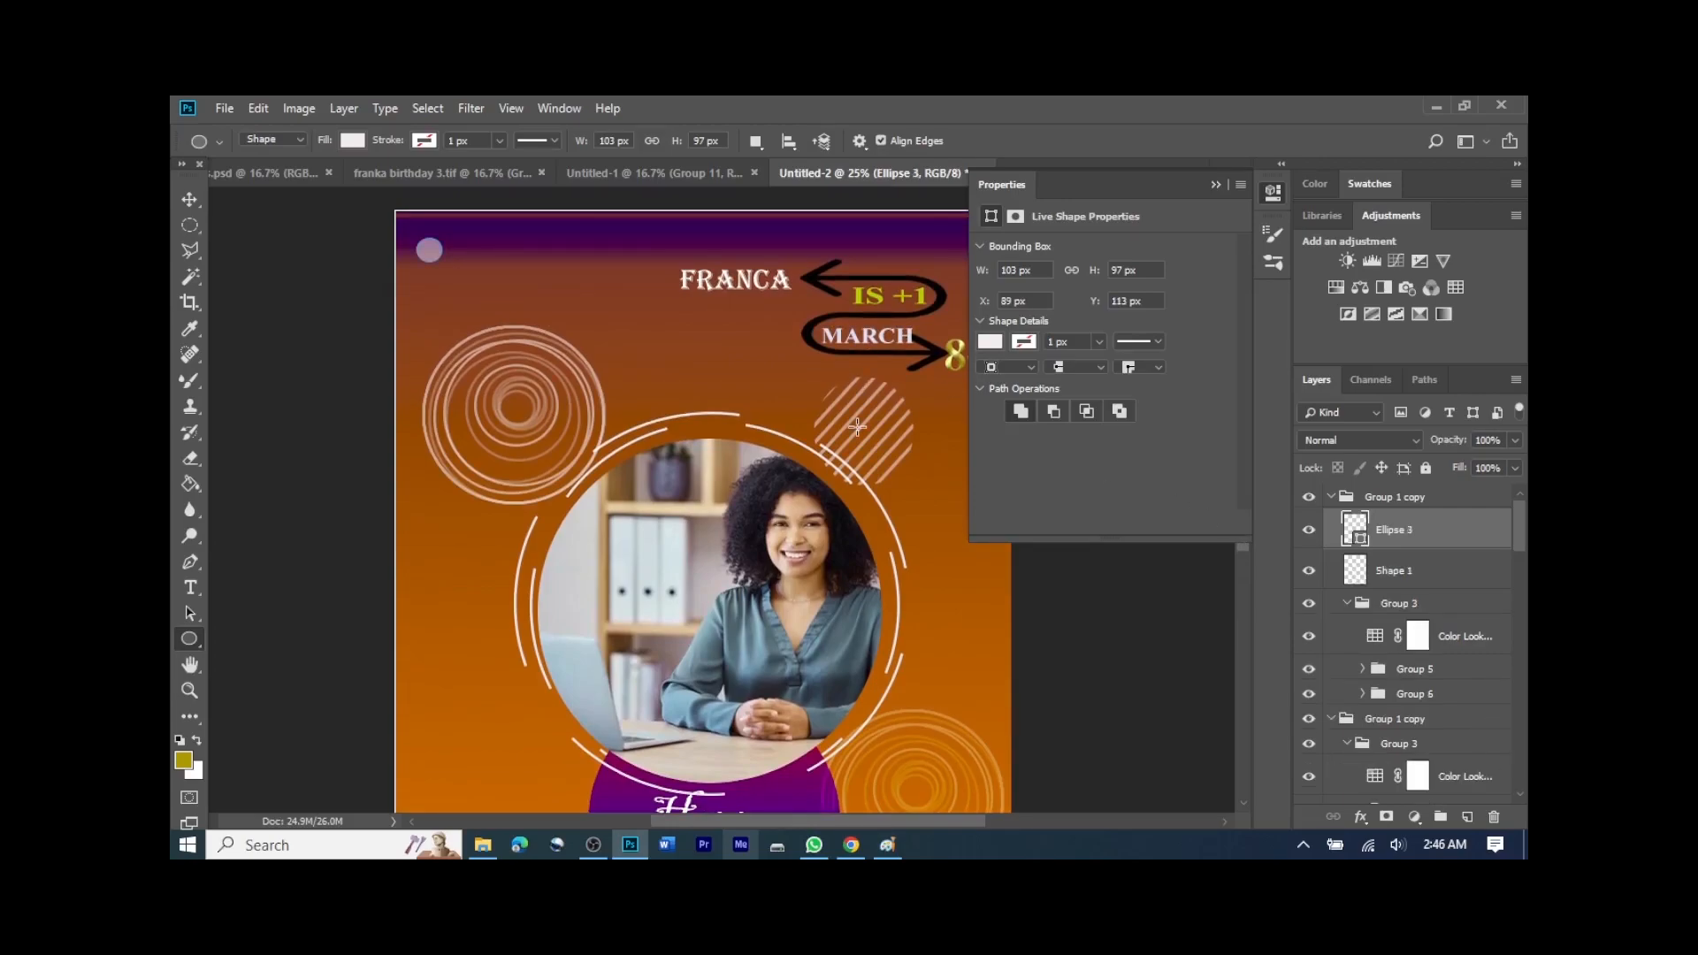
Step: Move the grid of small dots to about X 232.5, Y 300 px near the page's upper-left corner, above the white rings
{"action": "left_click", "coordinate": [189, 199]}
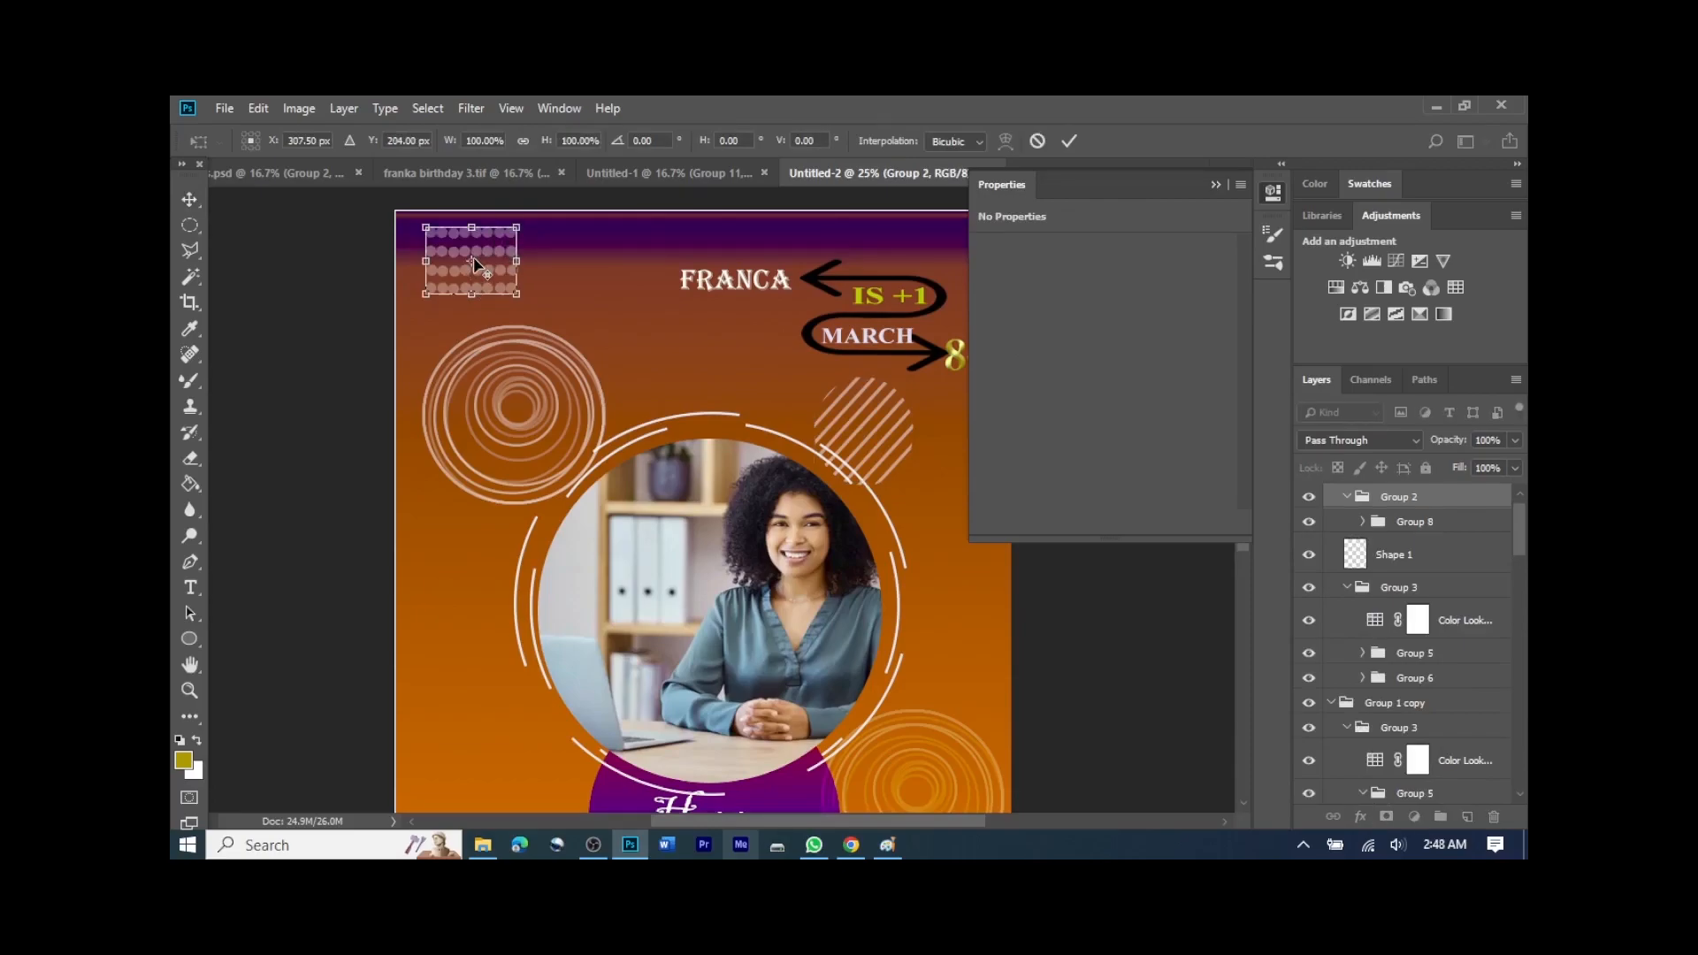
{"action": "mouse_move", "coordinate": [474, 263]}
{"action": "left_mouse_down"}
{"action": "mouse_move", "coordinate": [488, 251]}
{"action": "mouse_move", "coordinate": [447, 270]}
{"action": "mouse_move", "coordinate": [464, 278]}
{"action": "left_mouse_up"}
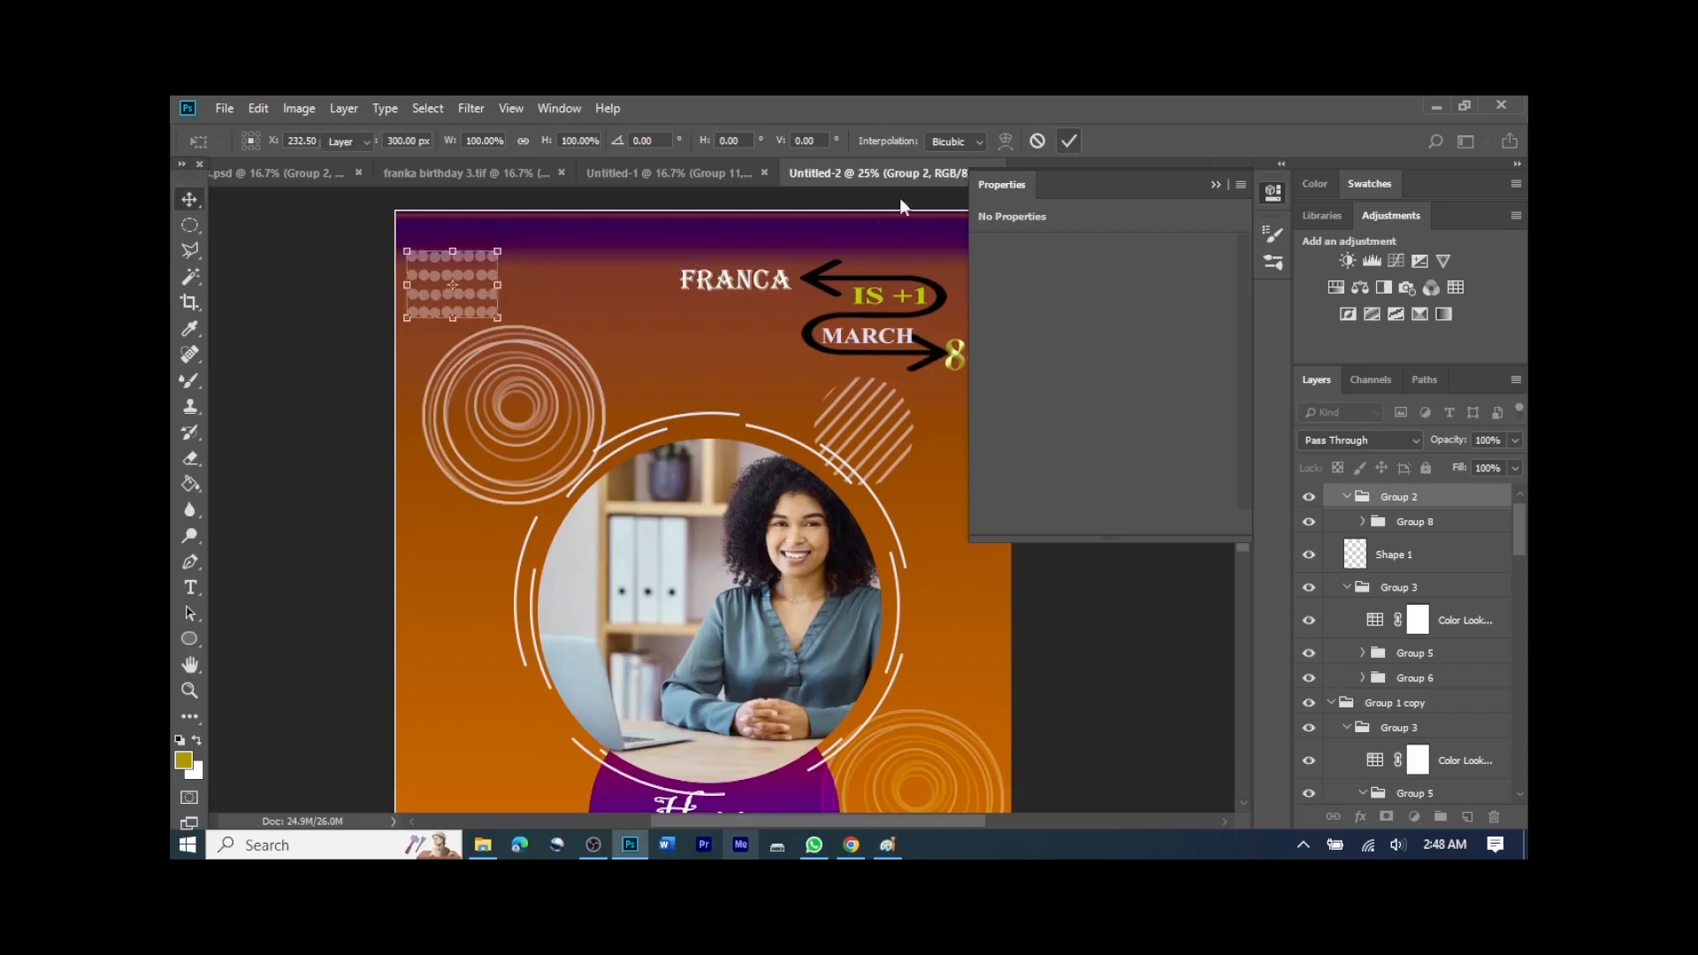
{"action": "left_click", "coordinate": [1069, 142]}
{"action": "left_click", "coordinate": [652, 307]}
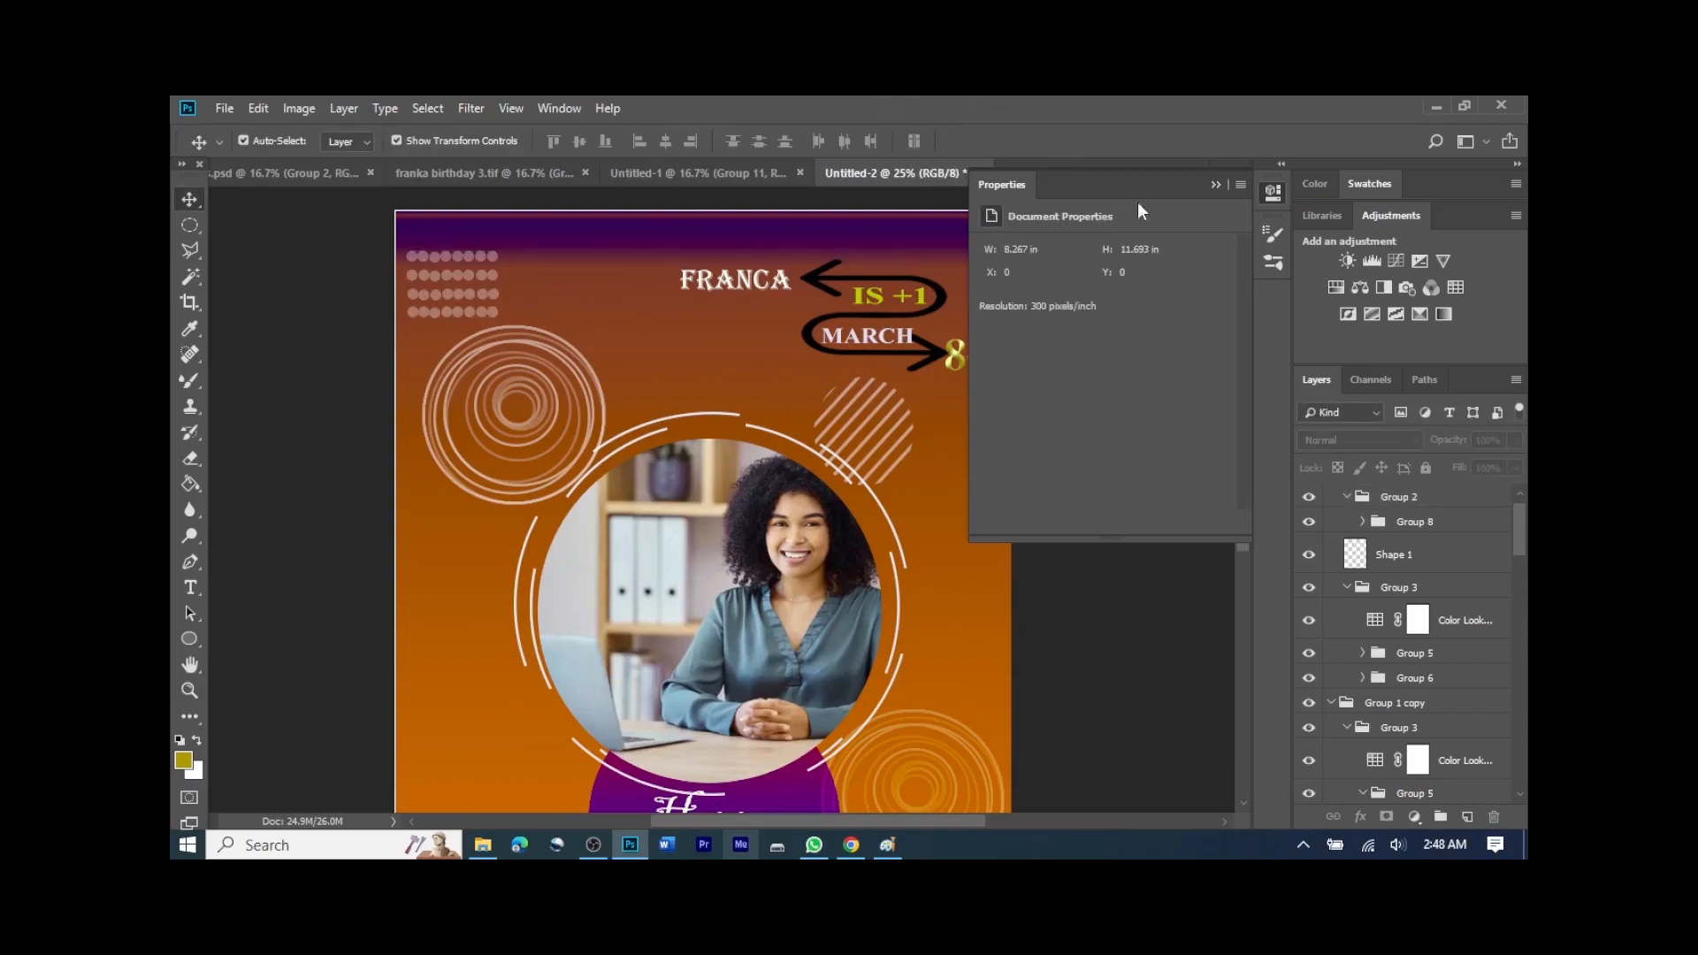
{"action": "left_click", "coordinate": [1215, 184]}
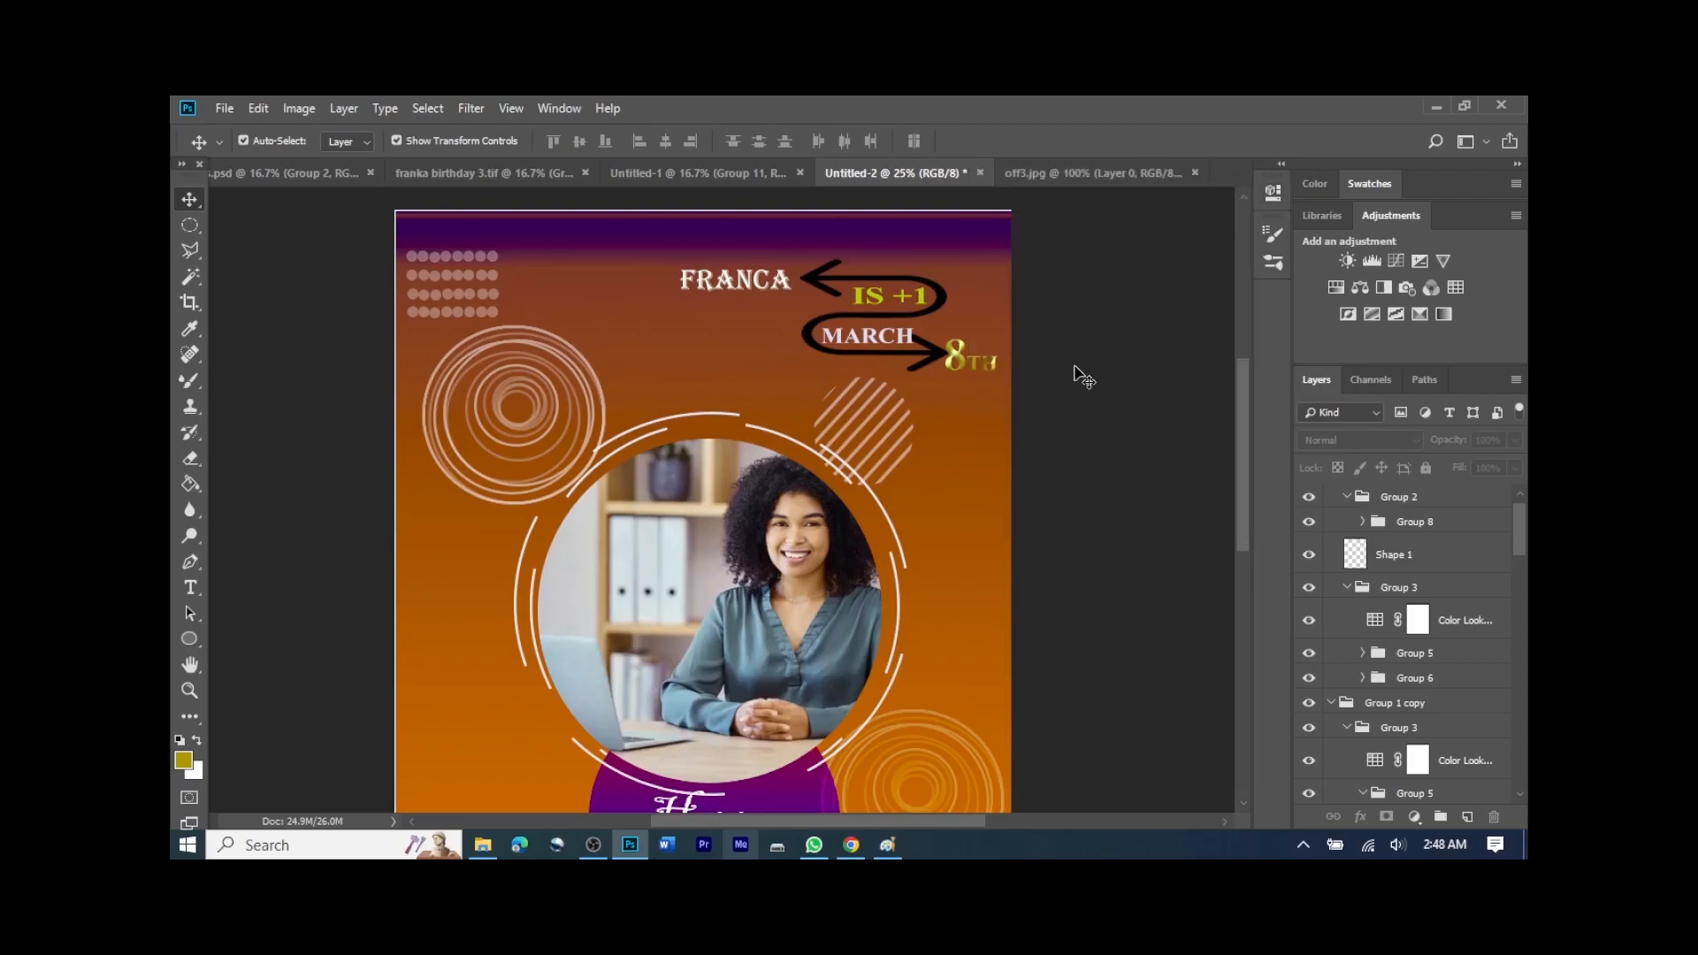
Step: Draw a small circle about 42 by 42 px just outside the portrait's right rim, level with the woman's face, with the Ellipse tool
{"action": "key", "text": "ctrl+minus"}
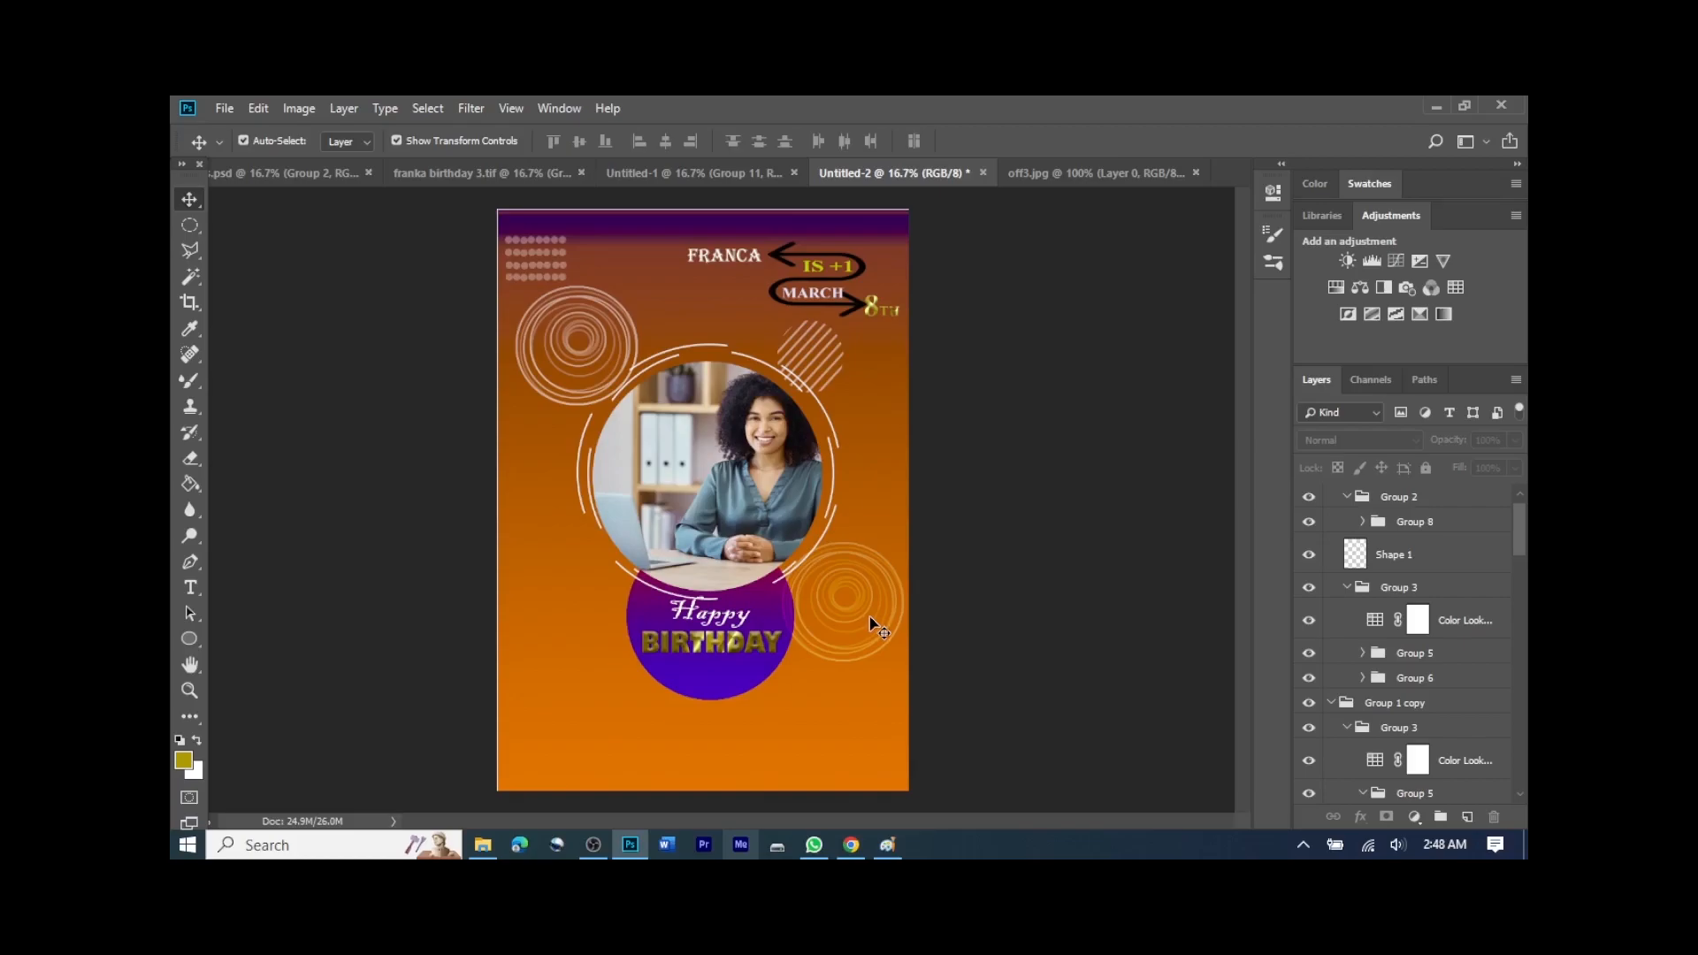
{"action": "left_click", "coordinate": [195, 617]}
{"action": "left_click", "coordinate": [189, 638]}
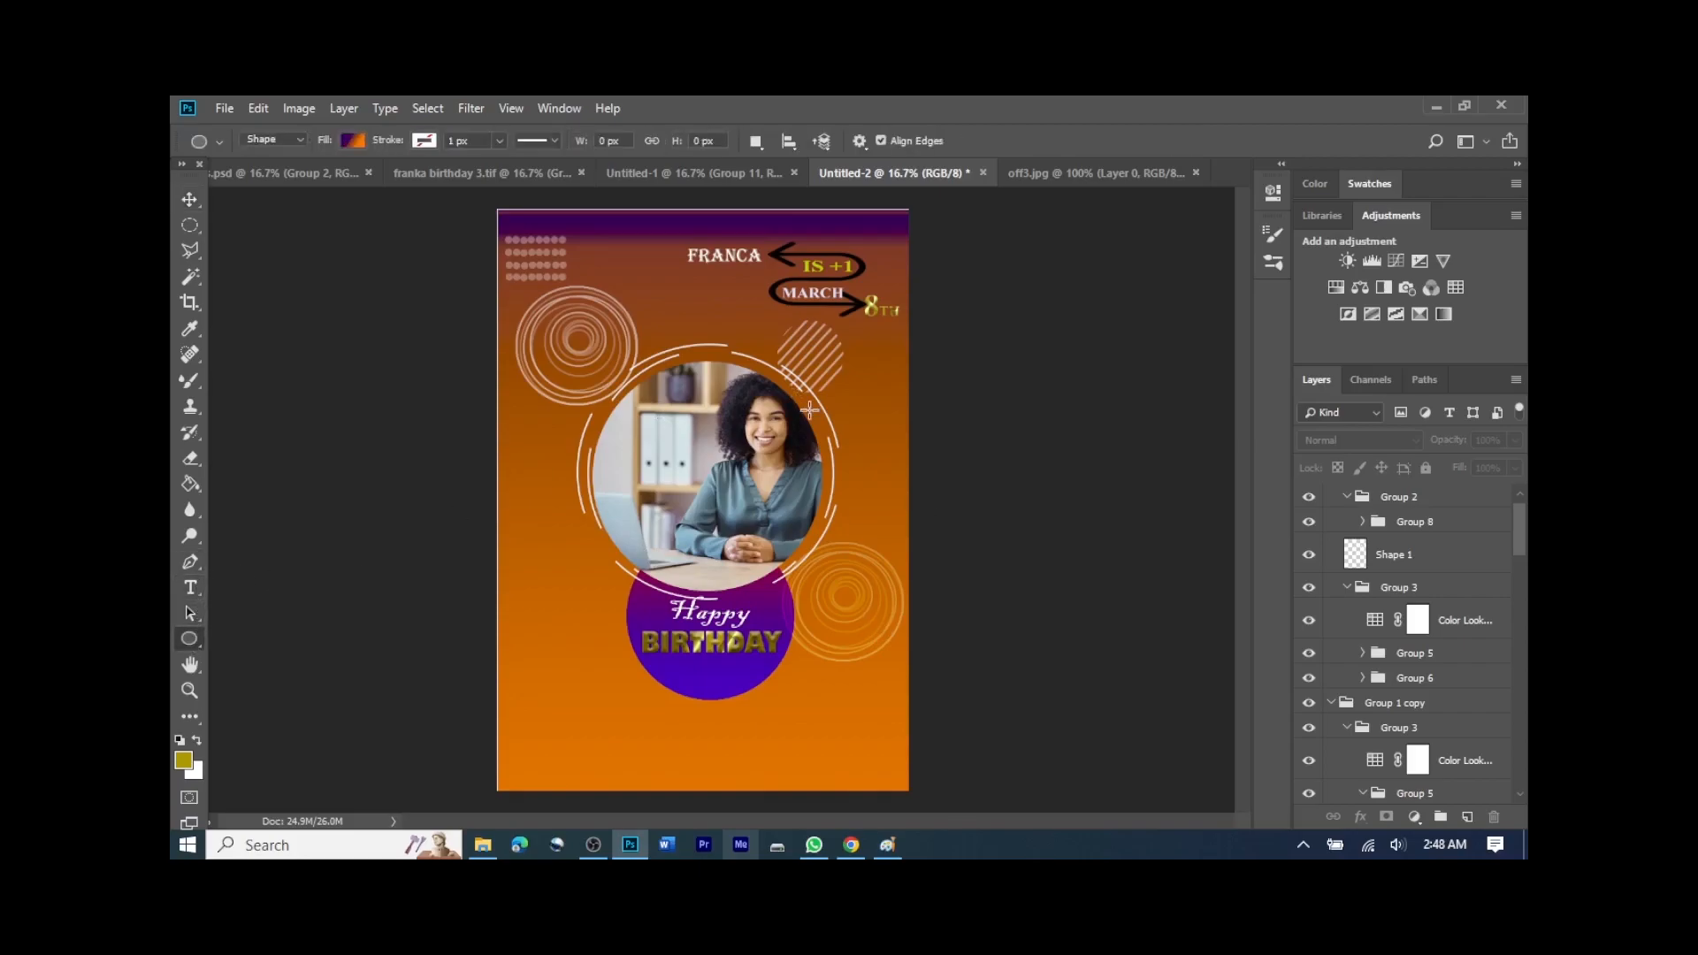
{"action": "key", "text": "ctrl+plus"}
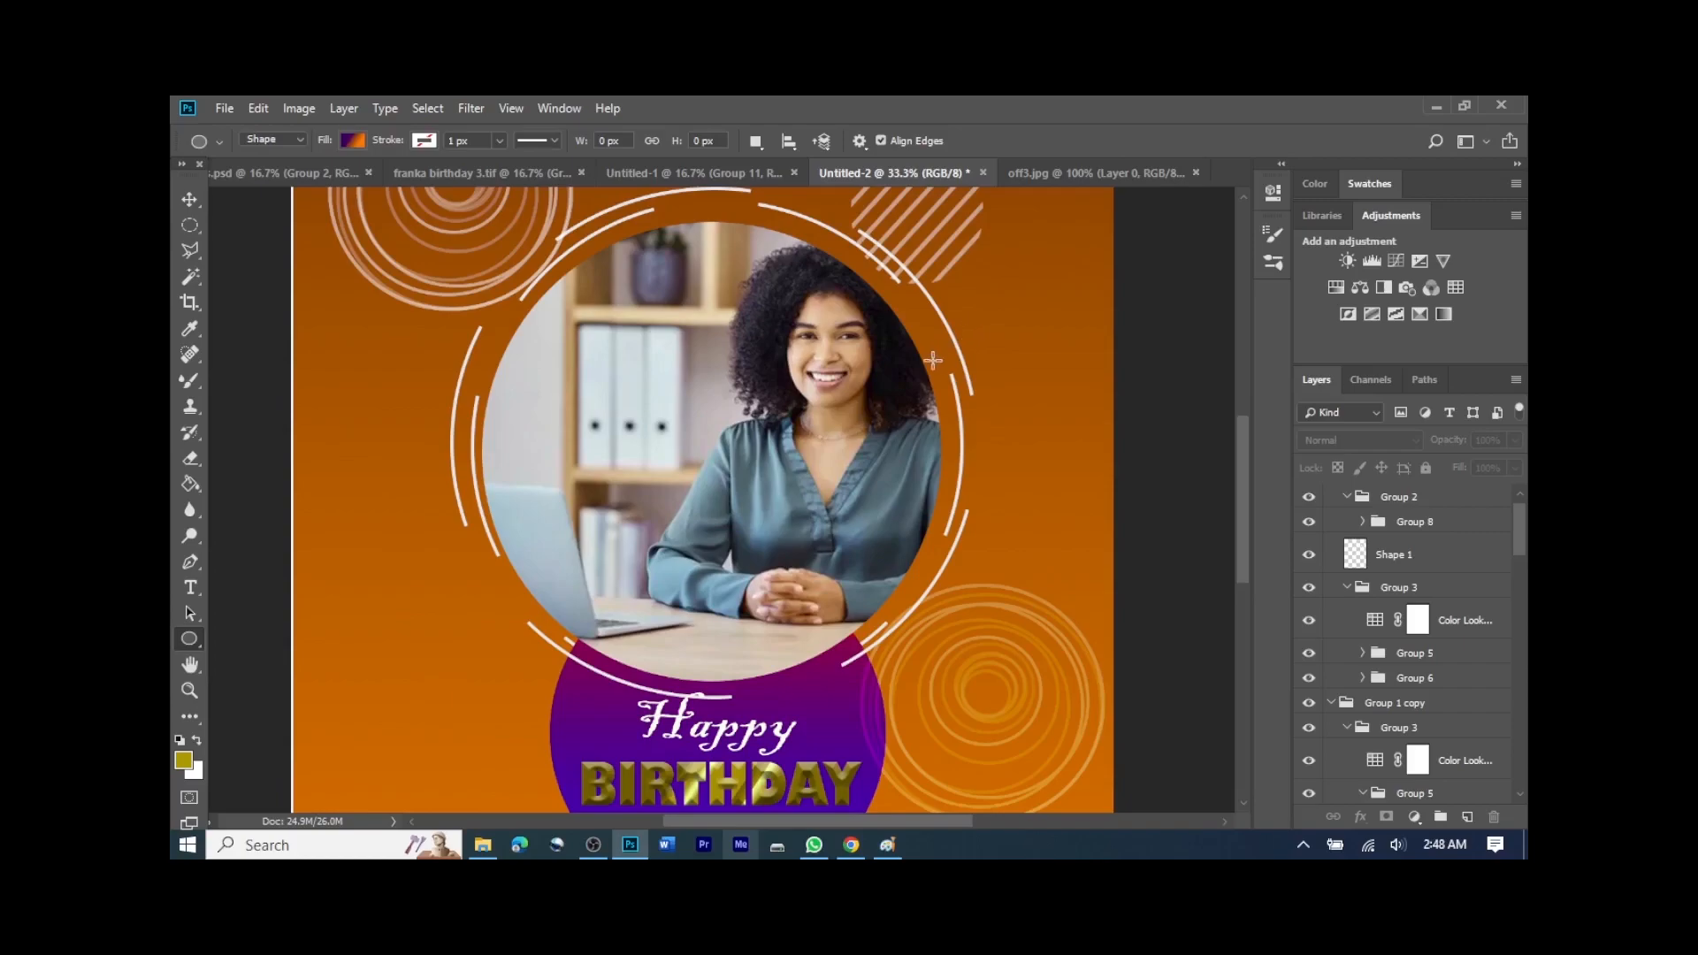
{"action": "left_click_drag", "start_coordinate": [991, 340], "coordinate": [1004, 354]}
{"action": "left_click_drag", "start_coordinate": [1005, 354], "coordinate": [1005, 355]}
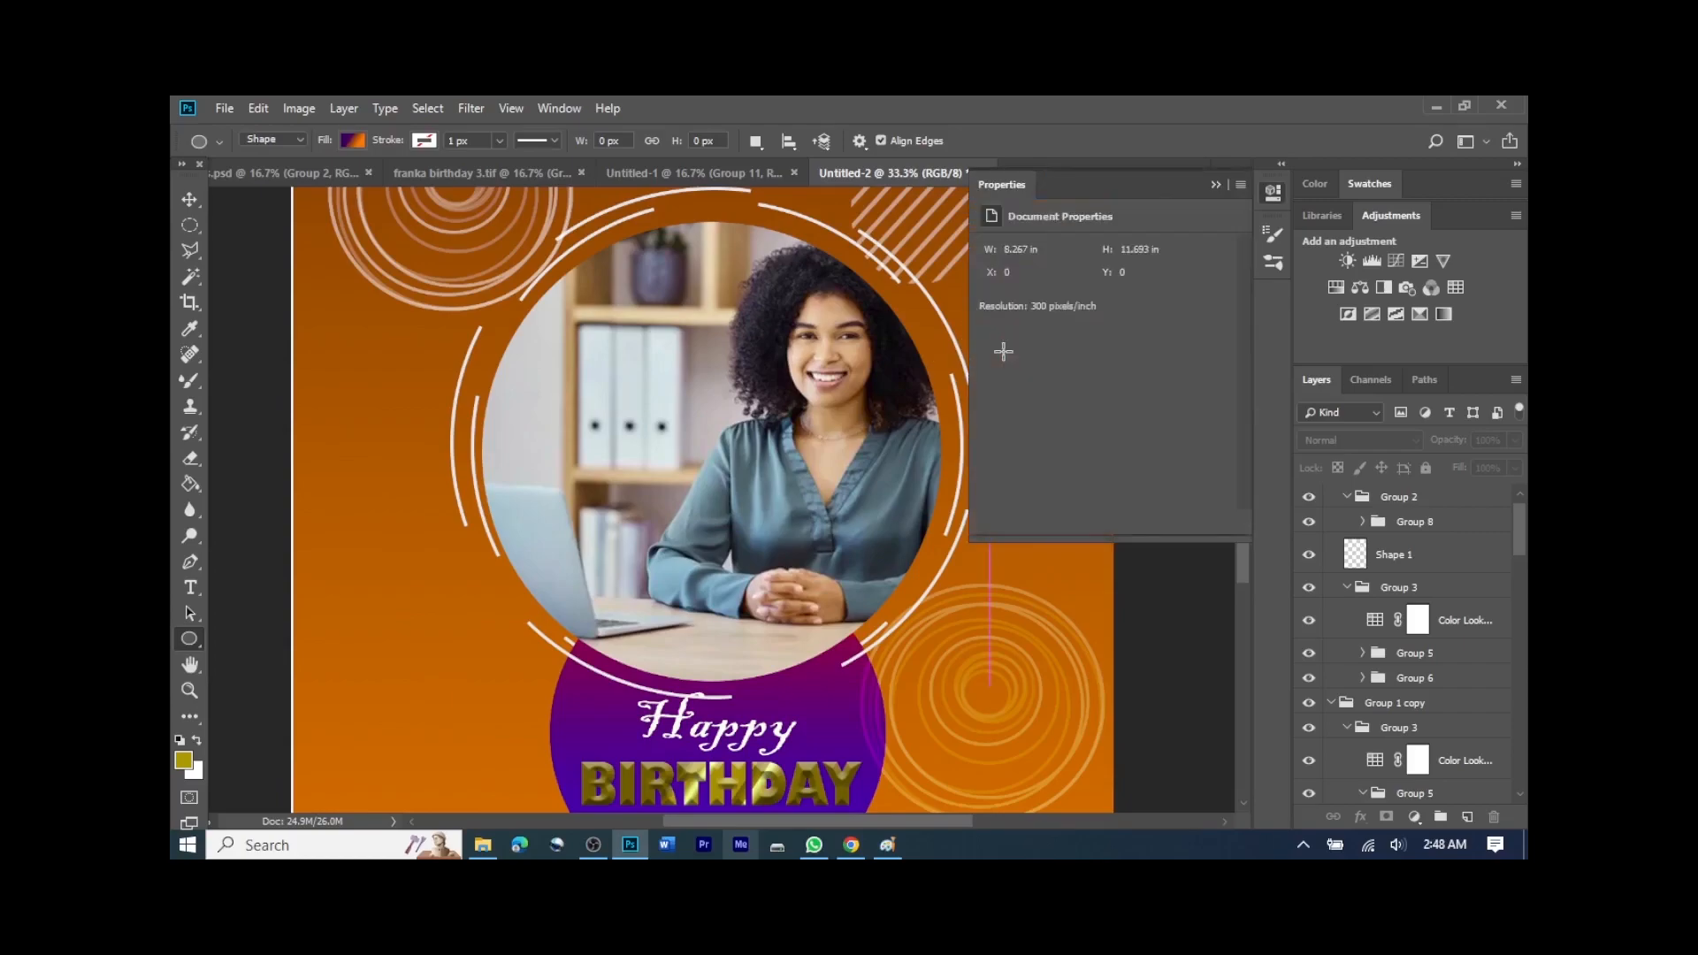
{"action": "left_click", "coordinate": [1214, 186]}
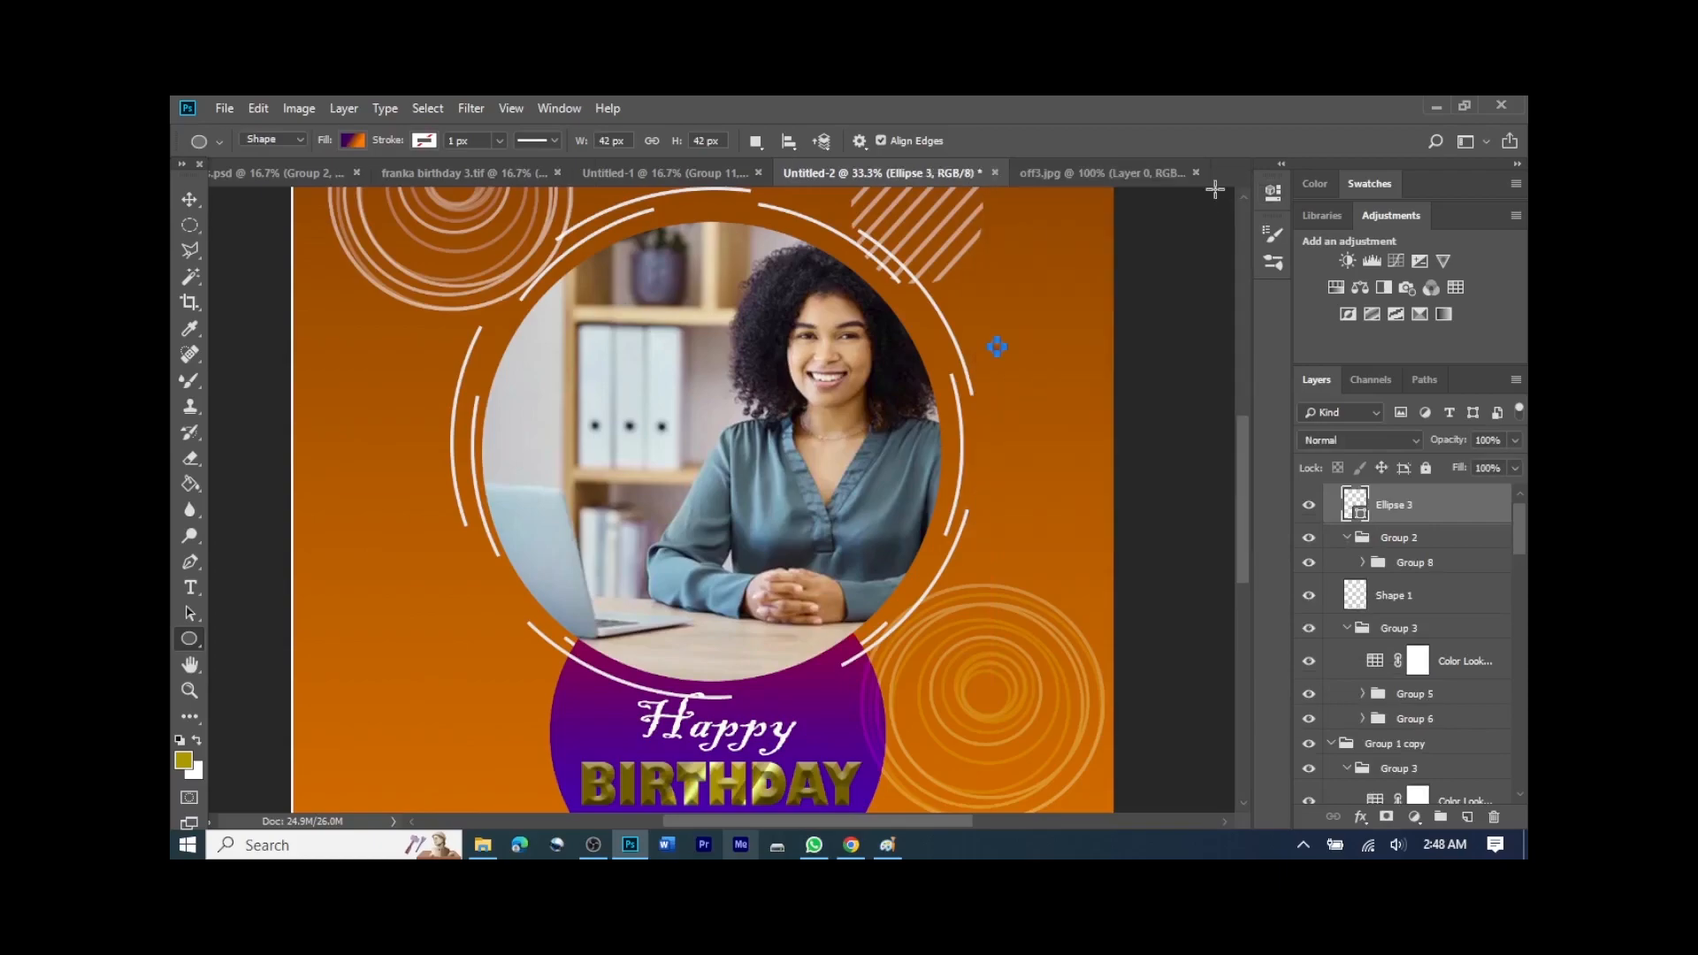
{"action": "left_click", "coordinate": [189, 200]}
{"action": "left_click", "coordinate": [1032, 407]}
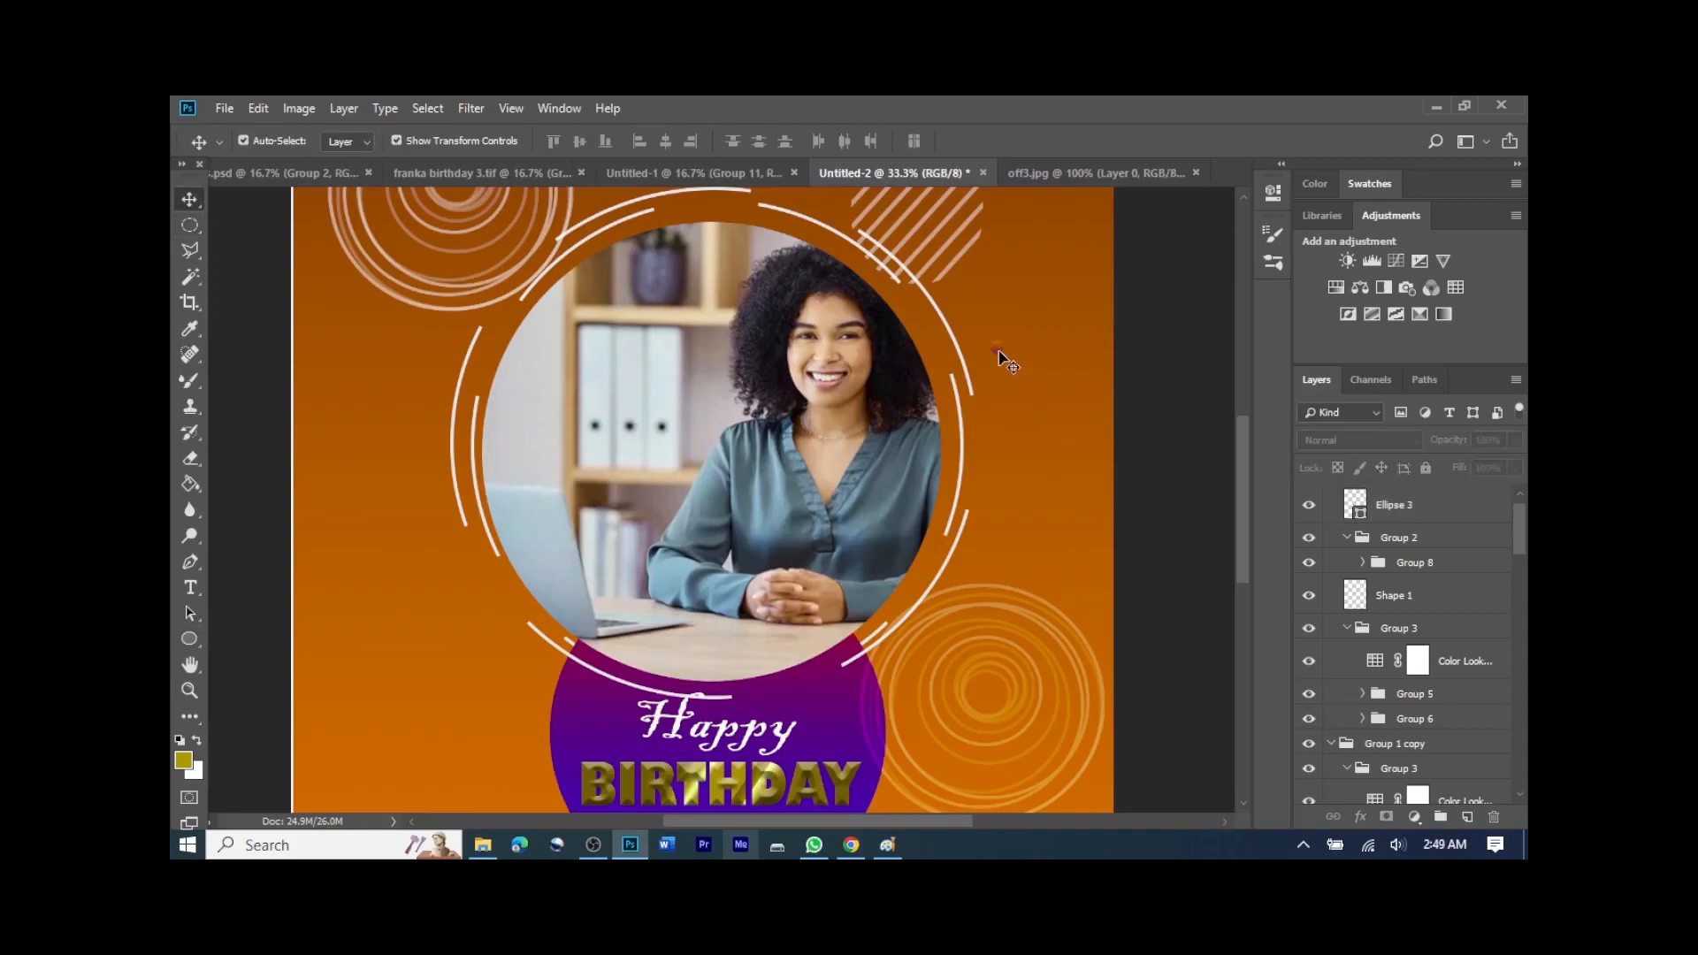
Step: Apply an off-white Color Overlay in Normal mode at 99% opacity to the small circle beside the portrait
{"action": "left_click", "coordinate": [997, 347]}
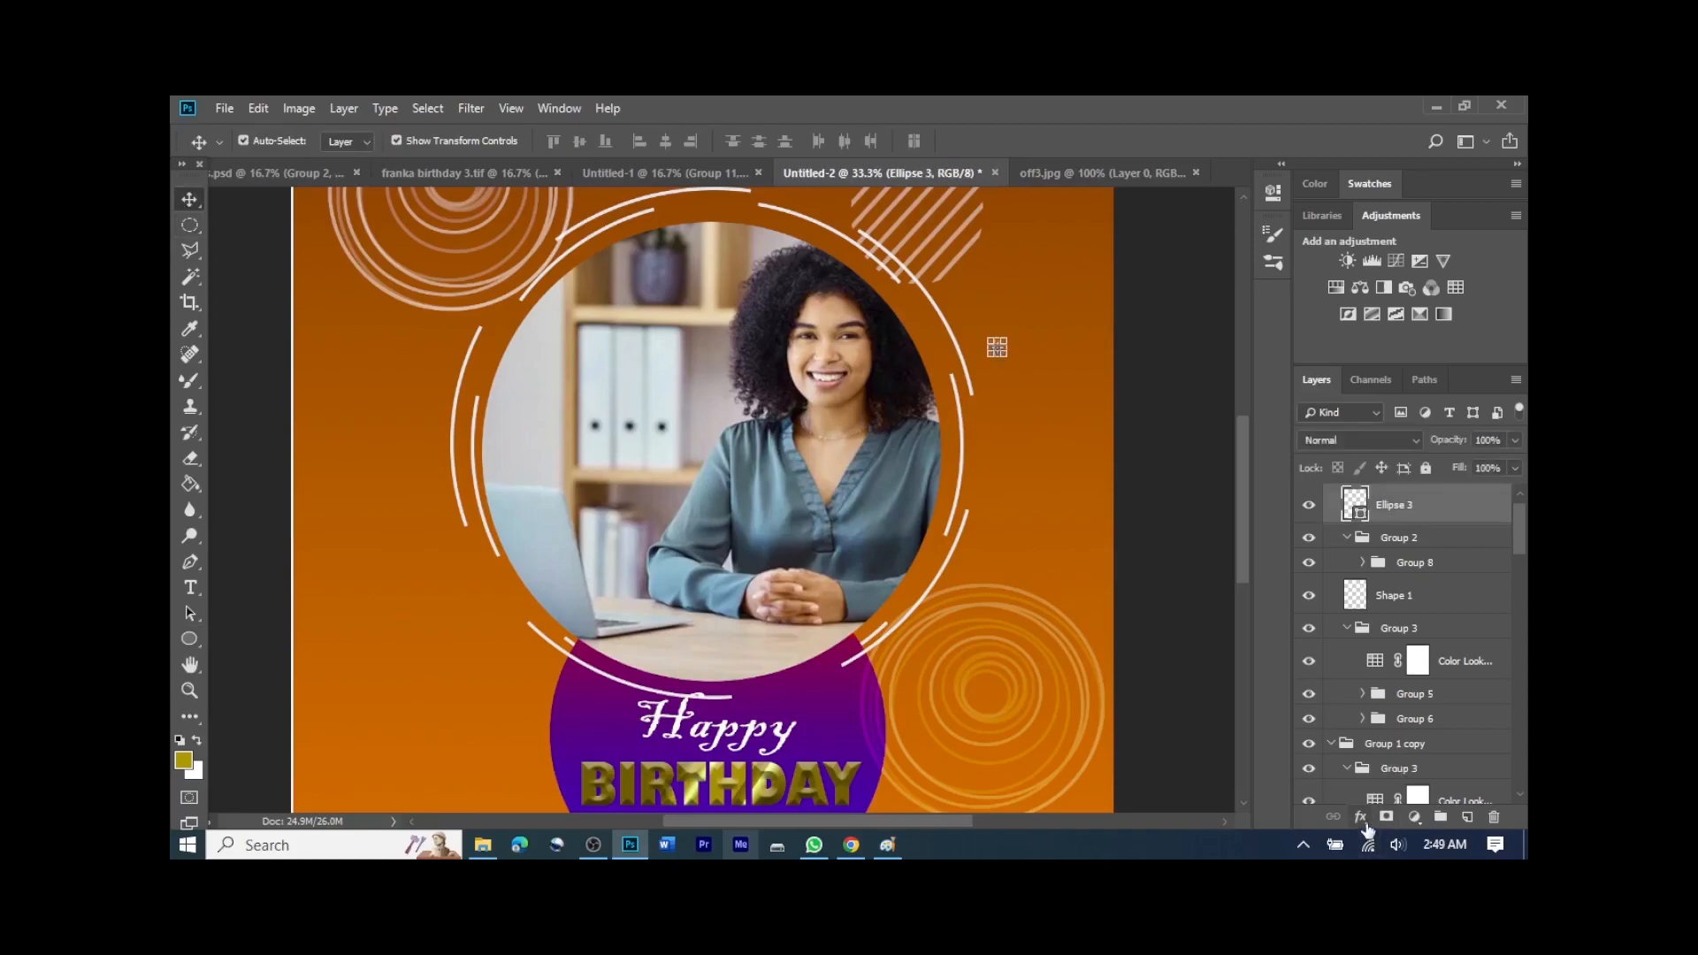
{"action": "left_click", "coordinate": [1361, 817]}
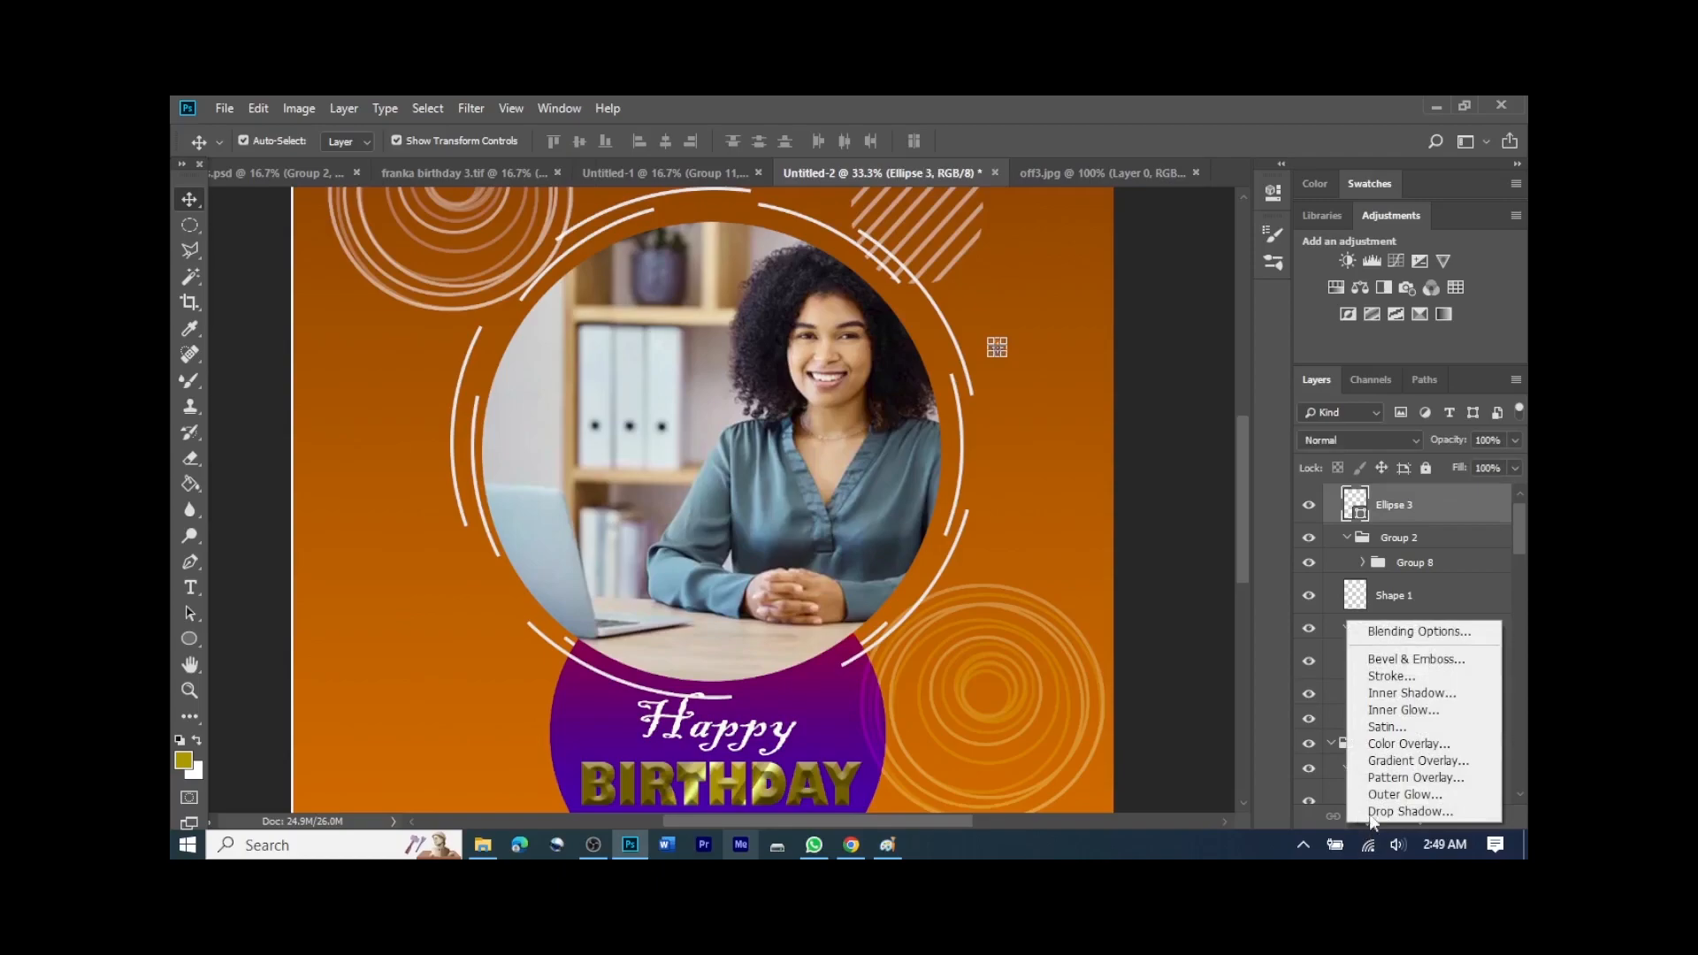
{"action": "left_click", "coordinate": [1413, 760]}
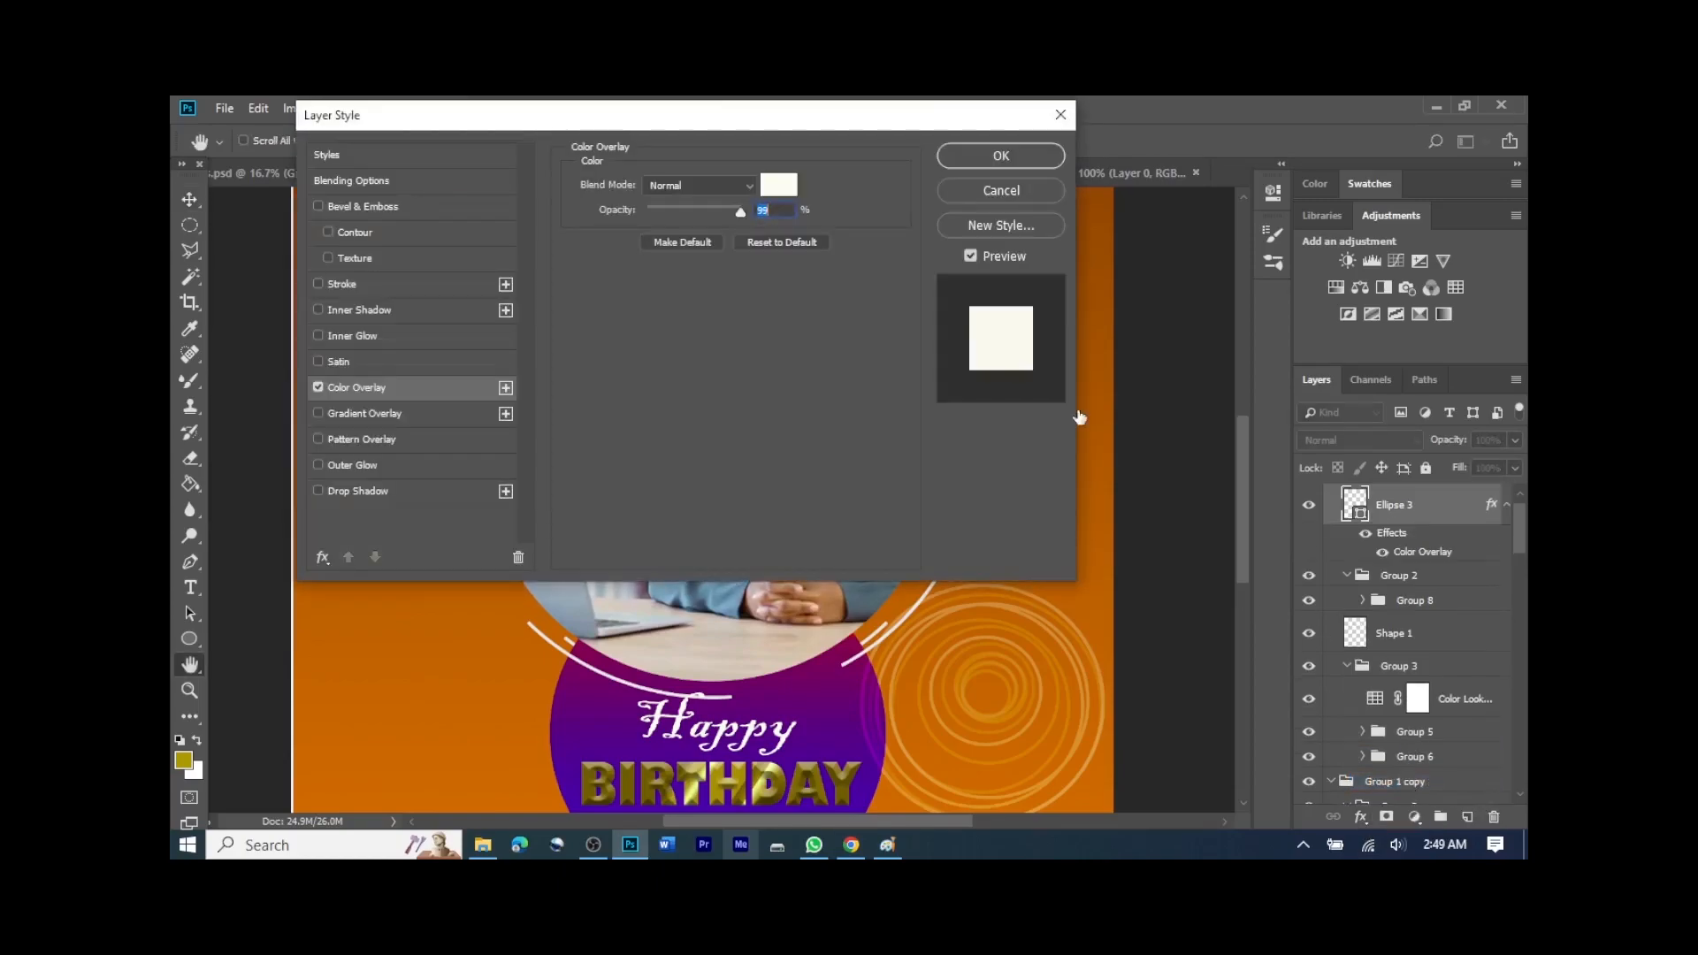
{"action": "left_click", "coordinate": [997, 157]}
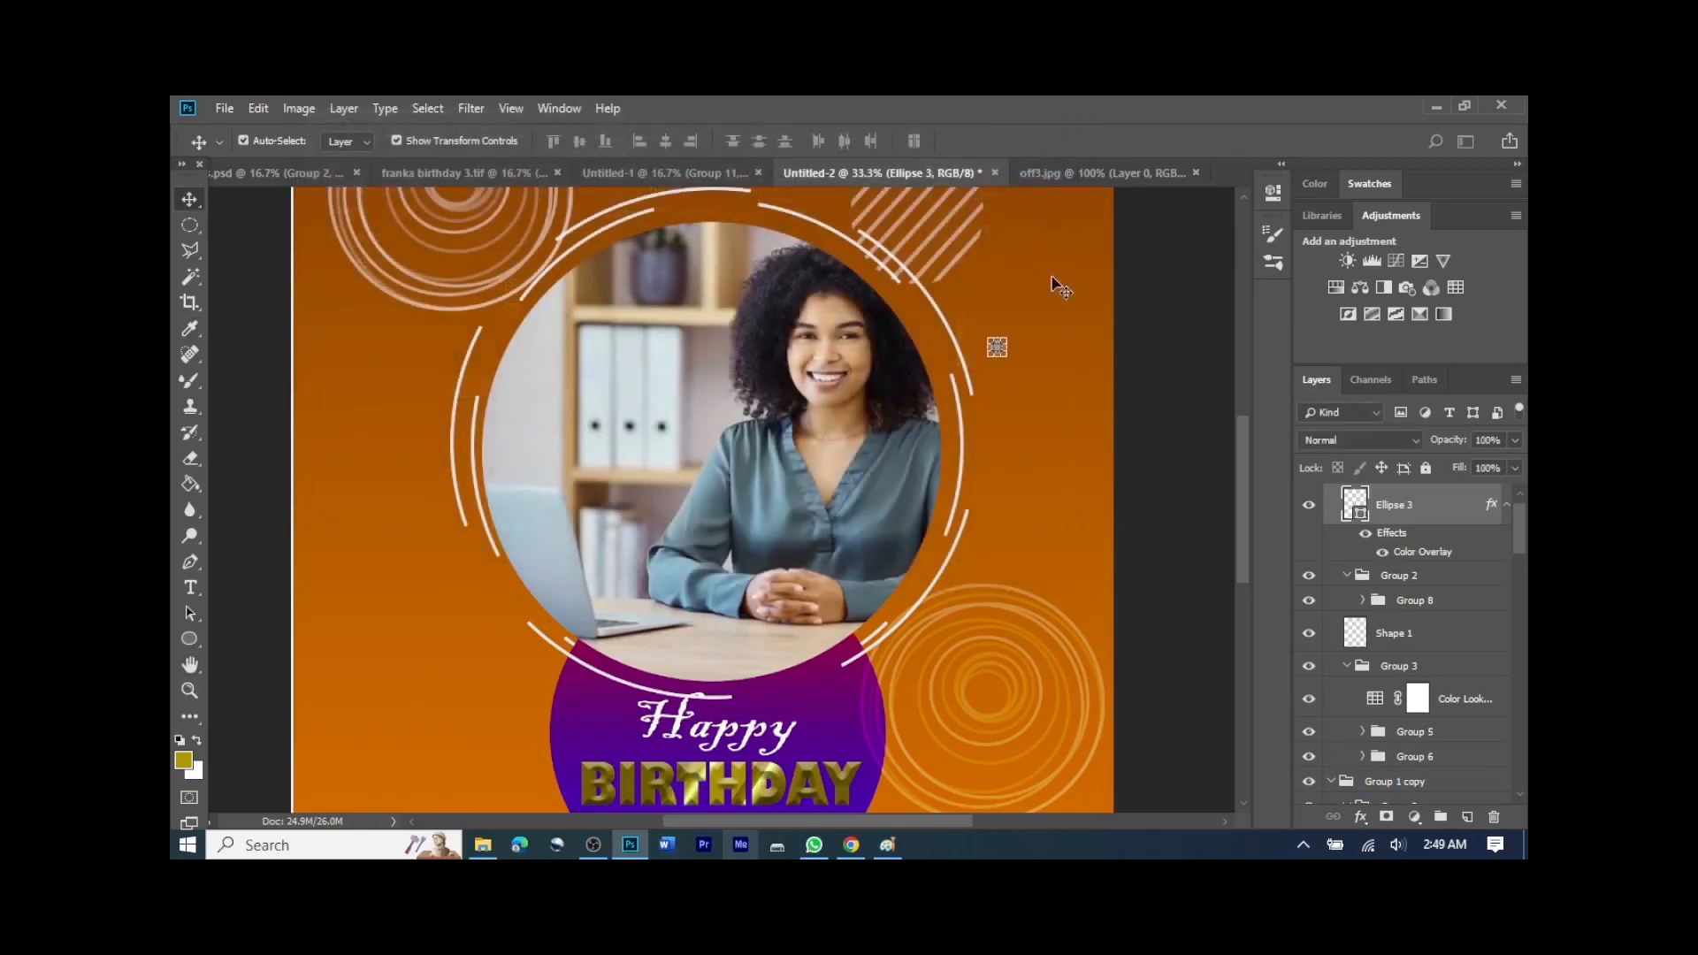
Step: Scale the small circle proportionally to about 193%, making it about 81 by 81 px
{"action": "left_click", "coordinate": [996, 350]}
{"action": "left_click_drag", "start_coordinate": [1008, 358], "coordinate": [1029, 375]}
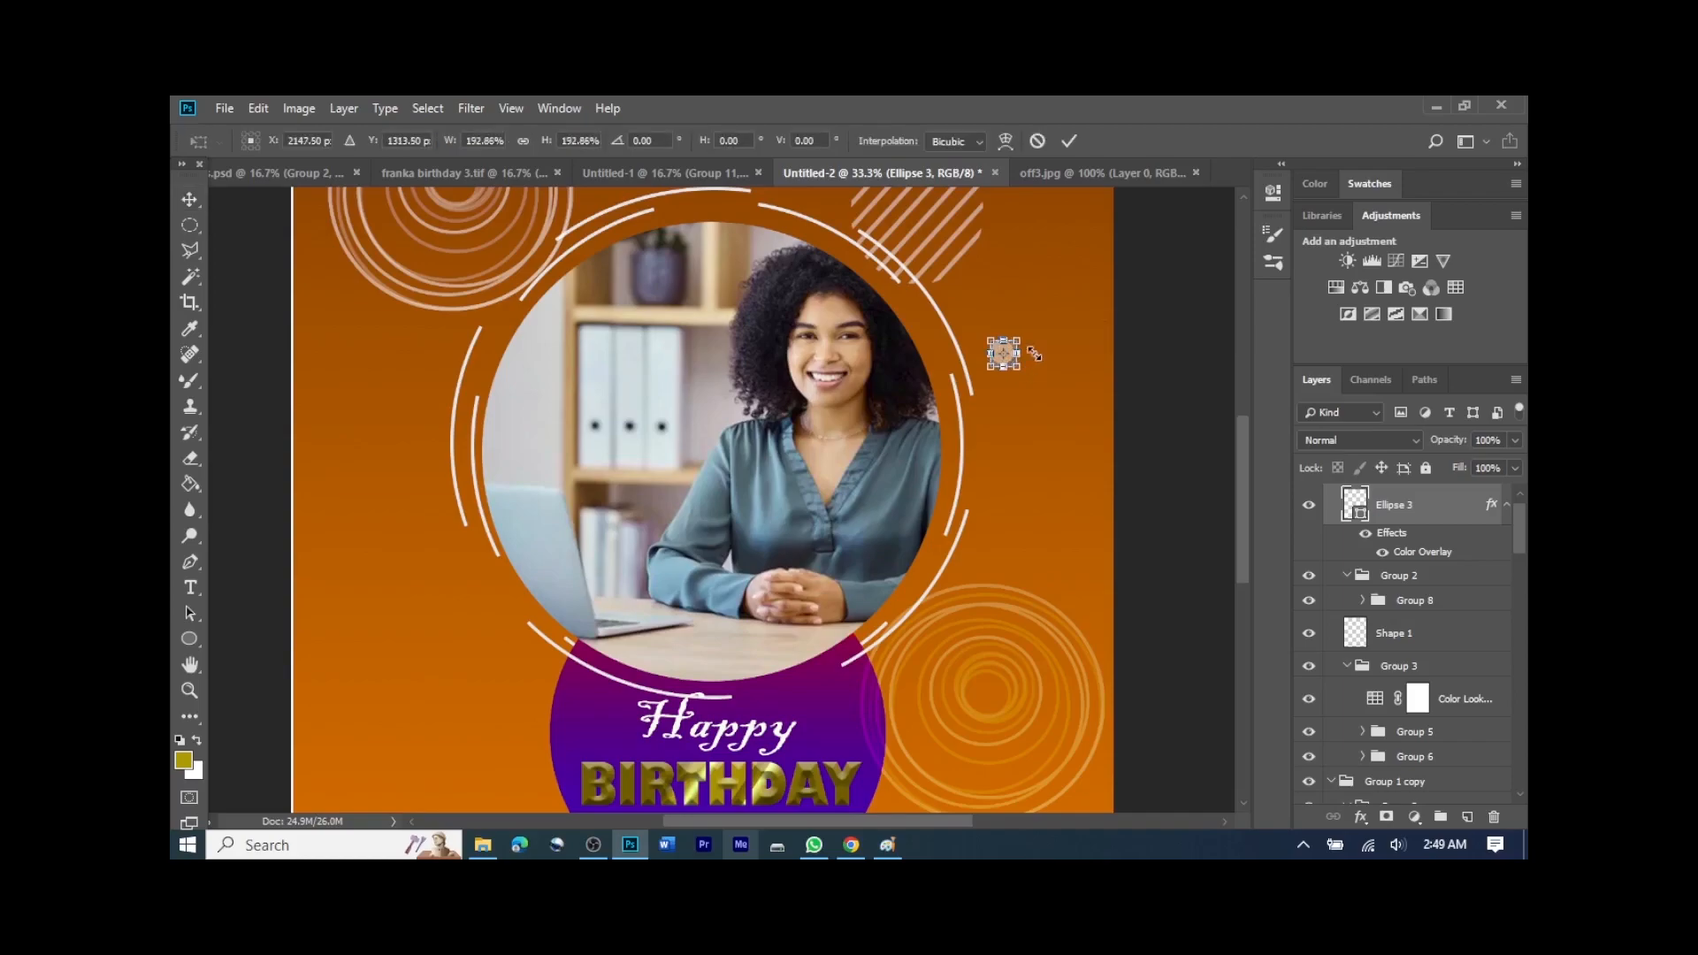
{"action": "left_click", "coordinate": [1066, 142]}
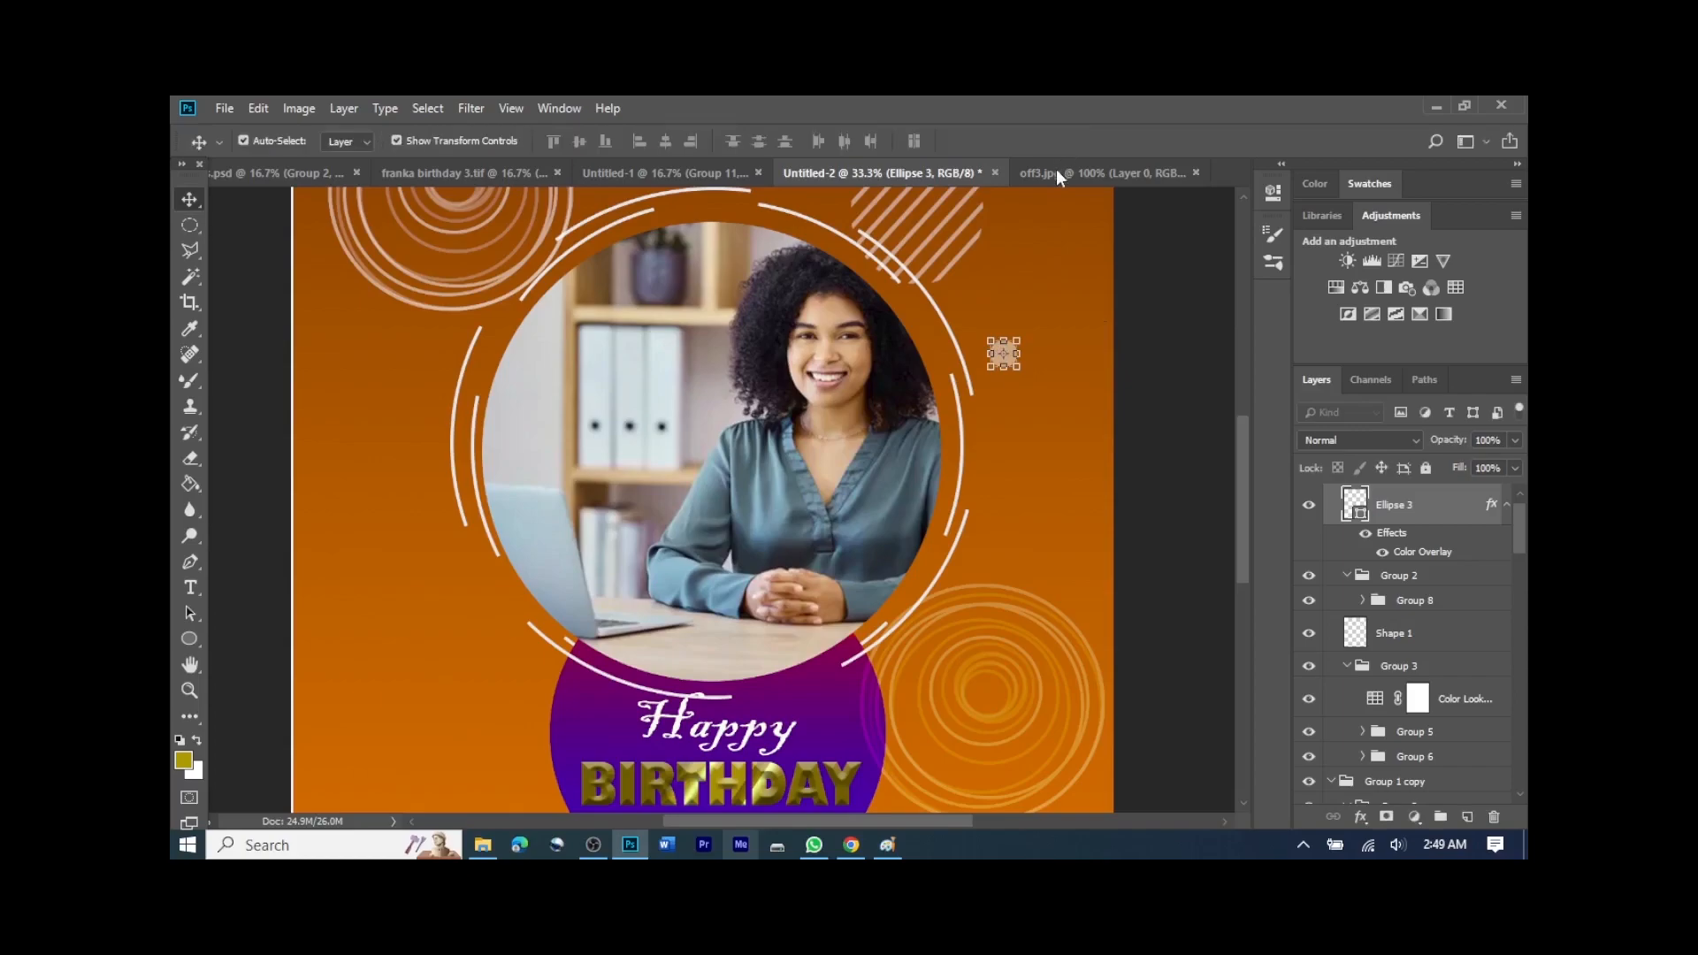
Step: Turn the small circle into an outlined ring by removing its gradient fill and thickening its stroke
{"action": "left_click", "coordinate": [1273, 192]}
{"action": "mouse_move", "coordinate": [1161, 198]}
{"action": "left_mouse_down"}
{"action": "mouse_move", "coordinate": [1118, 231]}
{"action": "mouse_move", "coordinate": [1122, 304]}
{"action": "mouse_move", "coordinate": [1179, 233]}
{"action": "mouse_move", "coordinate": [1159, 184]}
{"action": "left_mouse_up"}
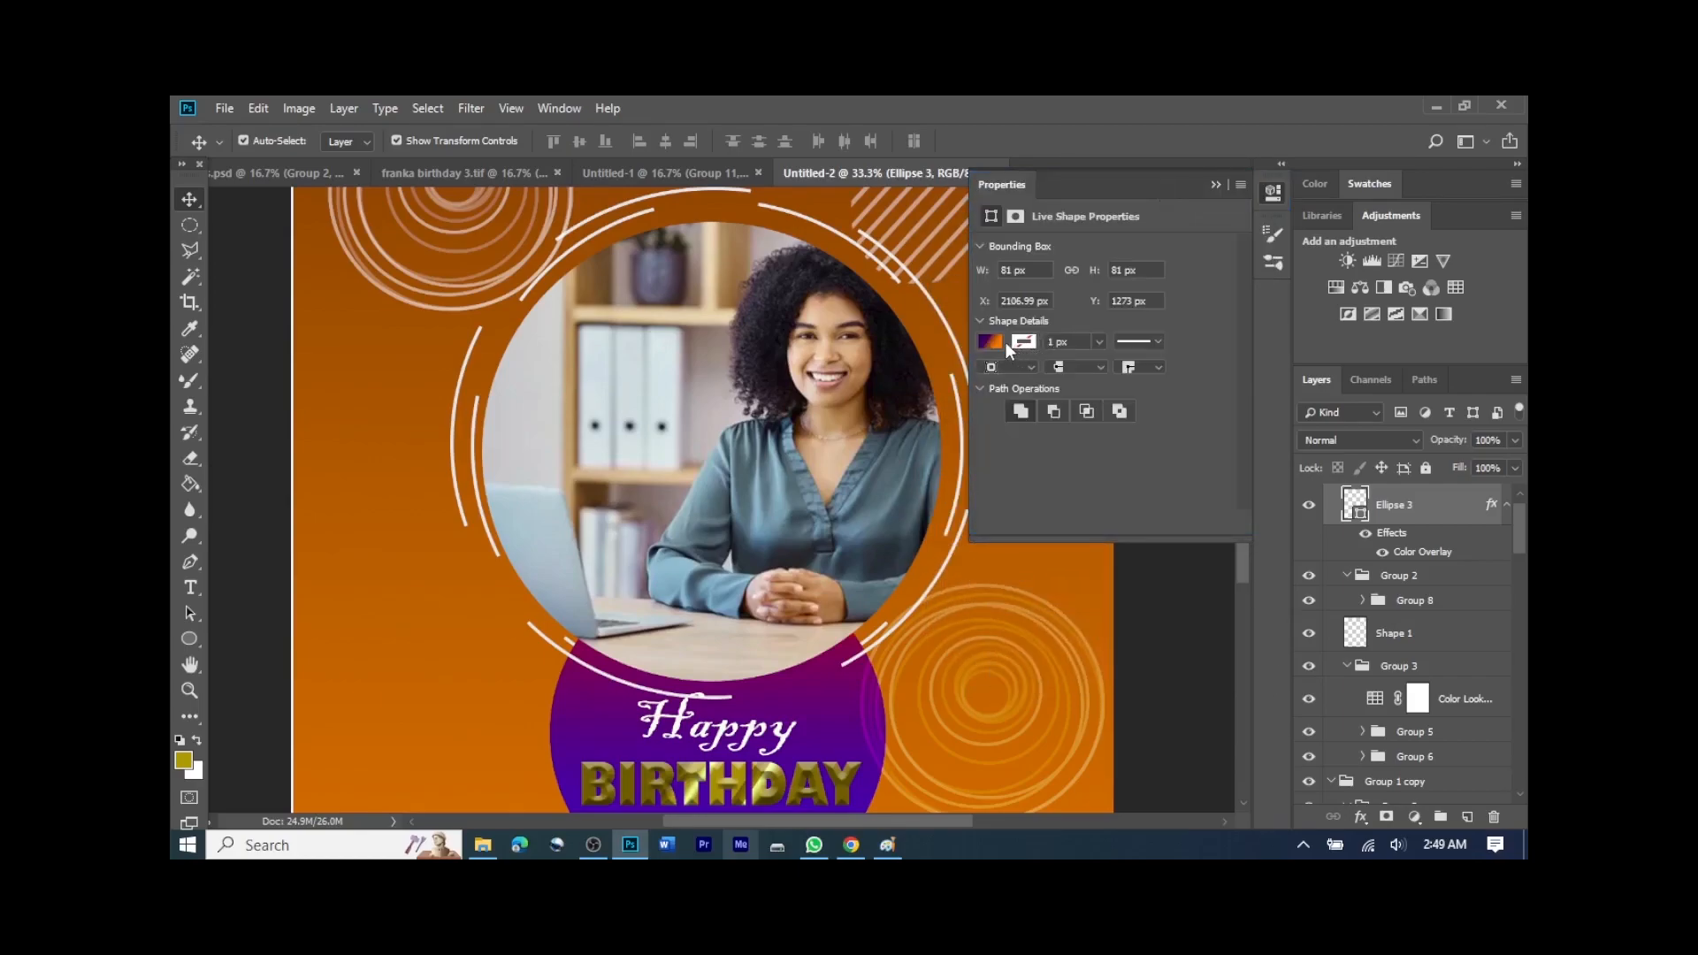
{"action": "left_click", "coordinate": [990, 342]}
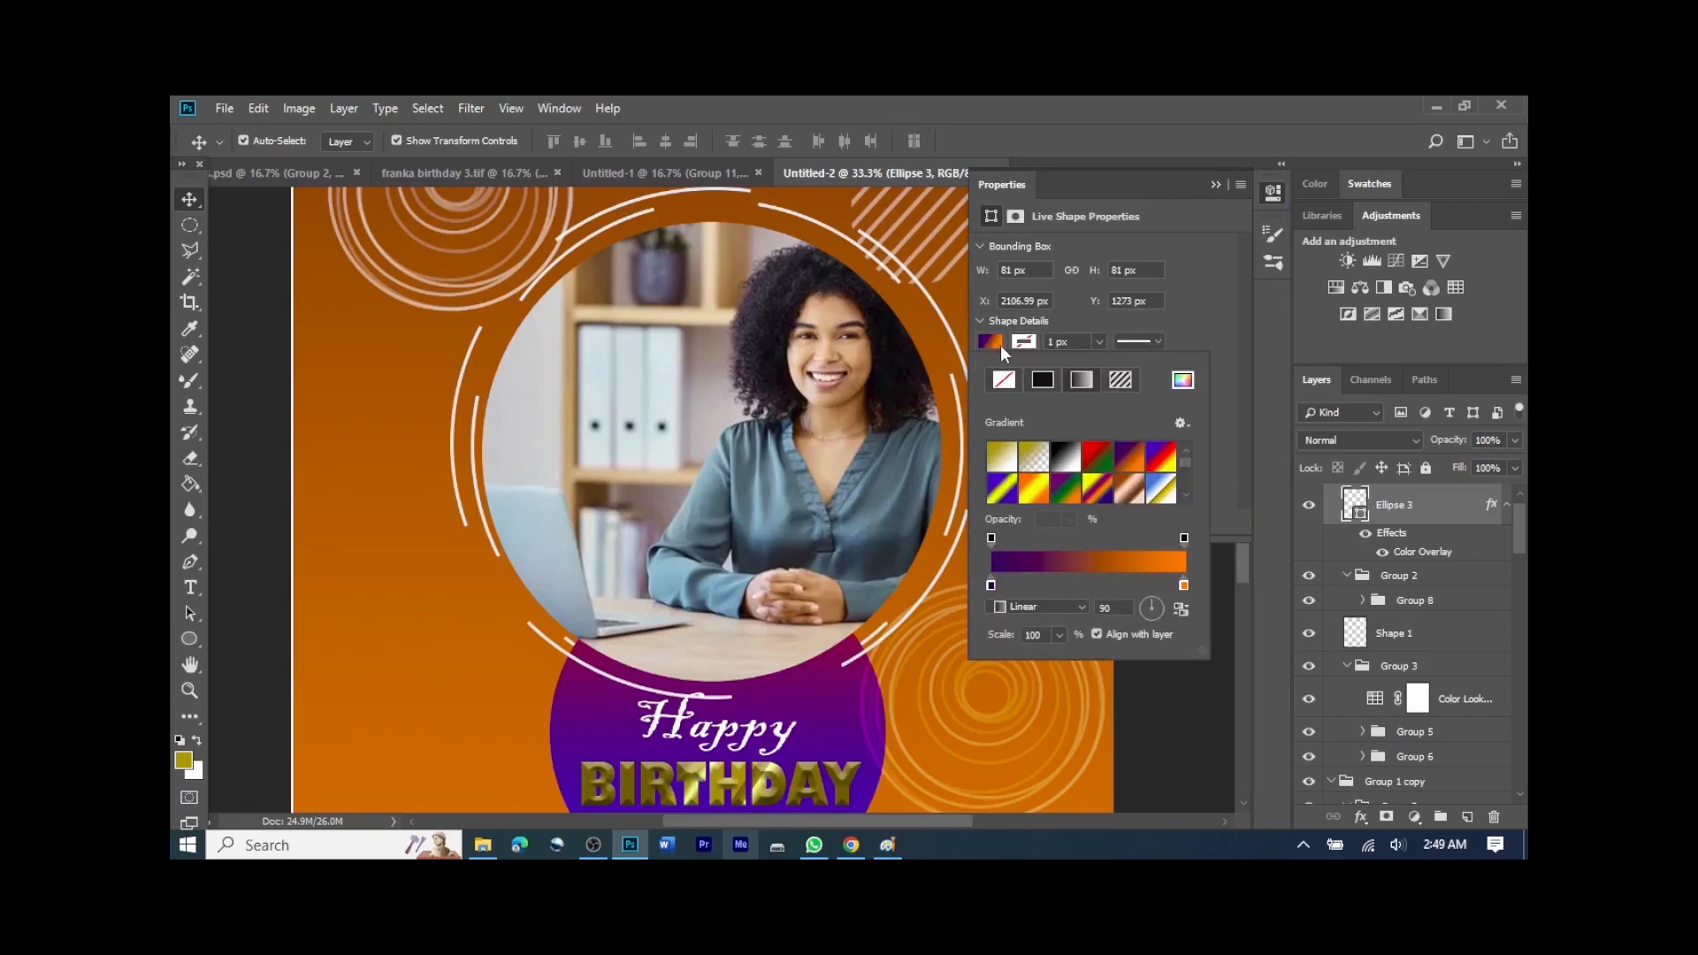
{"action": "left_click", "coordinate": [1005, 381]}
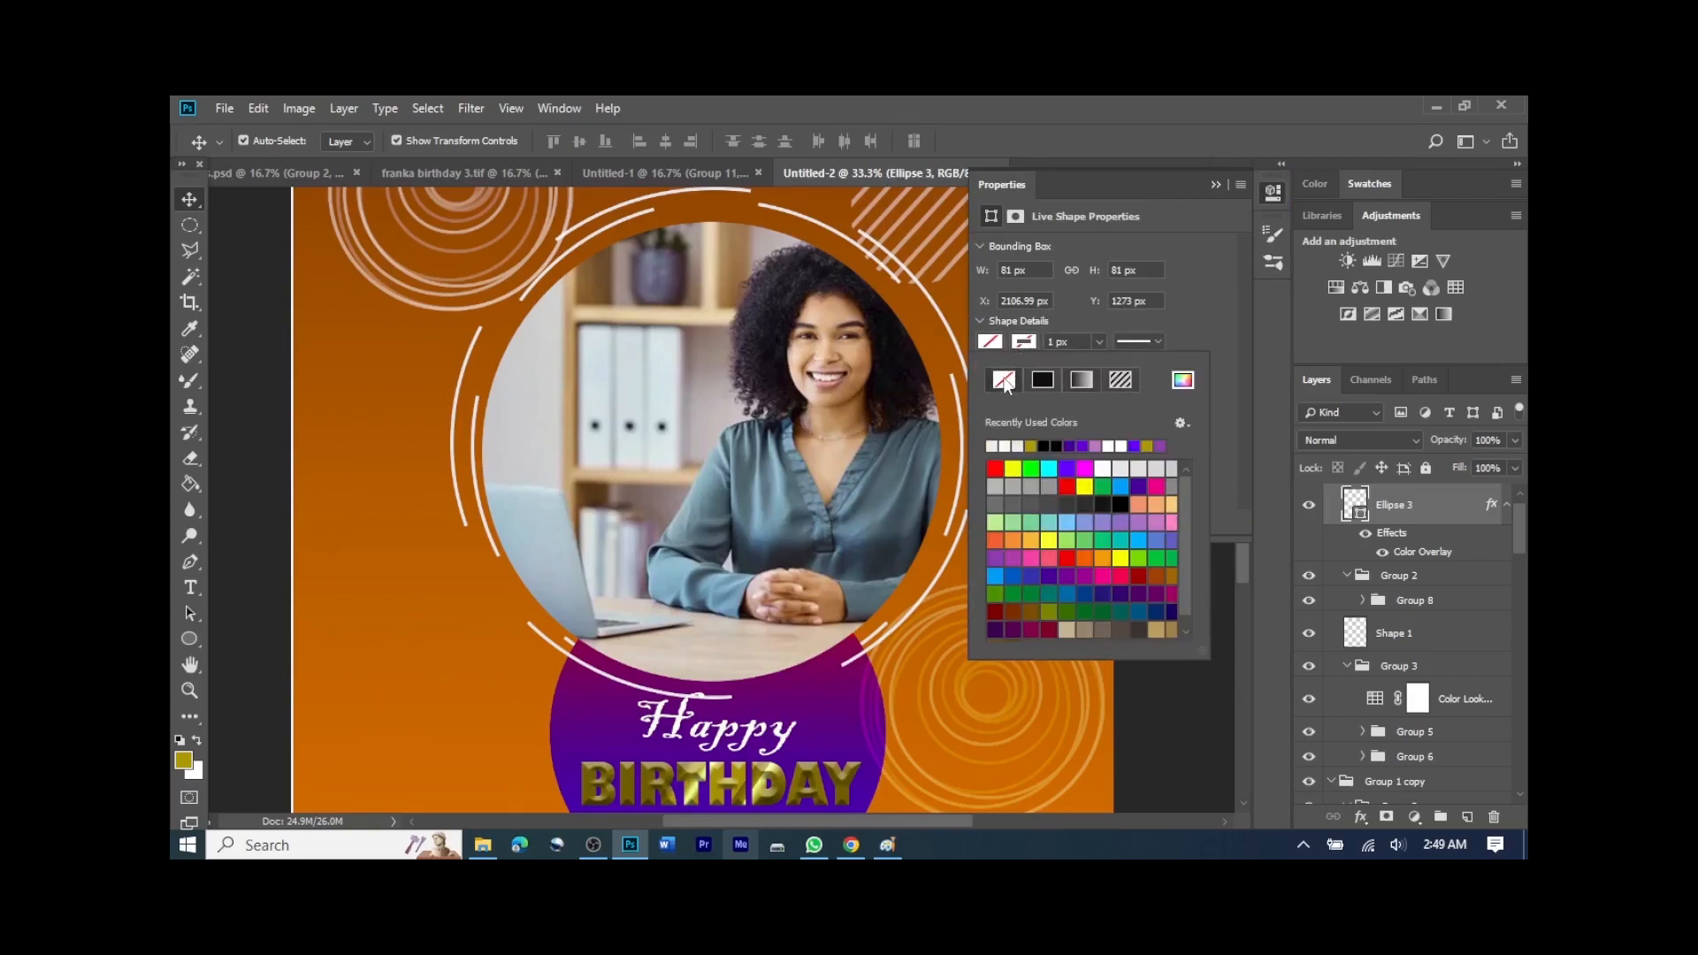
{"action": "left_click", "coordinate": [1053, 345]}
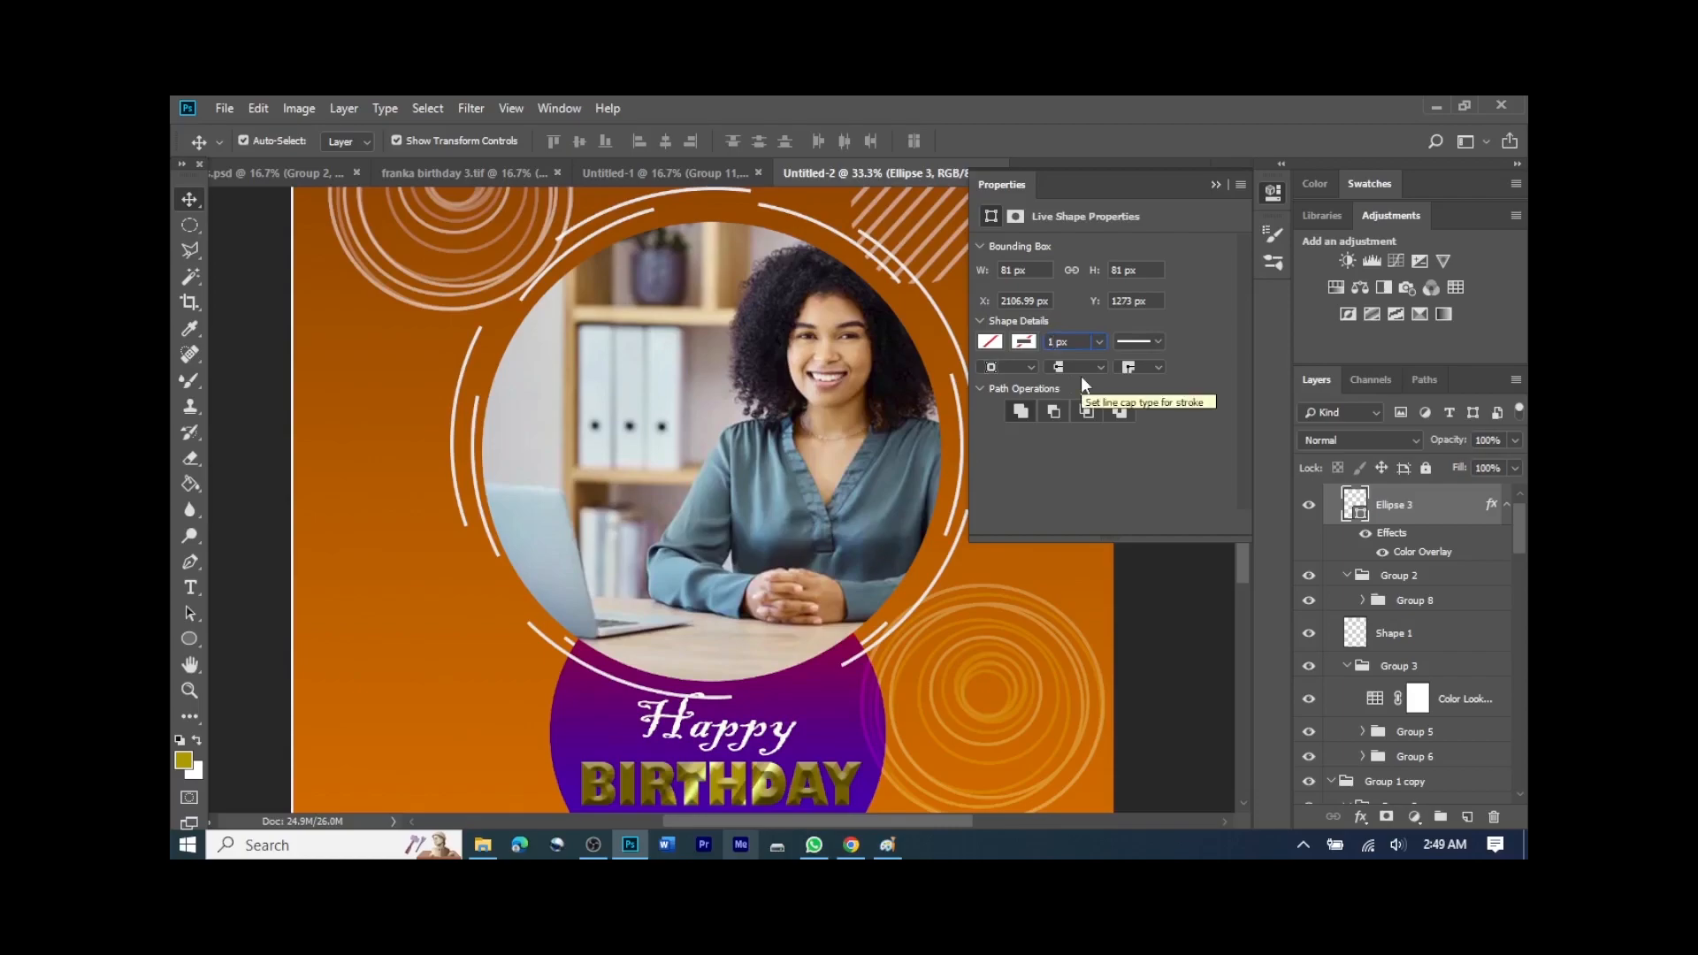
{"action": "key", "text": "BackSpace"}
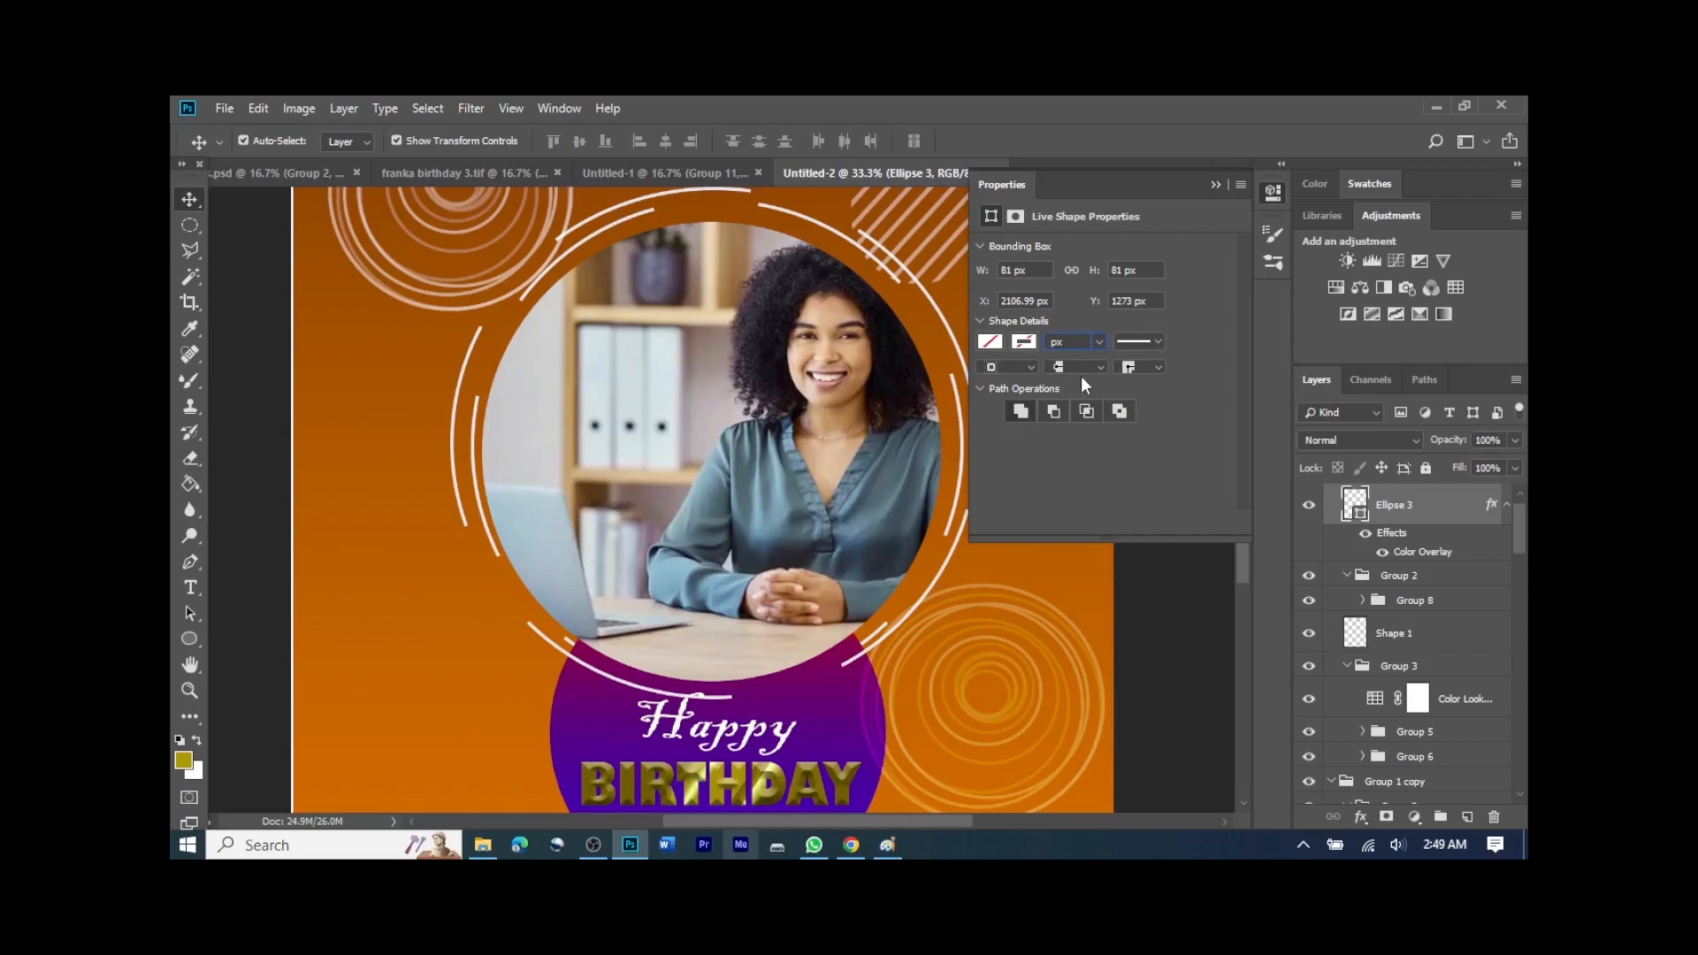
{"action": "key", "text": "Return"}
{"action": "left_click", "coordinate": [1214, 186]}
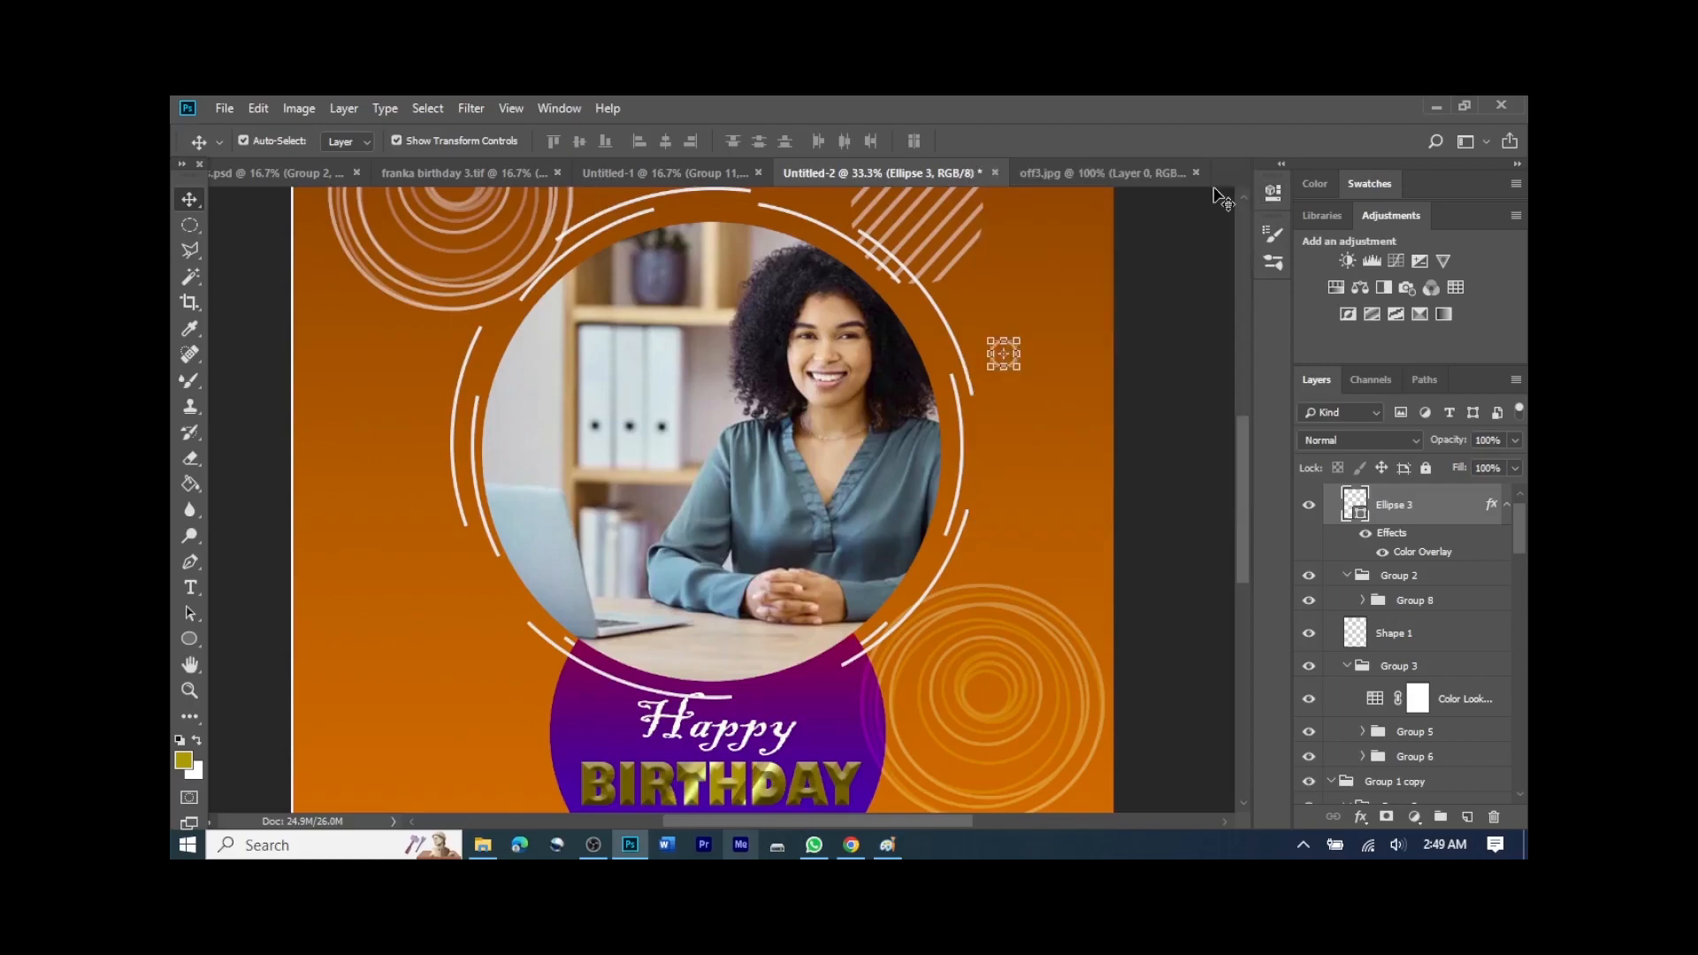
{"action": "left_click", "coordinate": [1142, 320]}
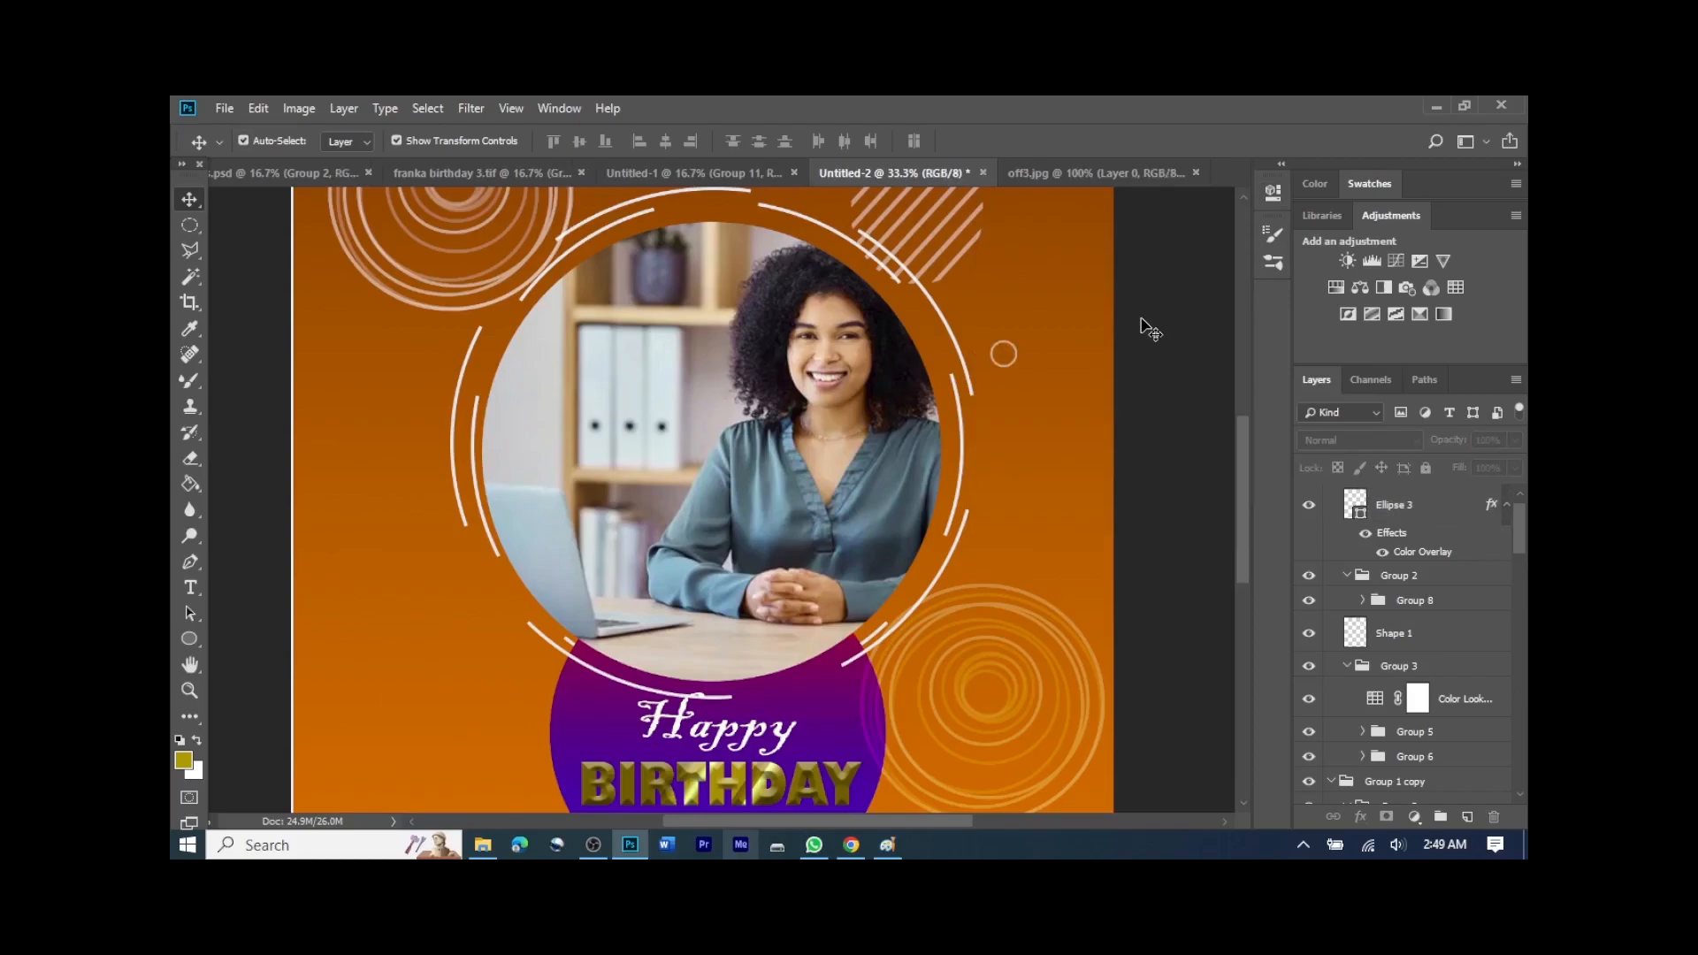
Step: Duplicate the small ring four times
{"action": "left_click", "coordinate": [993, 359]}
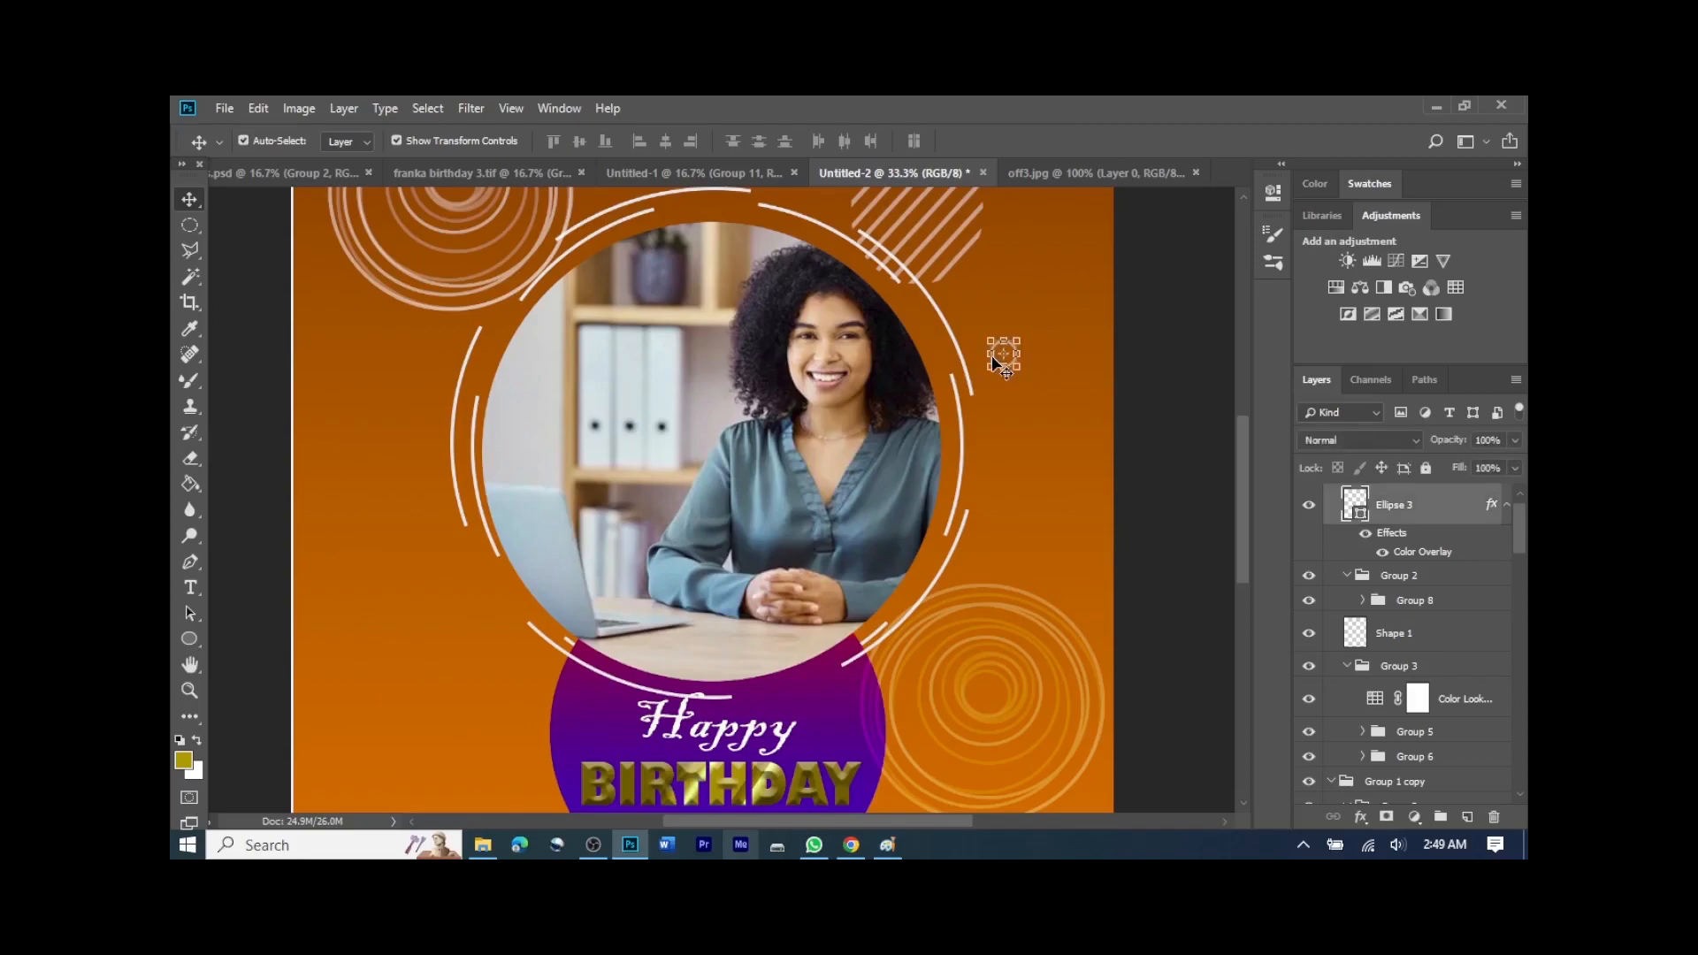
{"action": "key", "text": "ctrl"}
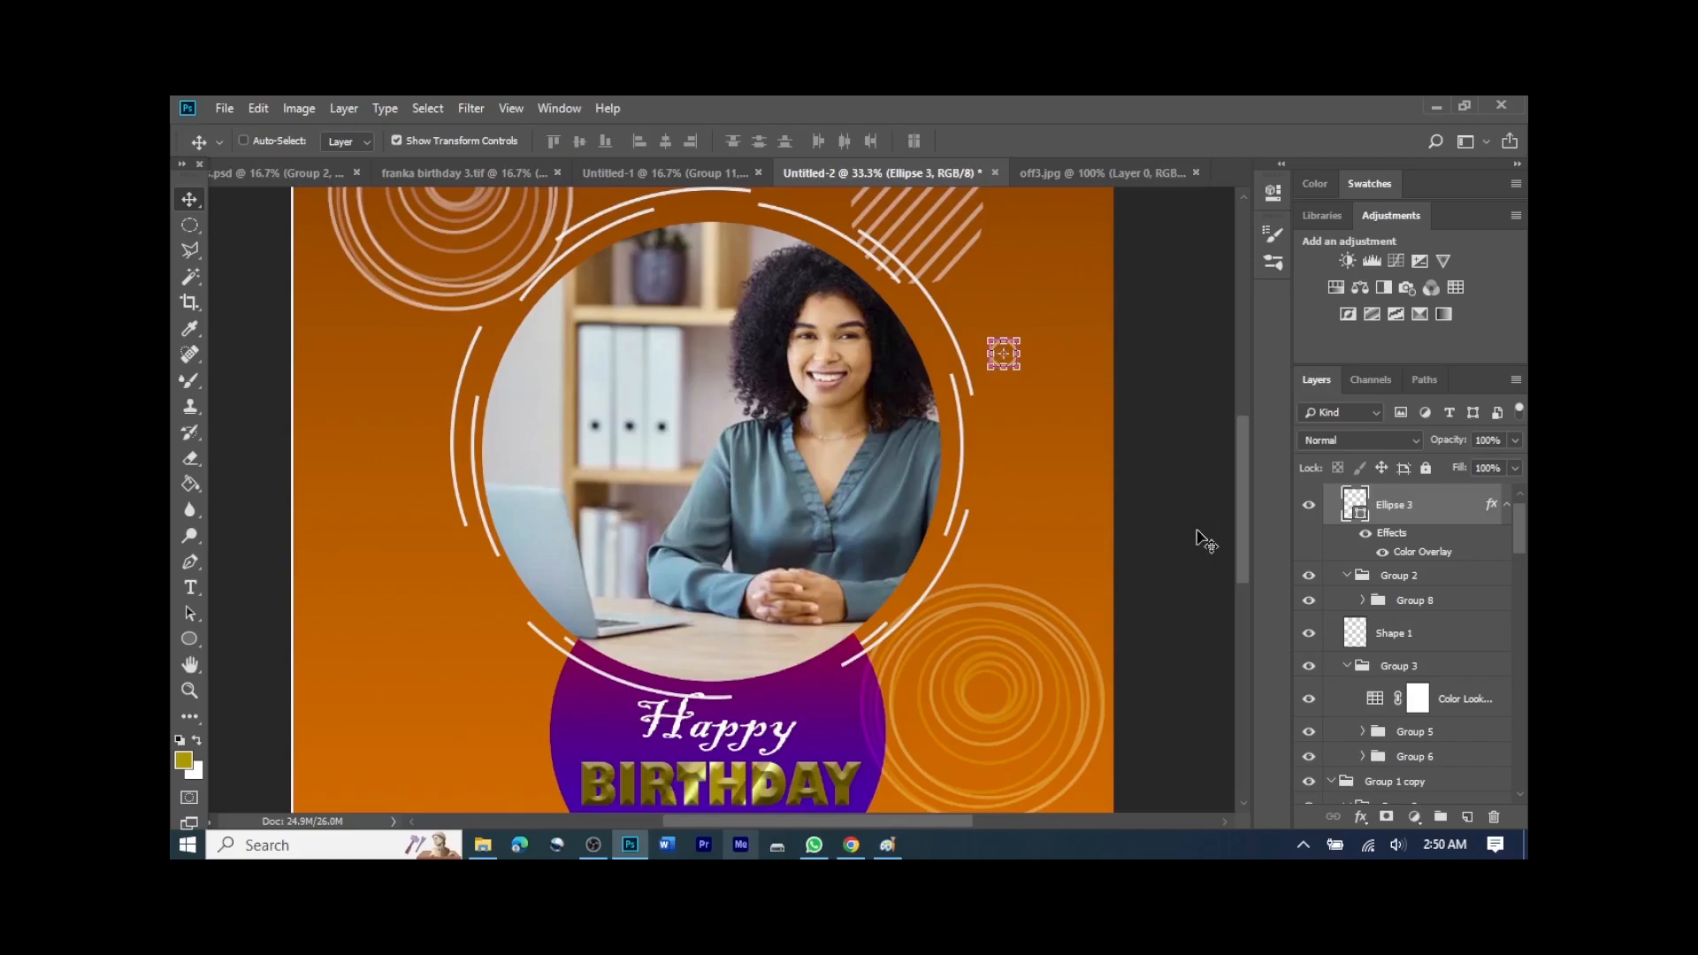
{"action": "key", "text": "ctrl+j"}
{"action": "key", "text": "ctrl+j"}
{"action": "key", "text": "ctrl+j"}
{"action": "key", "text": "ctrl+j"}
Step: Move the topmost ring copy horizontally to the page's right edge, level with the original ring
{"action": "key", "text": "ctrl+plus"}
{"action": "key", "text": "ctrl+plus"}
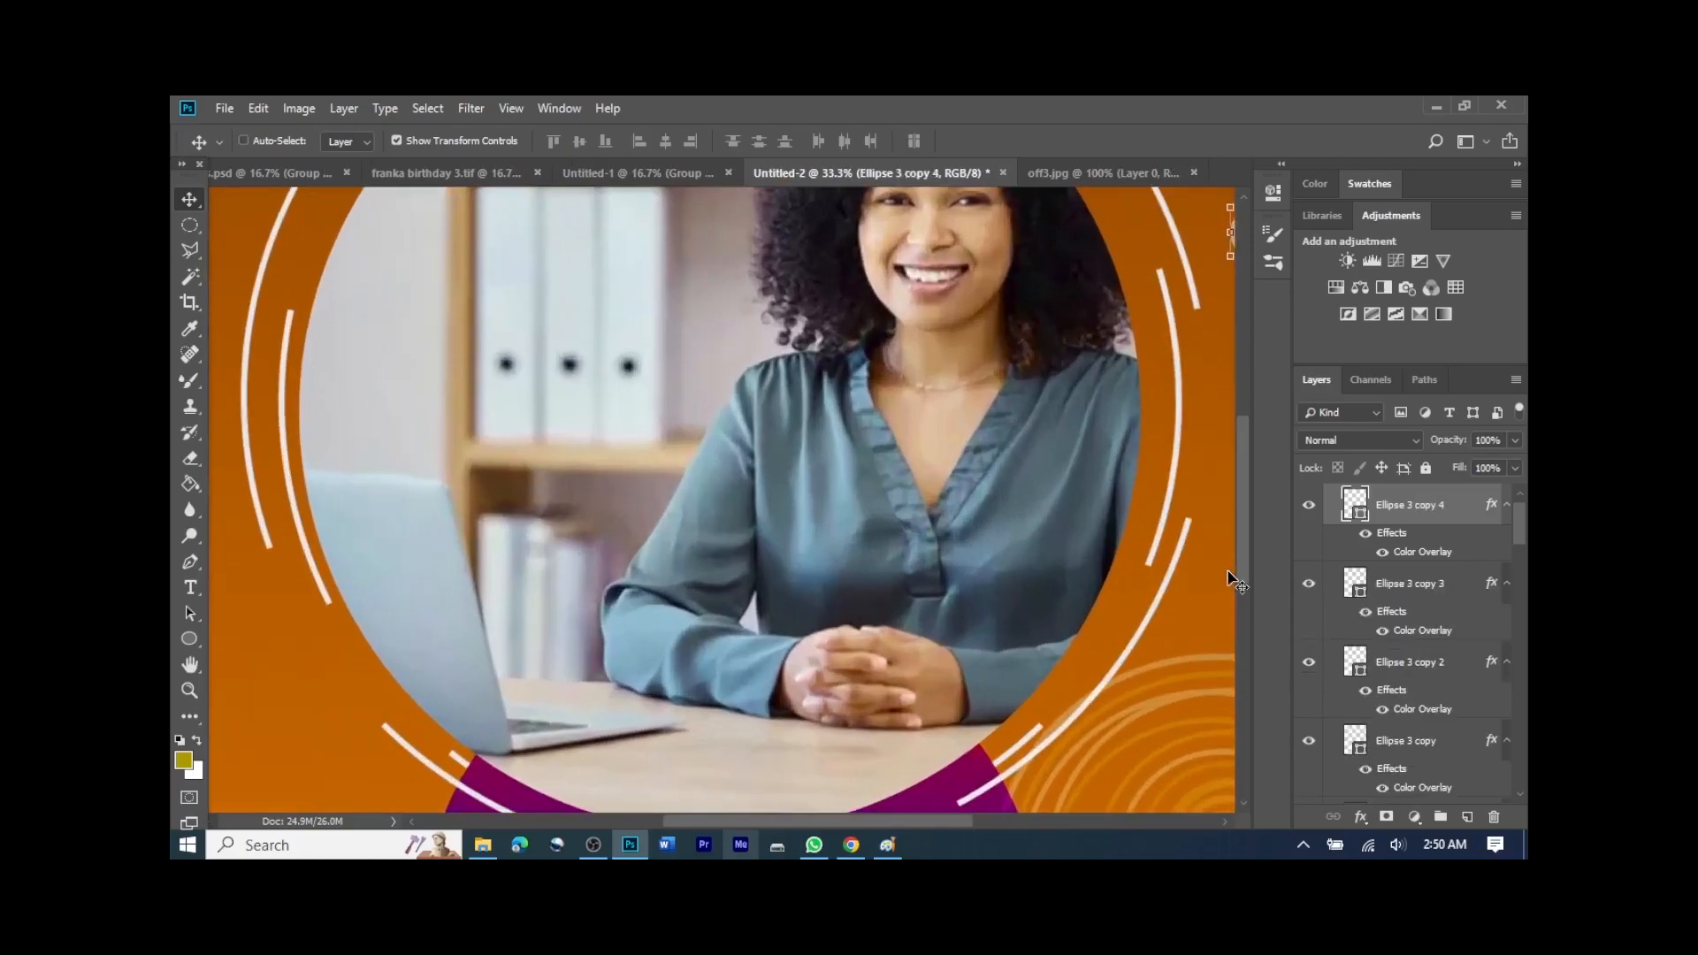
{"action": "key", "text": "ctrl+plus"}
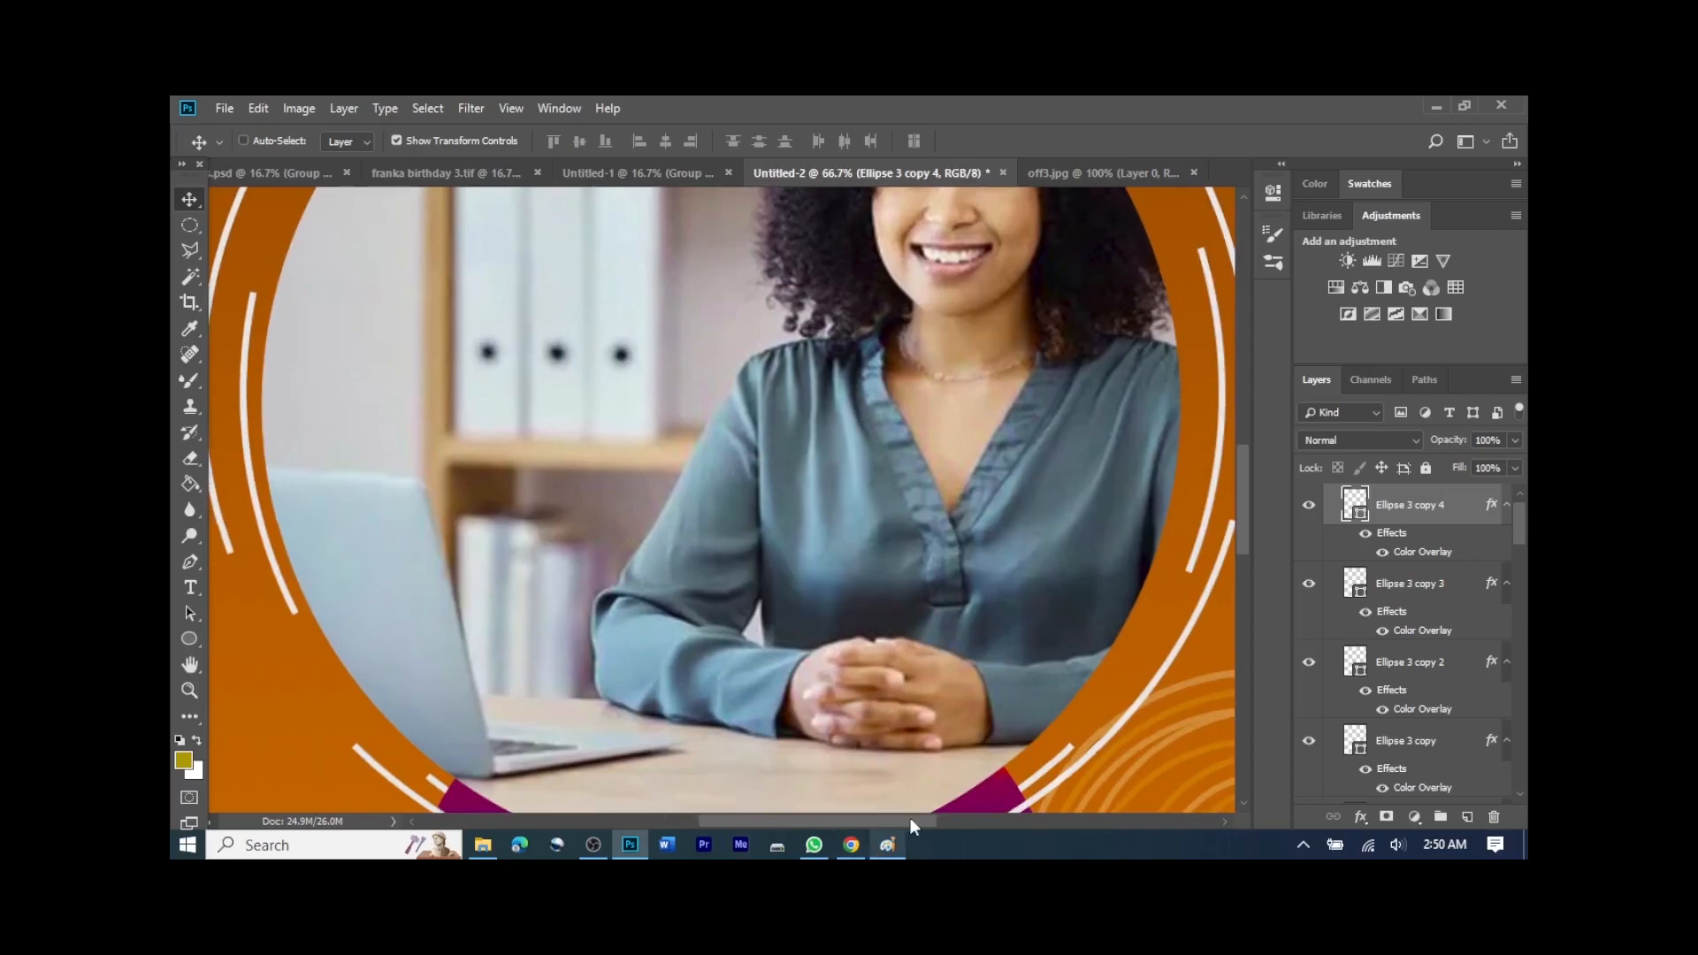
{"action": "left_click_drag", "start_coordinate": [914, 819], "coordinate": [989, 815]}
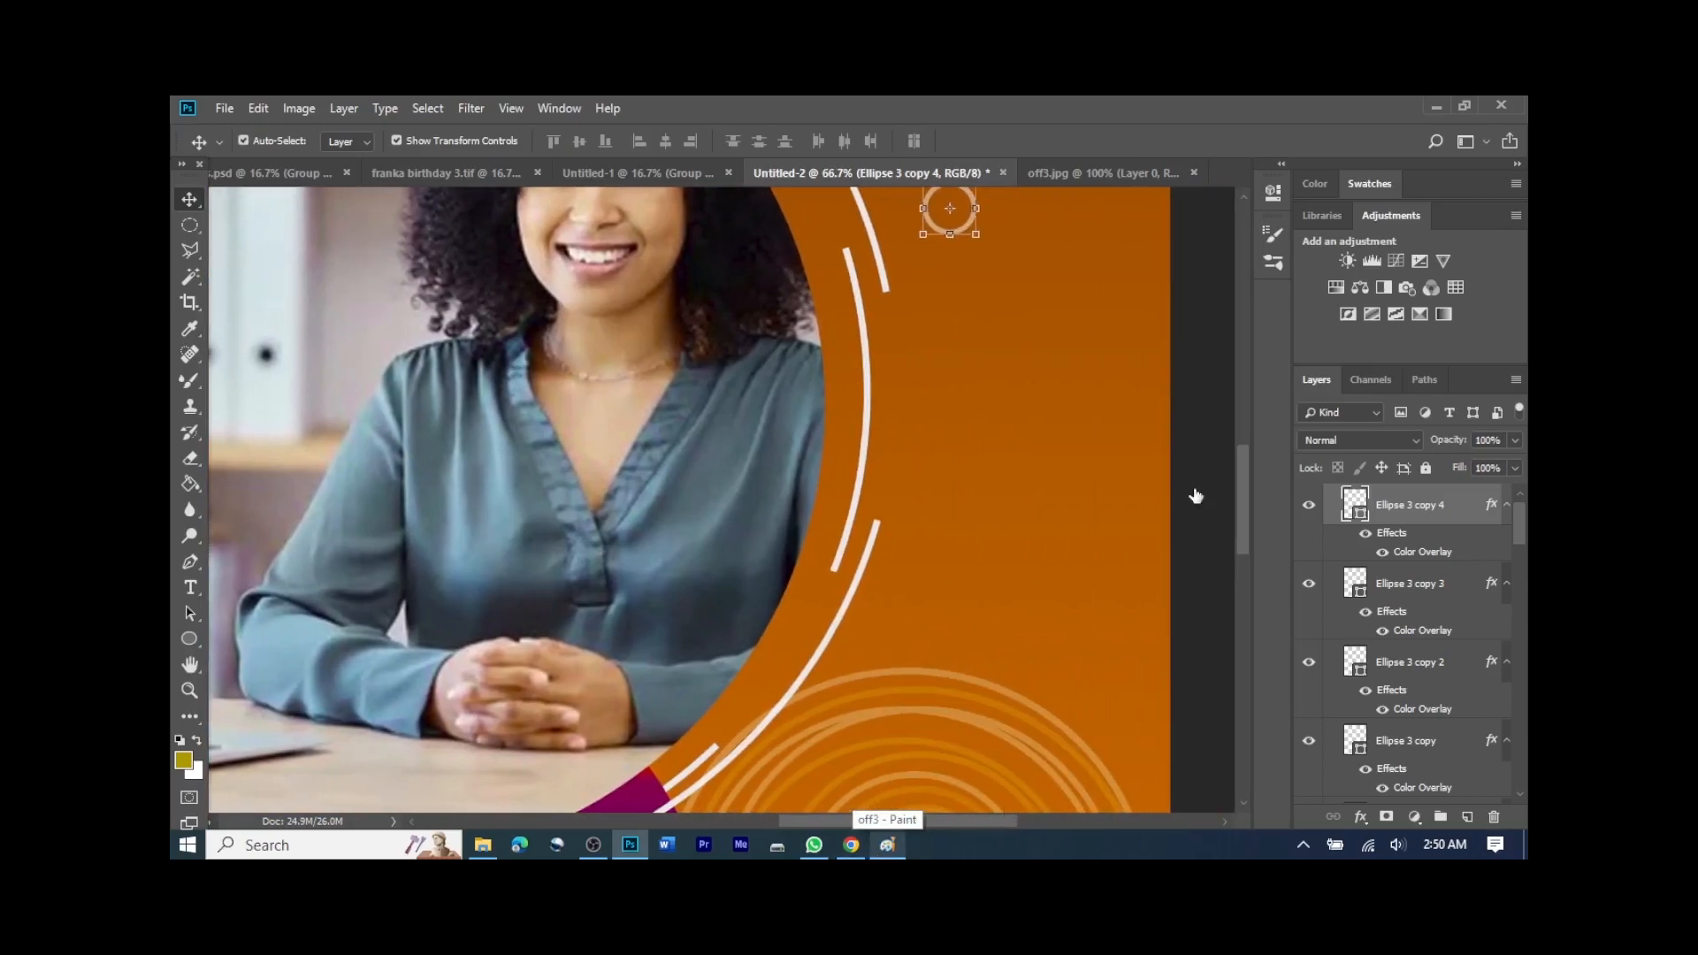
{"action": "left_click_drag", "start_coordinate": [1243, 506], "coordinate": [1234, 467]}
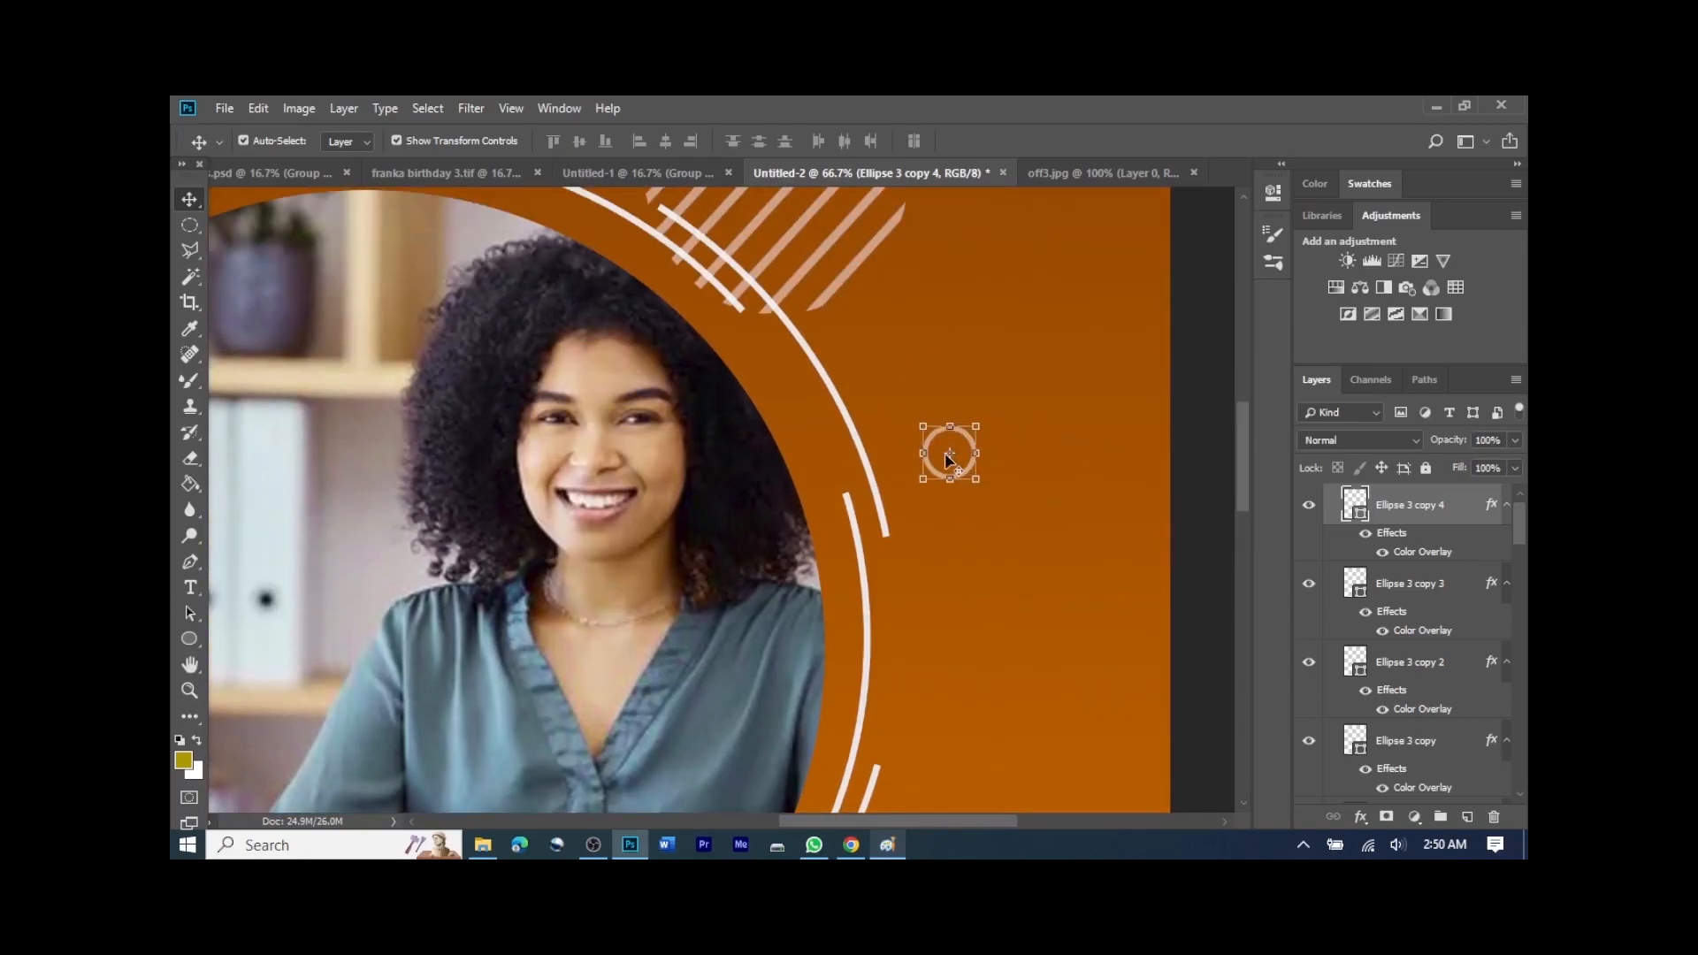
{"action": "key", "text": "ctrl"}
{"action": "key", "text": "ctrl+t"}
{"action": "left_click_drag", "start_coordinate": [950, 452], "coordinate": [1140, 458]}
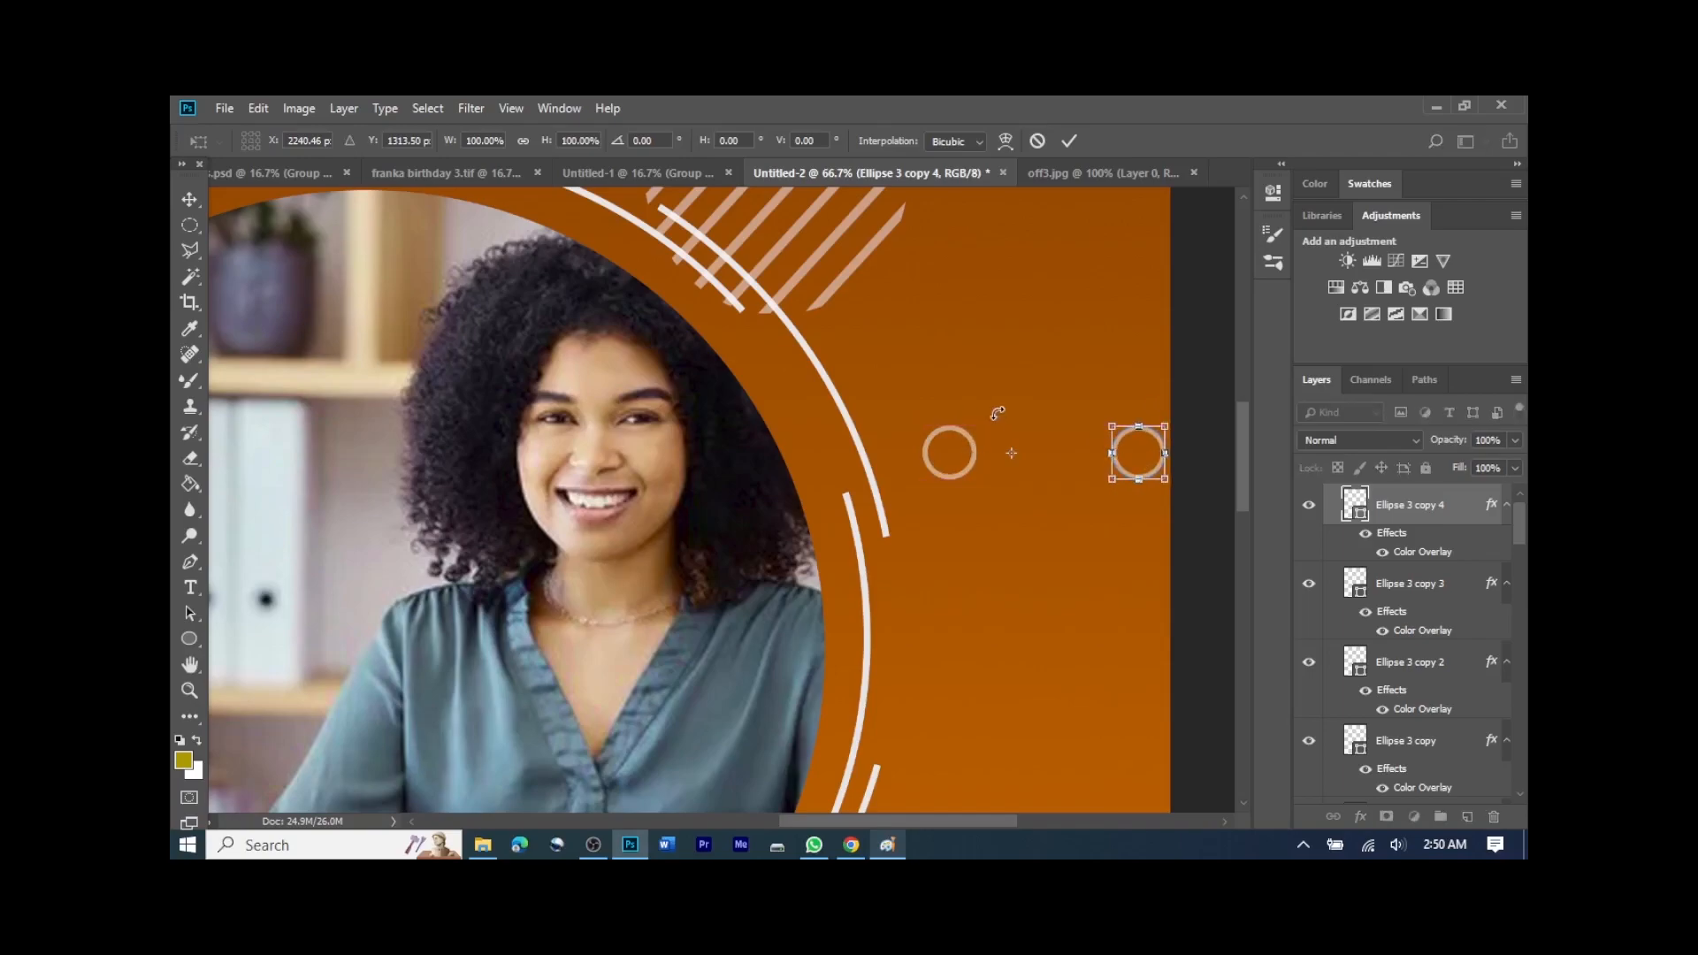
{"action": "key", "text": "Return"}
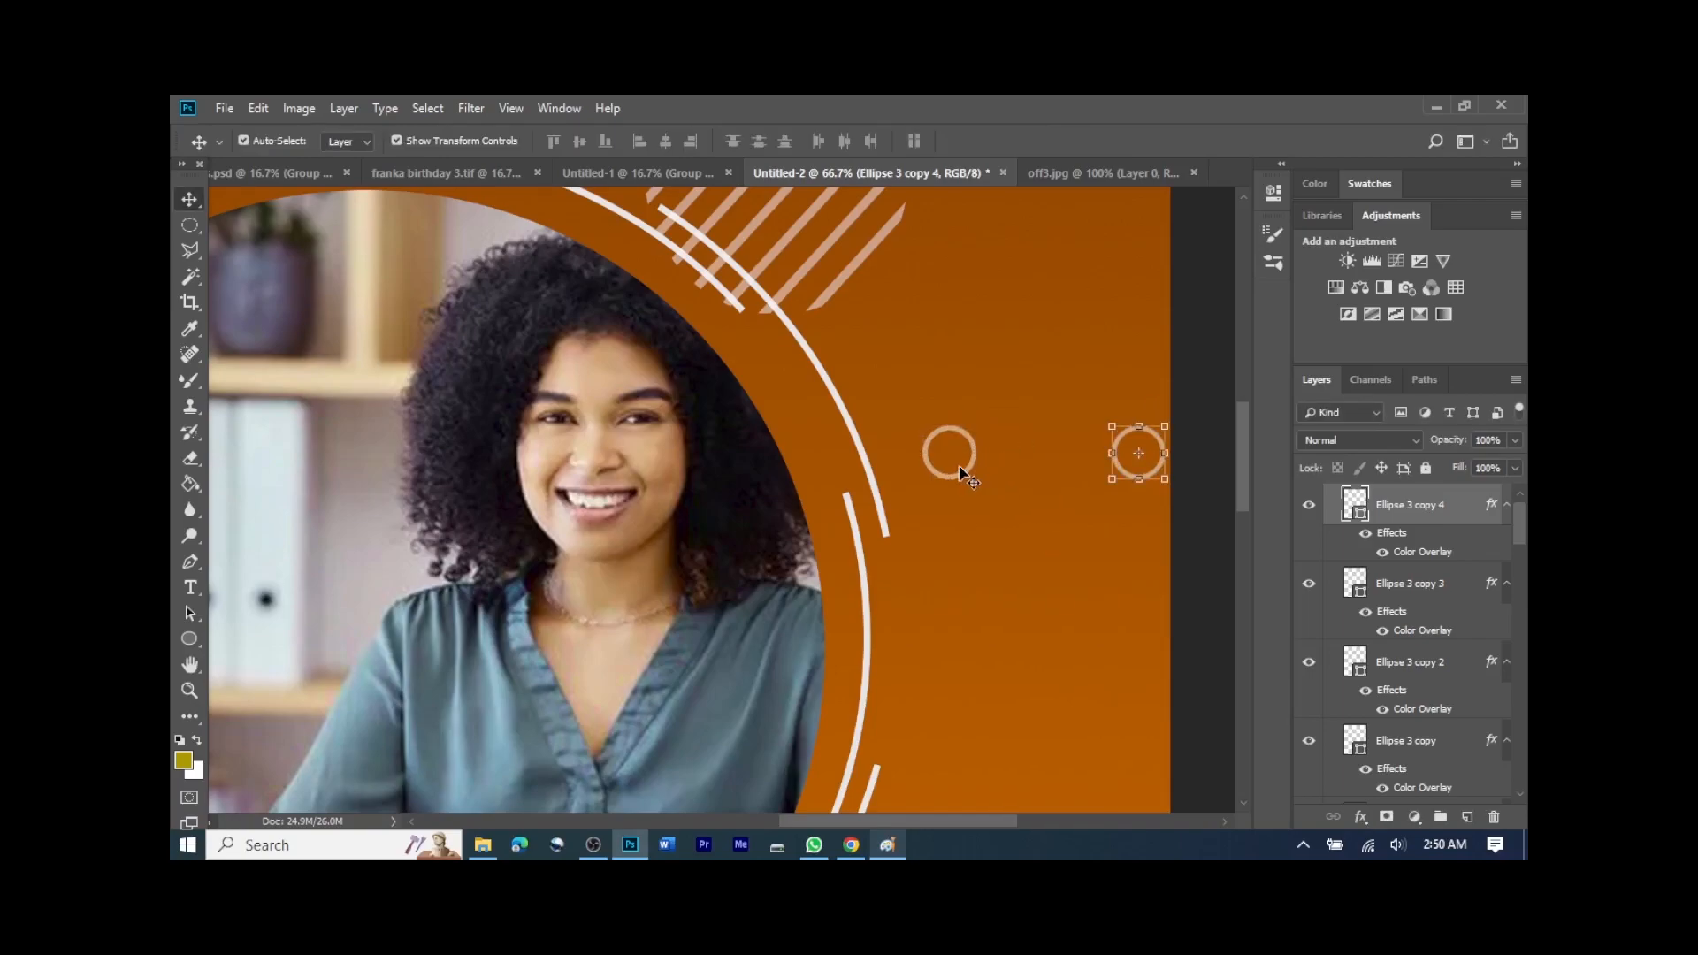
Step: Position the remaining ring copies to form an evenly spaced row of four between the portrait's rim and the page's right edge
{"action": "left_click", "coordinate": [962, 475]}
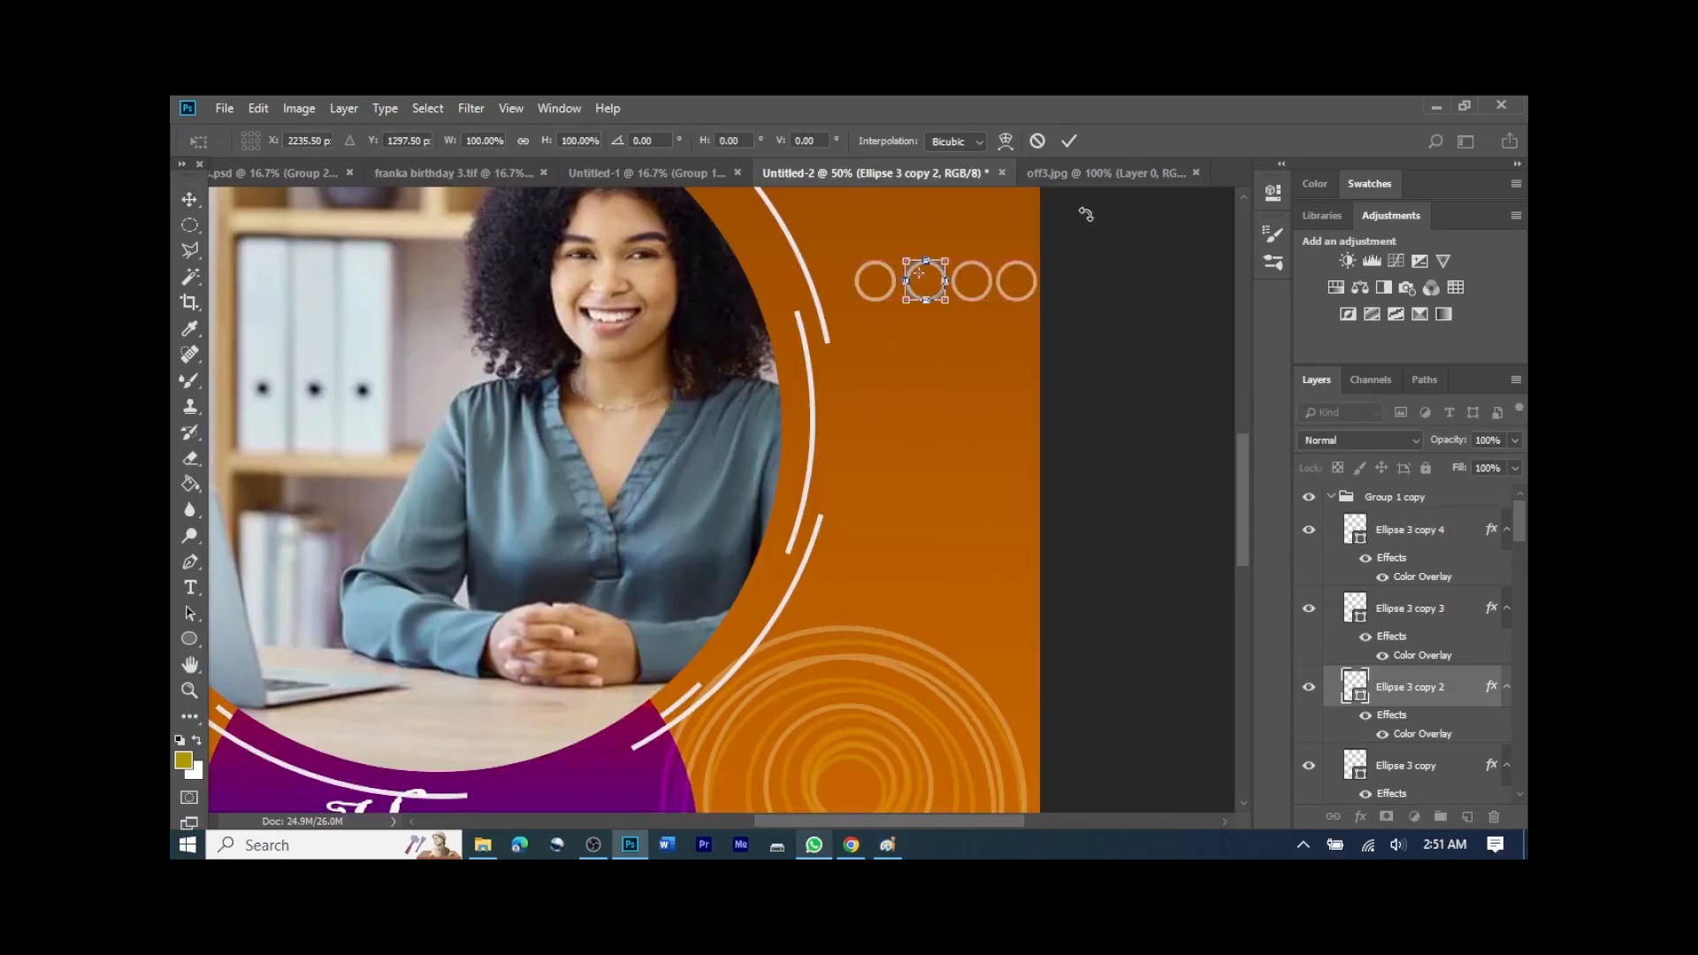
{"action": "left_click", "coordinate": [1069, 143]}
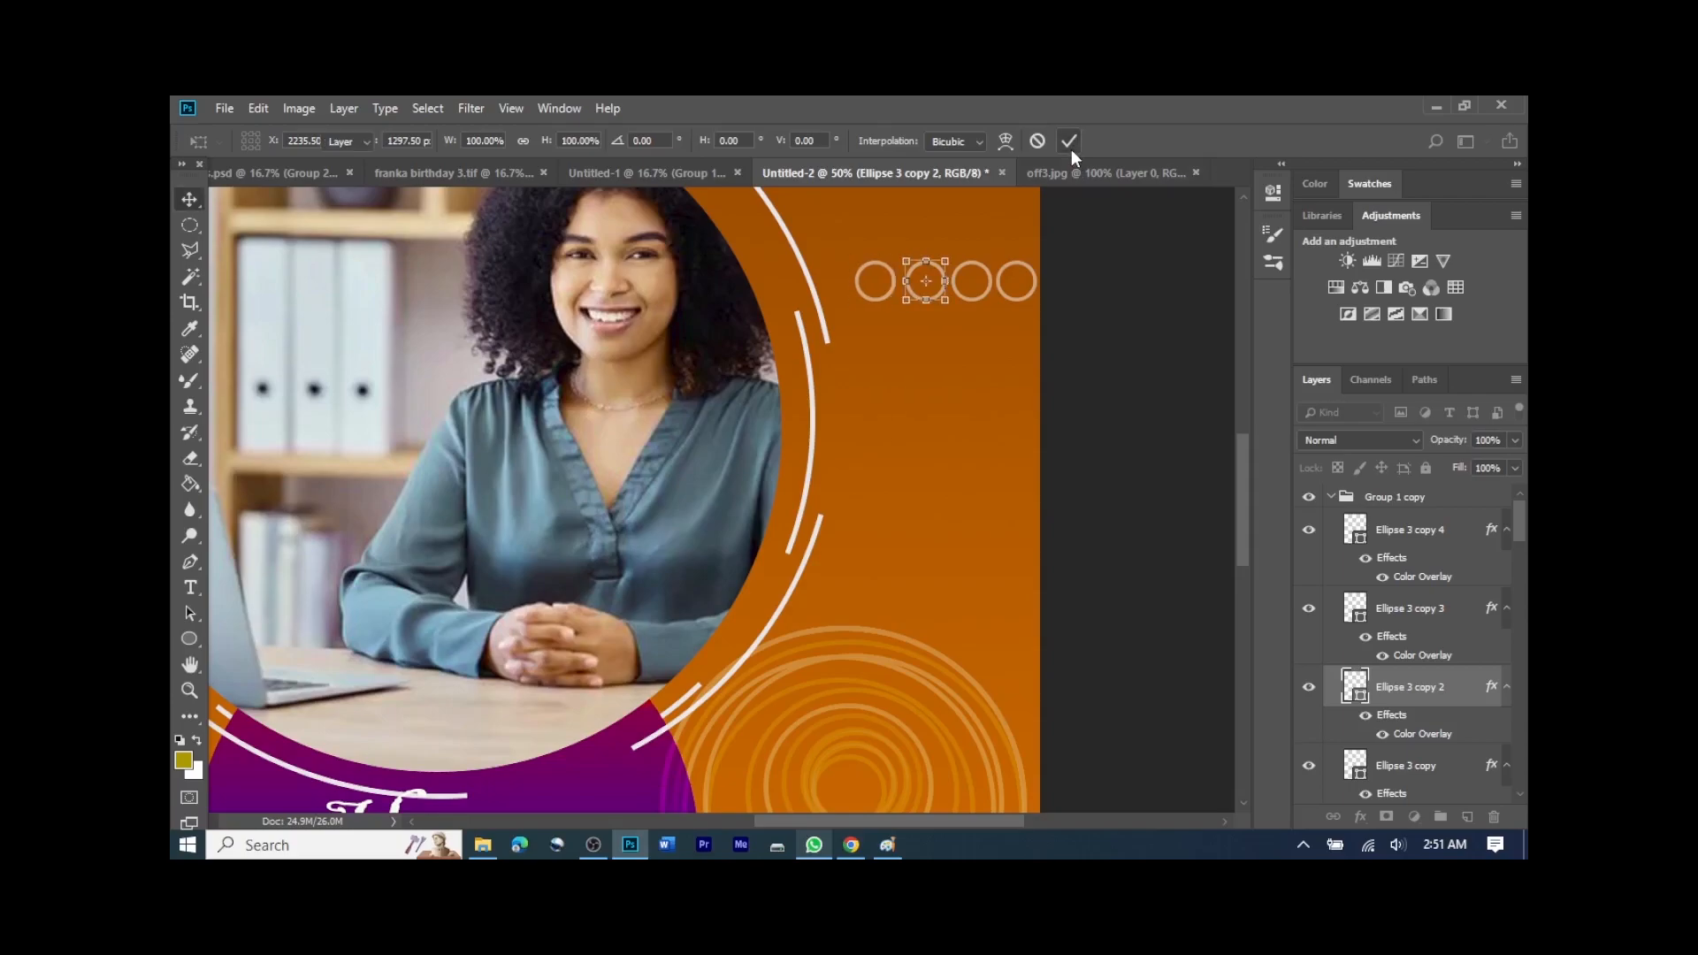
{"action": "left_click", "coordinate": [1175, 426]}
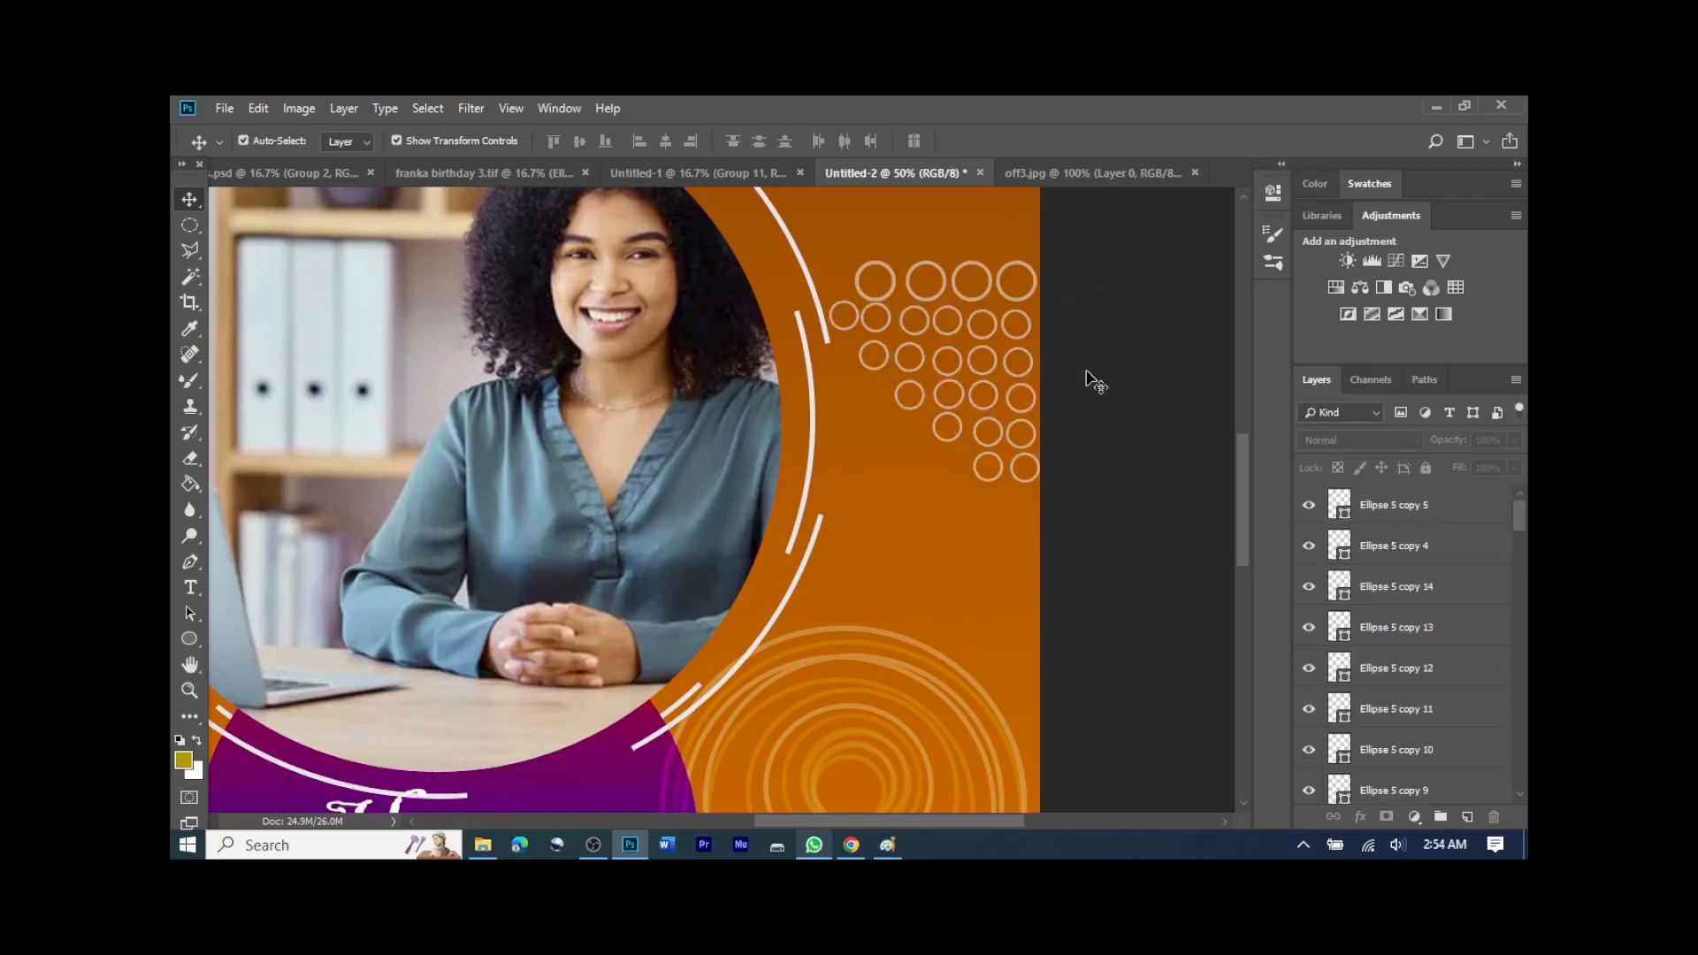
{"action": "key", "text": "ctrl"}
{"action": "key", "text": "ctrl+minus"}
{"action": "key", "text": "ctrl+minus"}
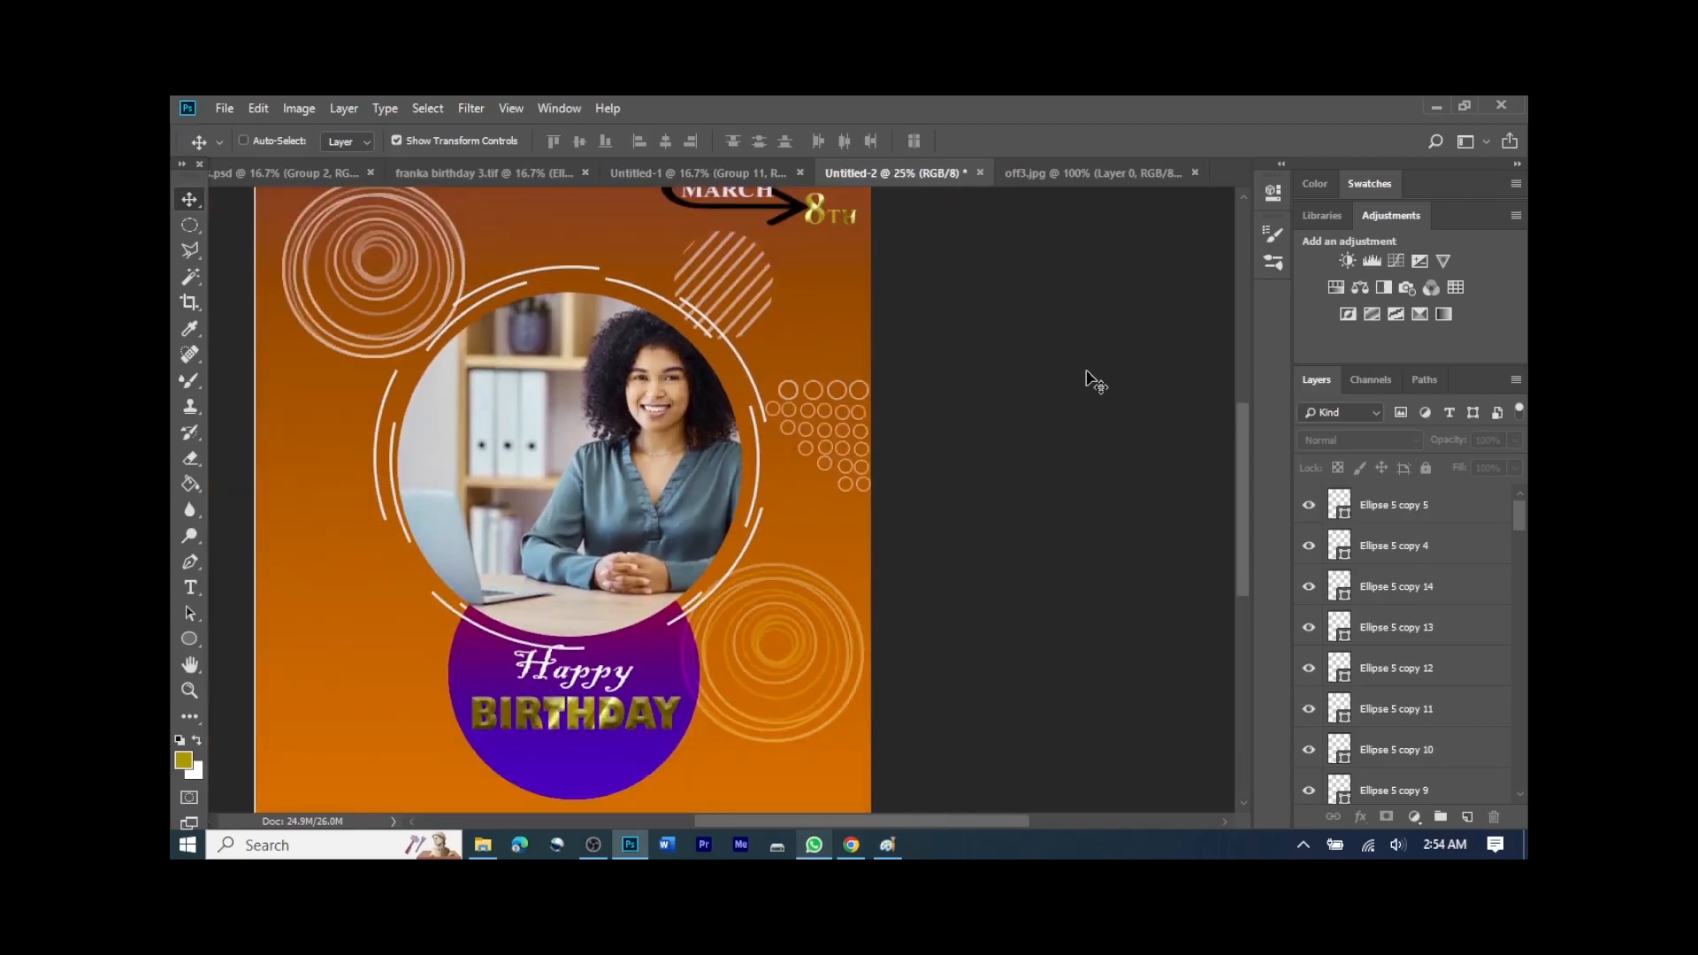
Step: Draw a circle about 180 px in diameter in the empty area to the left of the portrait's lower half
{"action": "key", "text": "ctrl+minus"}
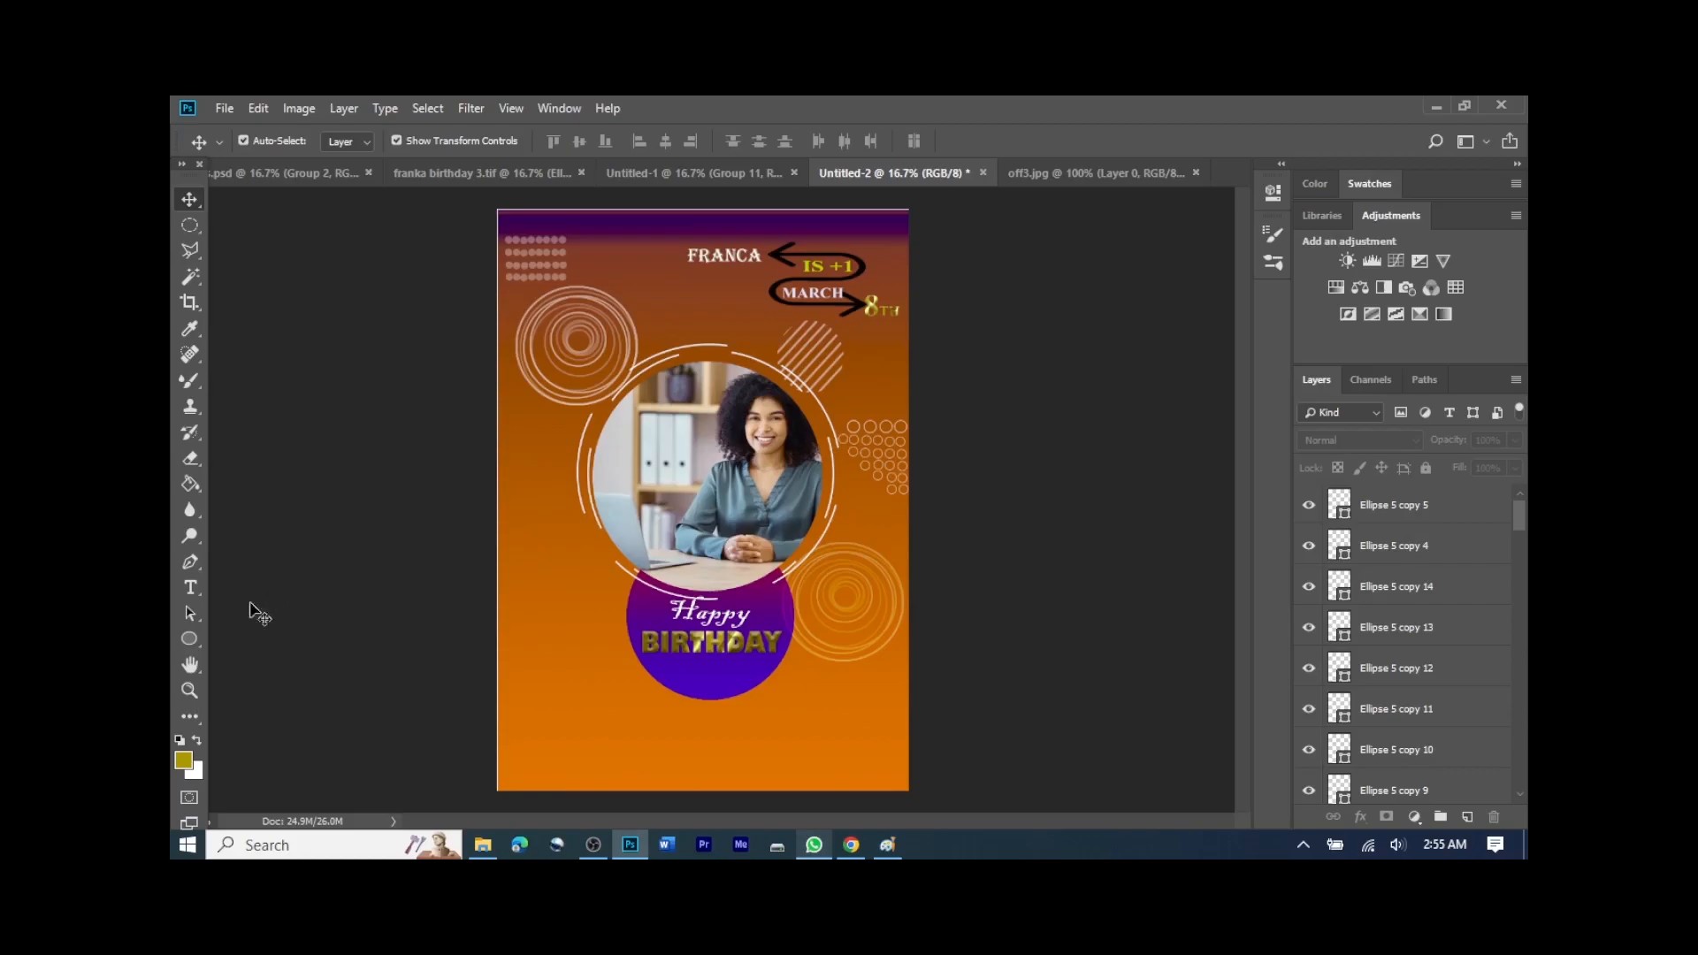
{"action": "left_click", "coordinate": [191, 639]}
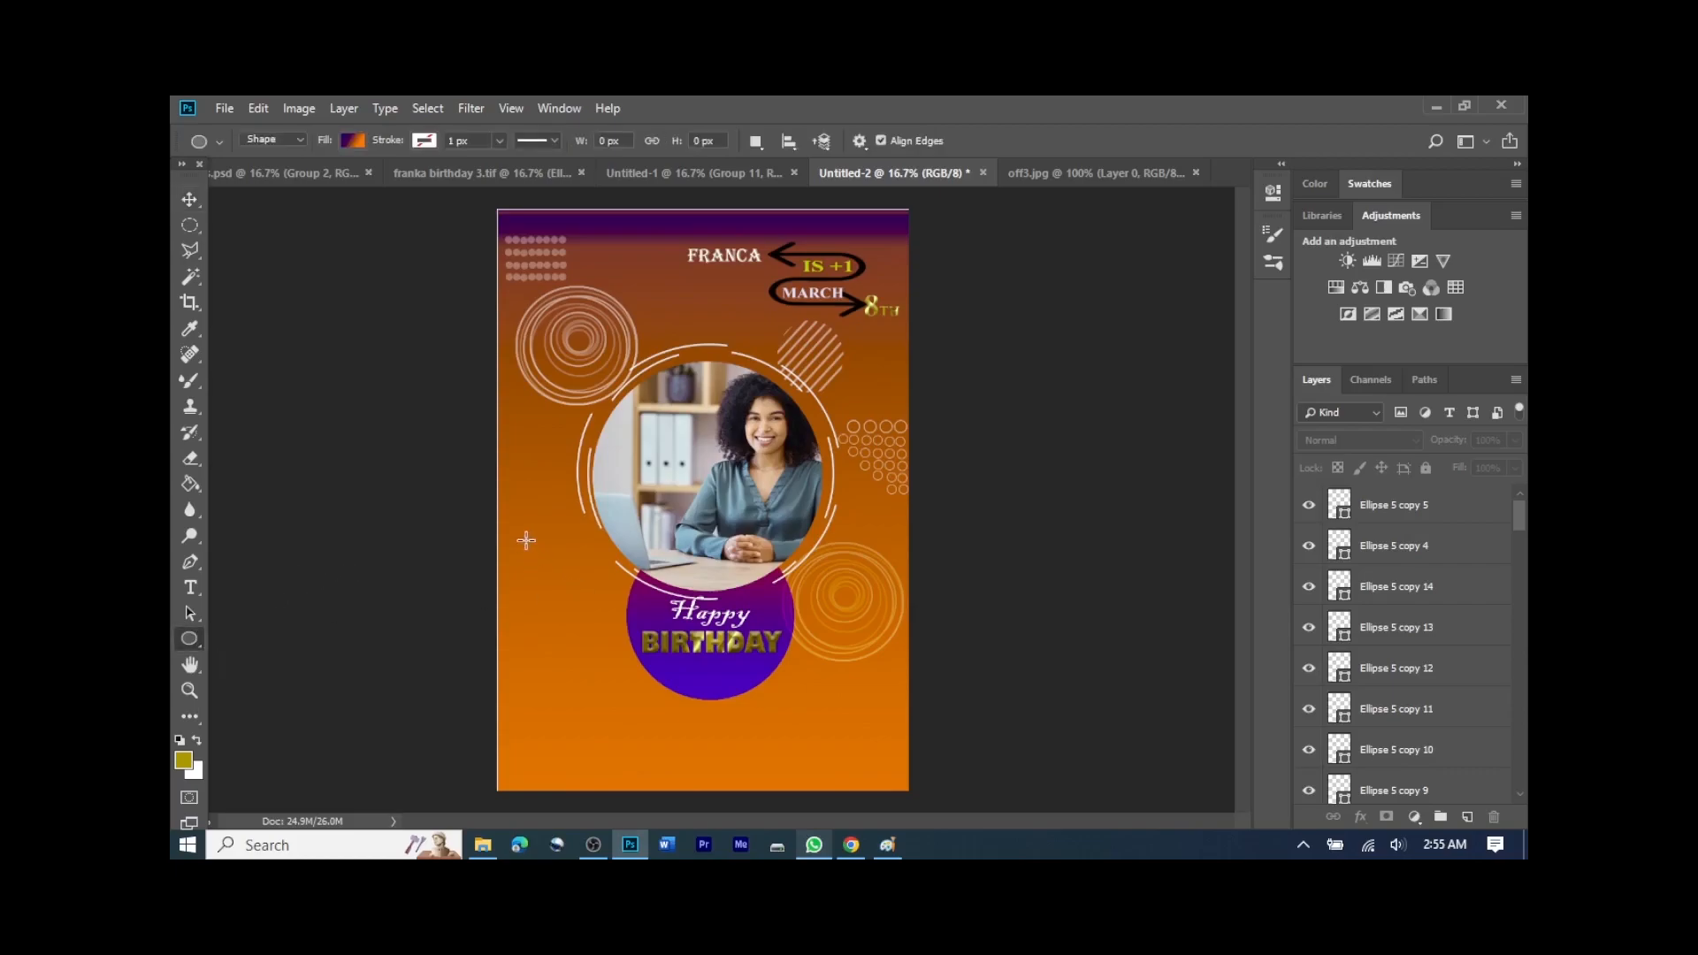
{"action": "left_click_drag", "start_coordinate": [519, 521], "coordinate": [545, 567]}
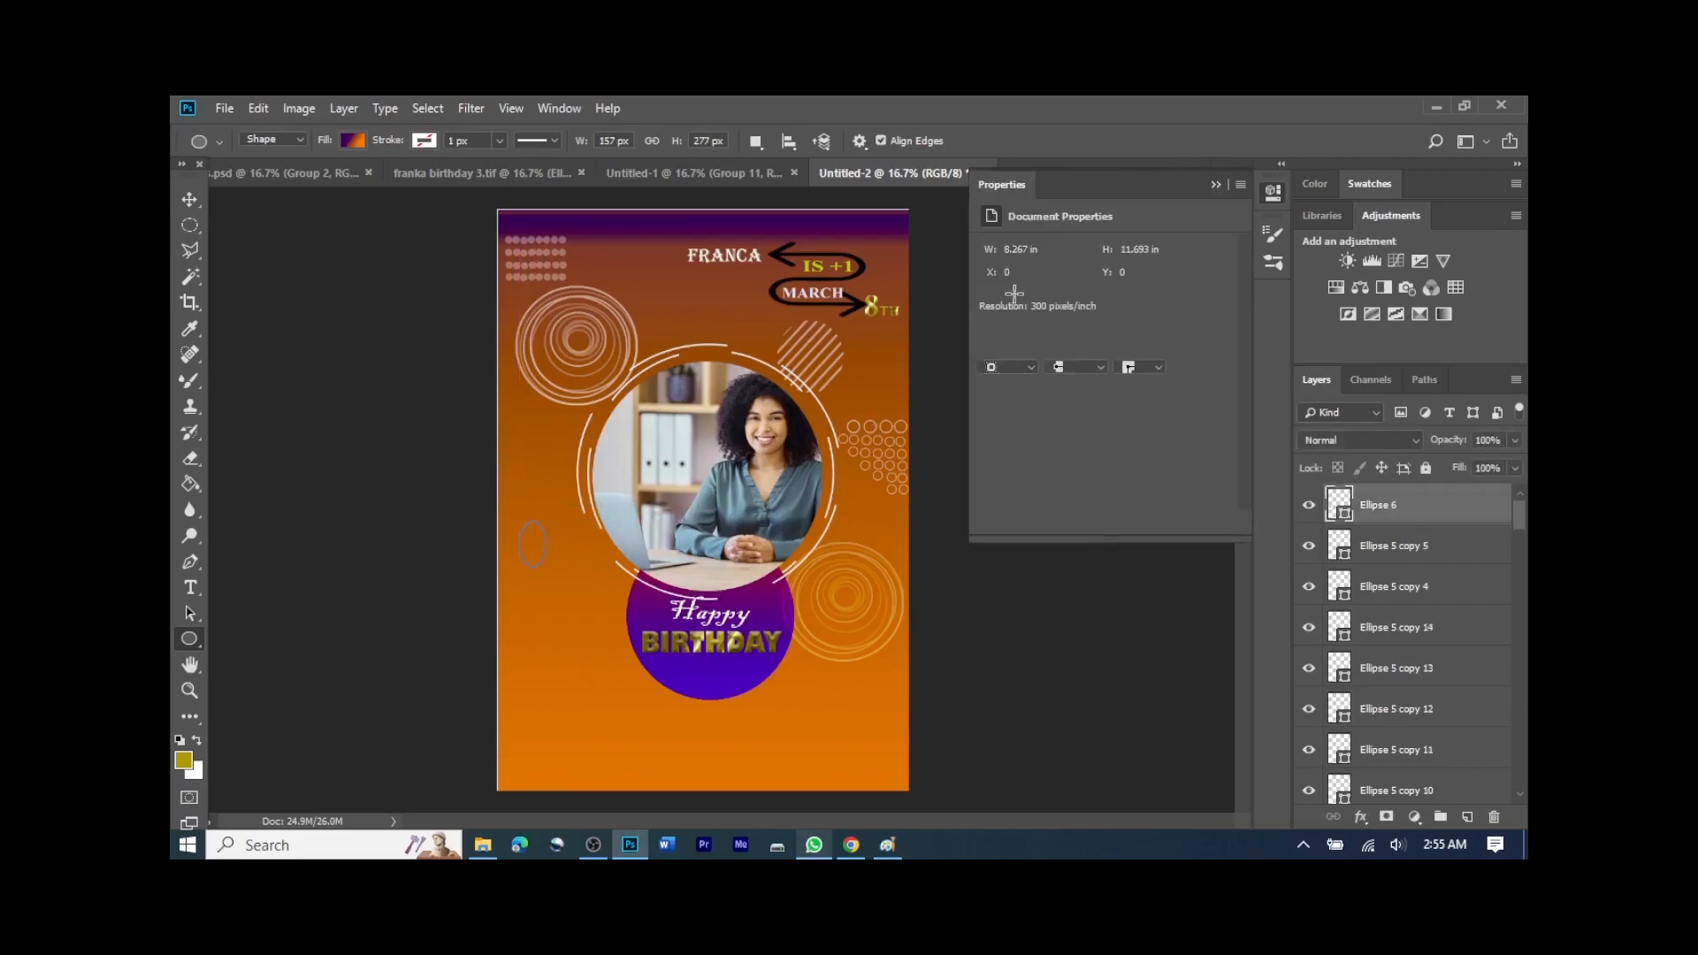
{"action": "key", "text": "ctrl+z"}
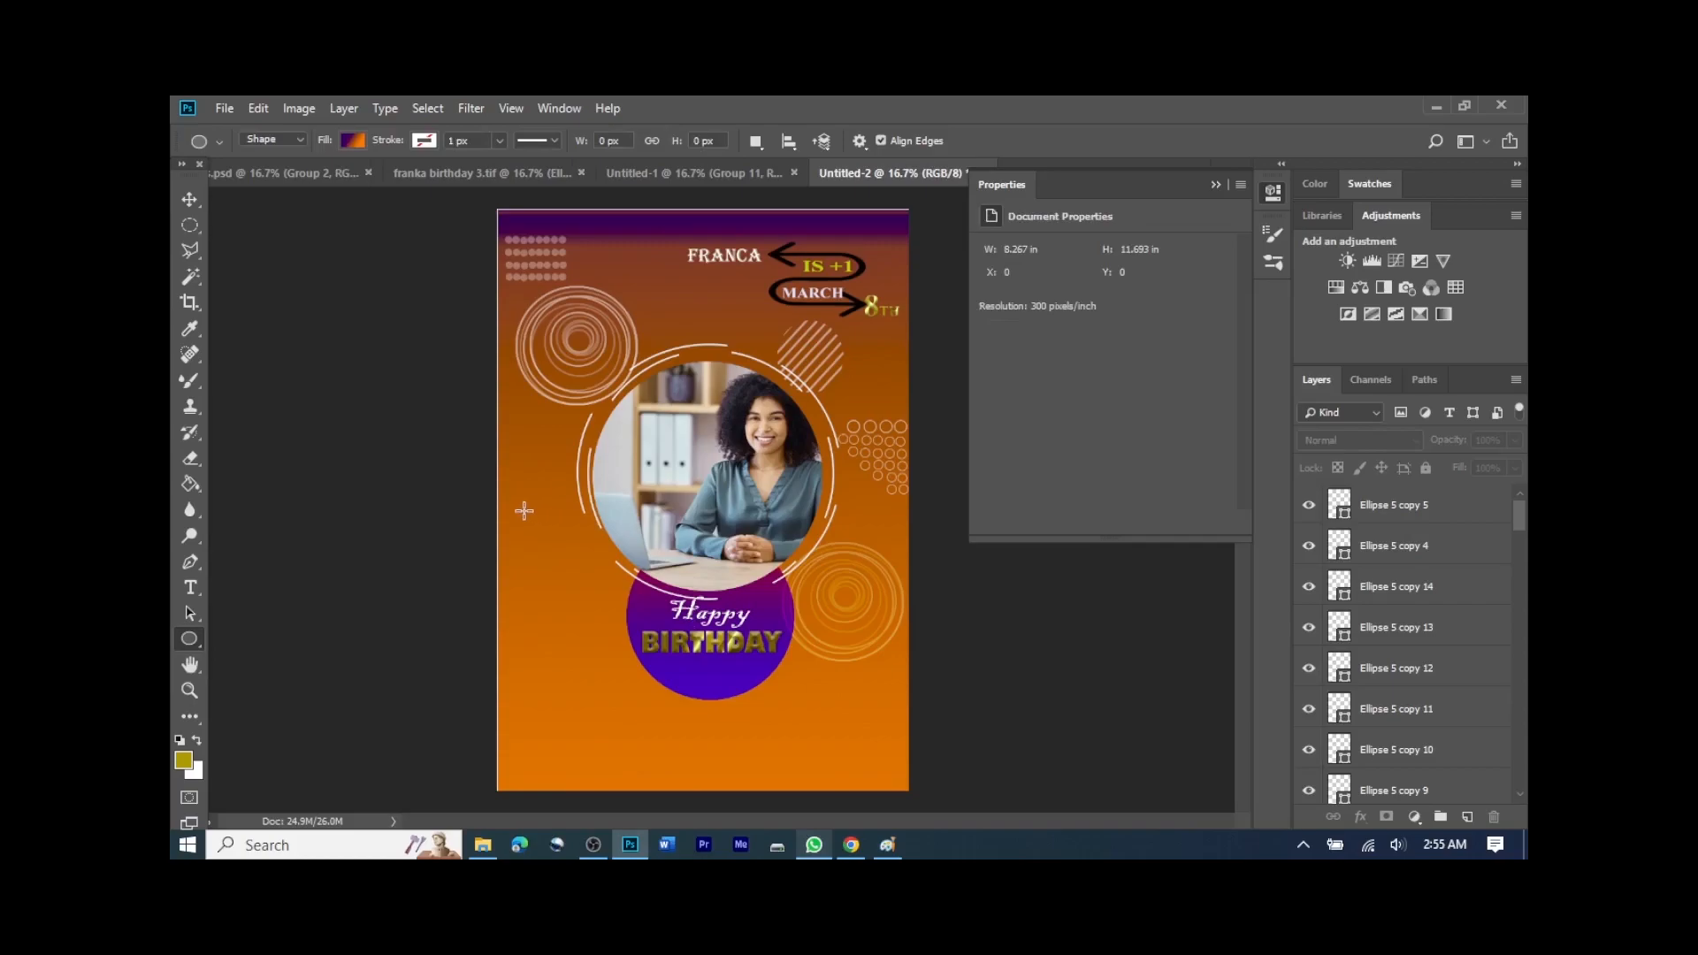
{"action": "left_click_drag", "start_coordinate": [521, 504], "coordinate": [554, 534]}
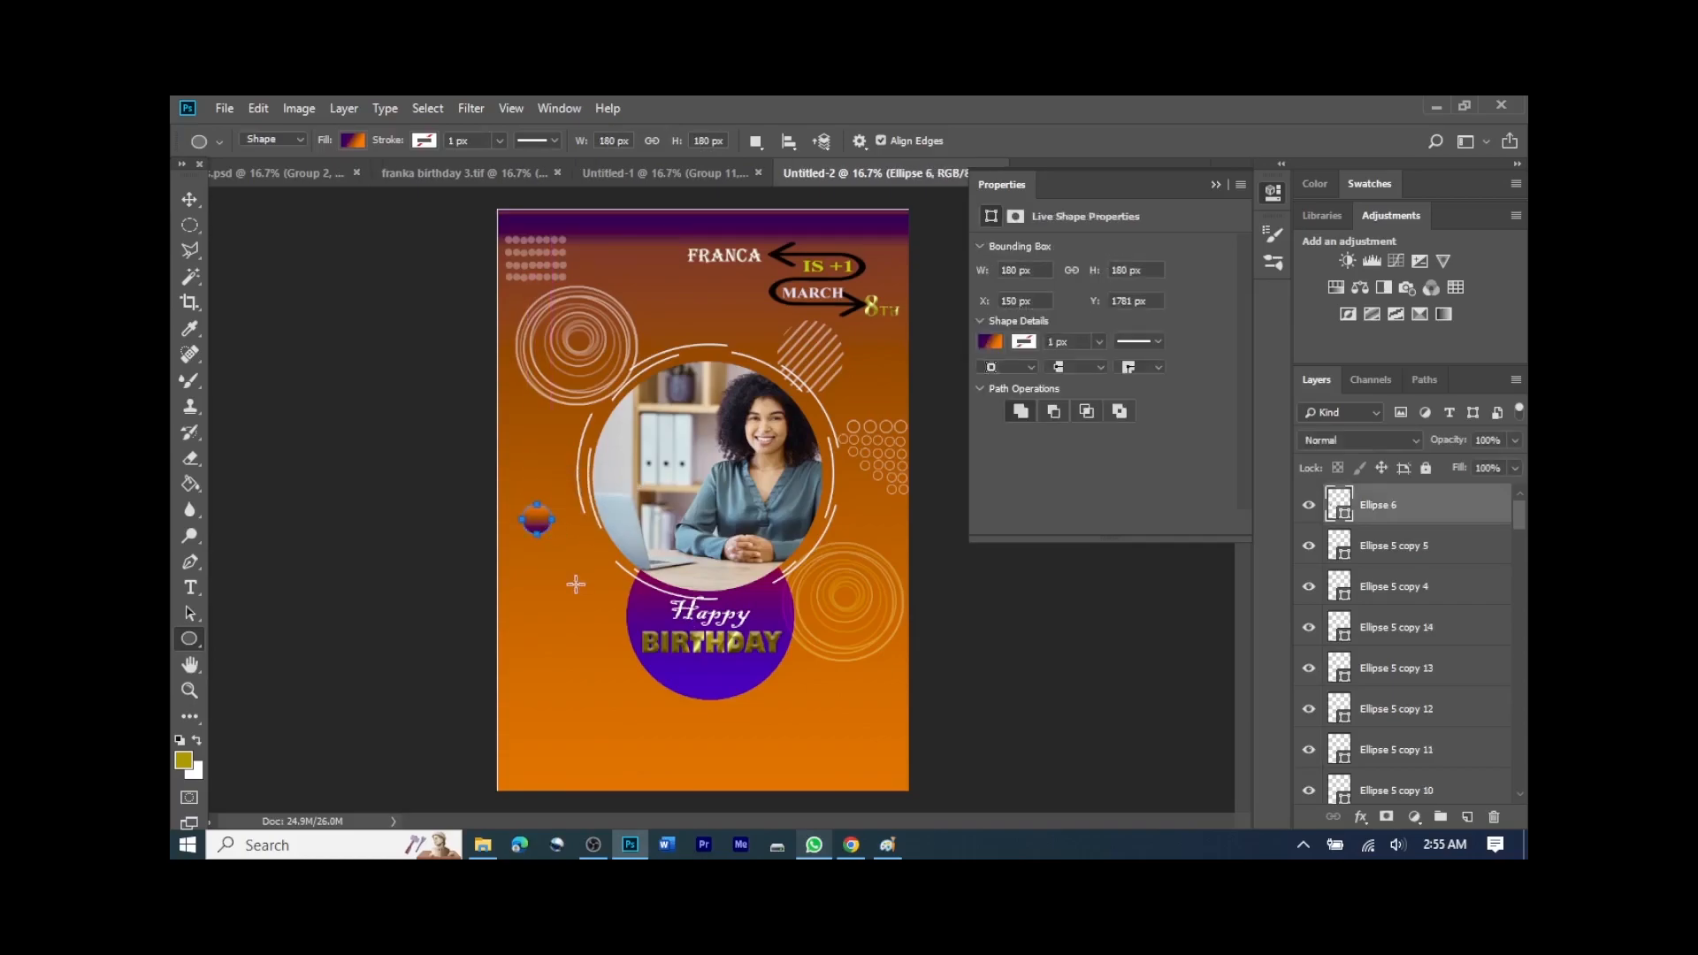
Step: Turn the new circle into an outlined ring by removing its gradient fill and giving it a white stroke
{"action": "left_click", "coordinate": [360, 141]}
{"action": "left_click", "coordinate": [268, 180]}
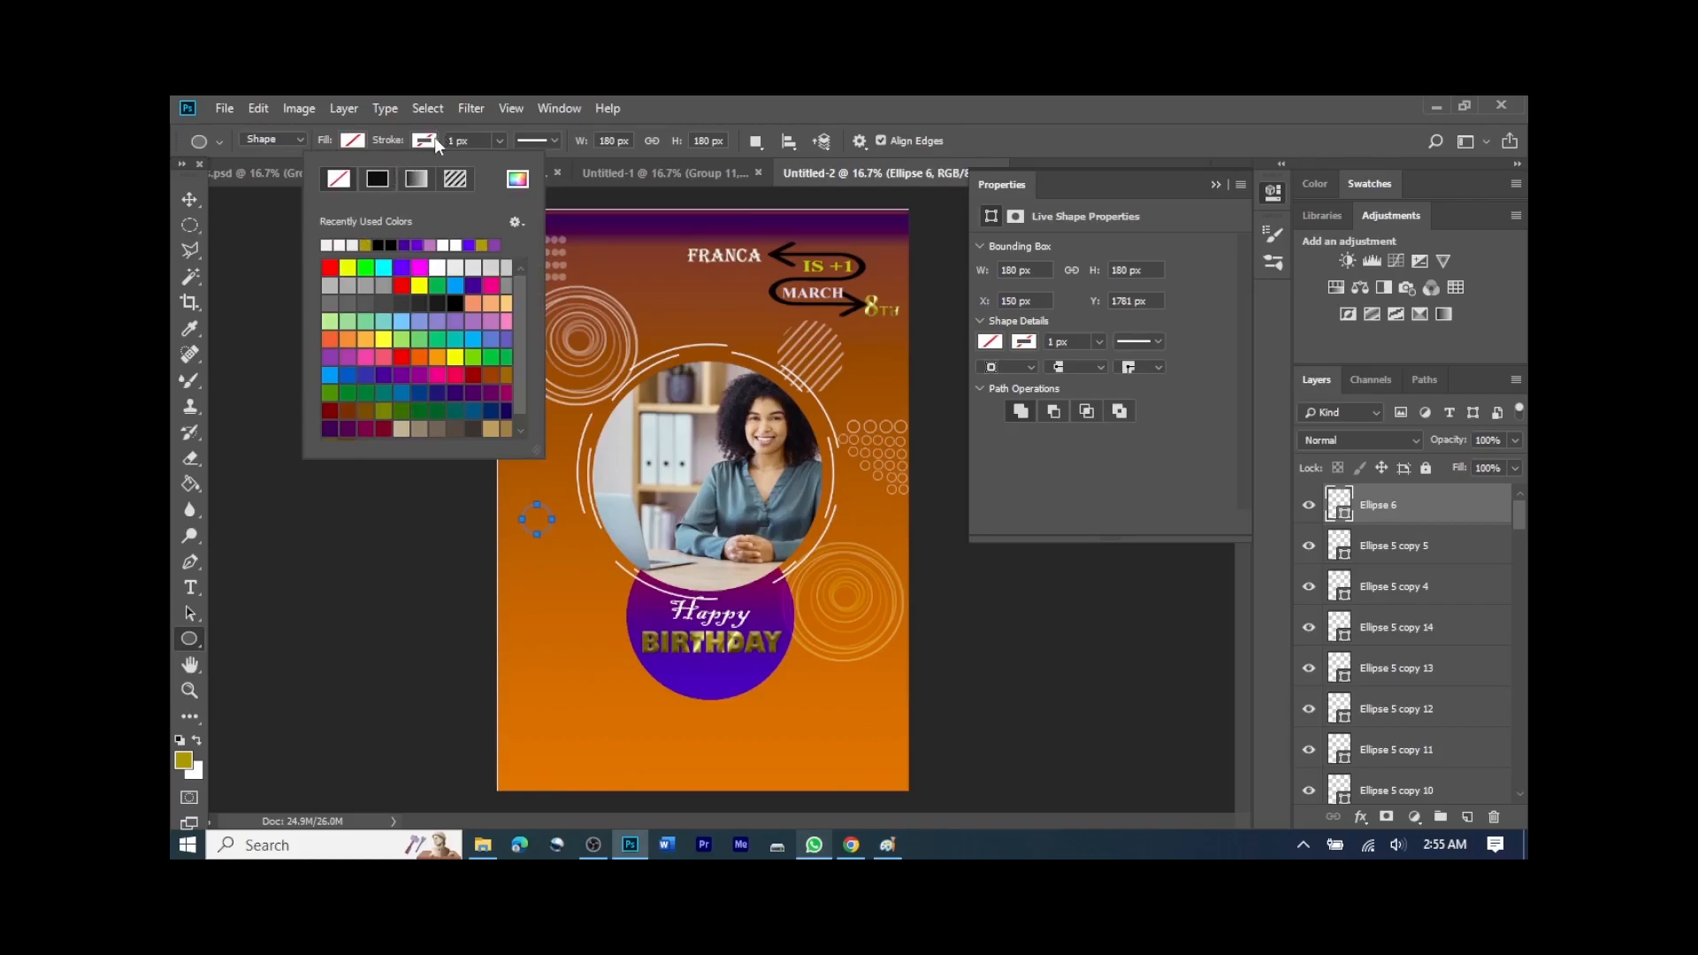
{"action": "left_click", "coordinate": [459, 141]}
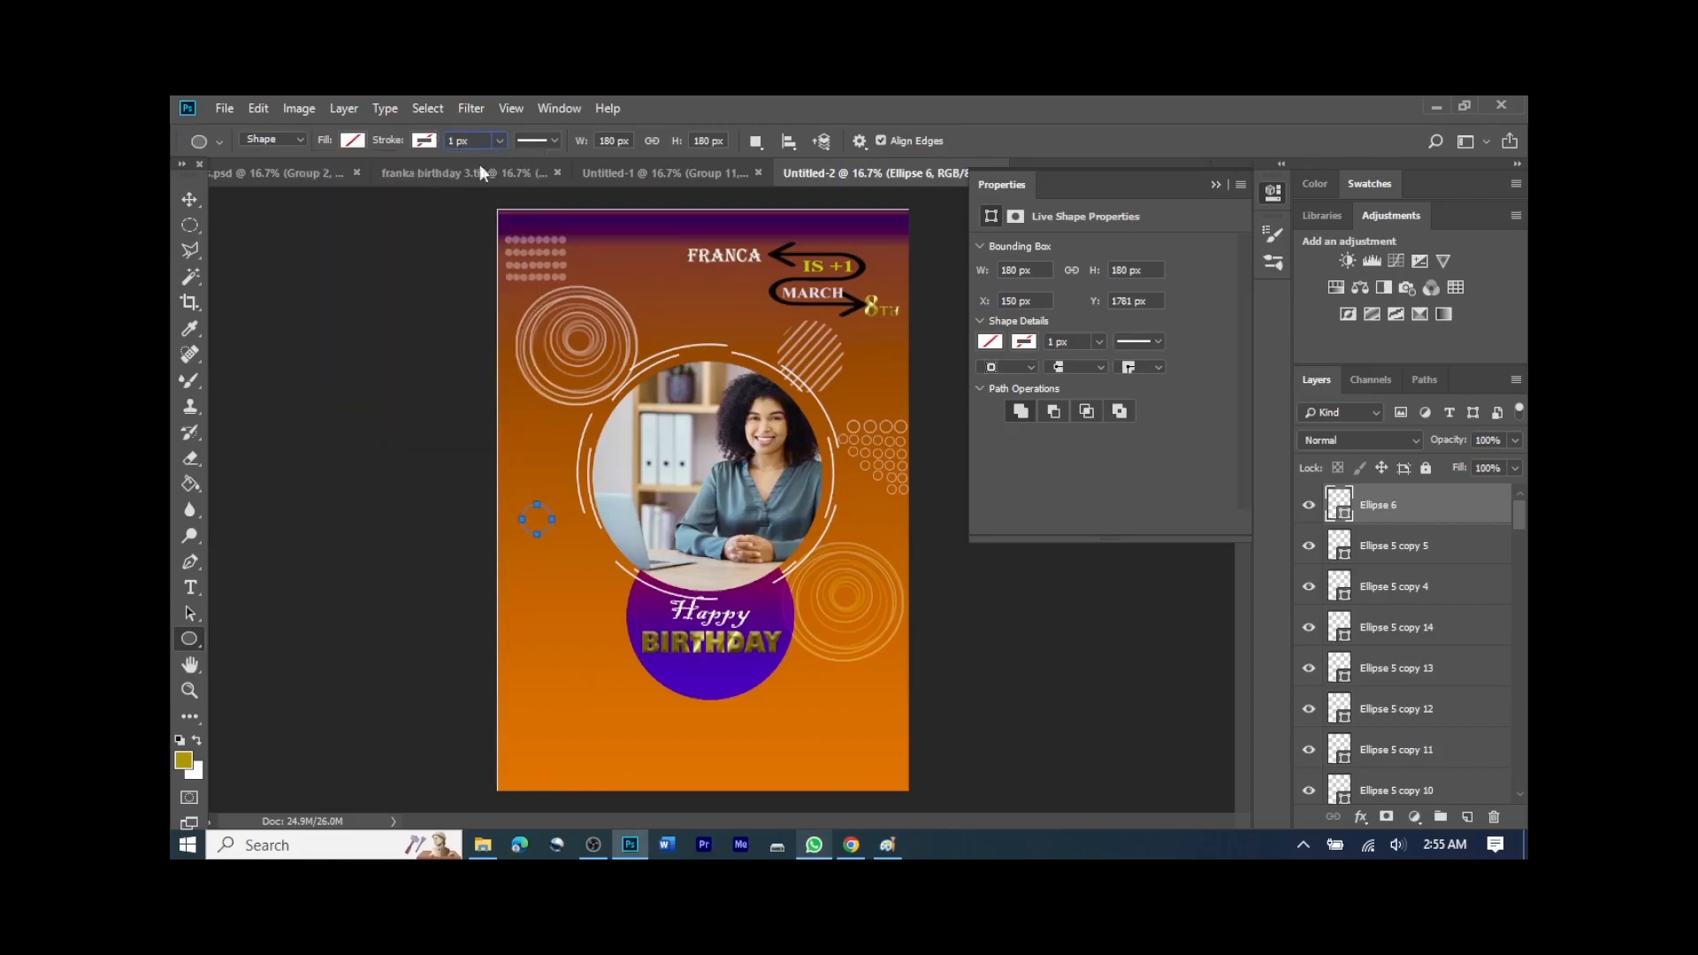
{"action": "type", "text": "7"}
{"action": "left_click", "coordinate": [426, 139]}
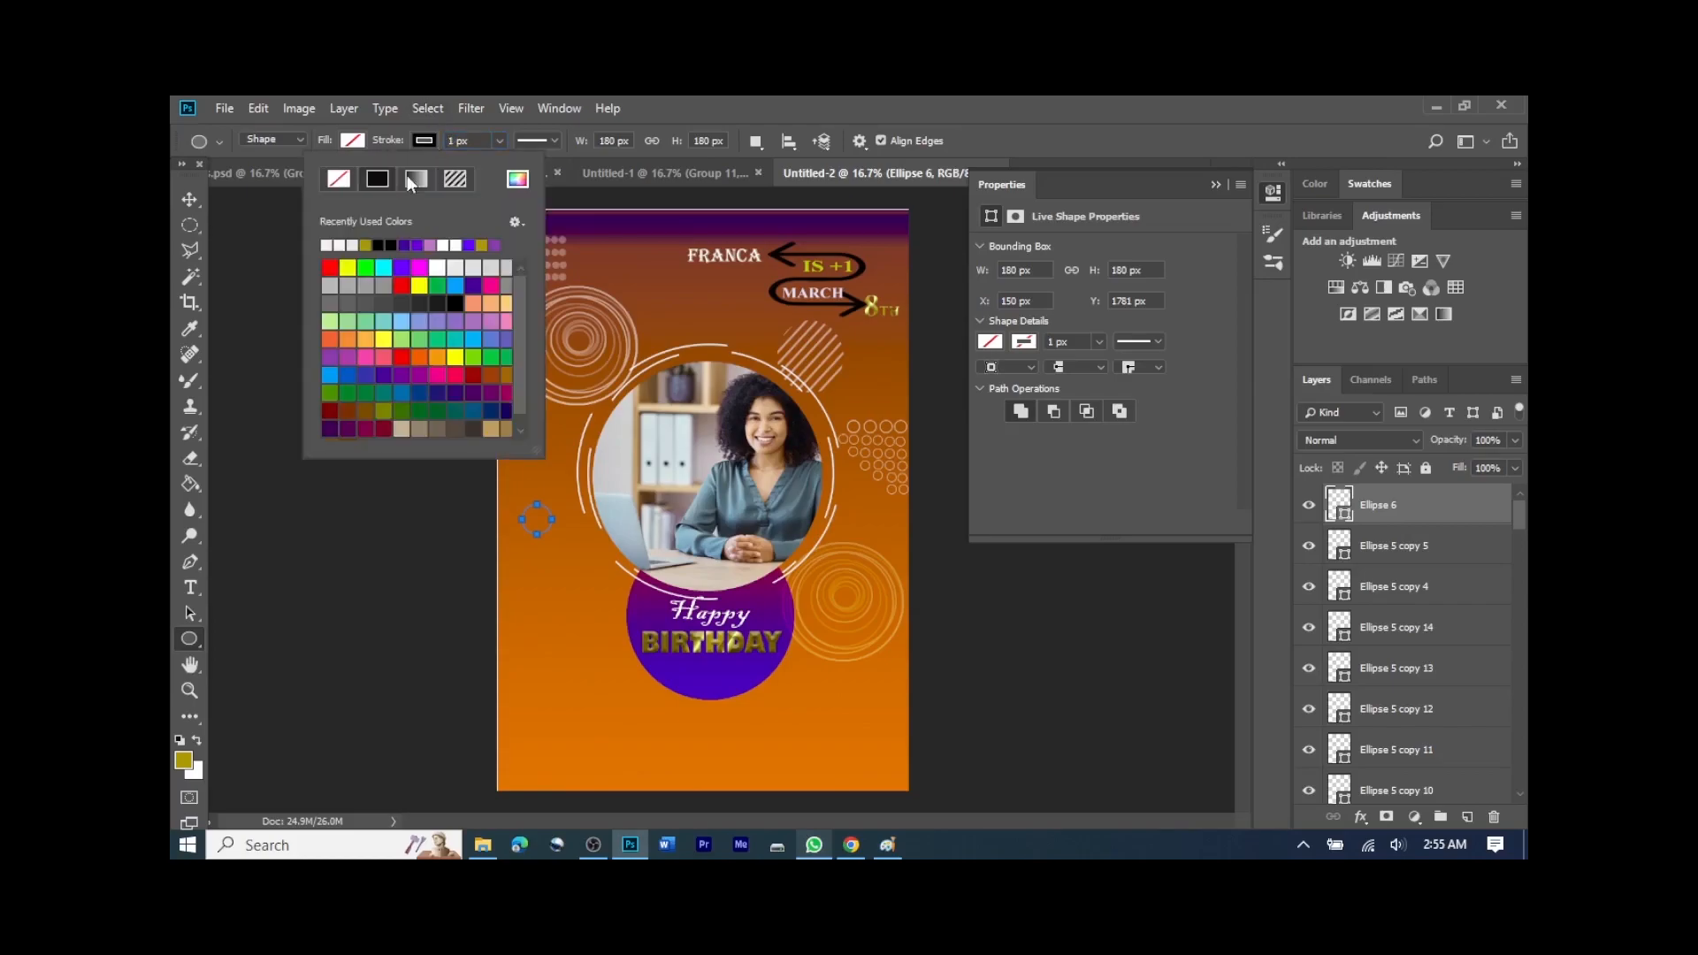
{"action": "left_click", "coordinate": [330, 246]}
Step: Duplicate the white ring beside the portrait seven times
{"action": "left_click", "coordinate": [199, 202]}
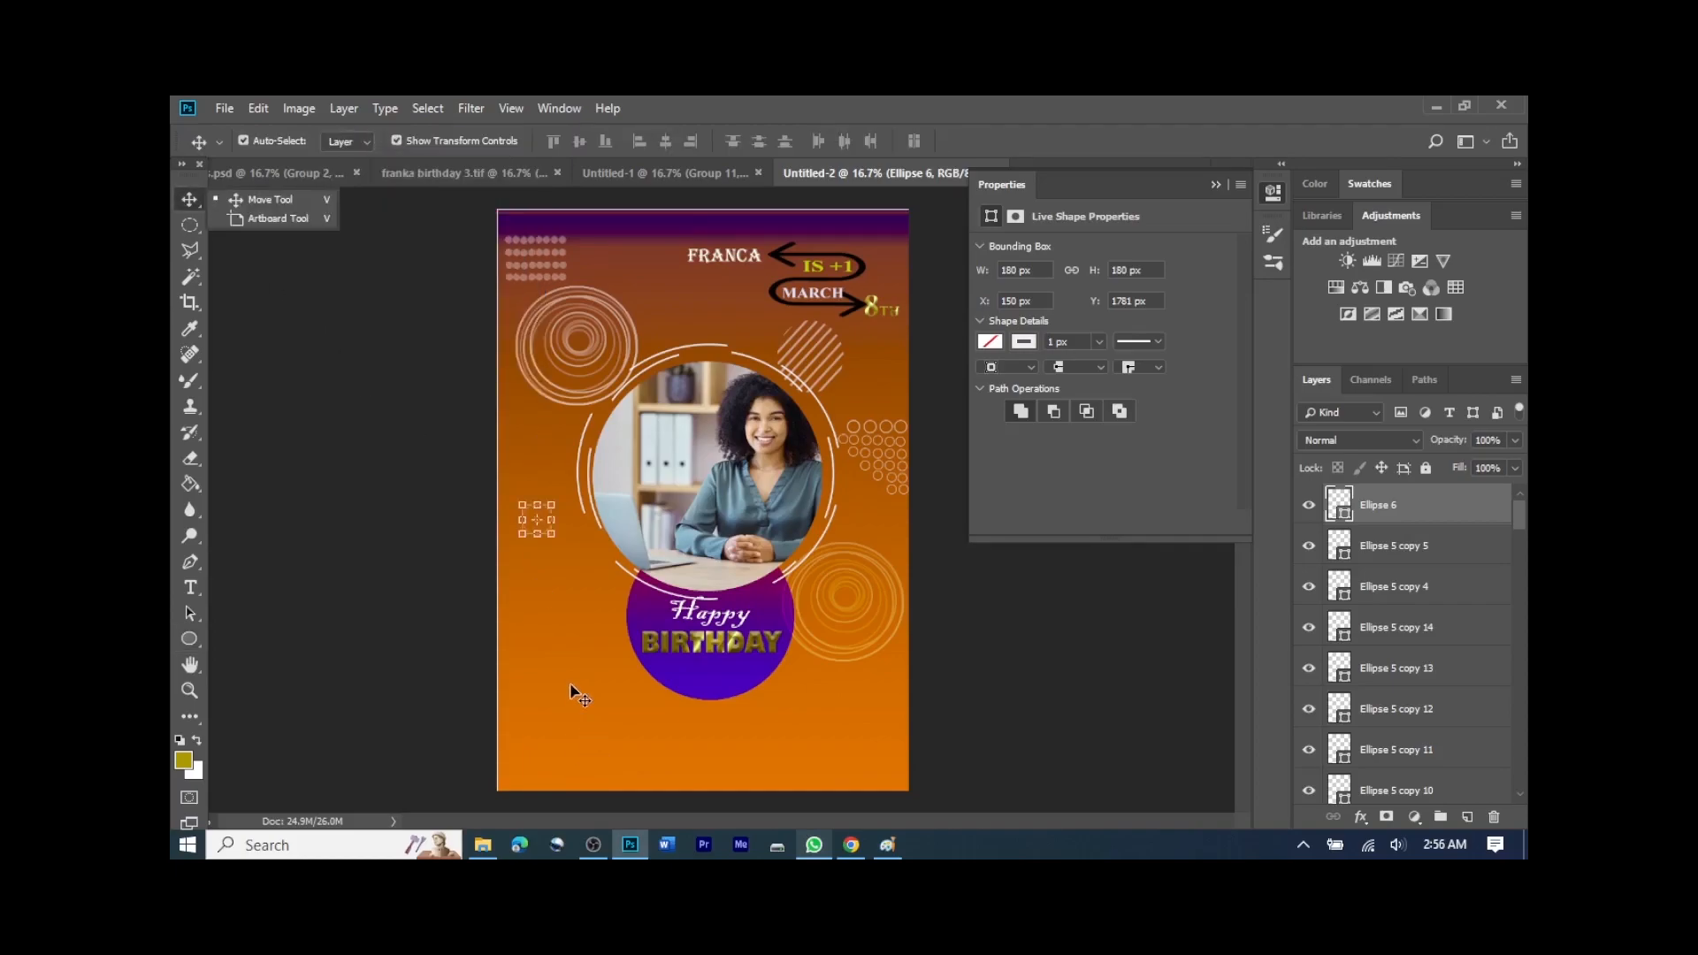
{"action": "key", "text": "ctrl"}
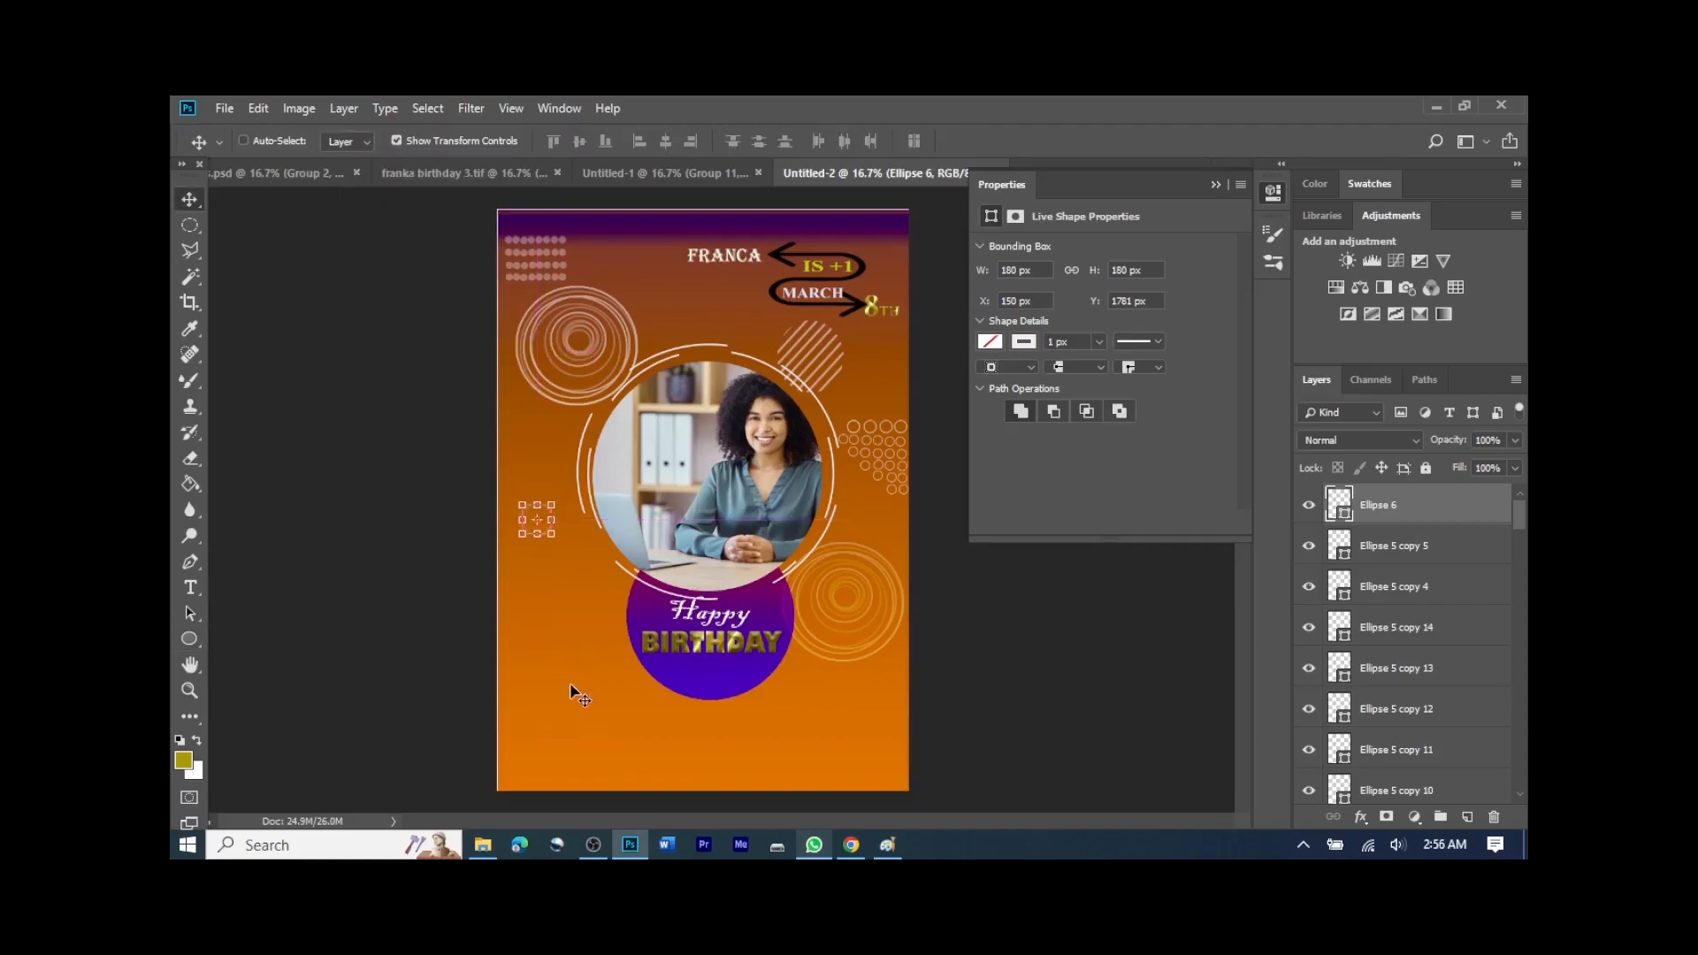
{"action": "key", "text": "ctrl+j"}
{"action": "key", "text": "ctrl+j"}
{"action": "key", "text": "ctrl+j"}
{"action": "key", "text": "ctrl+j"}
{"action": "key", "text": "ctrl+j"}
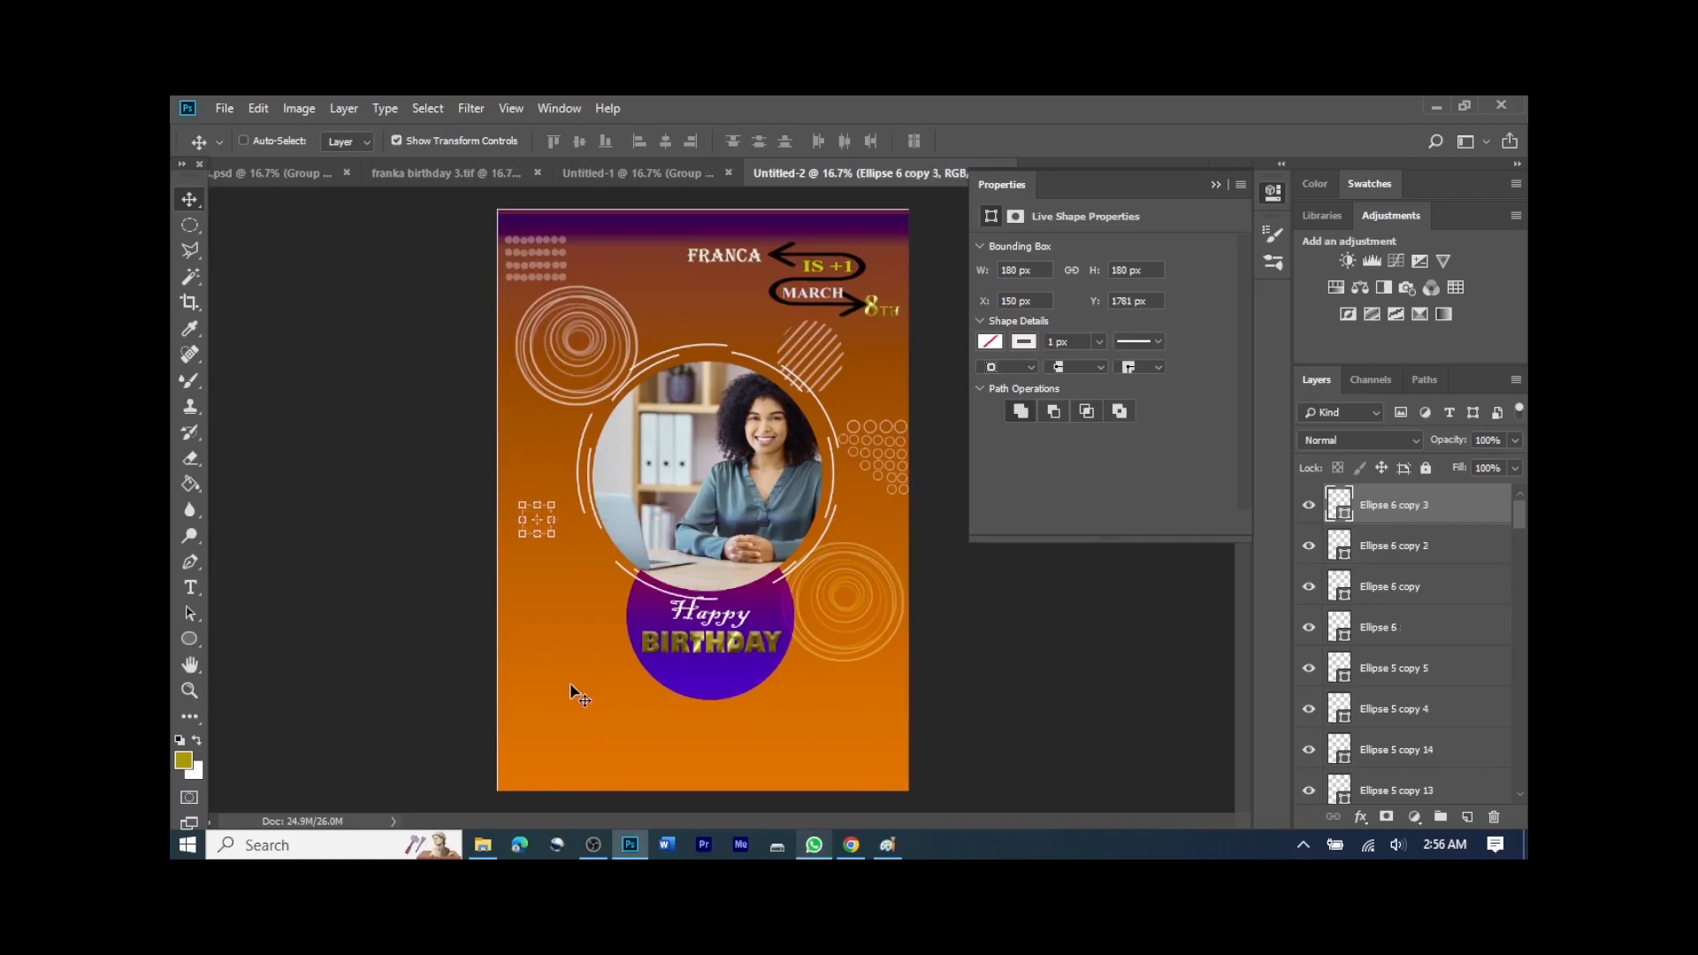
{"action": "key", "text": "ctrl+j"}
{"action": "key", "text": "ctrl+j"}
Step: Move the topmost ring copy directly below the original ring, cancelling the accidental distortion of its shape
{"action": "key", "text": "ctrl+plus"}
{"action": "key", "text": "ctrl+plus"}
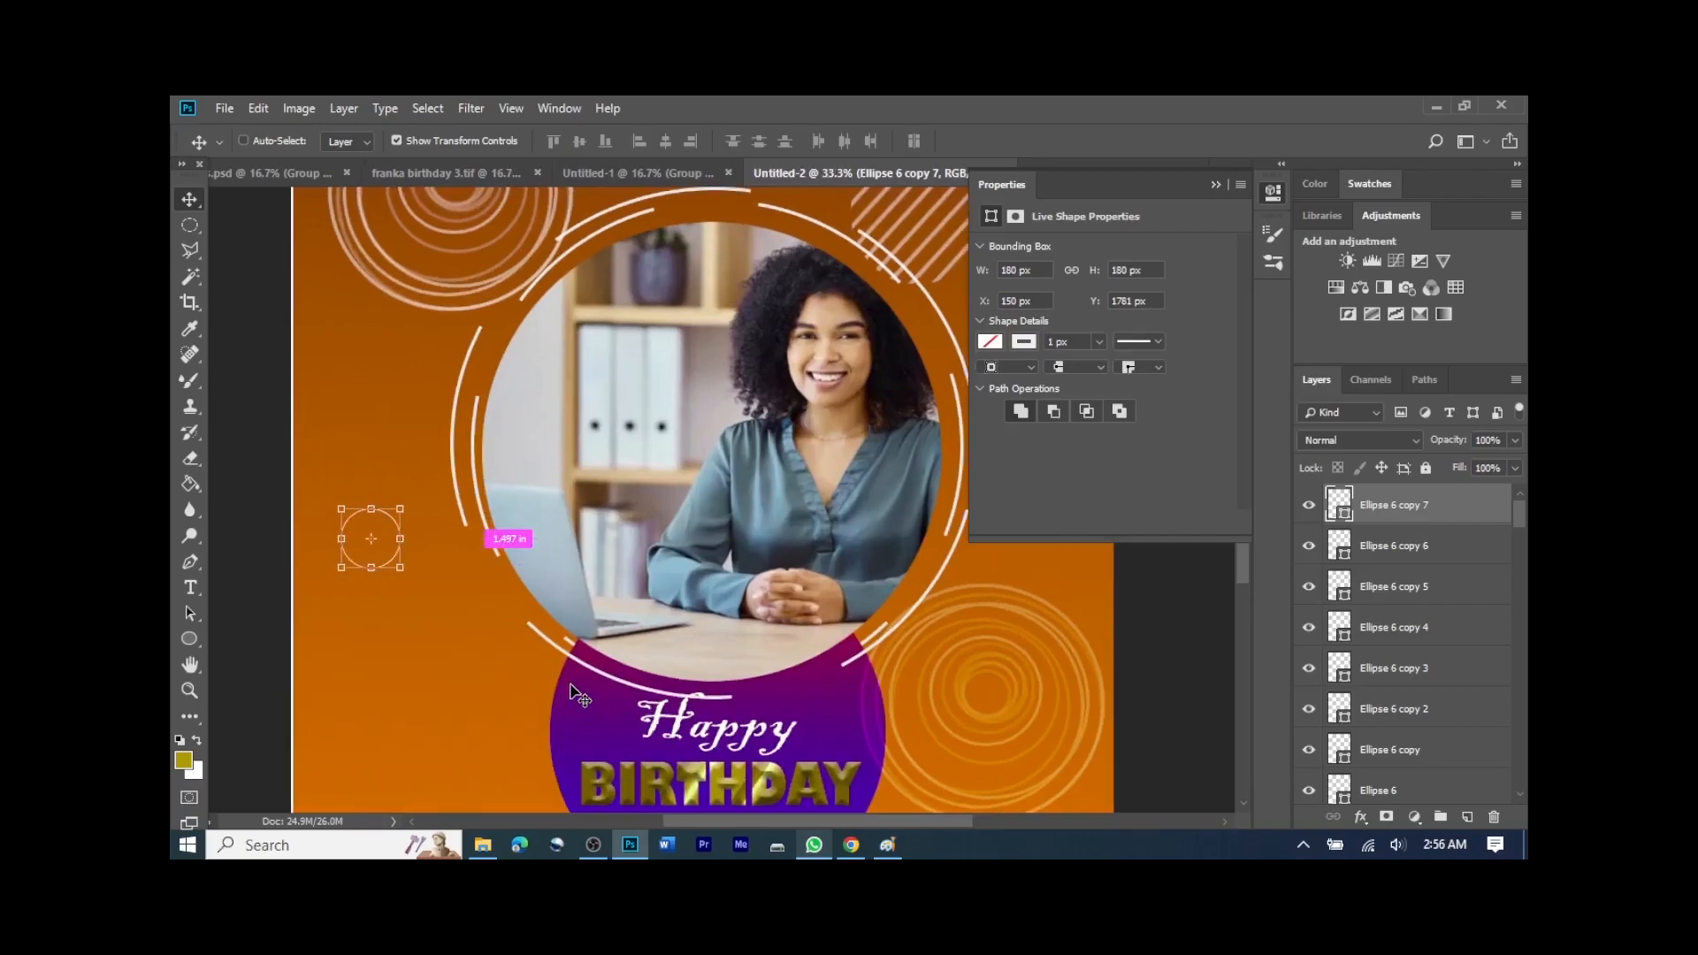
{"action": "left_click_drag", "start_coordinate": [385, 538], "coordinate": [440, 585]}
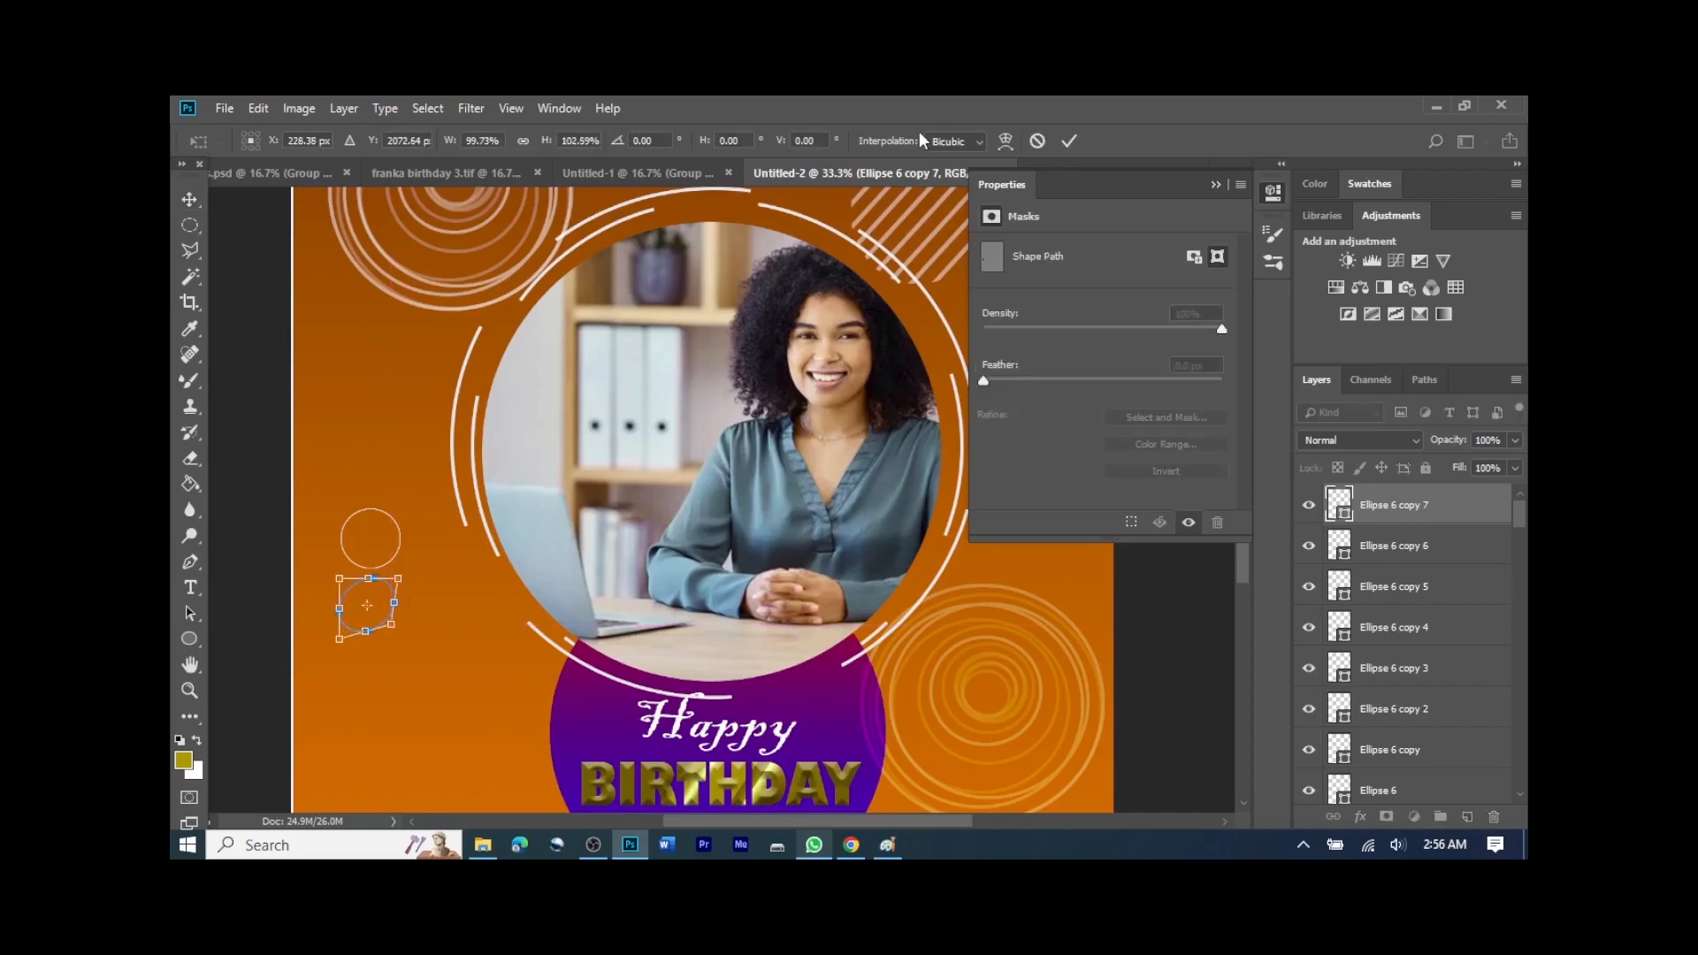
{"action": "left_click", "coordinate": [1037, 142]}
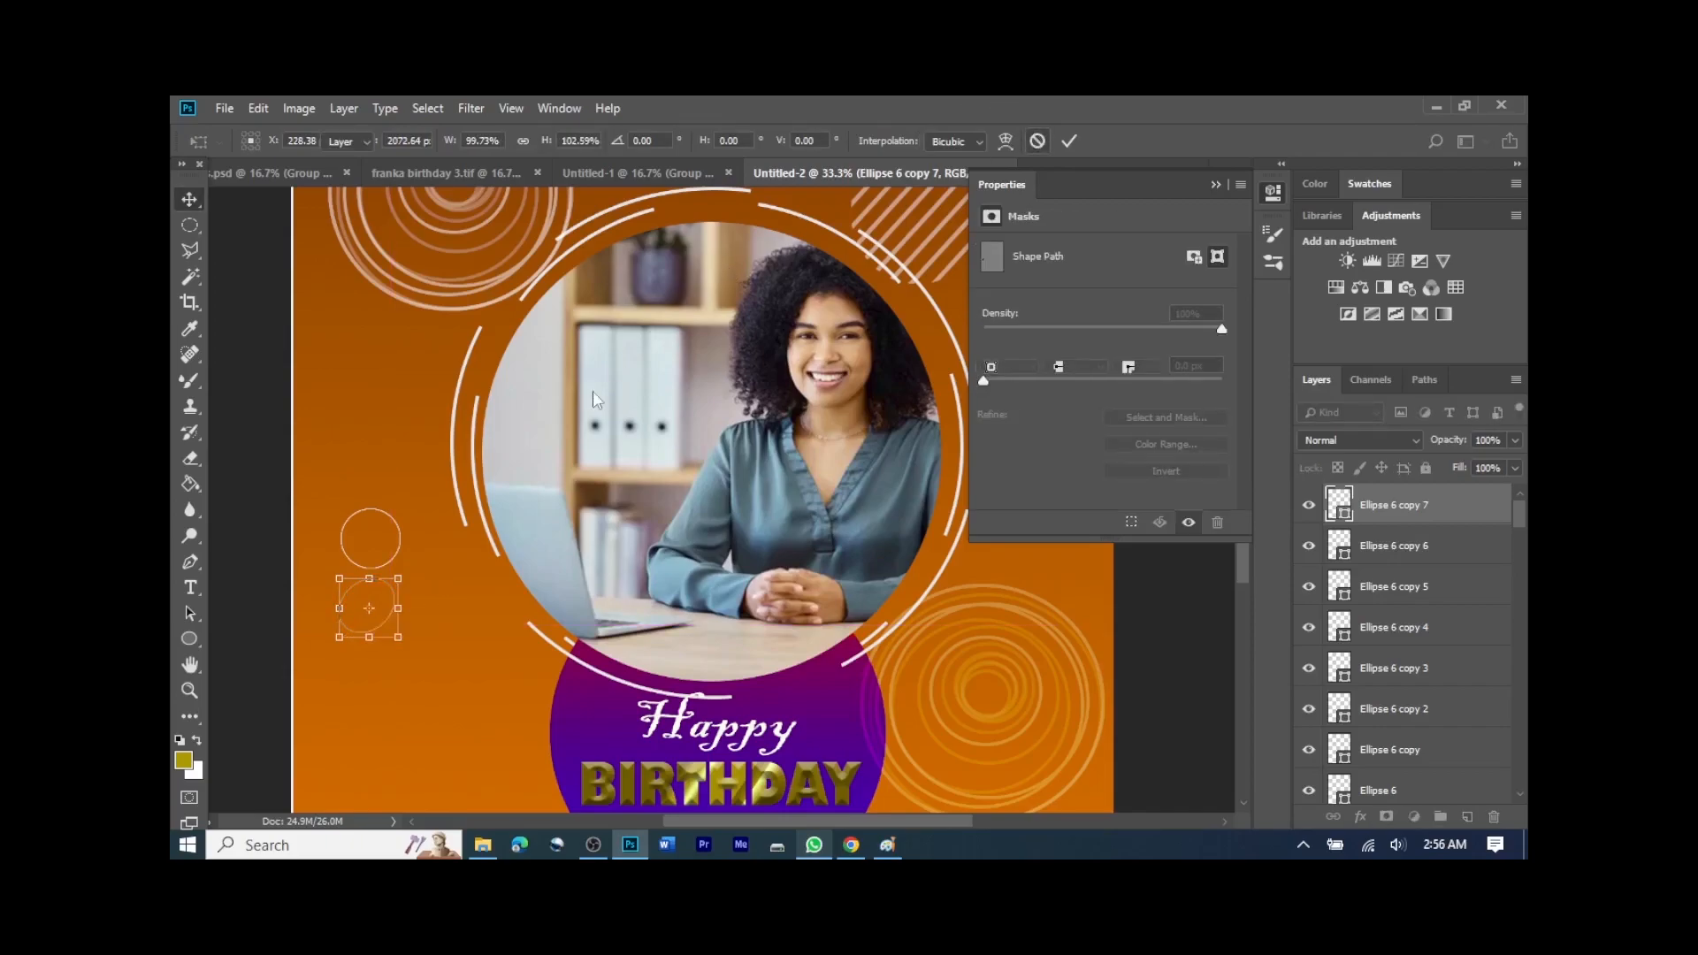
{"action": "mouse_move", "coordinate": [372, 598]}
{"action": "left_mouse_down"}
{"action": "mouse_move", "coordinate": [387, 635]}
{"action": "mouse_move", "coordinate": [425, 655]}
{"action": "mouse_move", "coordinate": [372, 617]}
{"action": "left_mouse_up"}
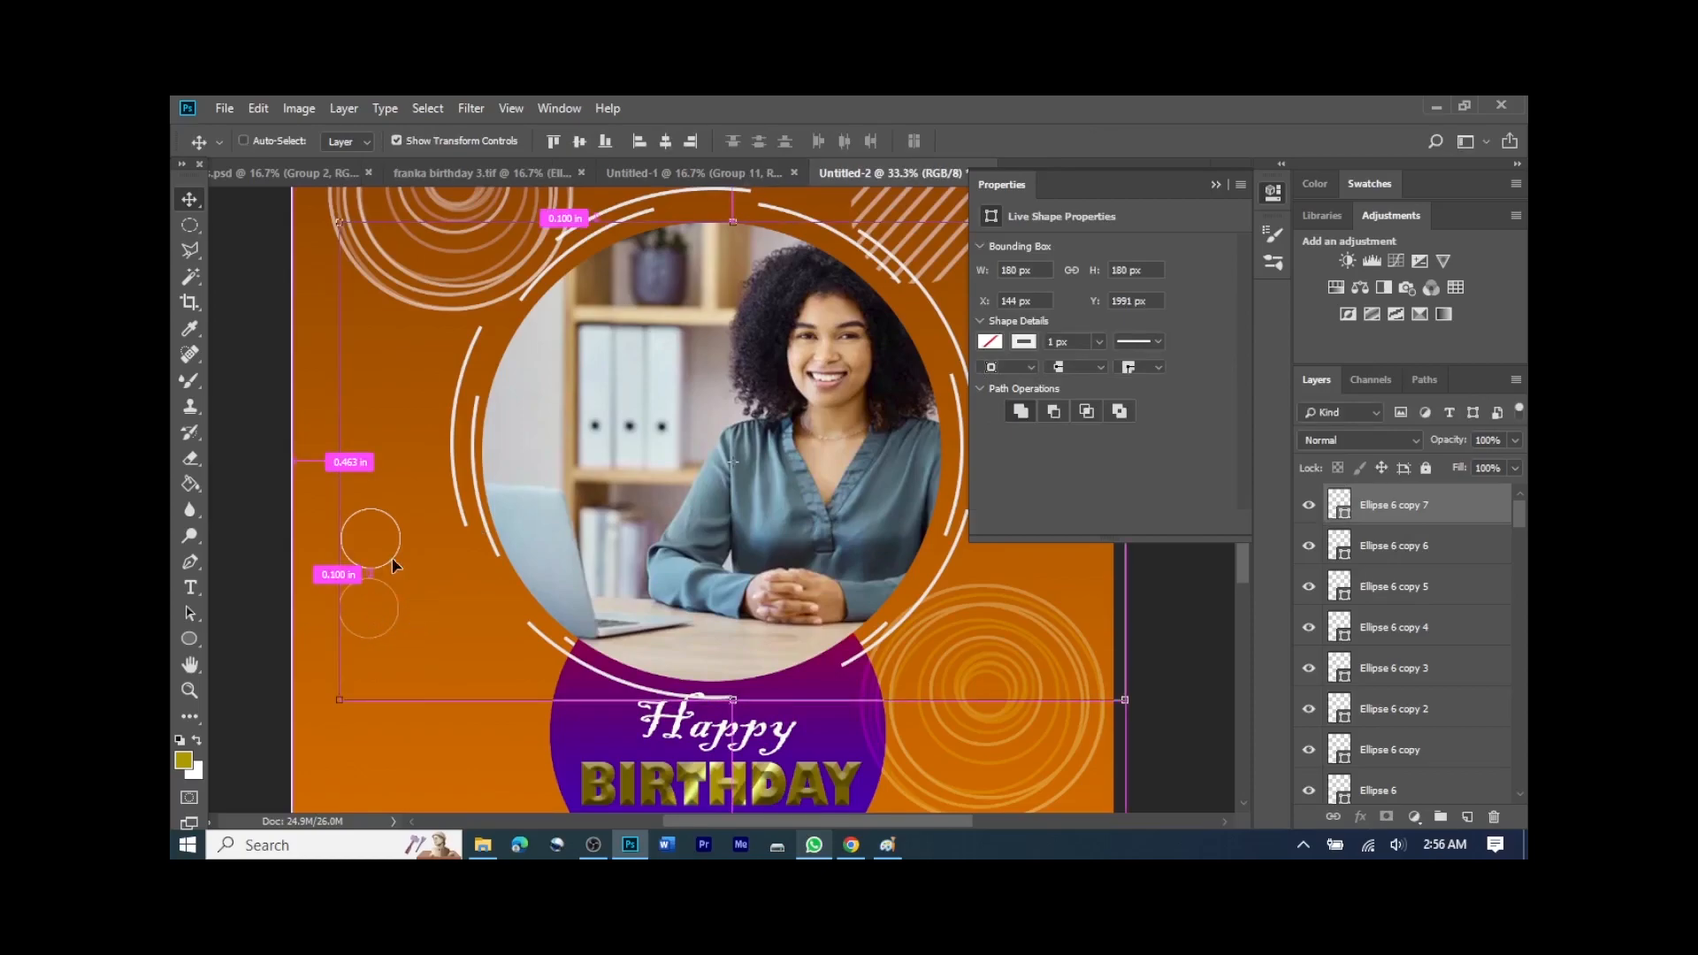
{"action": "left_click", "coordinate": [373, 537]}
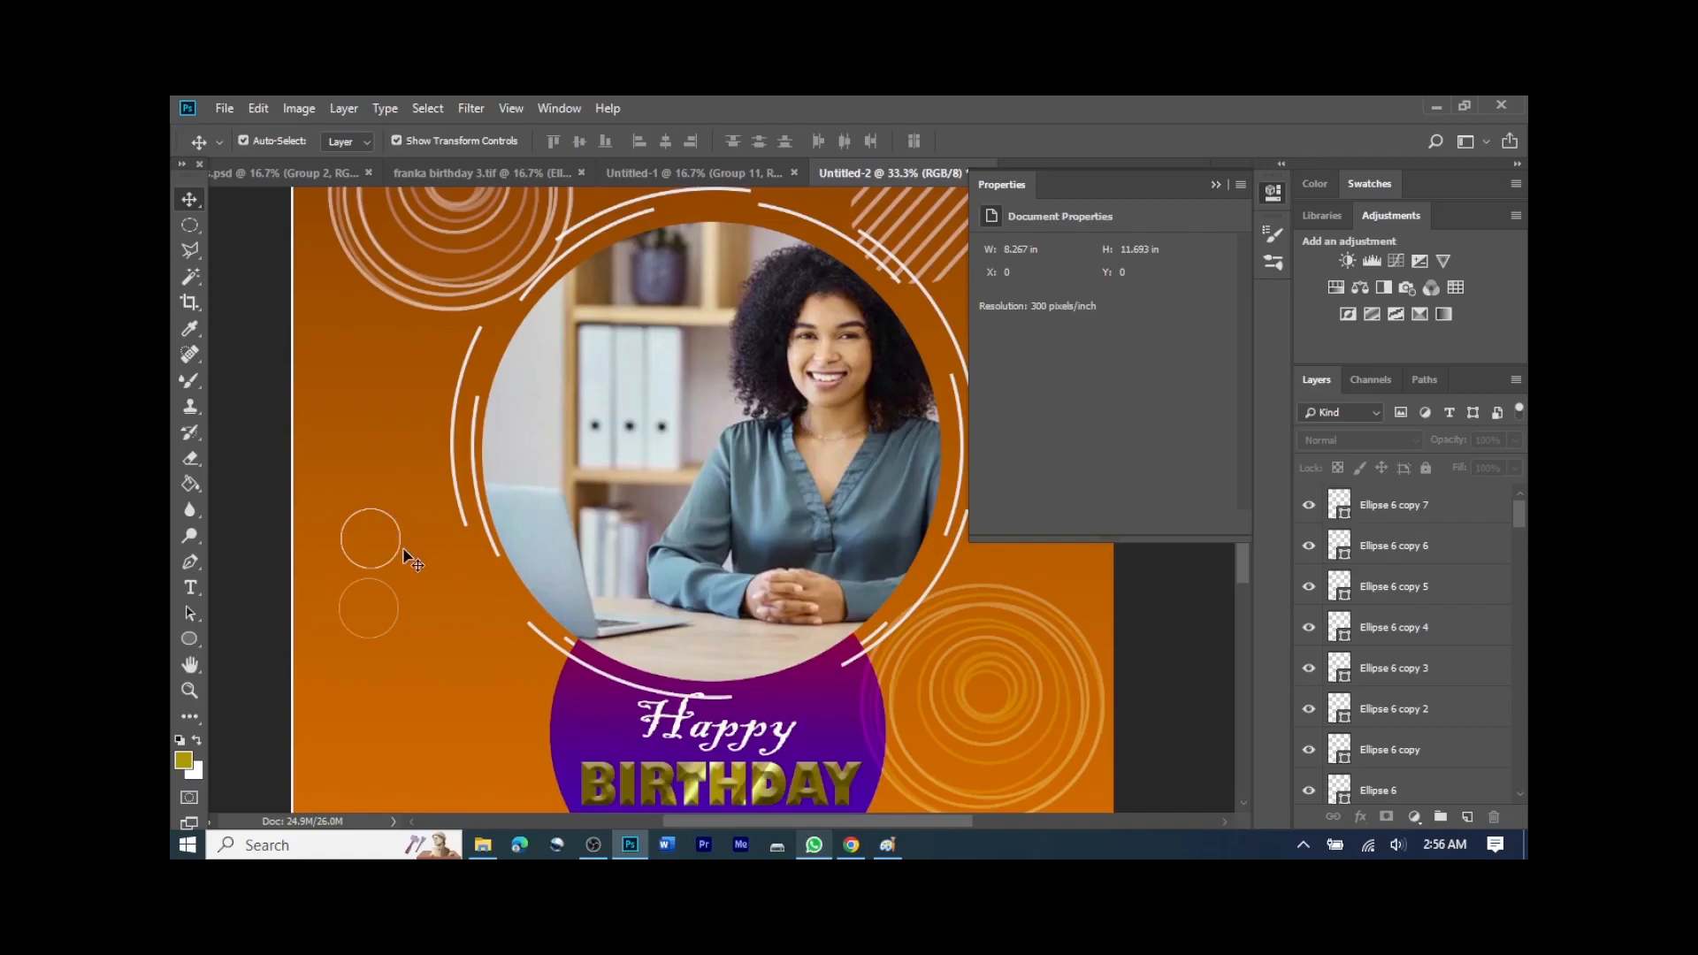
{"action": "left_click", "coordinate": [1215, 185]}
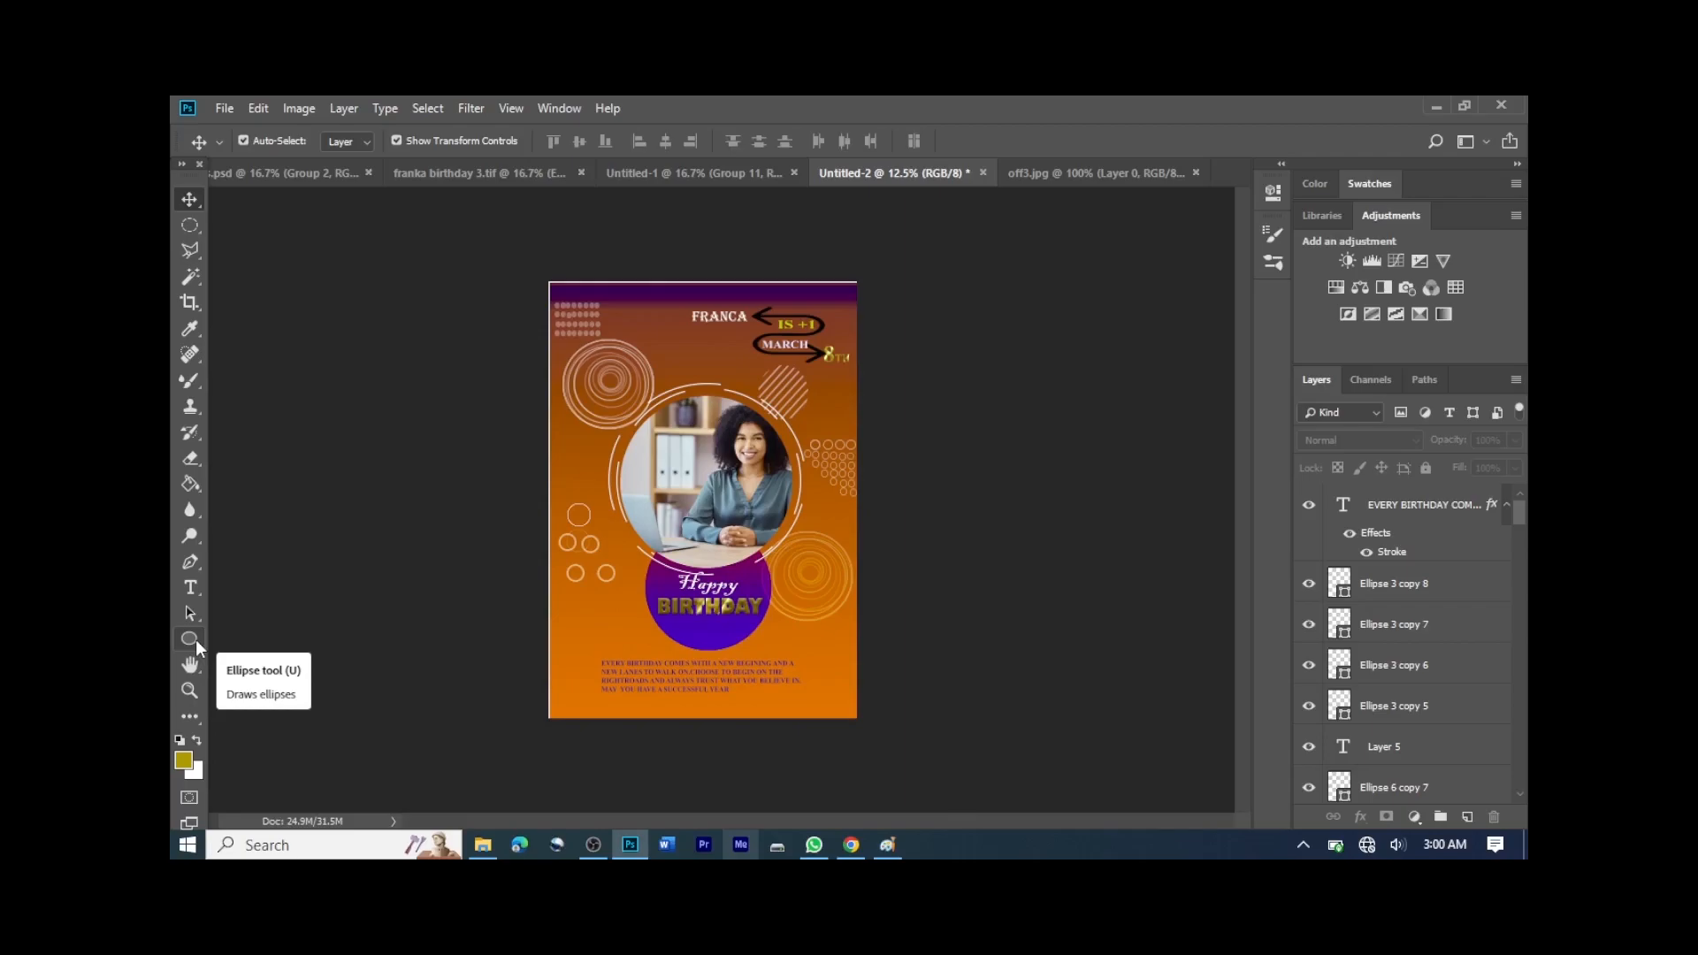
Step: Draw 5 px lines forming a bracket around the left end of the birthday message, with short horizontal arms above and below the text
{"action": "left_click", "coordinate": [189, 641]}
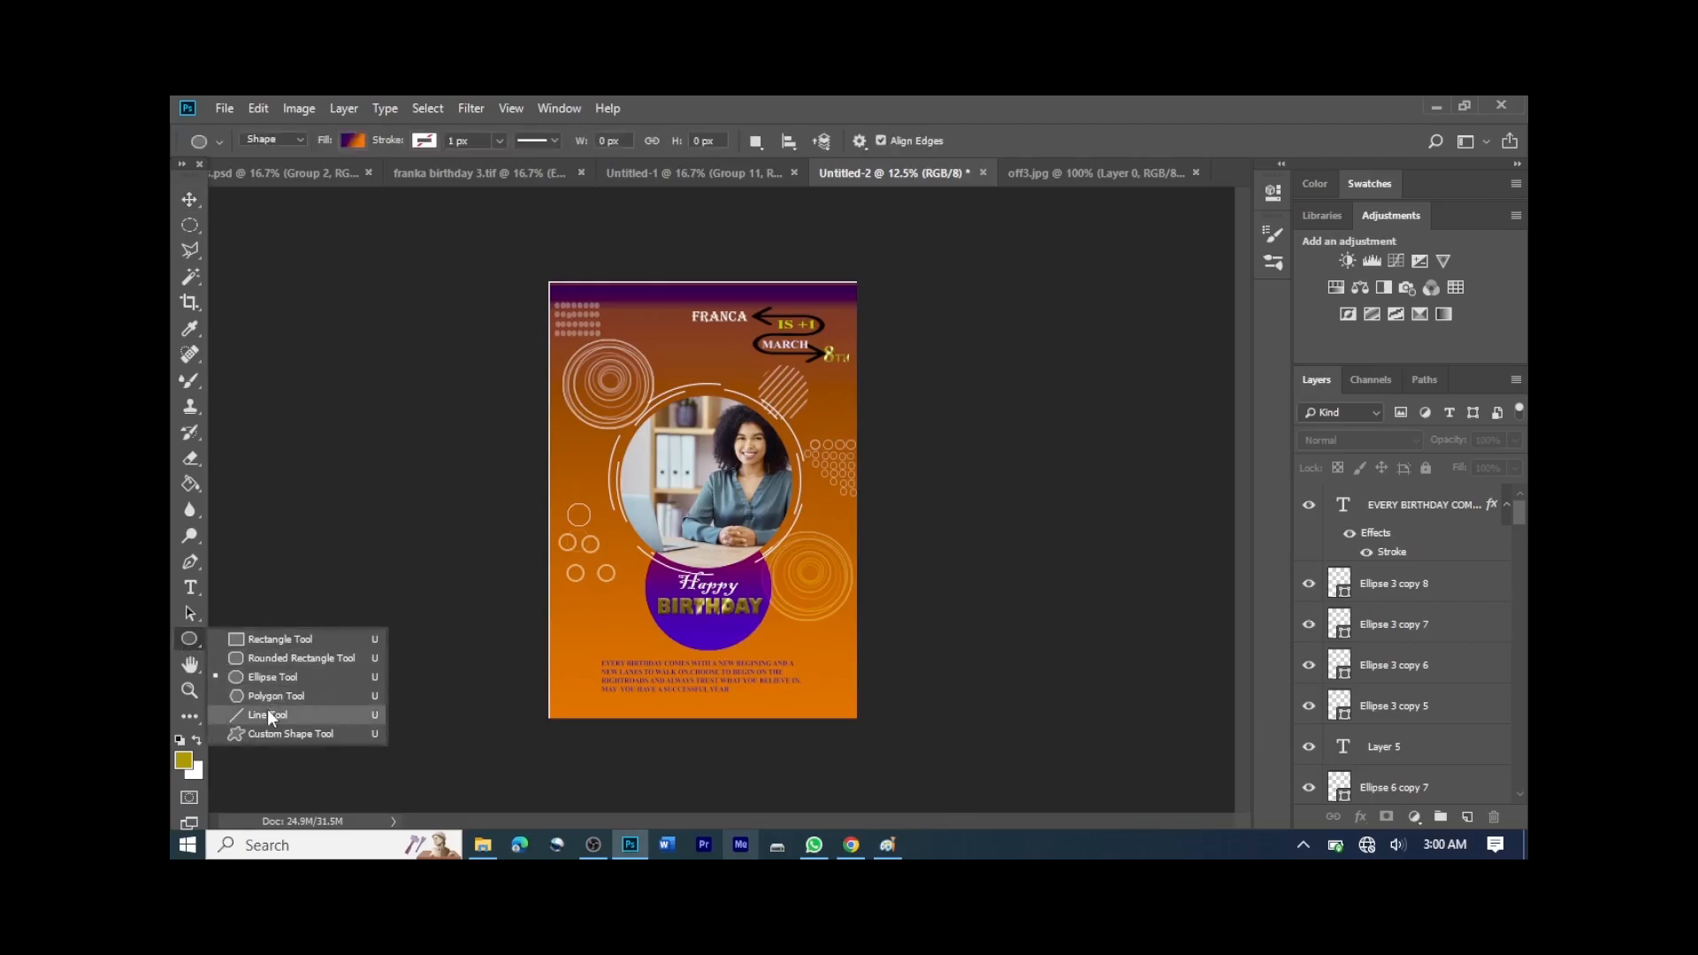
{"action": "left_click", "coordinate": [267, 710]}
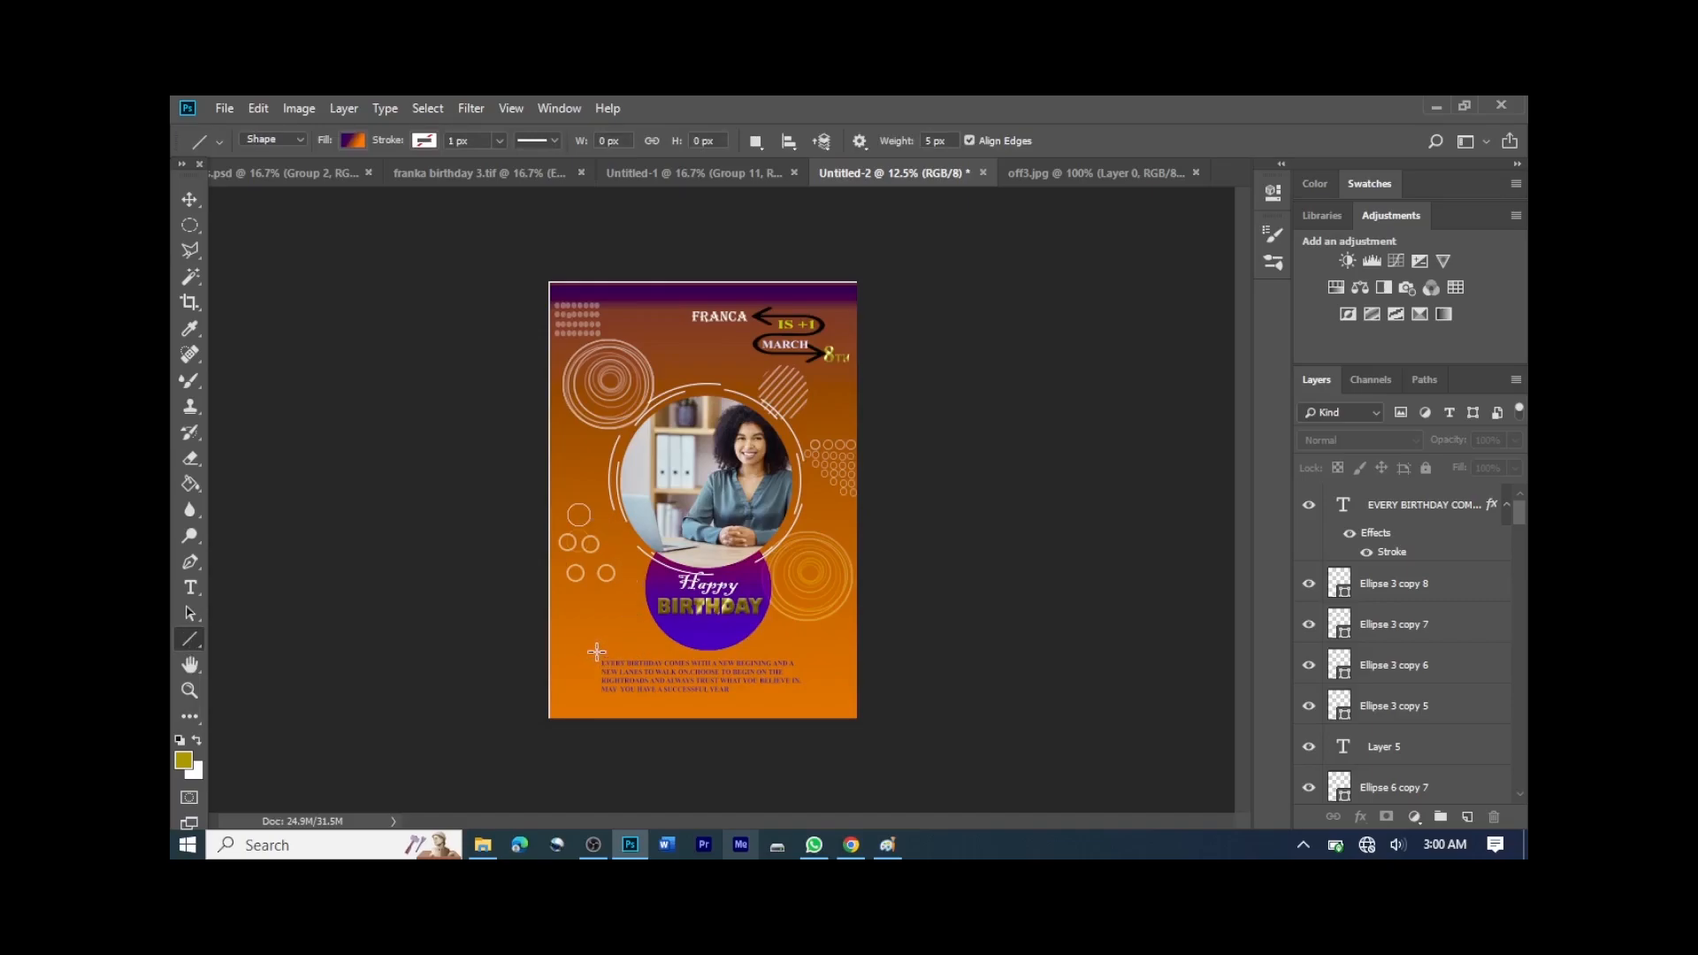
{"action": "mouse_move", "coordinate": [597, 652]}
{"action": "left_mouse_down"}
{"action": "mouse_move", "coordinate": [597, 703]}
{"action": "mouse_move", "coordinate": [628, 701]}
{"action": "mouse_move", "coordinate": [598, 650]}
{"action": "mouse_move", "coordinate": [627, 652]}
{"action": "left_mouse_up"}
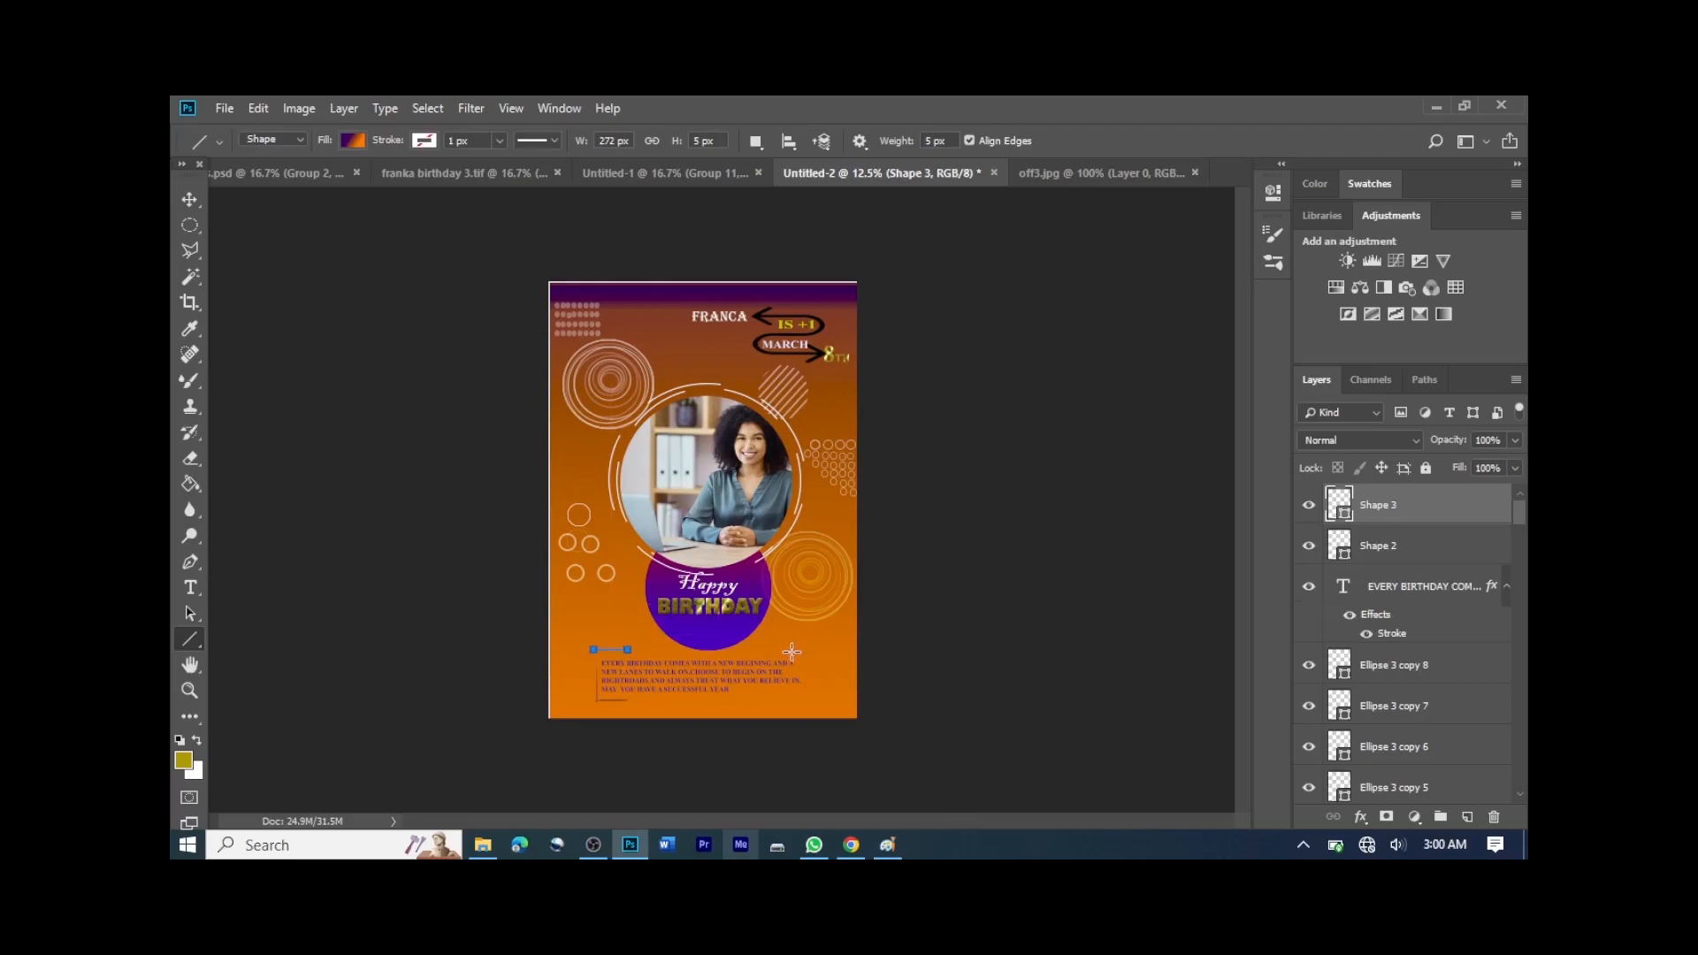
Step: Draw a matching 5 px bracket around the message's right end, using a straight vertical line and short horizontal arms
{"action": "left_click_drag", "start_coordinate": [791, 649], "coordinate": [806, 702]}
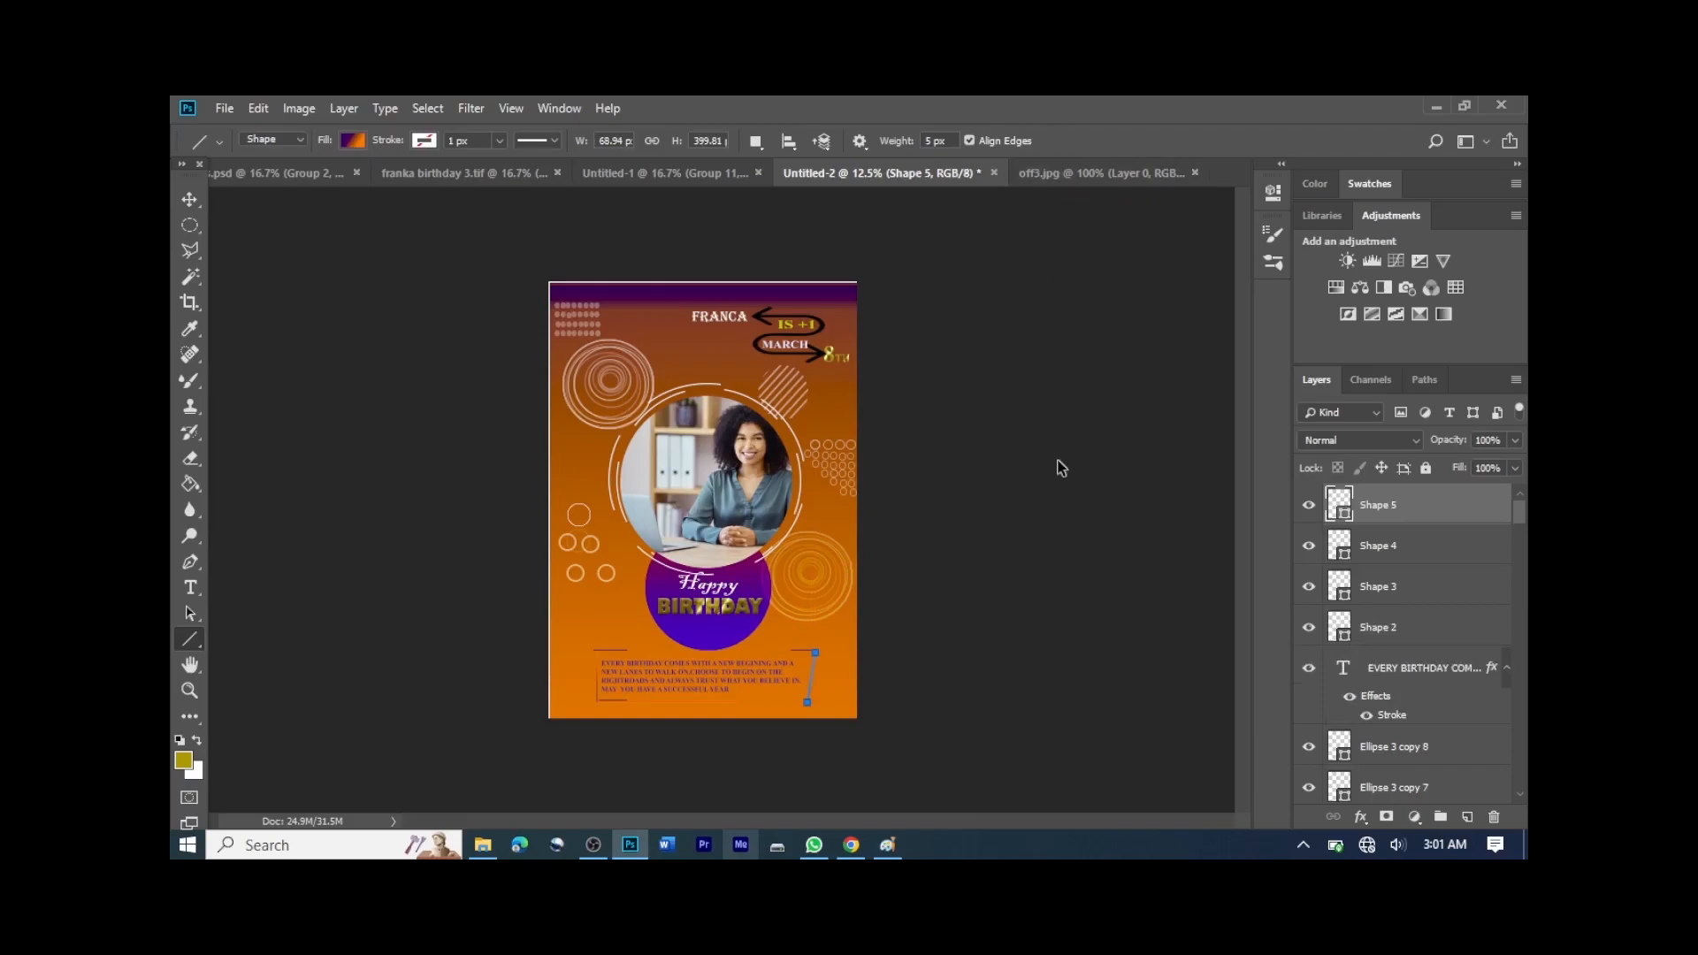
{"action": "key", "text": "ctrl+z"}
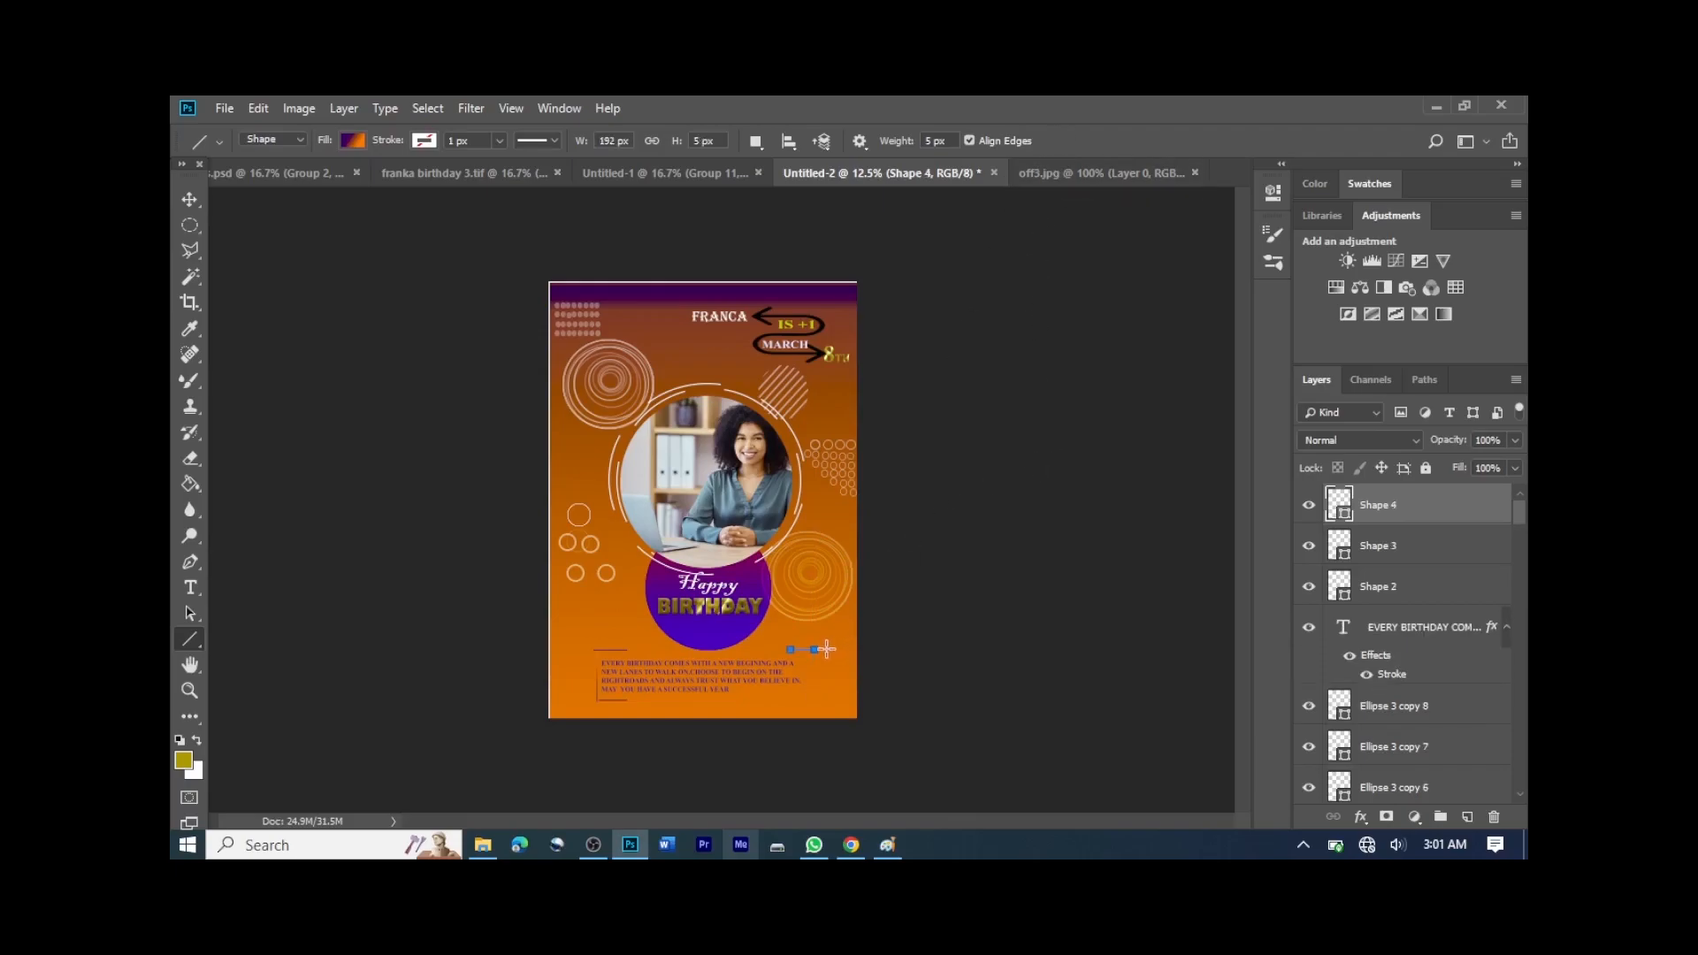
{"action": "key", "text": "shift"}
{"action": "left_click_drag", "start_coordinate": [815, 650], "coordinate": [790, 700]}
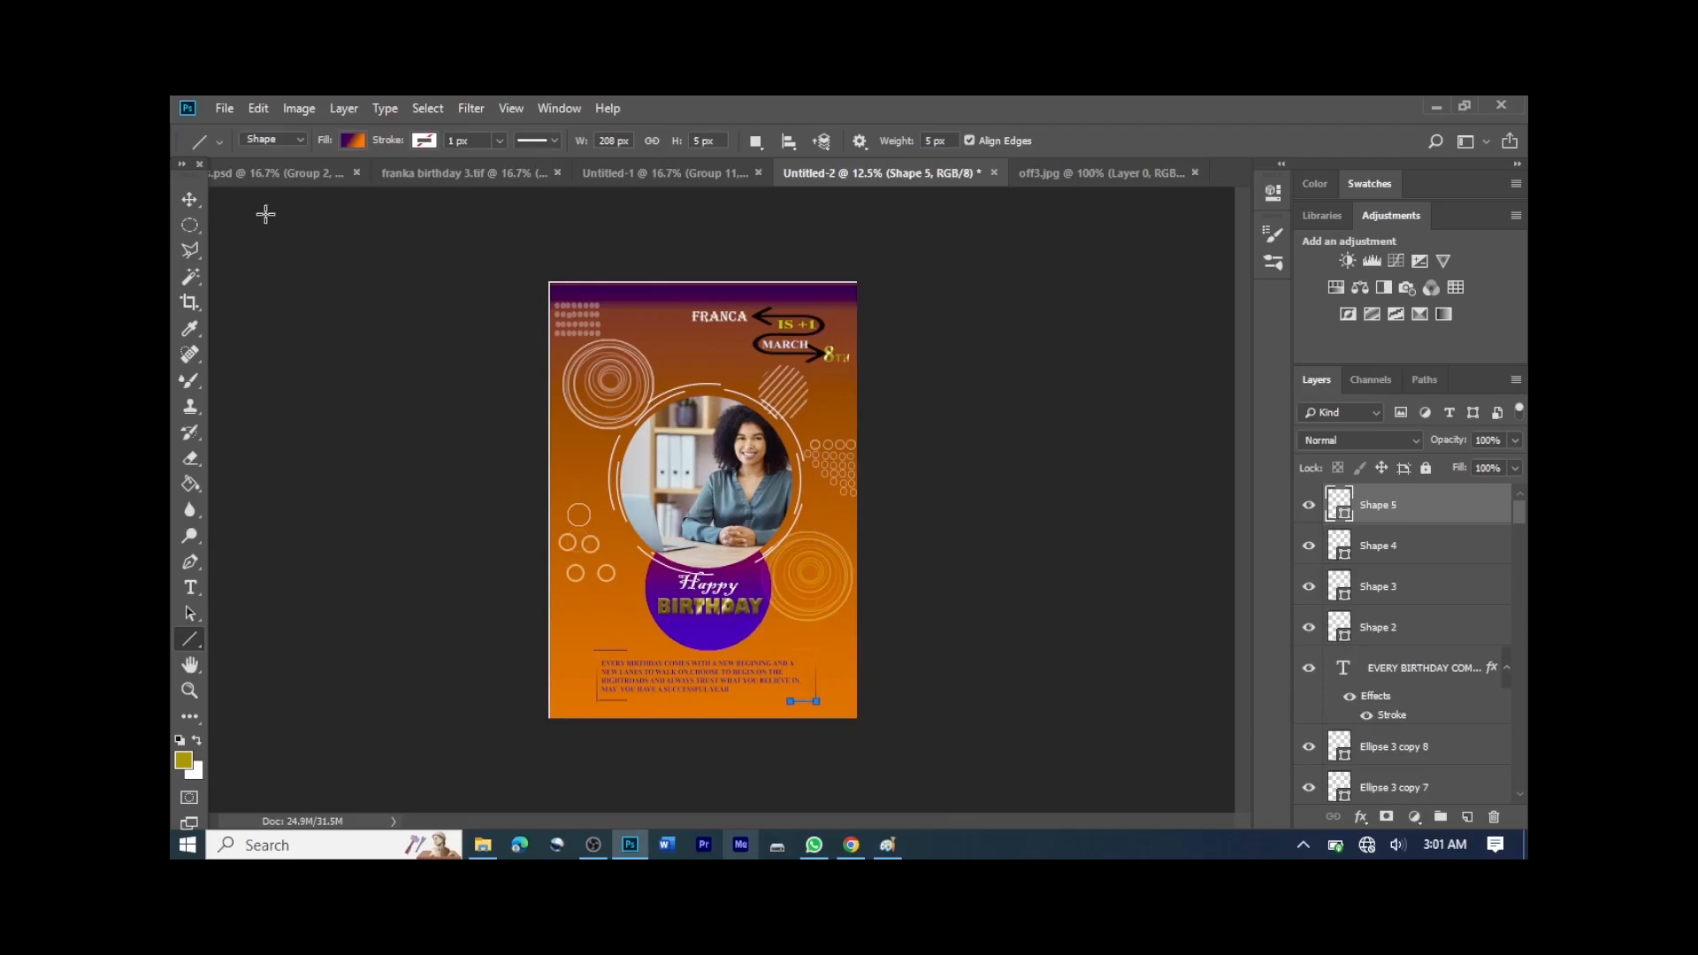
{"action": "left_click", "coordinate": [190, 200]}
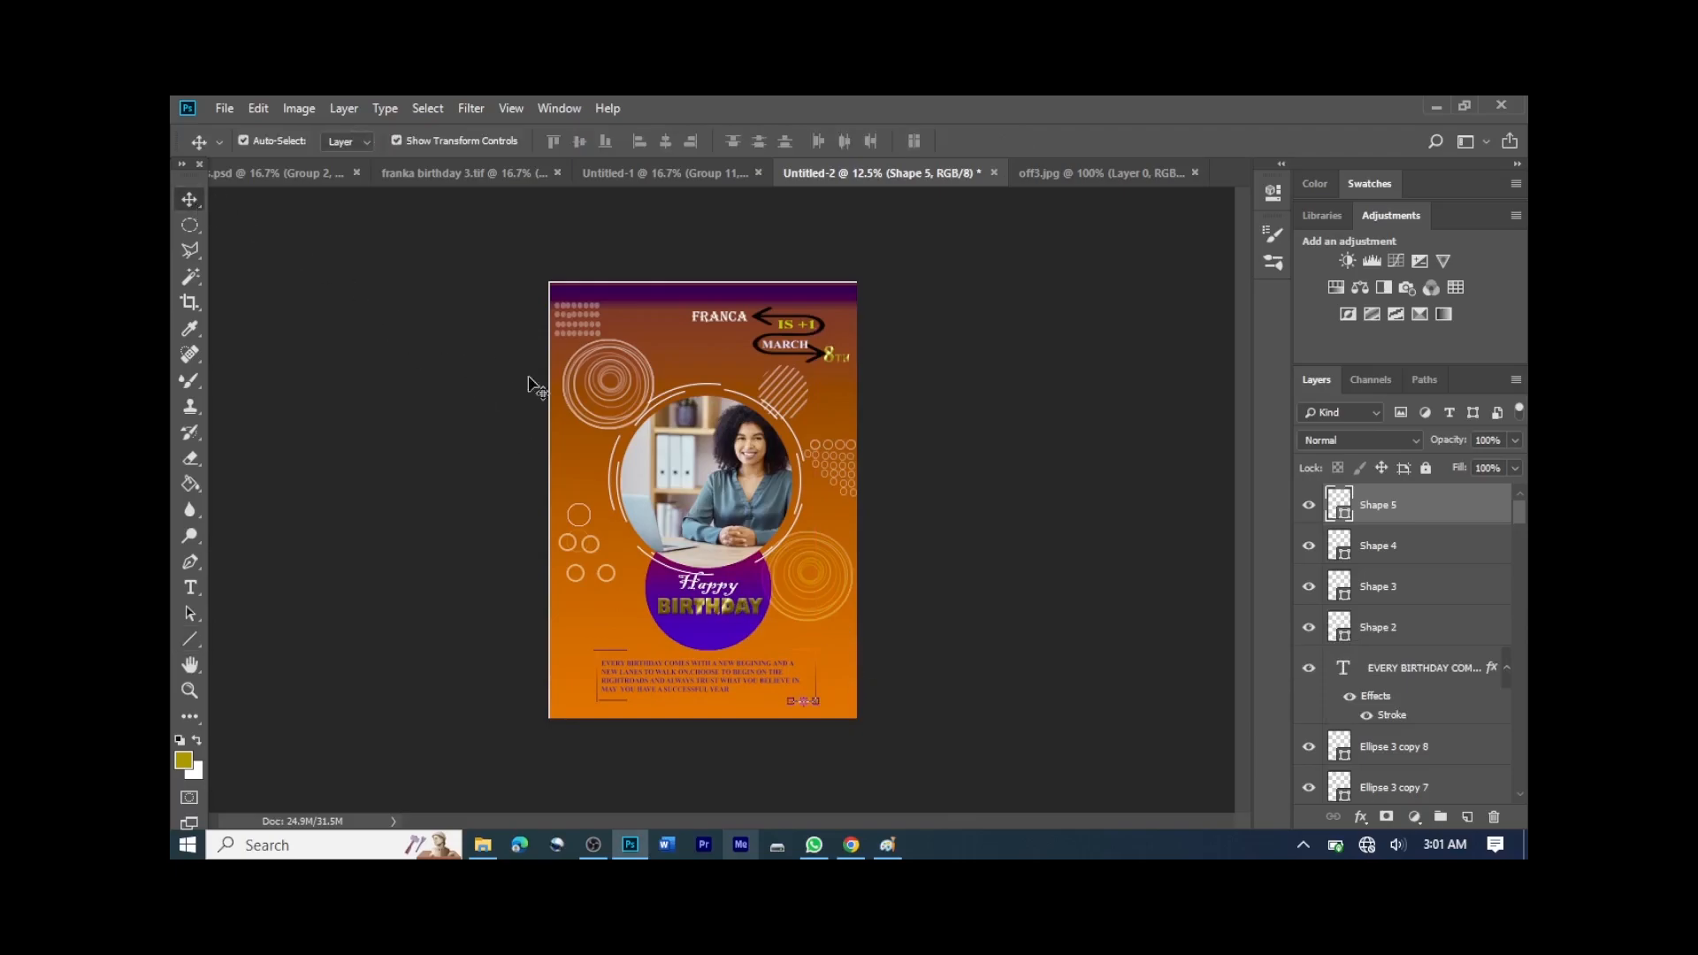
{"action": "left_click", "coordinate": [989, 607]}
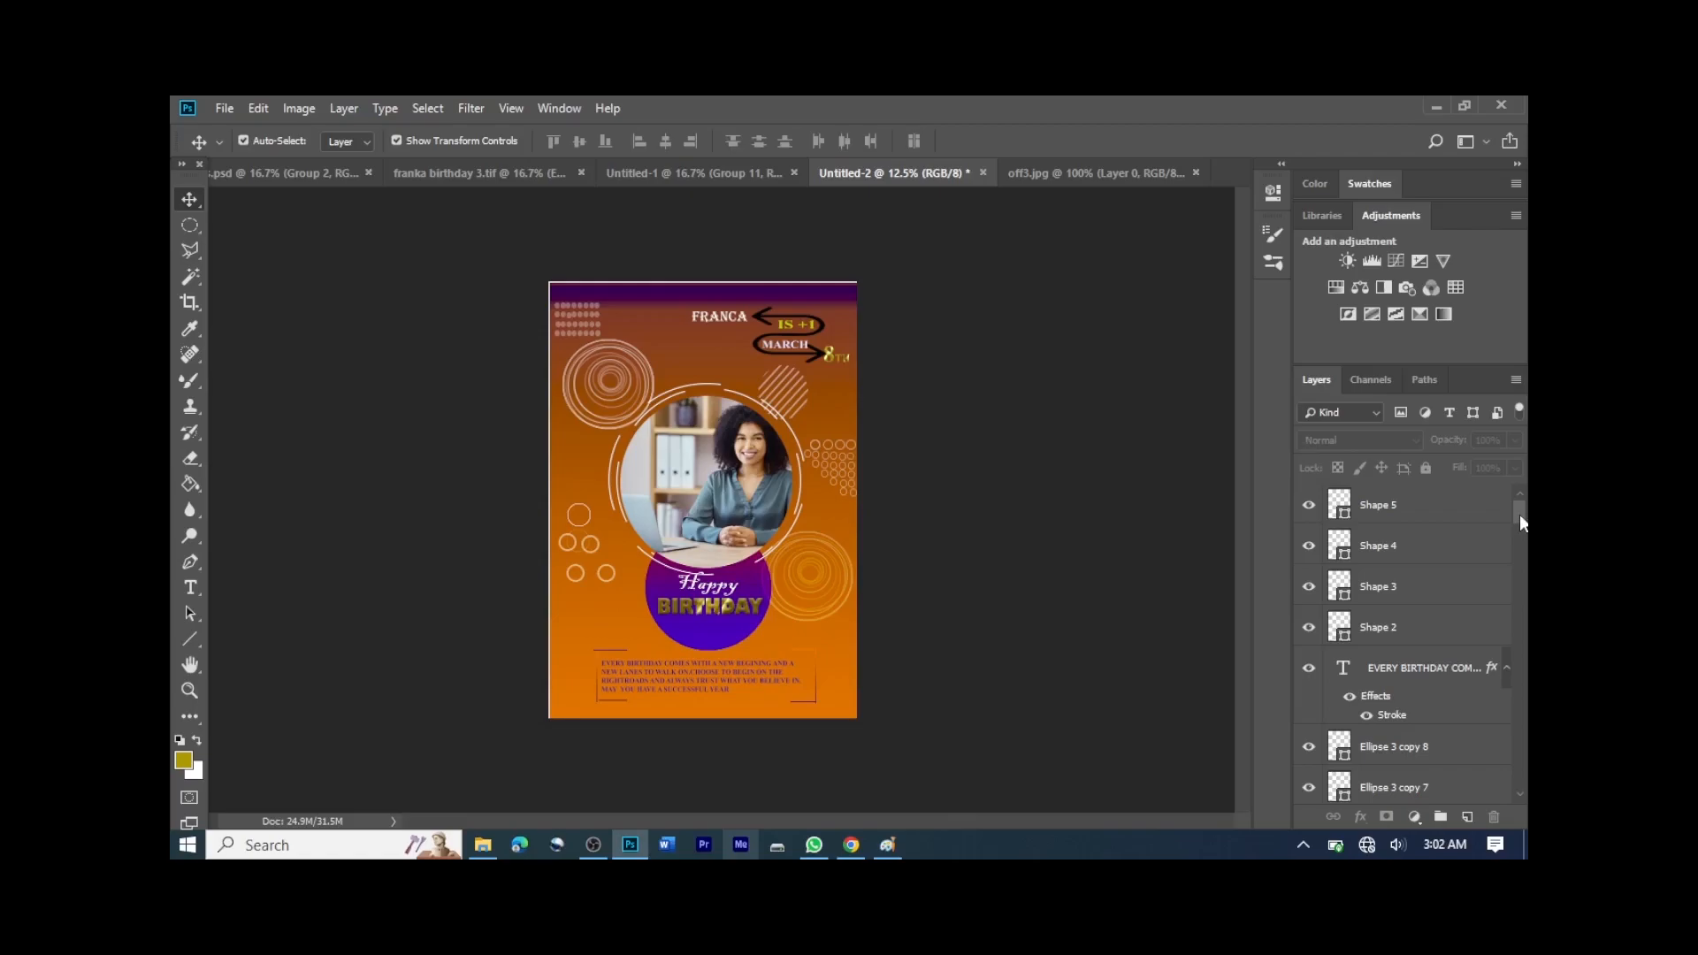
Step: Unlock the Rectangle 1 background layer without changing its layer style
{"action": "scroll", "coordinate": [1519, 517], "scroll_direction": "down", "scroll_amount": 4}
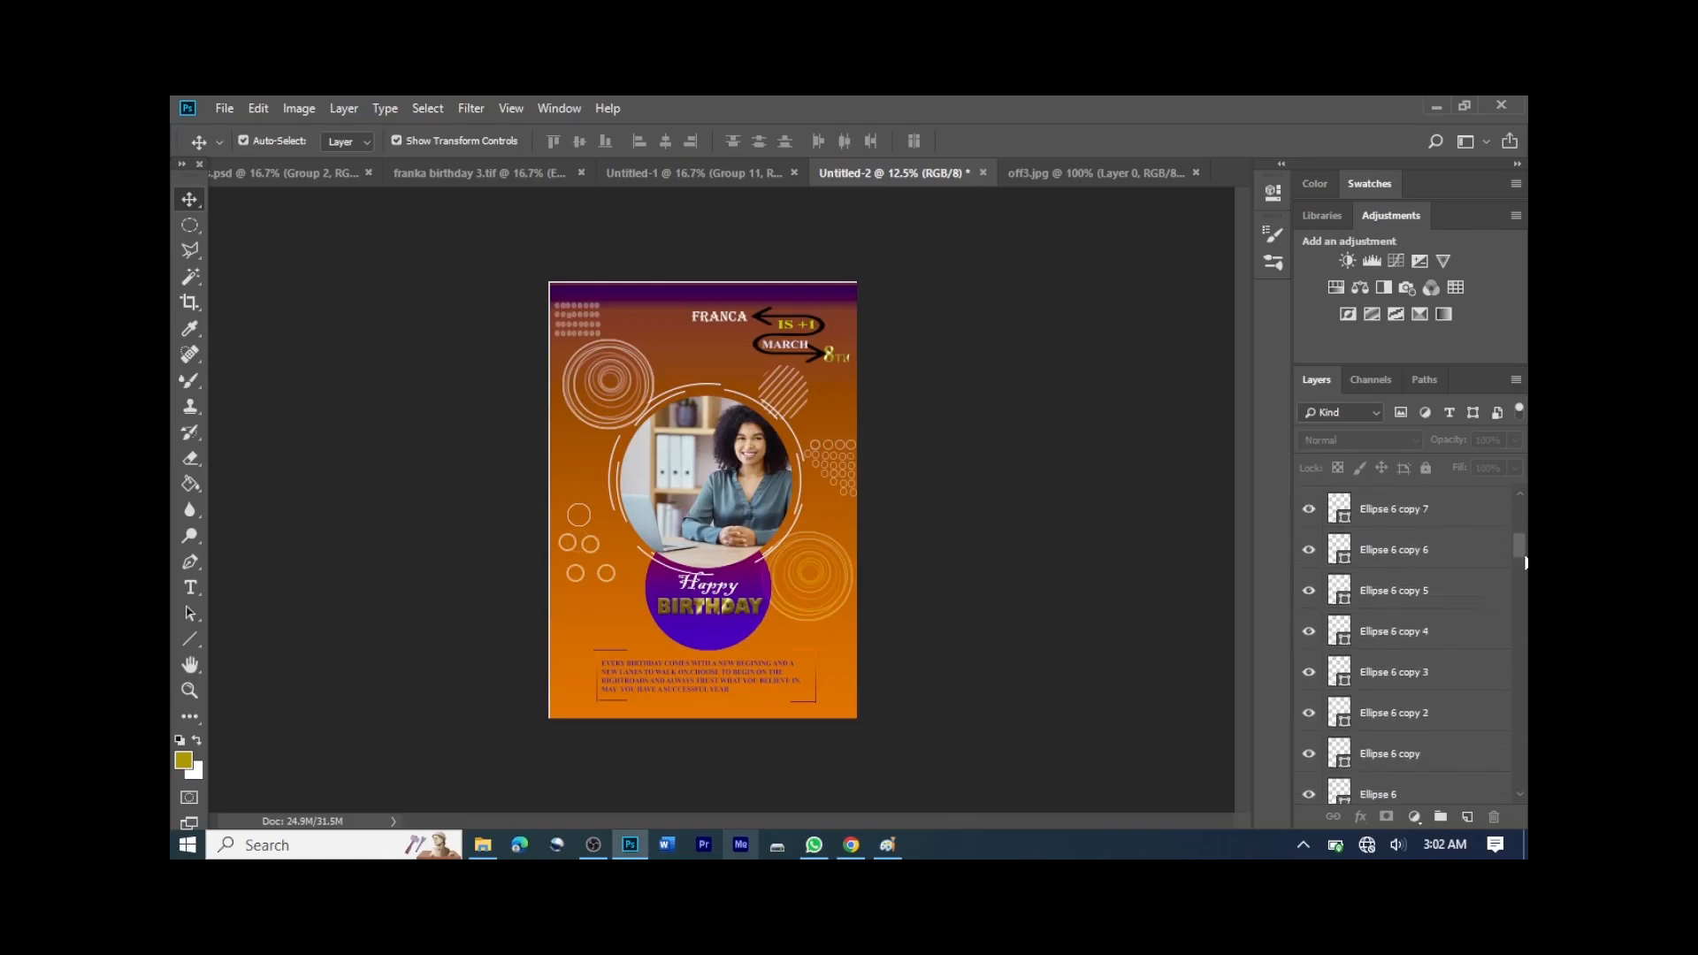
{"action": "scroll", "coordinate": [1406, 645], "scroll_direction": "down", "scroll_amount": 10}
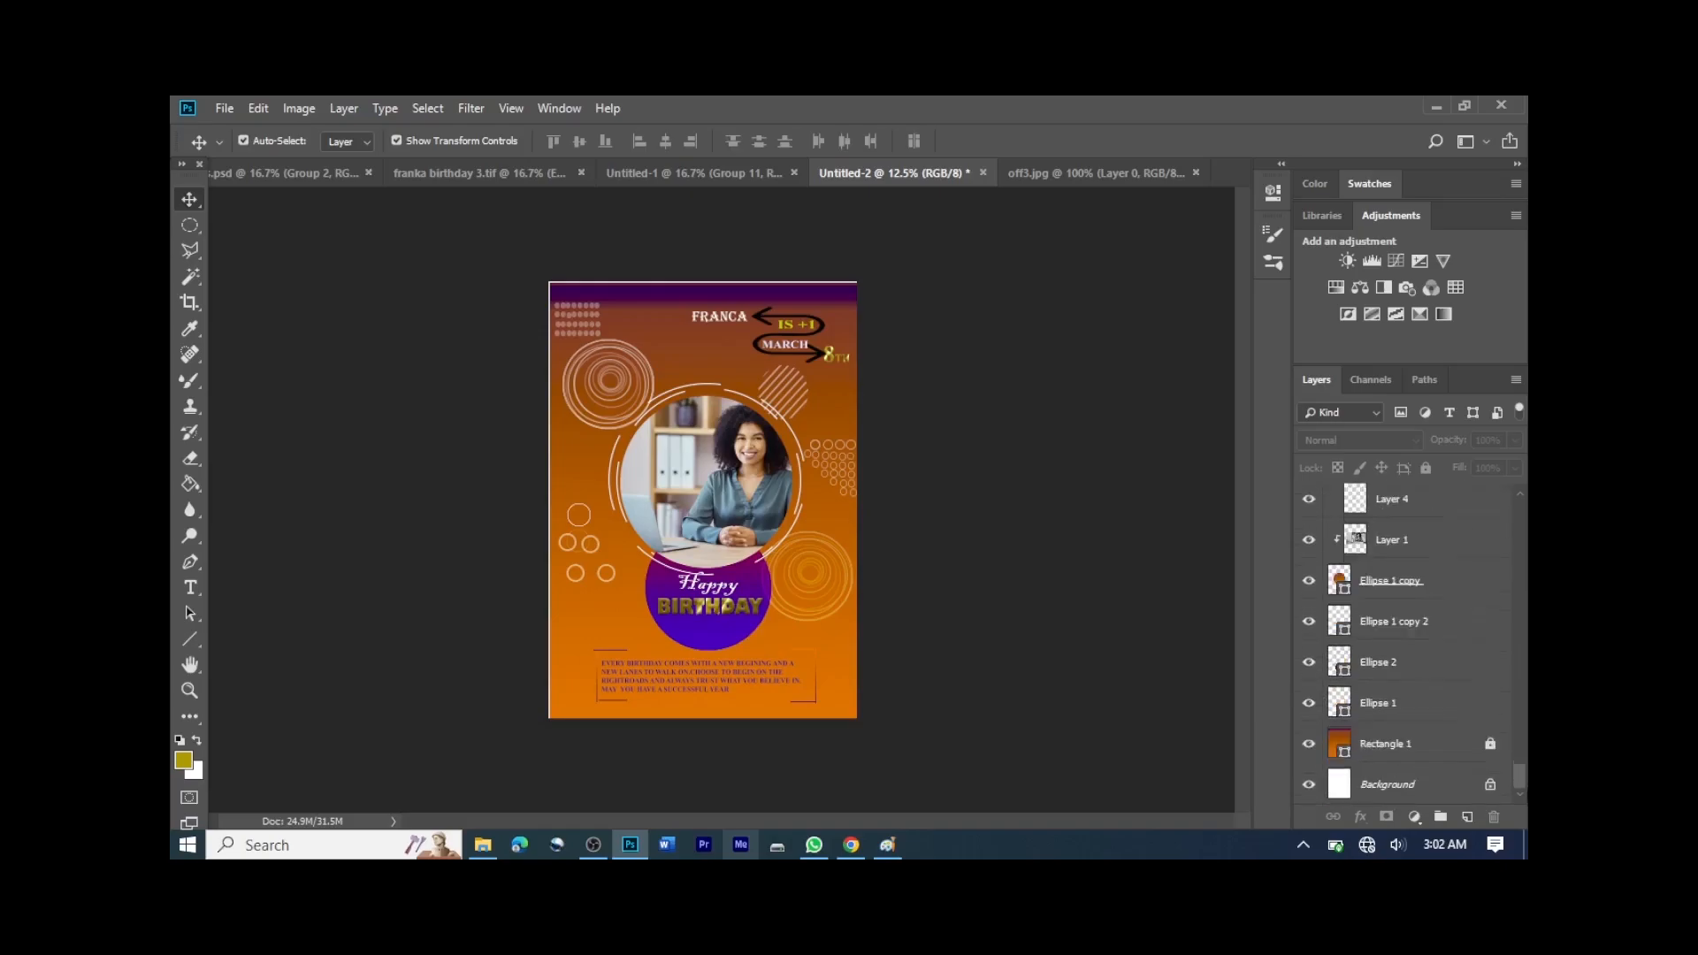
{"action": "left_click", "coordinate": [1490, 747]}
{"action": "key", "text": "h"}
{"action": "double_click", "coordinate": [1493, 758]}
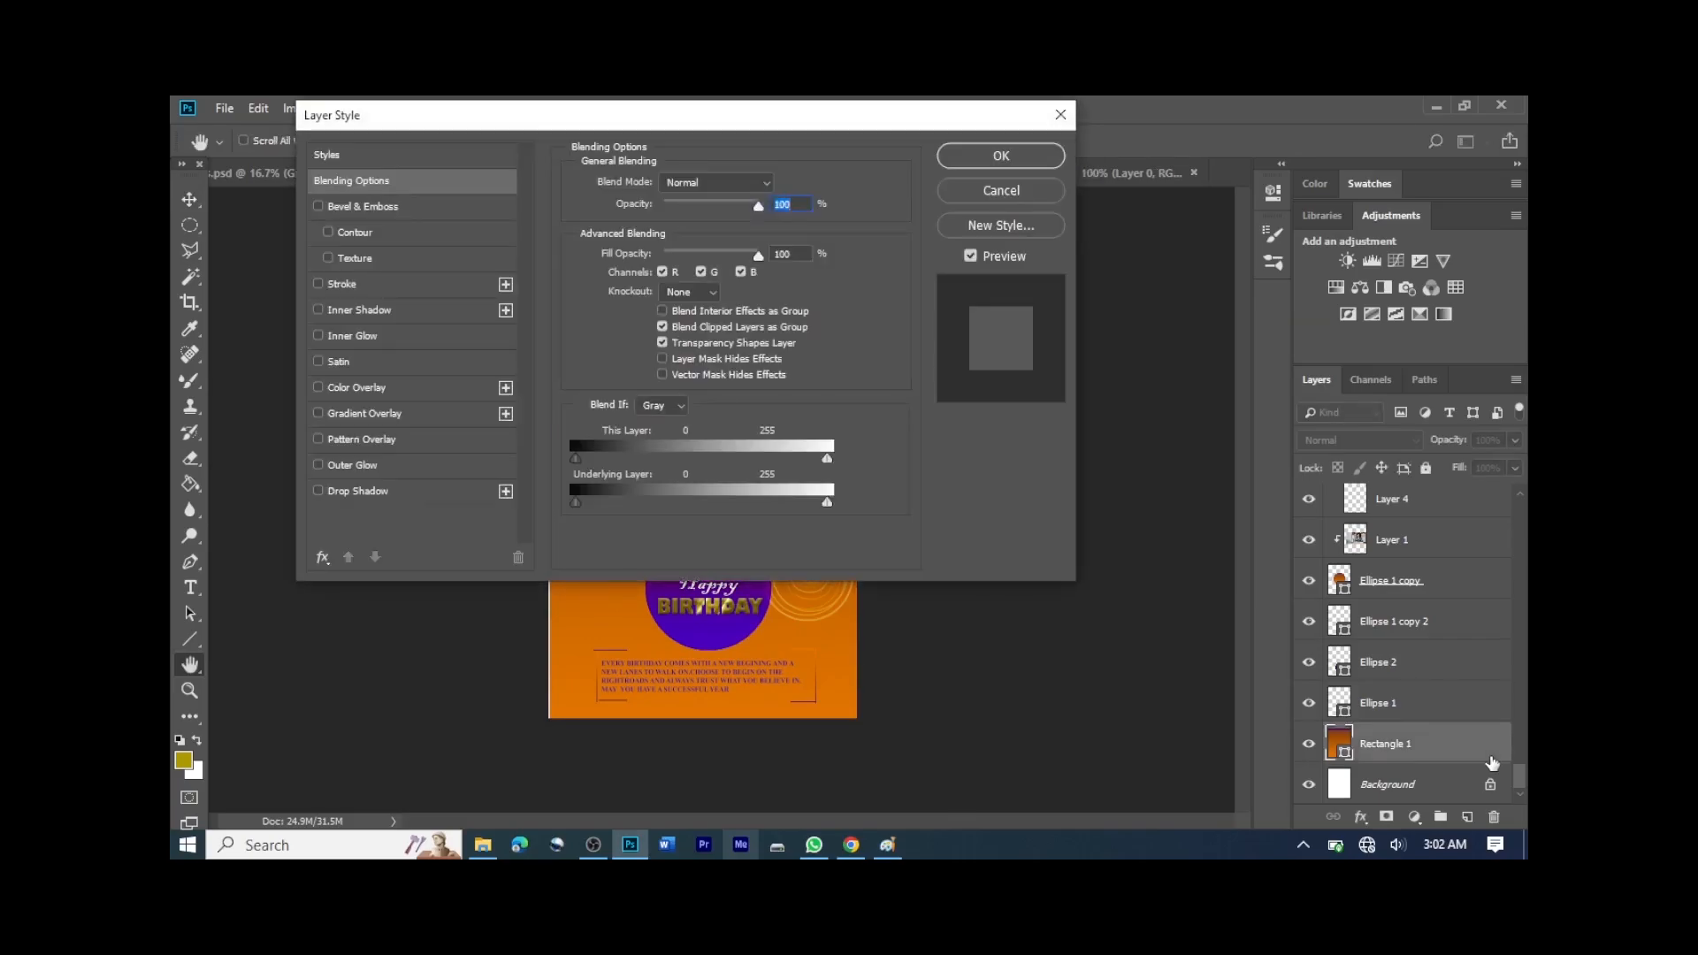
{"action": "left_click", "coordinate": [1006, 196]}
{"action": "key", "text": "v"}
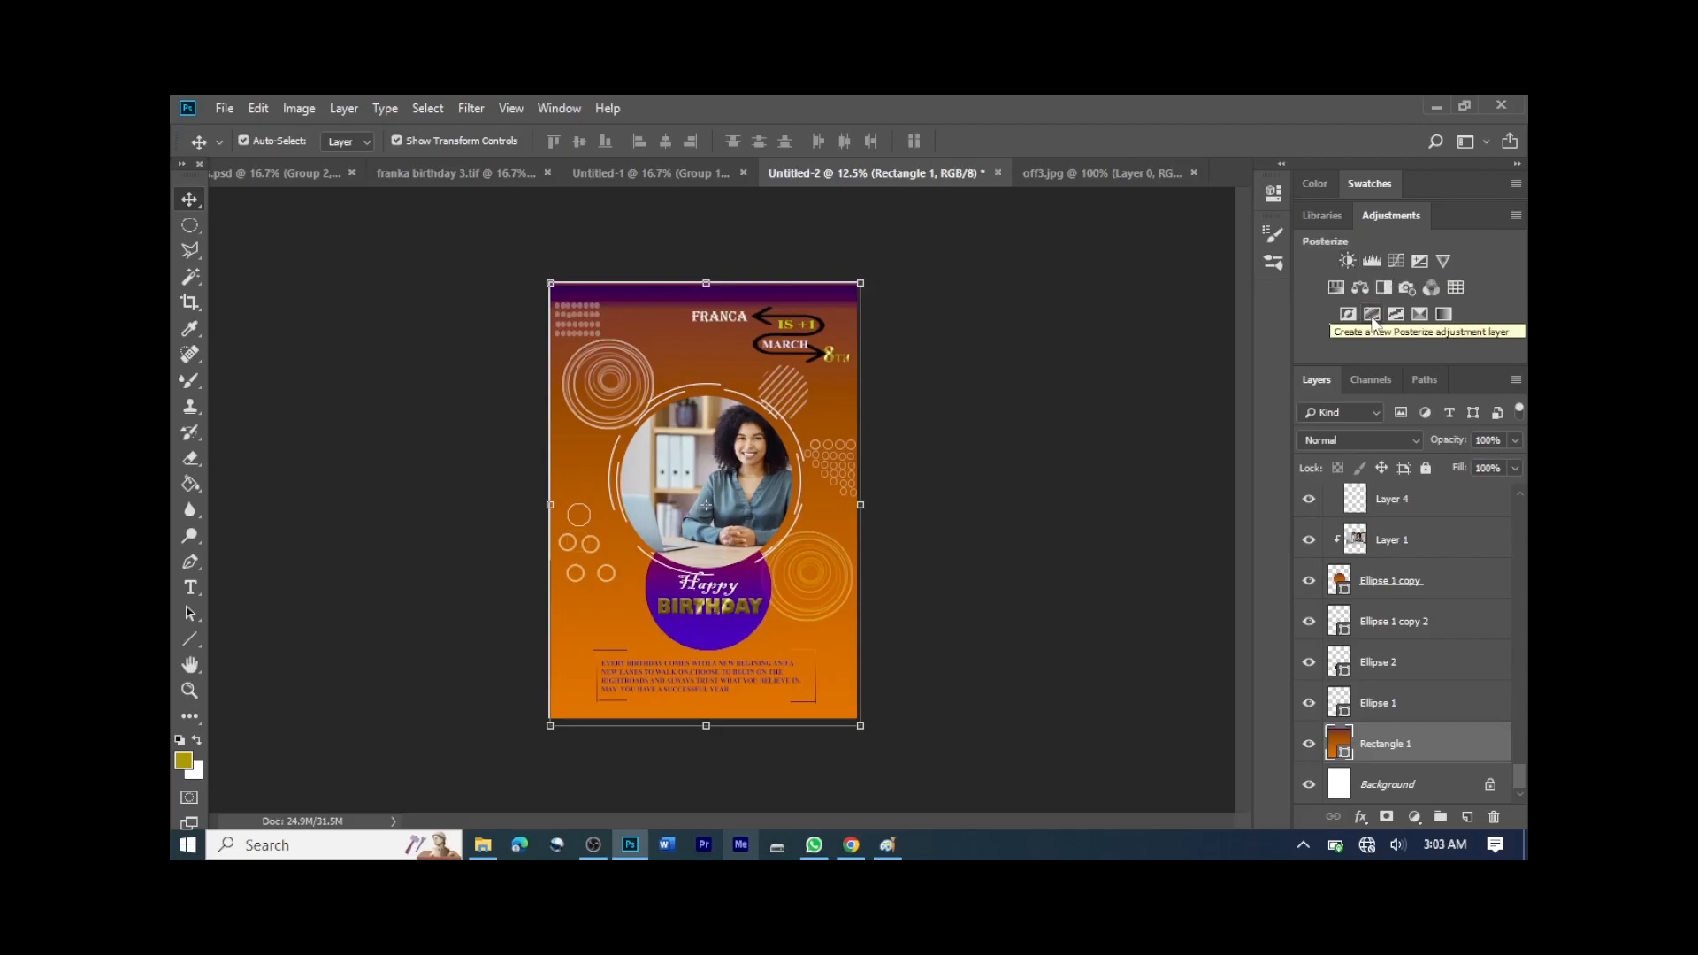
Step: Fill the background rectangle with the blue, red and yellow gradient preset and shift its red stop close to the yellow end
{"action": "left_click", "coordinate": [1274, 192]}
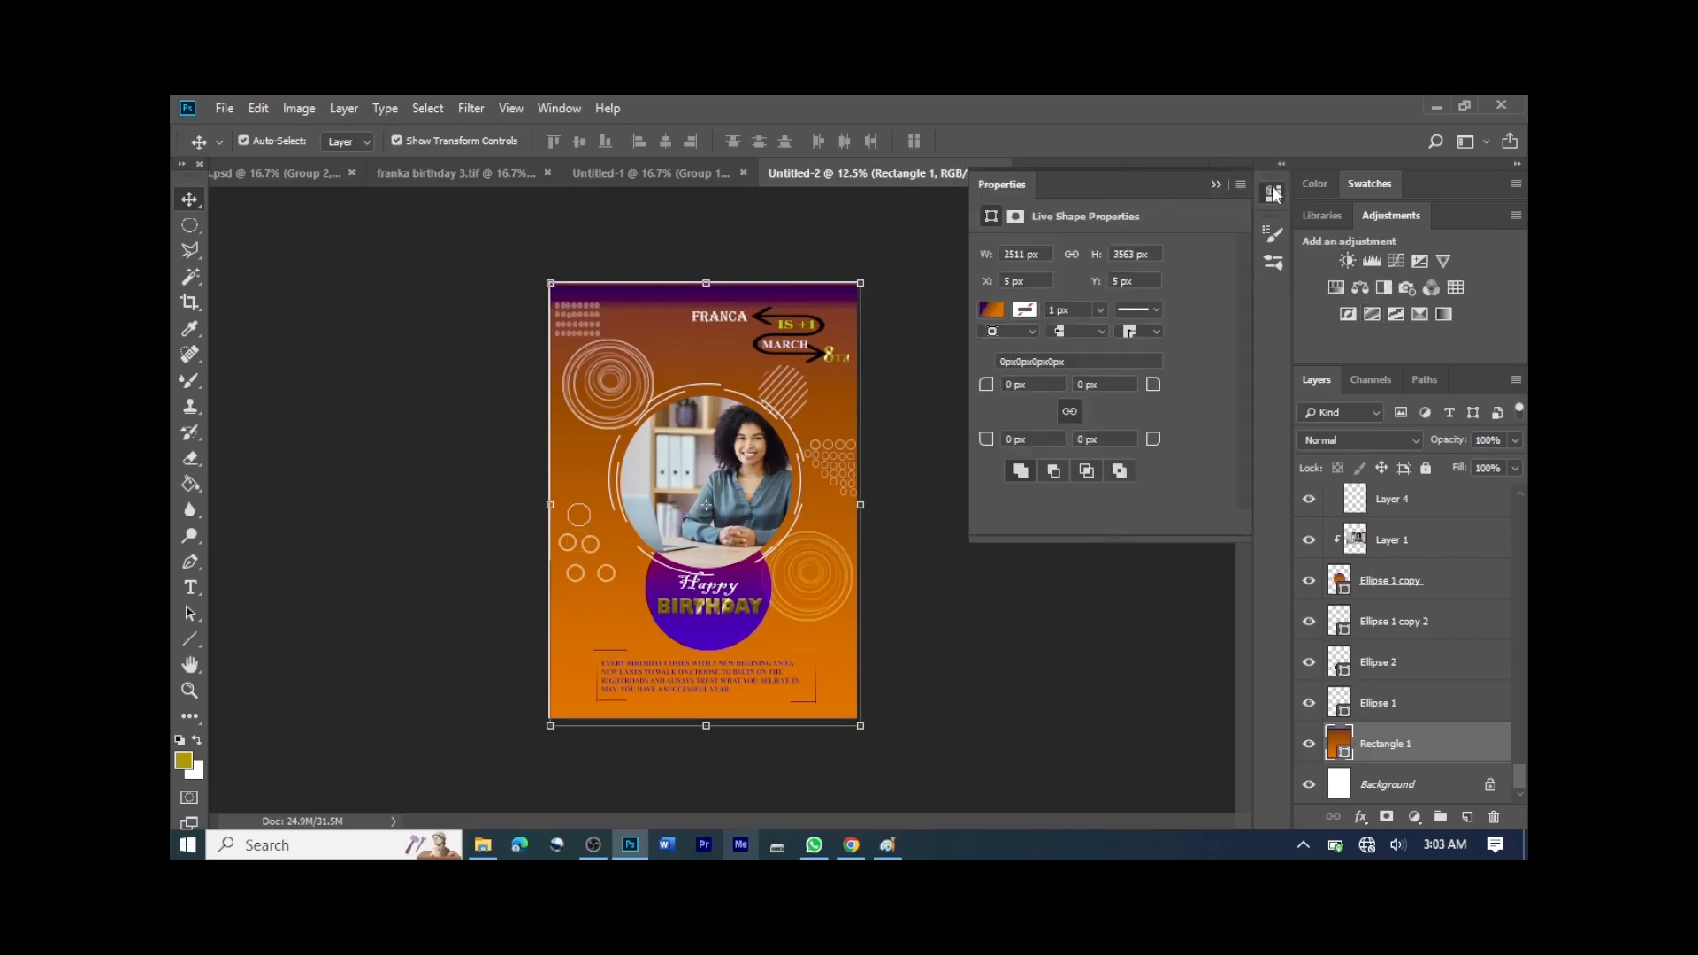
{"action": "left_click", "coordinate": [999, 314]}
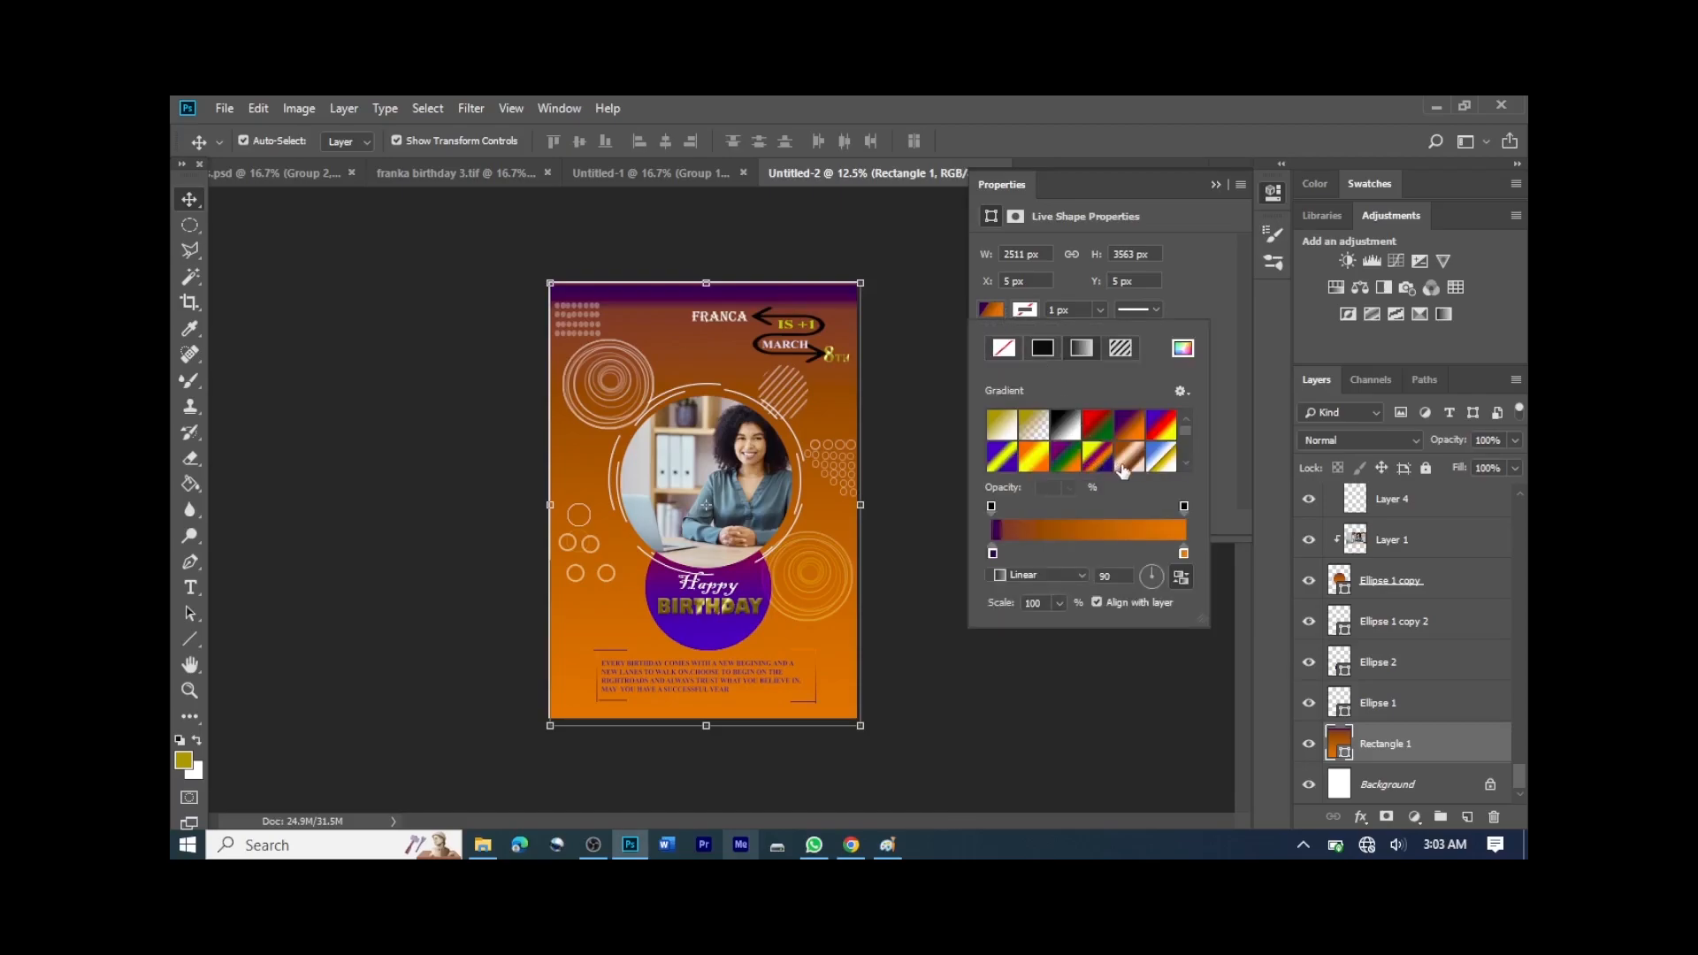
{"action": "left_click", "coordinate": [1161, 435]}
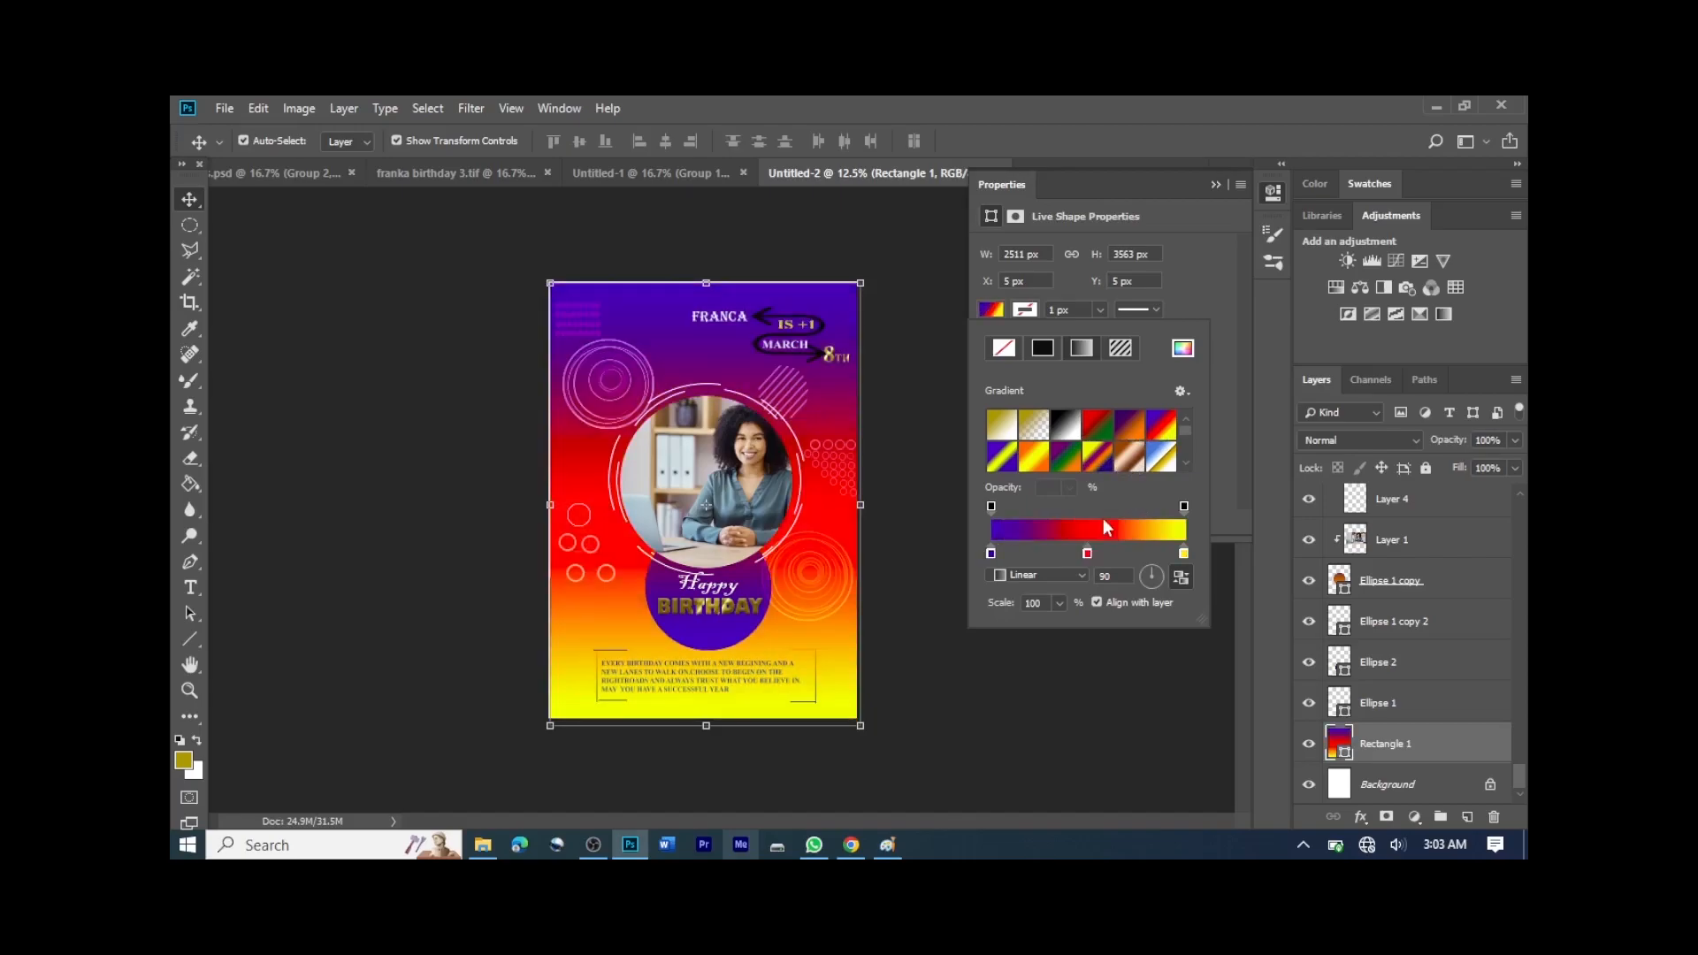
{"action": "left_click_drag", "start_coordinate": [1089, 554], "coordinate": [1176, 566]}
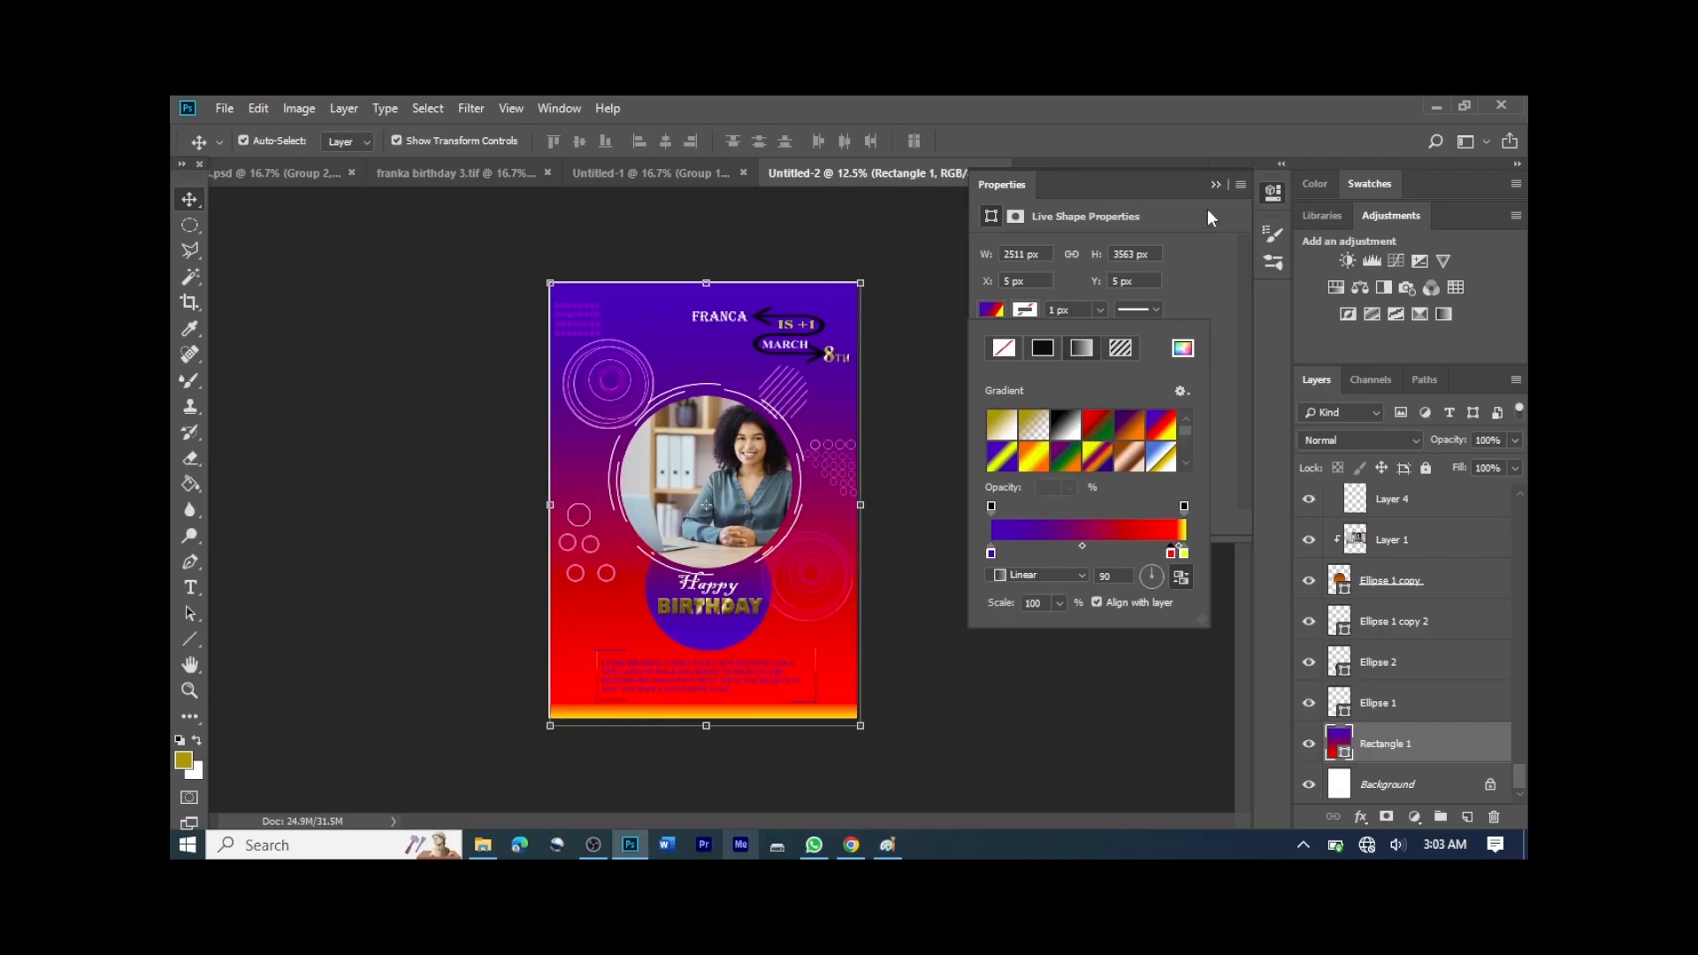
{"action": "left_click", "coordinate": [1218, 187]}
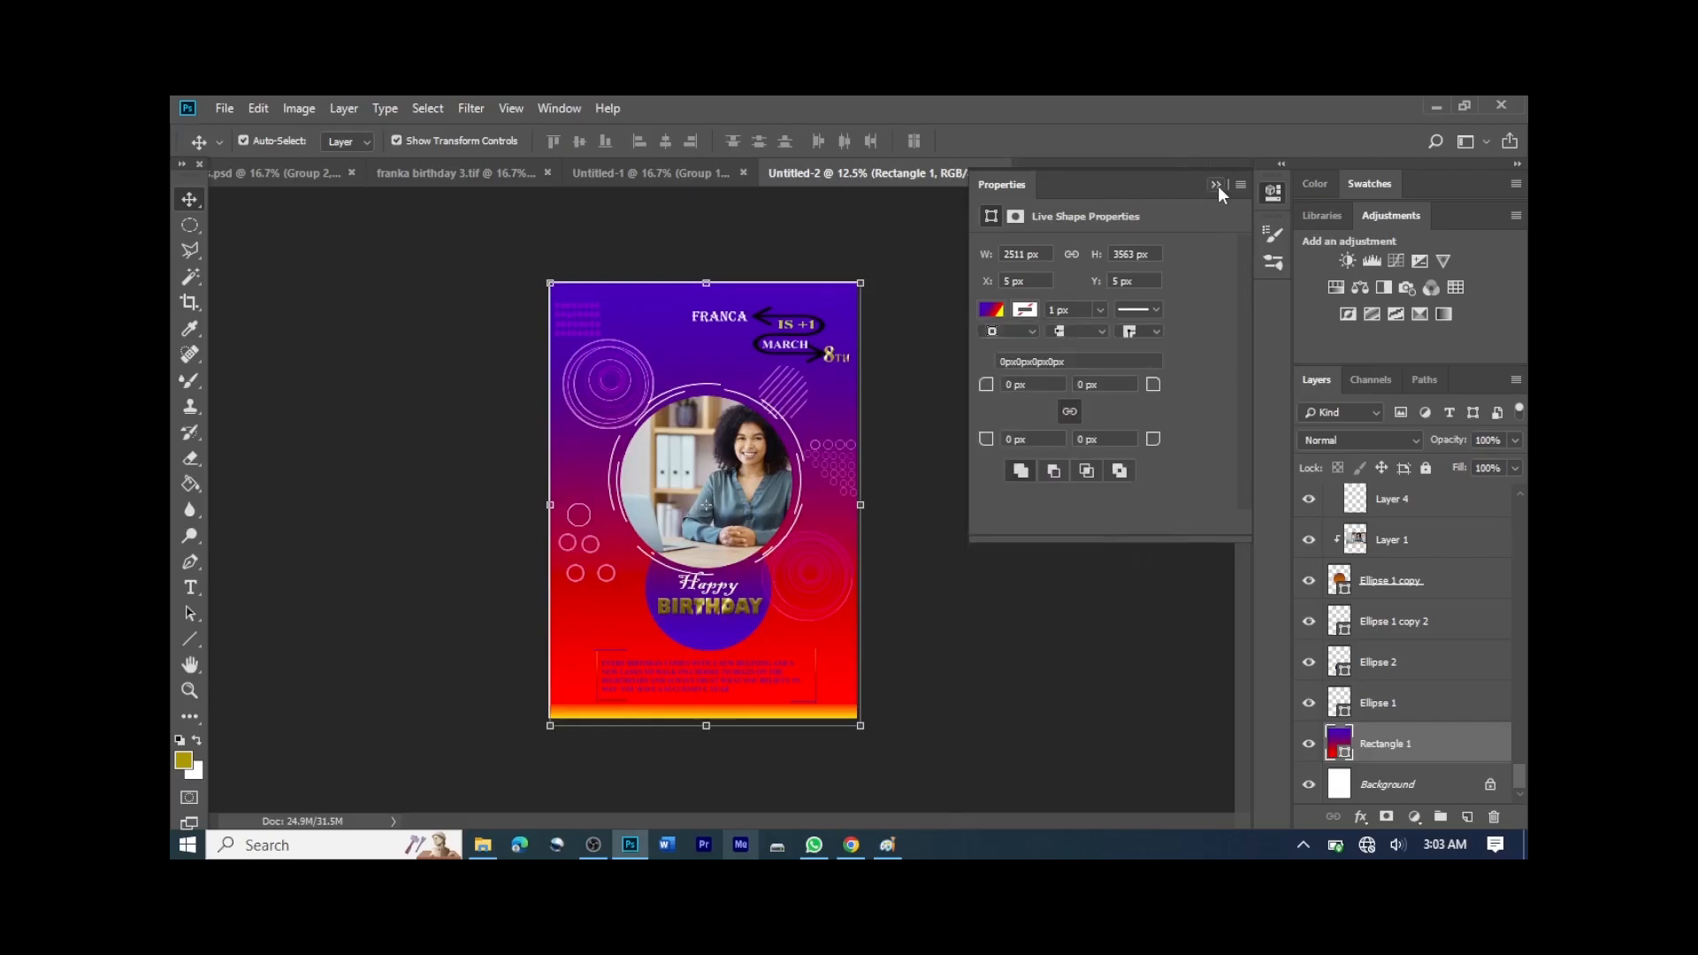
{"action": "left_click", "coordinate": [1216, 186]}
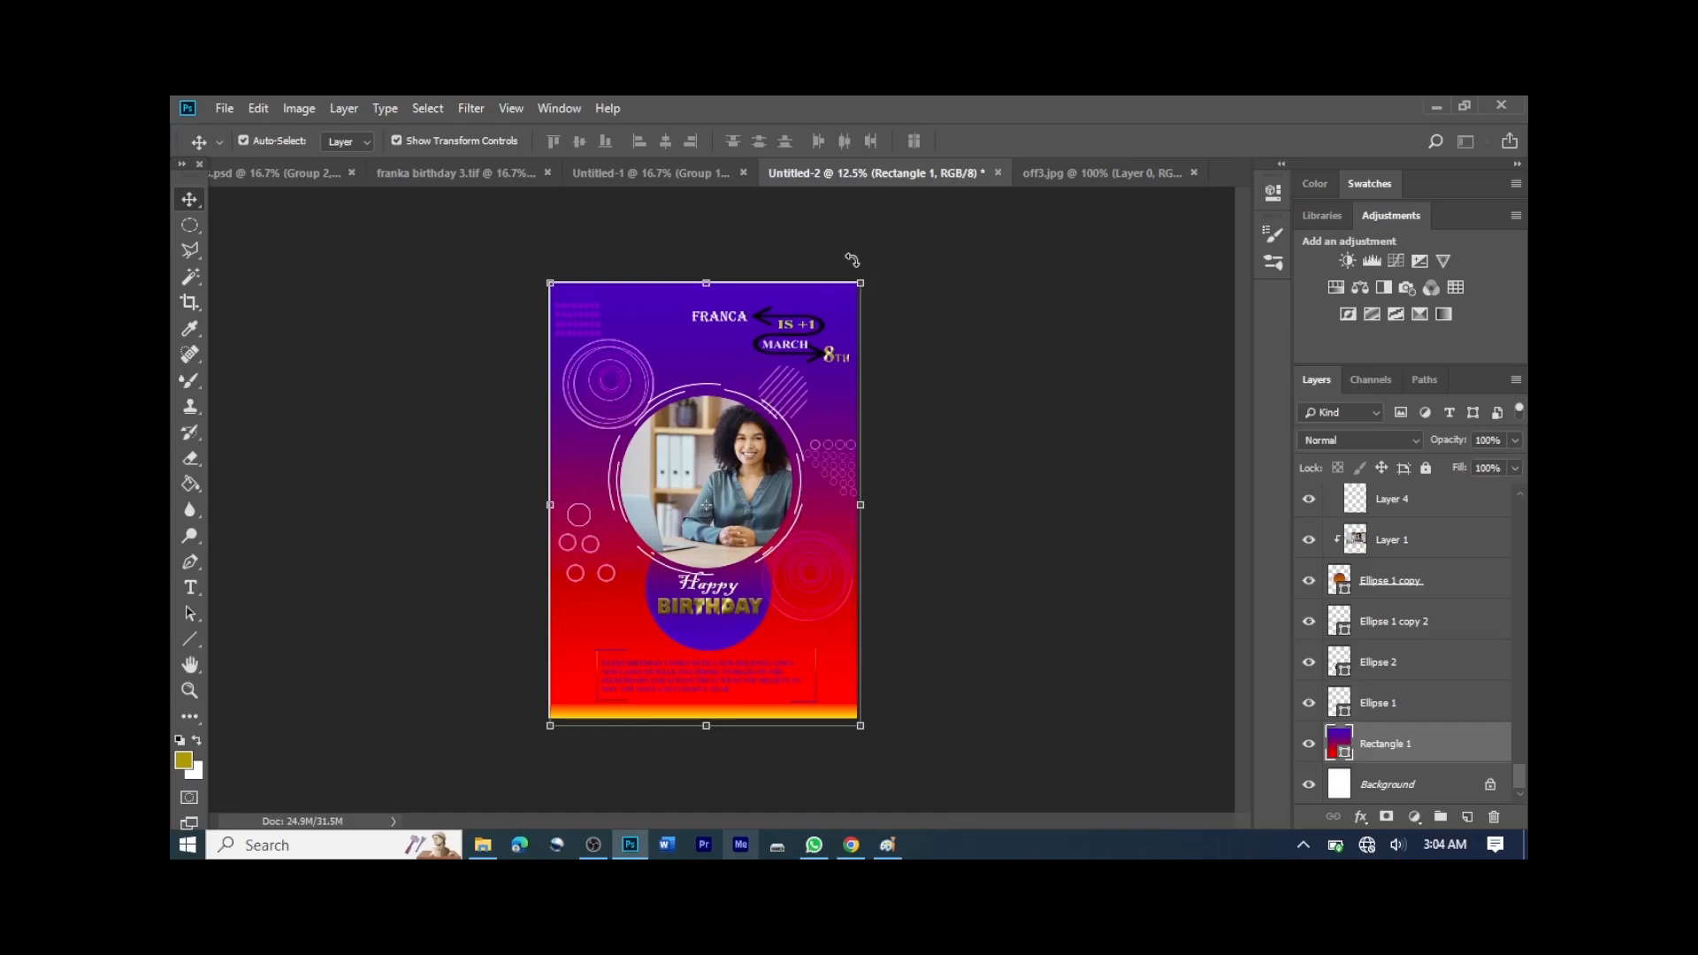
{"action": "left_click", "coordinate": [1100, 363]}
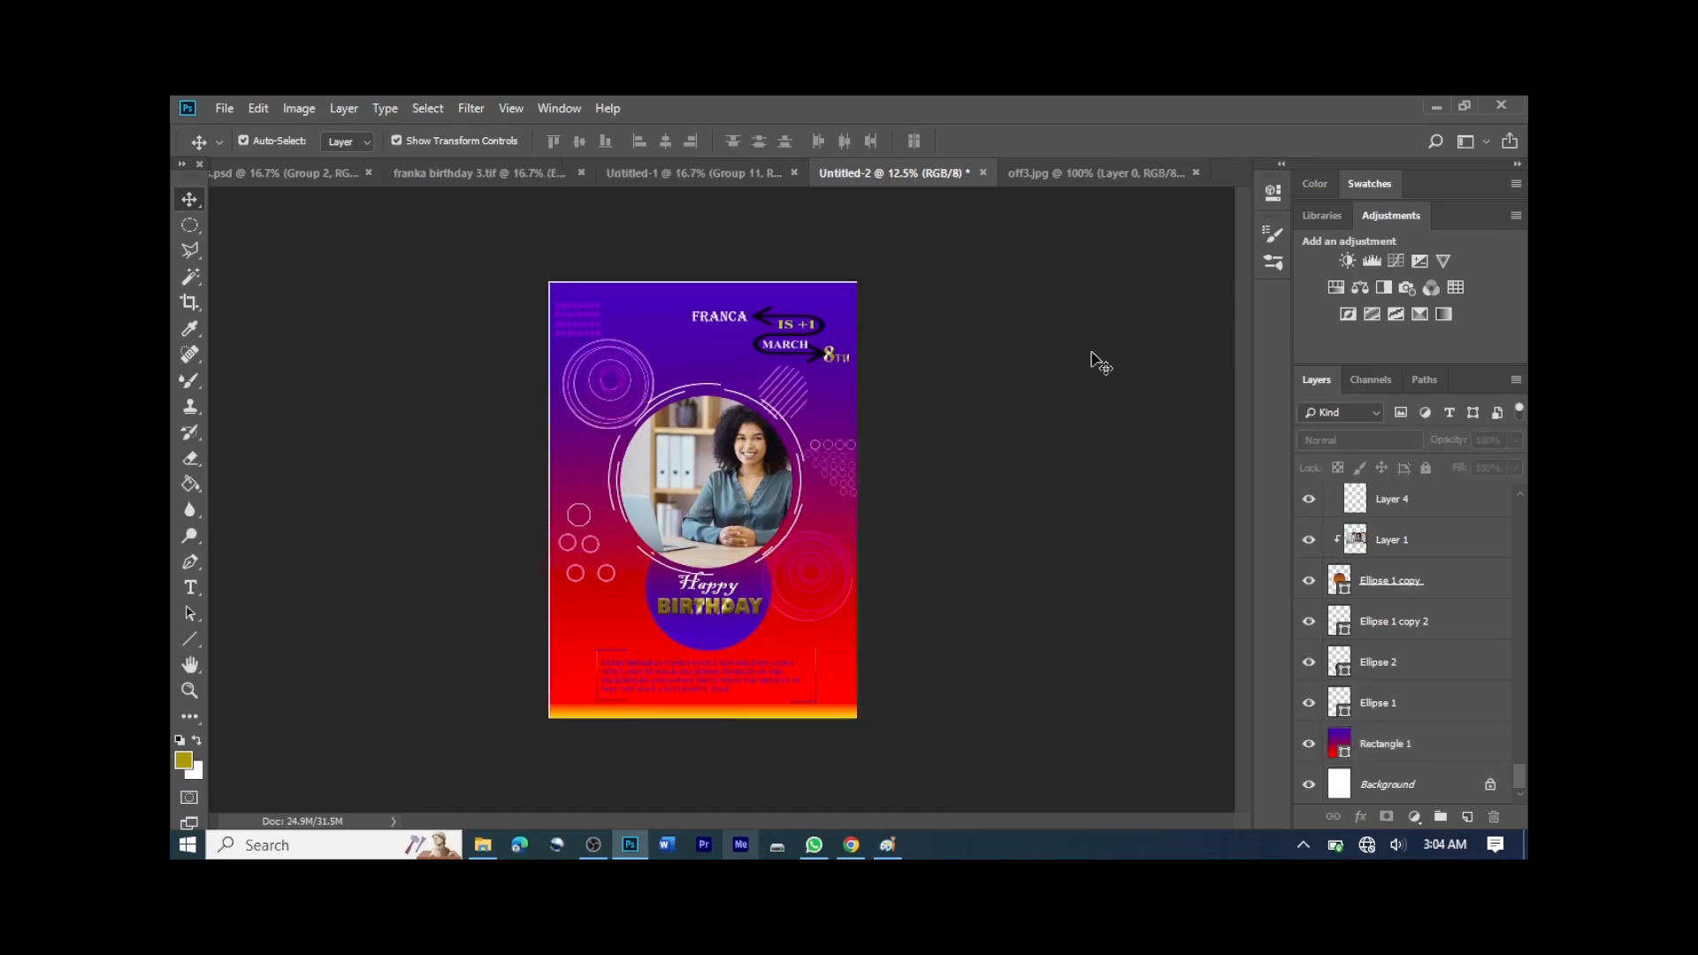